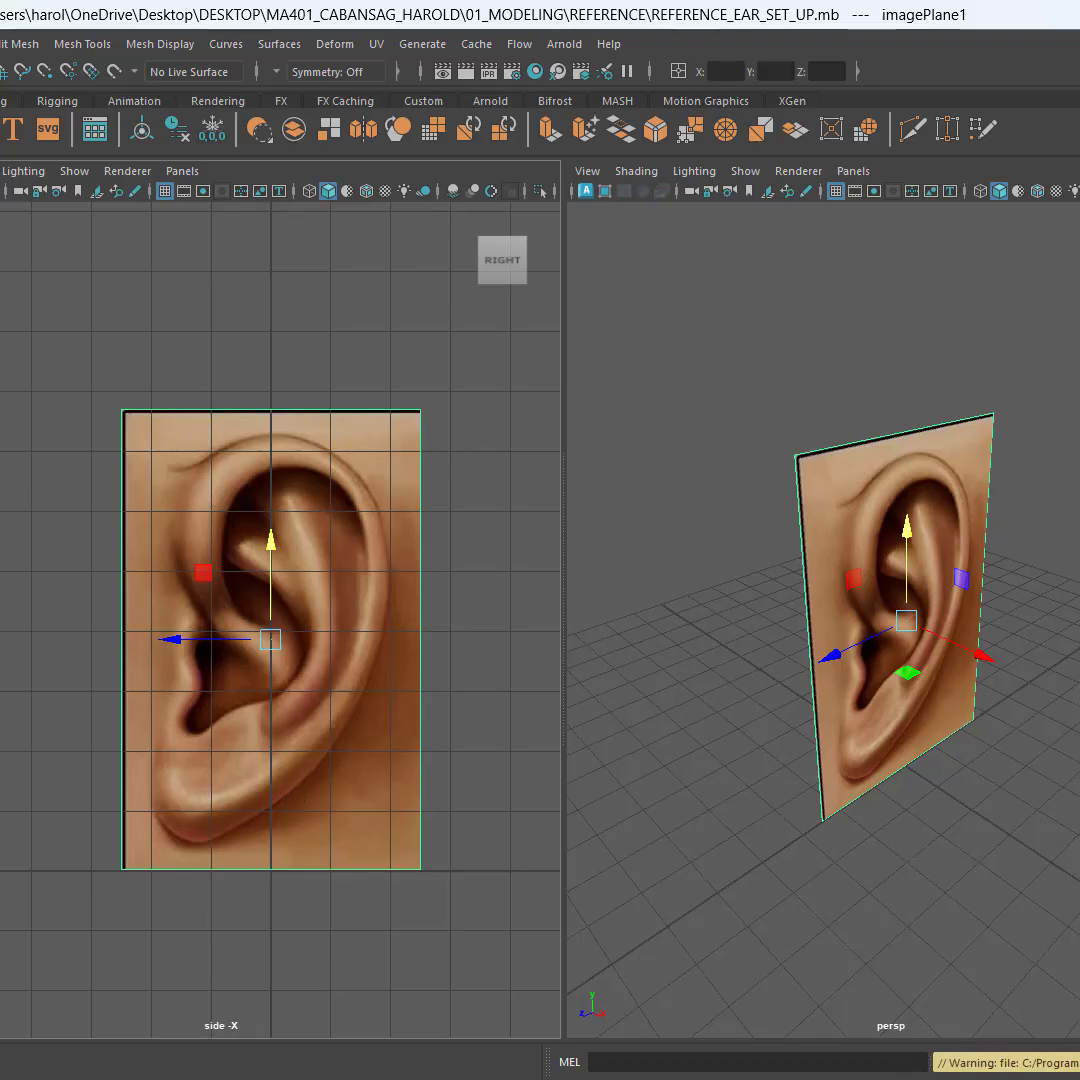
Step: Begin saving the scene under a new name and set the save location to the REFERENCE folder inside 01_MODELING
click(22, 44)
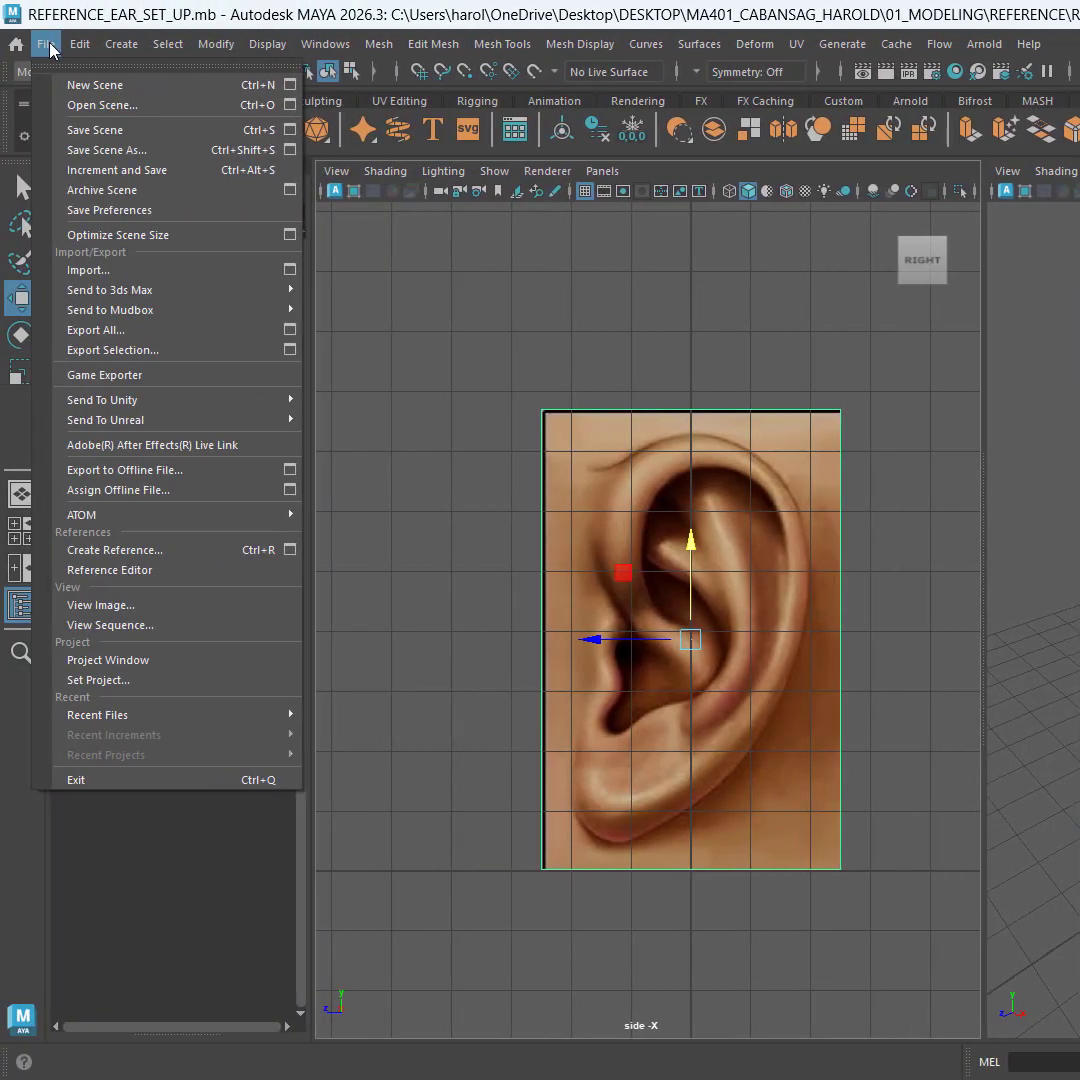
click(72, 155)
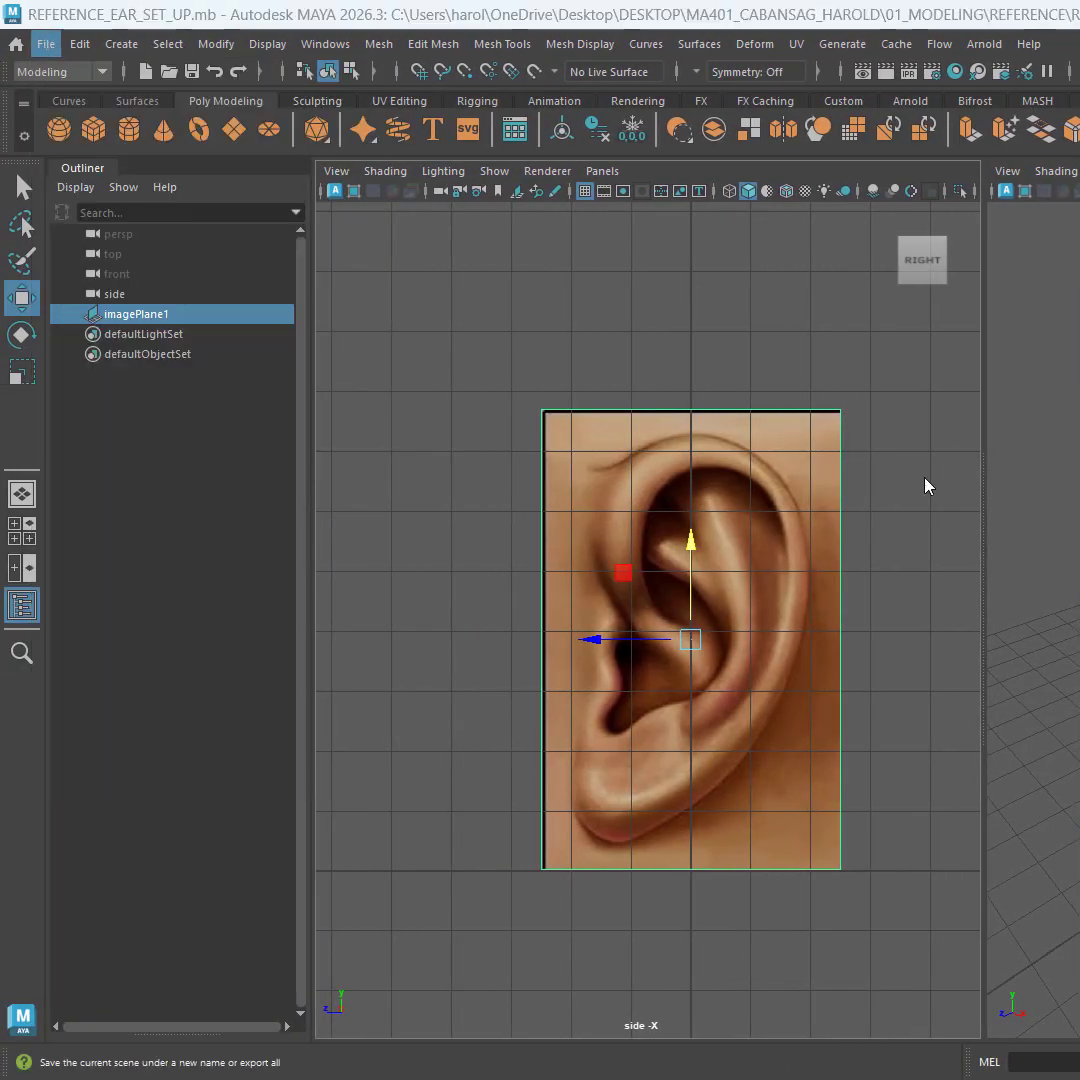
click(810, 158)
key(ctrl+a)
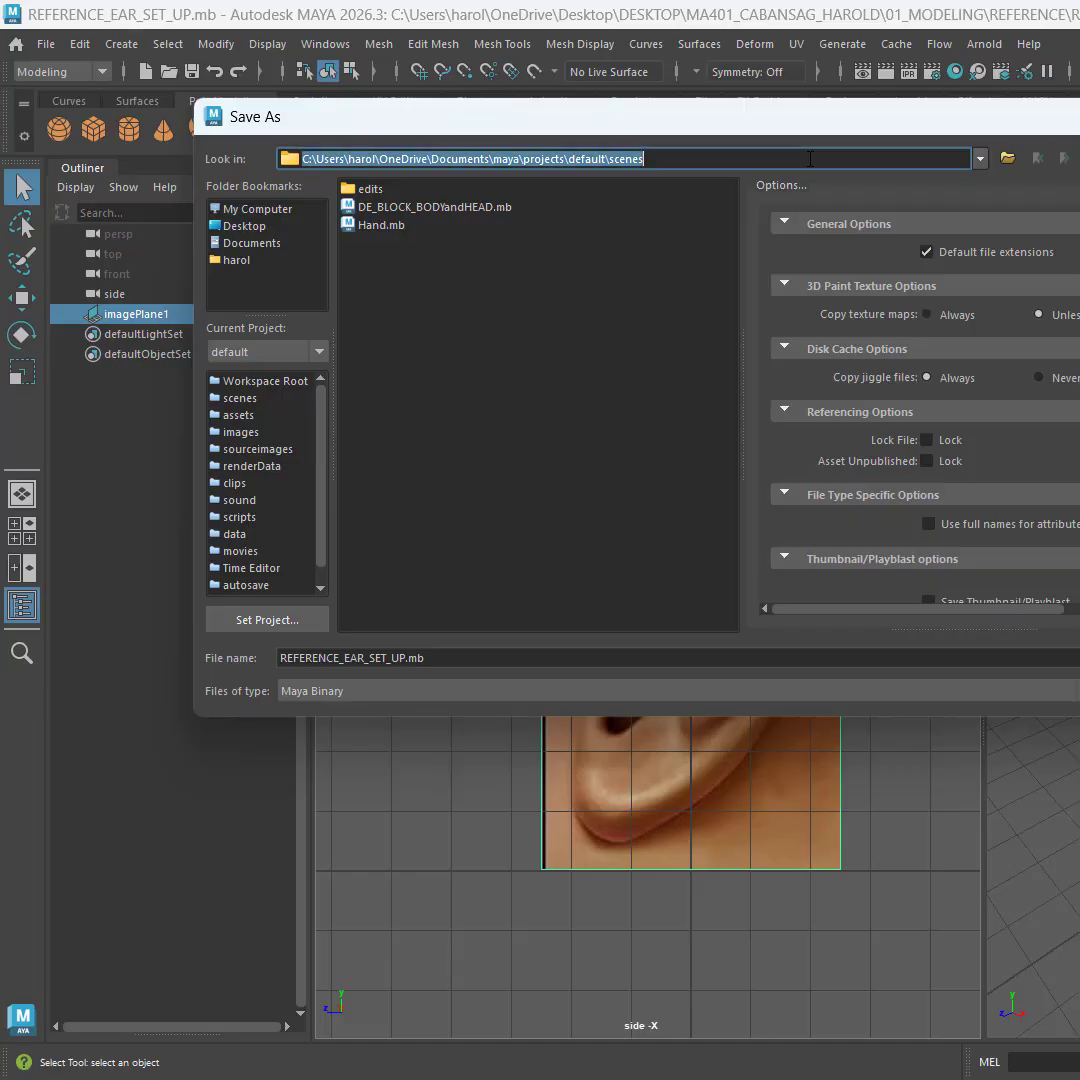
text(C:\Users\harol\OneDrive\Desktop\DESKTOP\MA401_CABANSAG_HAROLD\01_MODELING\REFERENCE)
key(Return)
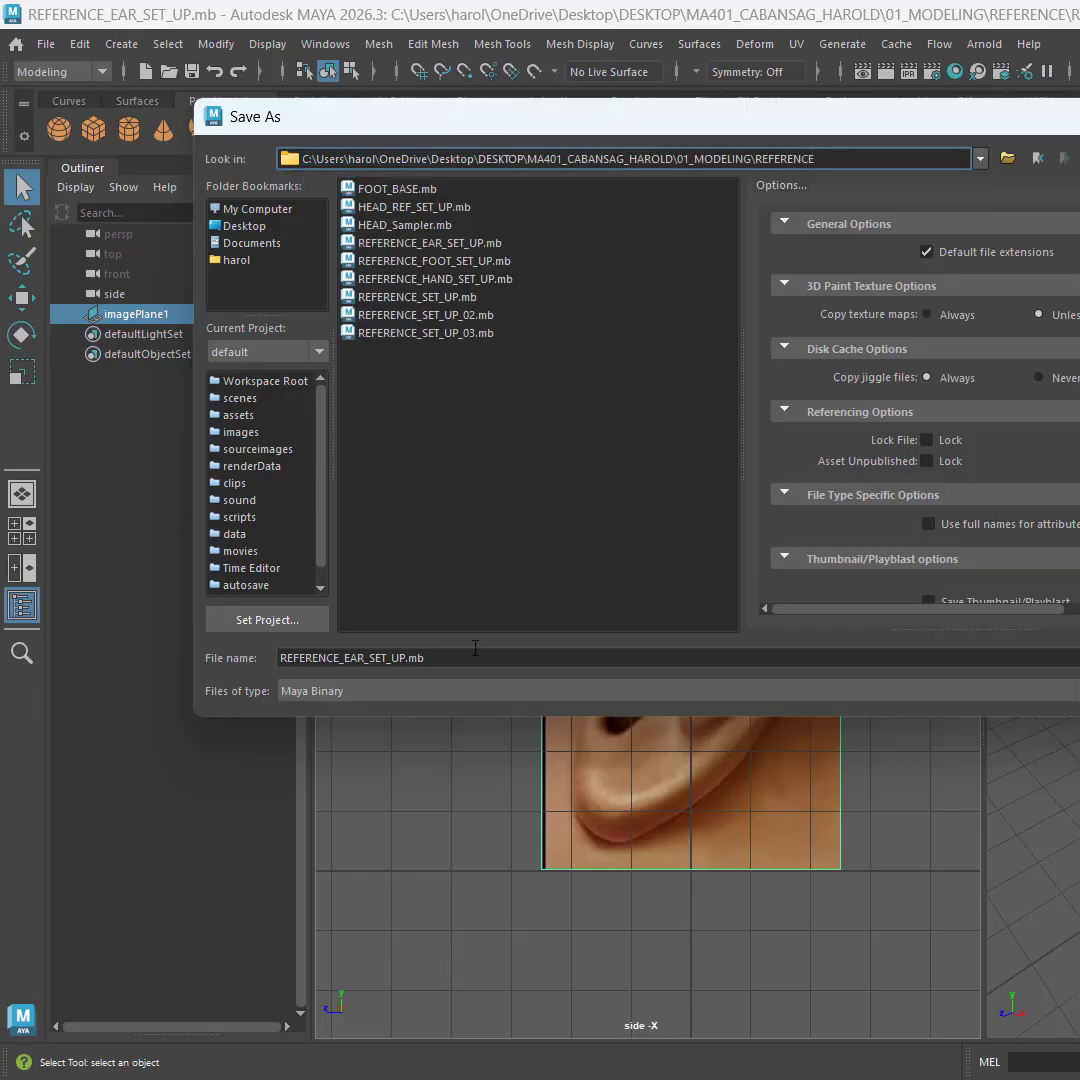
Step: Name the scene file EAR_BASE.mb and save it as Maya Binary
click(475, 651)
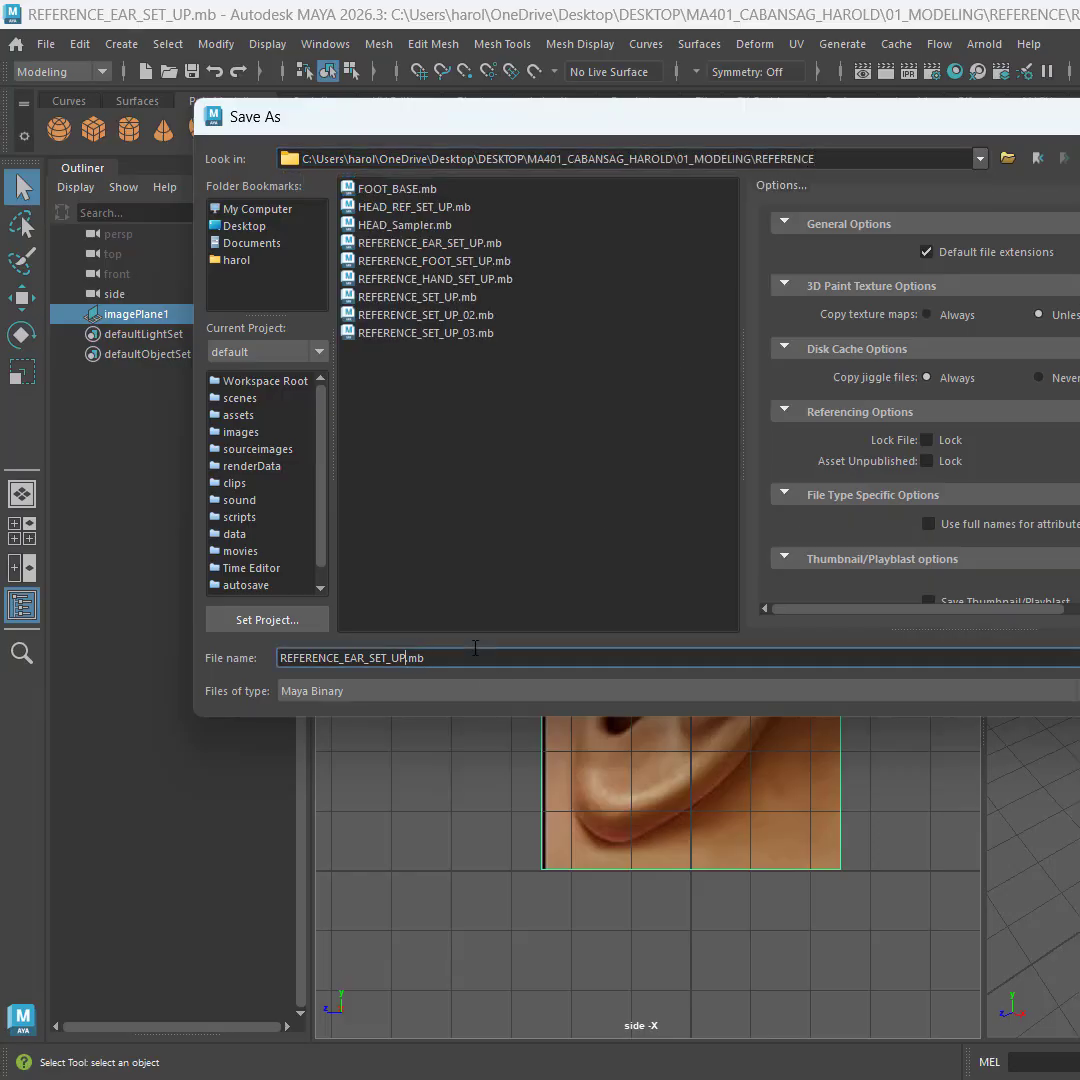
key(shift+Home)
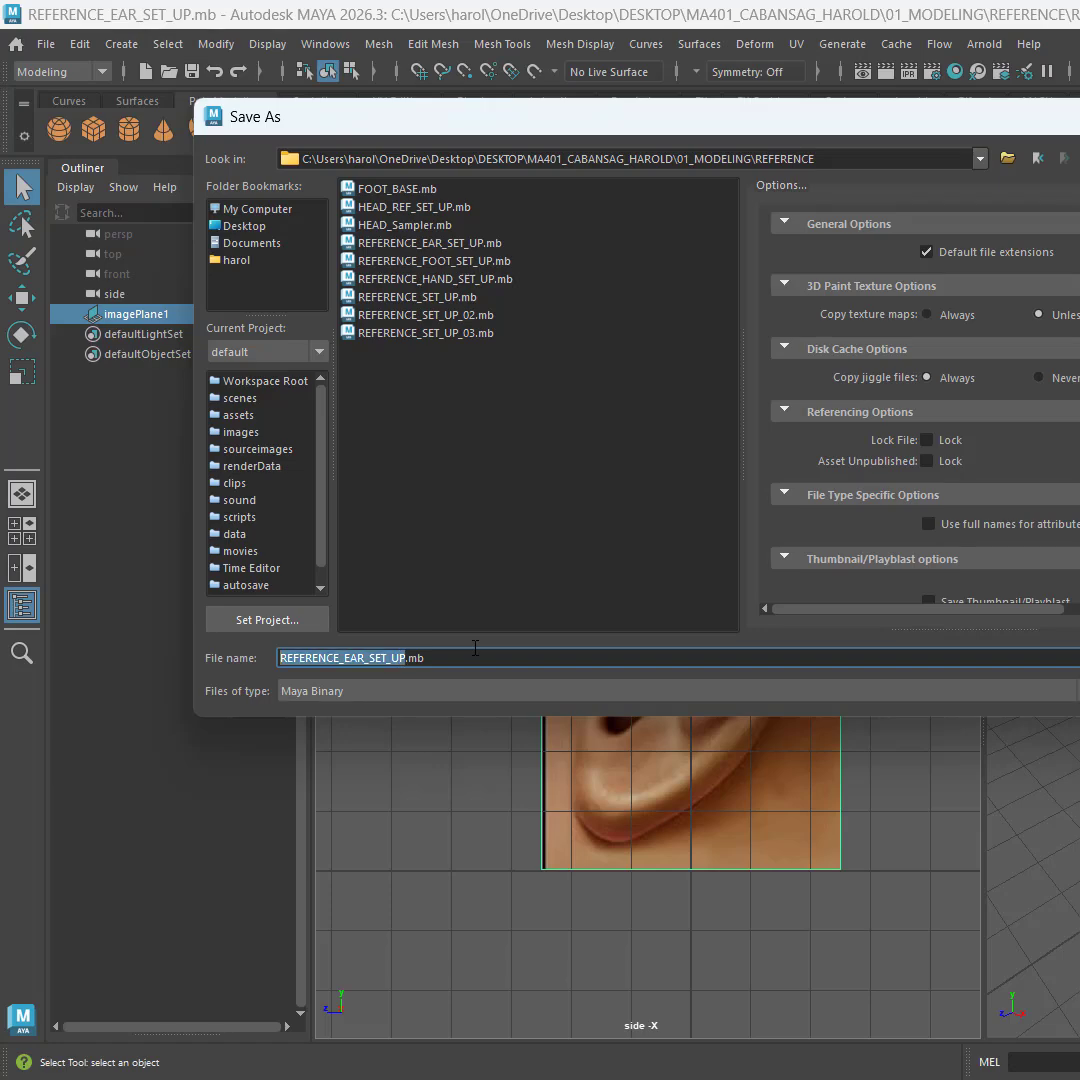
text(EAR_BASE)
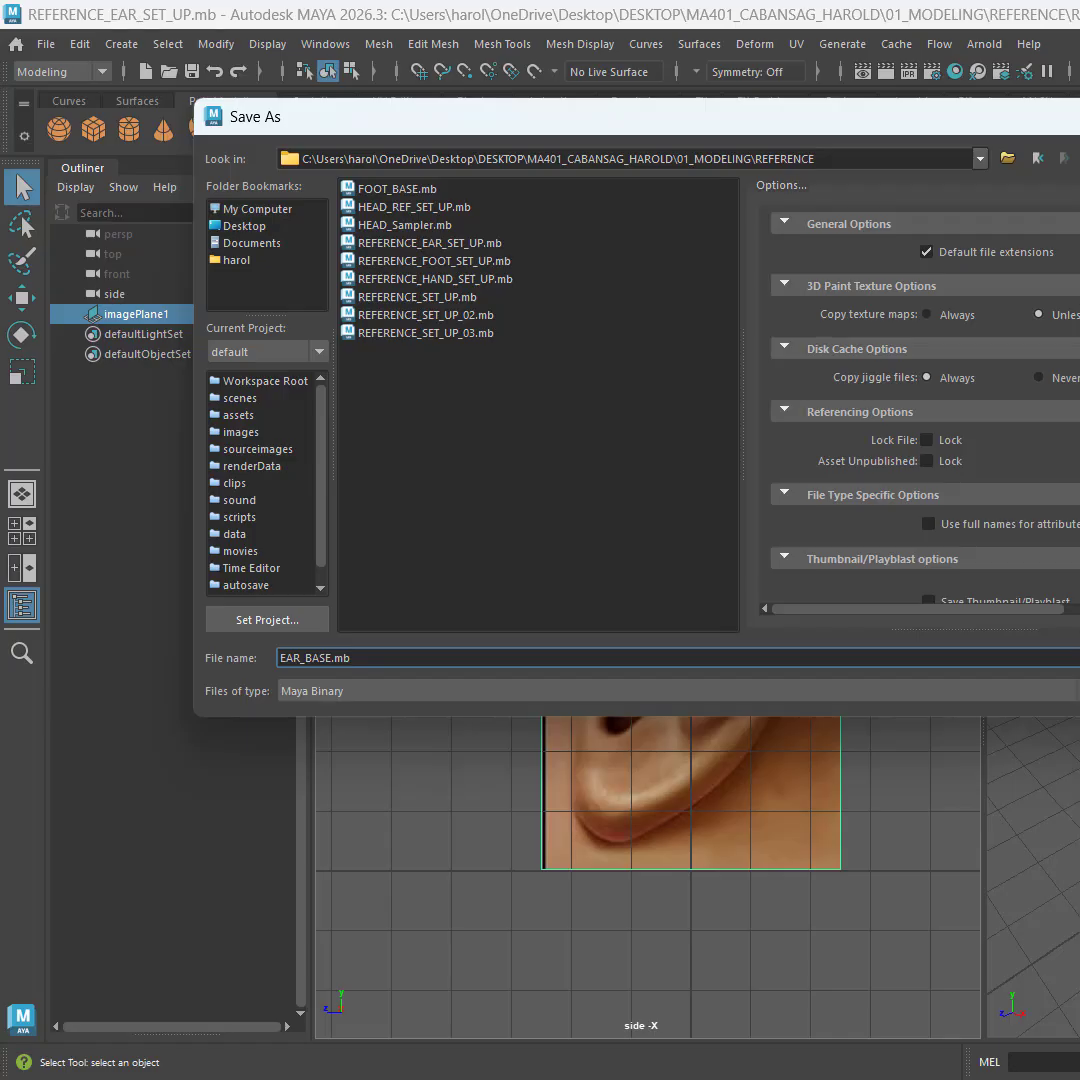
key(Return)
key(w)
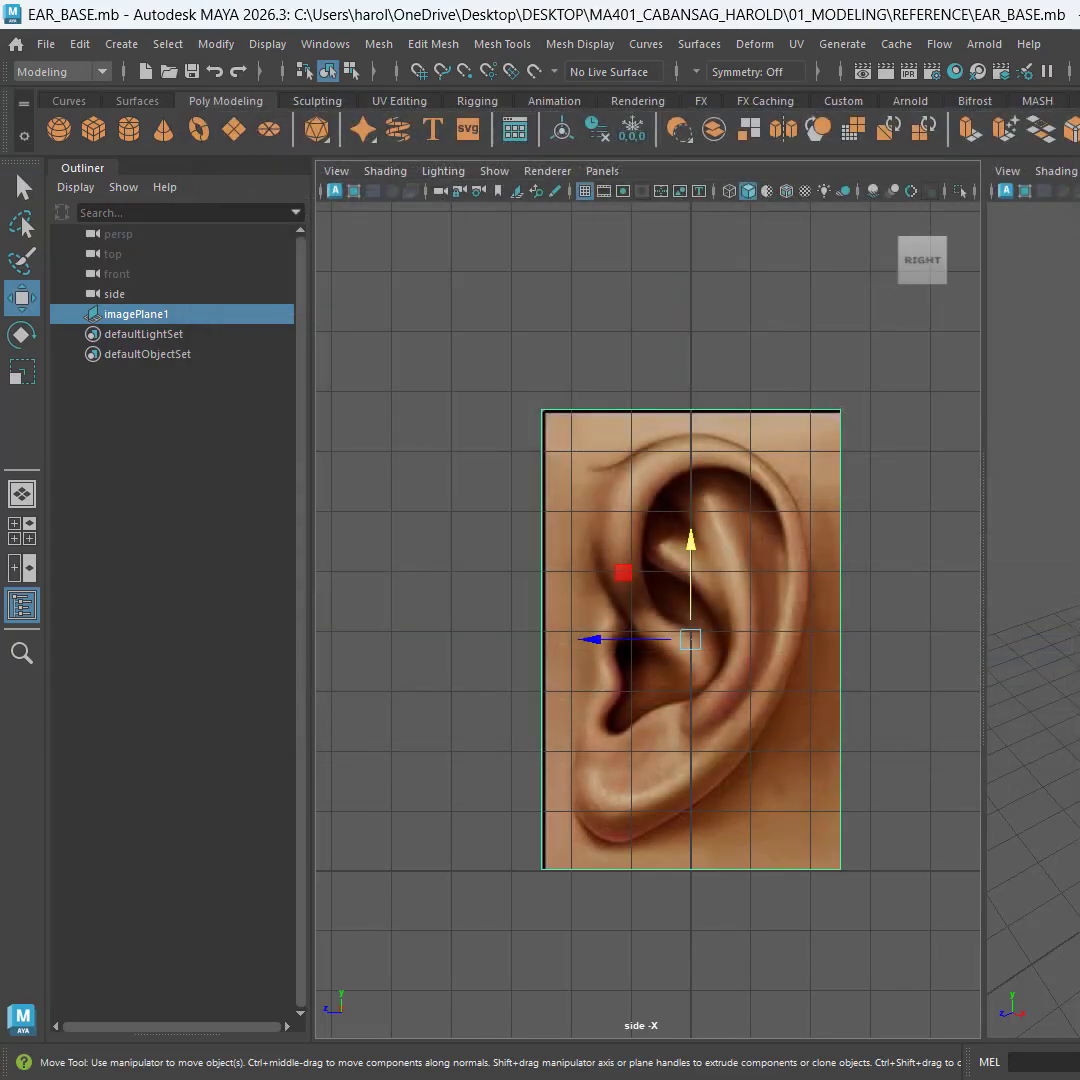
Step: Deselect the ear image plane and hide the grid in the side view
click(1060, 480)
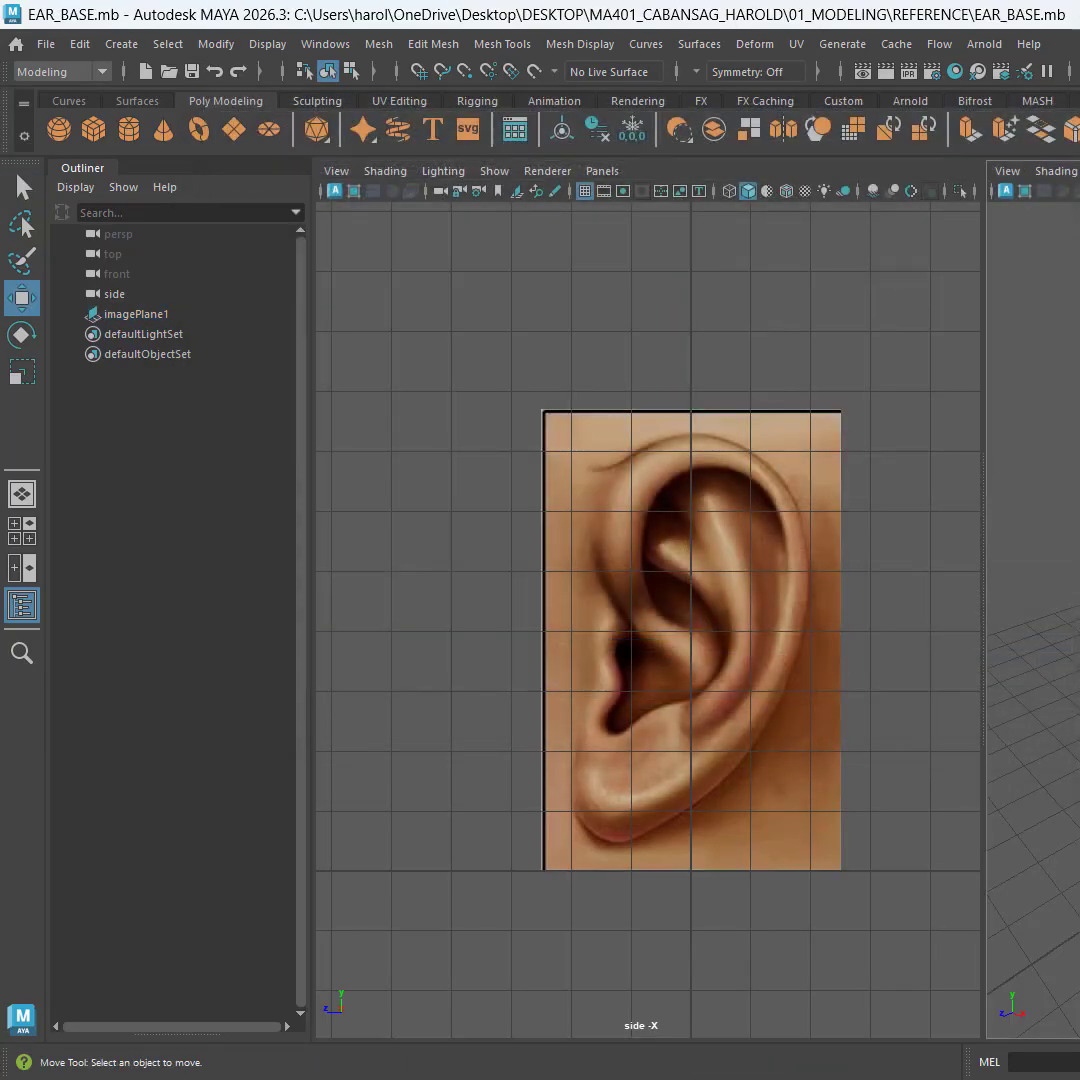
click(584, 192)
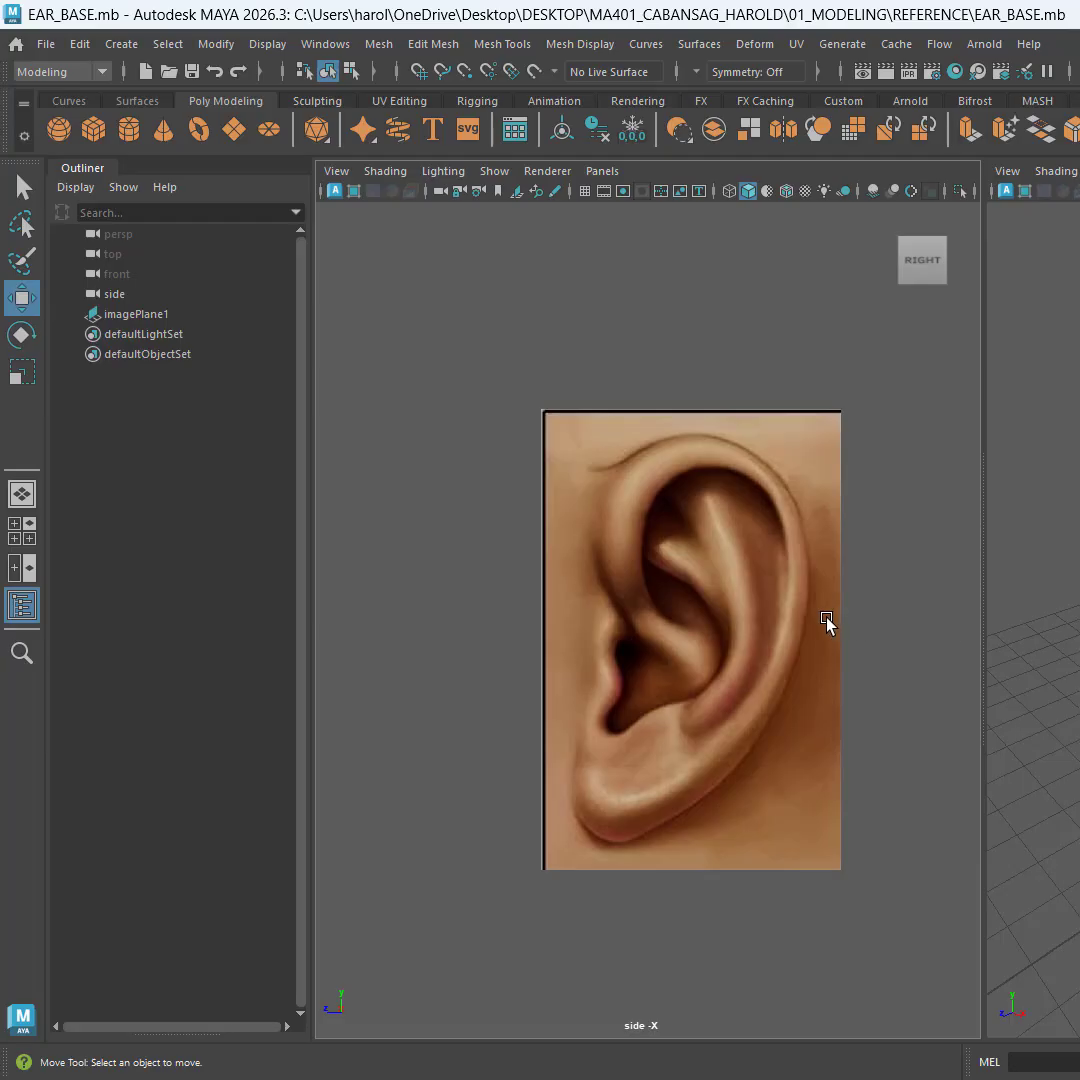
alt+middle_drag(803, 787, 781, 735)
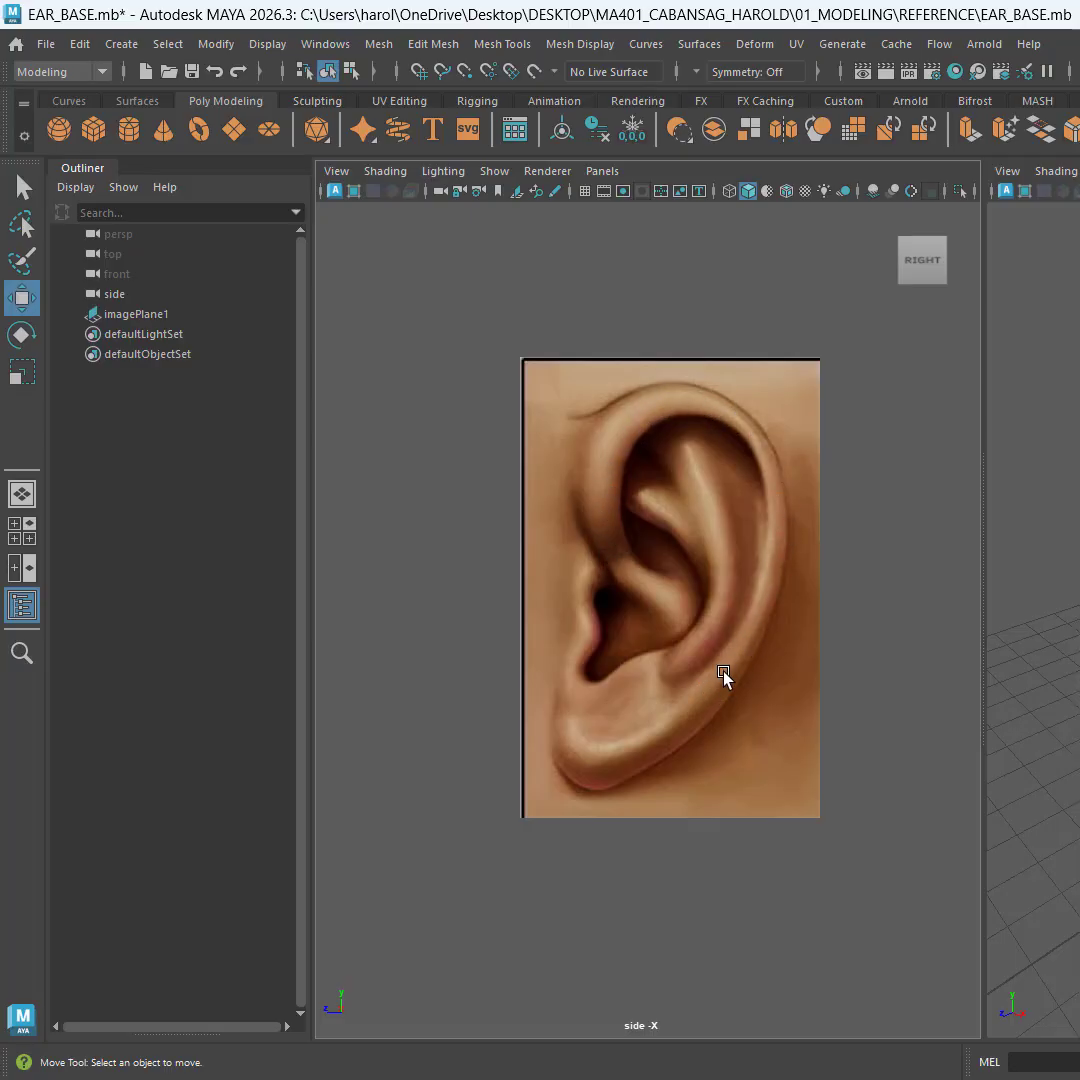
Step: Move the ear image plane back along the X axis away from the grid centre, save the scene, and deselect the plane
click(704, 706)
click(965, 640)
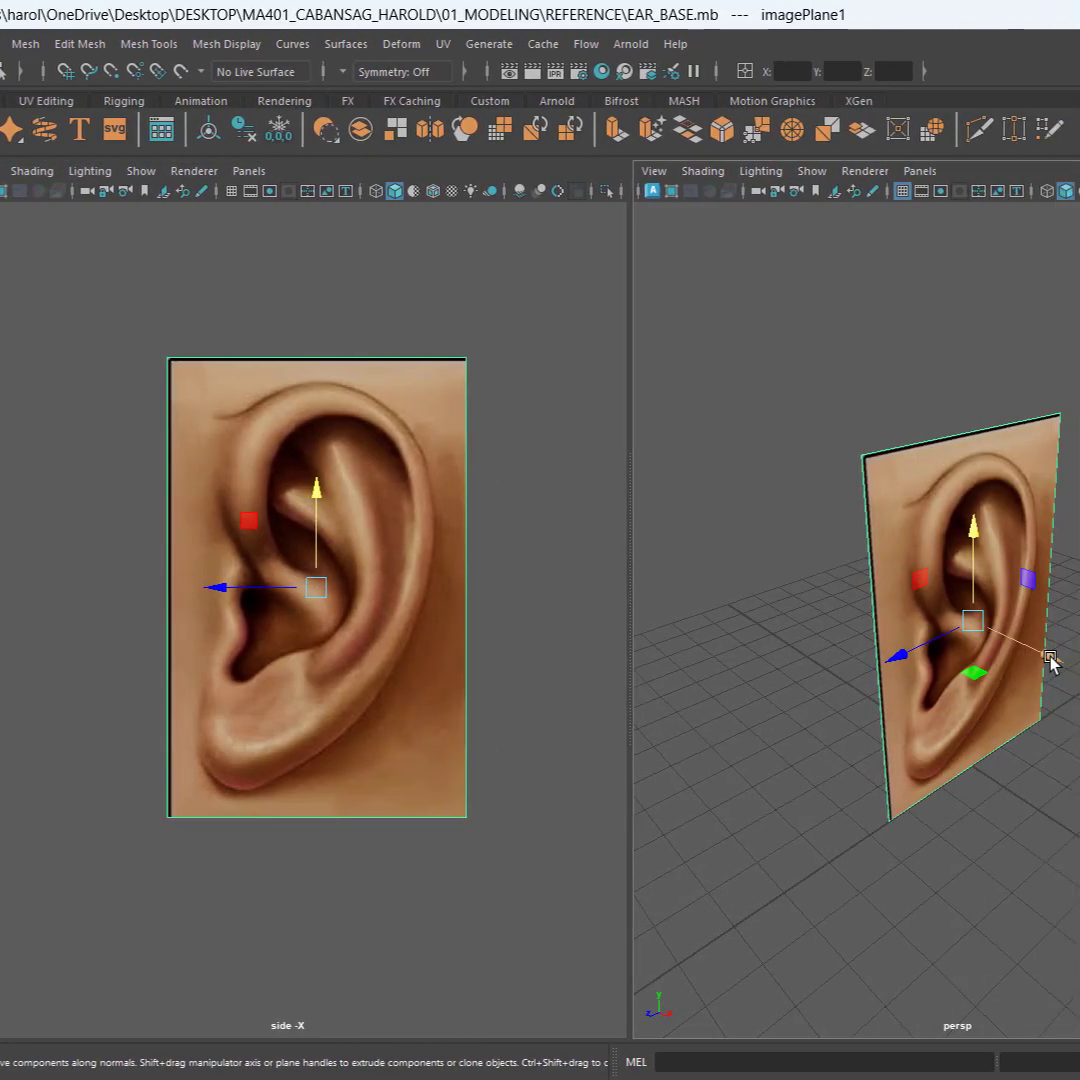
drag(1050, 660, 680, 535)
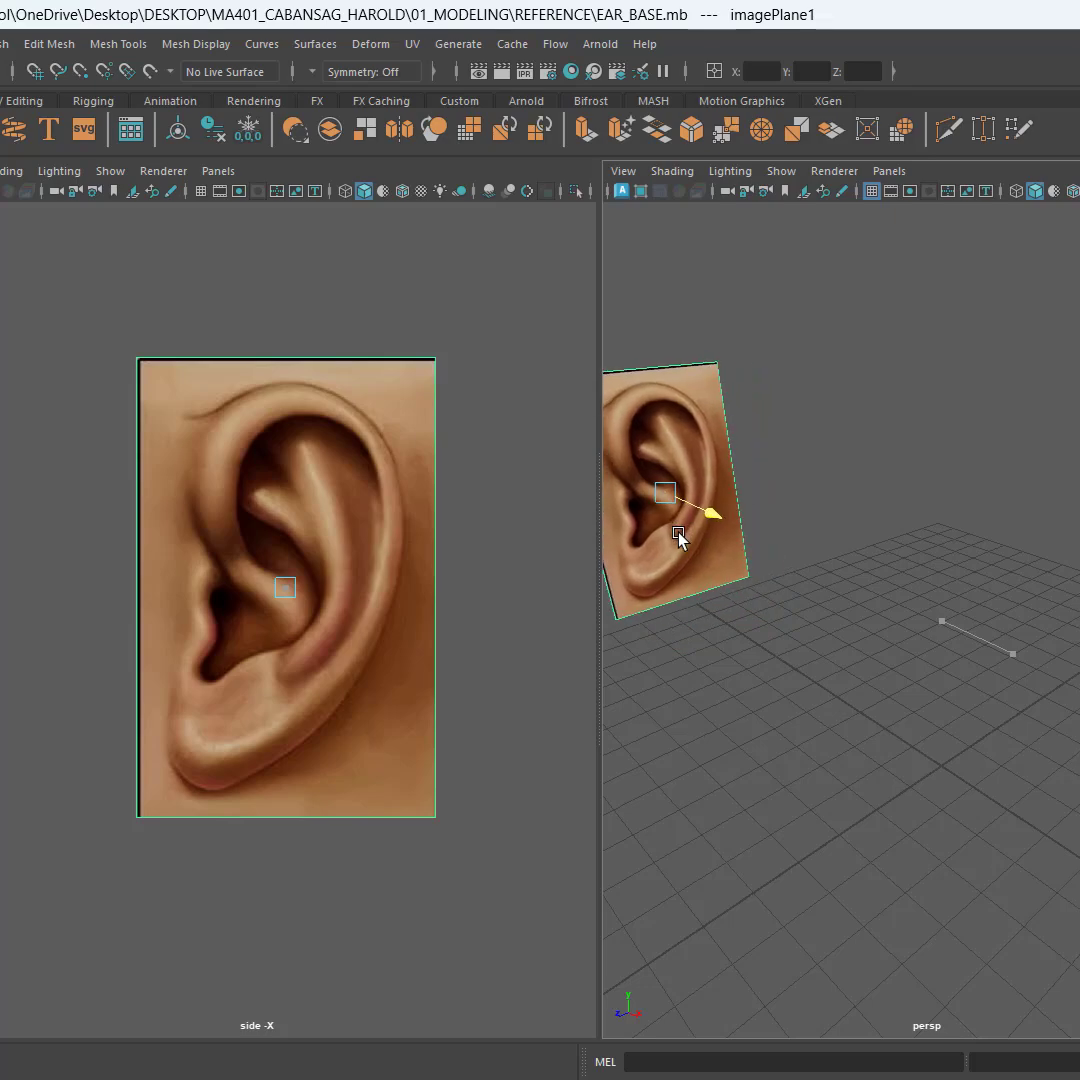
key(ctrl+s)
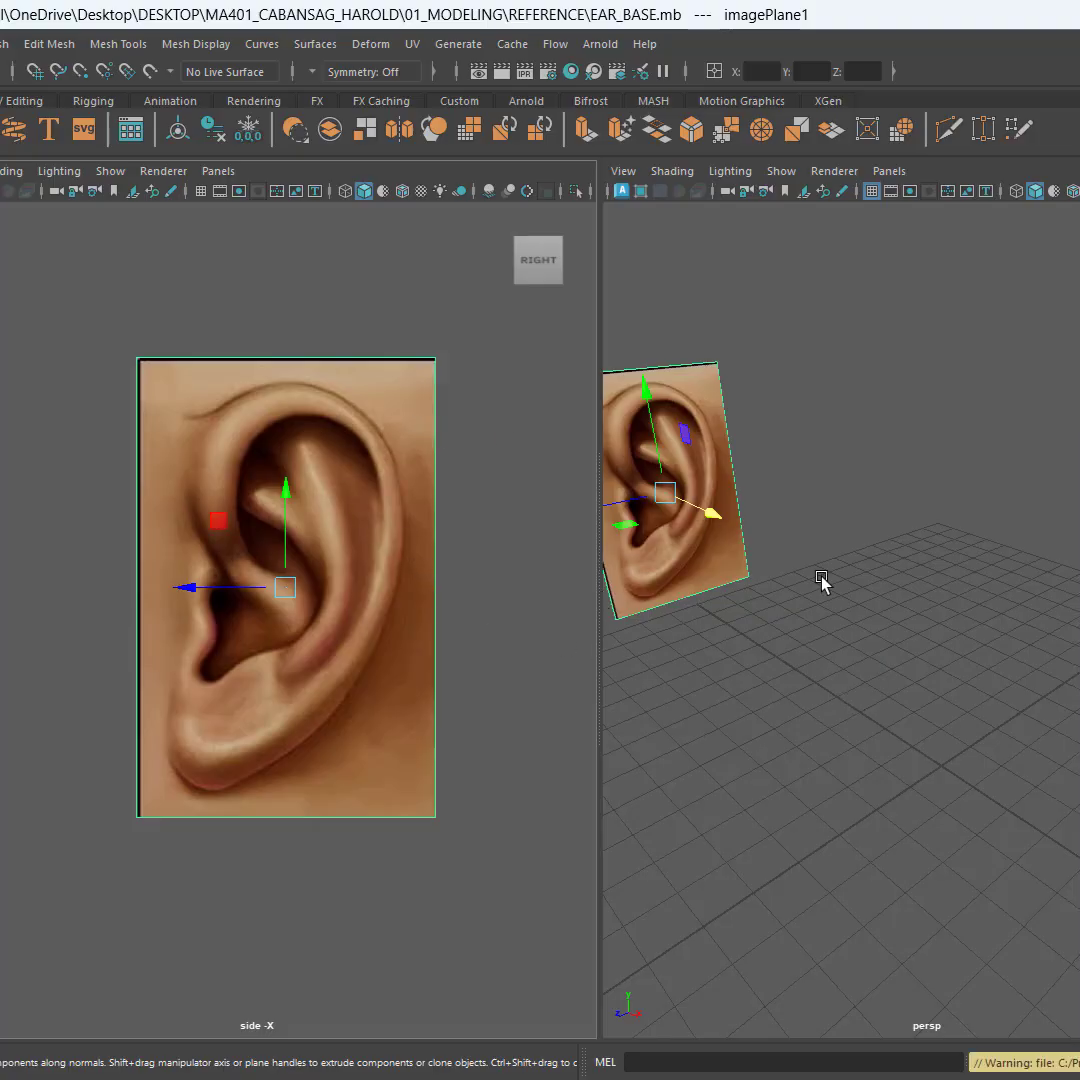
click(1028, 655)
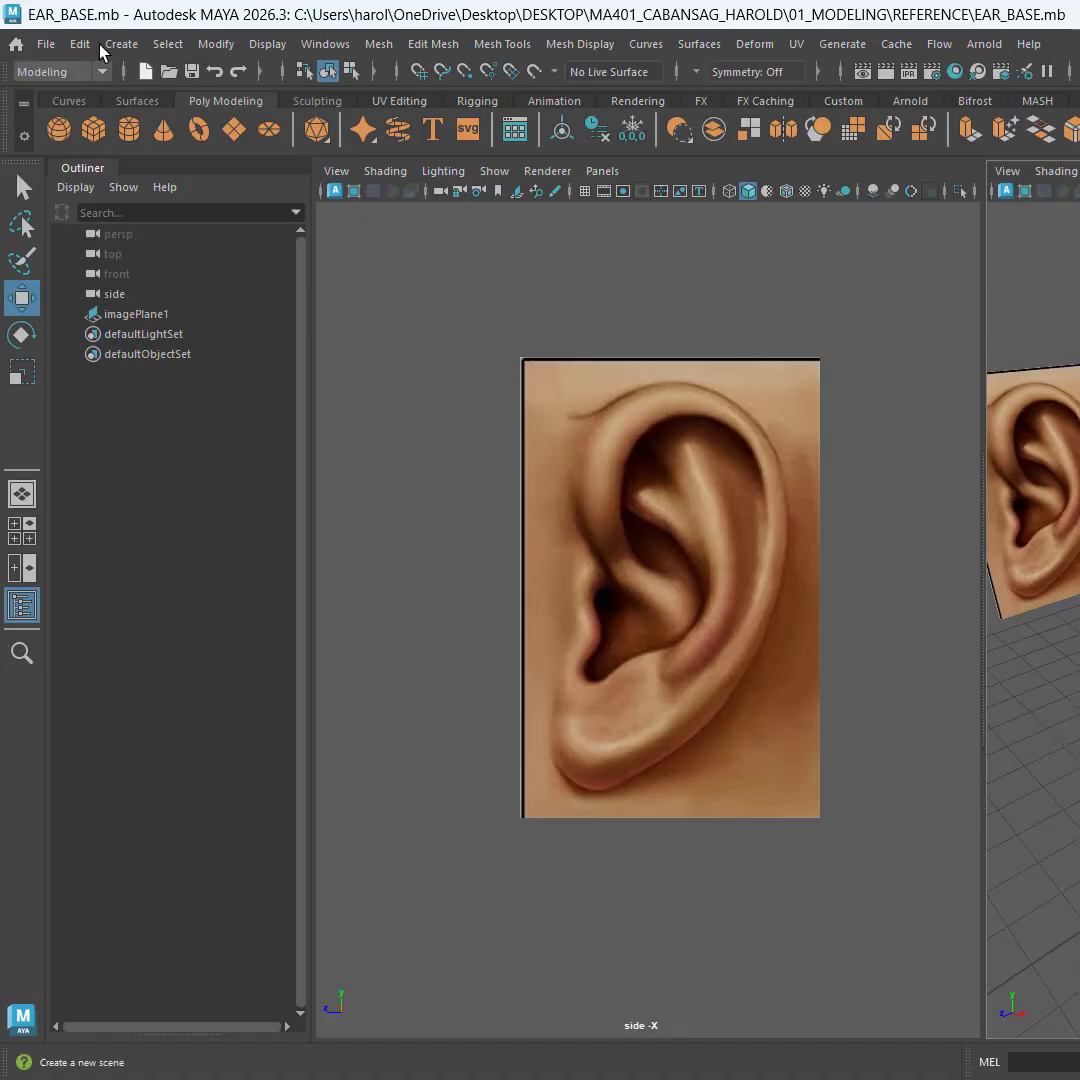
Step: Check whether Interactive Creation is enabled for polygon primitives
click(116, 46)
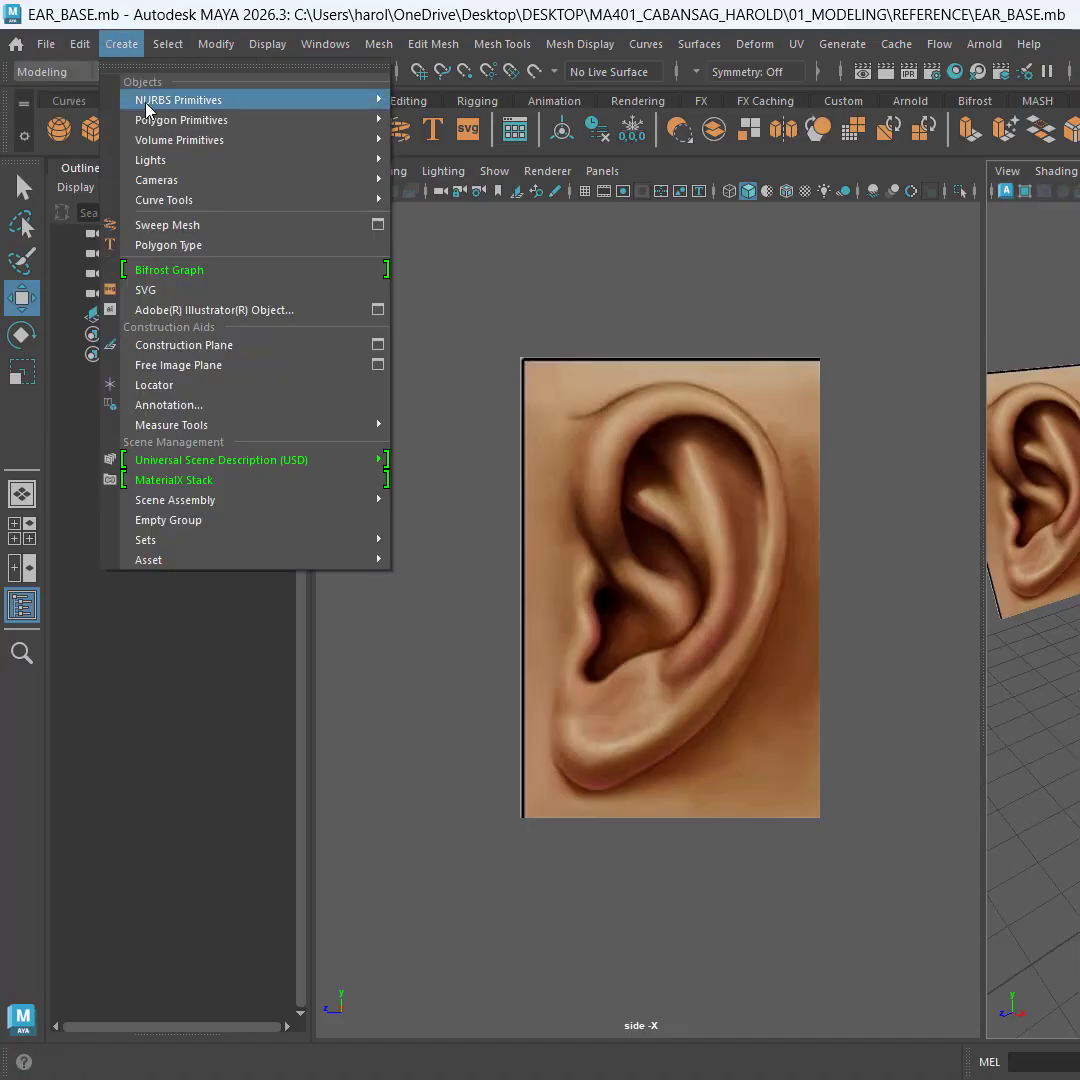
click(212, 120)
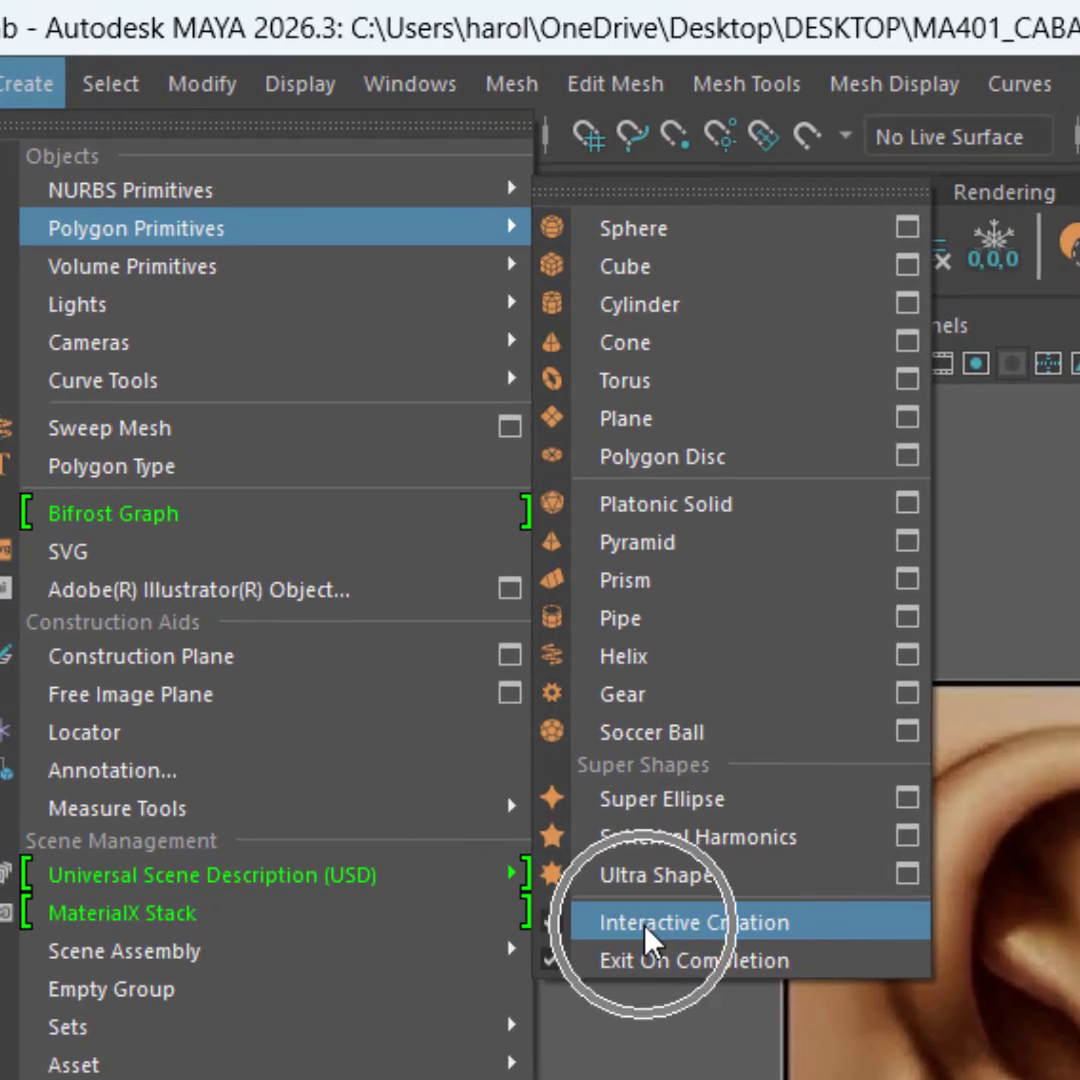
click(645, 938)
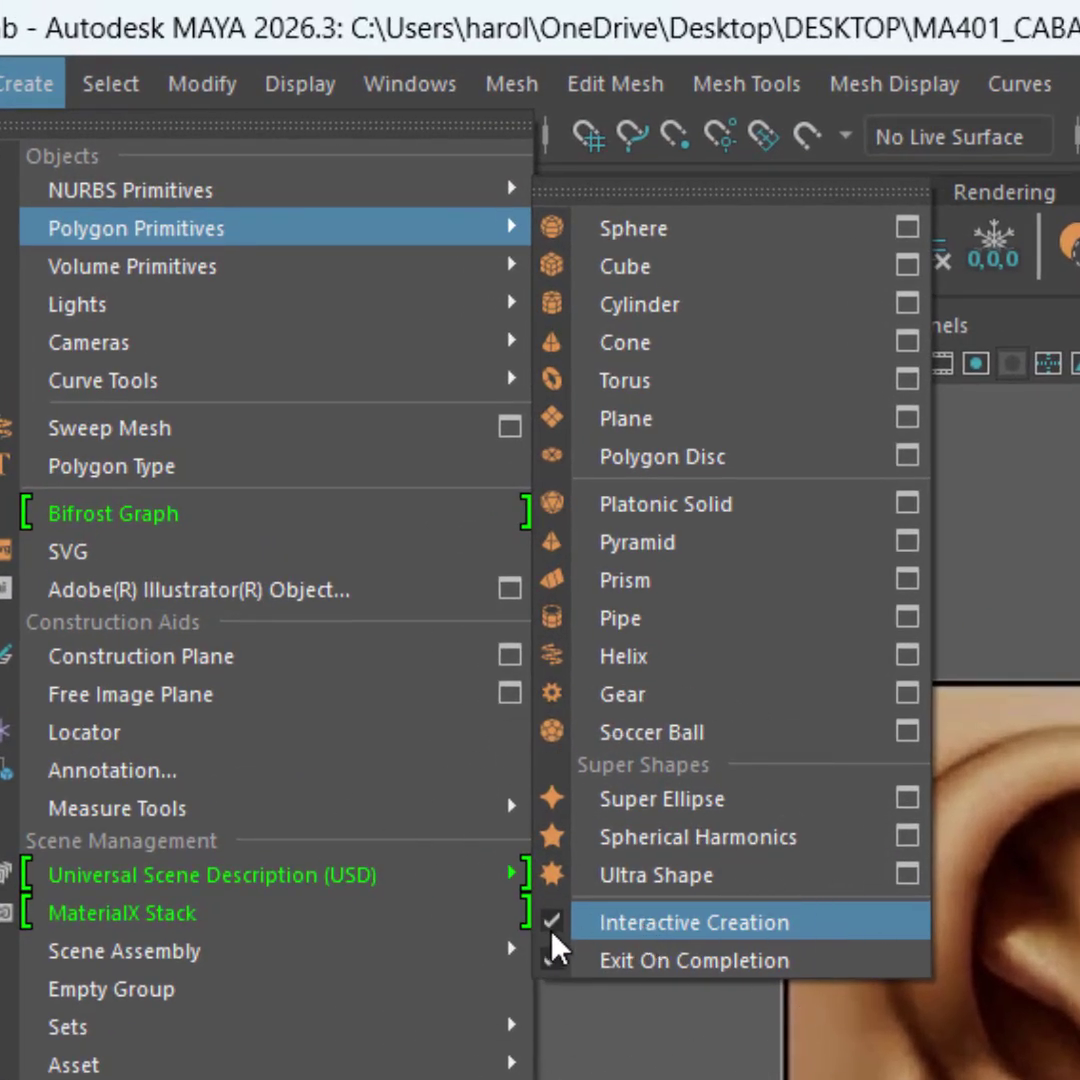
click(22, 88)
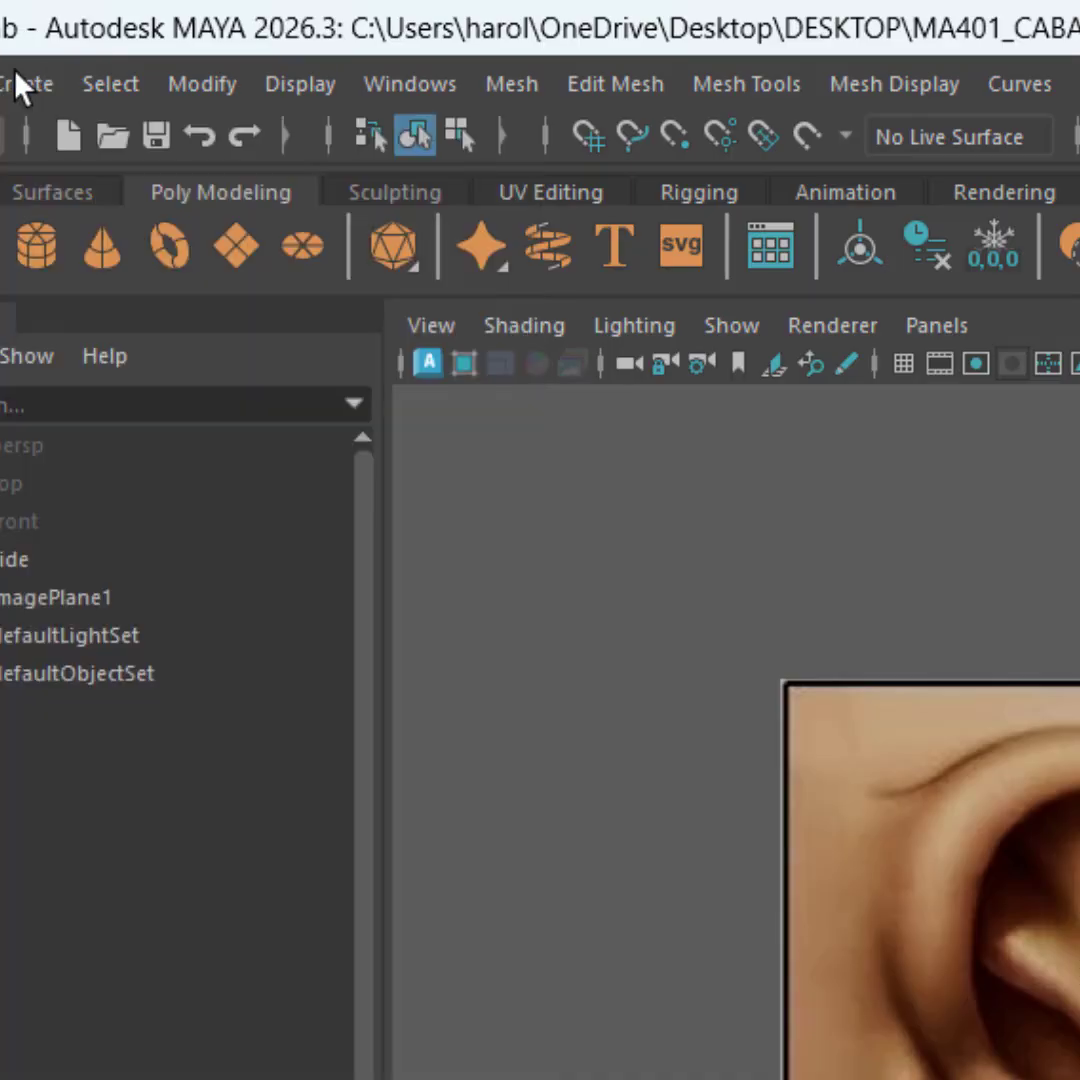
Step: Draw a small upright rectangular polygon plane in the side view, just in front of the ear's upper front edge
click(217, 206)
click(217, 206)
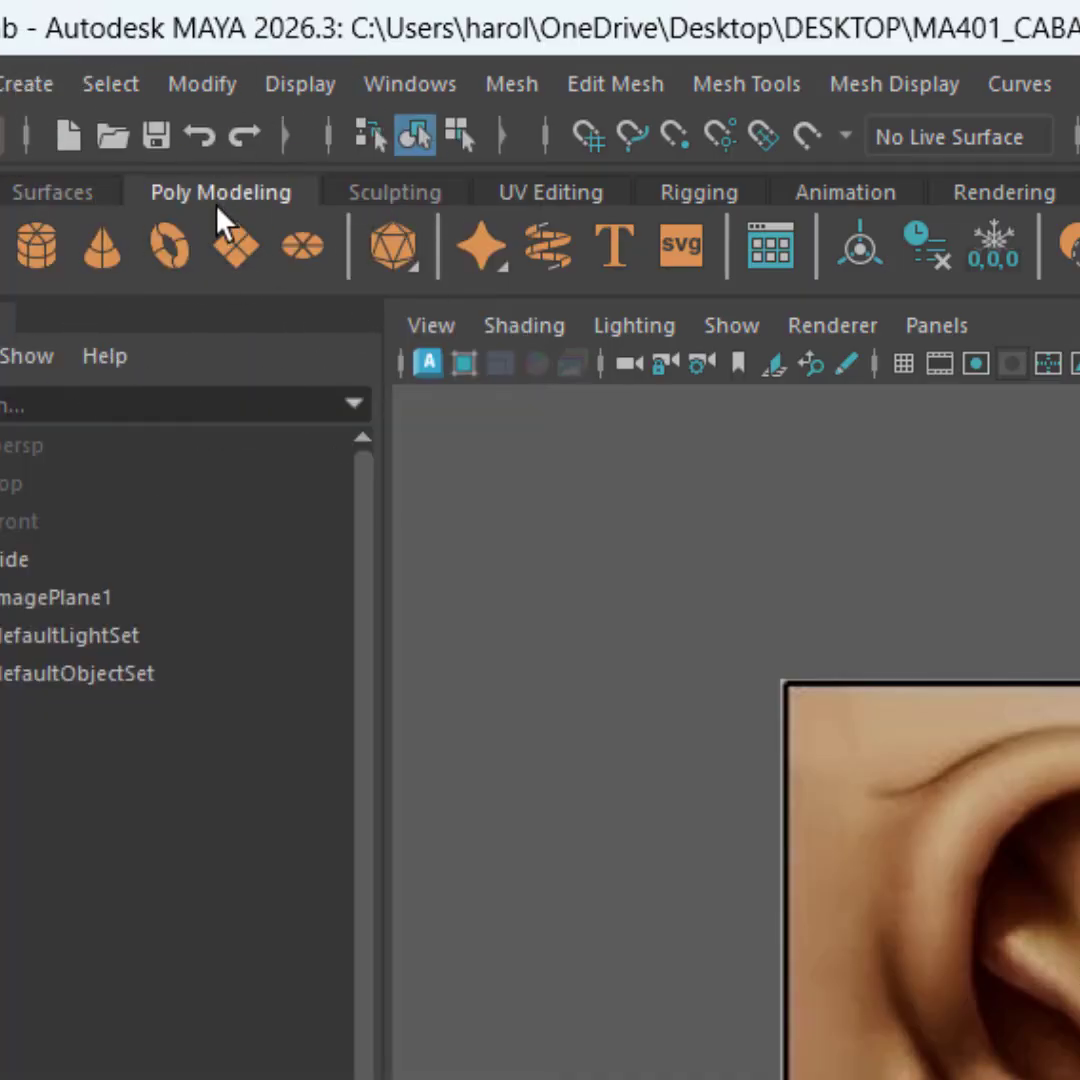
click(238, 267)
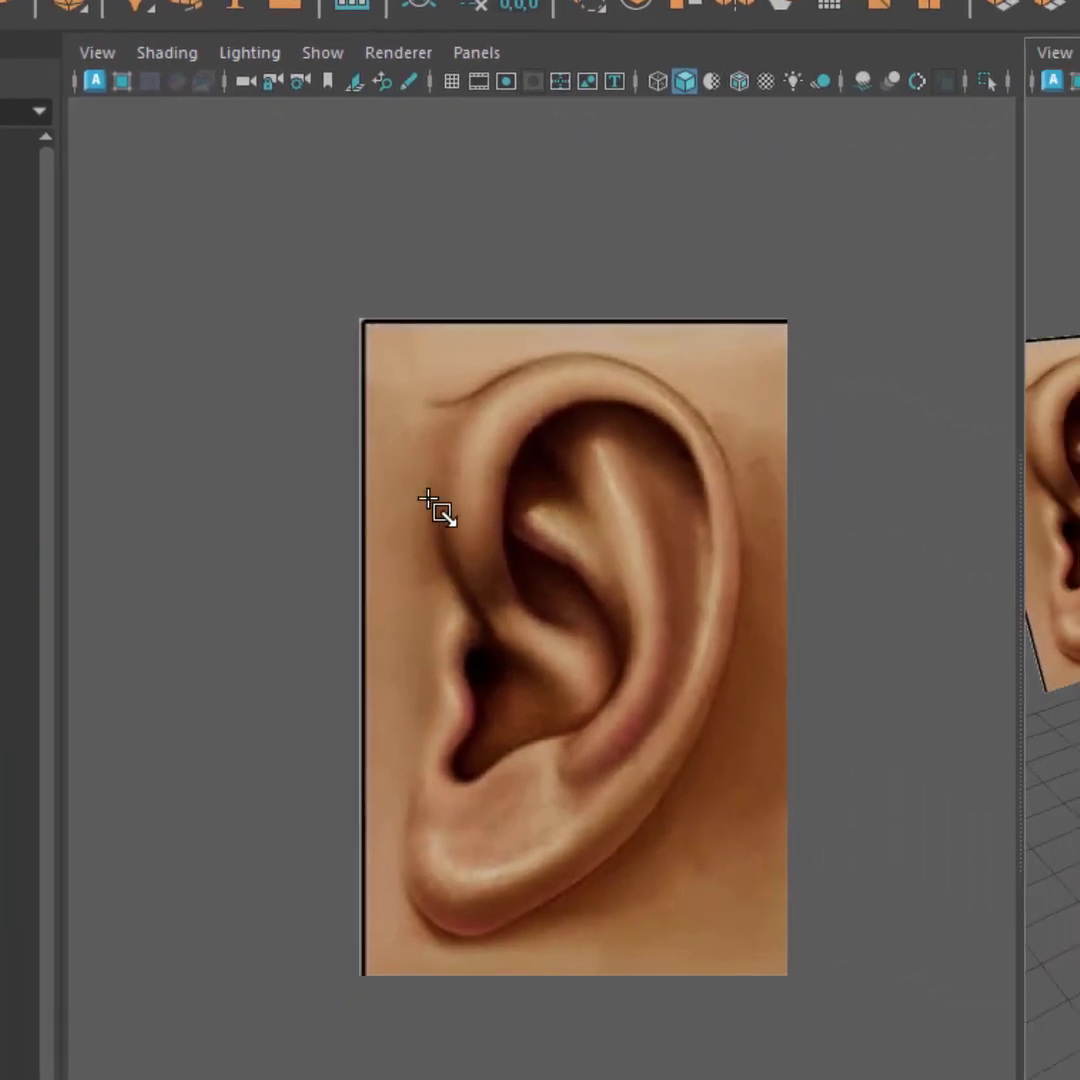
drag(377, 487, 441, 606)
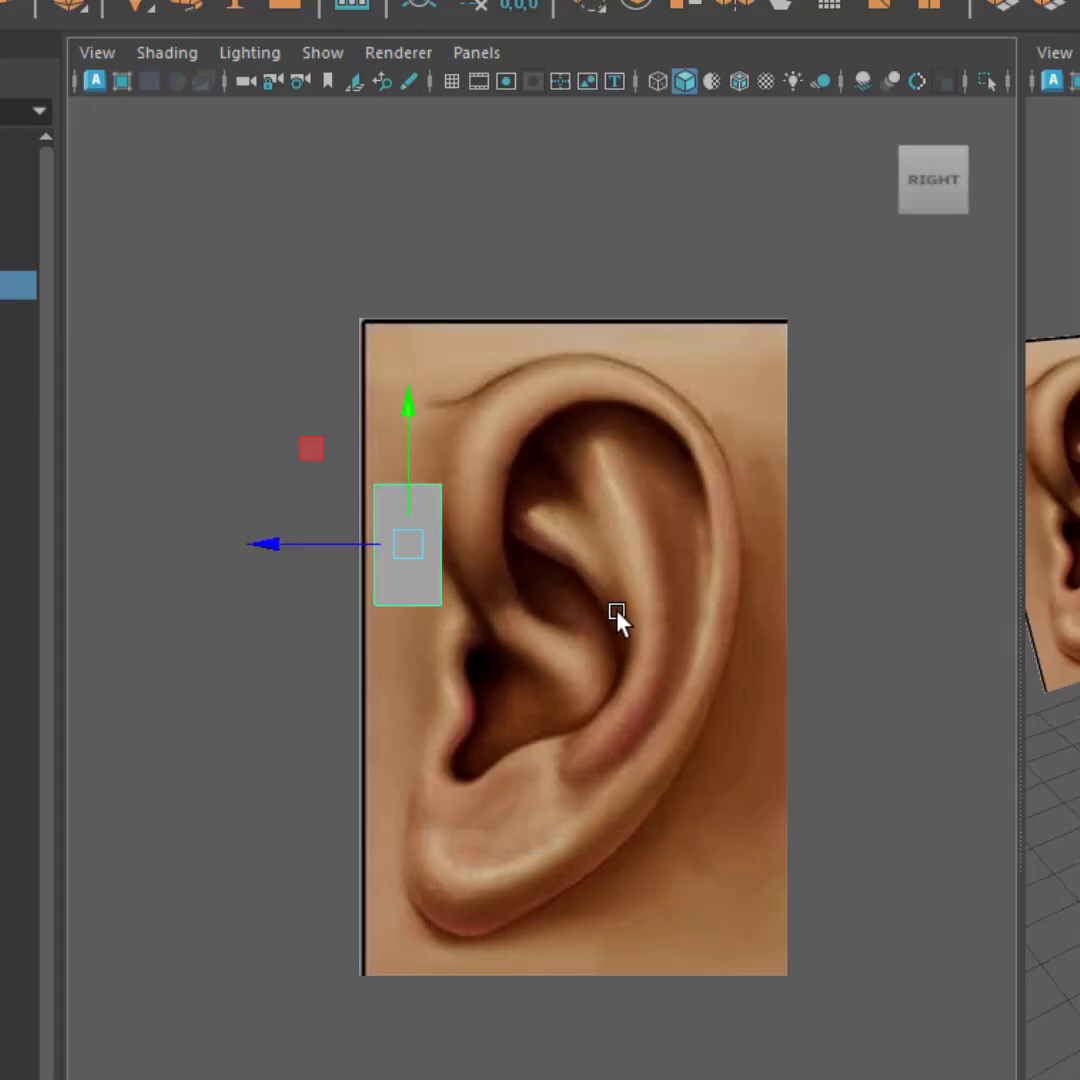
Step: Show the side view full screen and turn on X-ray display so the reference shows through the plane
key(ctrl+space)
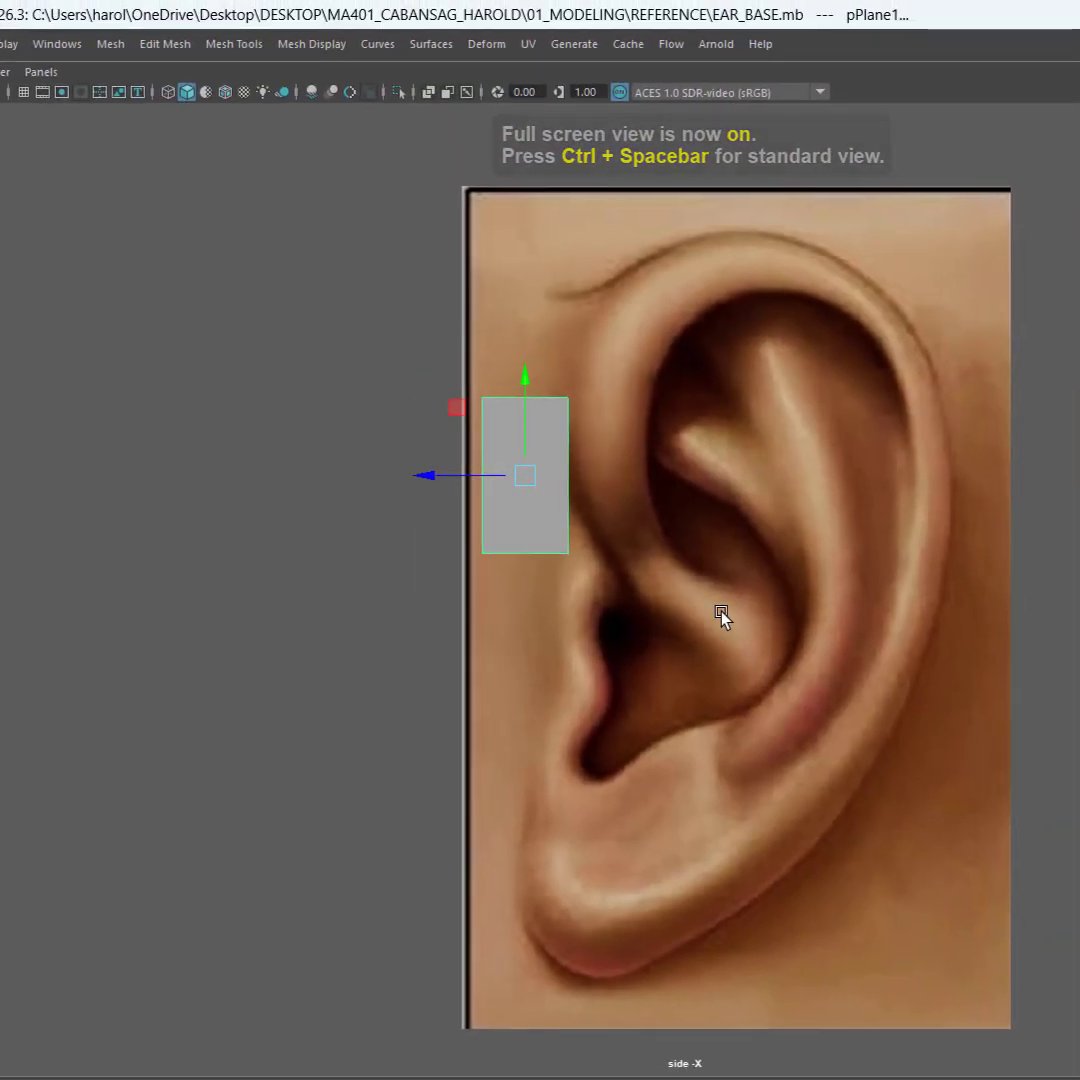
alt+middle_drag(721, 612, 677, 611)
key(ctrl)
key(ctrl)
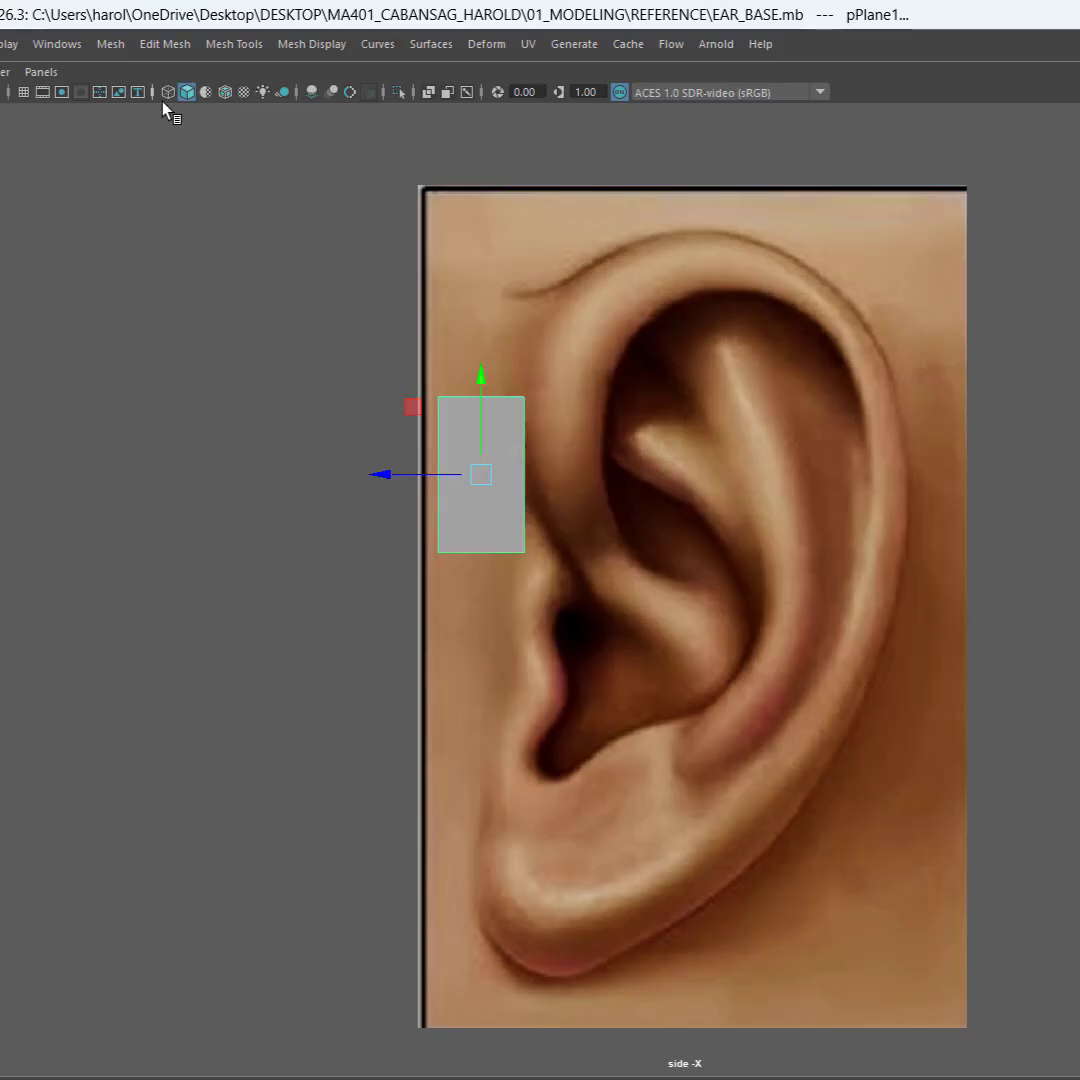
click(429, 94)
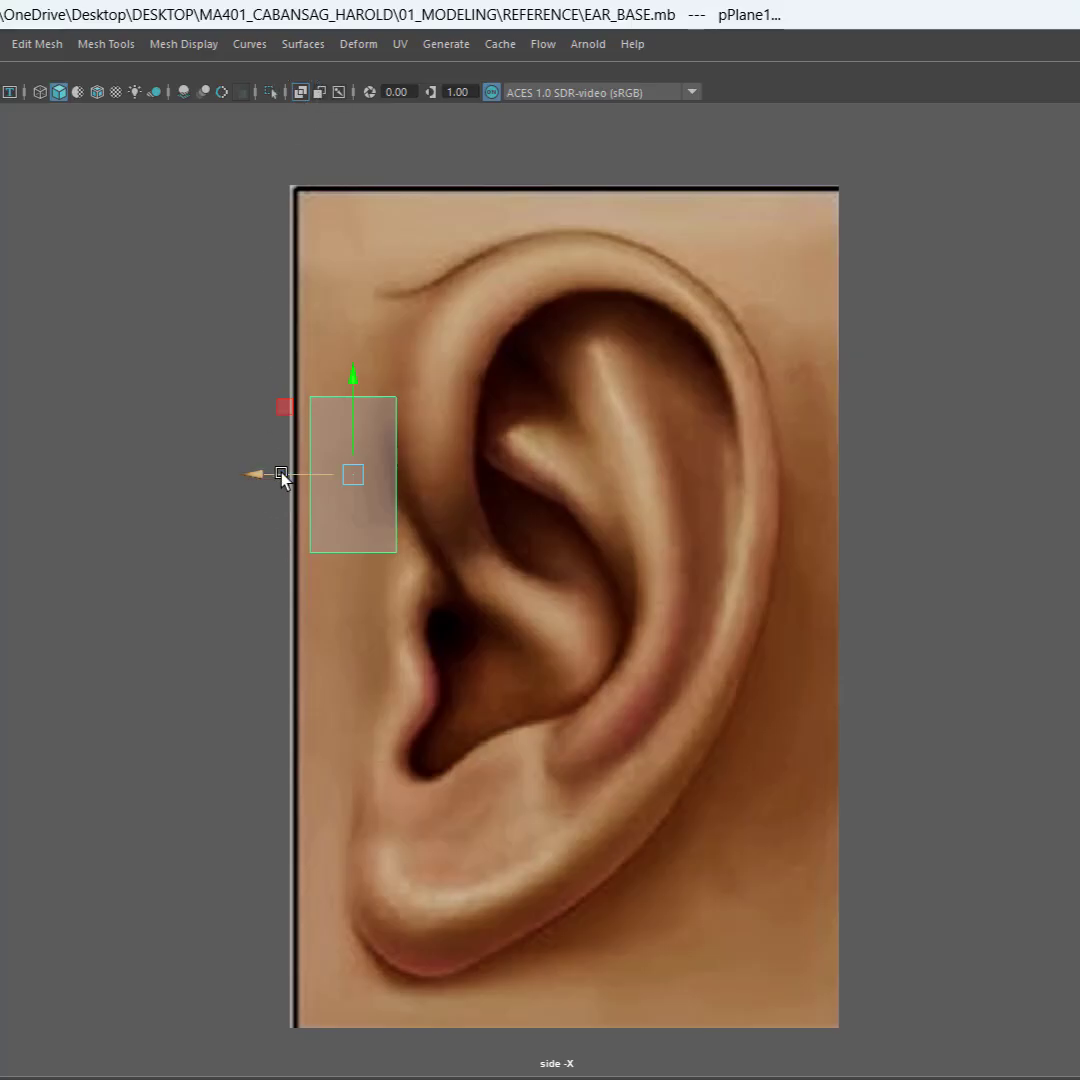
Step: Move the polygon plane onto the front of the helix and shift its two lower vertices to match the helix's width
drag(282, 478, 380, 480)
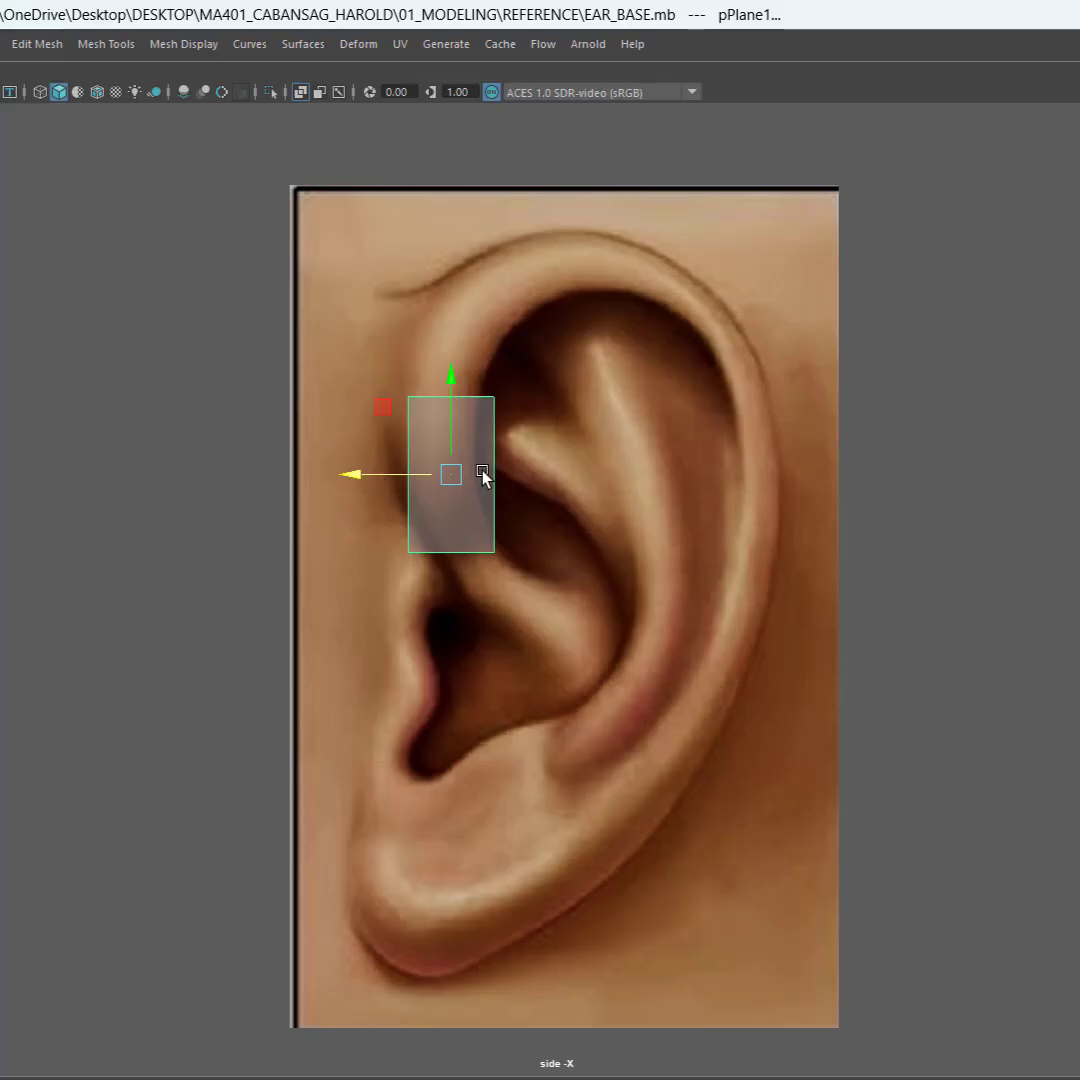
right_click(475, 437)
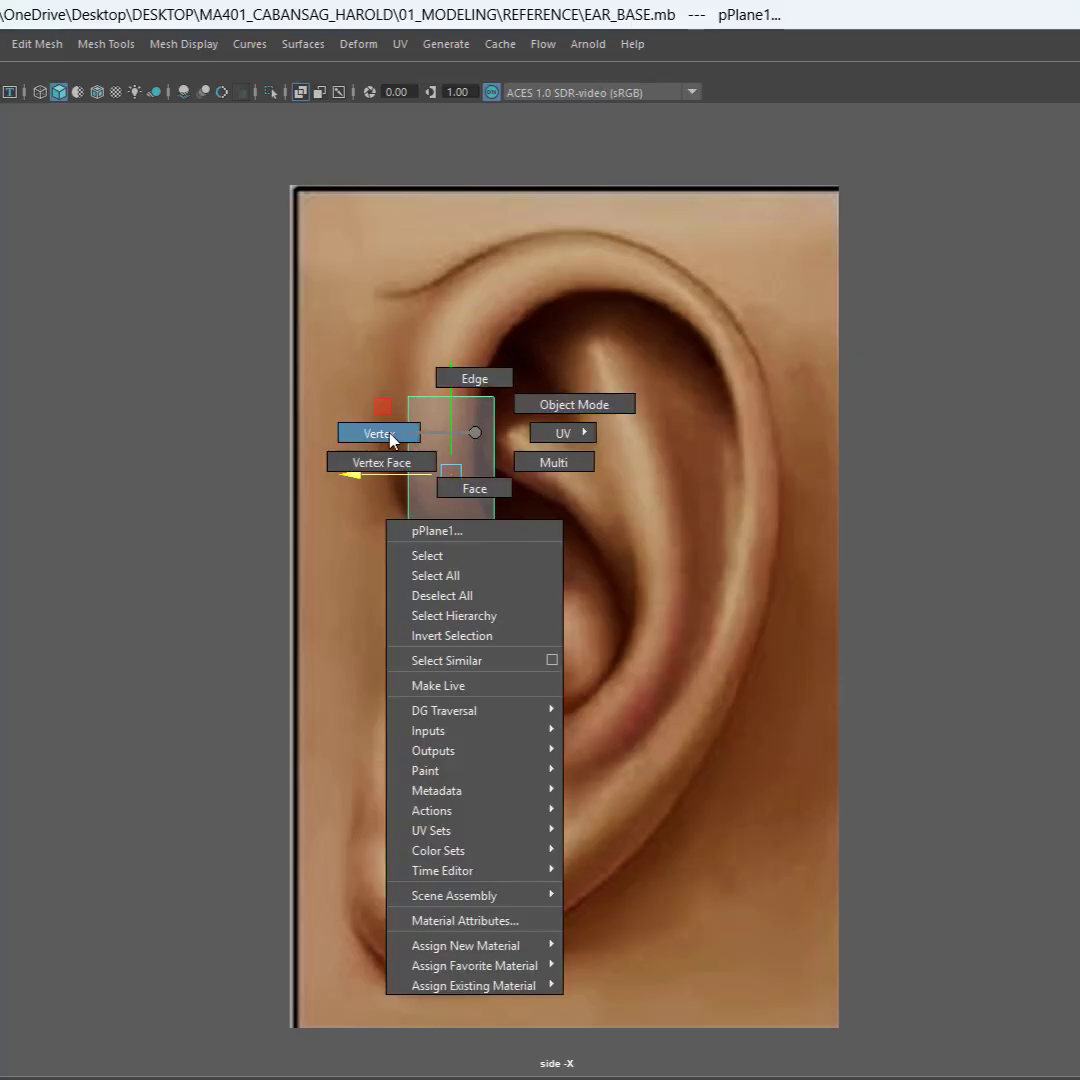
click(387, 435)
drag(331, 525, 453, 574)
drag(370, 558, 388, 555)
drag(571, 531, 493, 585)
drag(424, 552, 415, 553)
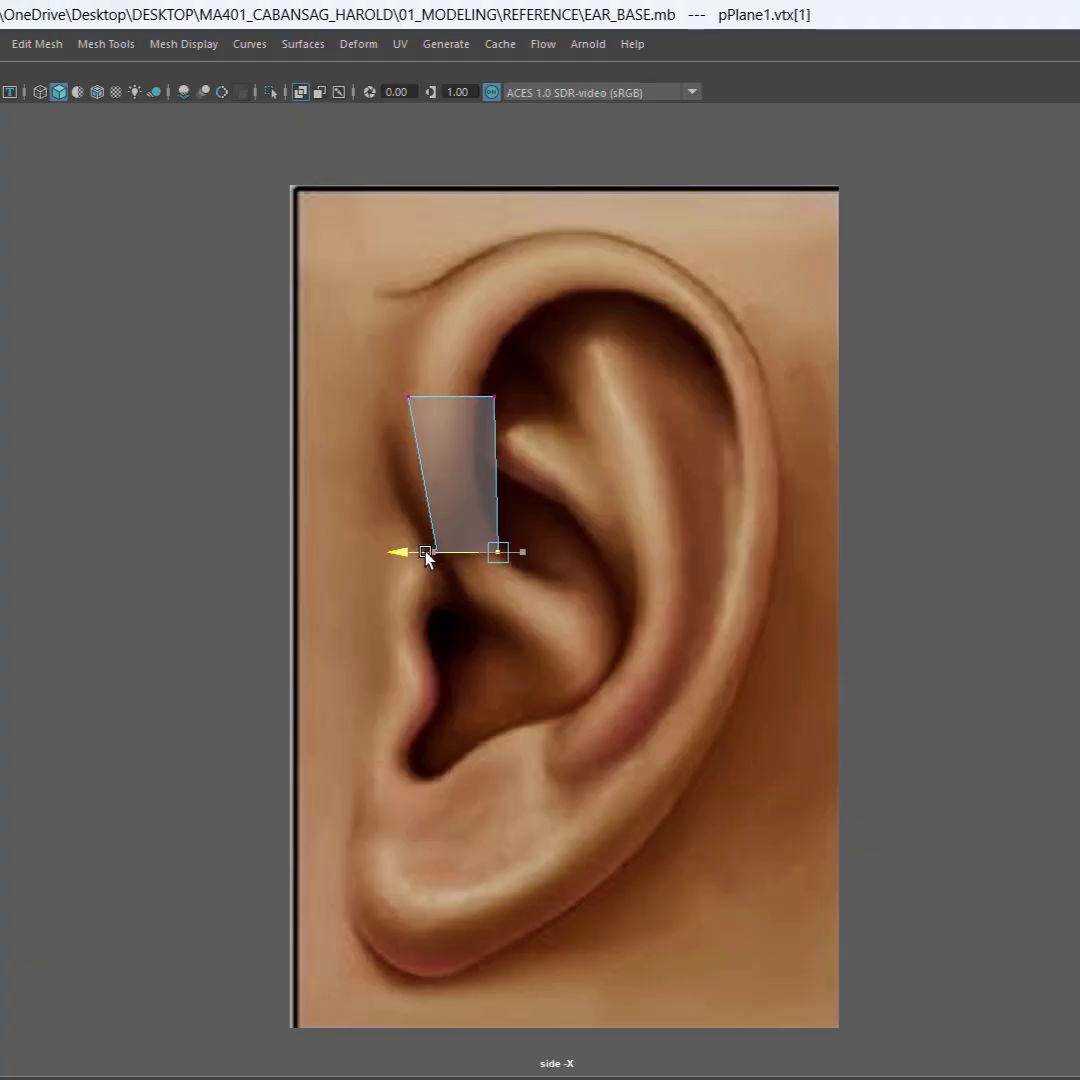
Step: Shift the plane's two upper vertices to the helix's edges and lower them to shorten the face
drag(518, 349, 470, 451)
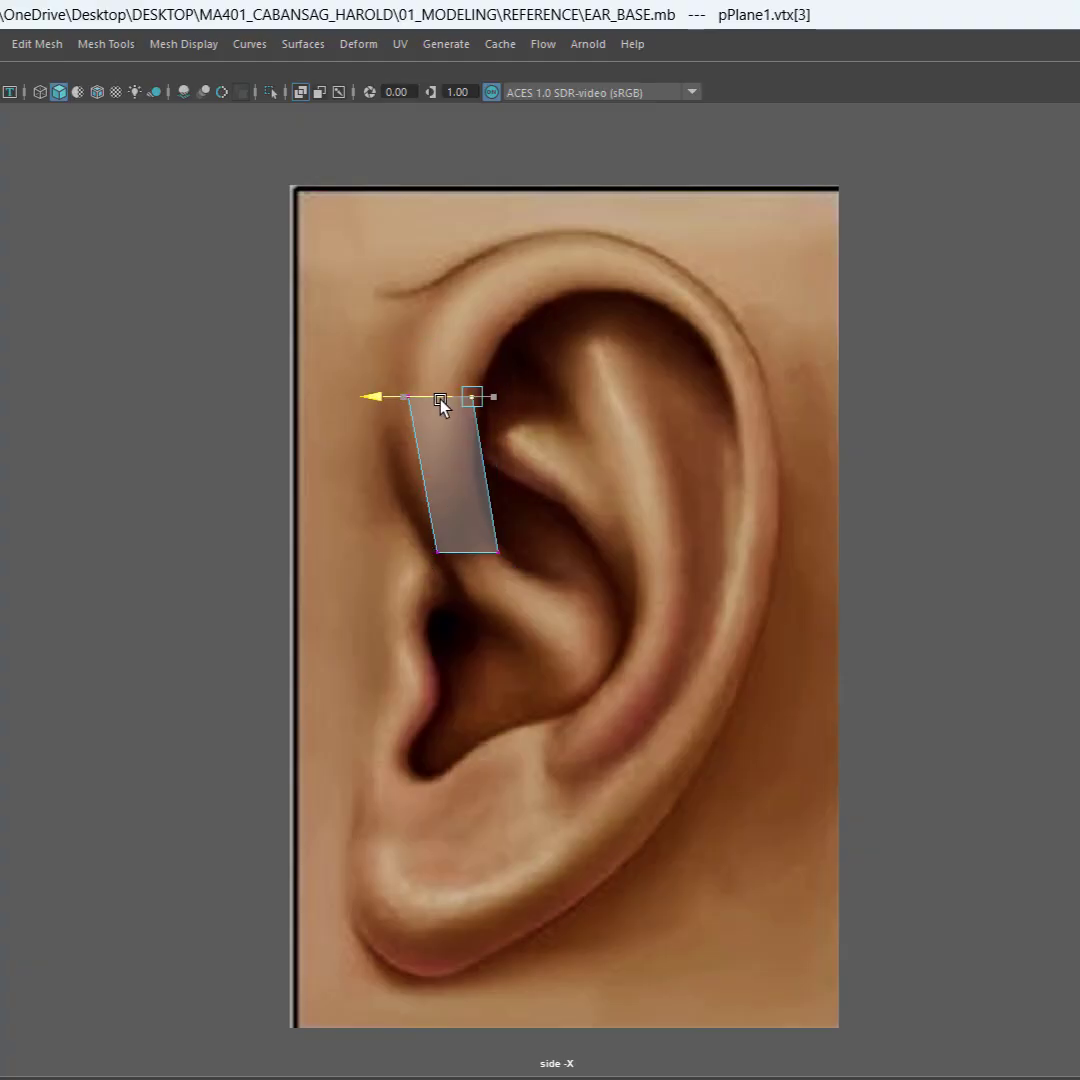
drag(330, 374, 362, 400)
drag(554, 452, 551, 451)
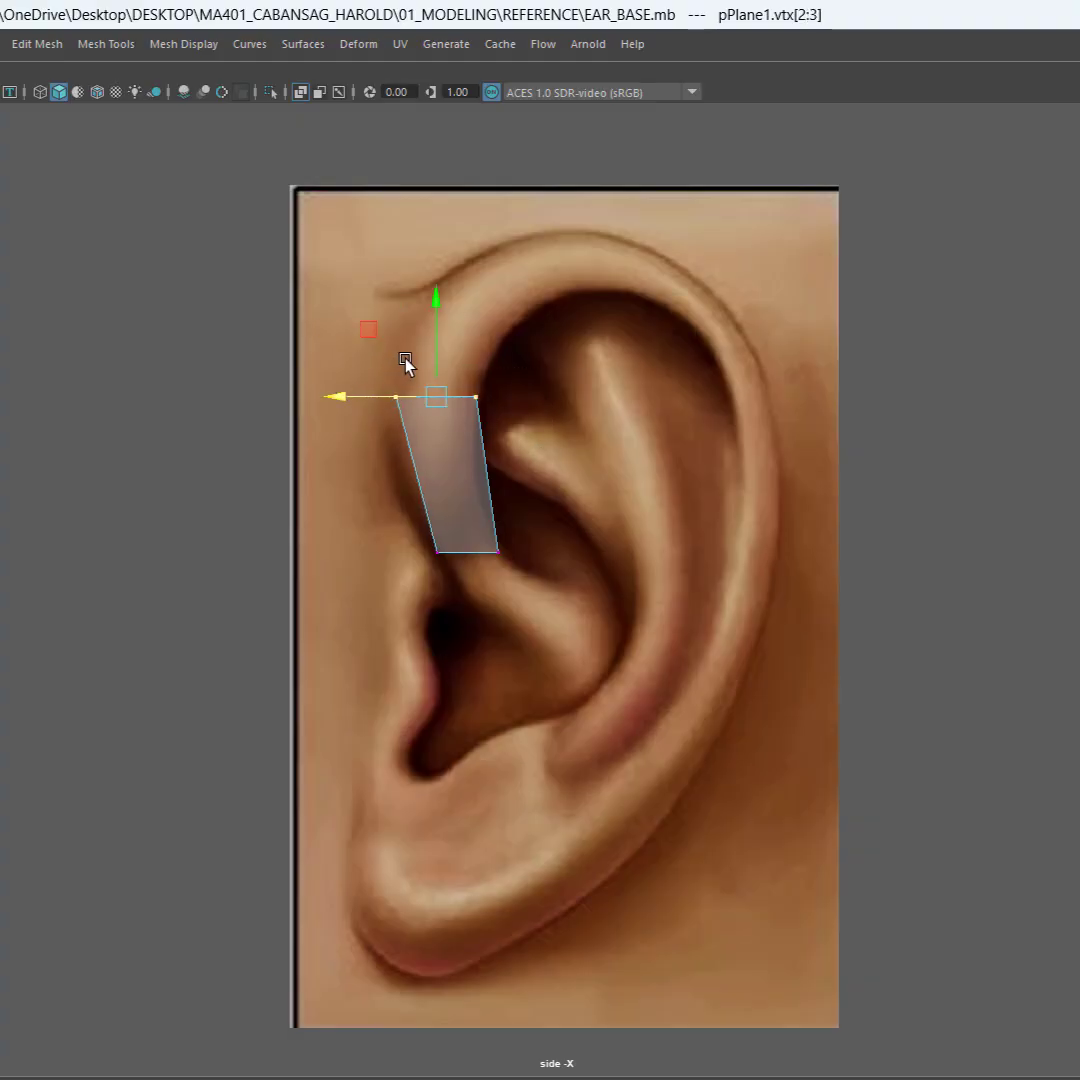
drag(364, 347, 364, 378)
click(540, 500)
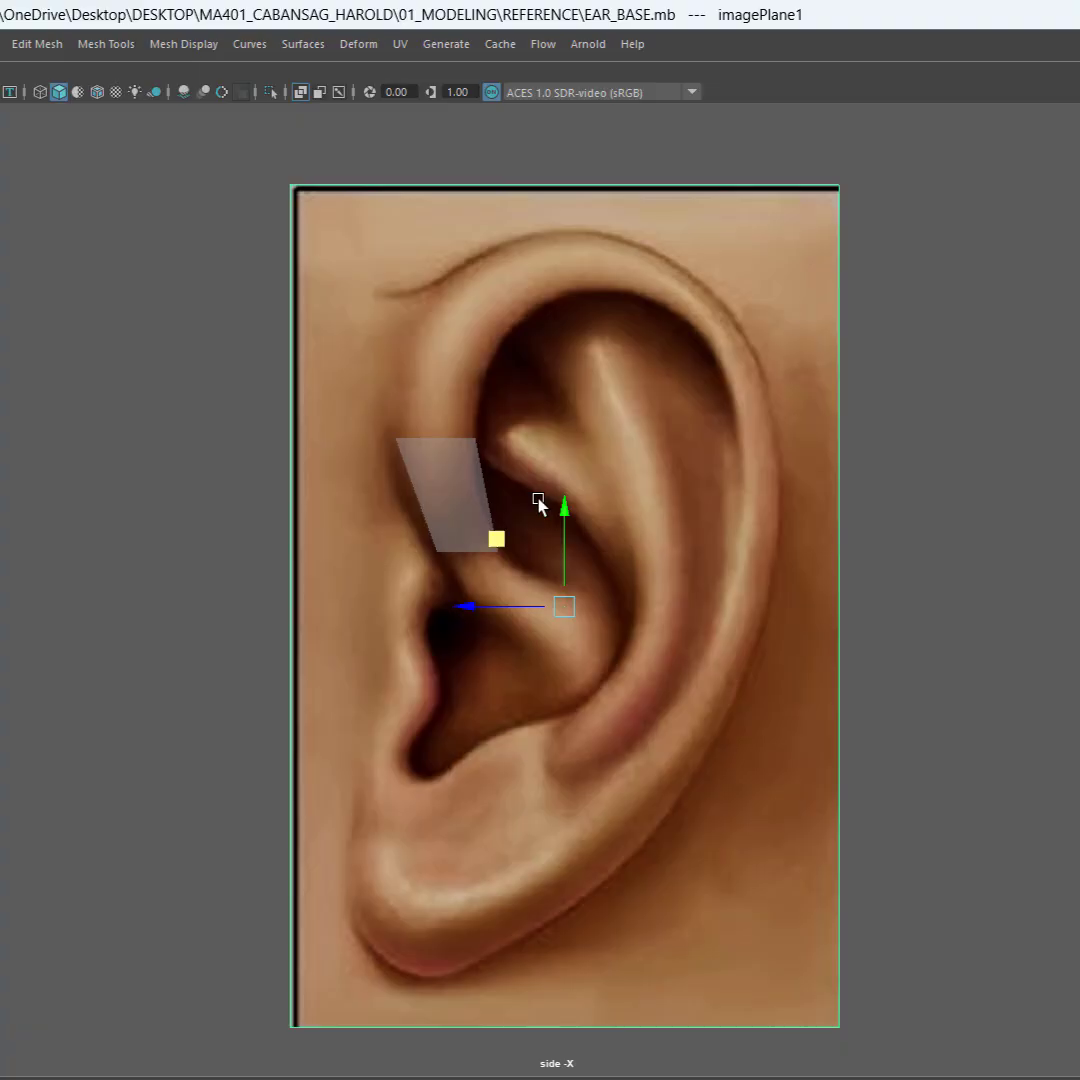
click(466, 512)
right_drag(447, 495, 330, 498)
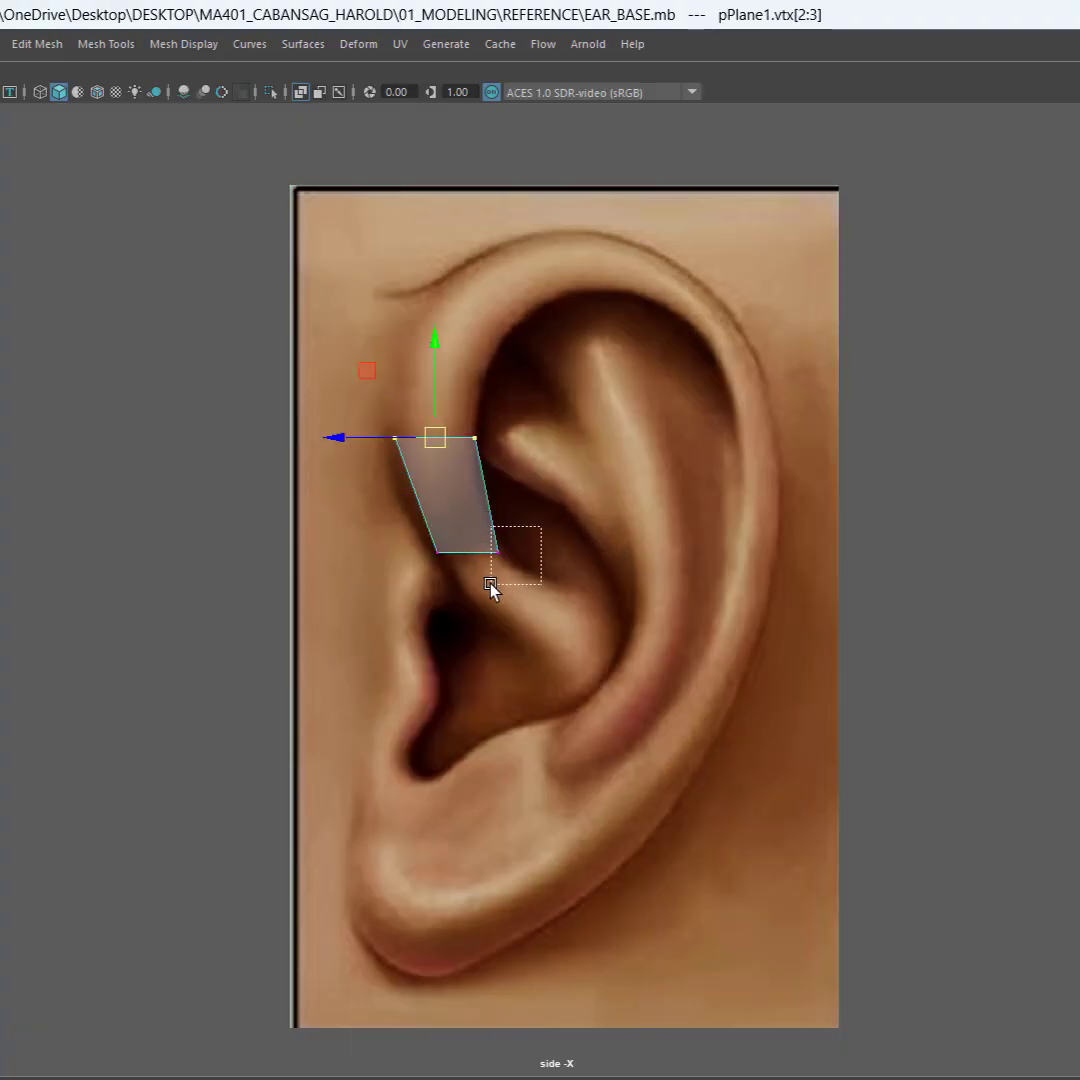
Step: Raise the plane's lower inner vertex and lower its upper outer vertex to follow the helix, then select the whole plane as an object
drag(490, 586, 490, 586)
mouse_move(505, 492)
mouse_down()
mouse_move(502, 452)
mouse_move(497, 476)
mouse_up()
drag(446, 526, 443, 530)
drag(403, 467, 403, 467)
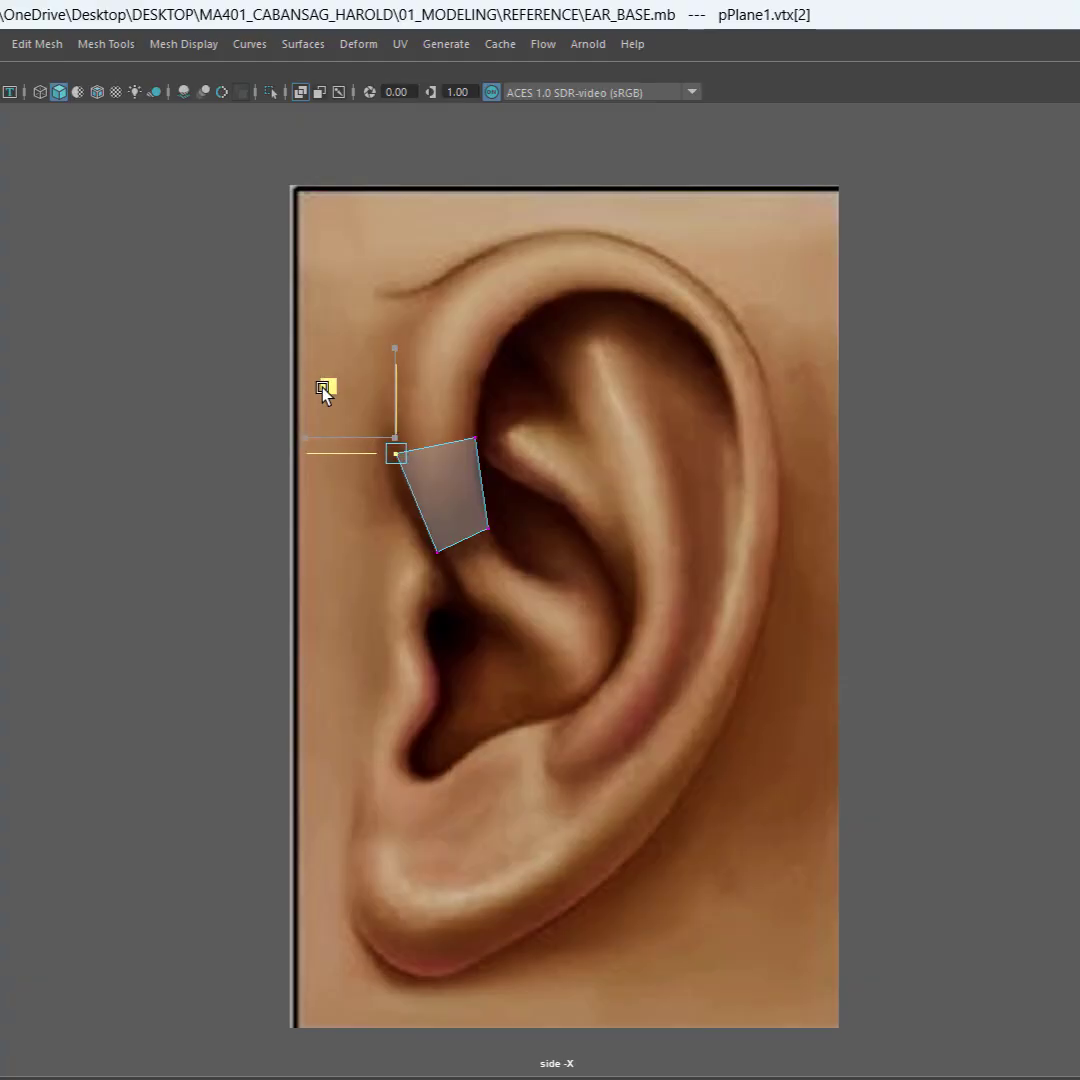
click(518, 576)
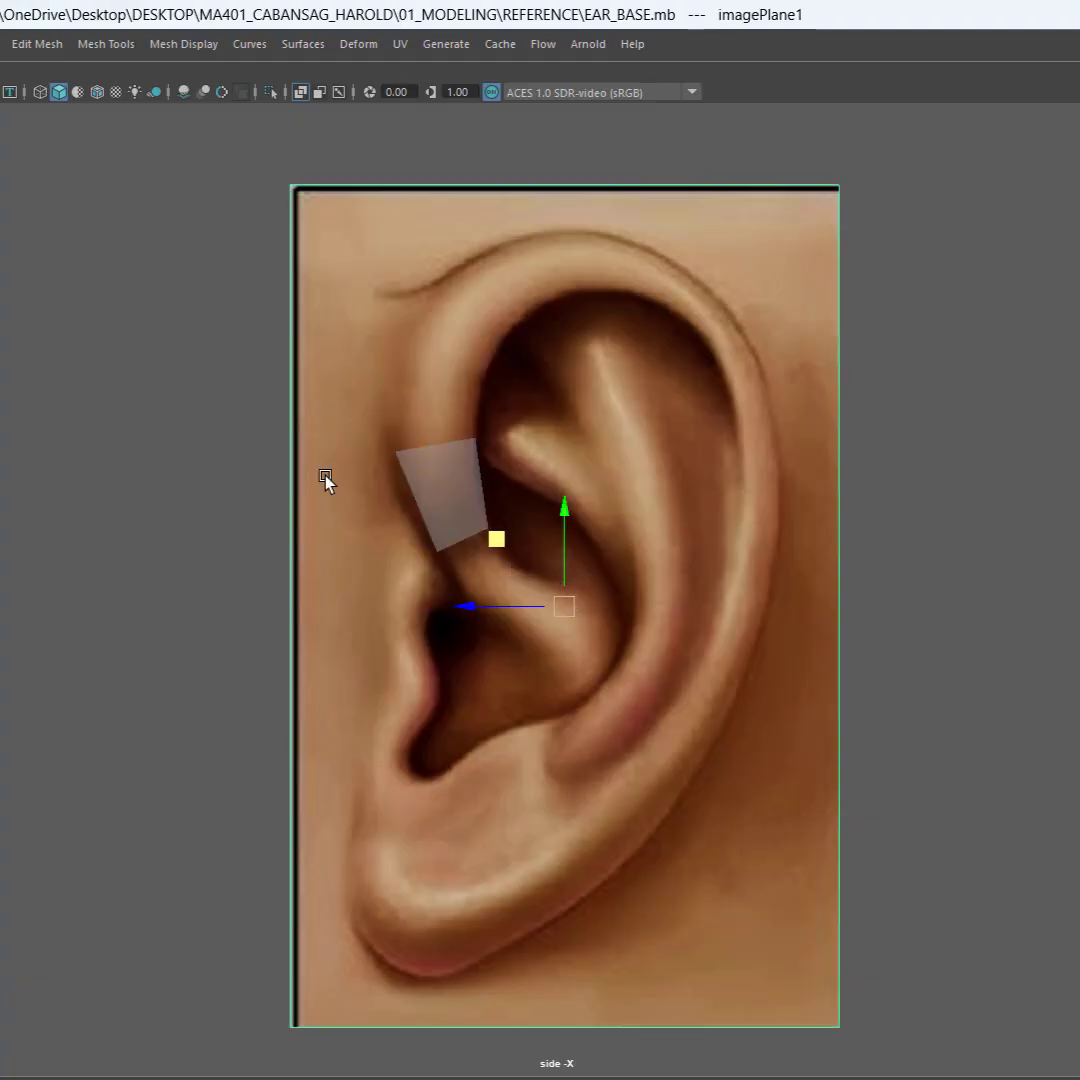
click(80, 428)
click(451, 480)
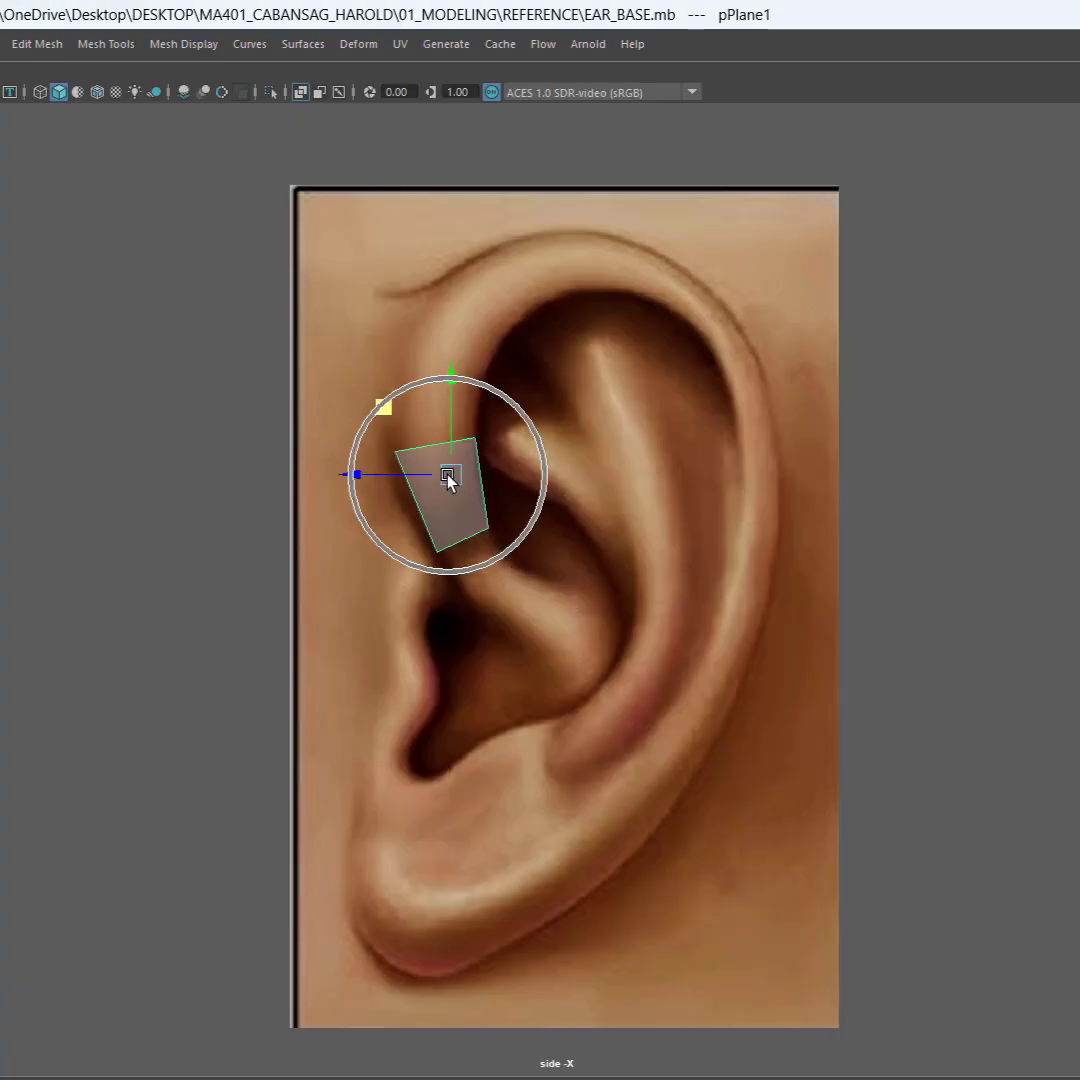
Step: Duplicate the front helix plane and place the copy over the lower rear rim of the ear
alt+middle_drag(651, 641, 569, 507)
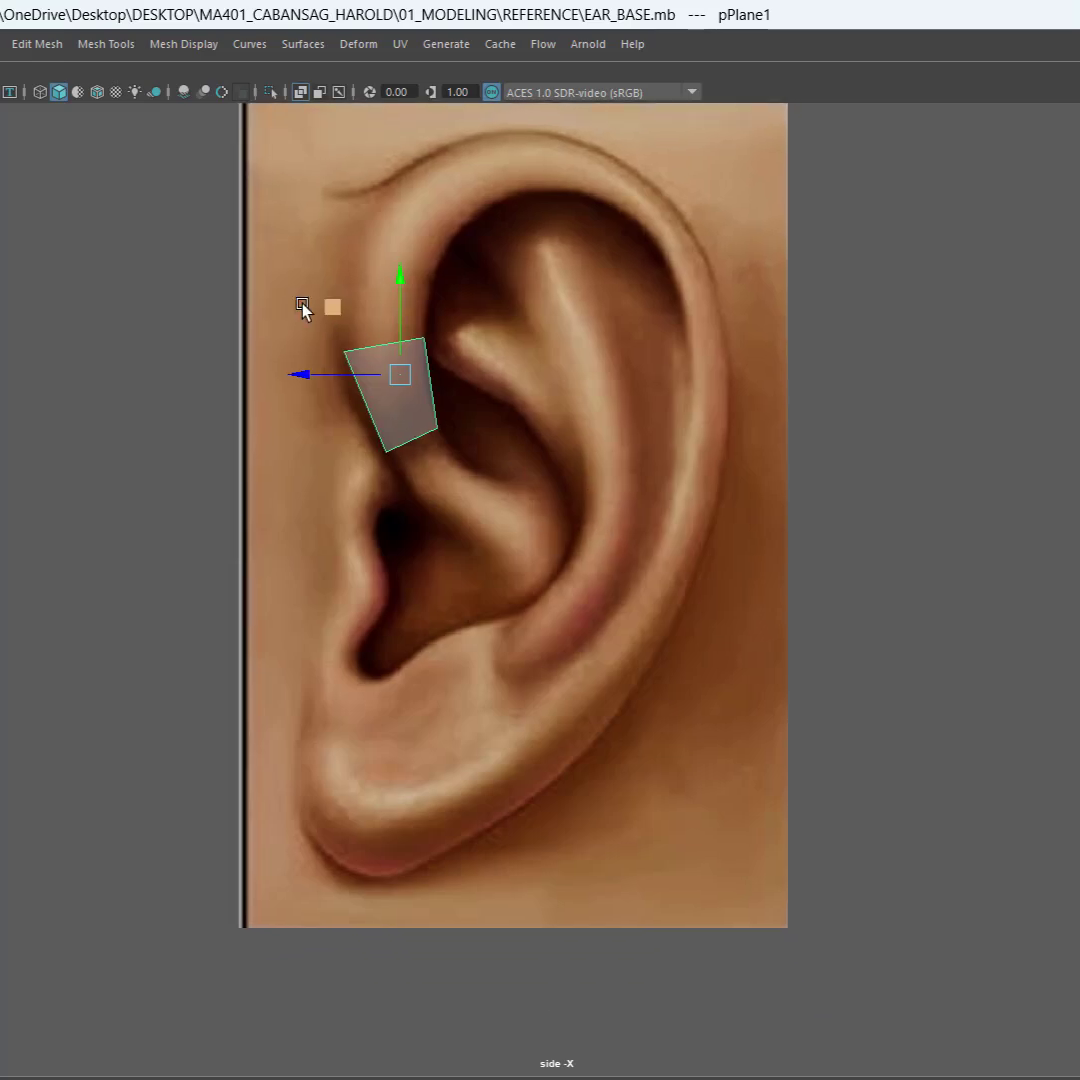
mouse_move(329, 306)
shift+middle_down()
mouse_move(472, 571)
mouse_move(519, 578)
mouse_move(509, 591)
shift+middle_up()
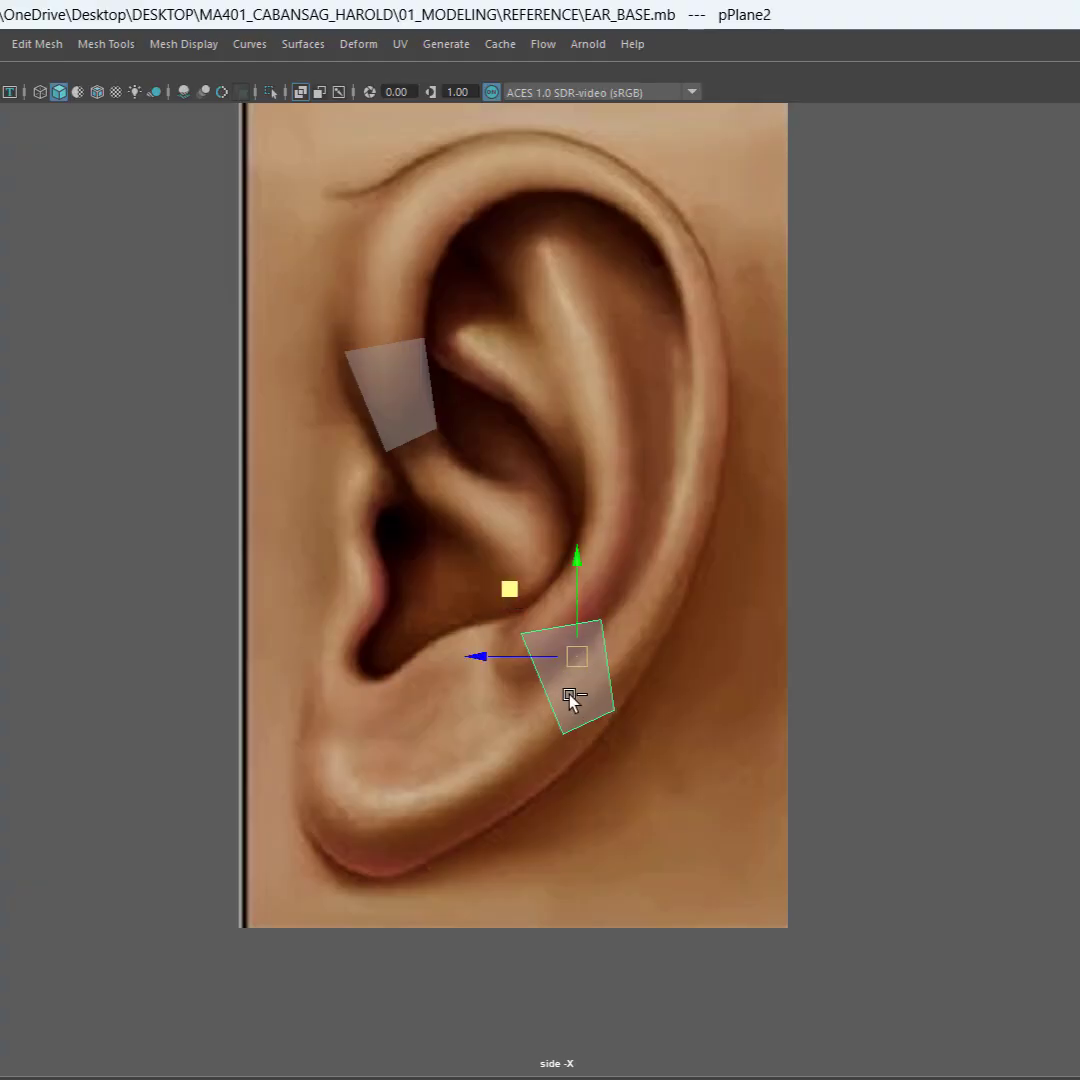
drag(510, 590, 496, 574)
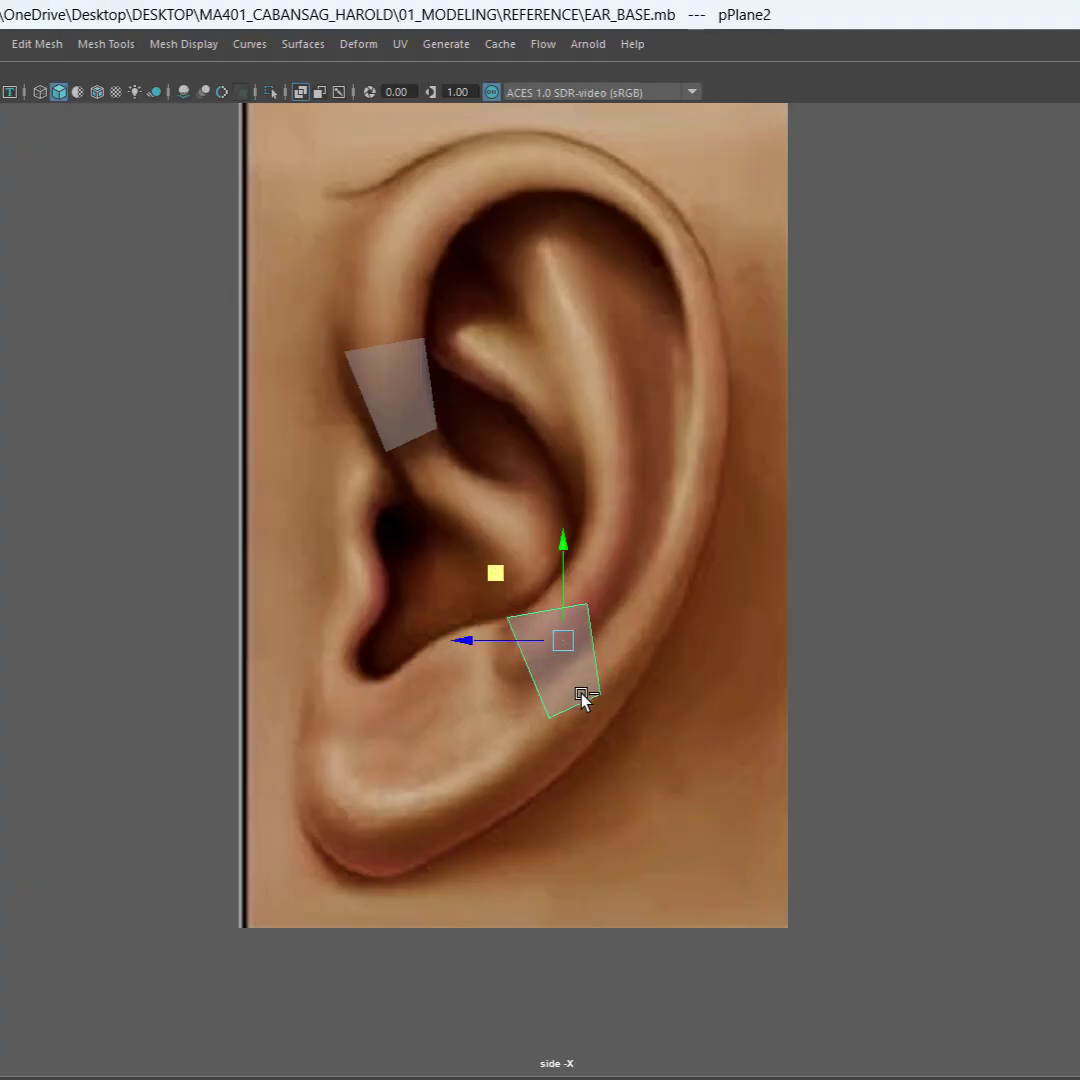
Step: Move the lower rear copy's two lower vertices to the inner and outer edges of the rim
right_click(583, 699)
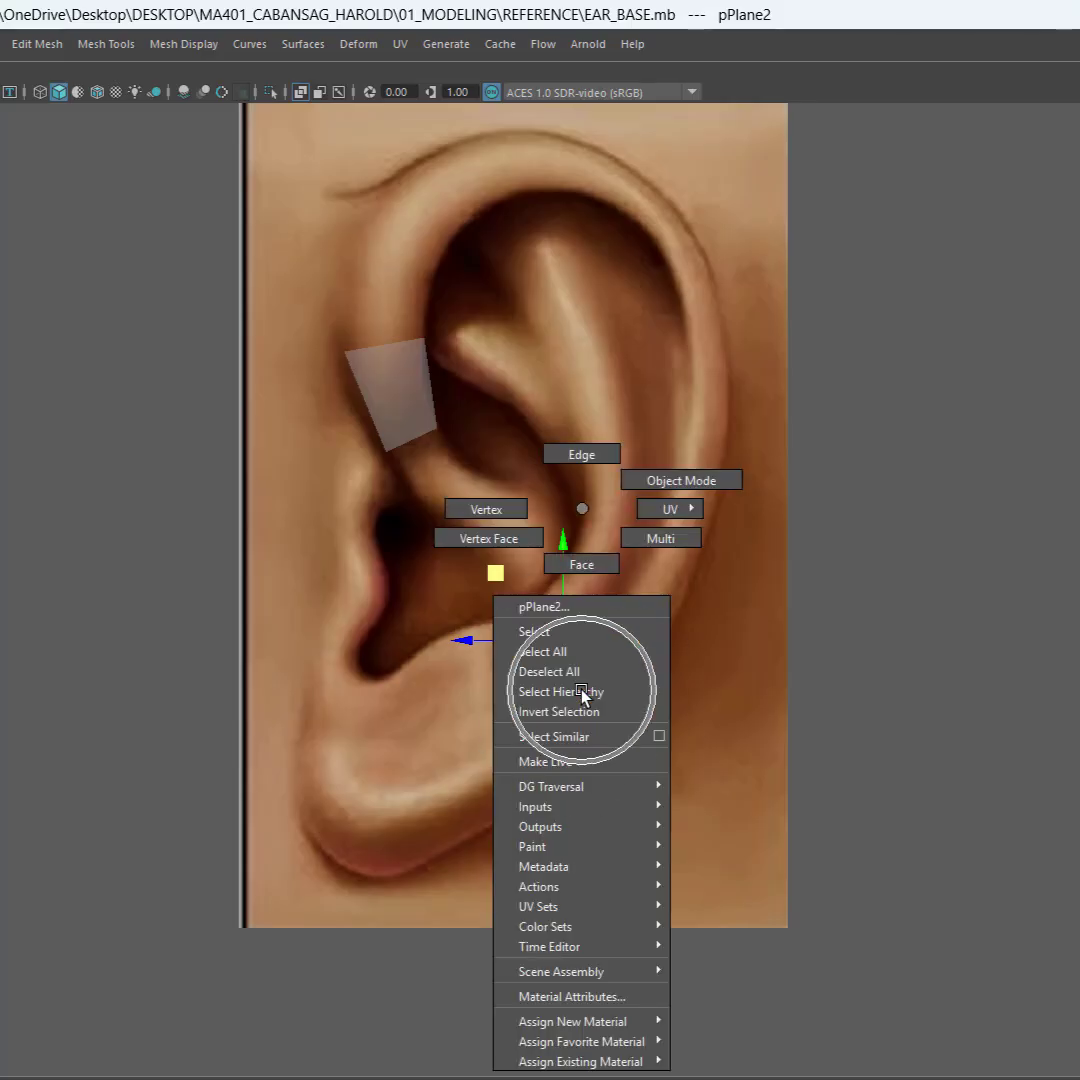
click(500, 510)
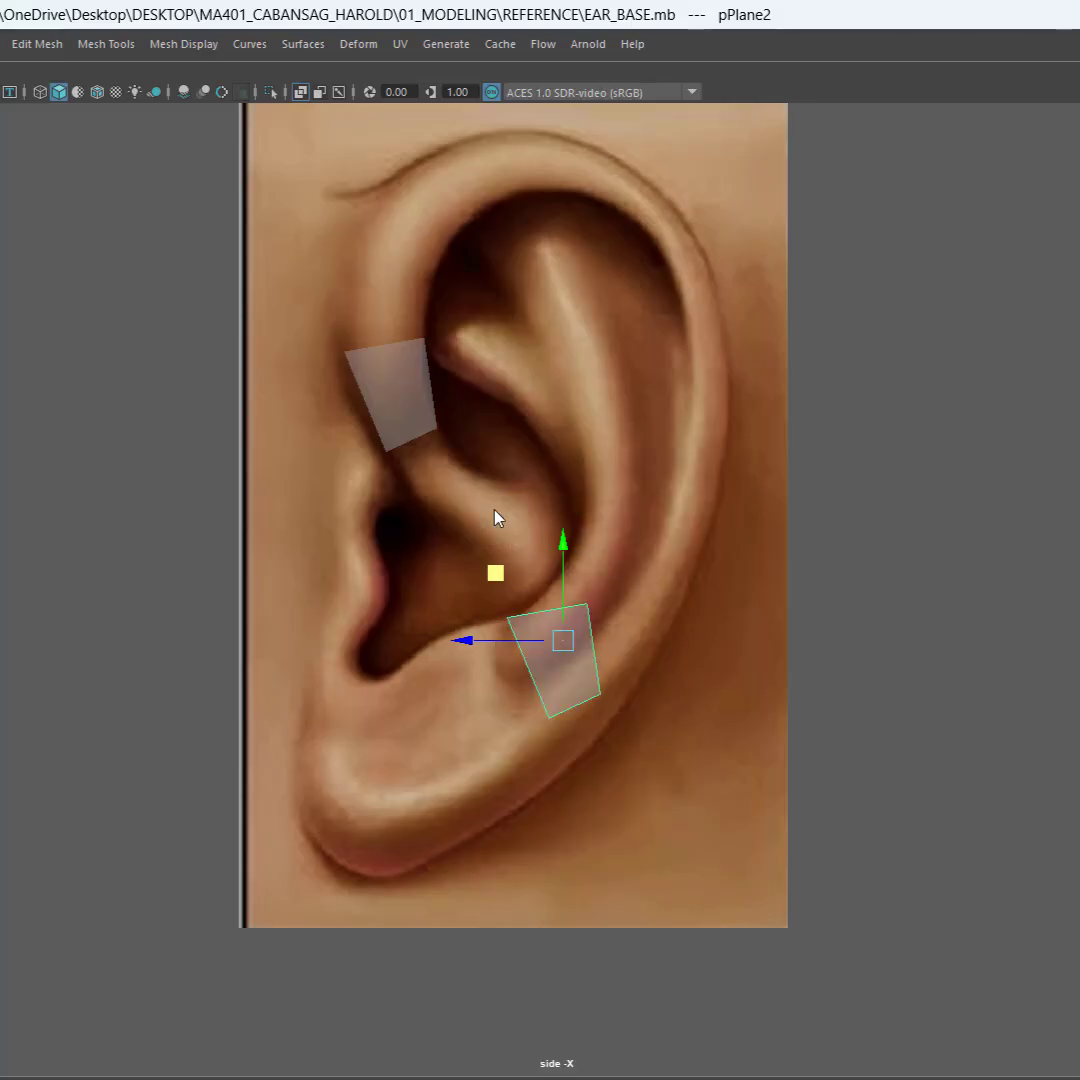
click(556, 710)
click(543, 677)
right_drag(557, 685, 476, 516)
click(548, 716)
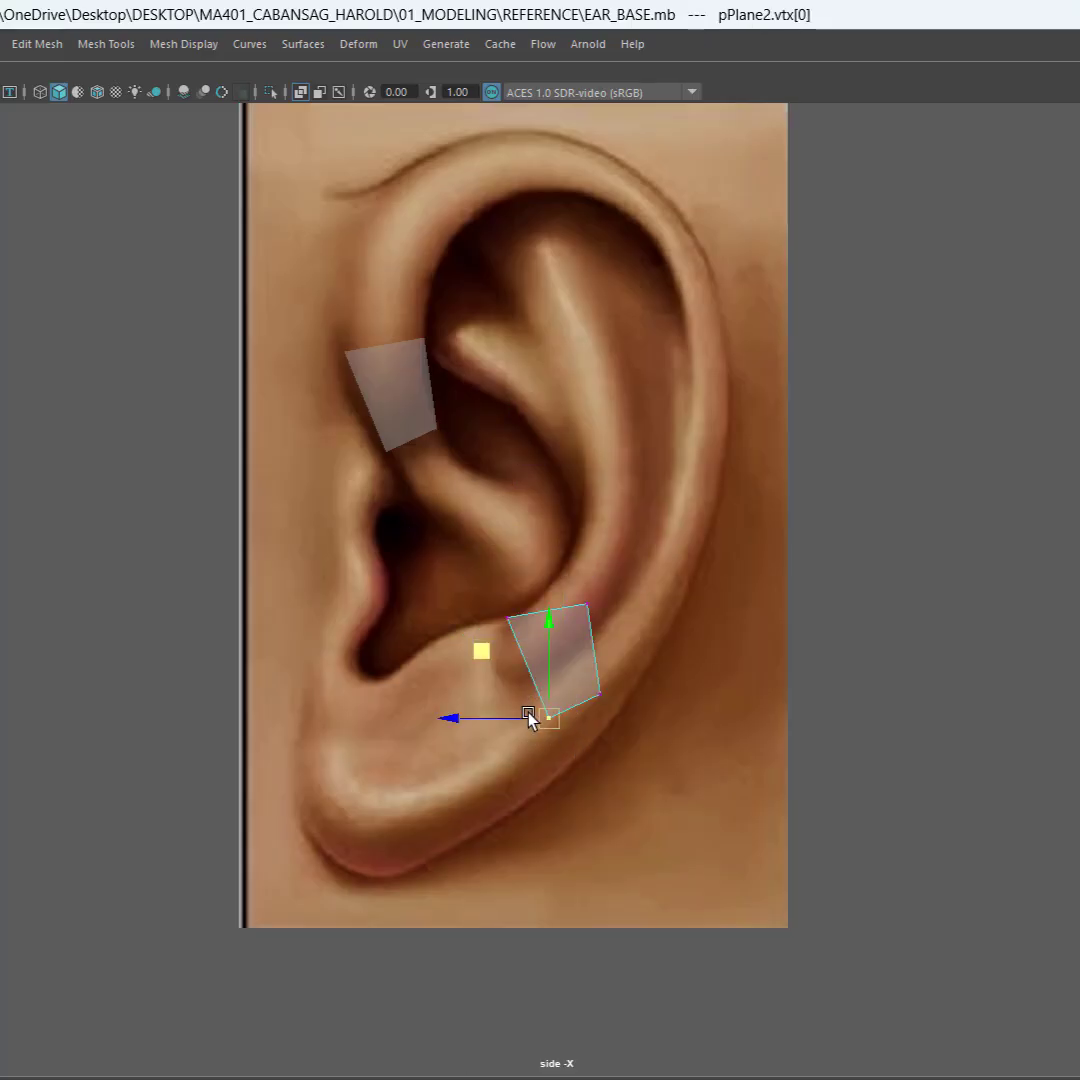
drag(545, 710, 581, 752)
click(592, 690)
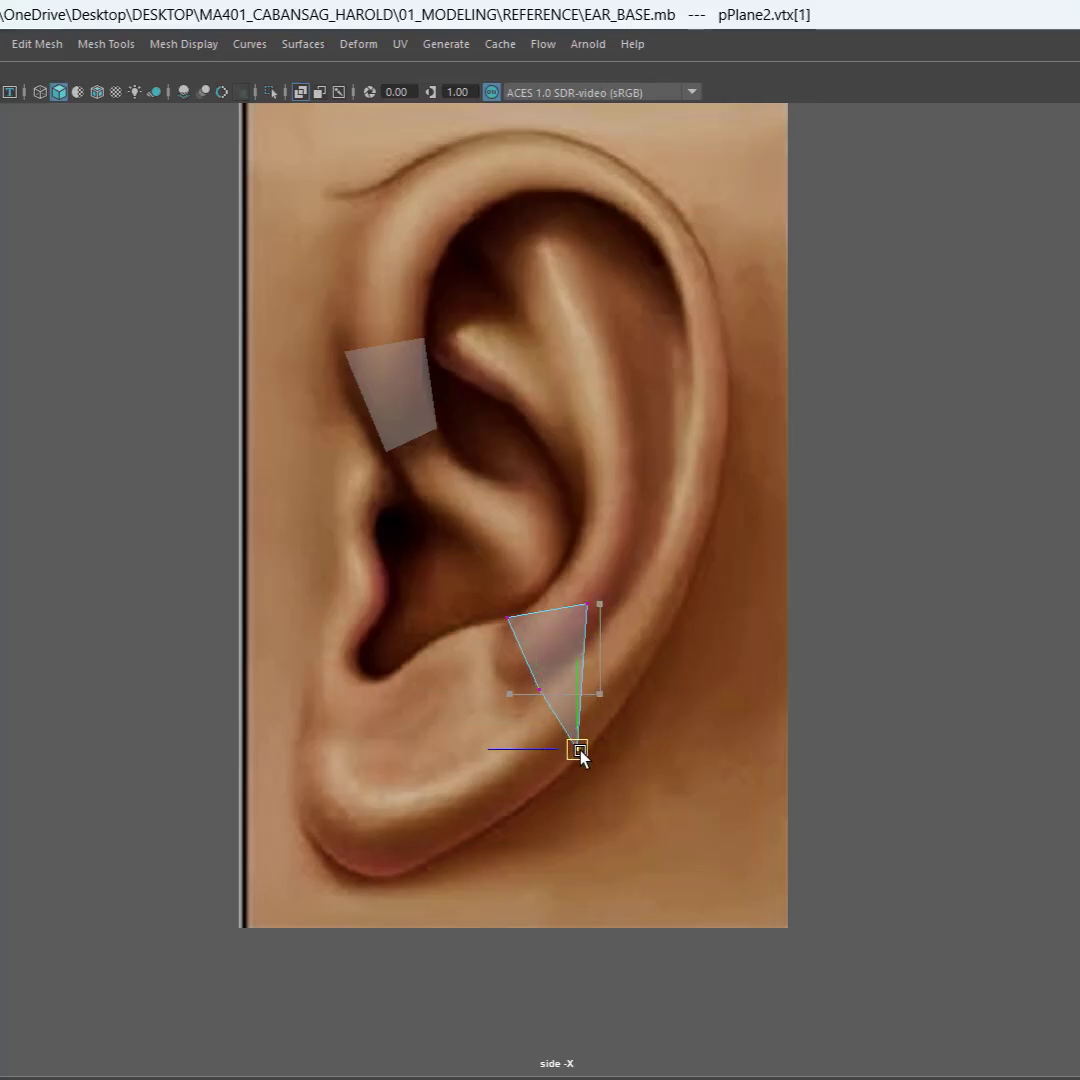
Step: Move the lower rear plane's two upper vertices to the rim's edges so the face follows the slanted helix
drag(605, 632, 608, 583)
click(645, 625)
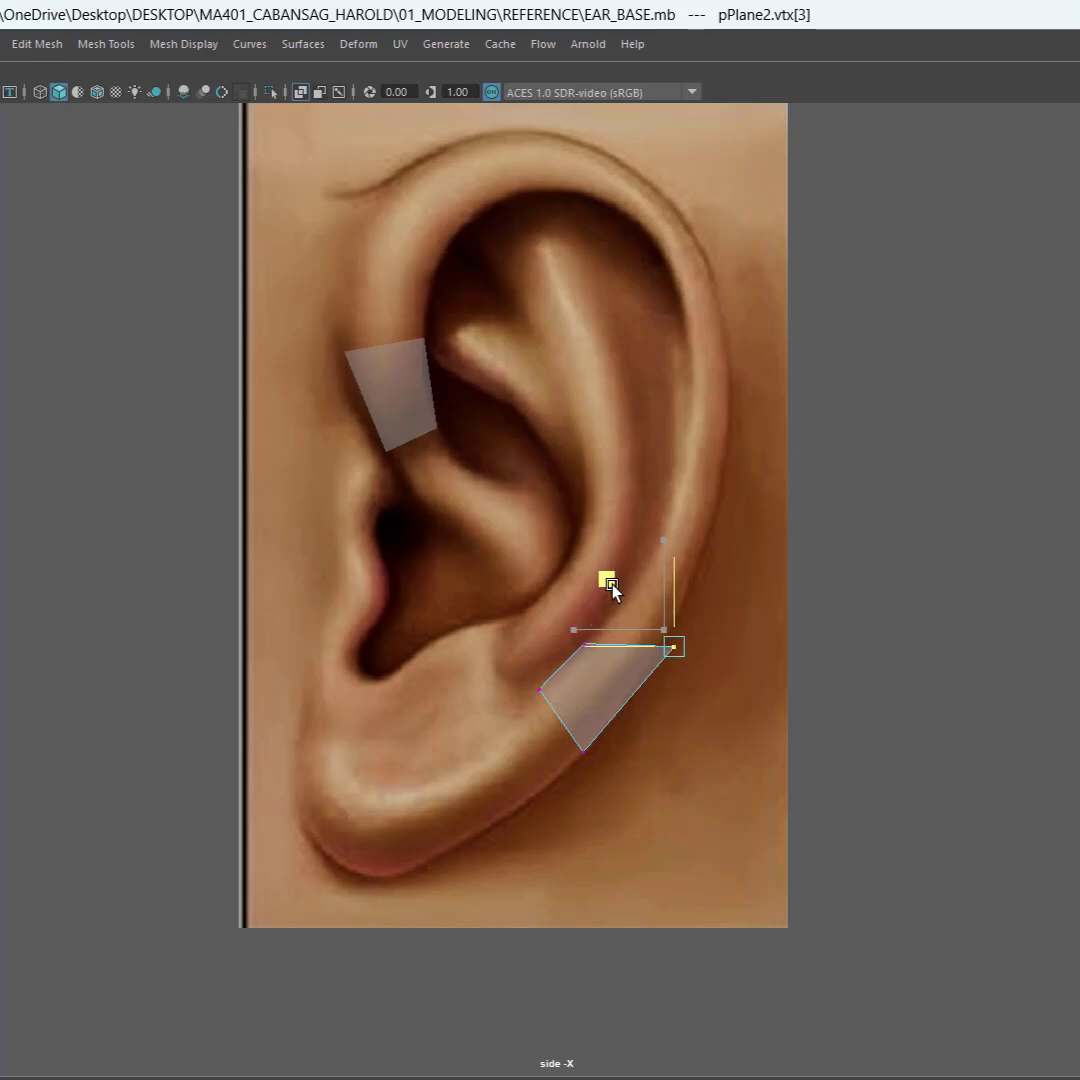
drag(599, 662, 602, 666)
drag(514, 577, 538, 556)
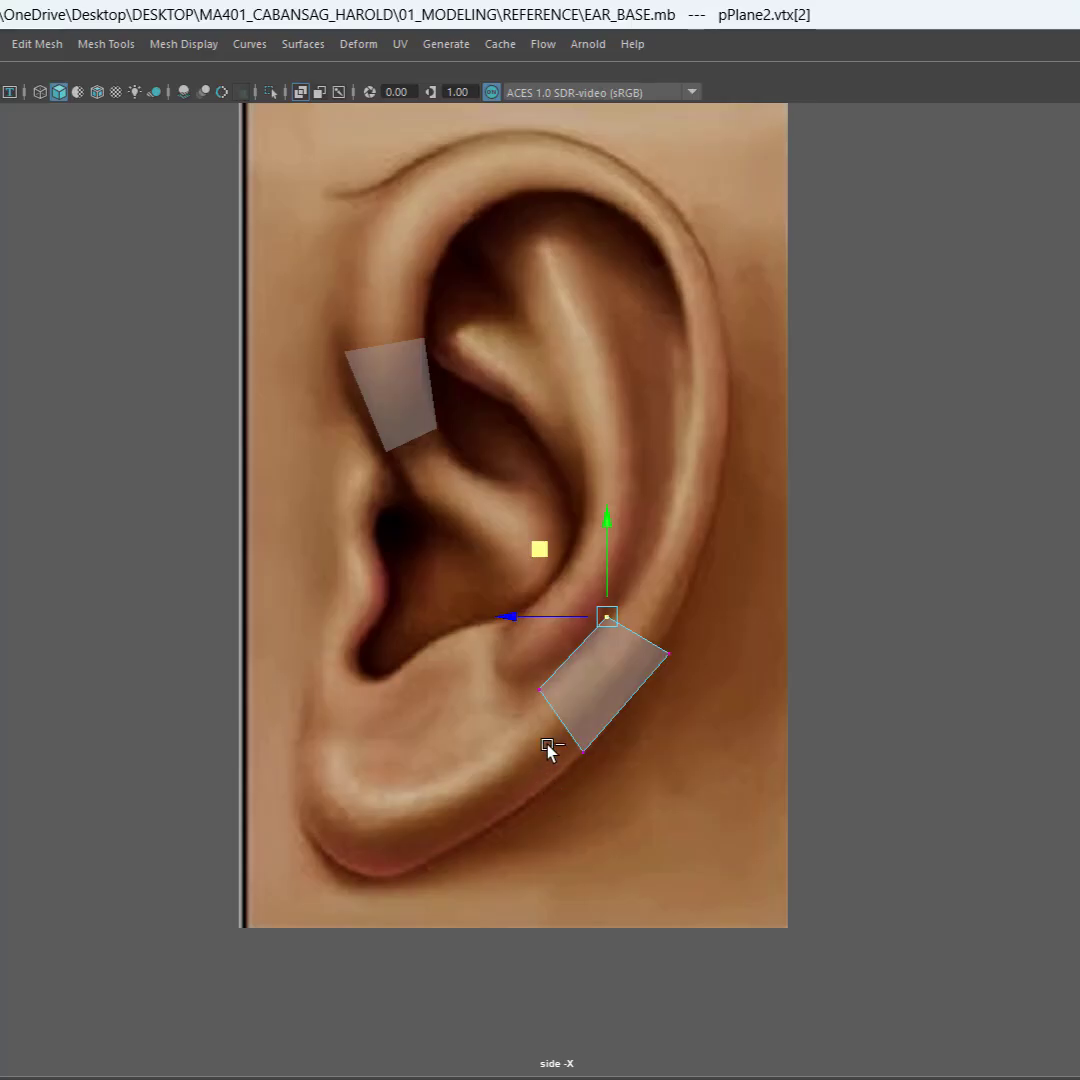
Step: Nudge the lower rear plane's two outer vertices onto the ear's outline, then select the whole plane as an object
drag(598, 741, 597, 741)
drag(508, 689, 507, 689)
drag(691, 611, 650, 696)
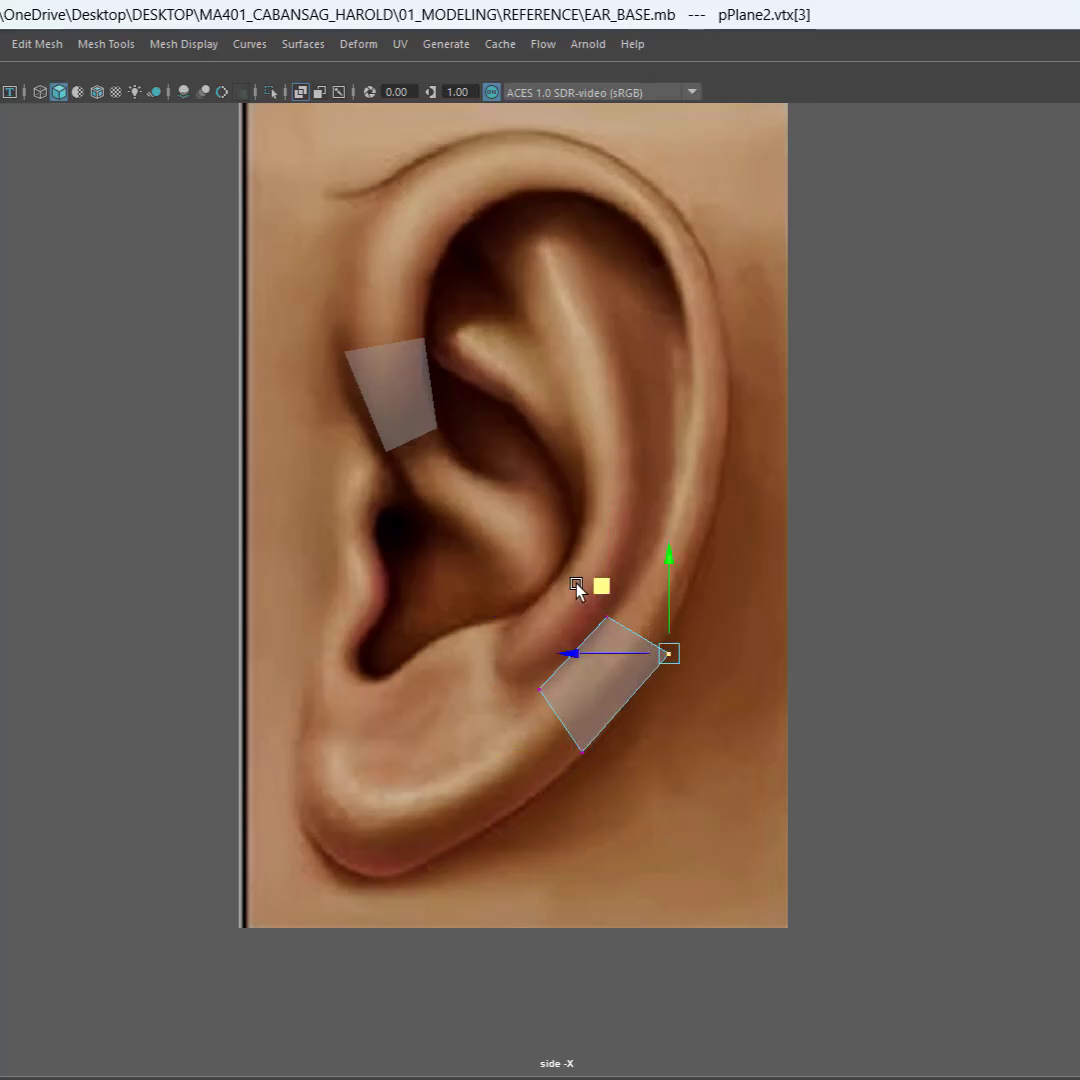
drag(598, 588, 595, 586)
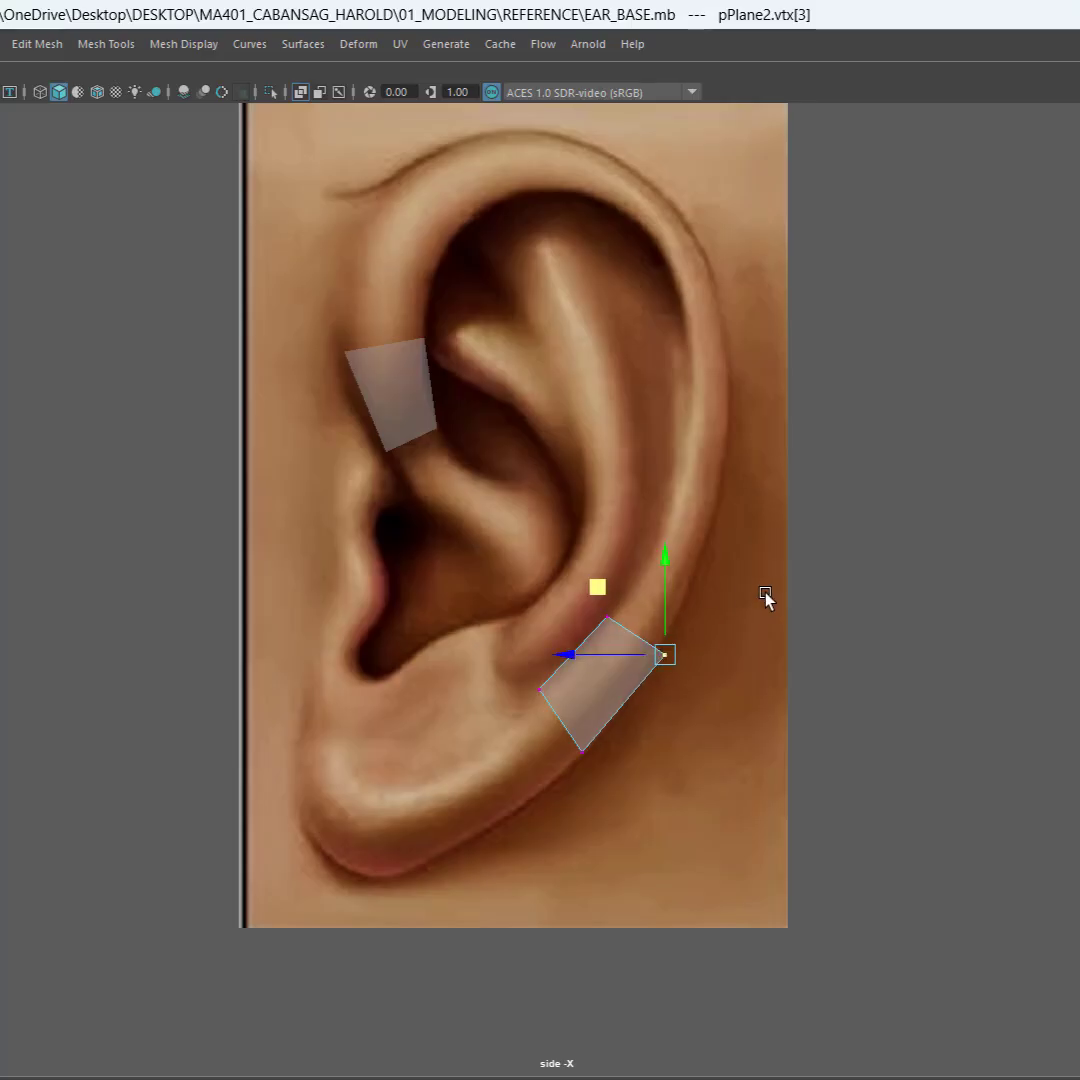
click(767, 595)
click(660, 660)
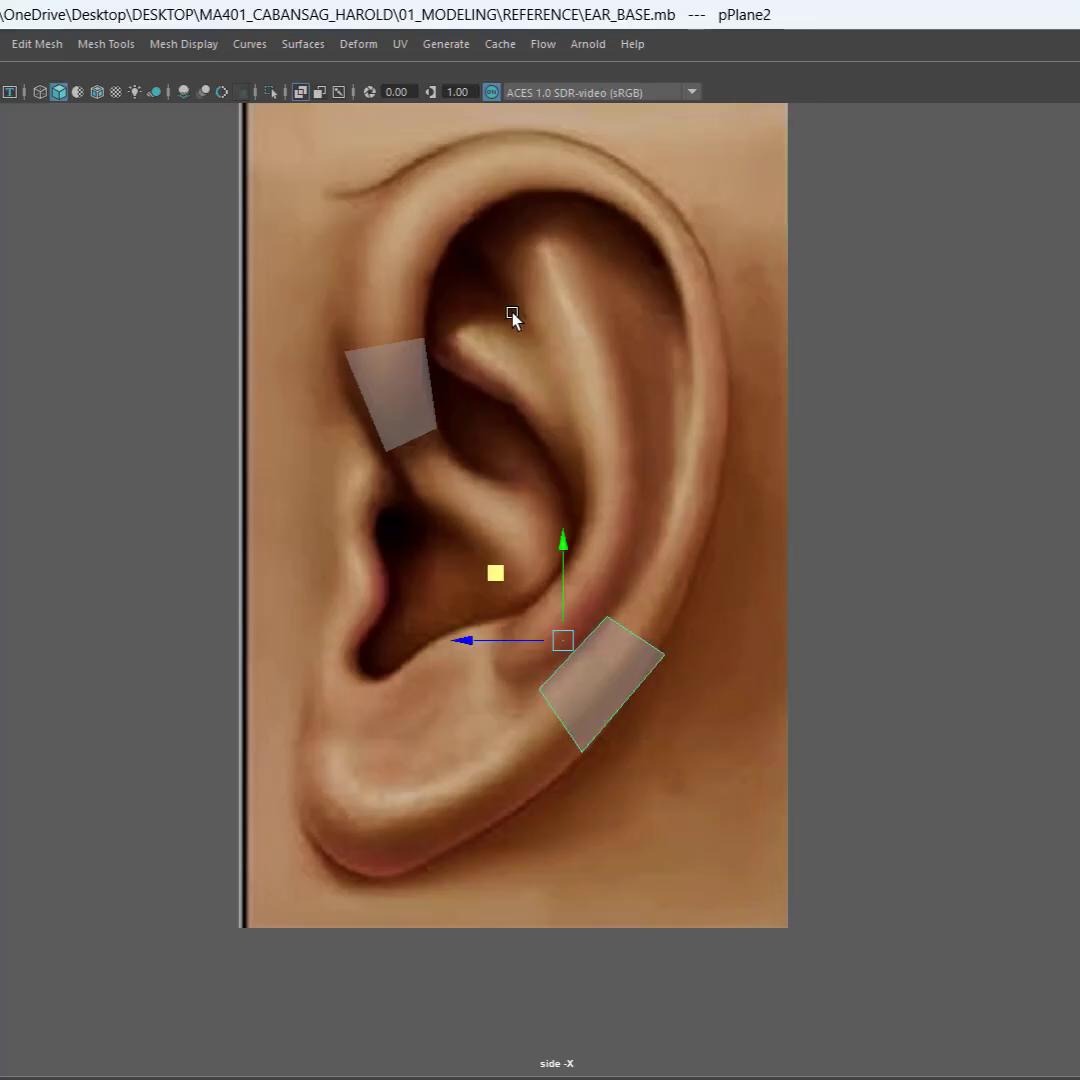
Step: Duplicate the front helix plane and place the copy over the upper rear part of the helix
alt+middle_drag(580, 430, 518, 511)
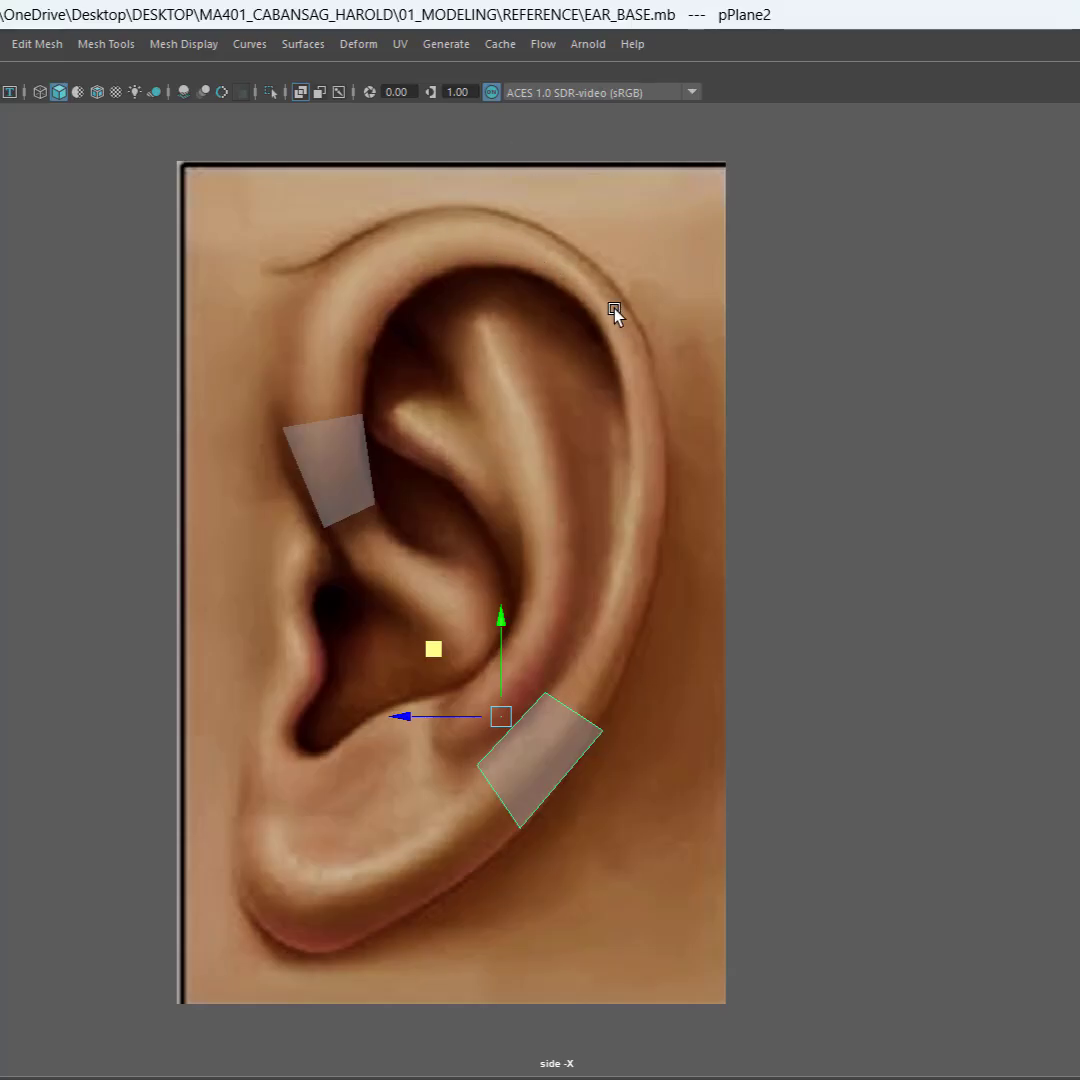
click(350, 480)
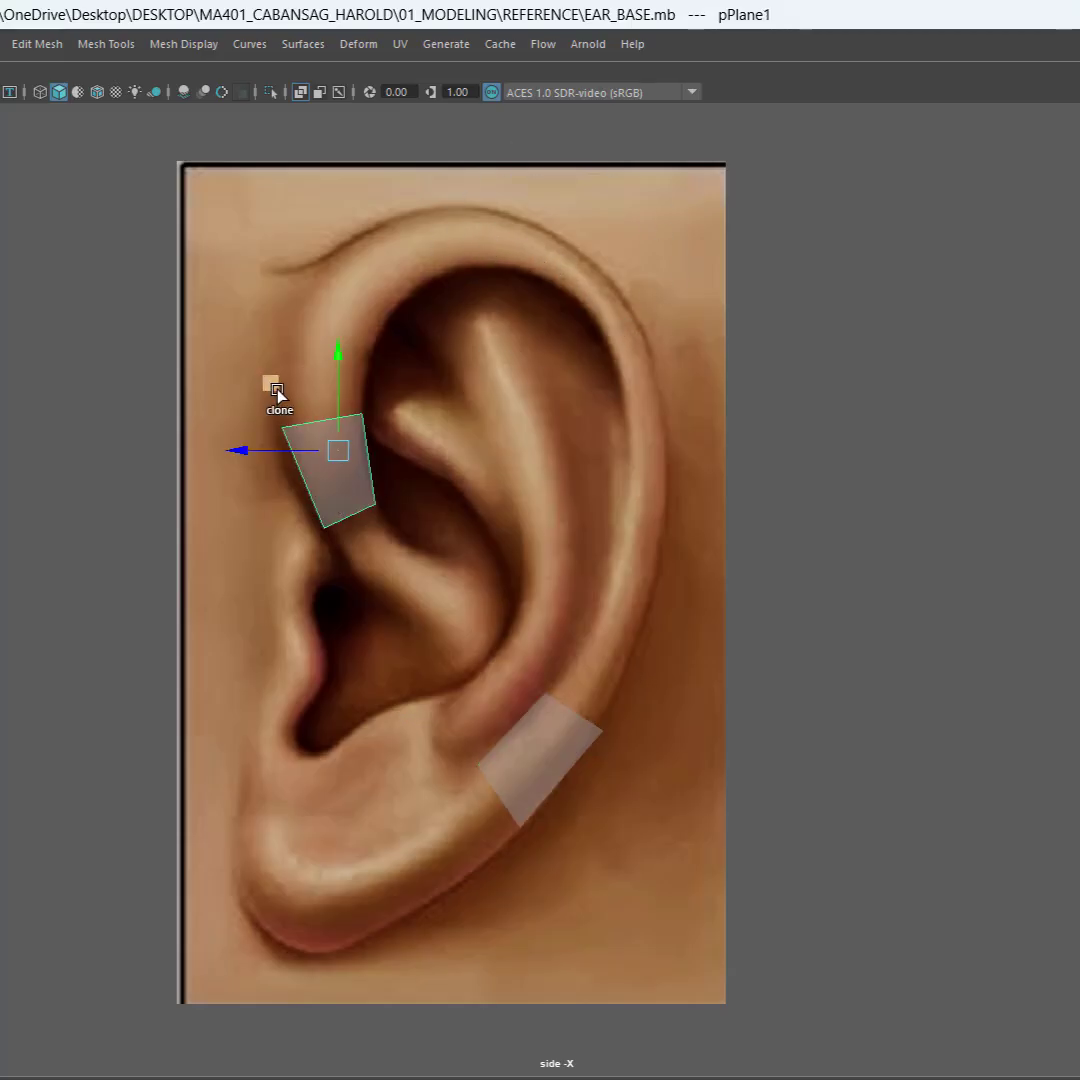
mouse_move(272, 384)
shift+mouse_down()
mouse_move(520, 283)
mouse_move(547, 260)
mouse_move(550, 294)
mouse_move(559, 306)
mouse_move(571, 307)
mouse_move(569, 297)
mouse_move(573, 313)
shift+mouse_up()
Step: Shift the upper rear copy's upper inner vertex to the helix's inner edge and lower its bottom outer vertex along the outline
right_drag(641, 417, 551, 415)
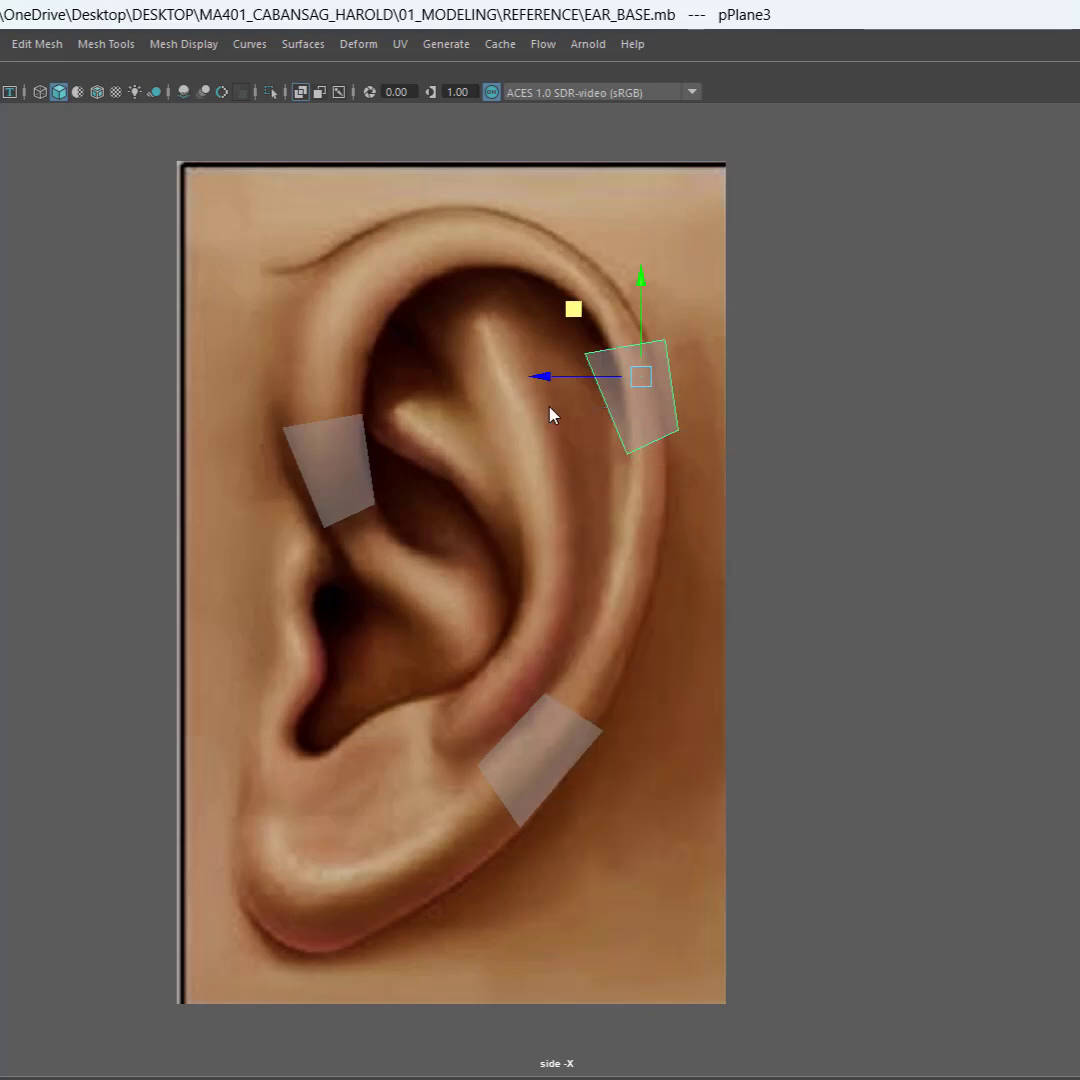
click(585, 350)
drag(518, 285, 545, 279)
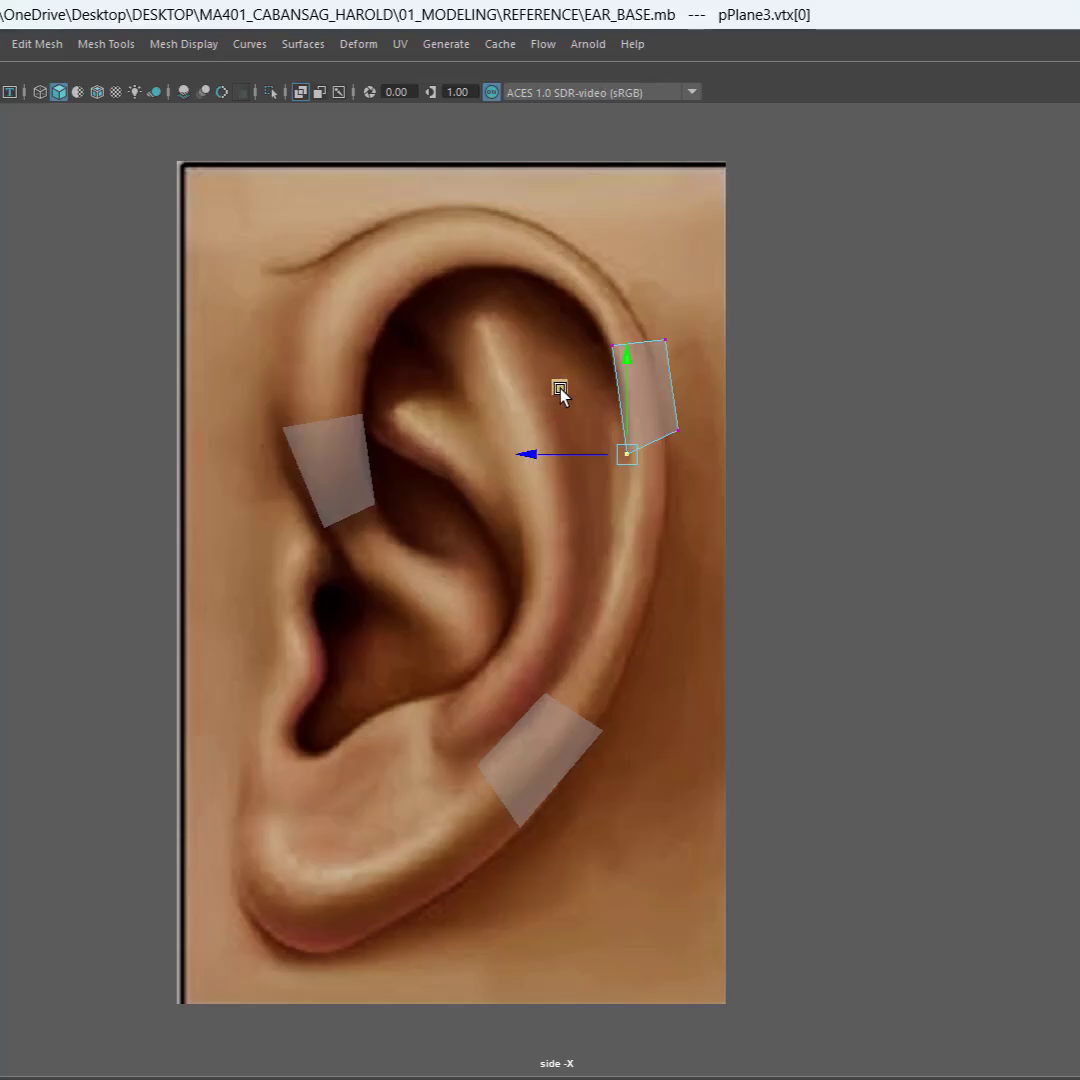
click(674, 430)
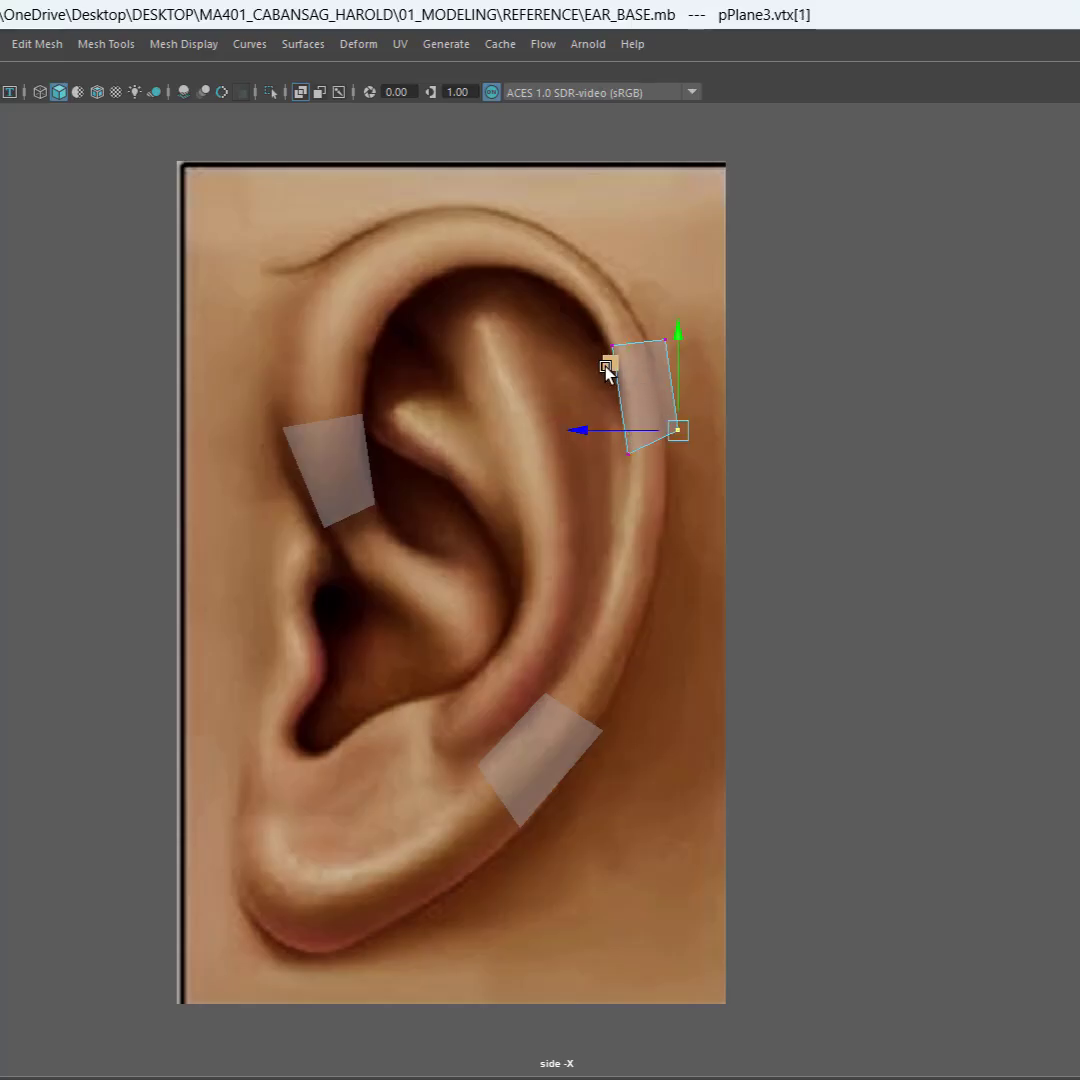
middle_drag(610, 366, 598, 404)
drag(598, 404, 598, 397)
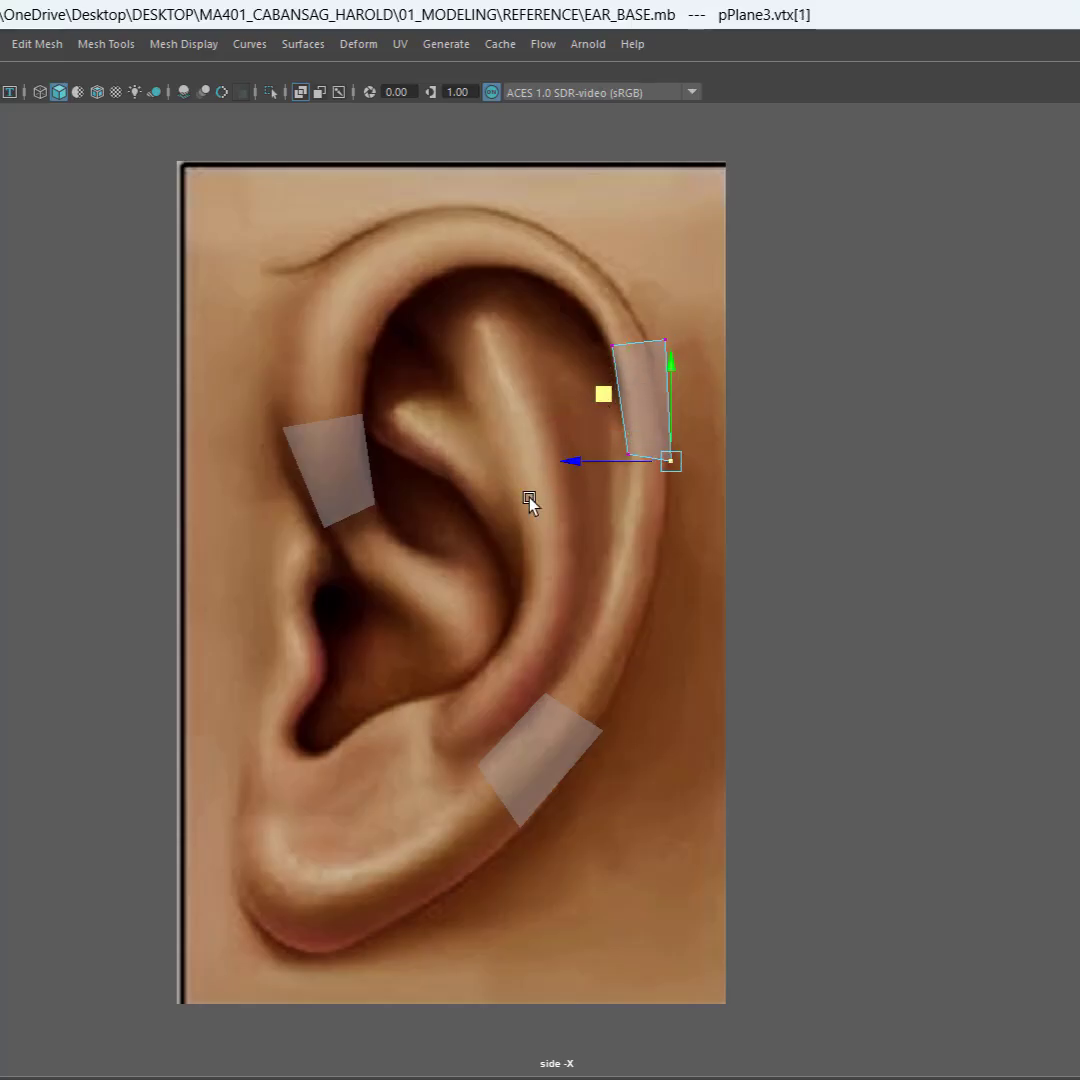
Step: Lower the upper rear plane's bottom inner vertex slightly and pull its top outer vertex in to the ear's outline
drag(545, 523, 642, 436)
middle_drag(577, 395, 562, 400)
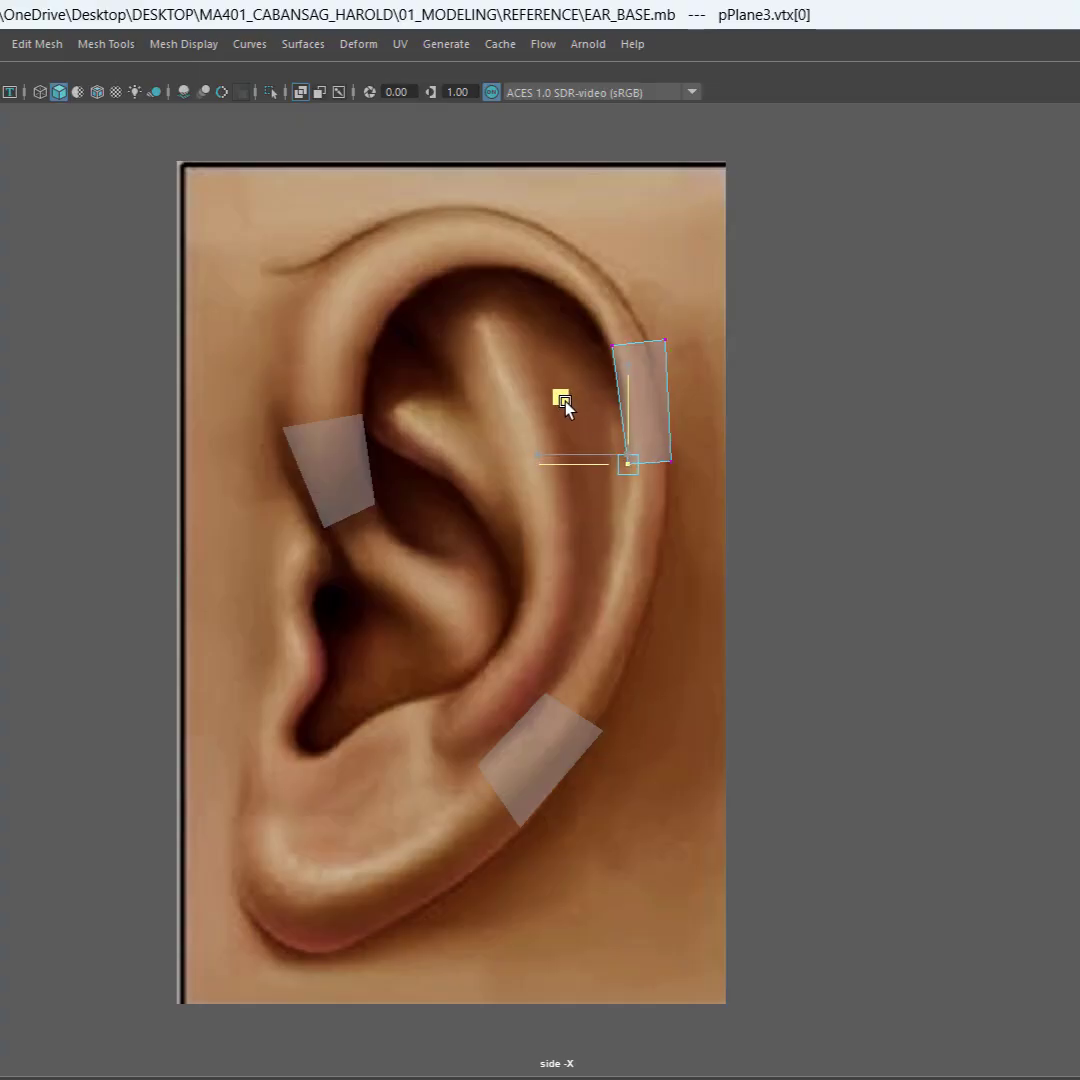
drag(698, 355, 594, 318)
middle_drag(590, 278, 565, 300)
click(500, 459)
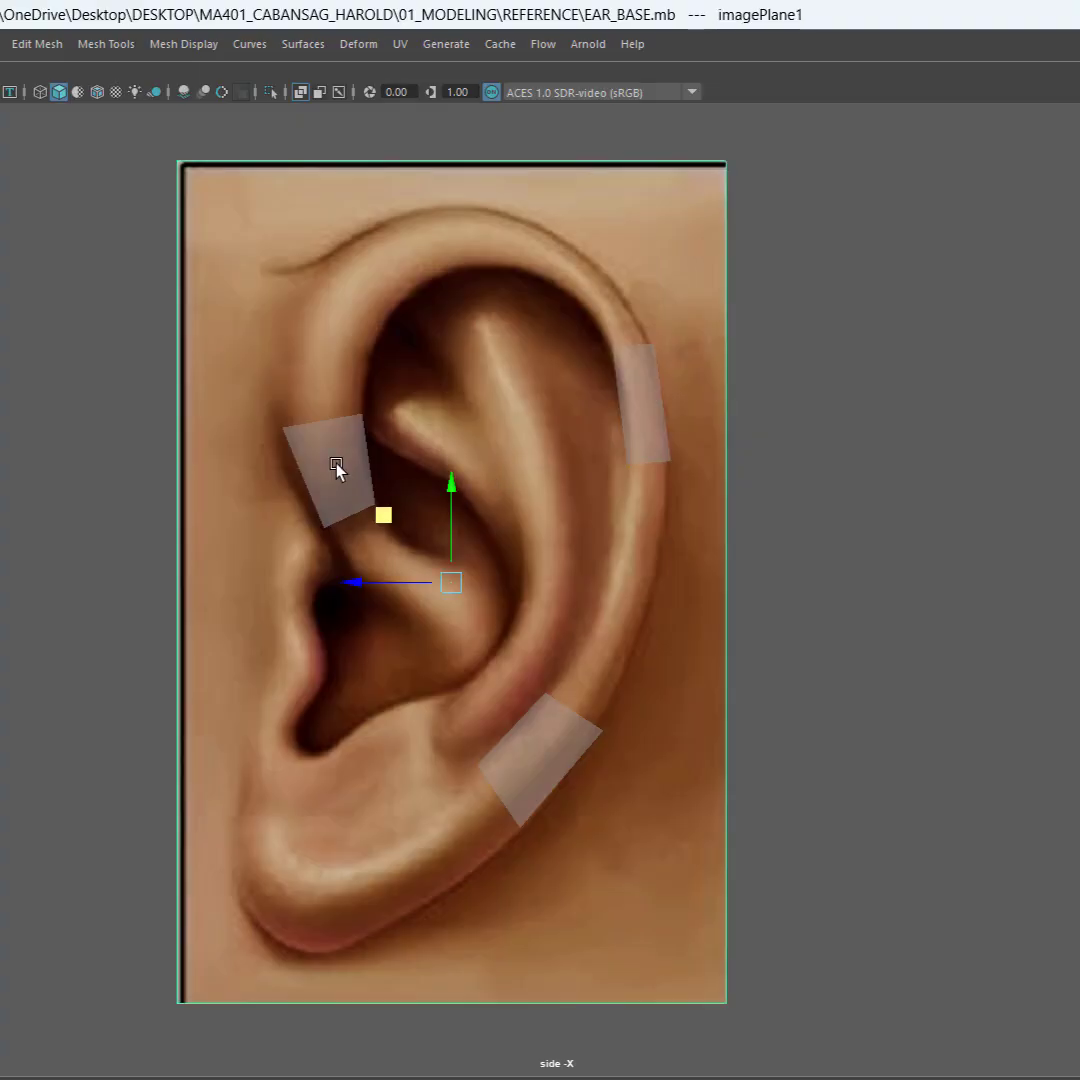
click(337, 465)
click(632, 447)
click(511, 762)
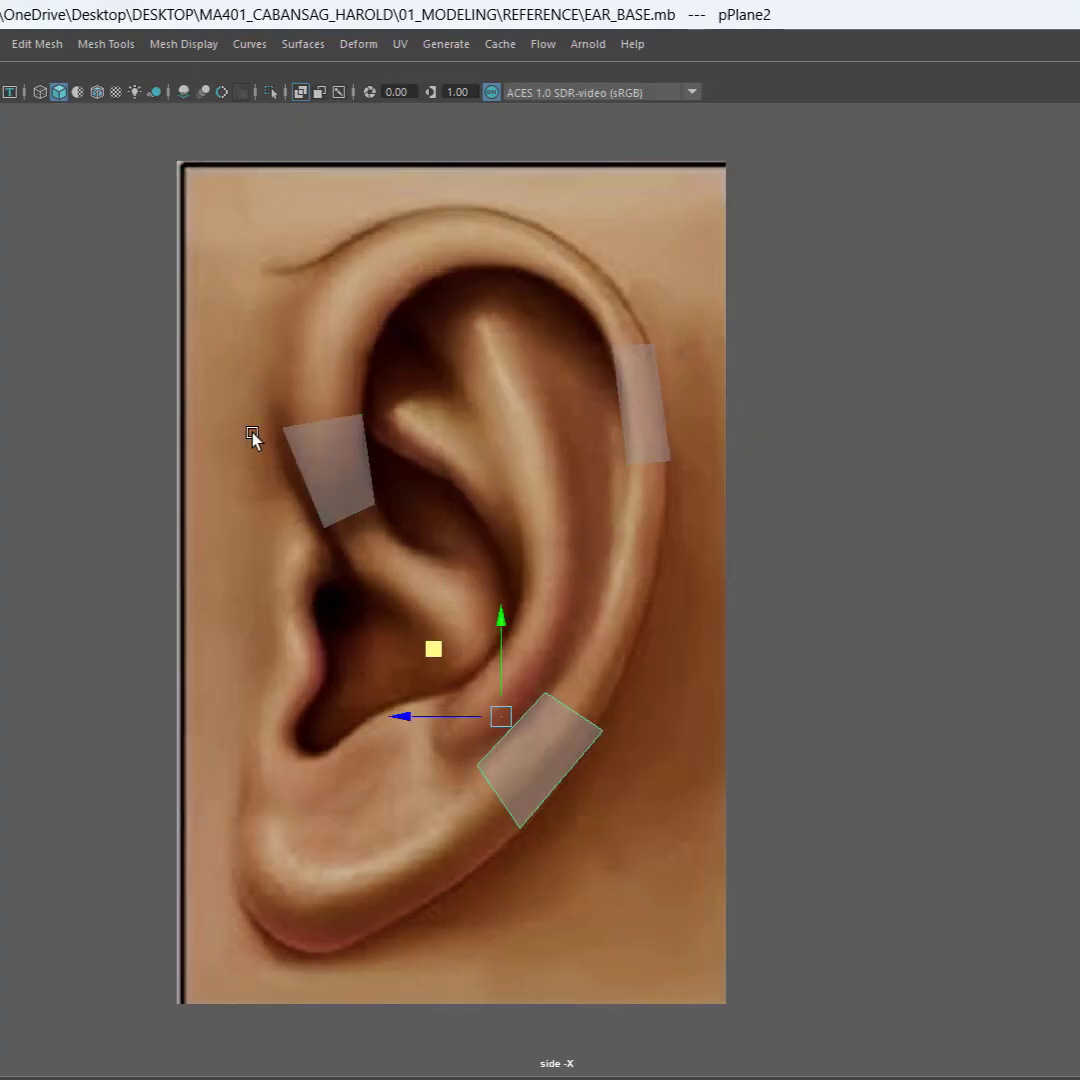
click(310, 470)
click(524, 750)
click(645, 380)
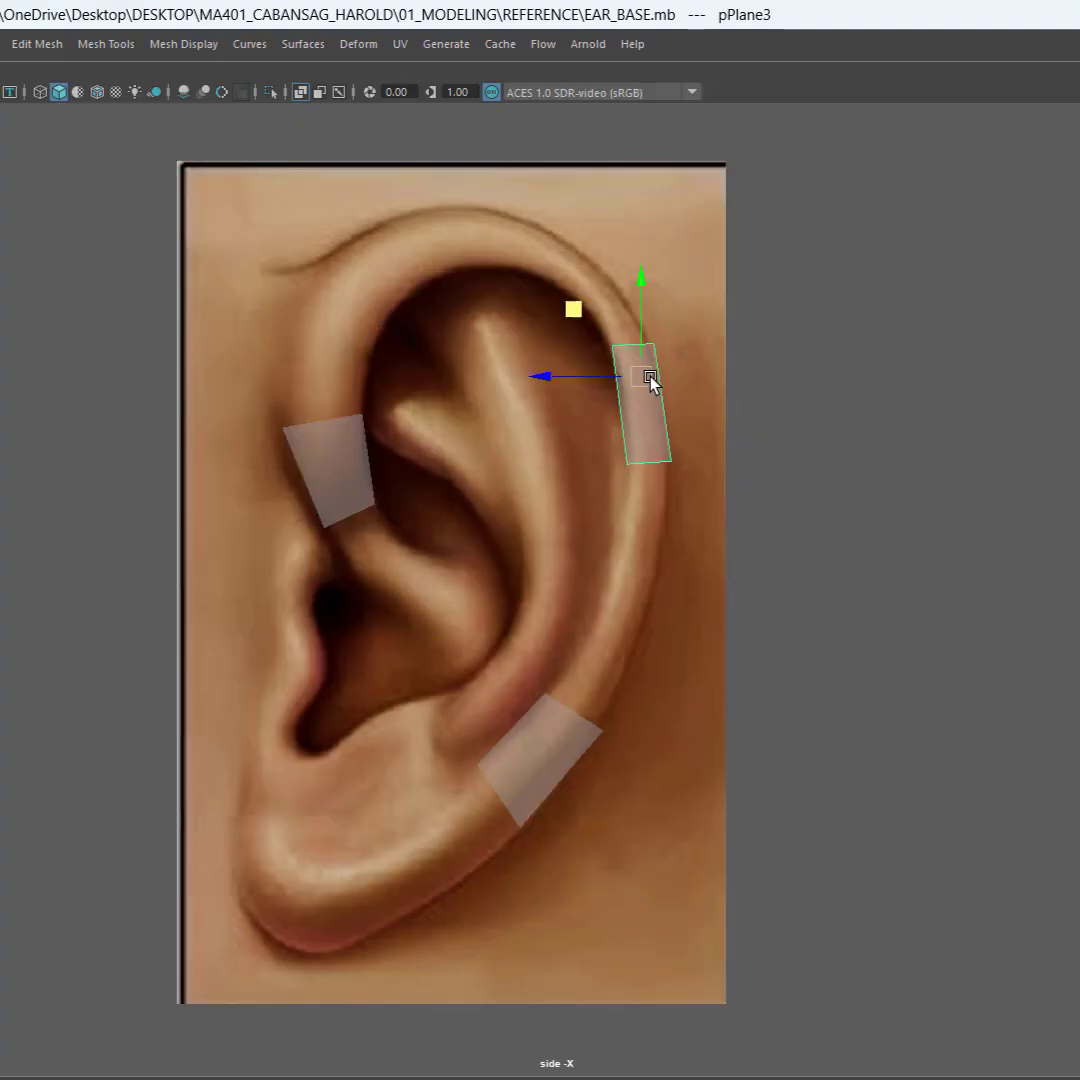
click(320, 476)
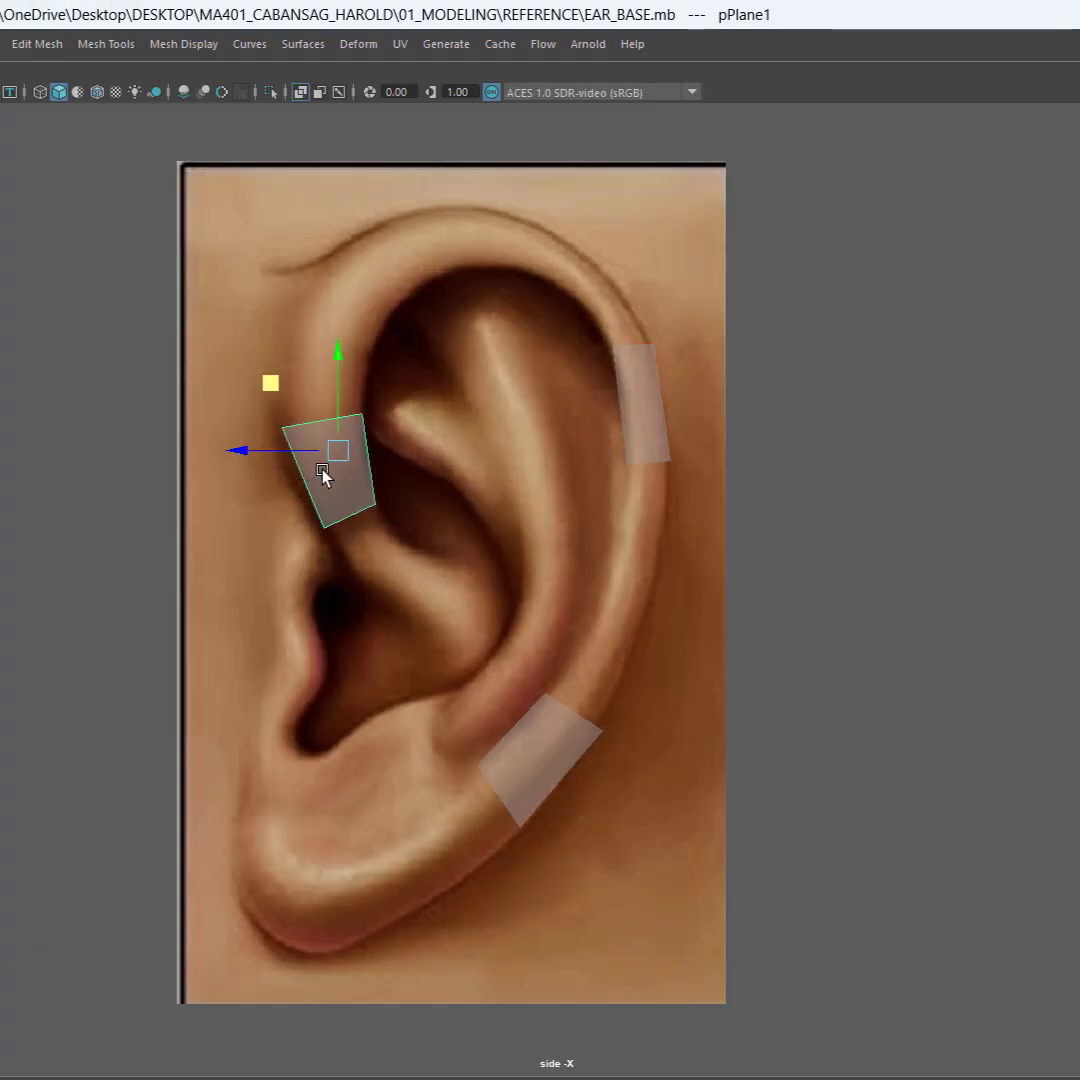
click(628, 392)
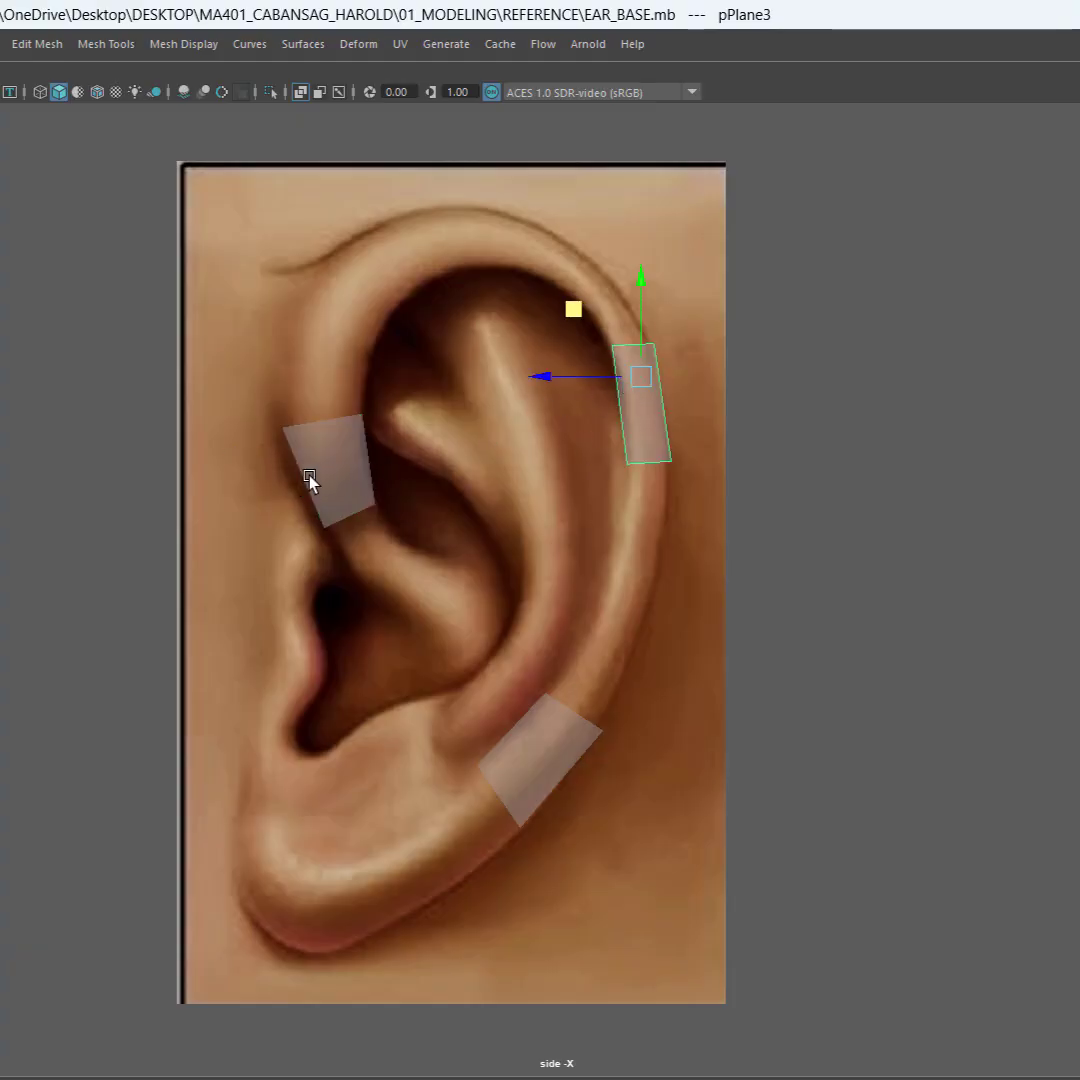
click(311, 480)
Step: Duplicate the upper rear plane to the top of the helix and move the copy's two lower vertices toward the arch's rear side
click(660, 402)
shift+drag(573, 312, 354, 229)
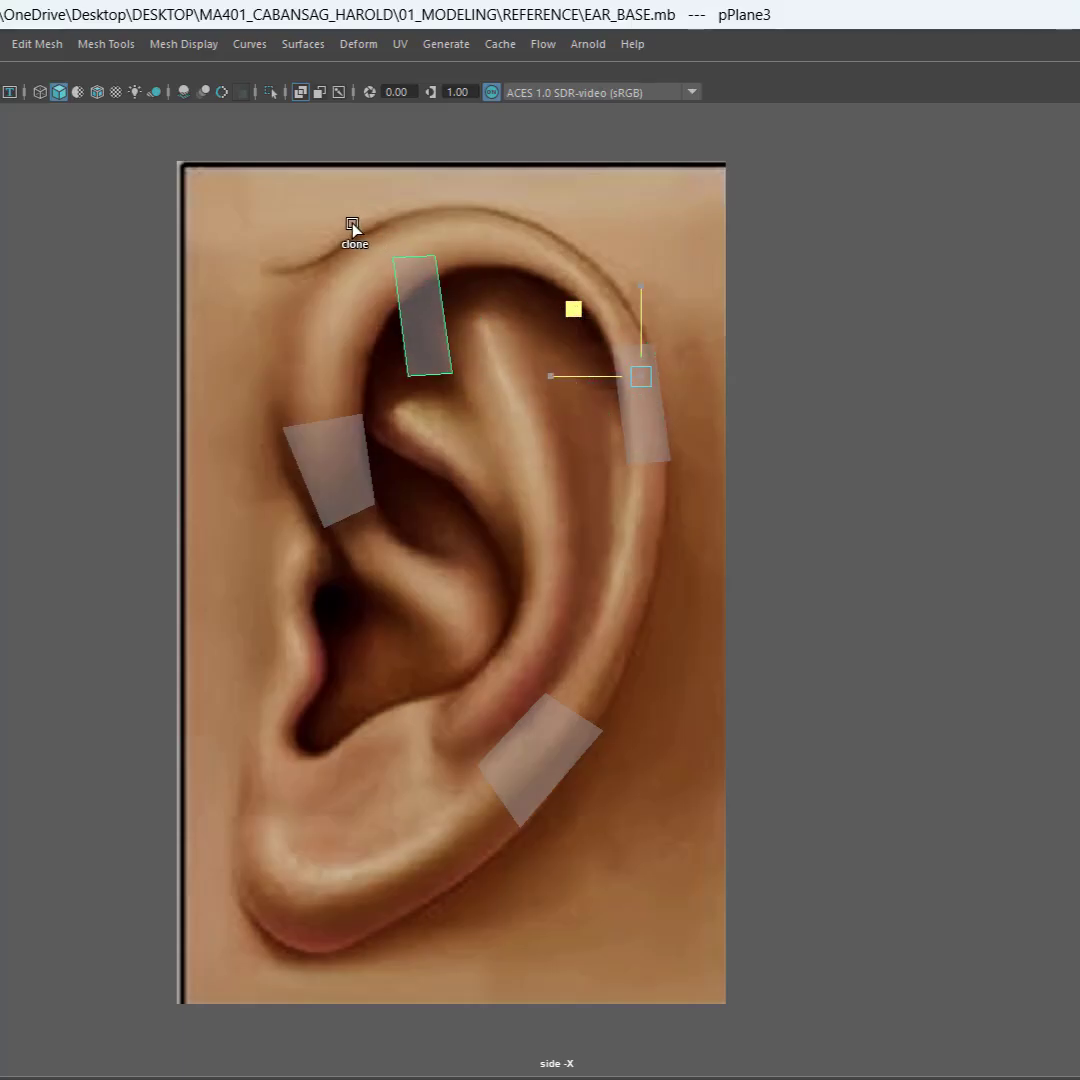
right_click(430, 345)
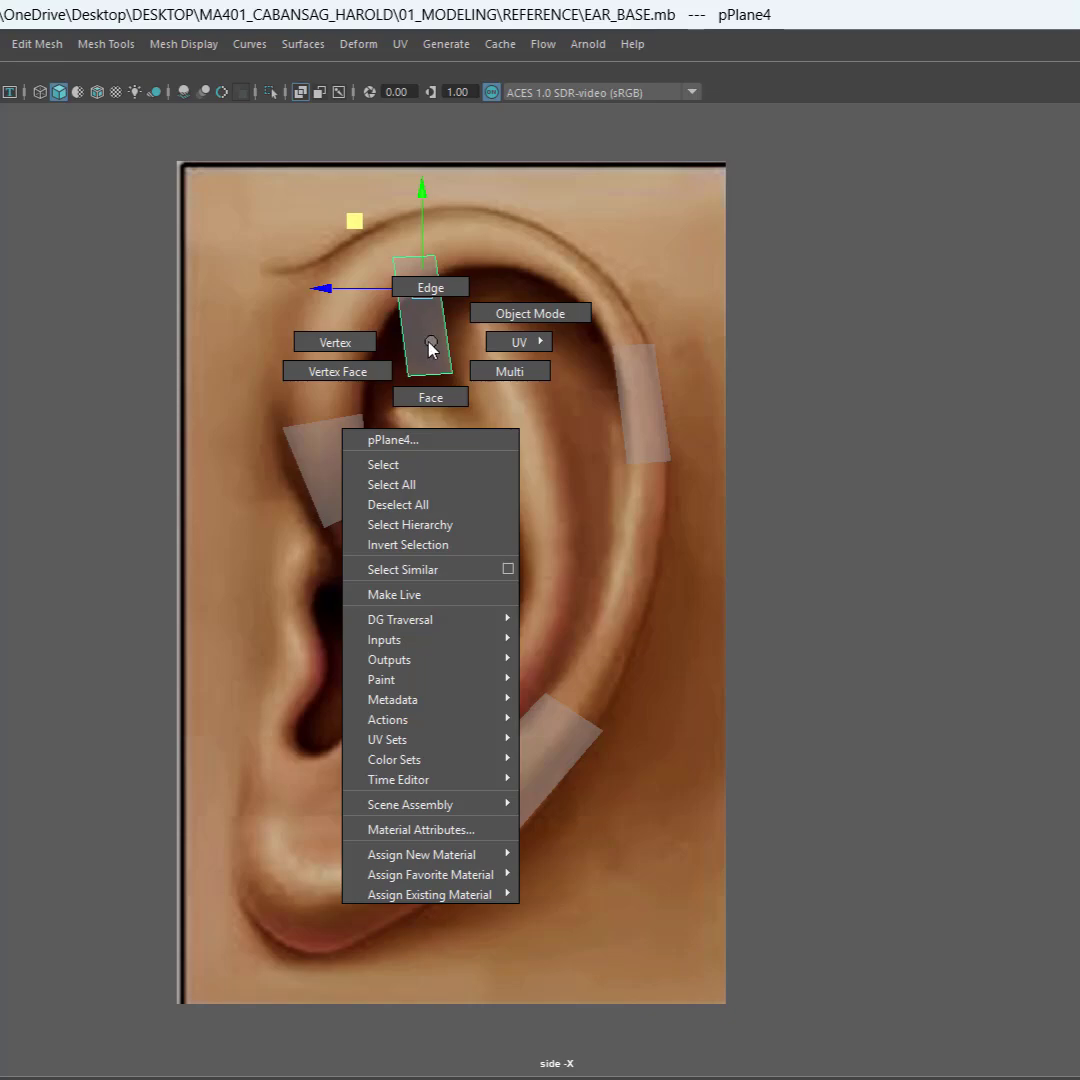
click(335, 342)
drag(374, 342, 492, 386)
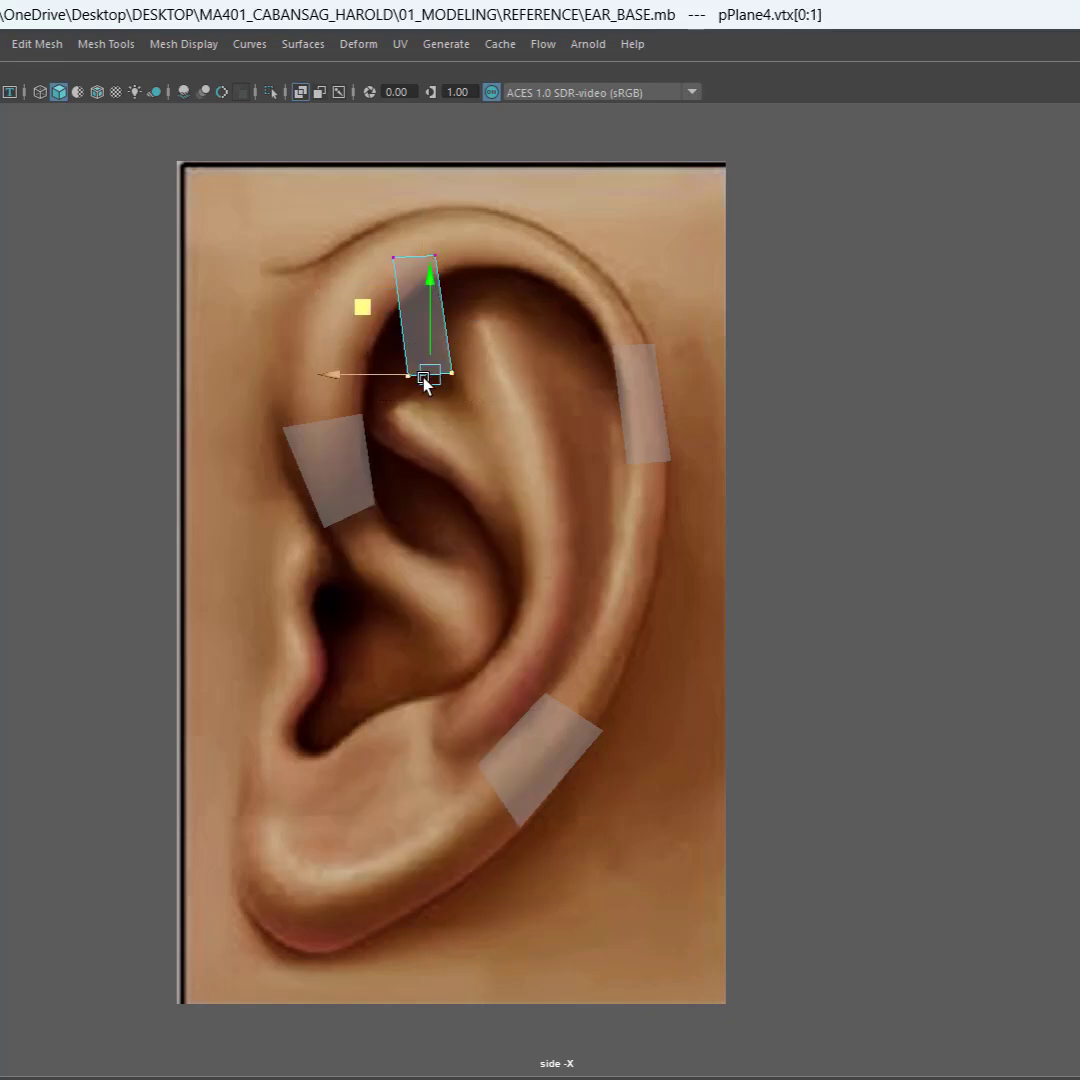
drag(423, 377, 562, 289)
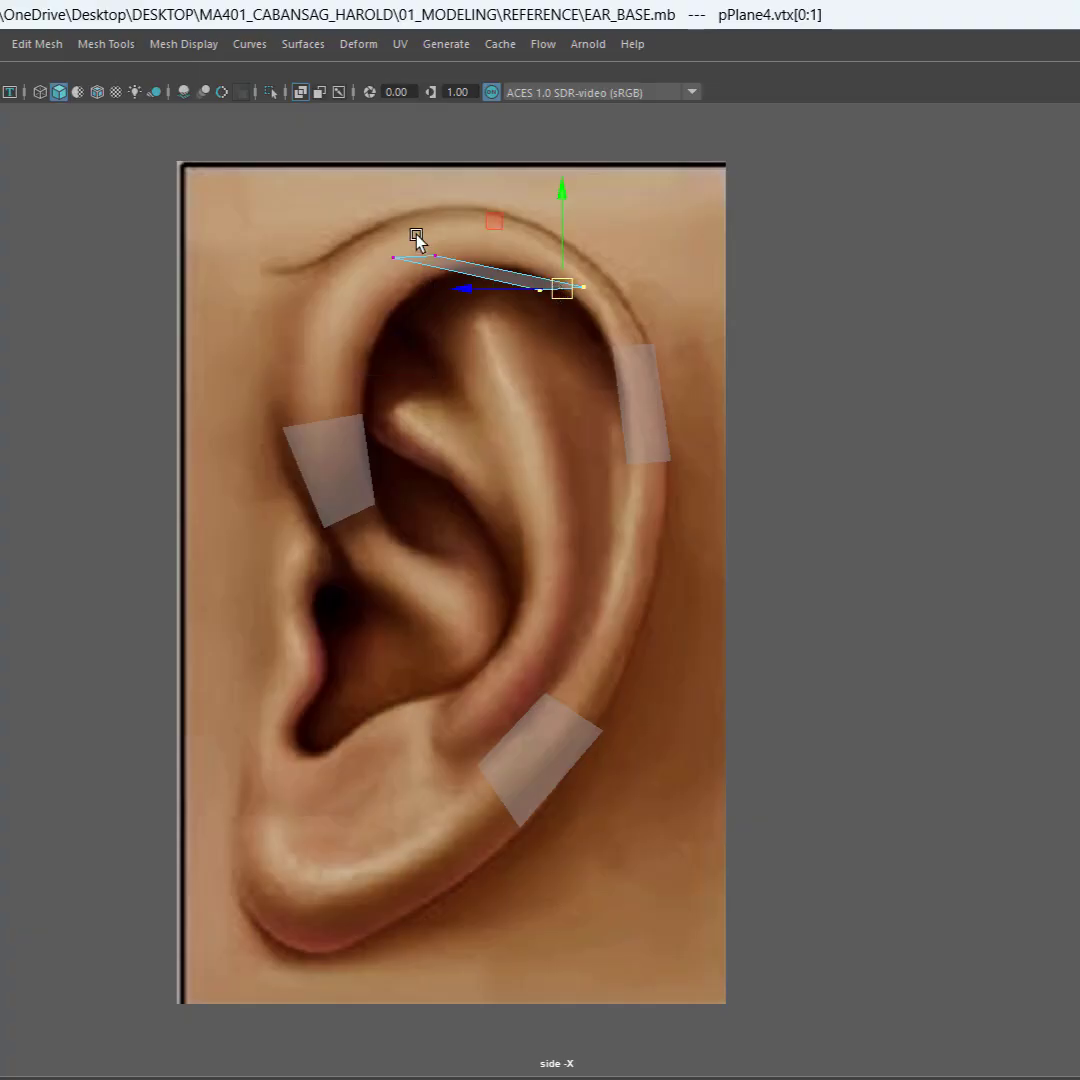
Step: Move the top plane's two front vertices so one sits on the helix's outer edge and one near its inner edge
click(435, 256)
drag(368, 192, 381, 137)
click(393, 258)
drag(325, 205, 343, 241)
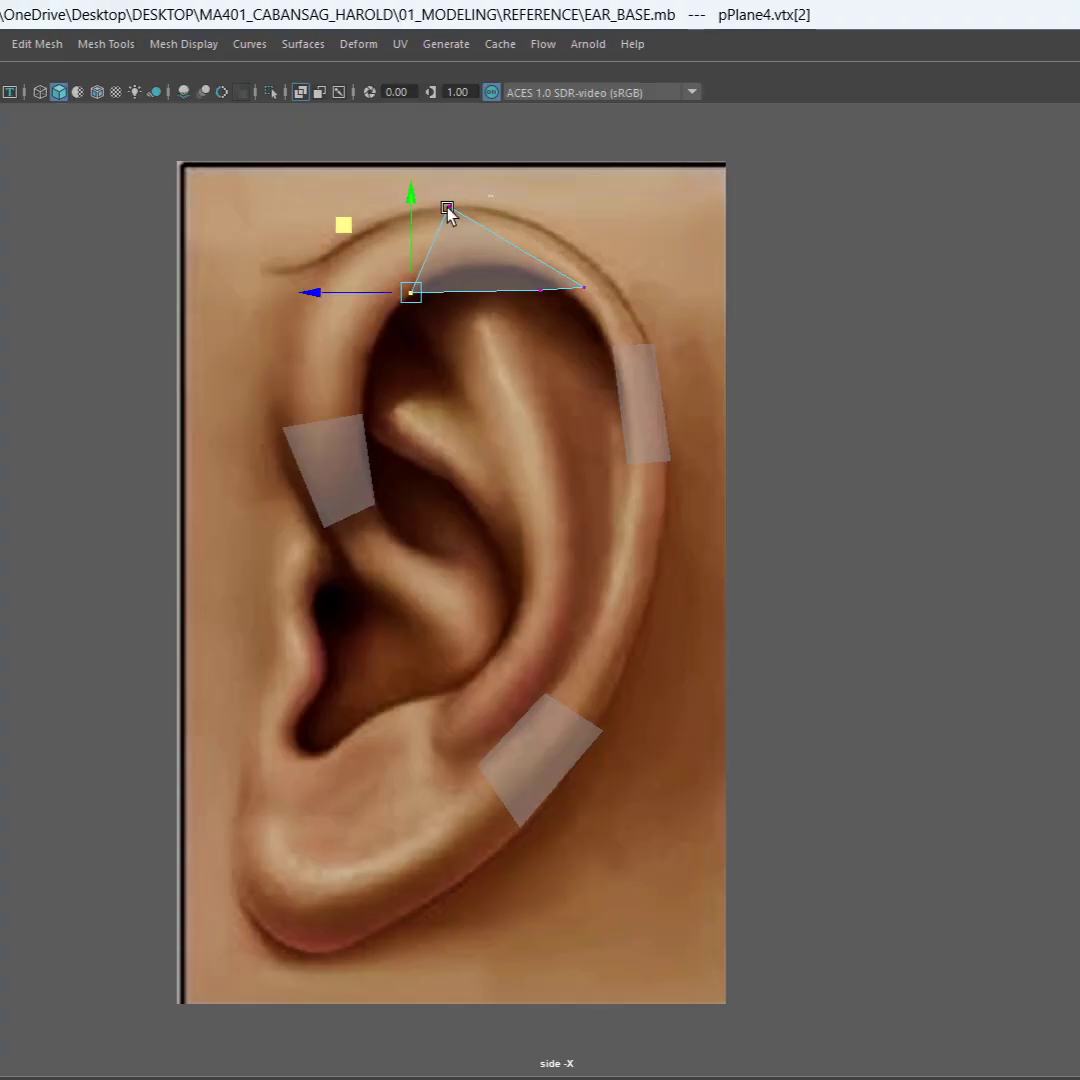
click(448, 211)
drag(378, 137, 341, 145)
Step: Move the top plane's two rear vertices onto the outer and inner edges of the helix arch
click(584, 288)
drag(535, 224, 470, 153)
click(541, 289)
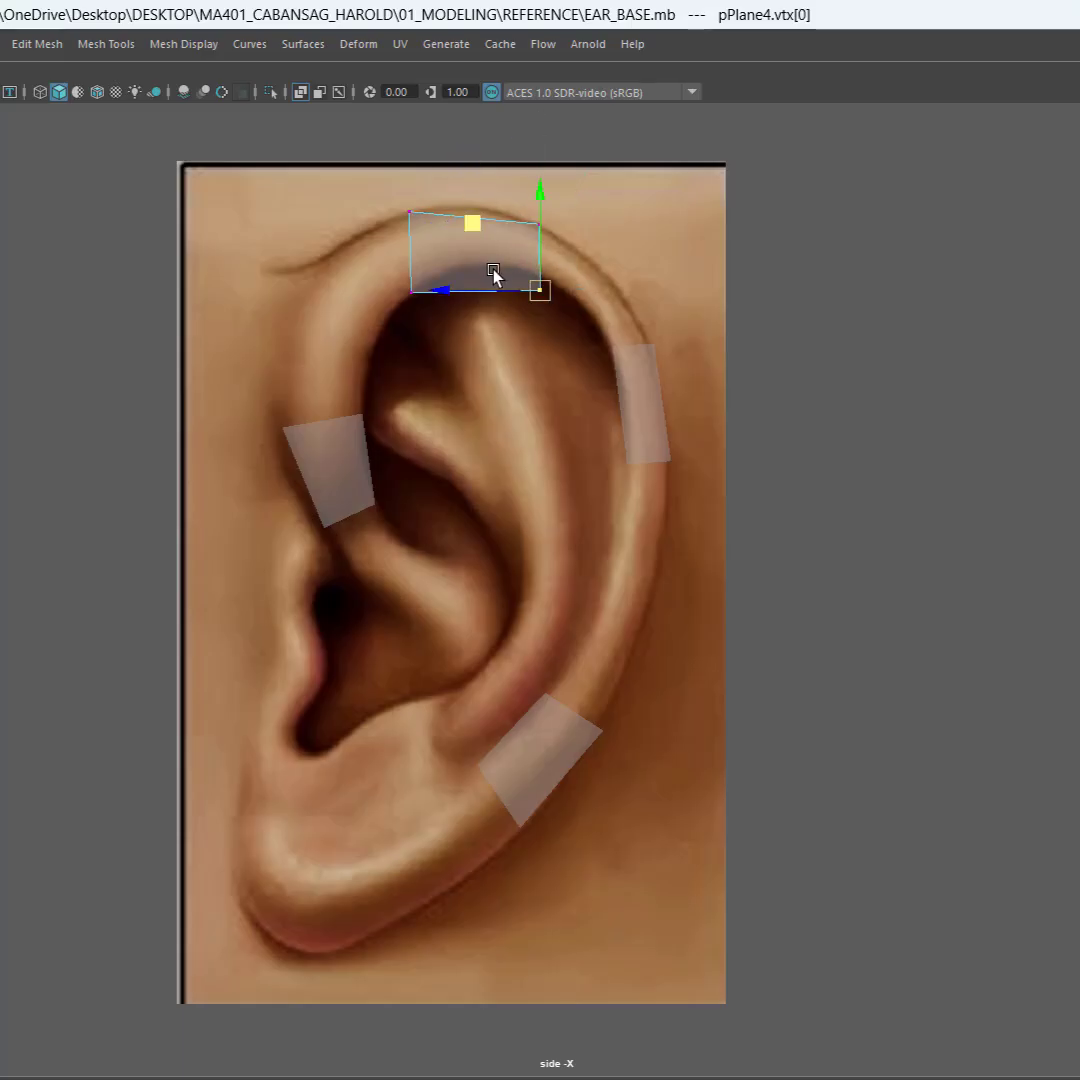
mouse_move(466, 228)
mouse_down()
mouse_move(432, 203)
mouse_move(451, 205)
mouse_up()
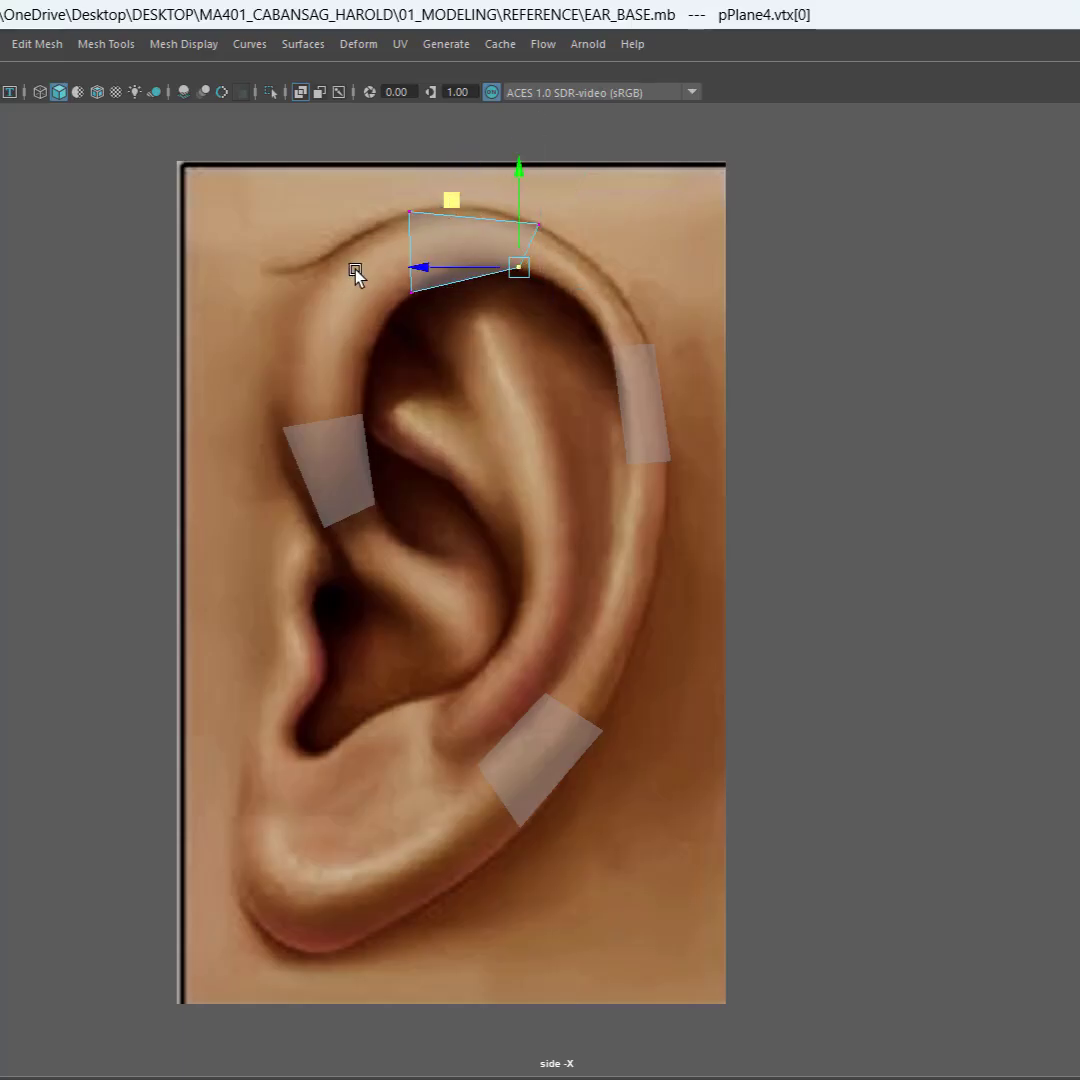
Step: Fine-tune the top plane's lower front and two rear vertices to the helix's curve, then return to object mode and deselect everything
click(411, 291)
drag(333, 224, 350, 207)
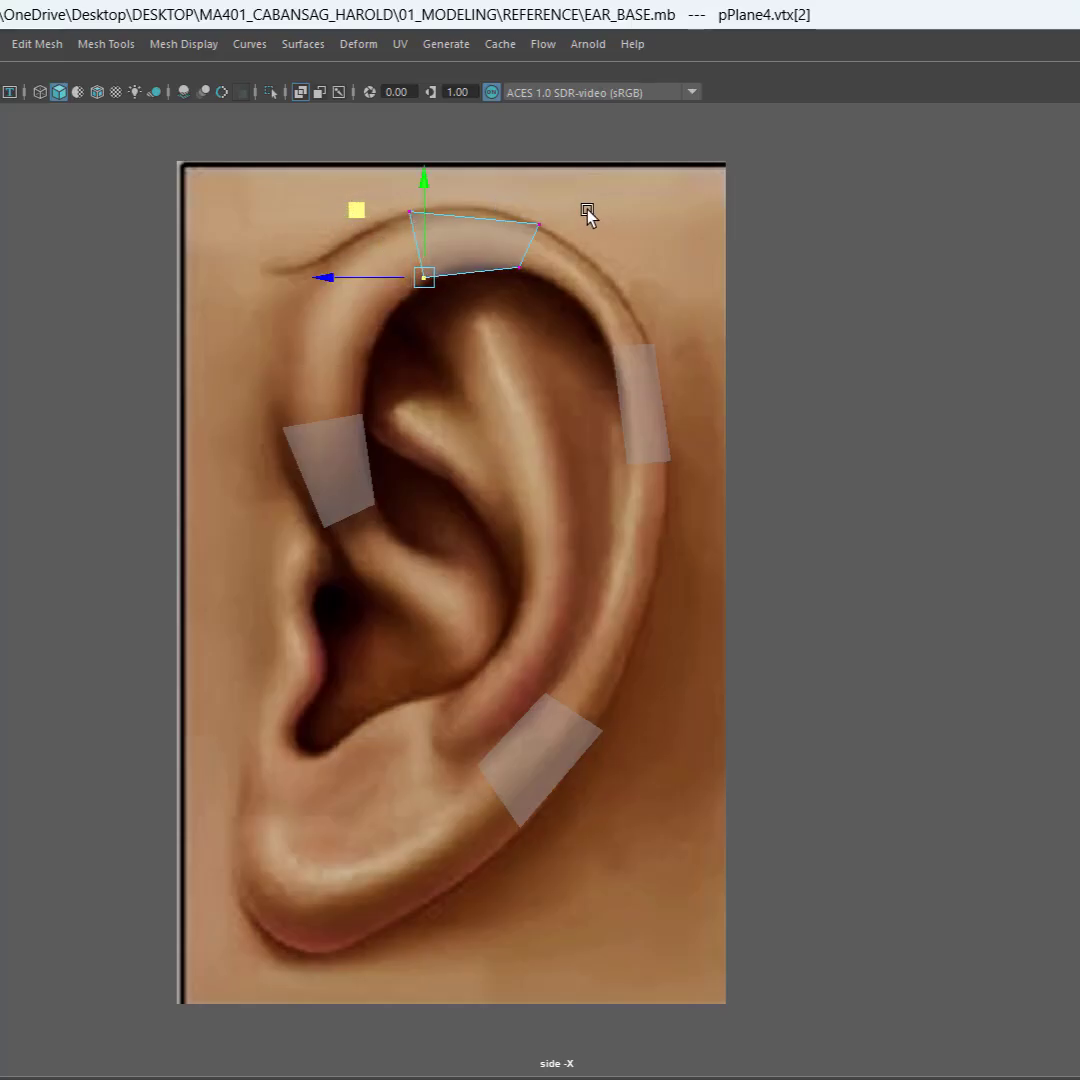
click(538, 223)
drag(472, 156, 463, 150)
drag(482, 288, 589, 253)
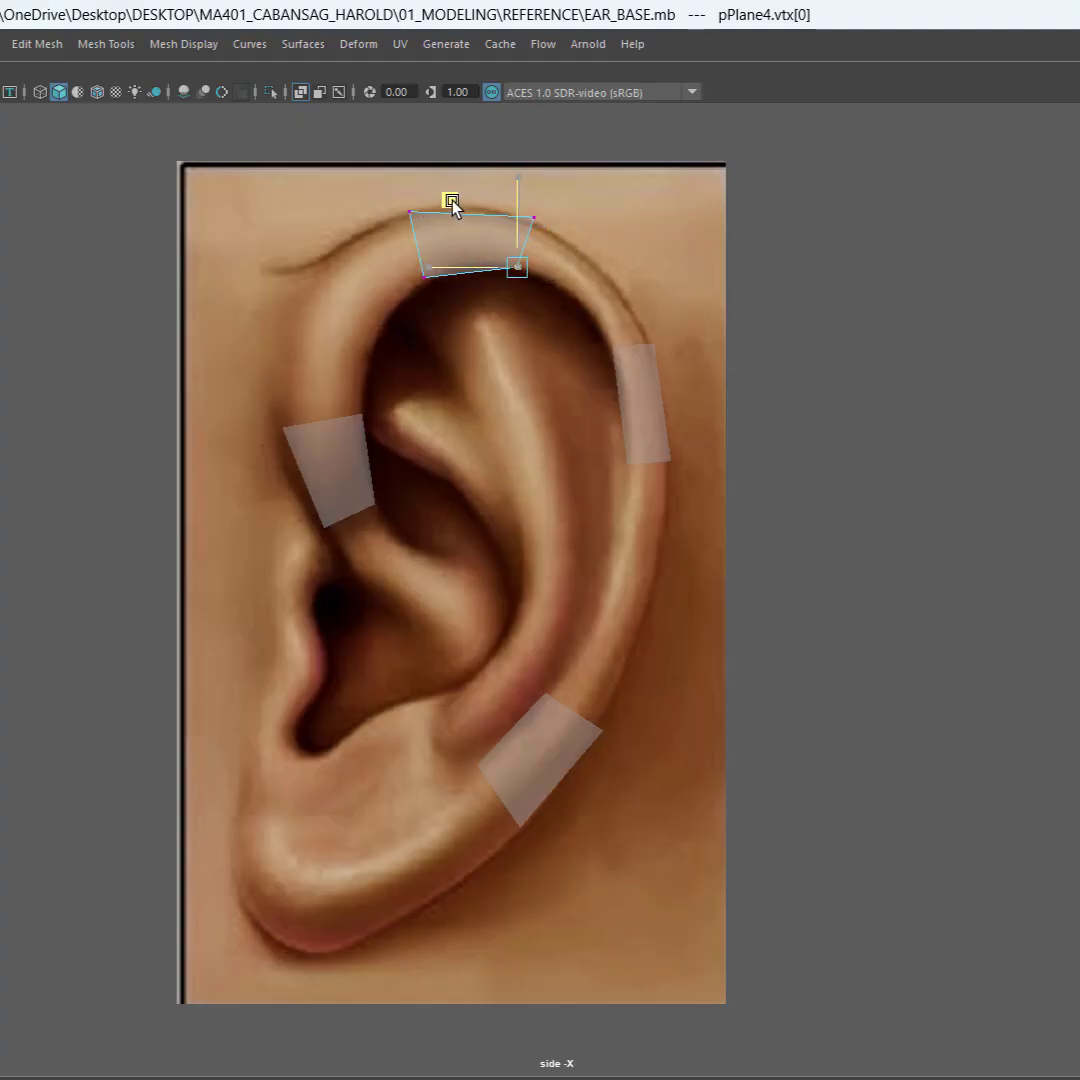
click(470, 352)
click(933, 532)
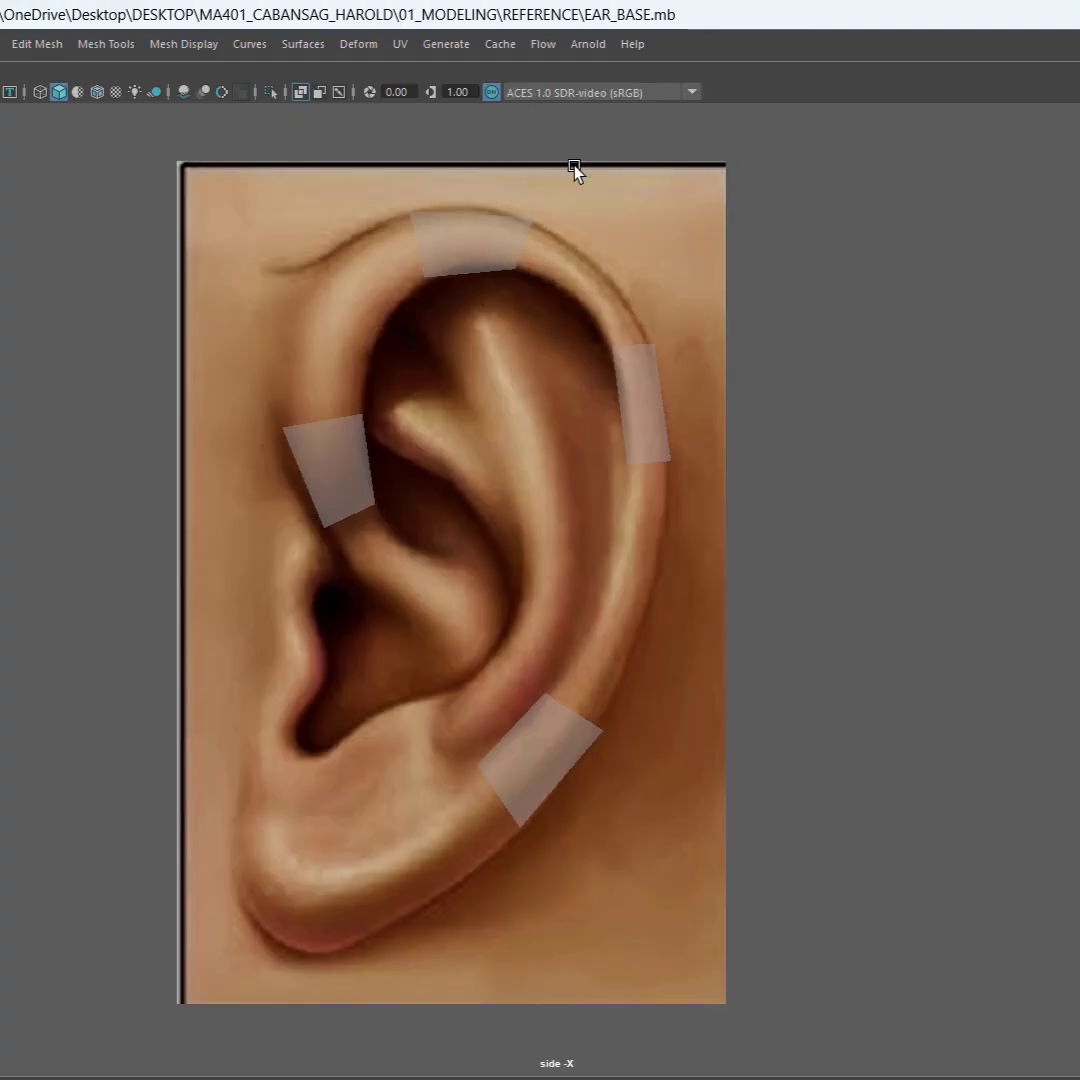
Step: Select the four helix planes and combine them into a single mesh
click(451, 253)
click(349, 472)
click(500, 740)
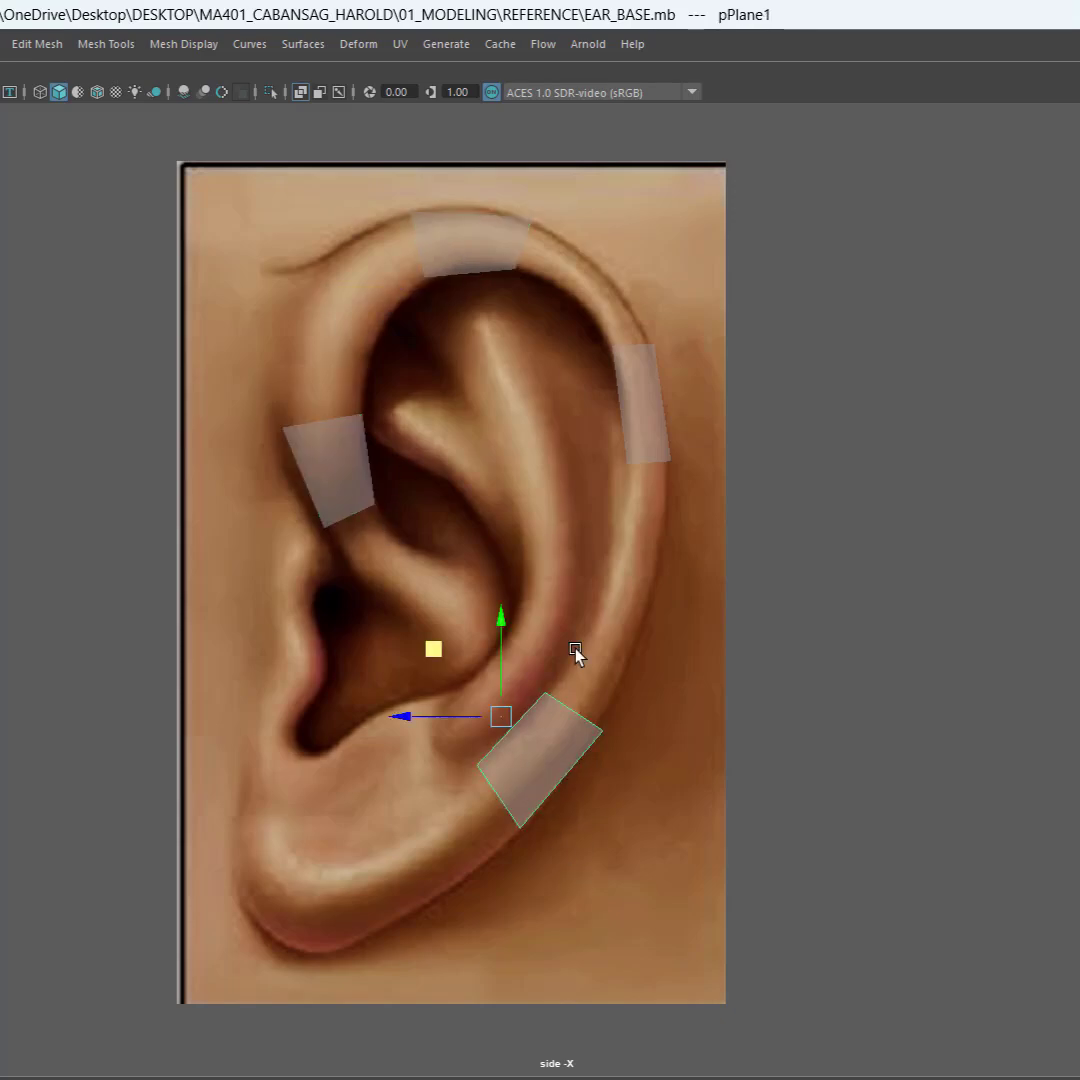
click(650, 425)
drag(89, 185, 831, 825)
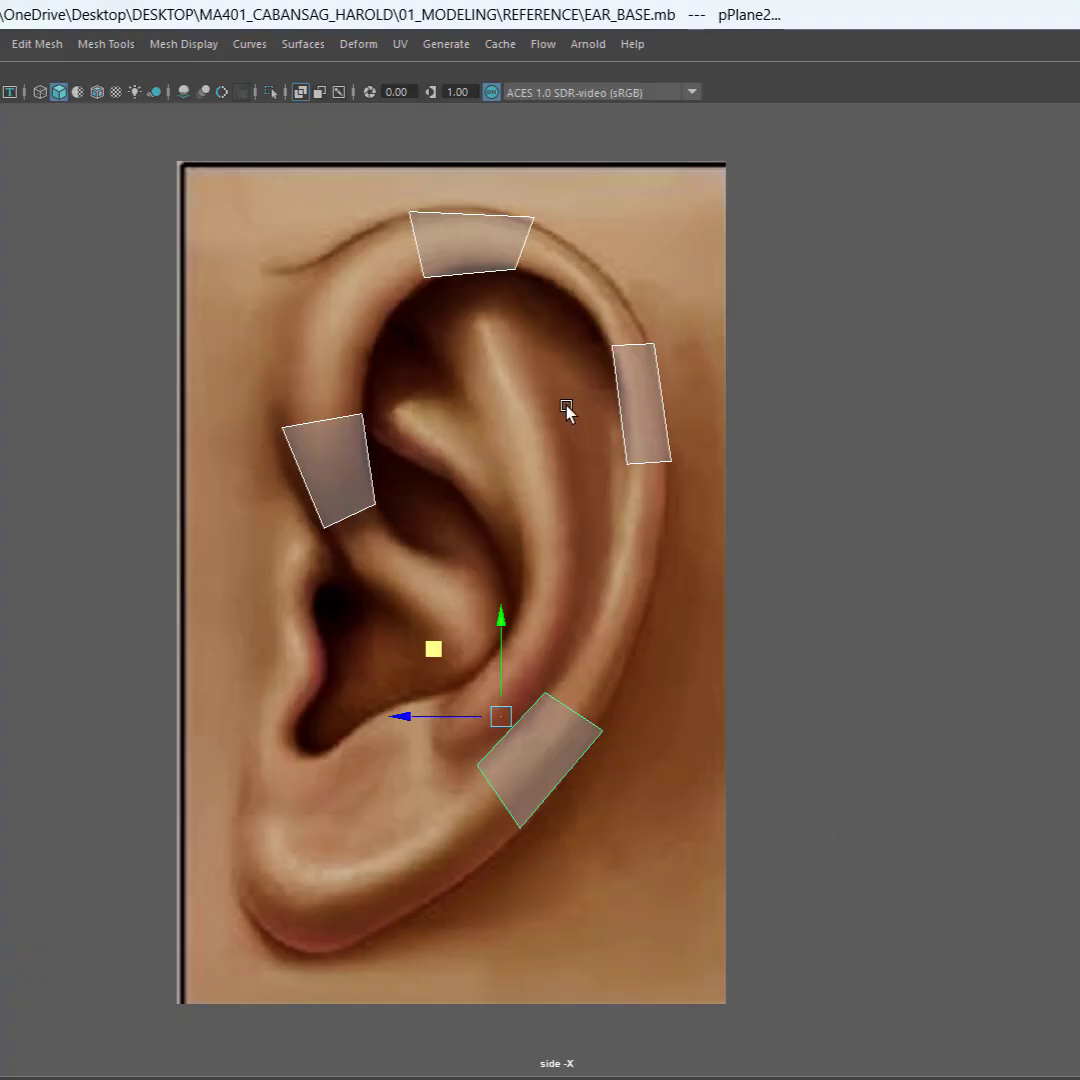
shift+right_click(489, 397)
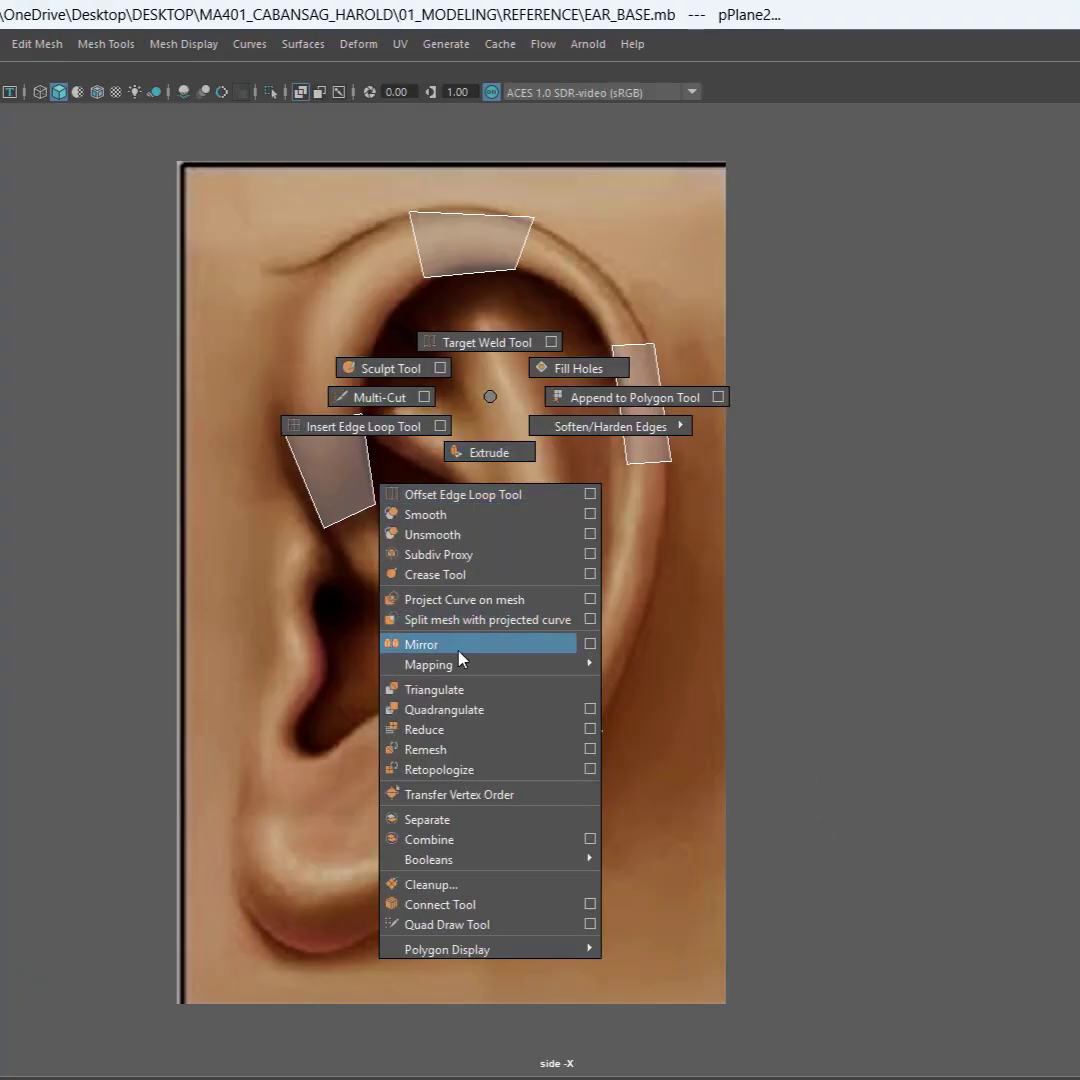
click(463, 843)
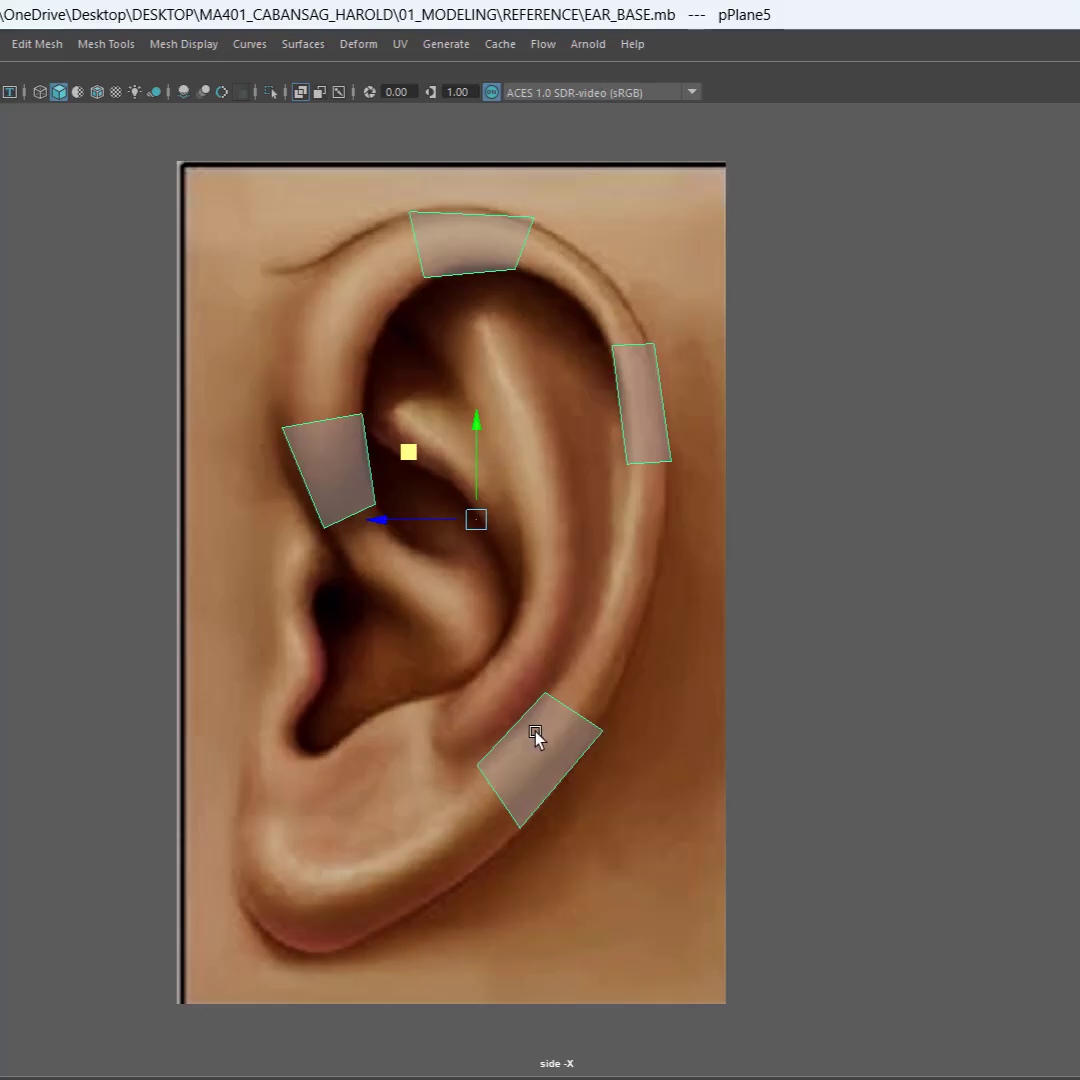
Step: Bridge the top plane's rear edge to the upper edge of the upper rear plane
right_click(465, 250)
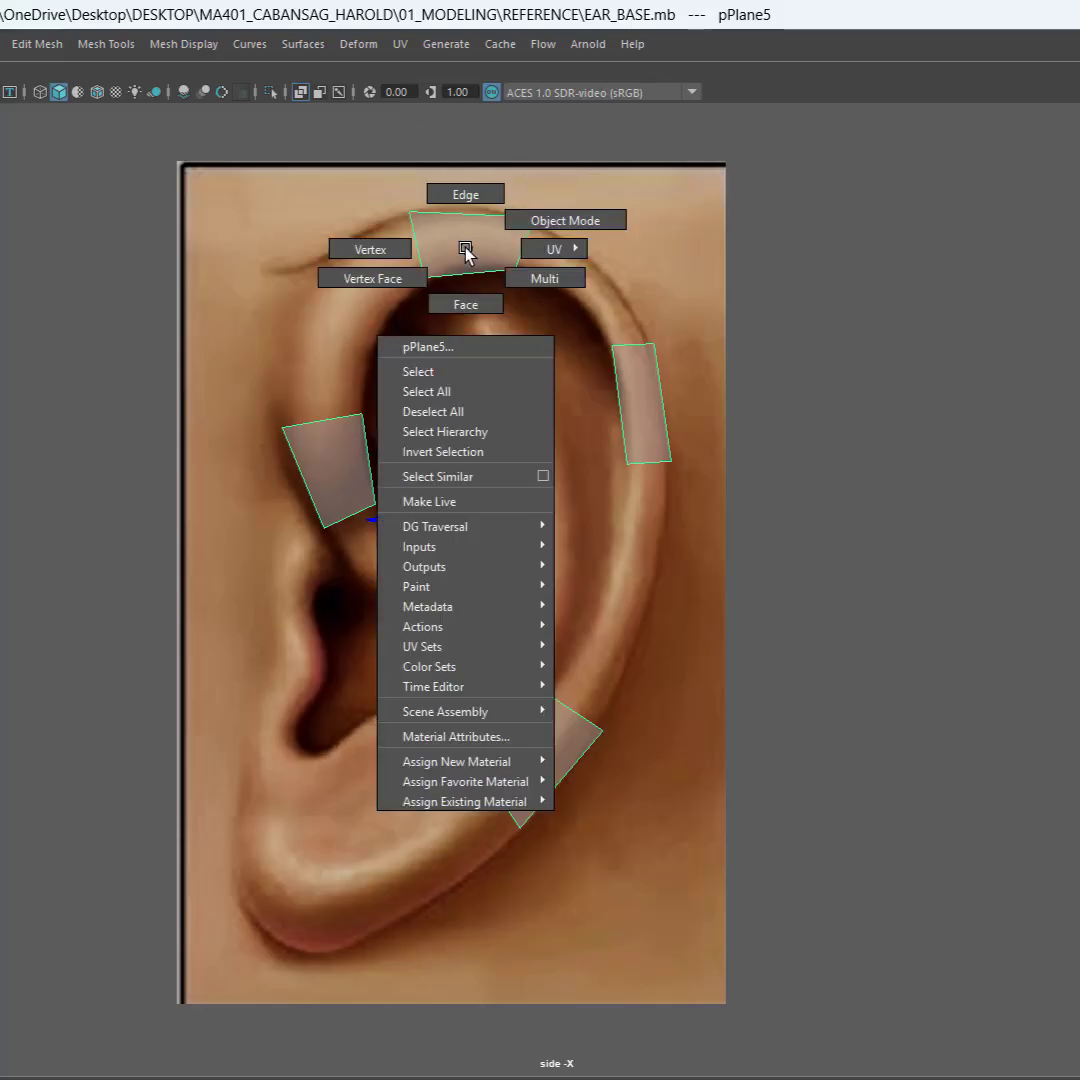
right_drag(465, 248, 465, 193)
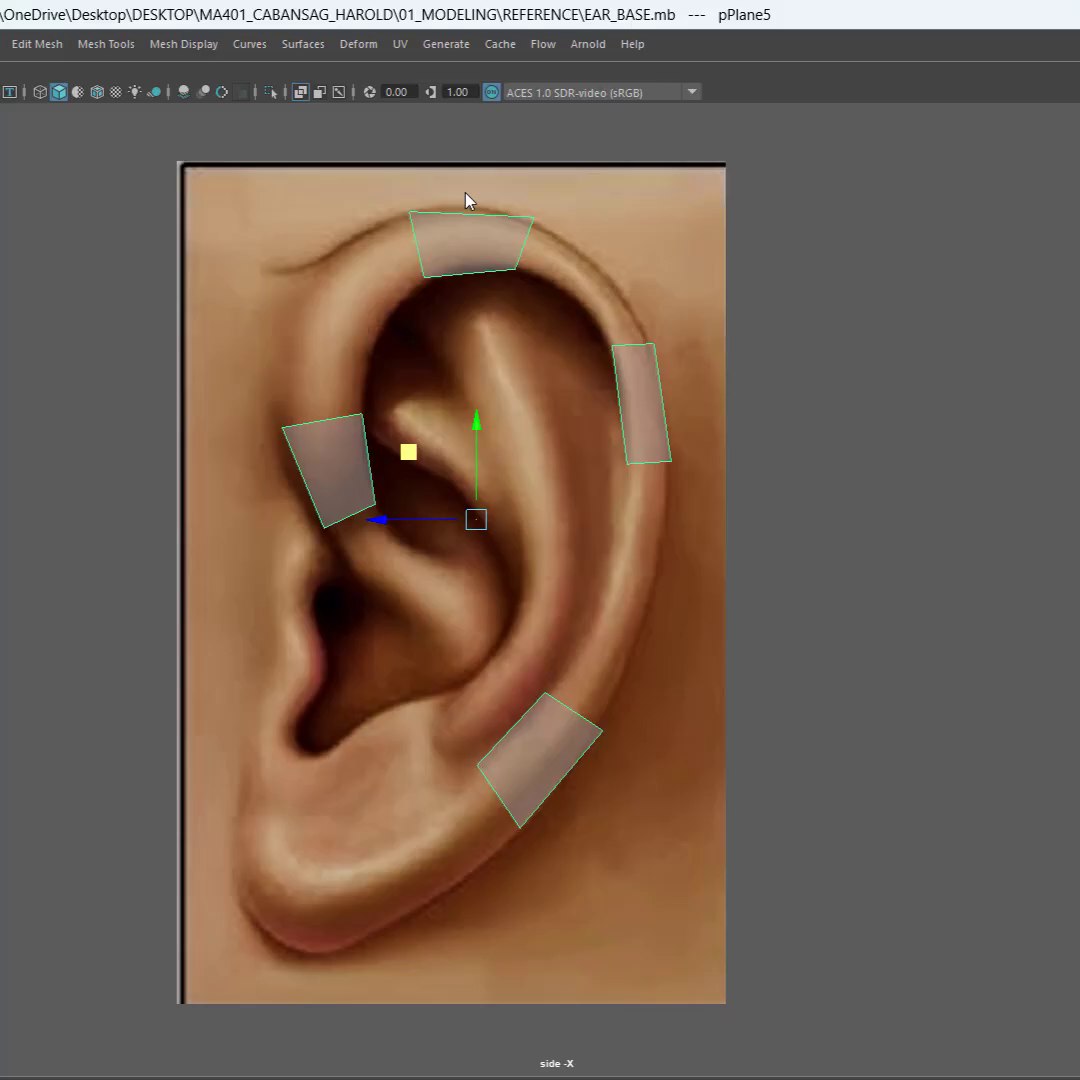
click(527, 237)
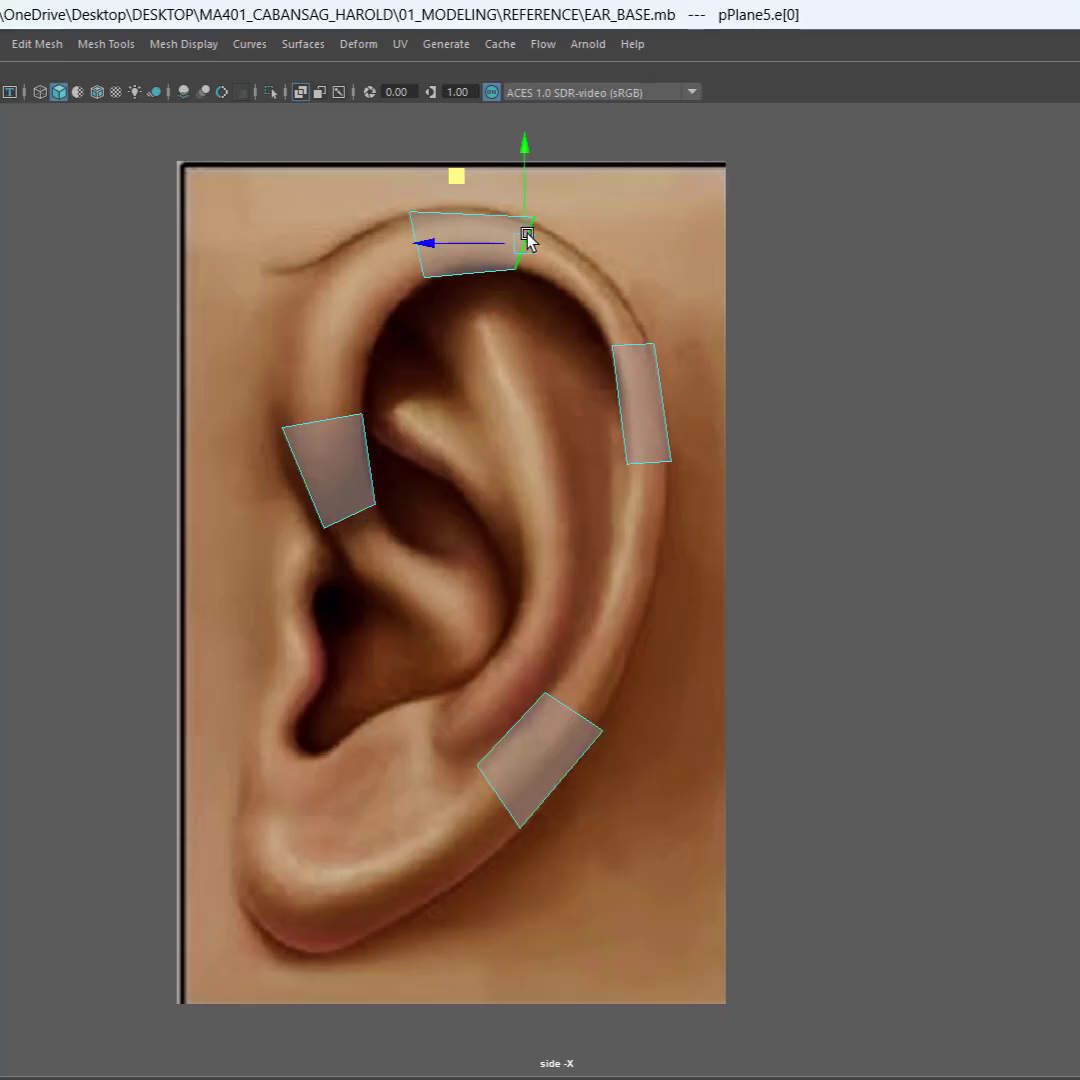
key(ctrl+e)
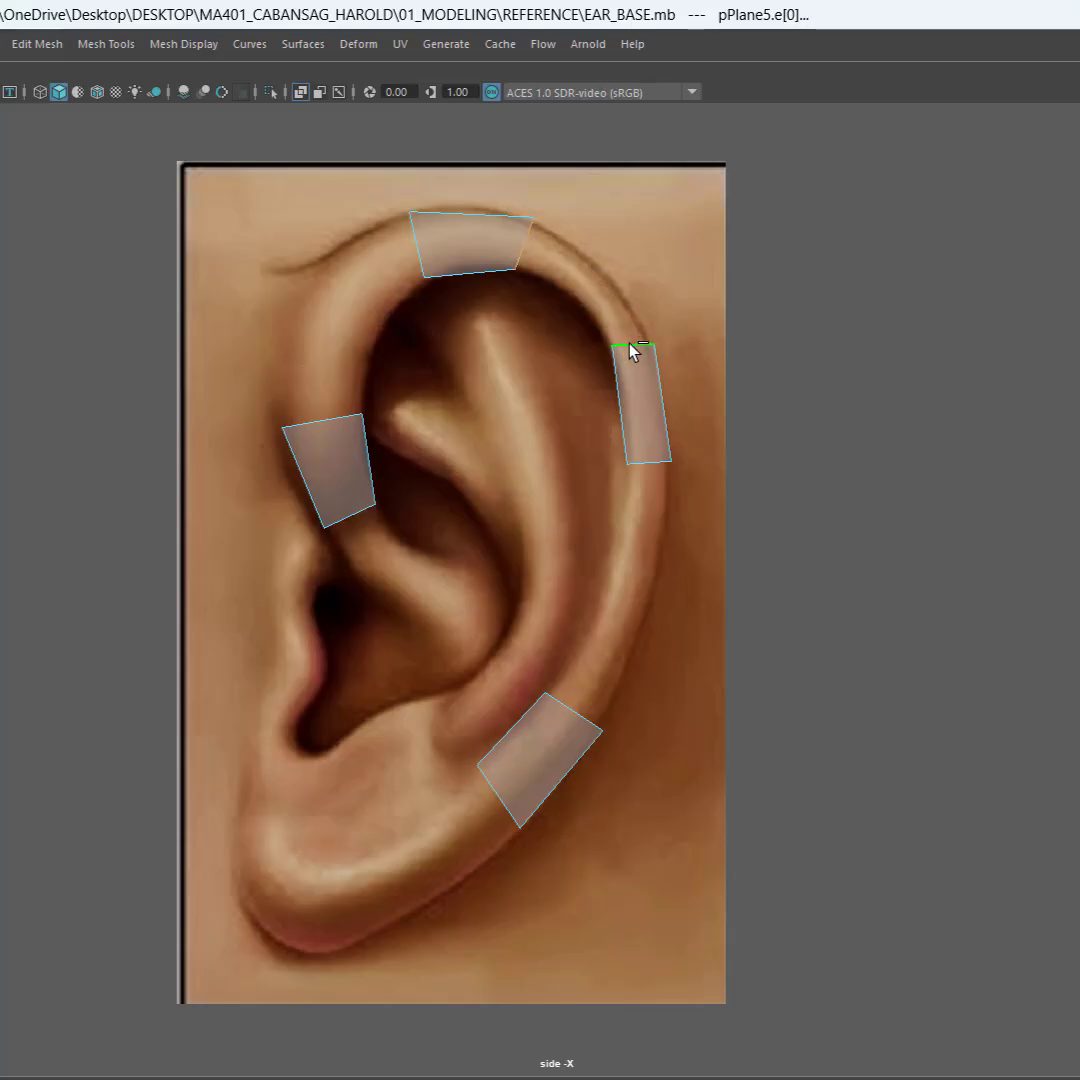
shift+right_click(630, 348)
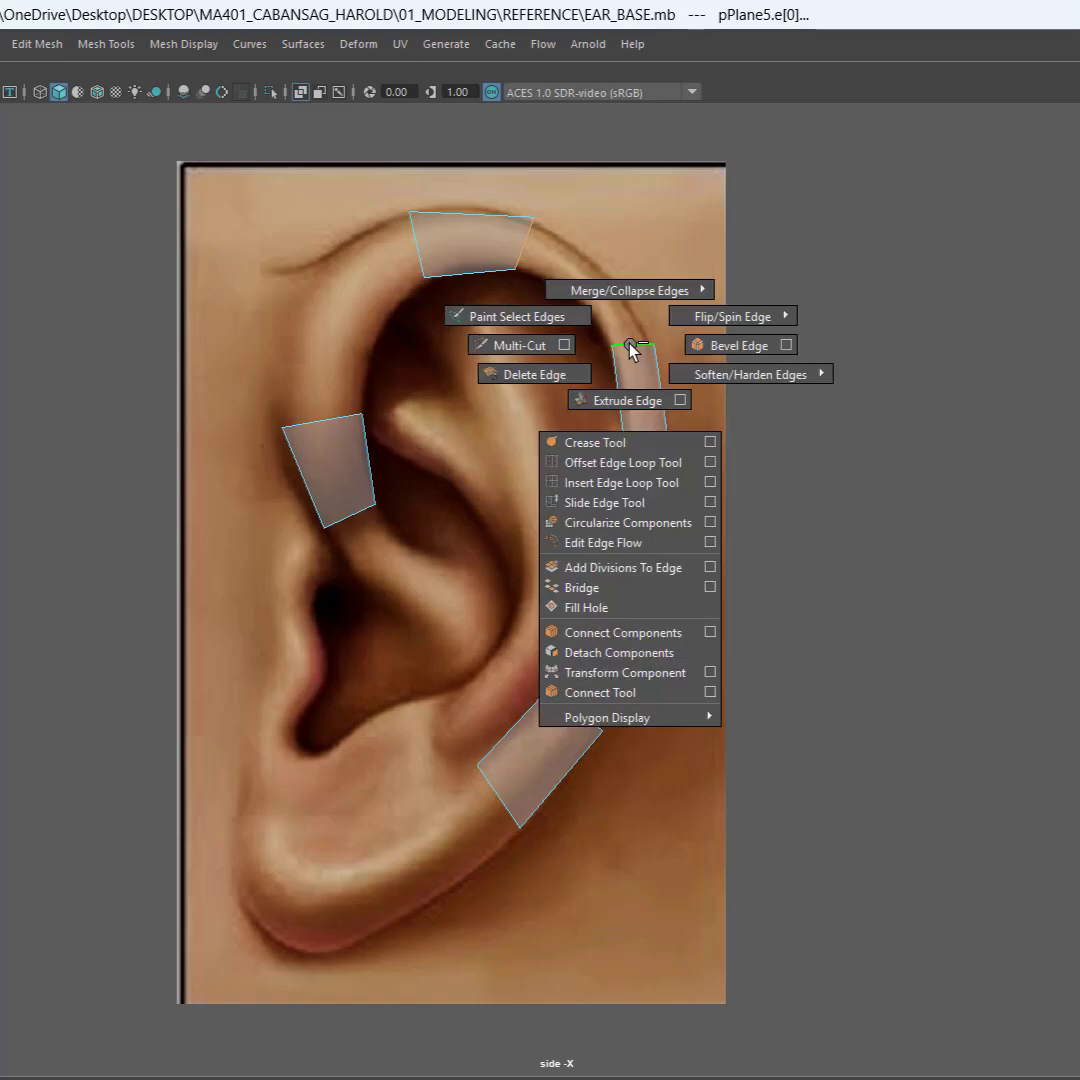
click(617, 592)
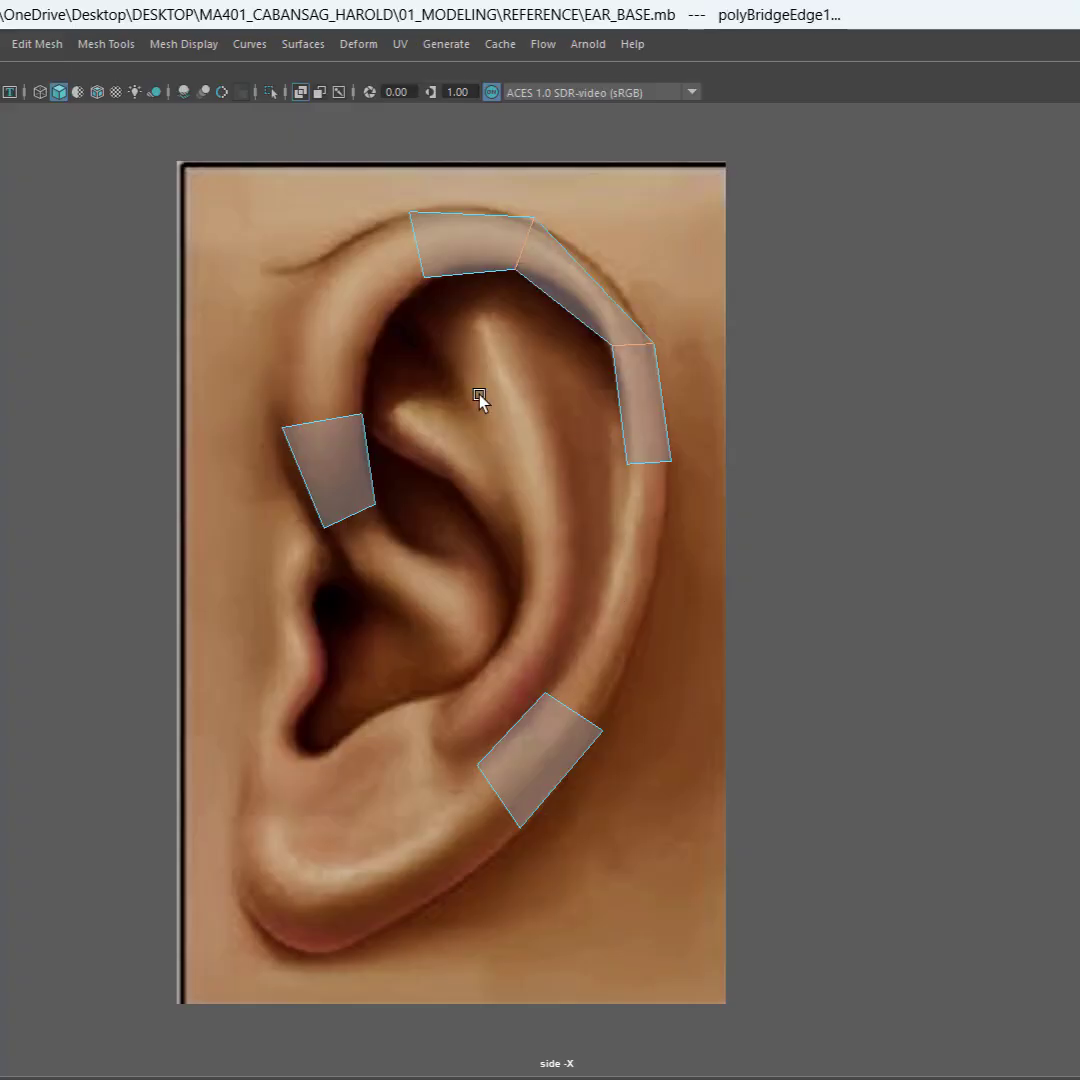
Step: Bridge the gap between the upper and lower rear planes, and the gap between the top plane and the front plane
click(657, 463)
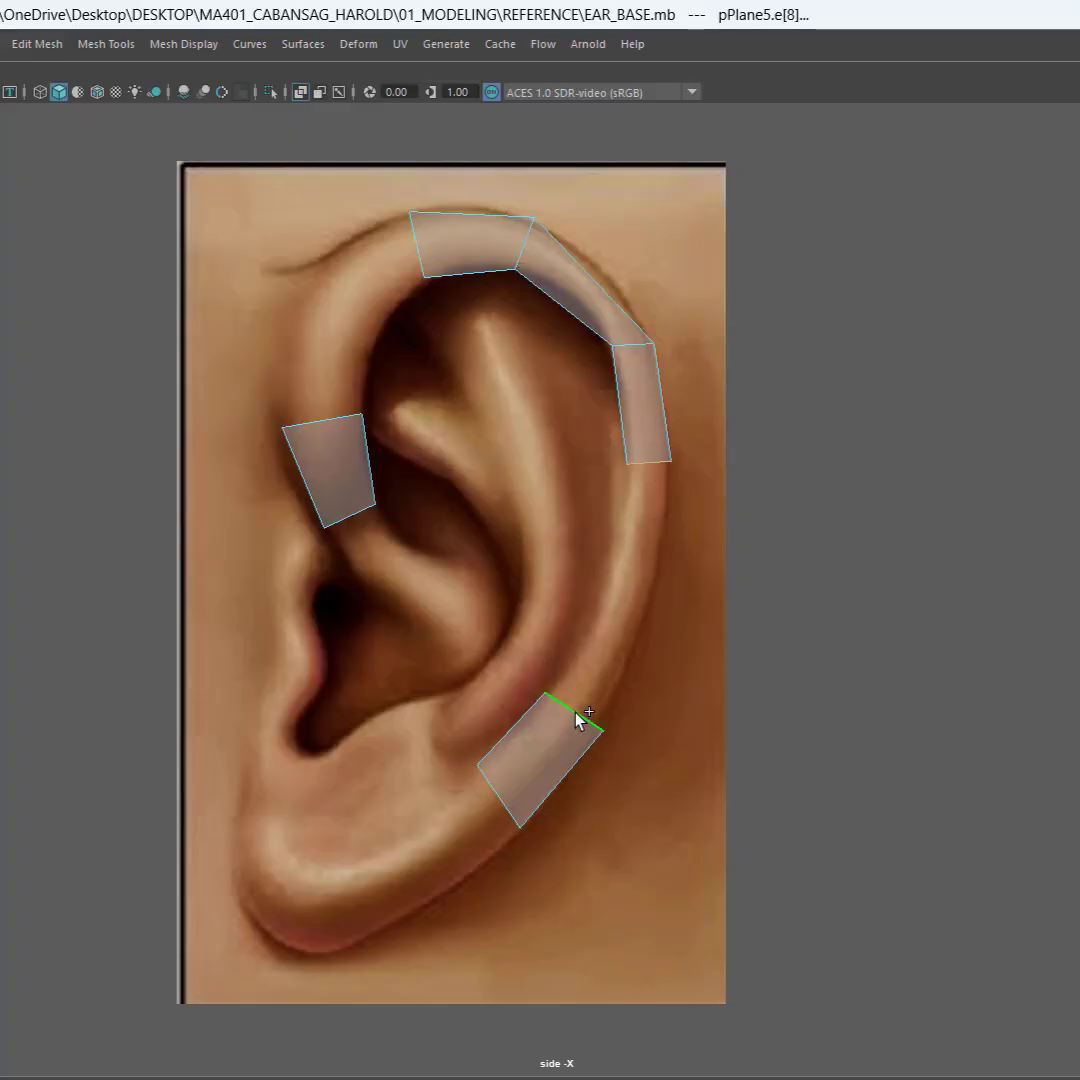
shift+right_click(603, 637)
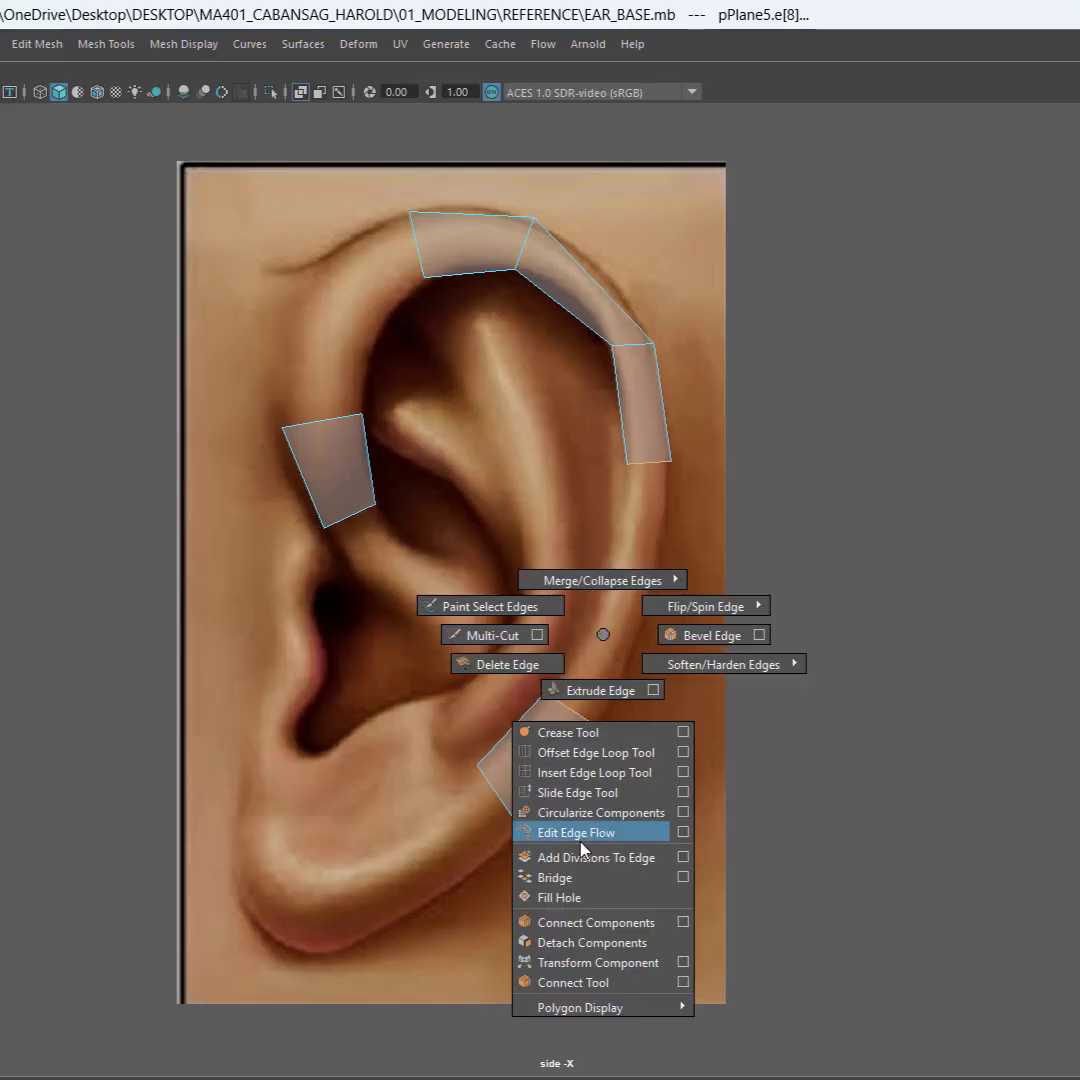
click(588, 878)
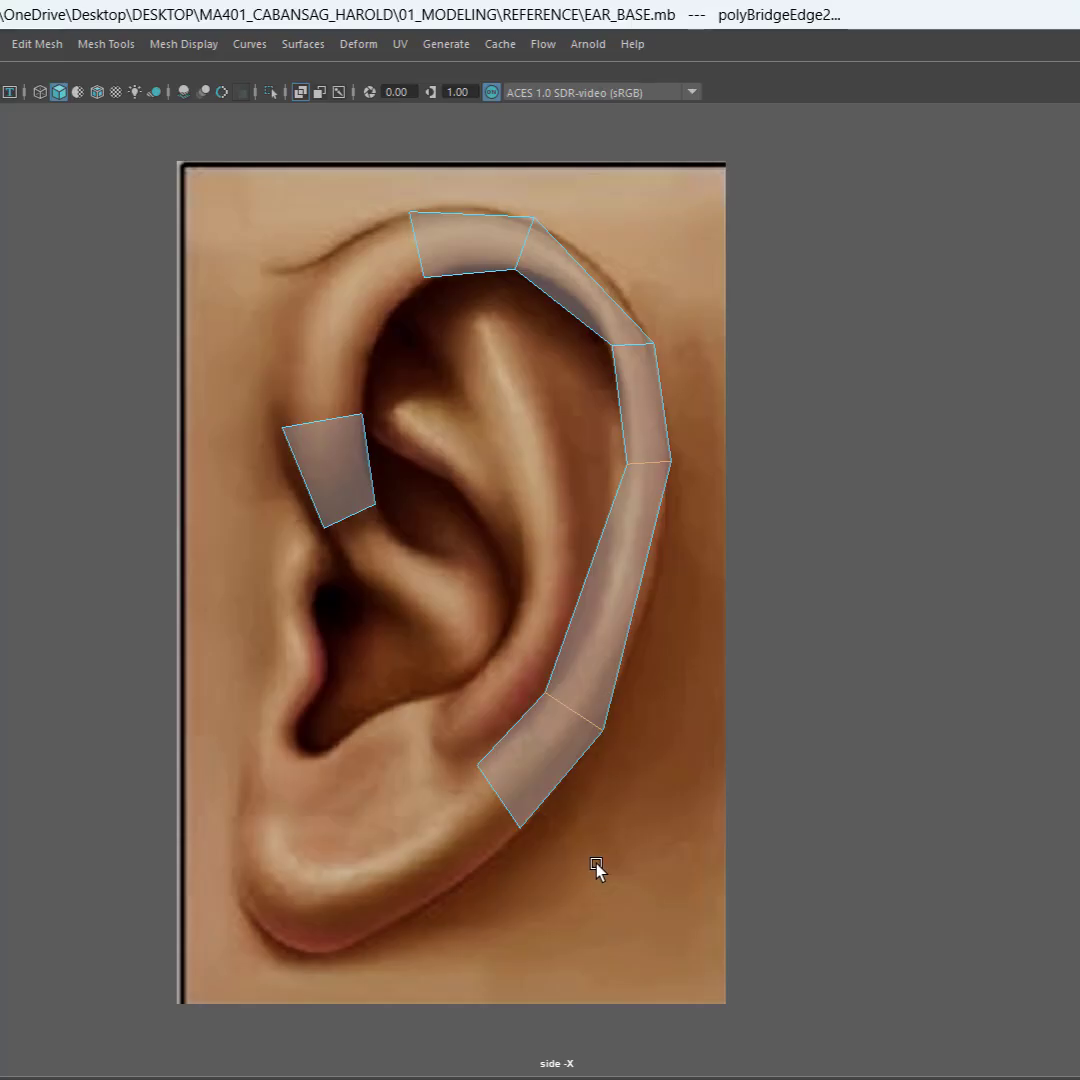
click(417, 244)
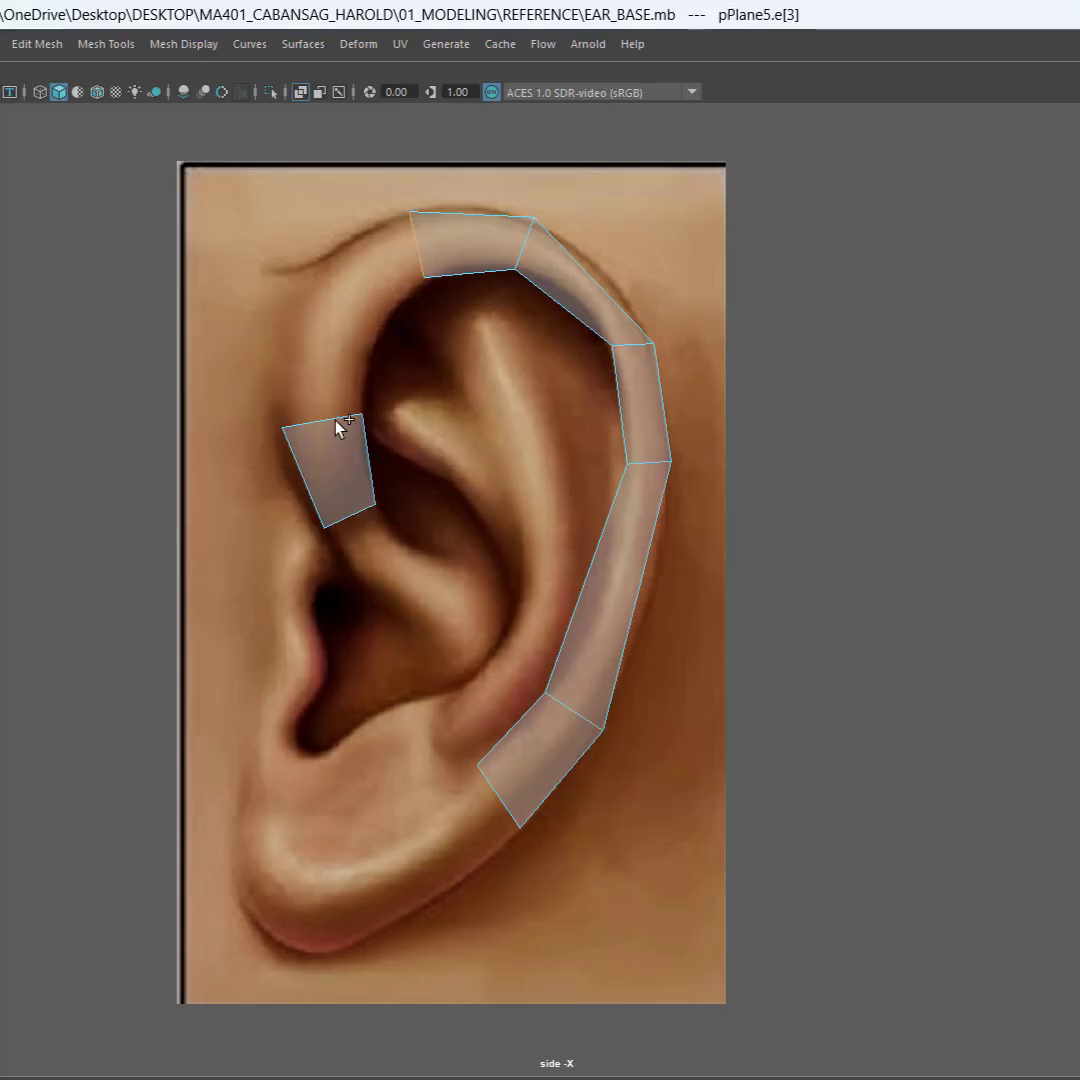
shift+right_drag(348, 338, 332, 585)
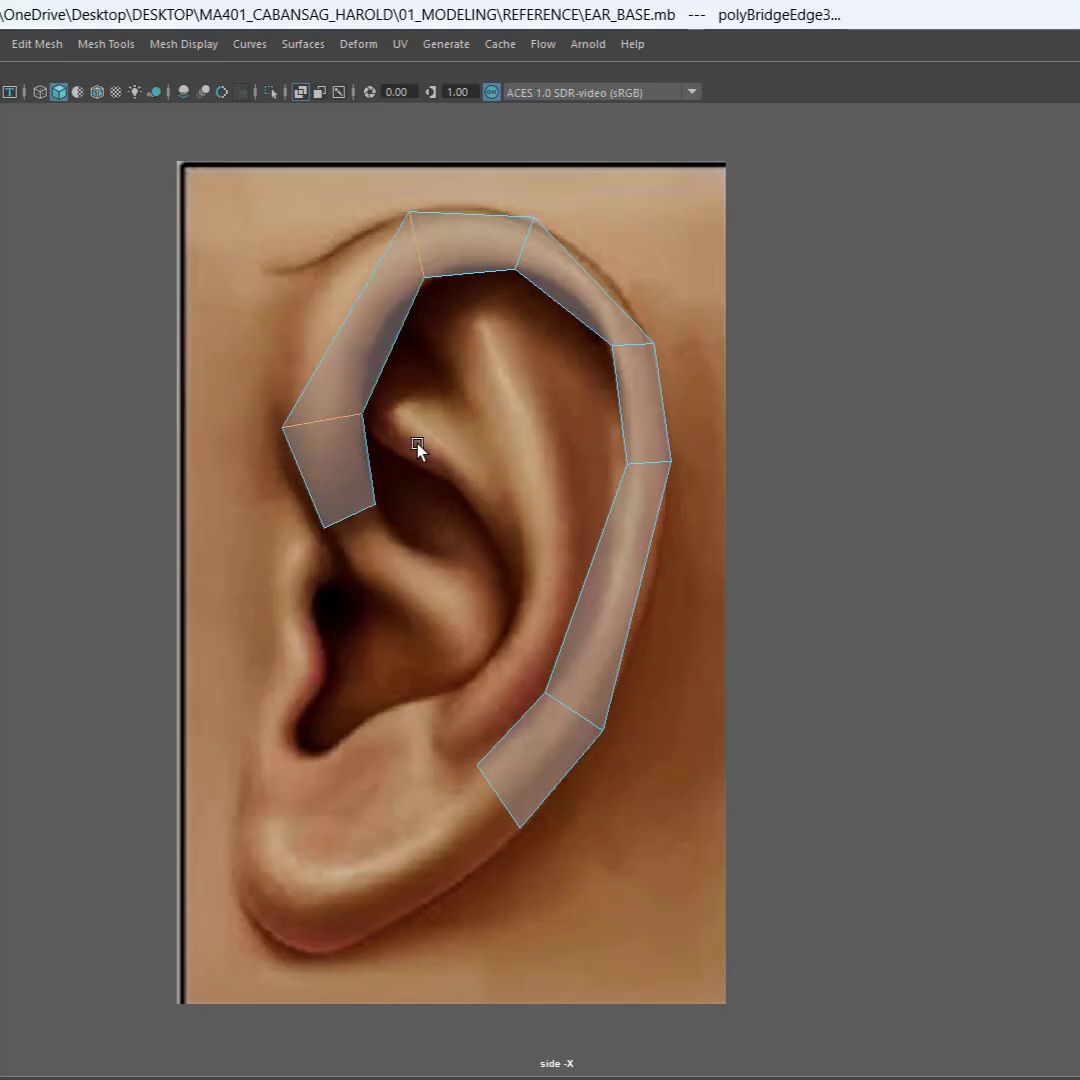
Step: Insert one edge across the middle of the front bridge with the Connect Tool and move it outward to follow the helix
drag(251, 340, 453, 369)
shift+right_drag(368, 345, 342, 692)
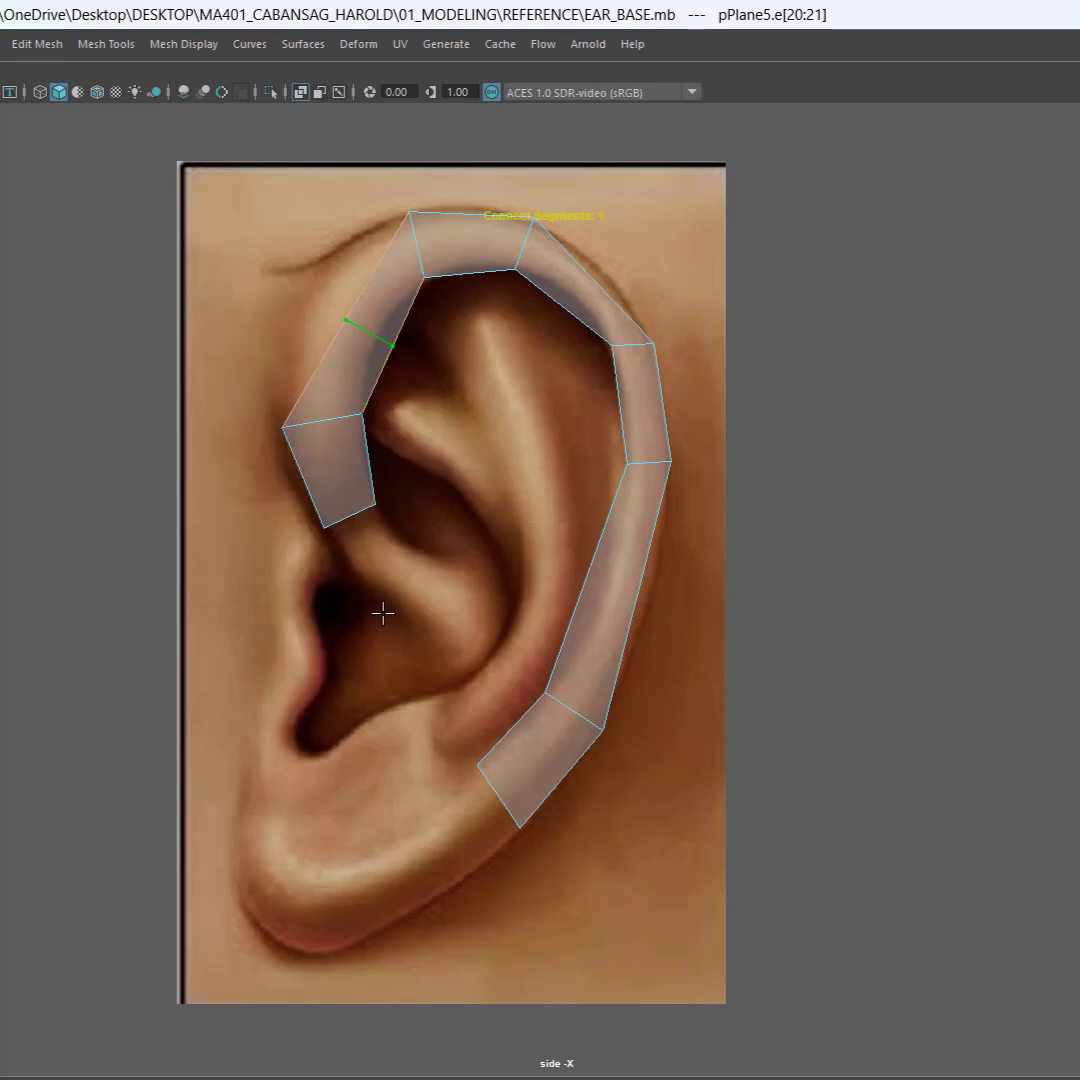
key(w)
mouse_move(285, 256)
mouse_down()
mouse_move(265, 248)
mouse_move(277, 247)
mouse_up()
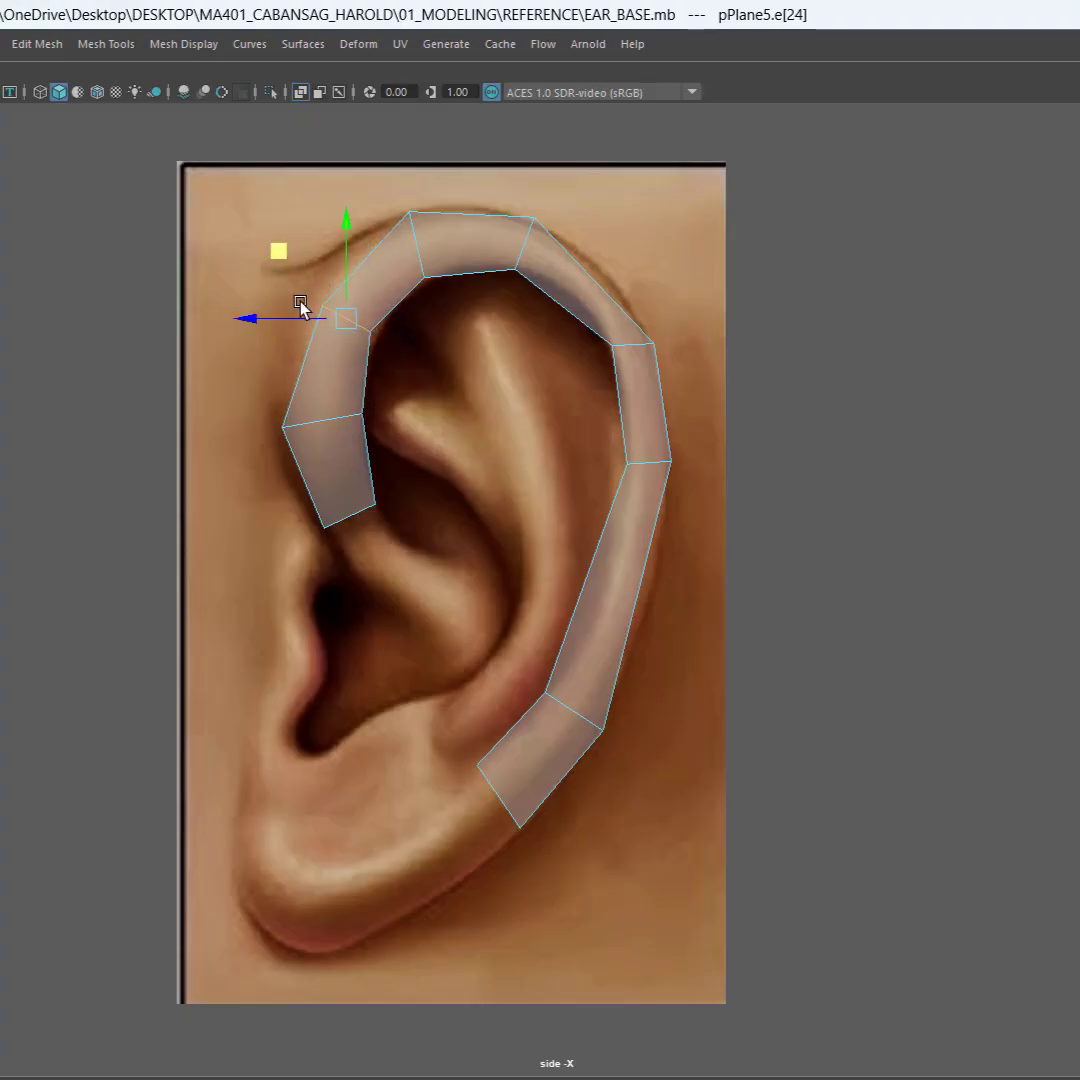
Step: Move the outer and inner vertices of the front bridge's middle edge onto the helix's outer and inner contours
right_click(328, 370)
right_drag(328, 370, 258, 371)
mouse_move(256, 266)
mouse_down()
mouse_move(336, 324)
mouse_move(244, 231)
mouse_up()
drag(407, 305, 350, 348)
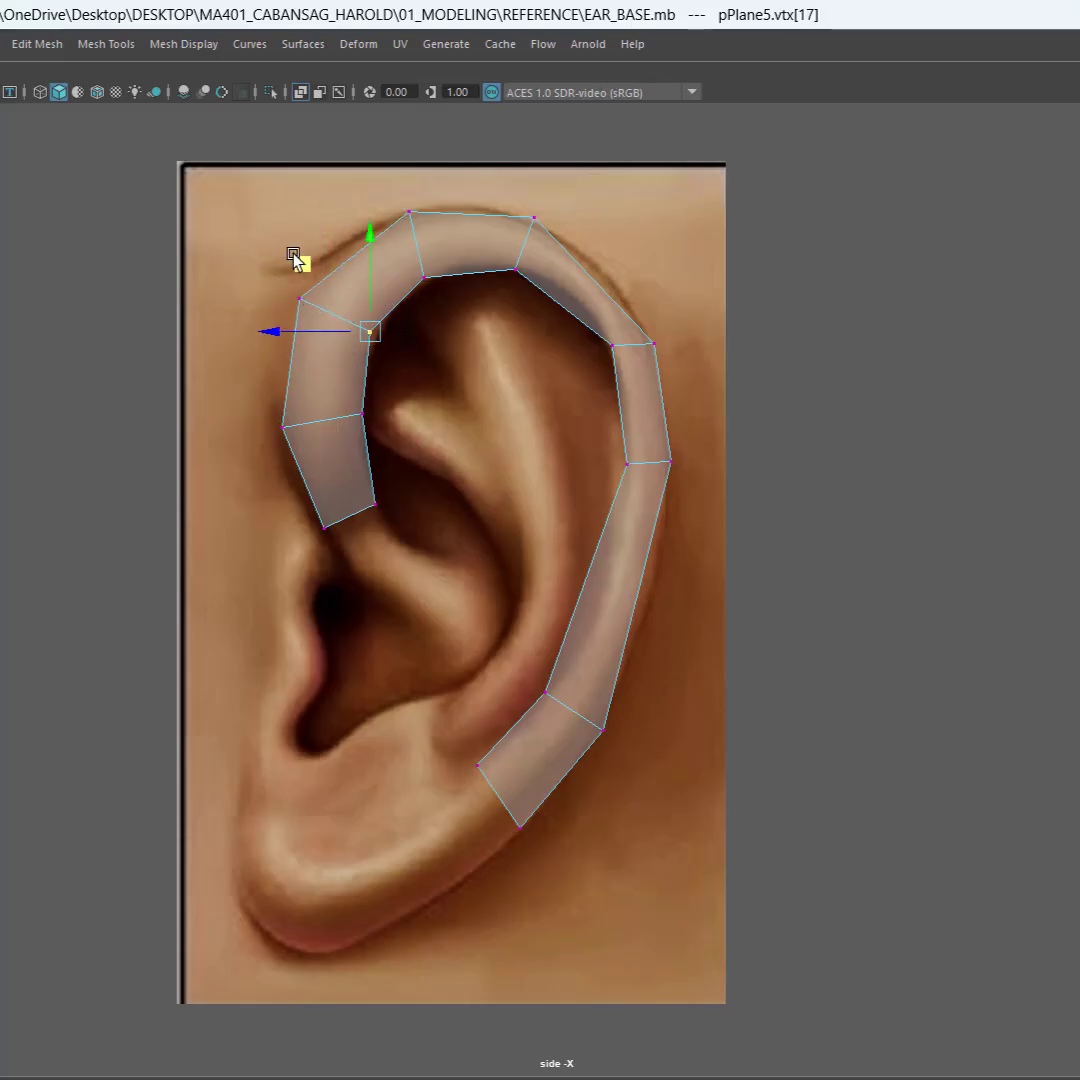
Step: Return the mesh to object mode and turn on wireframe on shaded display in the side view
click(504, 396)
click(330, 458)
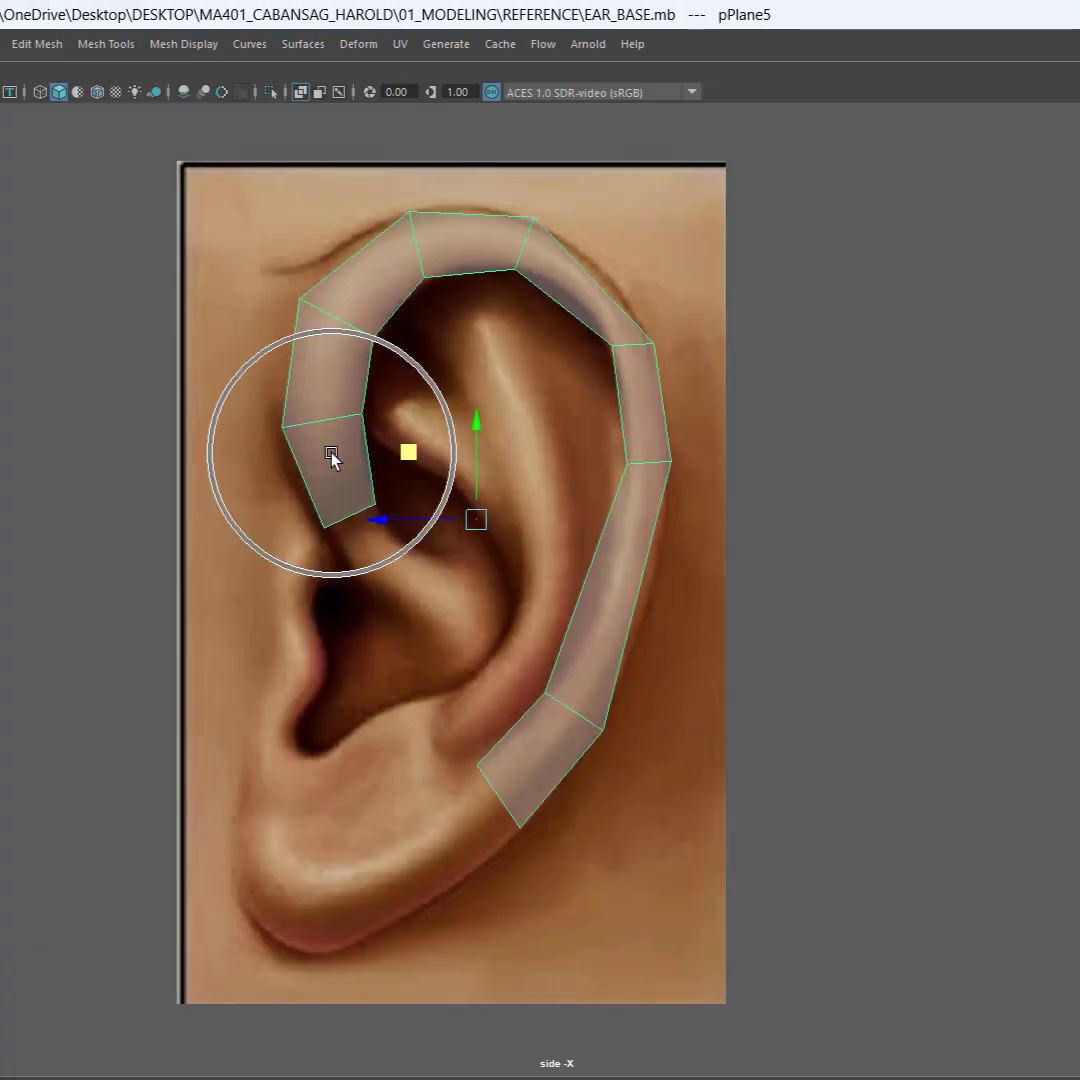
click(97, 92)
click(480, 398)
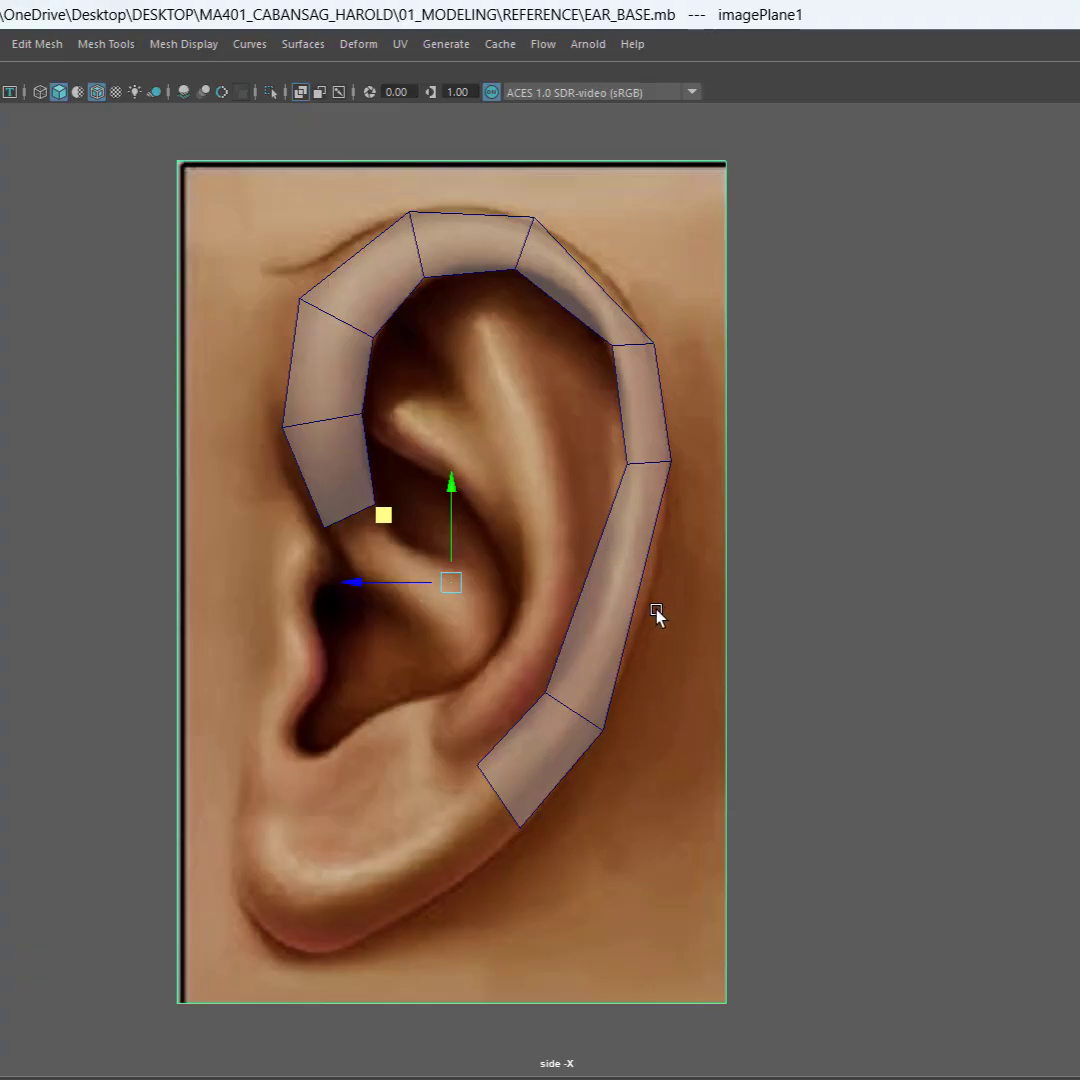
Step: Insert one edge across the middle of the lower rear bridge with the Connect Tool and move it outward along the helix
click(611, 570)
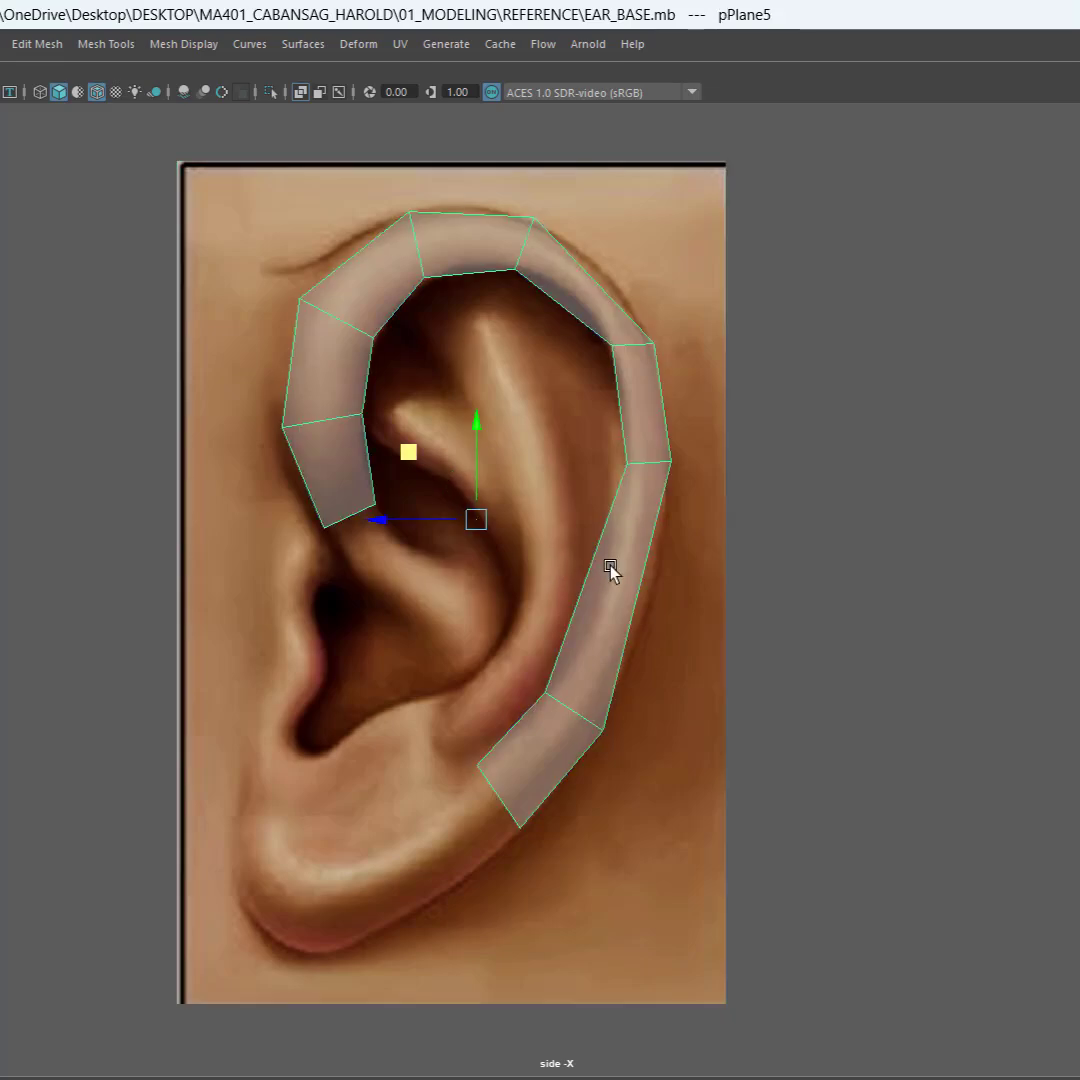
right_click(611, 567)
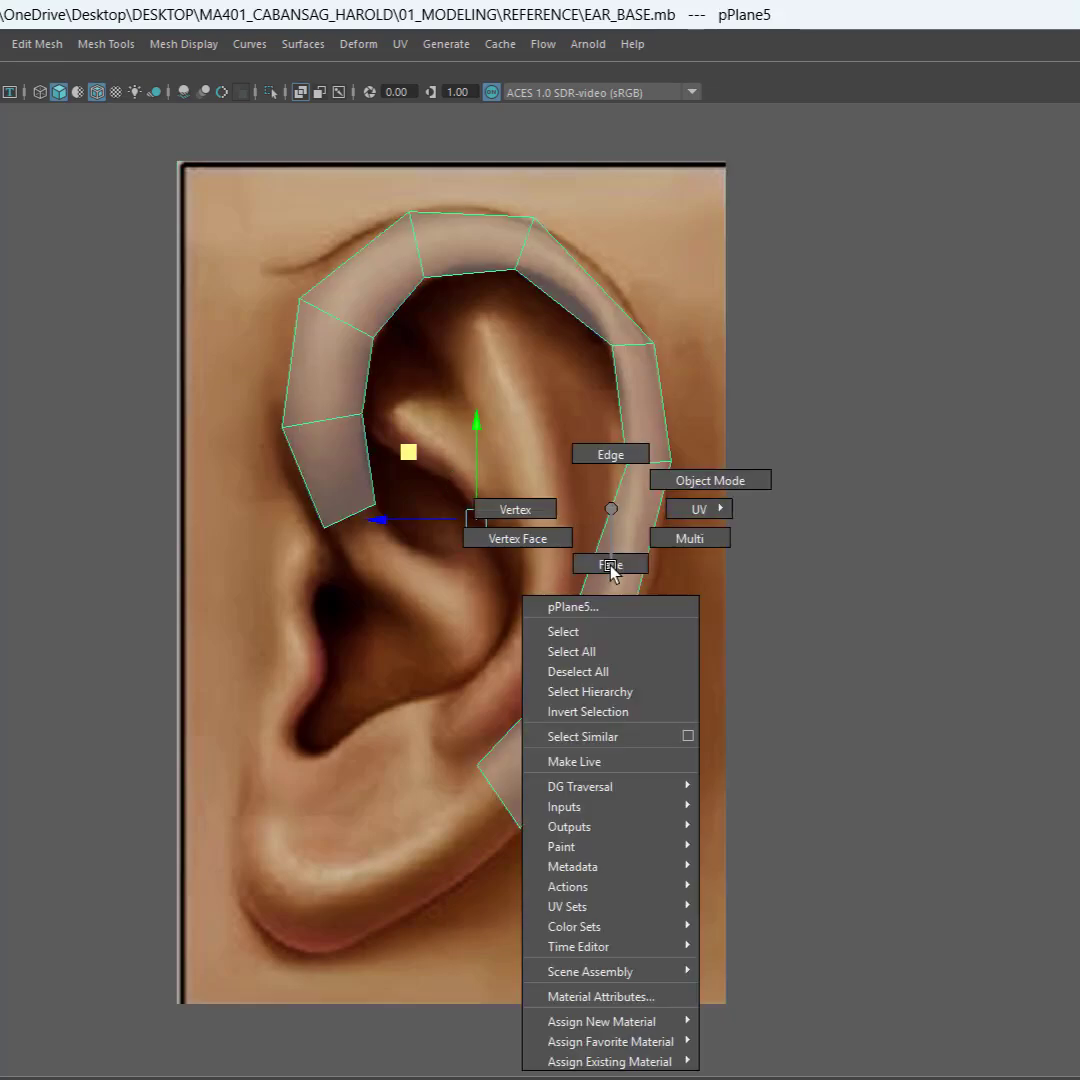
click(611, 455)
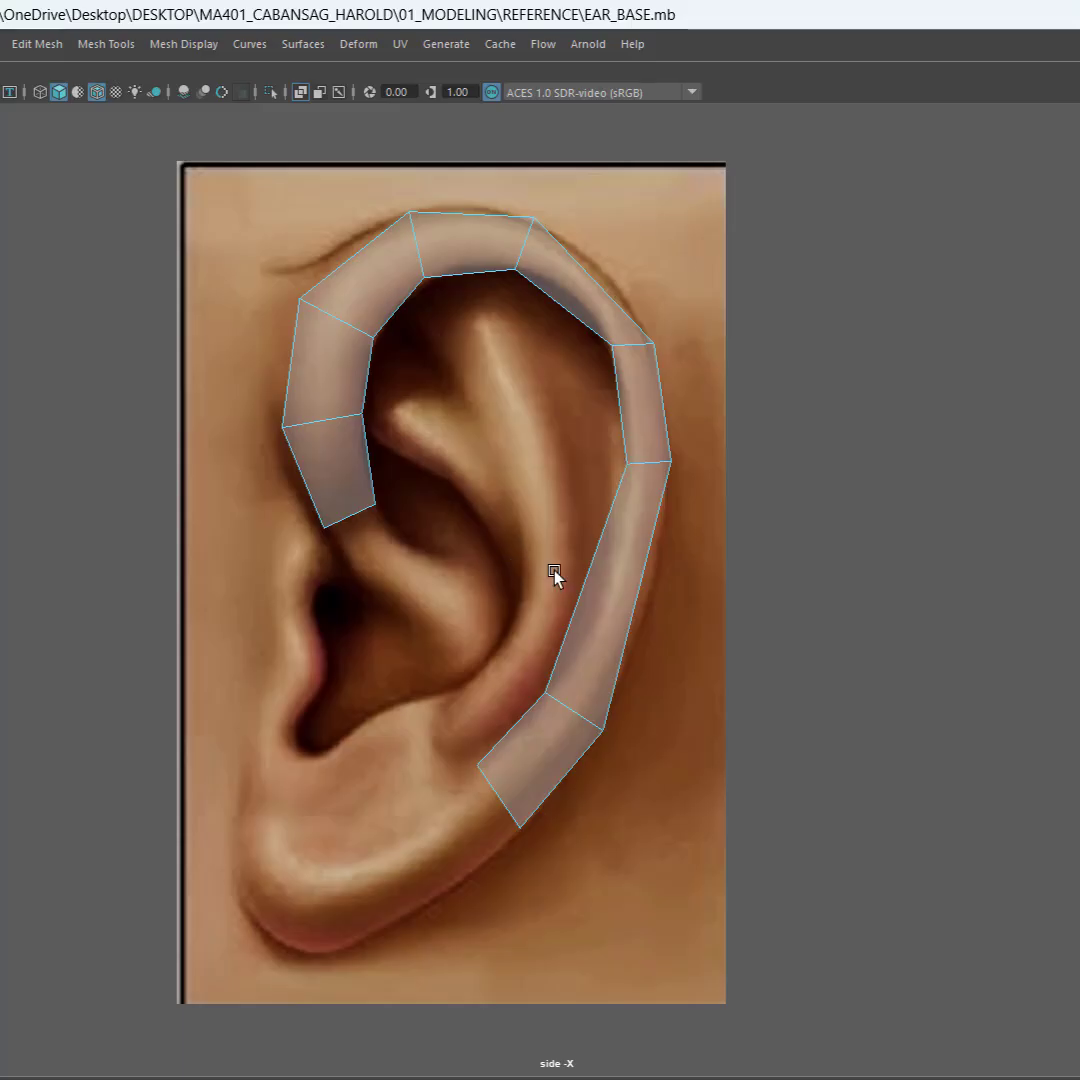
drag(515, 565, 688, 600)
right_click(593, 621)
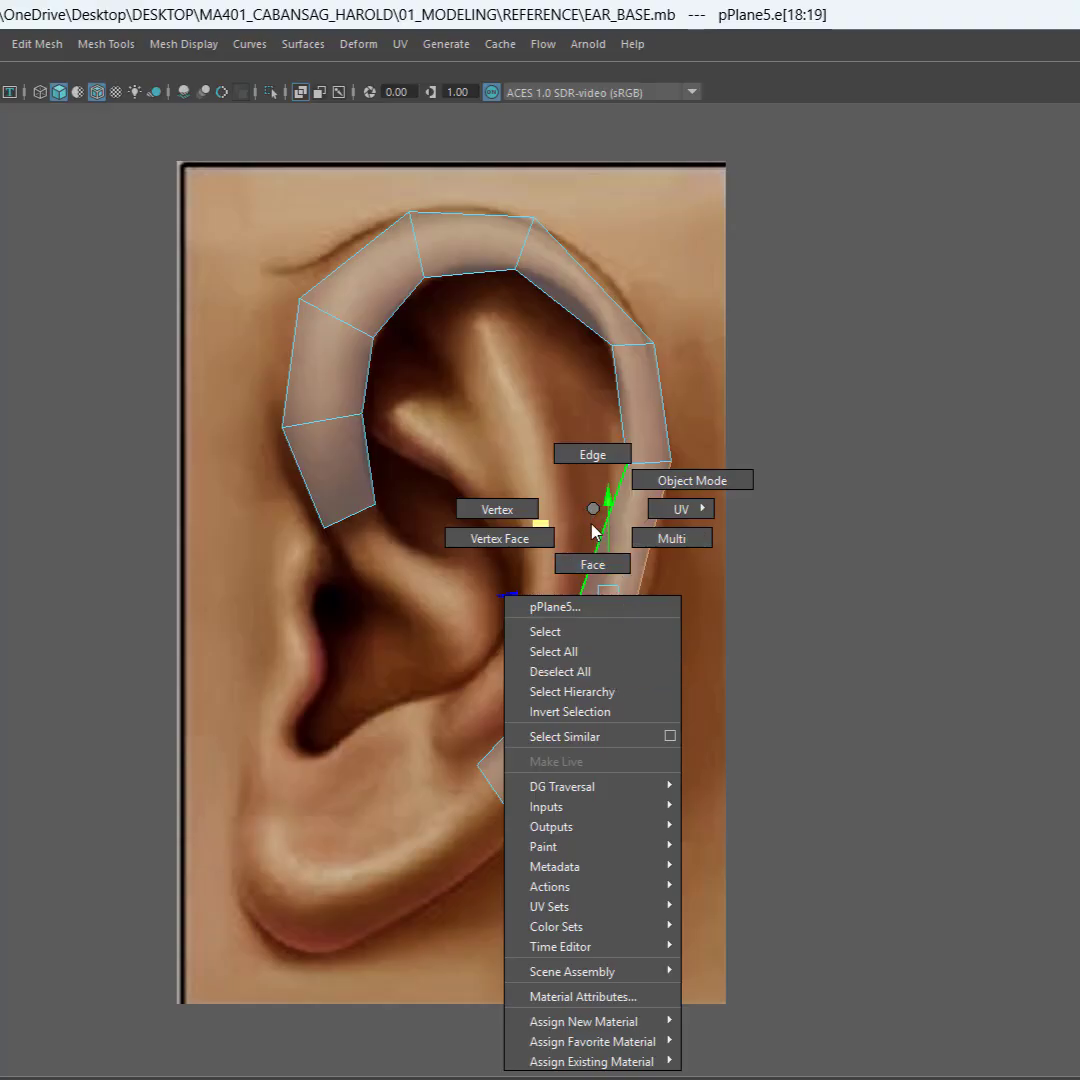
right_drag(605, 566, 595, 511)
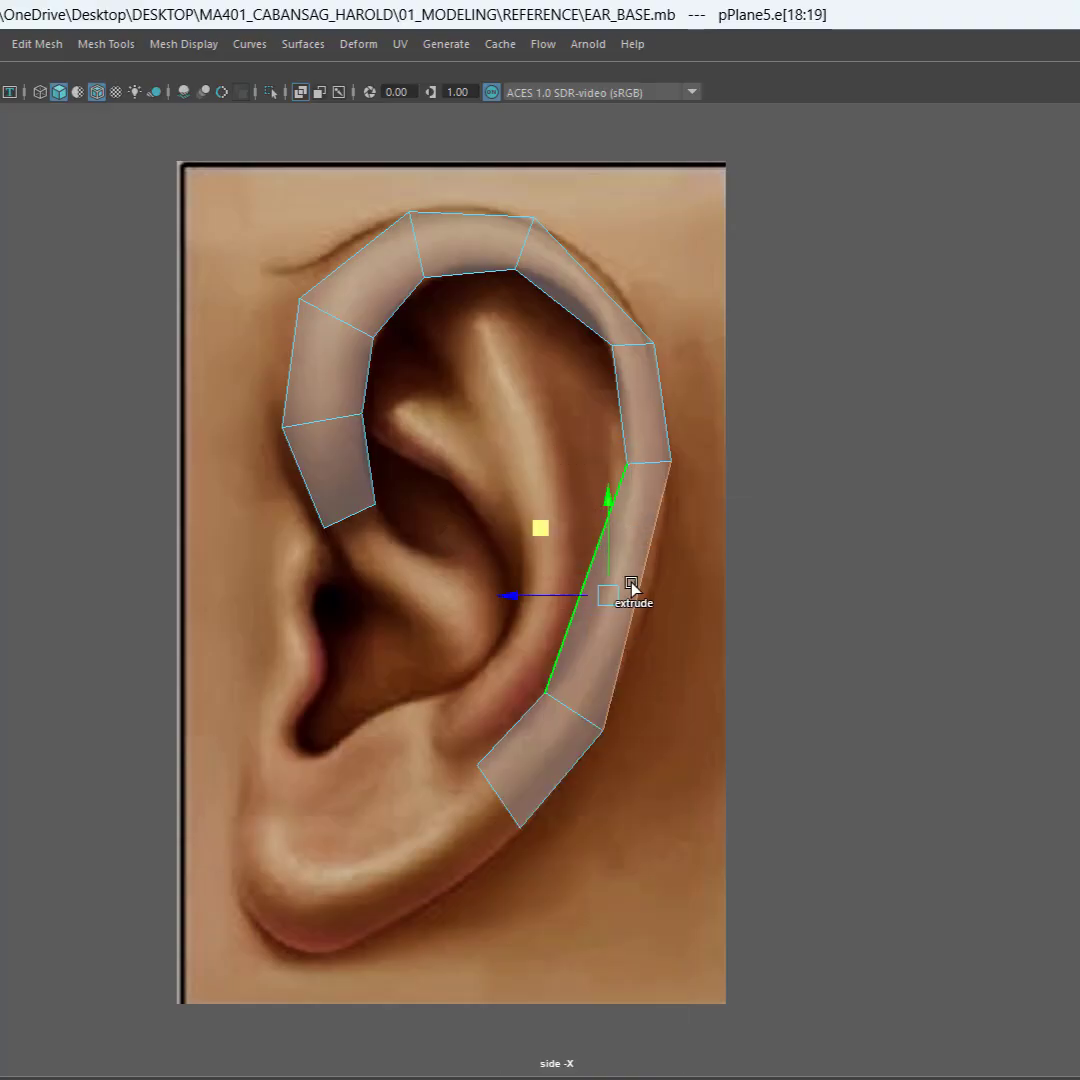
shift+right_click(626, 519)
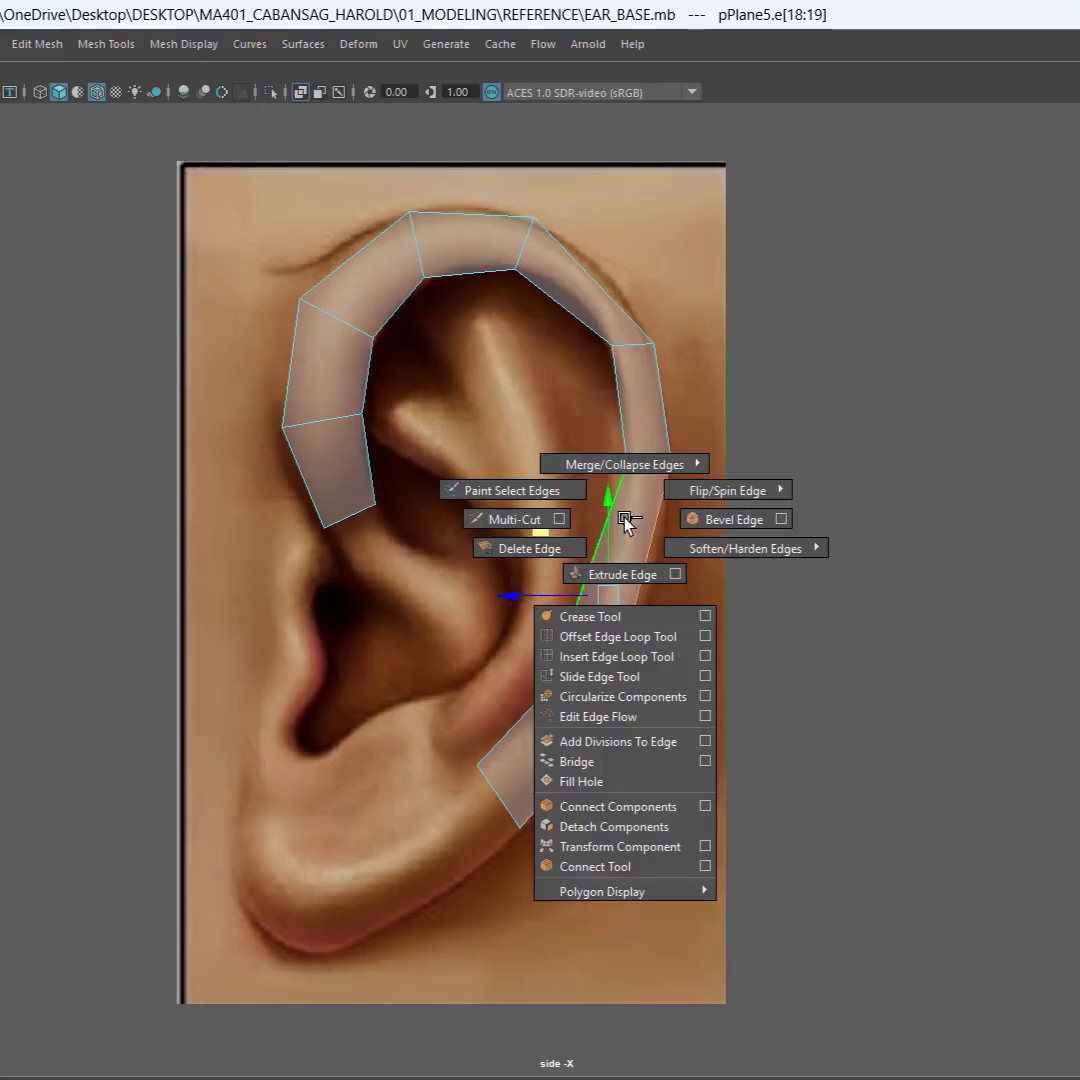
click(603, 867)
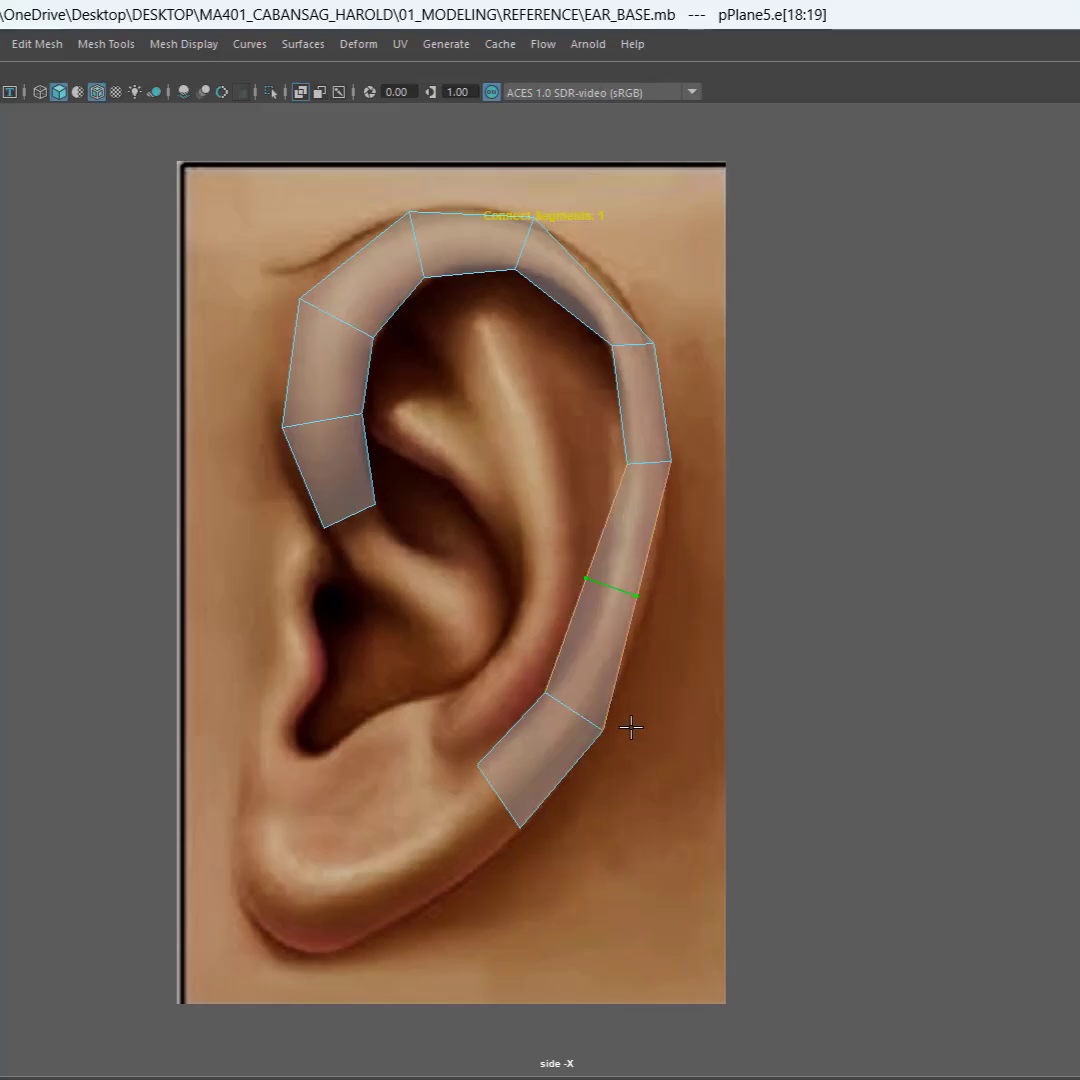
key(Return)
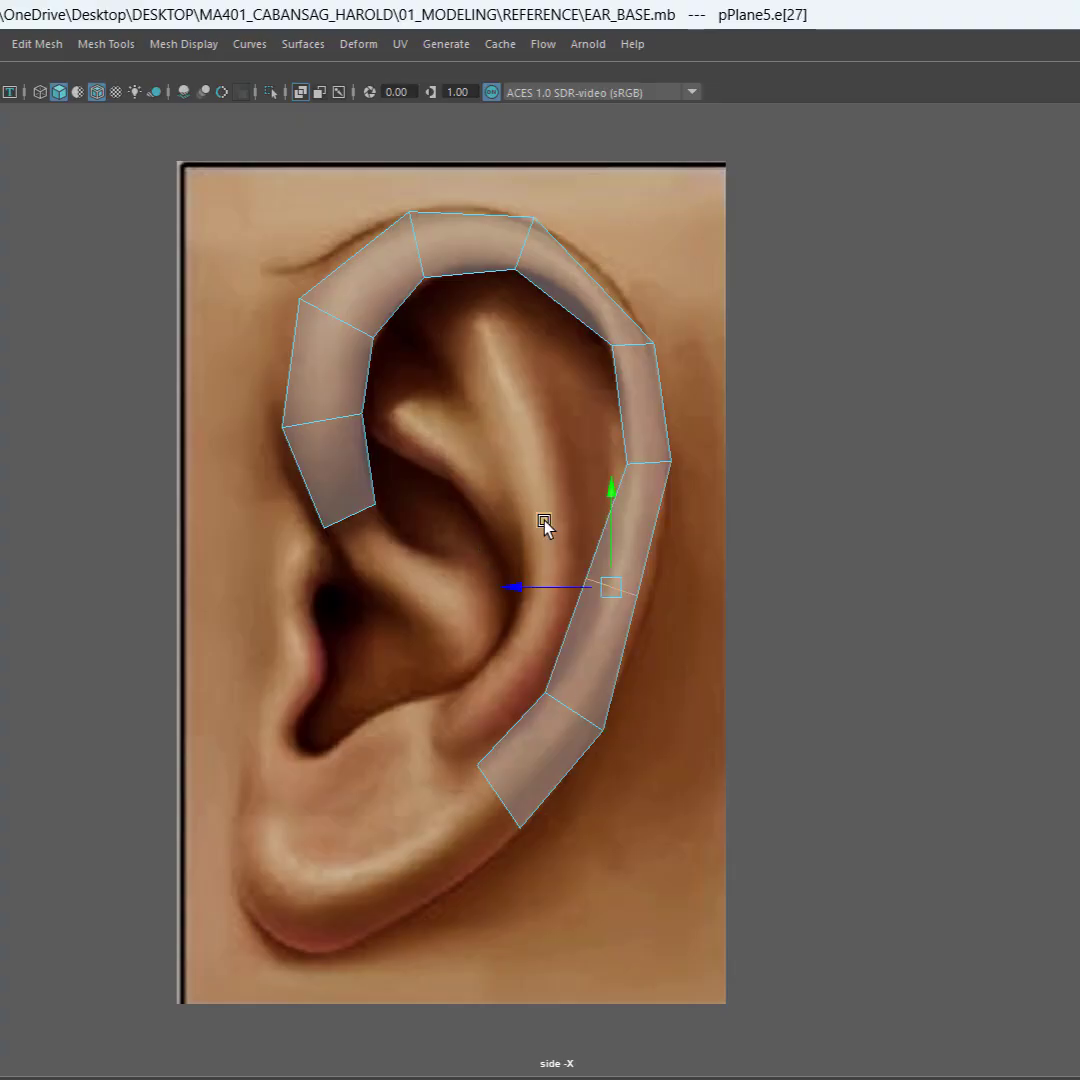
middle_drag(544, 521, 560, 530)
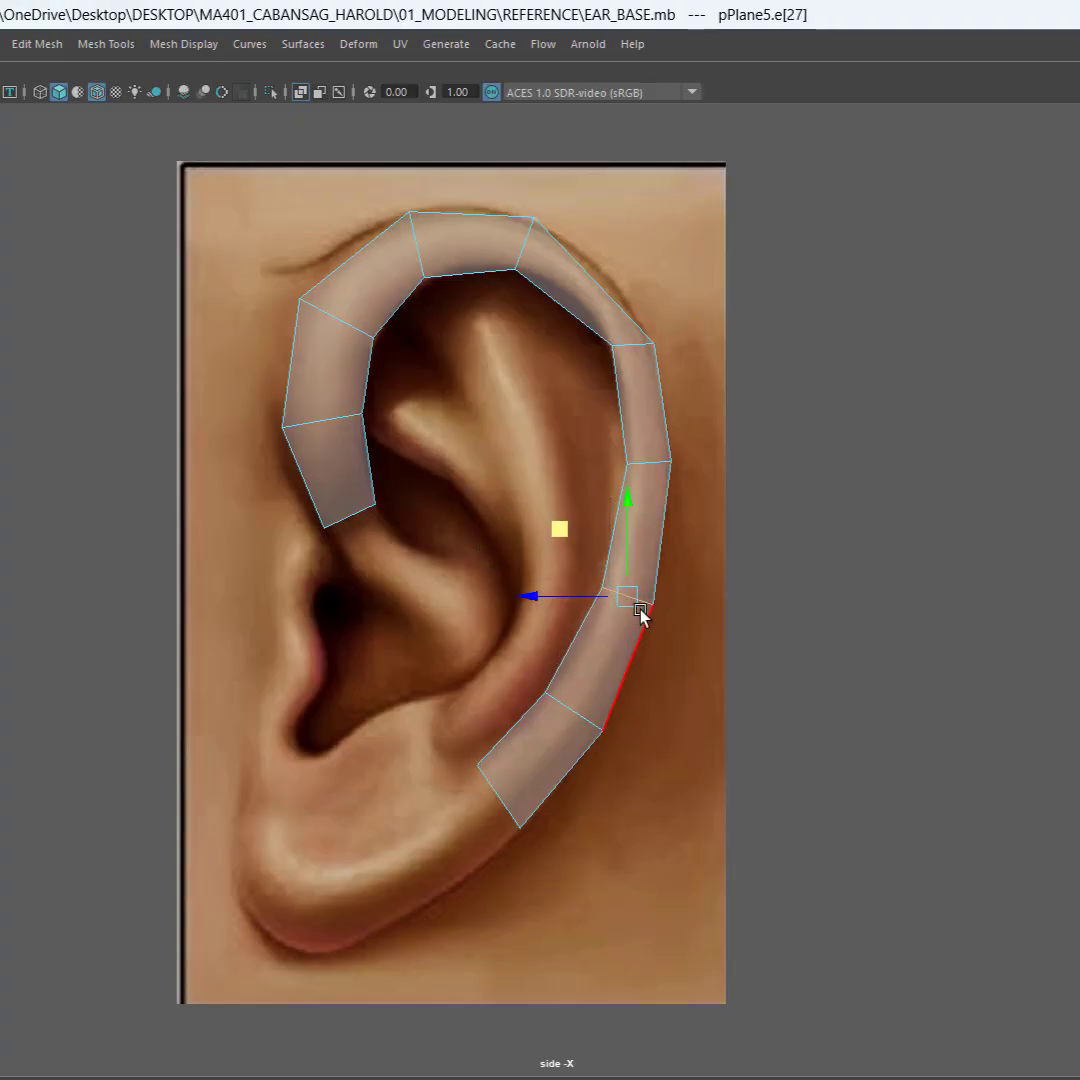
Step: Insert one edge across the middle of the upper rear bridge, between the top and upper rear planes, with the Connect Tool
click(531, 768)
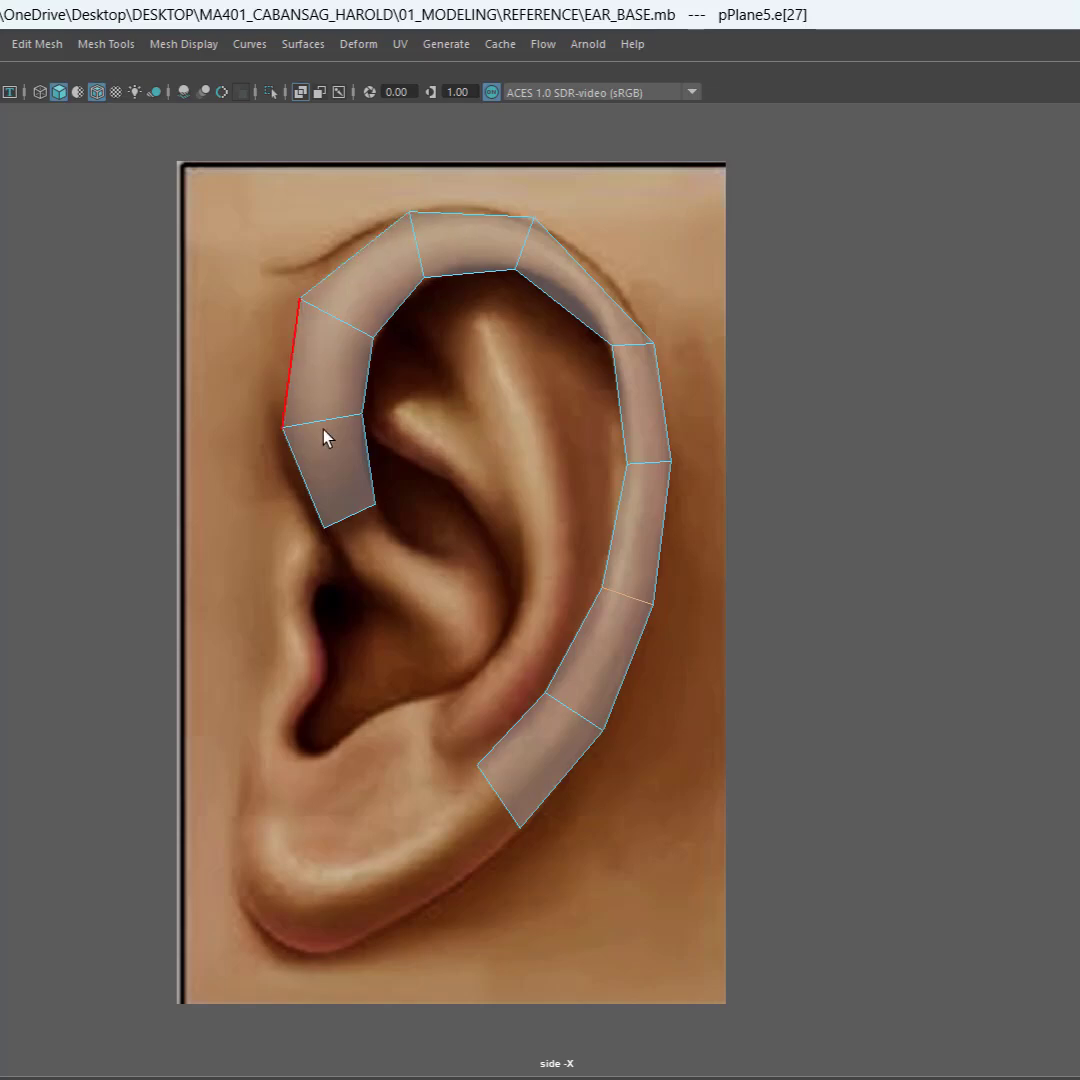
drag(615, 262, 550, 324)
right_click(574, 290)
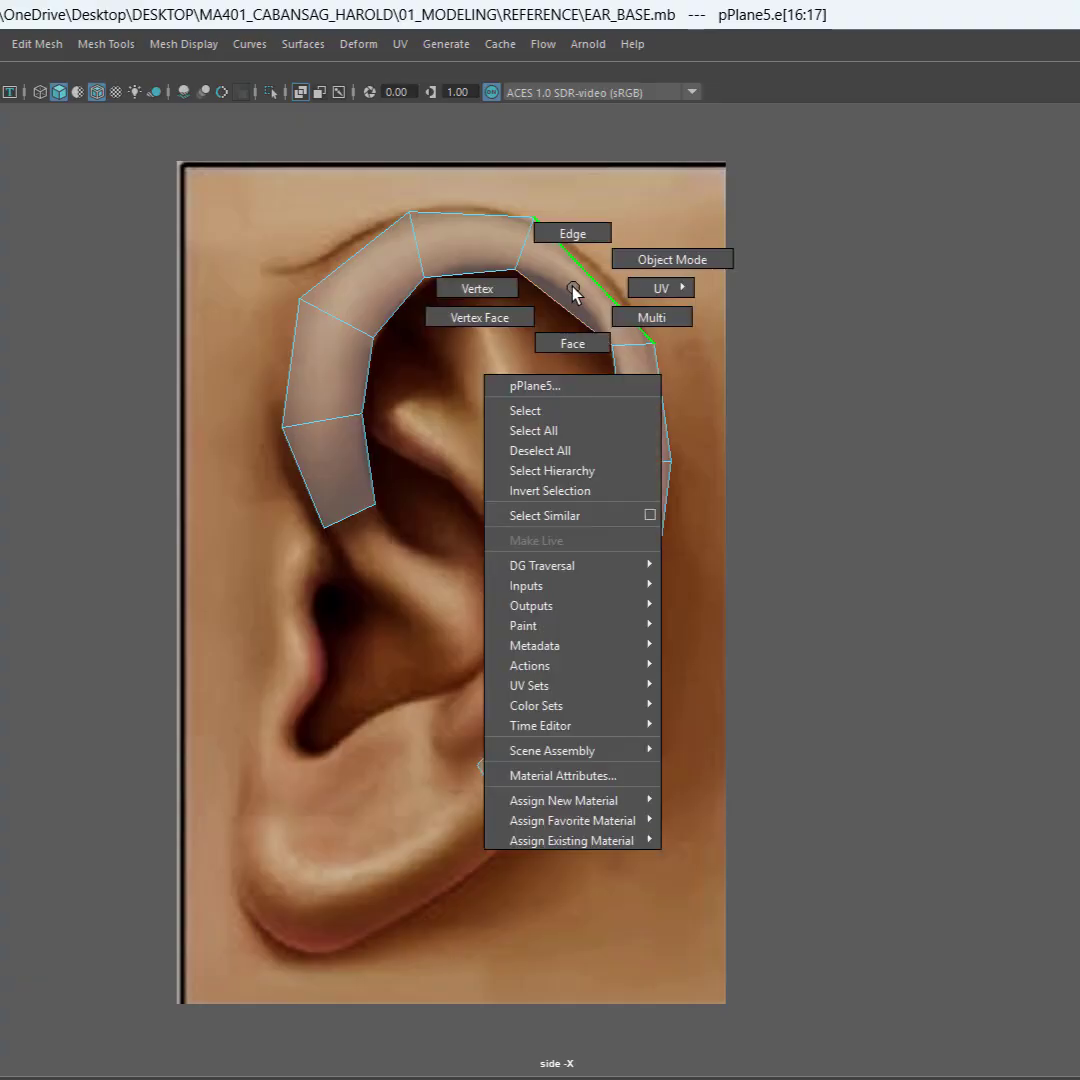
shift+right_click(574, 290)
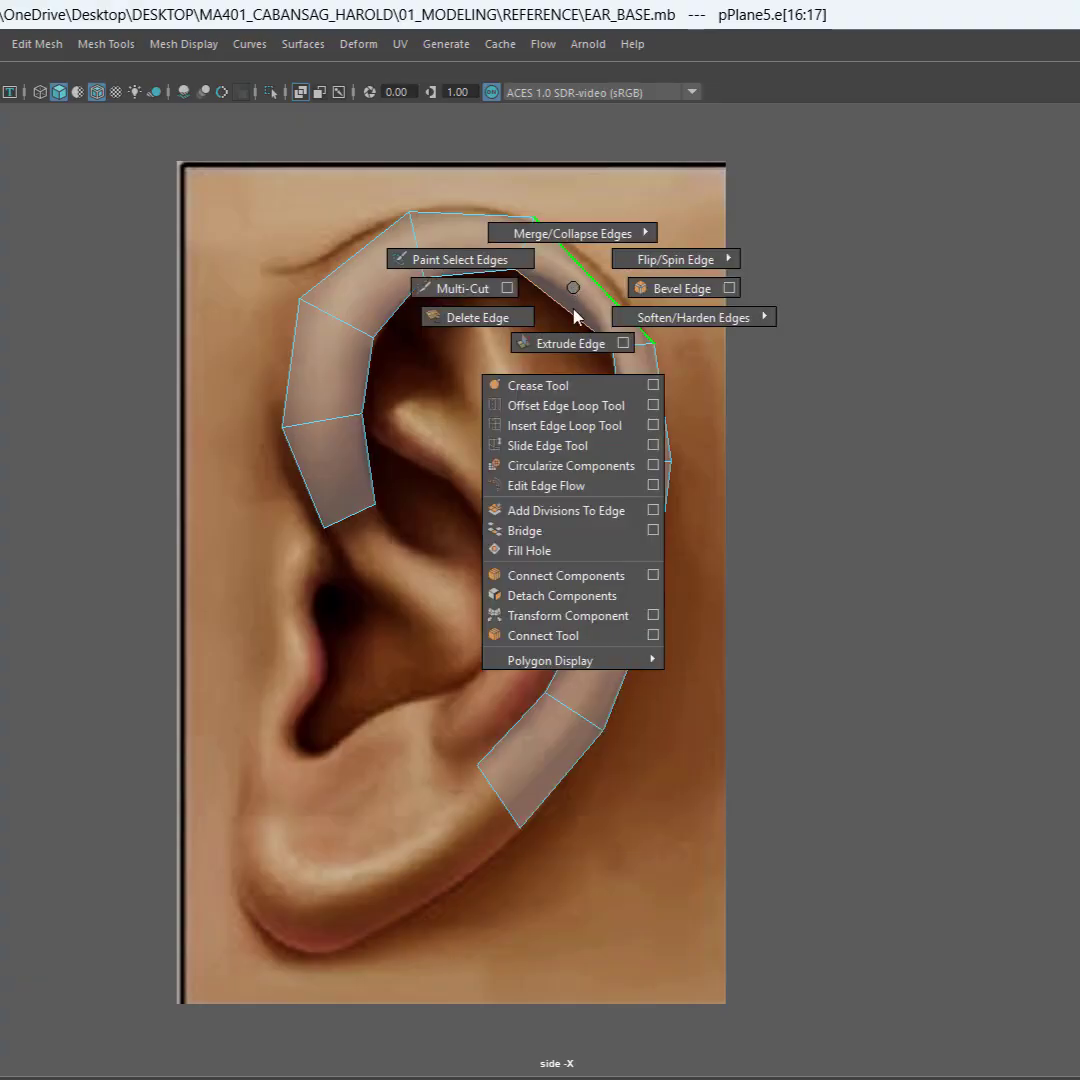
click(538, 635)
drag(622, 272, 555, 313)
shift+right_click(589, 292)
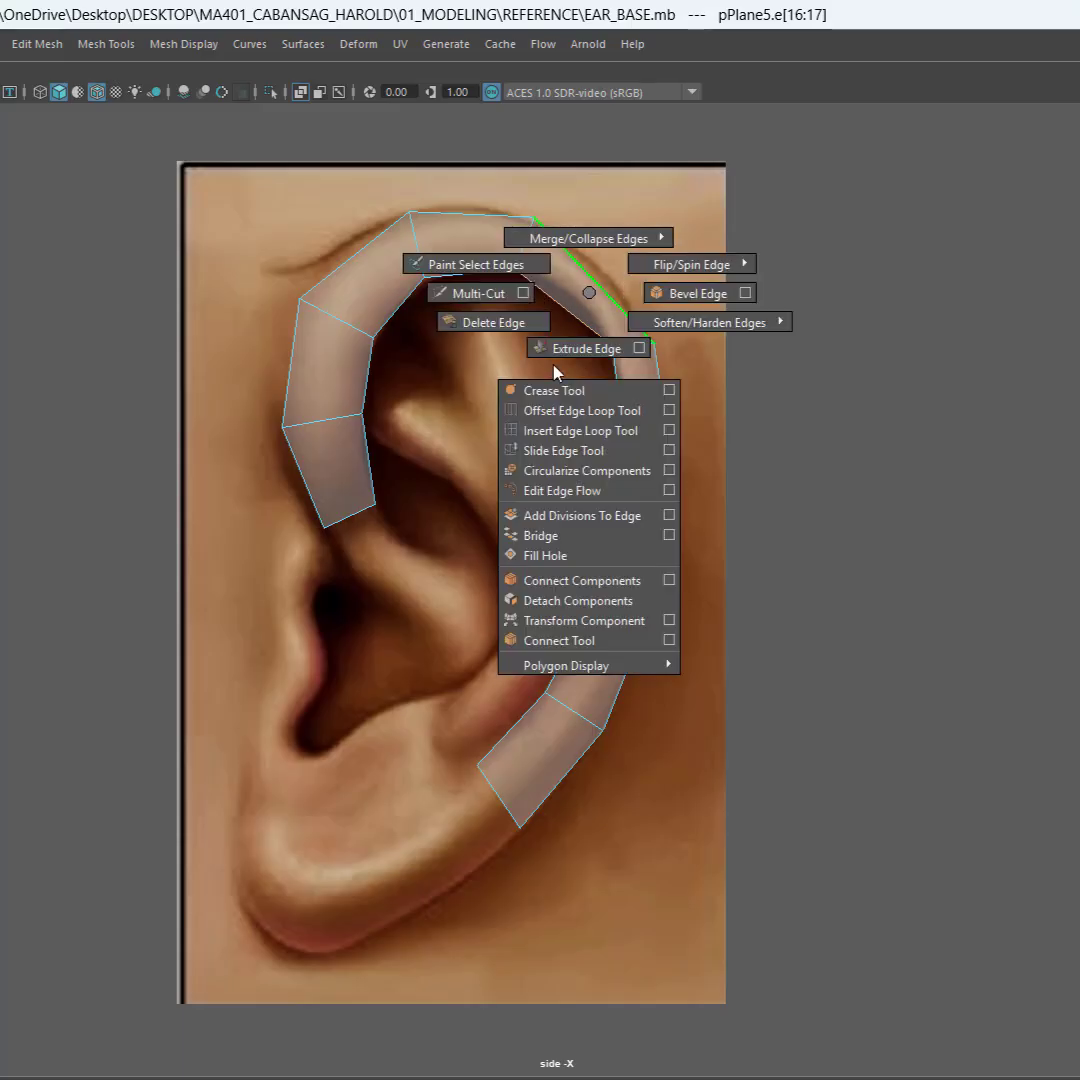
click(533, 643)
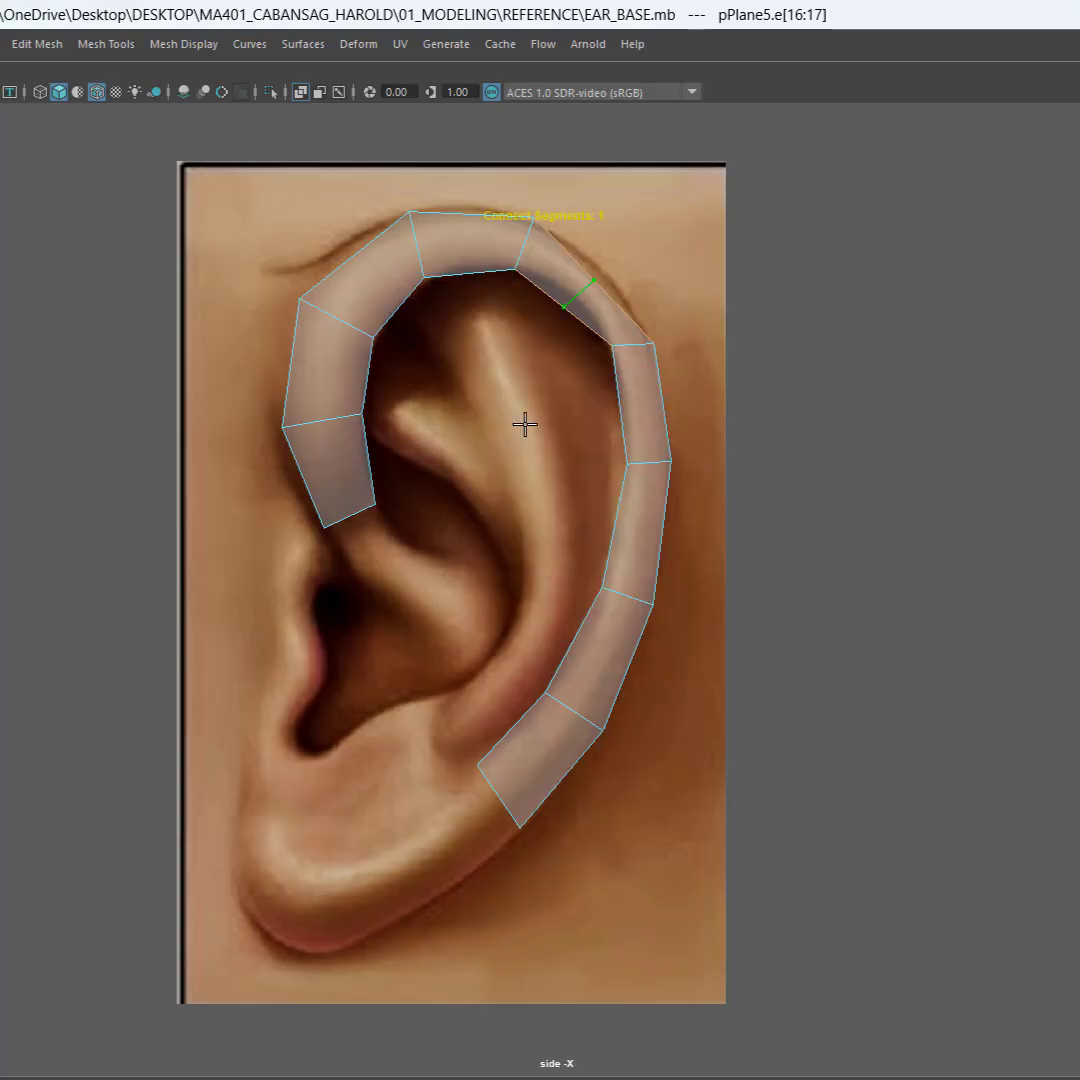
key(w)
scroll(620, 268, up, 4)
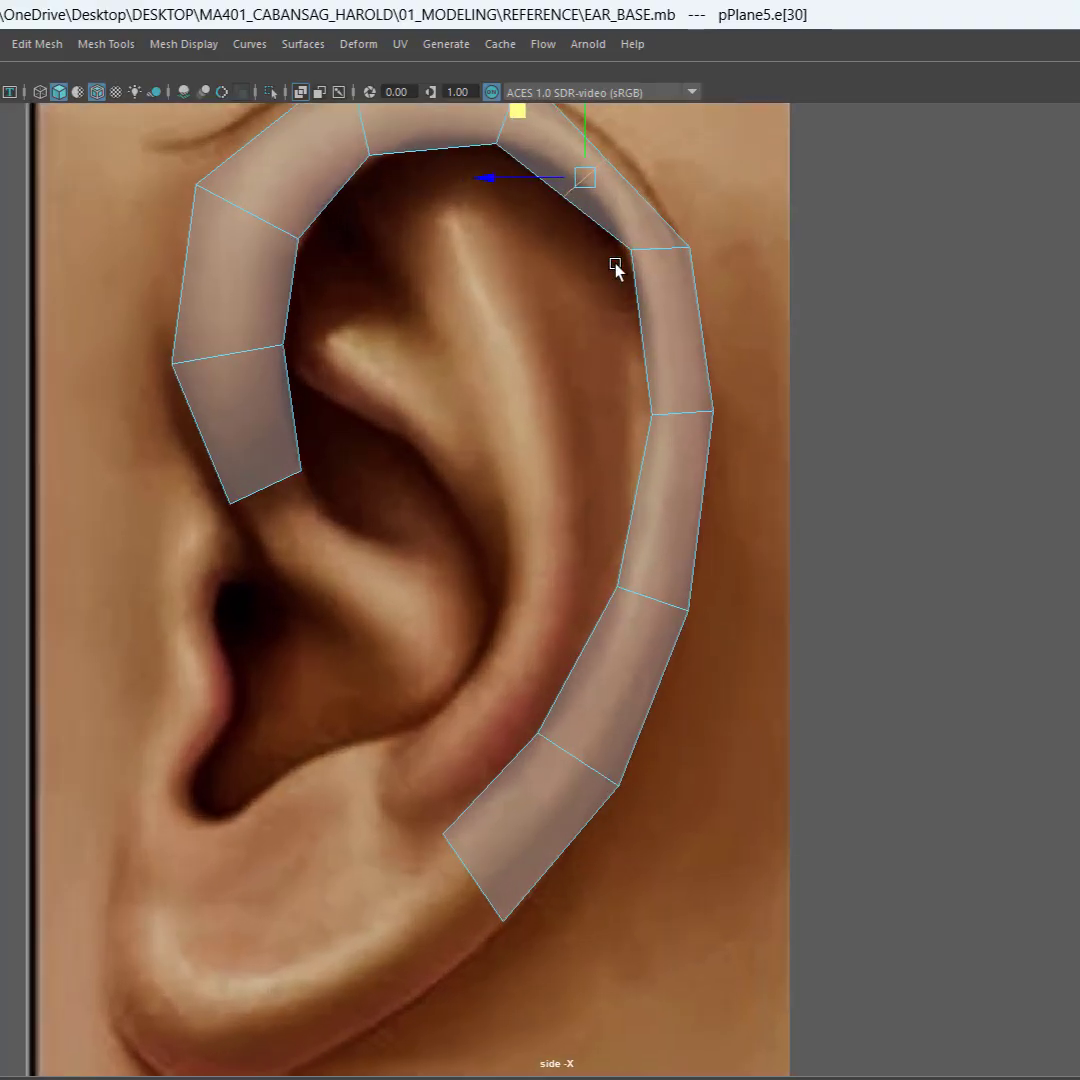
Step: Move the edge inserted in the upper rear bridge outward onto the helix contour
alt+middle_drag(557, 382, 485, 727)
scroll(525, 461, up, 3)
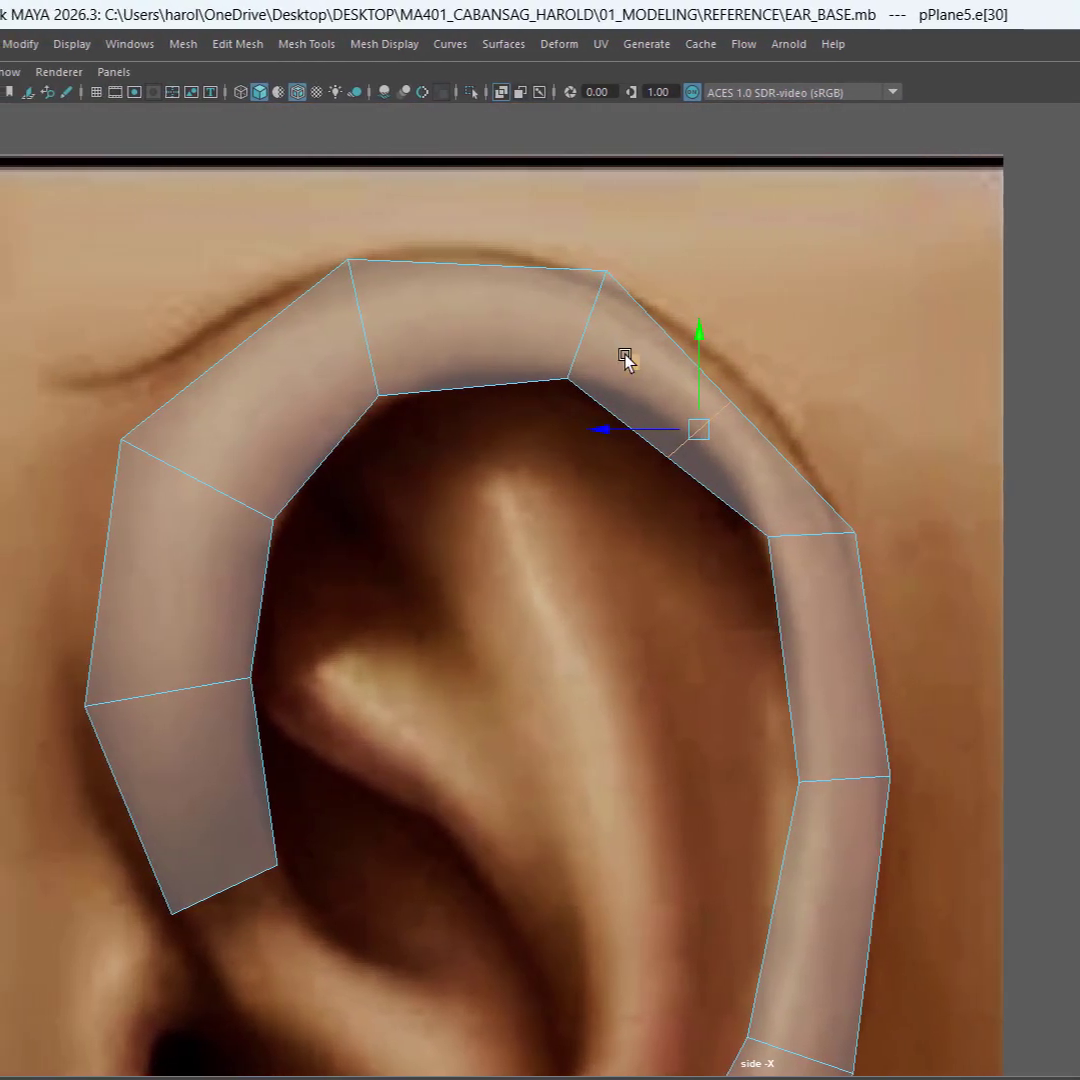
drag(430, 360, 454, 340)
drag(648, 336, 648, 338)
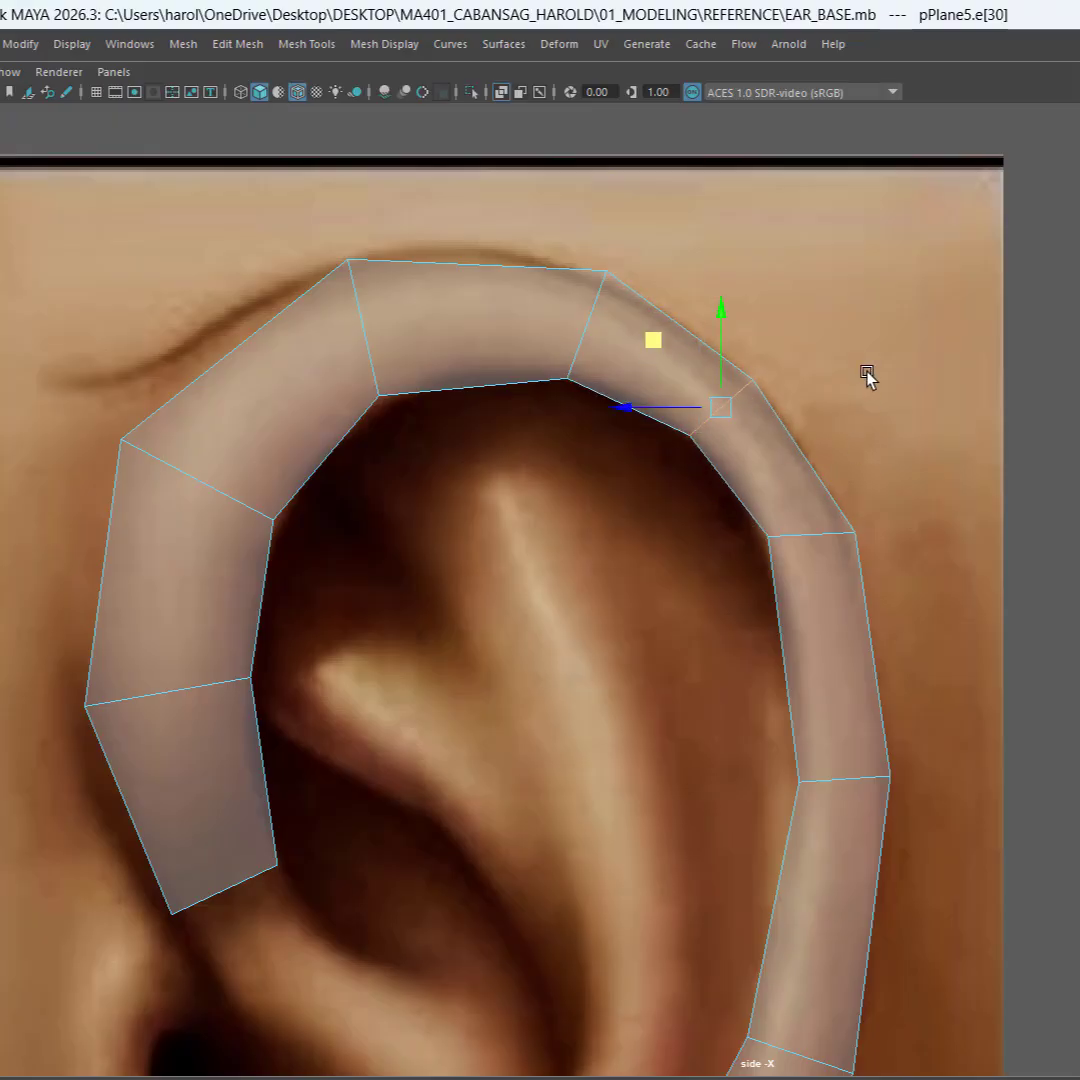
Step: Fine-tune the outer top-rear vertex and the inner vertex of the new upper rear edge to fit the helix, and return to object mode
right_click(766, 424)
right_drag(767, 425, 728, 421)
drag(848, 333, 732, 404)
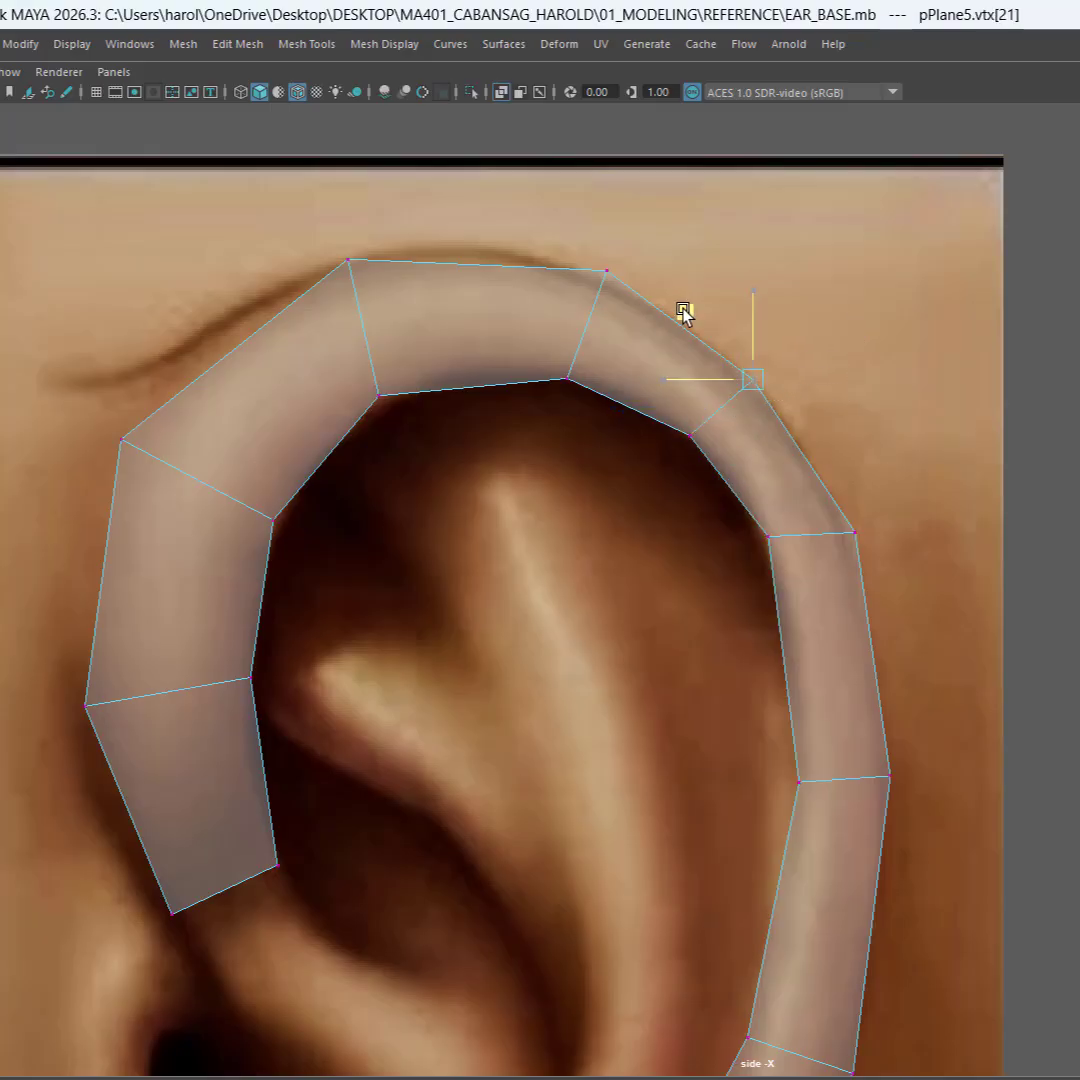
click(718, 434)
click(575, 262)
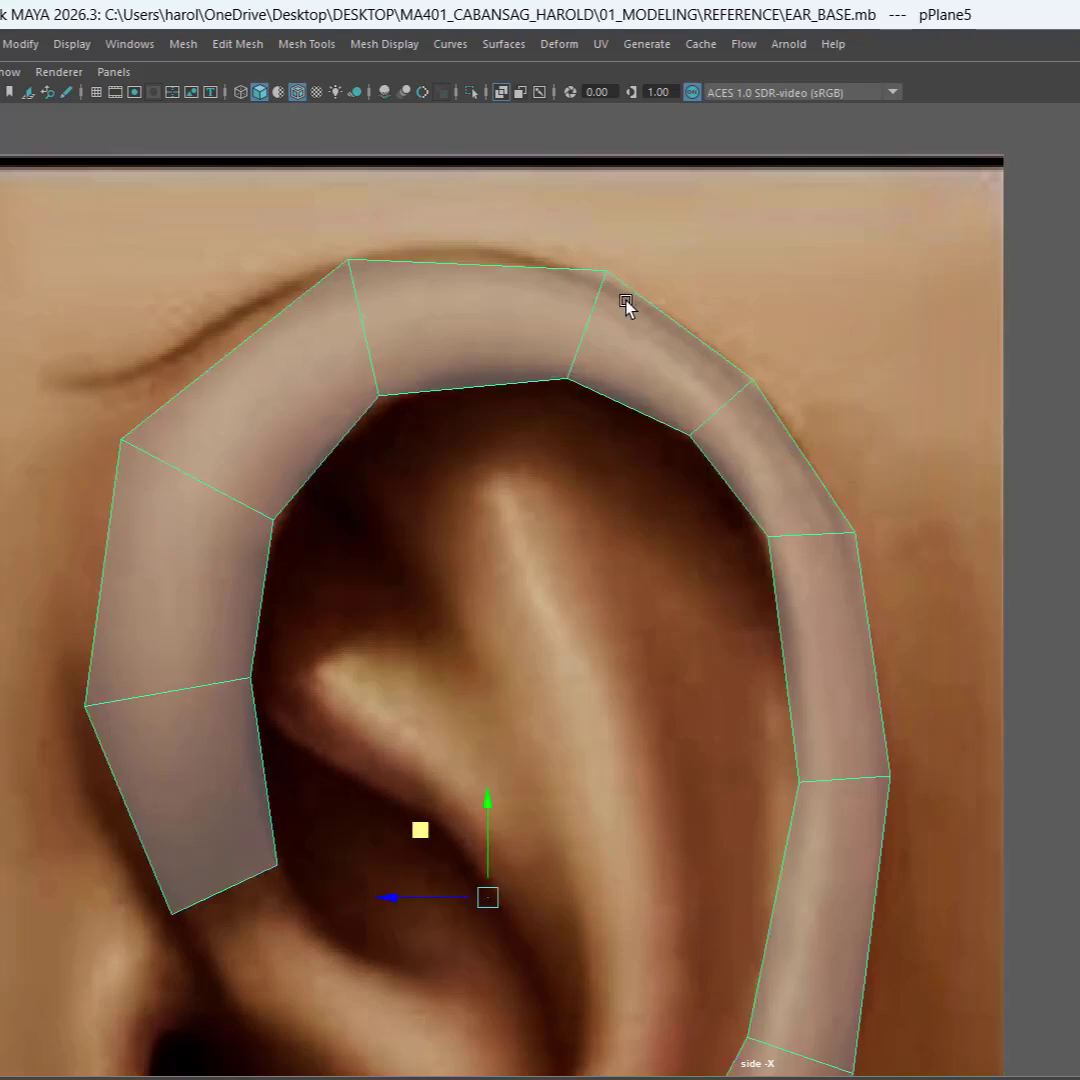
right_drag(626, 305, 545, 311)
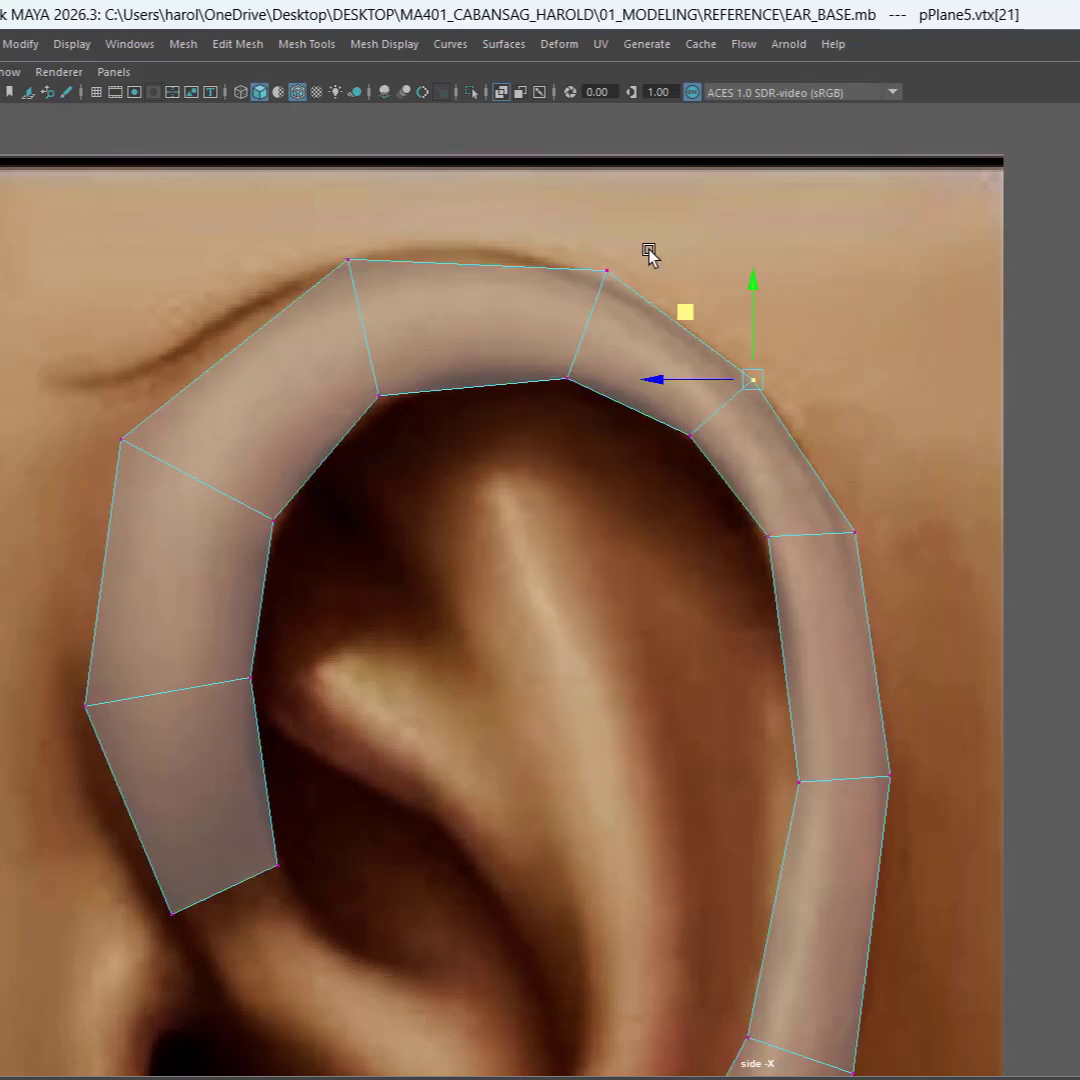
drag(647, 249, 574, 300)
drag(529, 202, 517, 207)
click(688, 437)
drag(622, 369, 629, 380)
click(585, 548)
scroll(585, 548, down, 5)
click(722, 520)
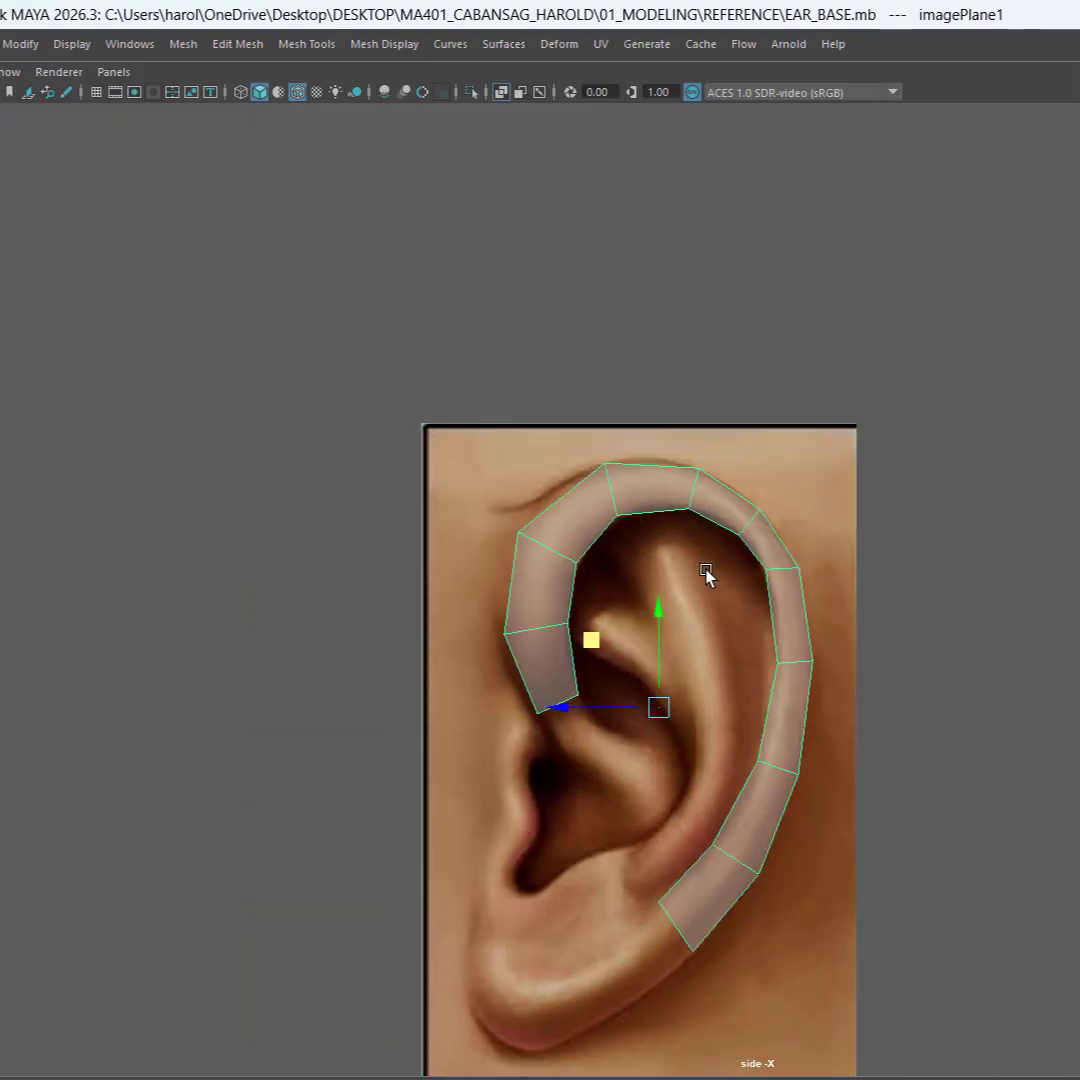
Step: Duplicate the three lowest faces of the rear helix strip
alt+middle_drag(800, 571, 1035, 347)
scroll(895, 458, up, 3)
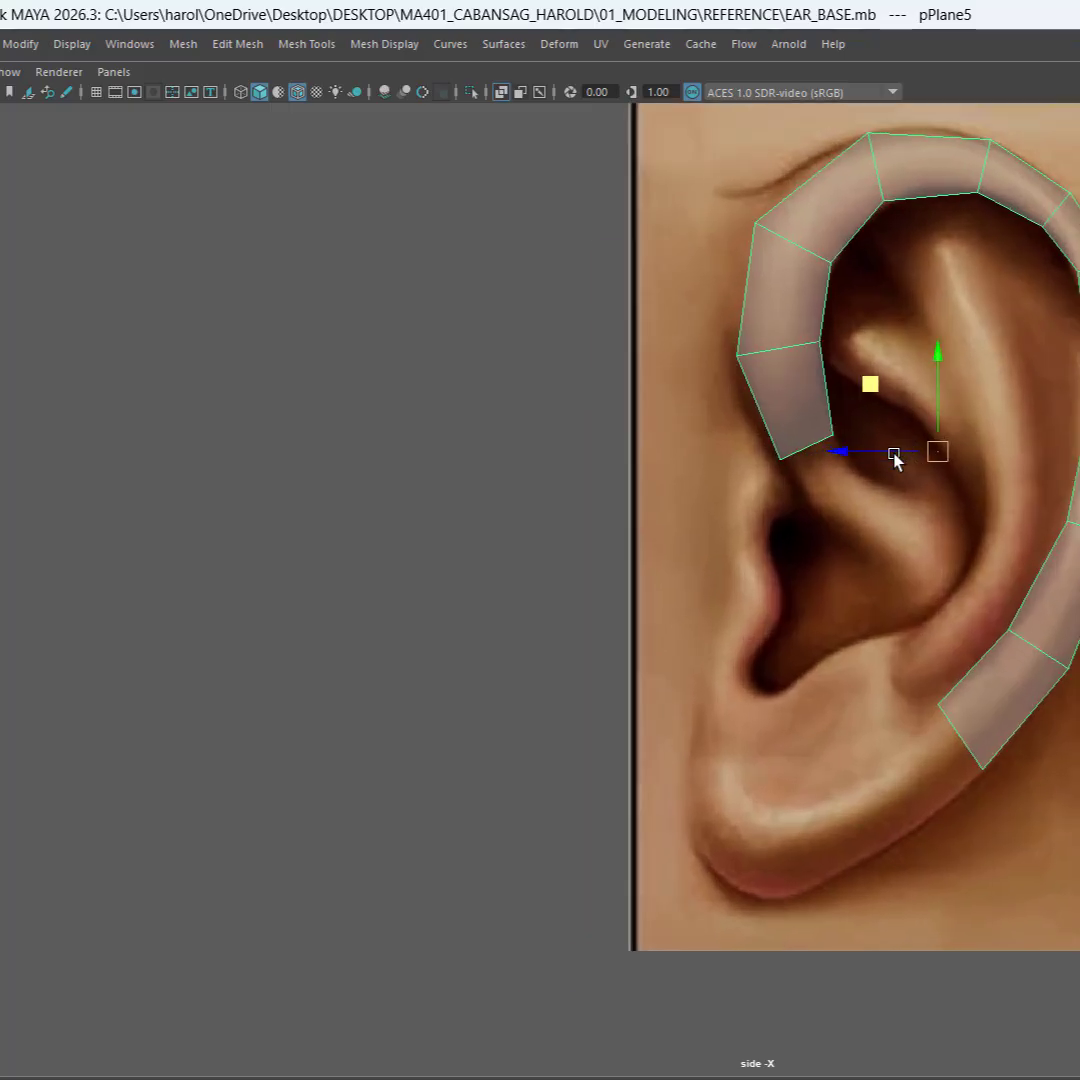
alt+middle_drag(945, 489, 880, 492)
scroll(870, 420, up, 2)
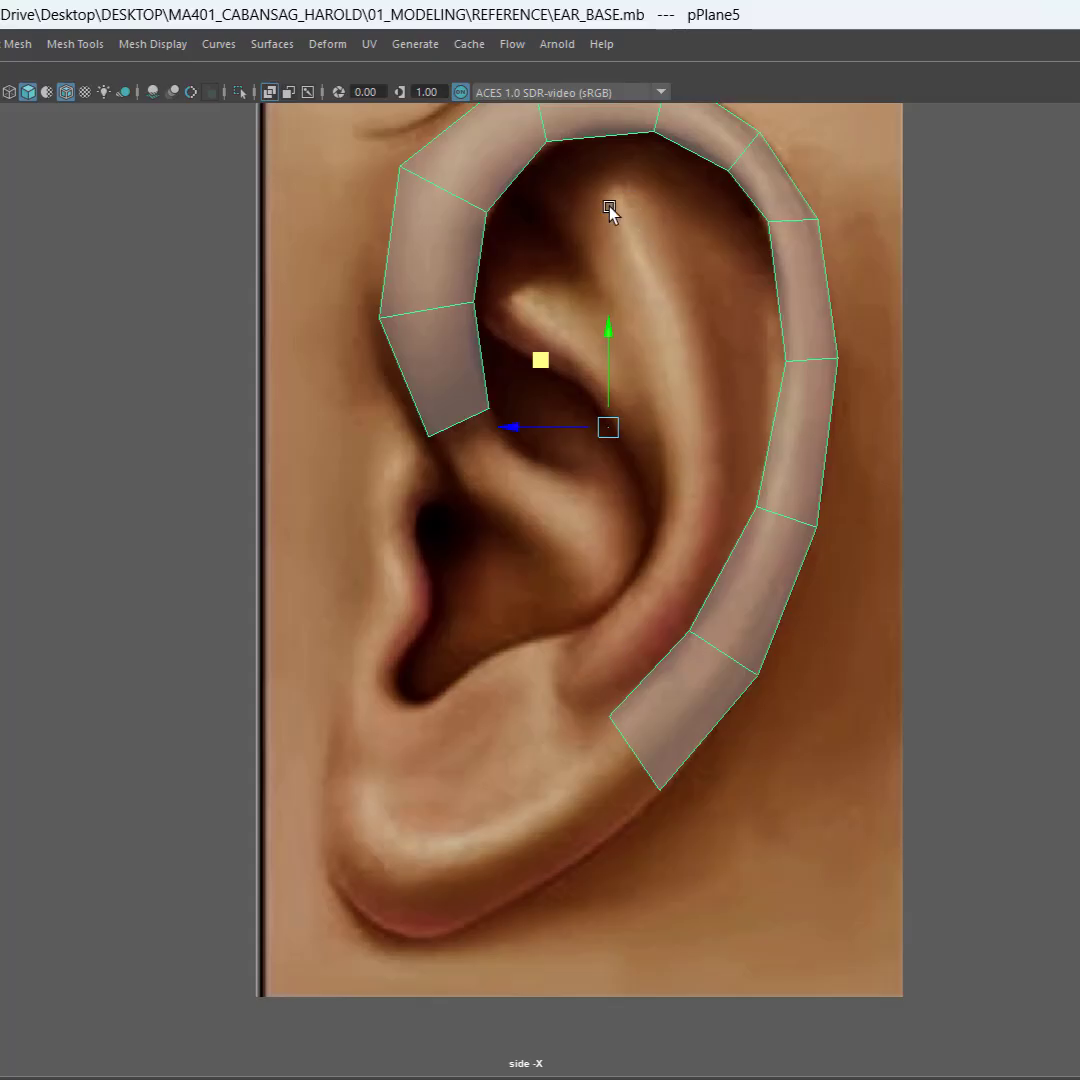
key(ctrl)
click(1040, 430)
click(811, 345)
right_click(811, 345)
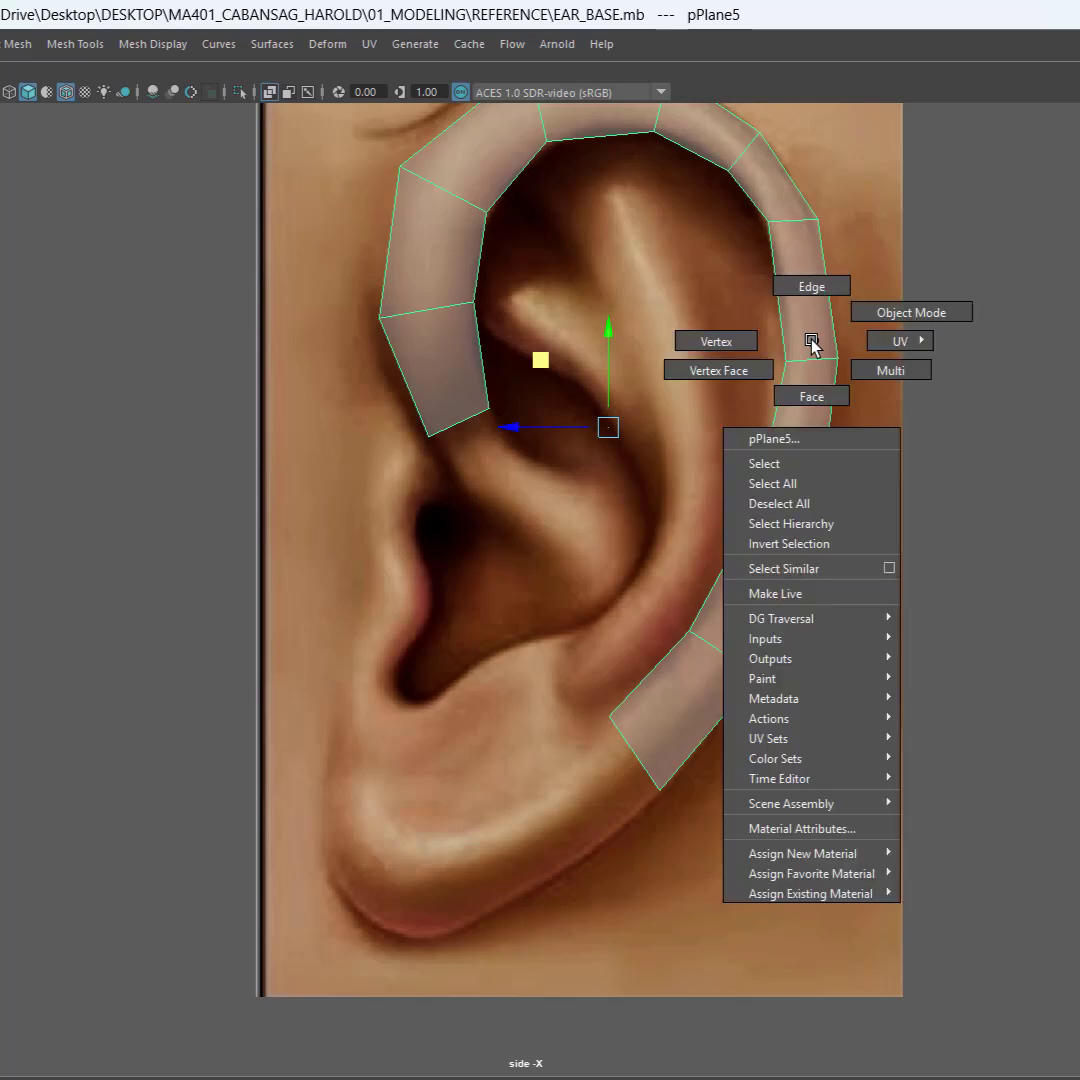
click(818, 396)
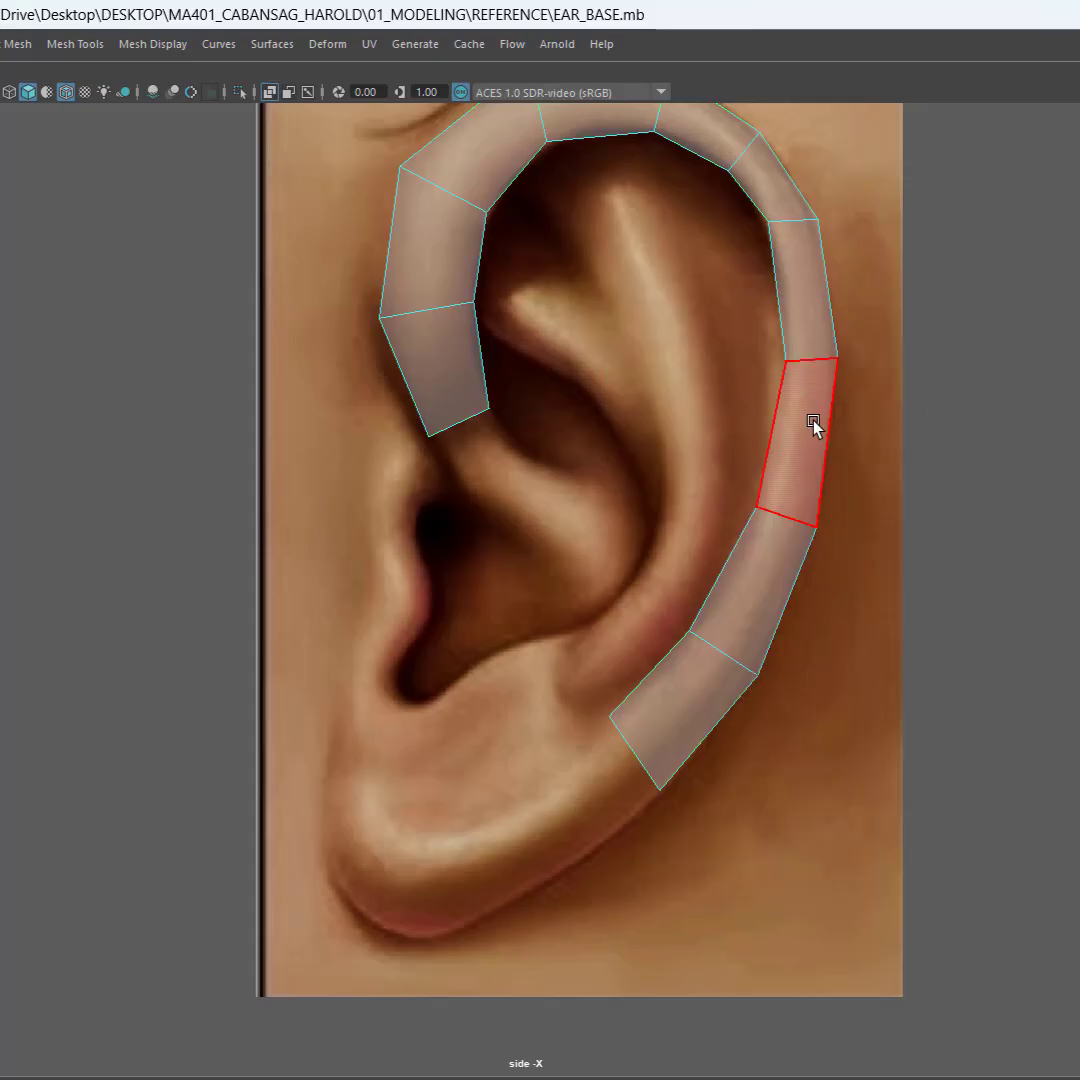
click(814, 426)
shift+click(752, 585)
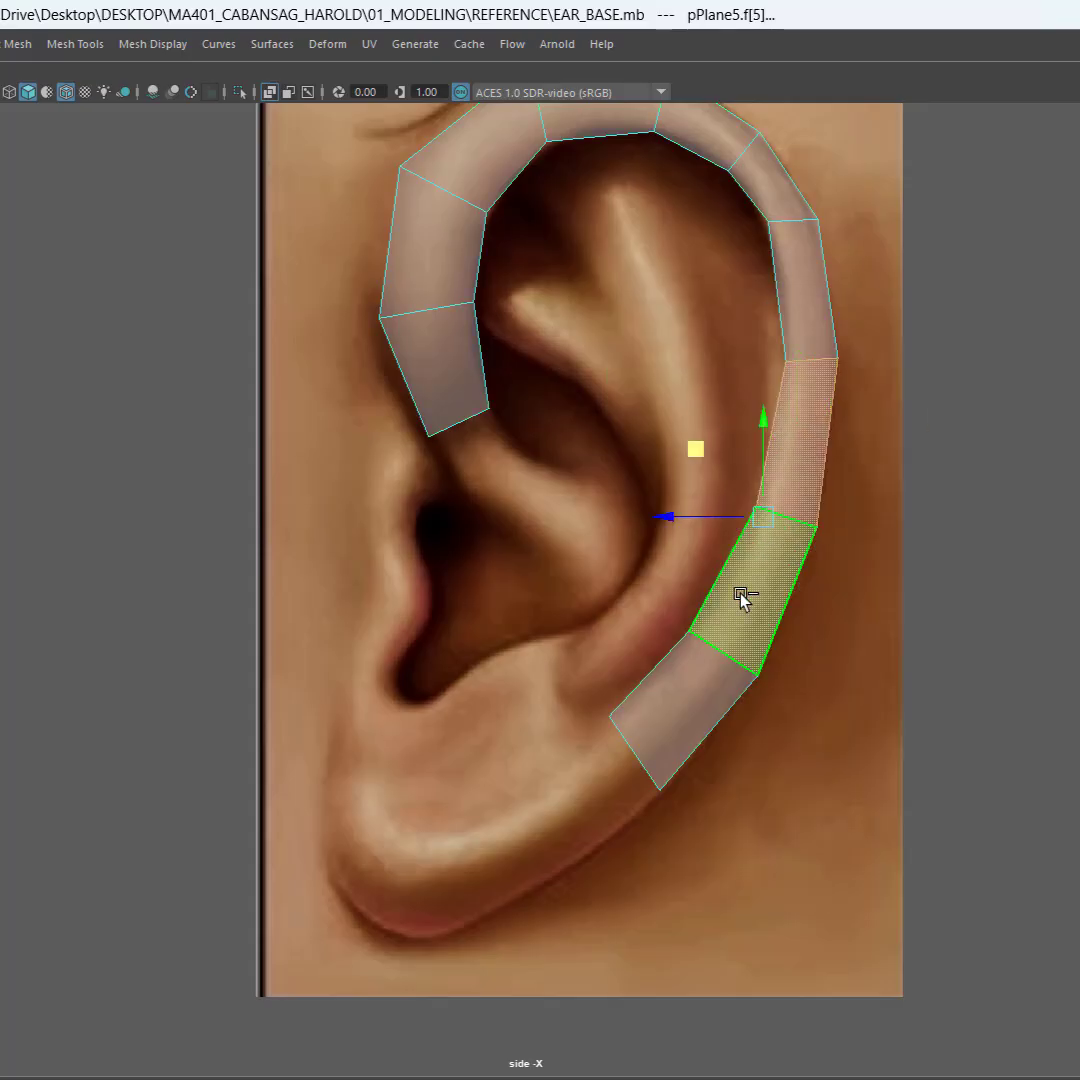
shift+click(683, 678)
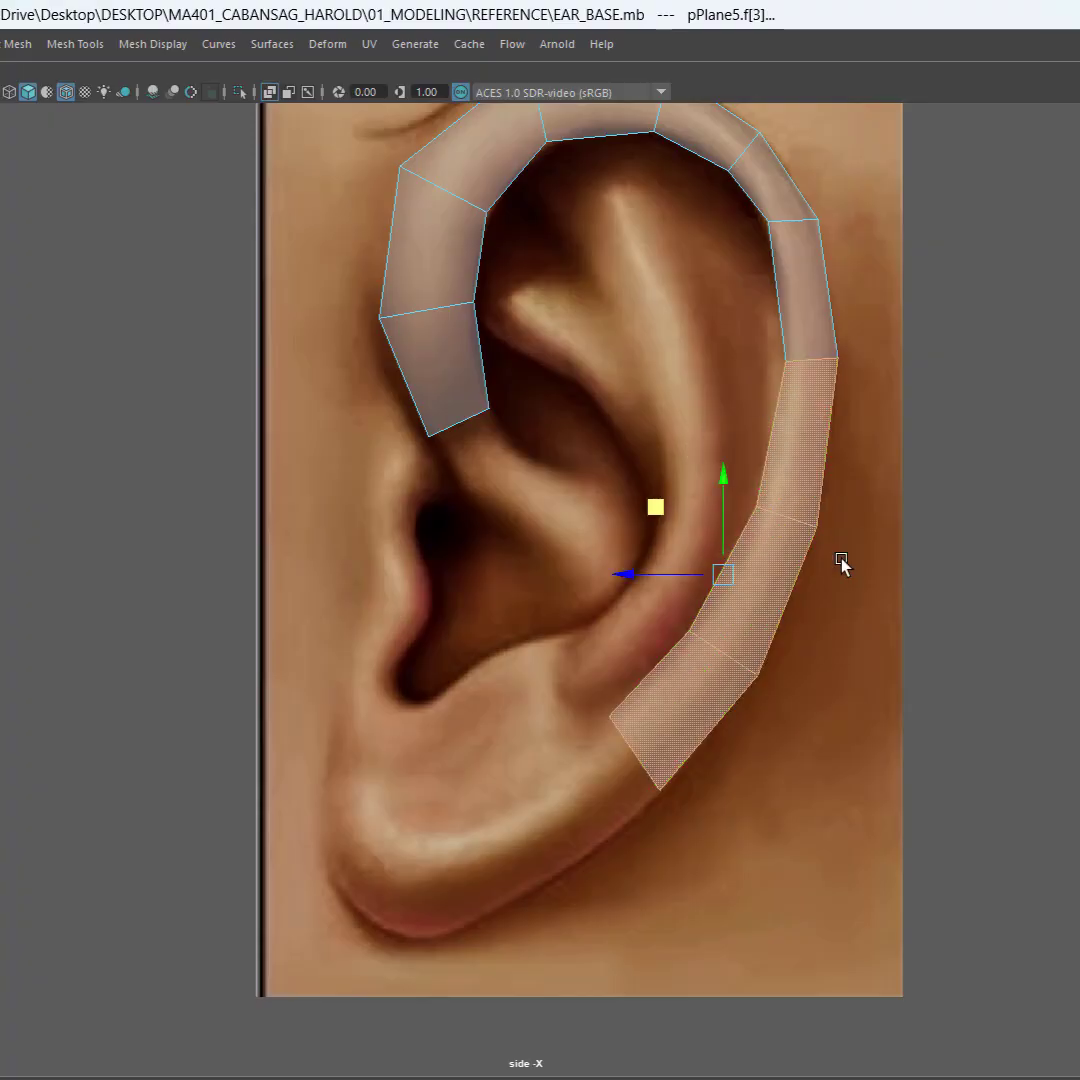
click(12, 46)
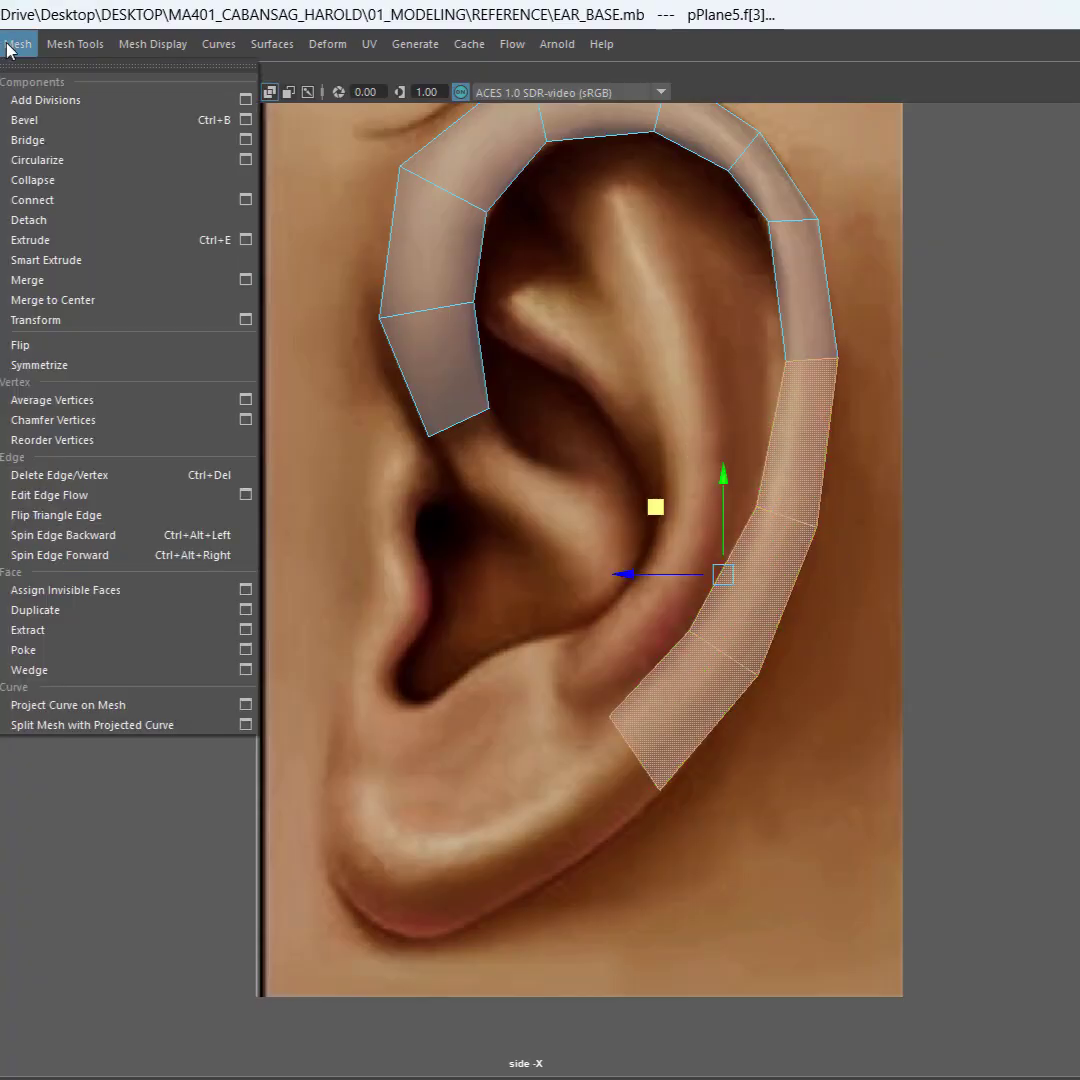
click(82, 617)
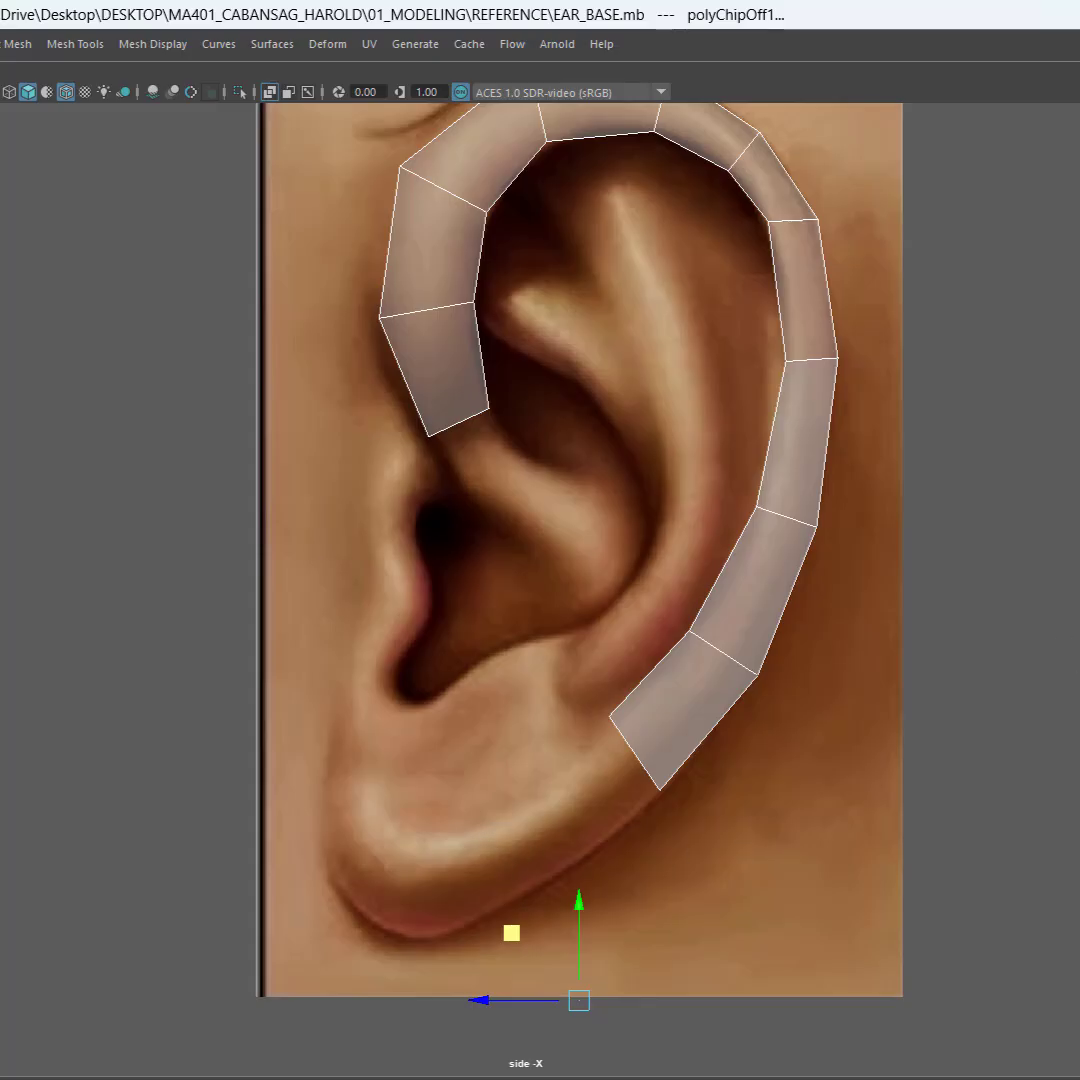
Step: Recenter the move manipulator on the duplicated faces through the tool settings and return the viewport to full screen
key(ctrl+space)
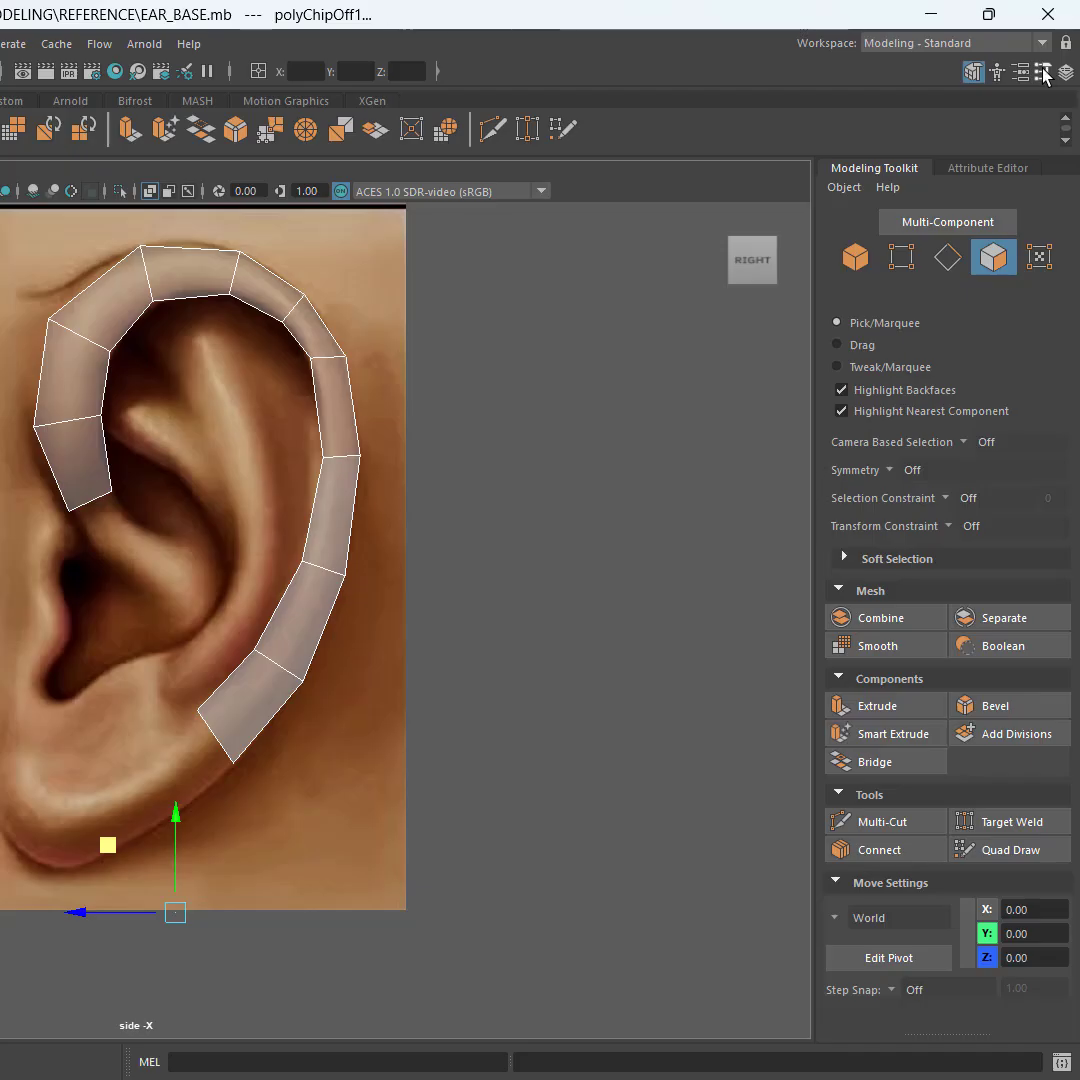
click(1043, 73)
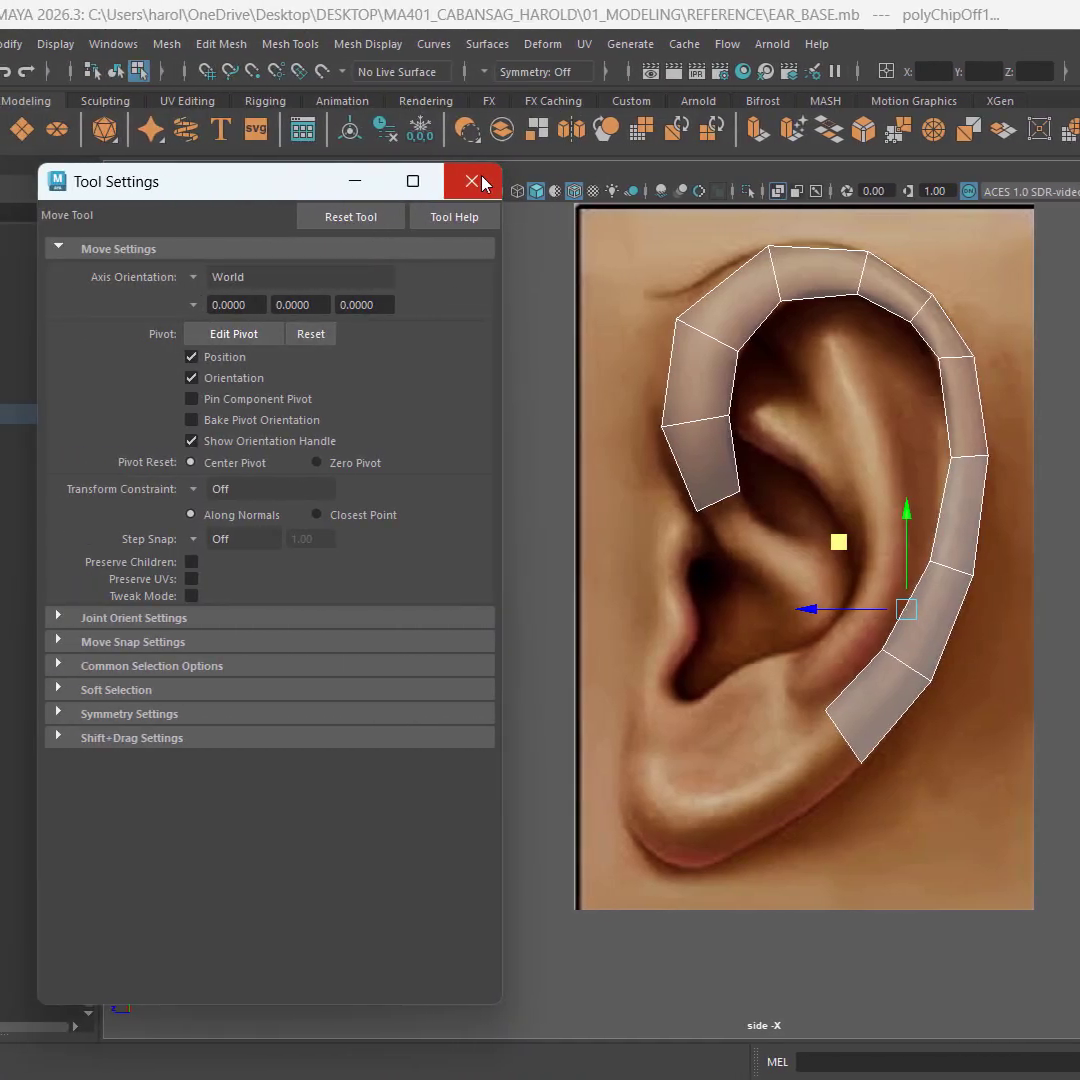
click(481, 182)
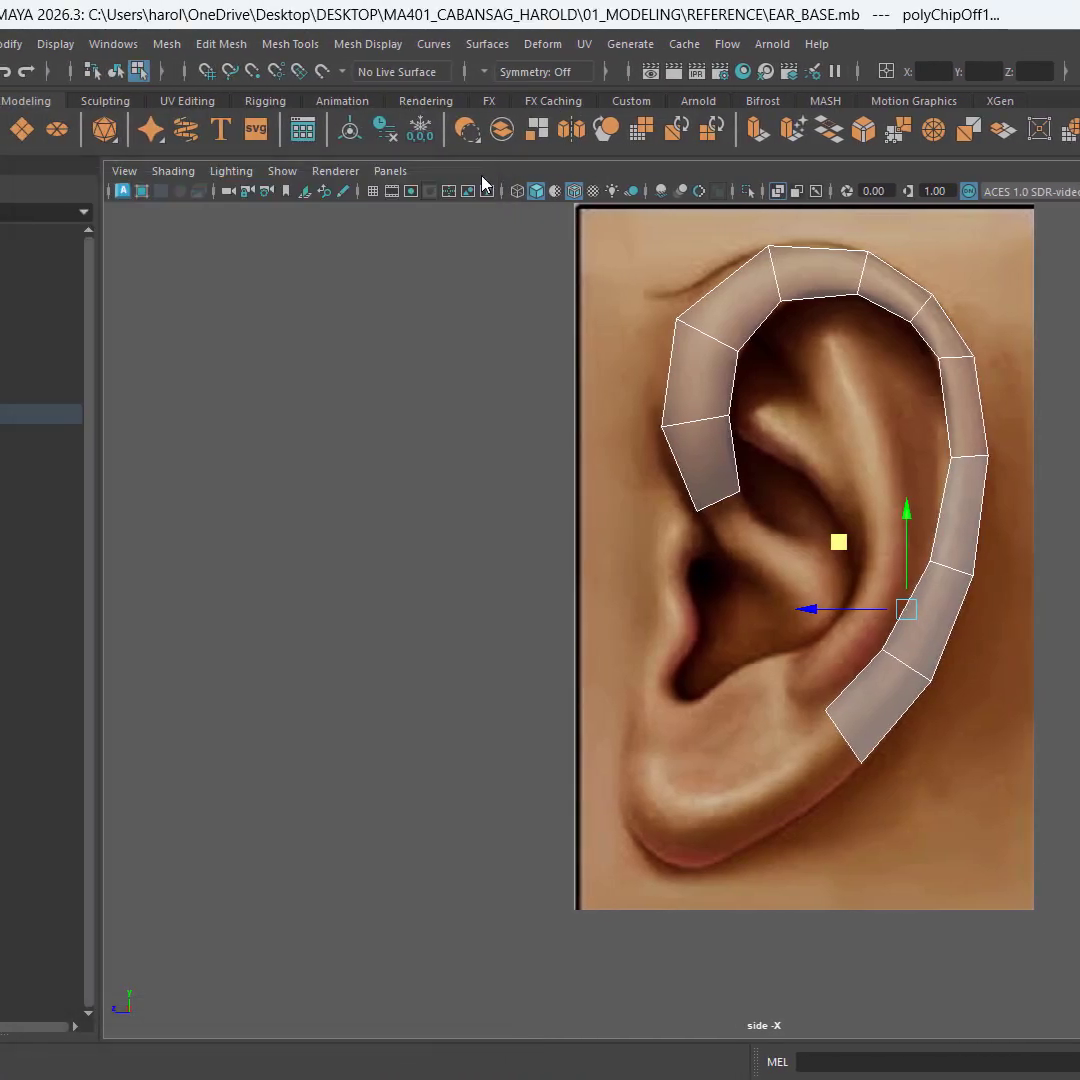
key(ctrl+space)
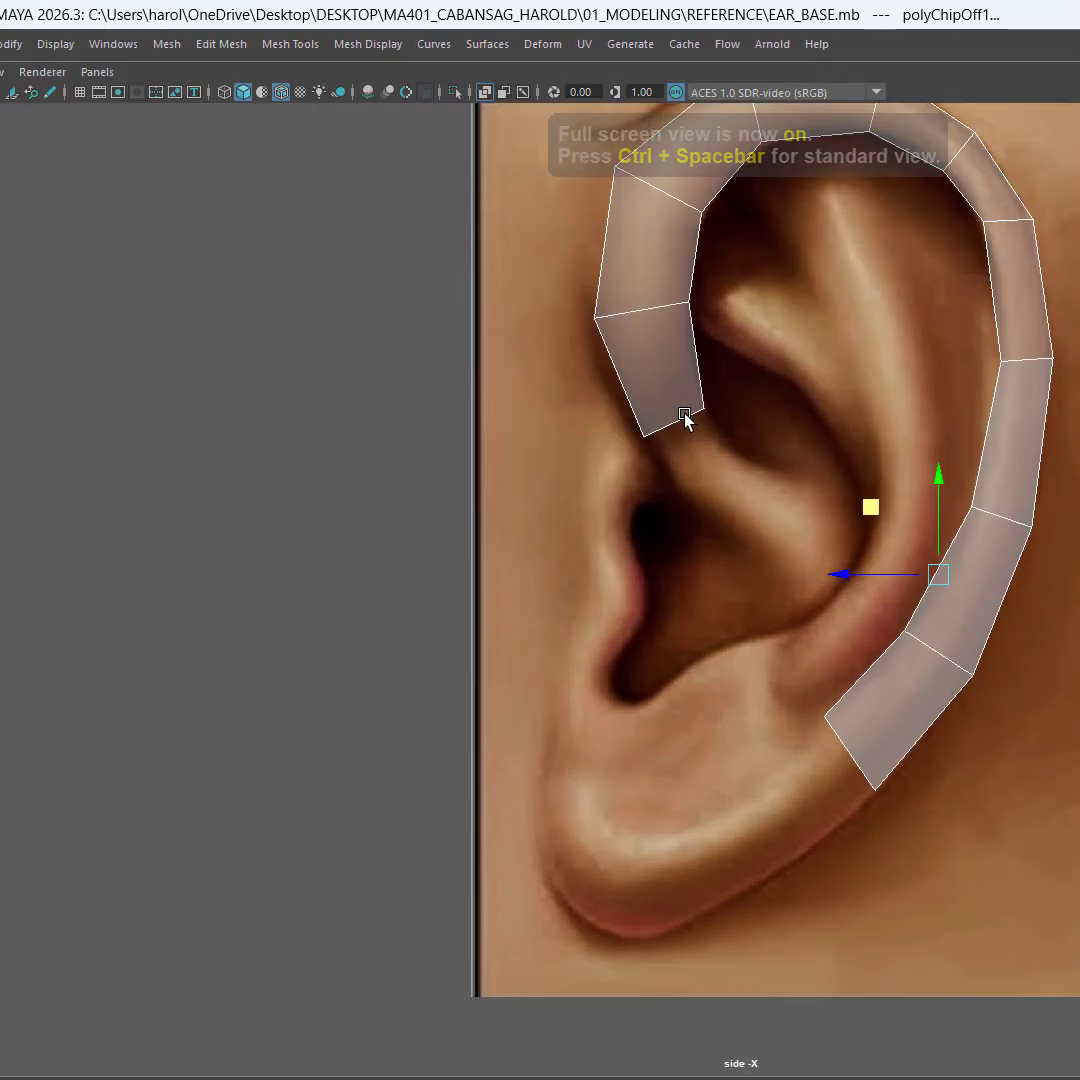
drag(873, 506, 811, 473)
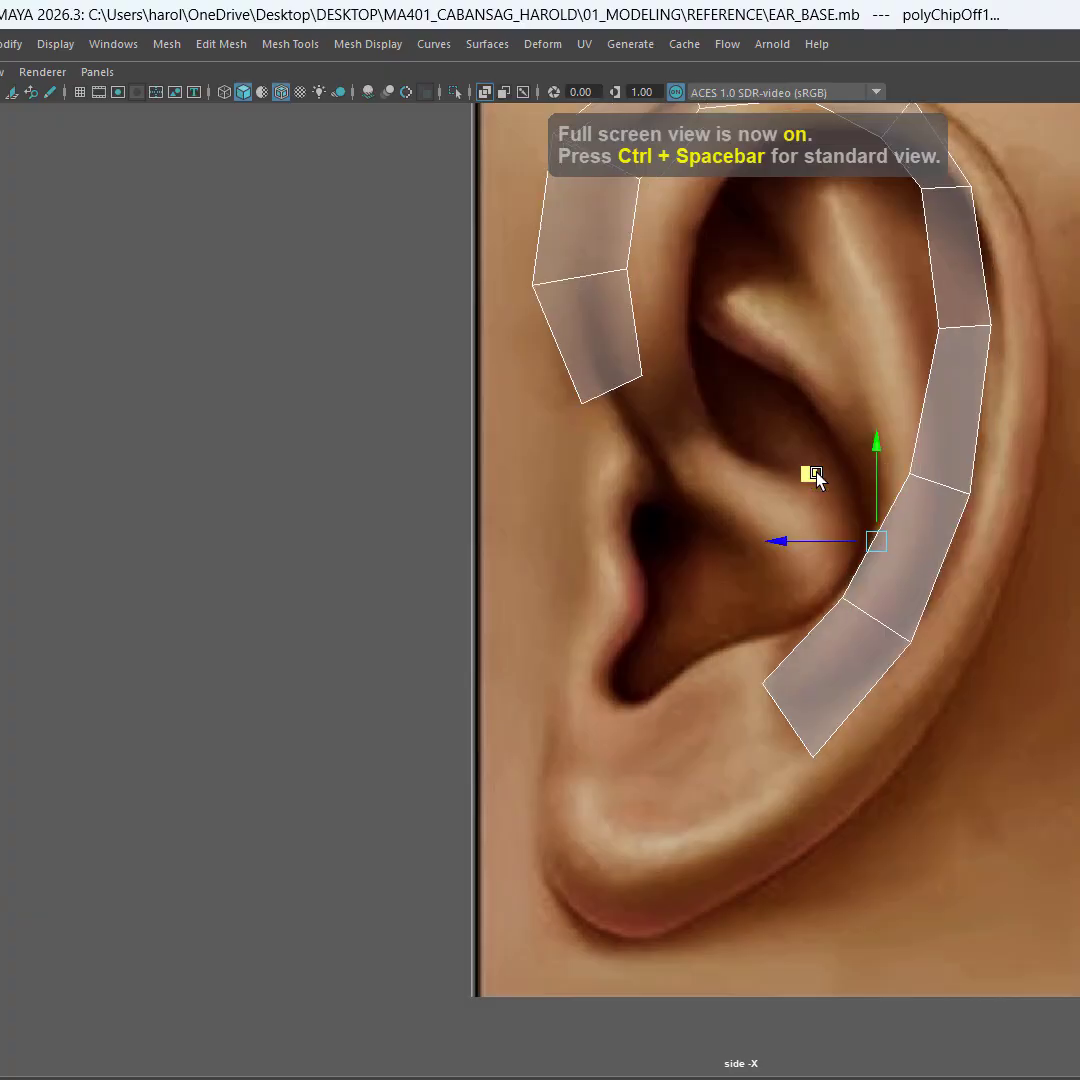
key(ctrl+z)
click(744, 480)
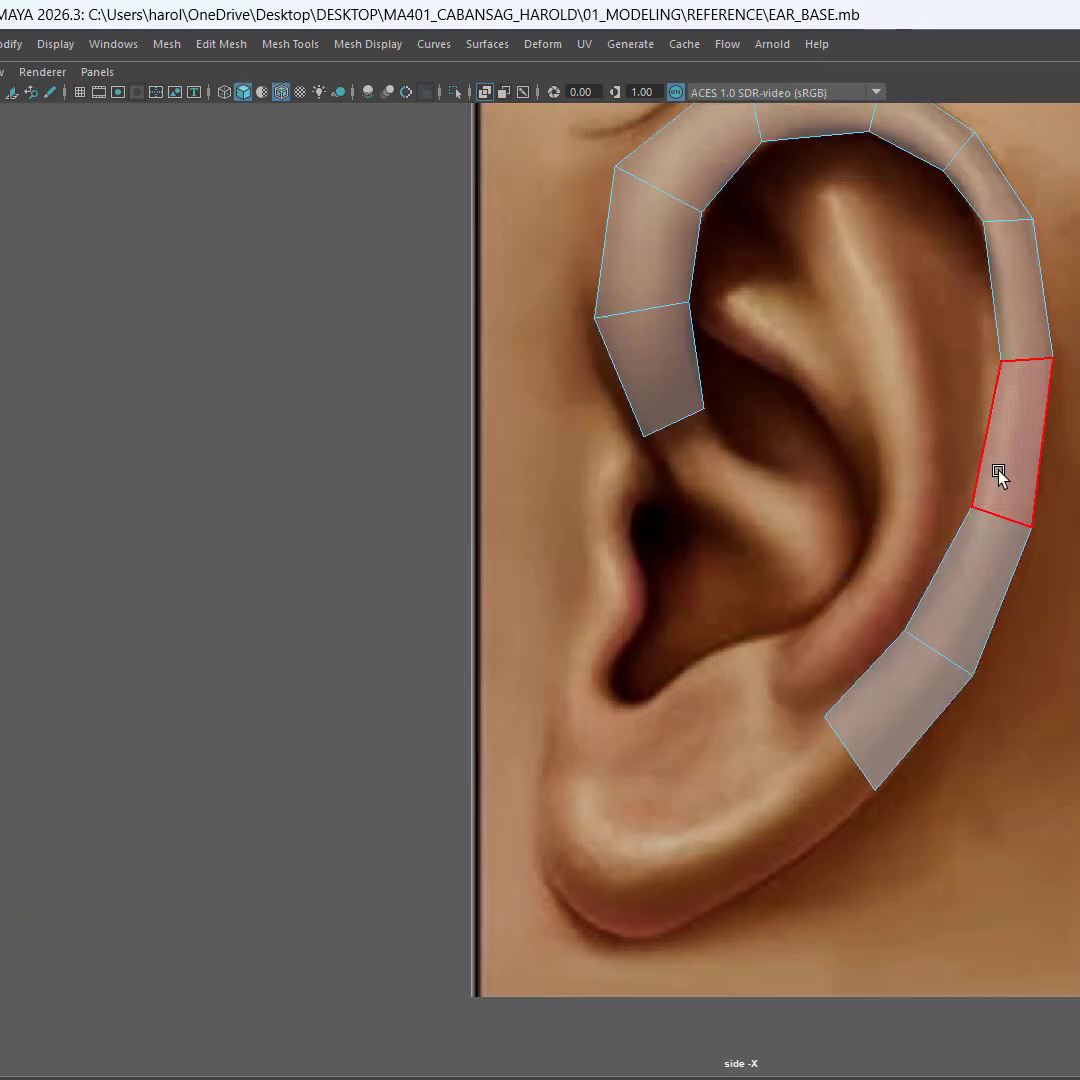
Step: Select only the duplicated strip in object mode and move it inward off the helix toward the antihelix
click(1003, 473)
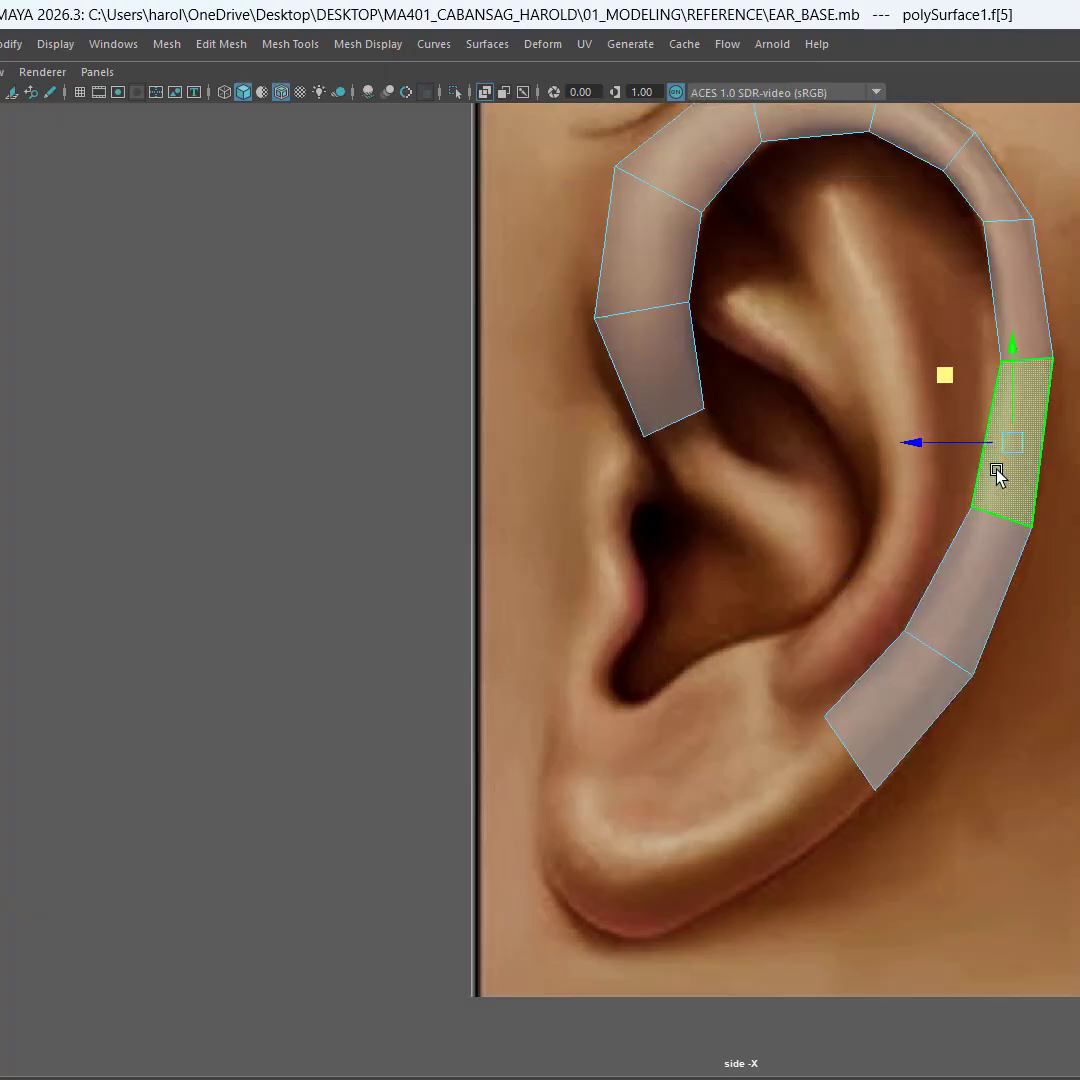
right_drag(997, 473, 1049, 447)
click(1076, 440)
click(1015, 485)
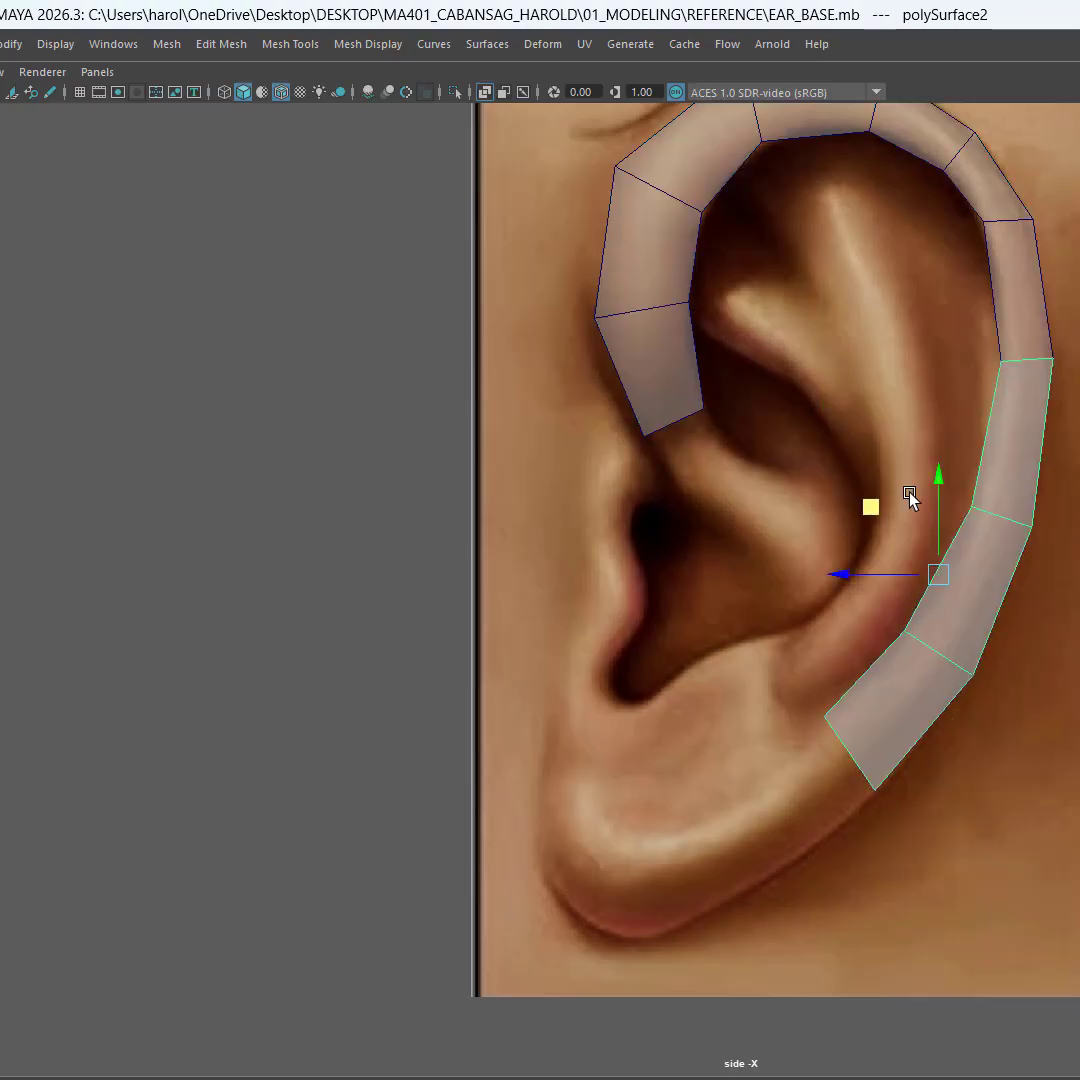
shift+middle_drag(864, 507, 797, 427)
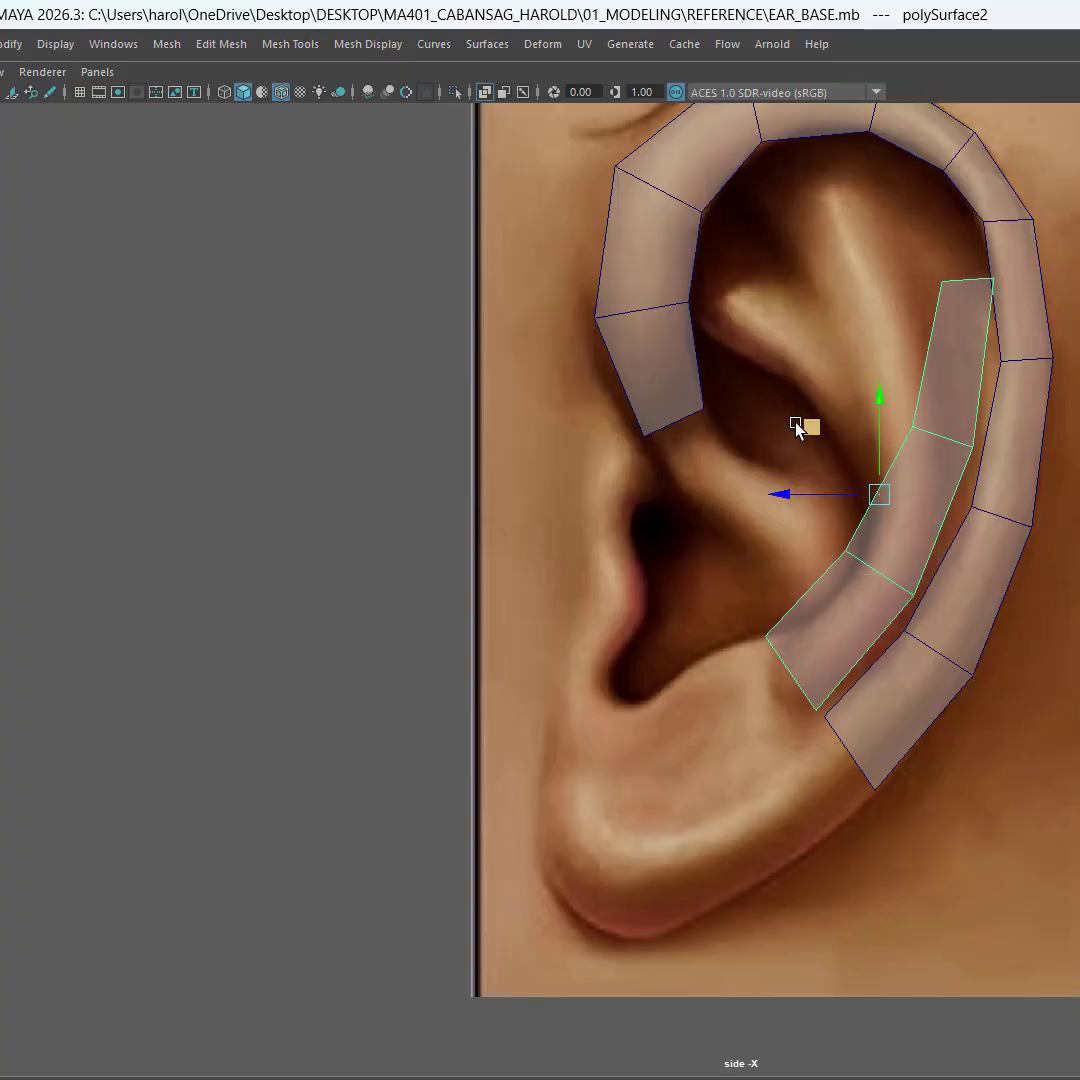
Step: Move the duplicated strip's top two vertices to the upper end of the antihelix ridge
scroll(895, 425, up, 4)
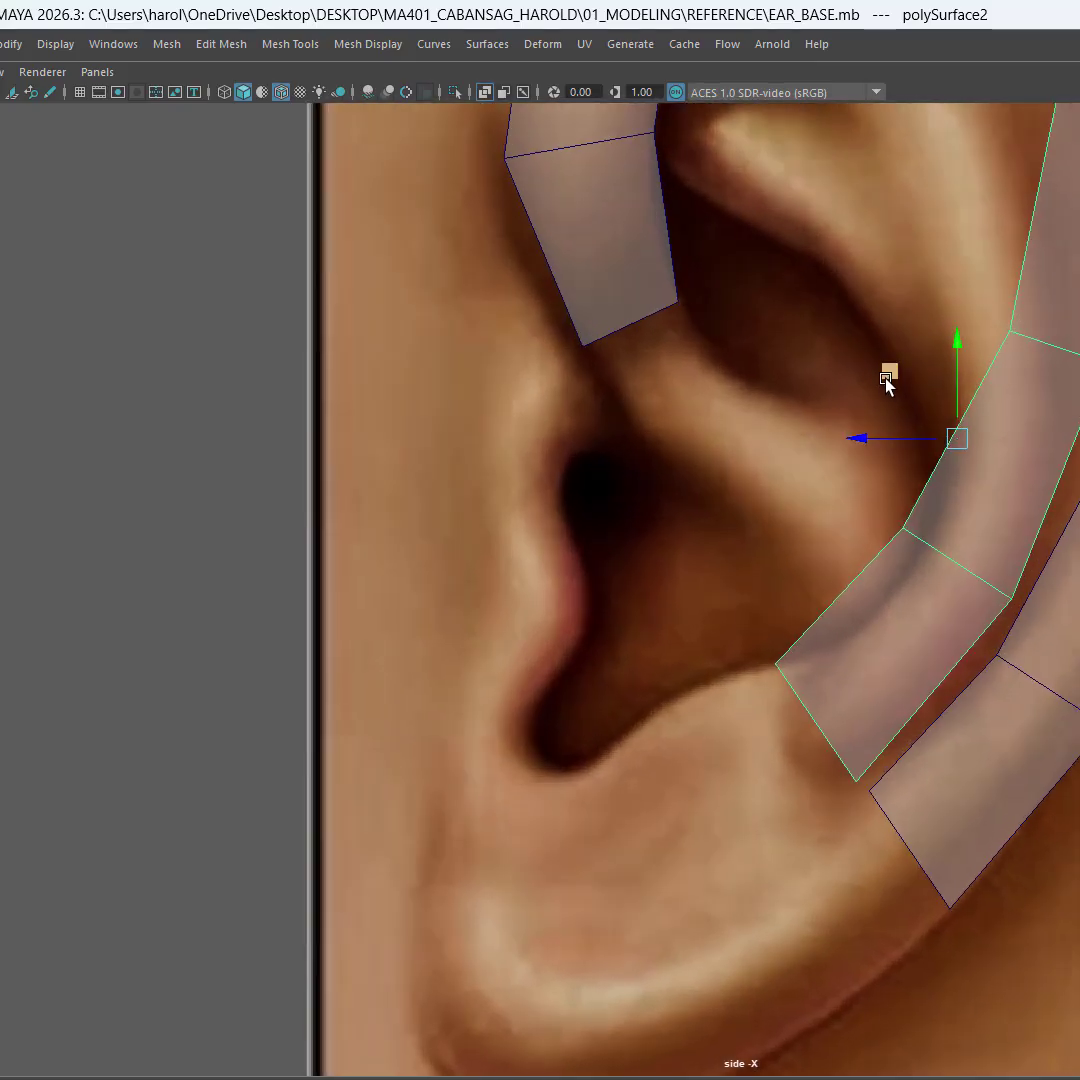
alt+right_drag(885, 379, 844, 400)
alt+middle_drag(844, 400, 814, 574)
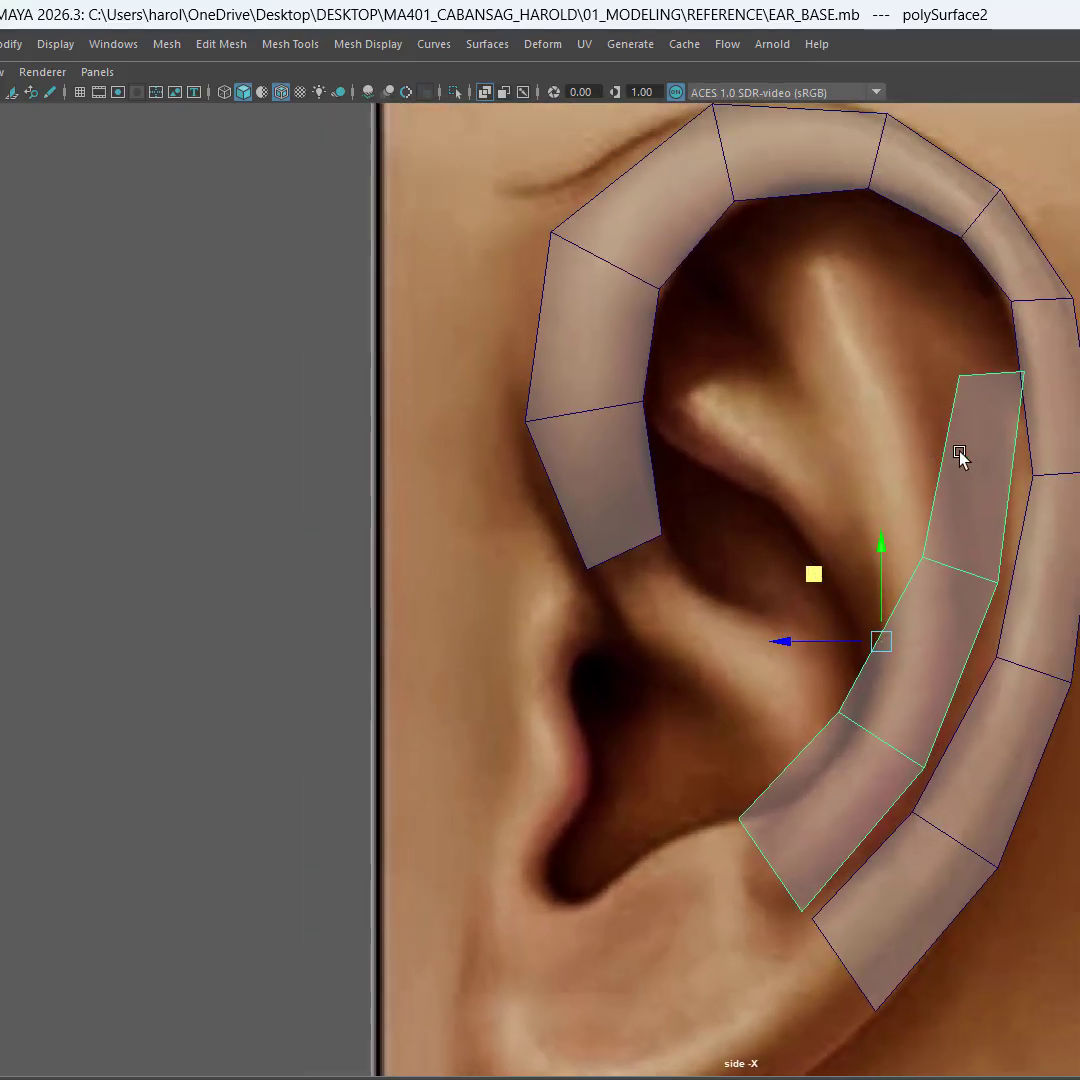
click(977, 450)
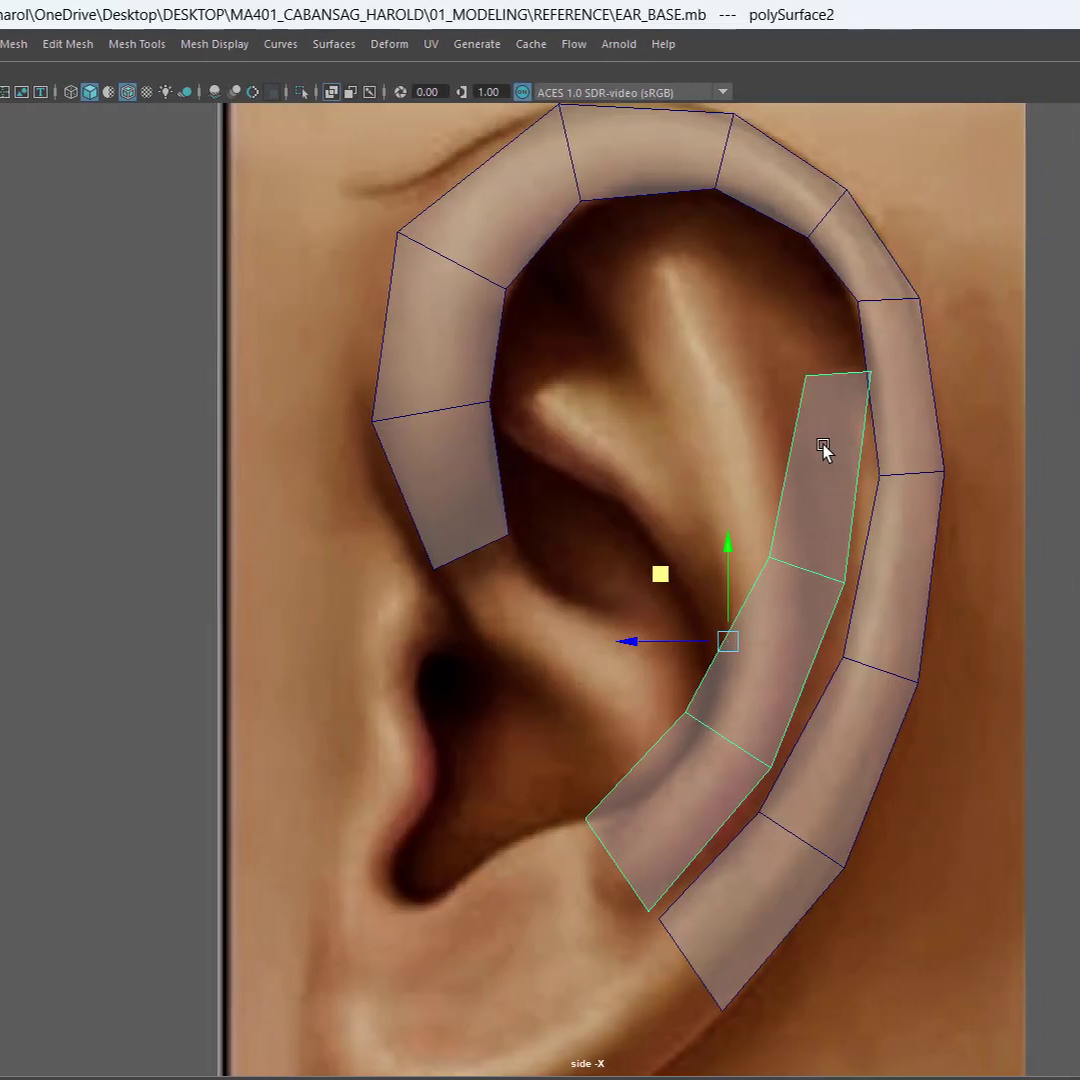
right_click(972, 450)
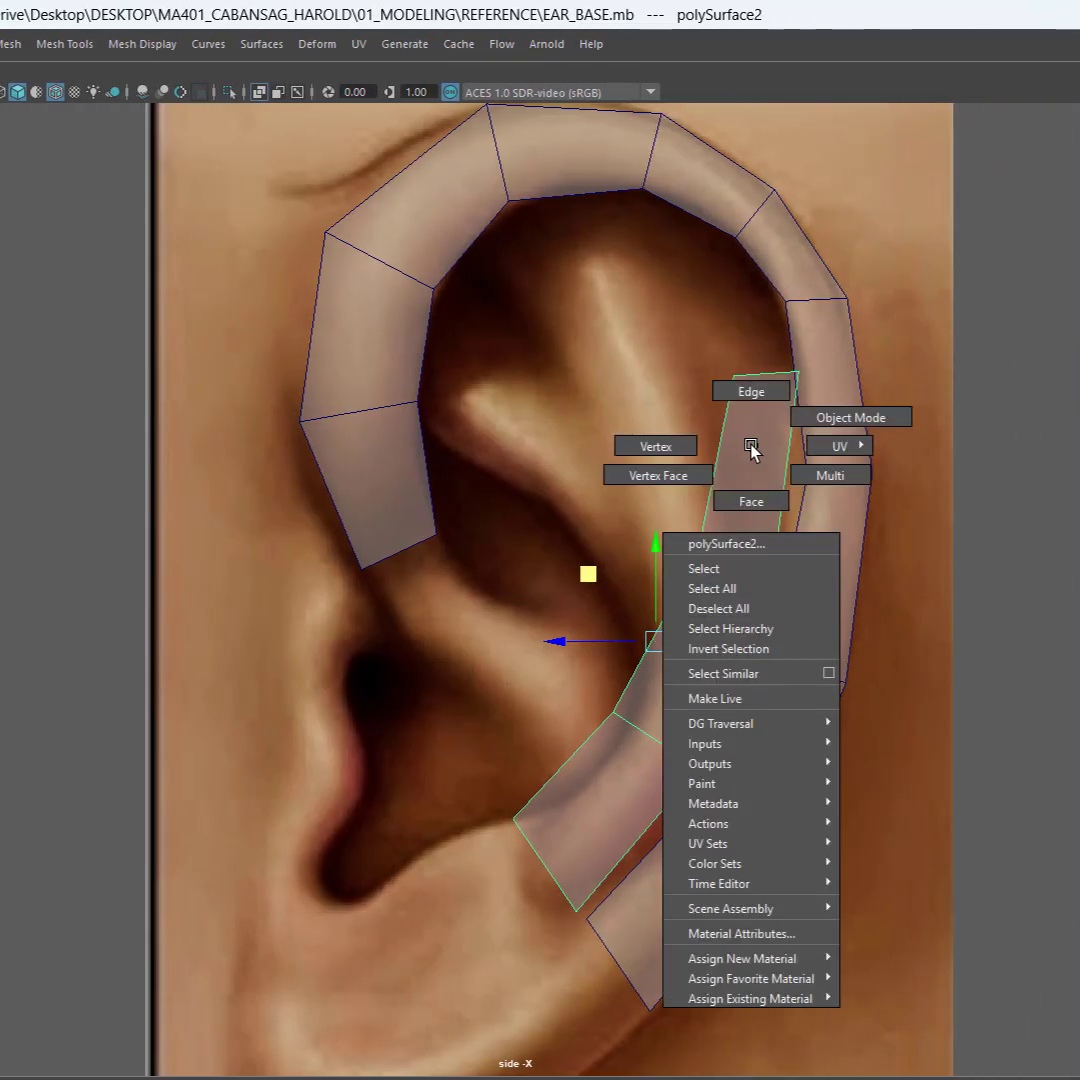
right_drag(751, 445, 634, 447)
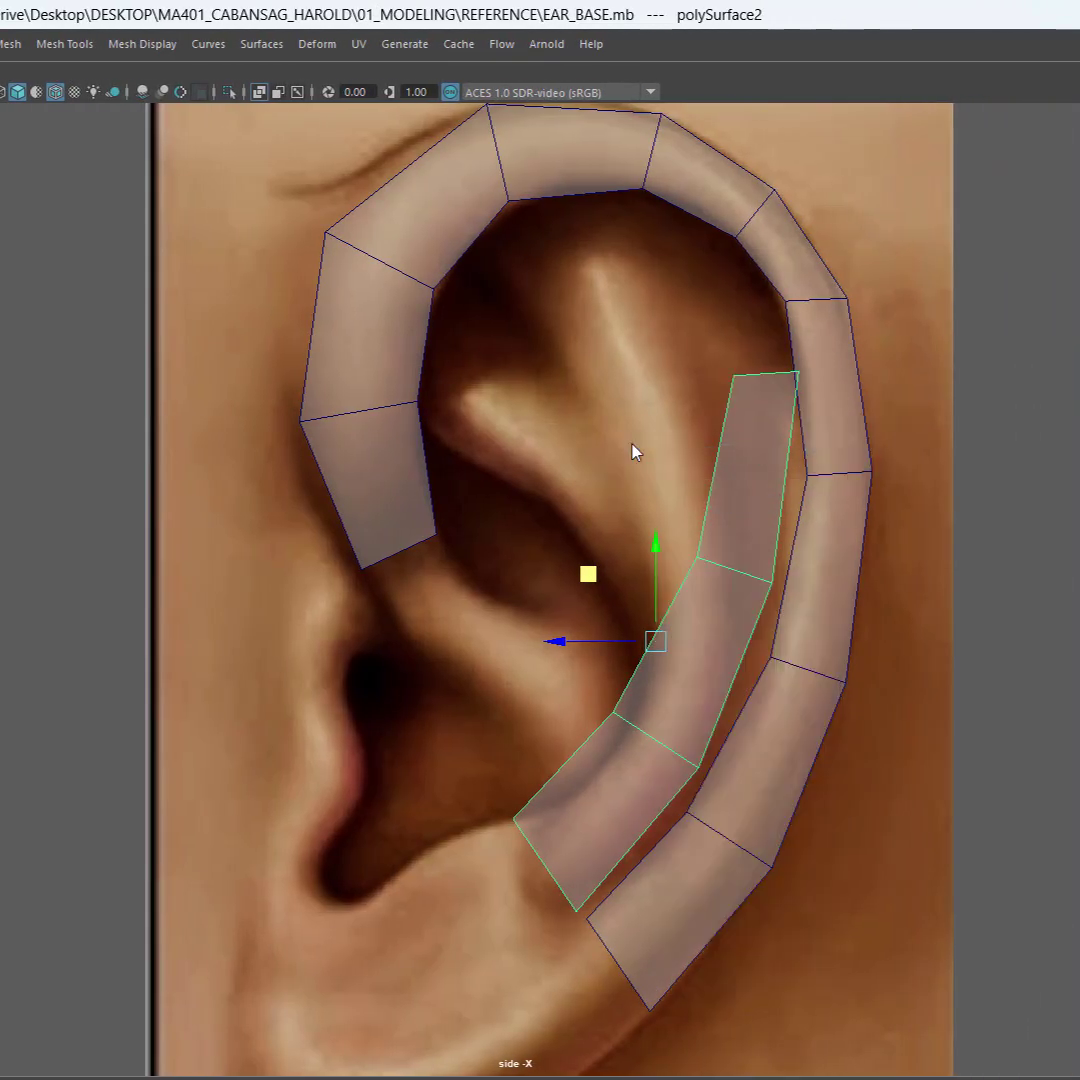
drag(652, 347, 849, 429)
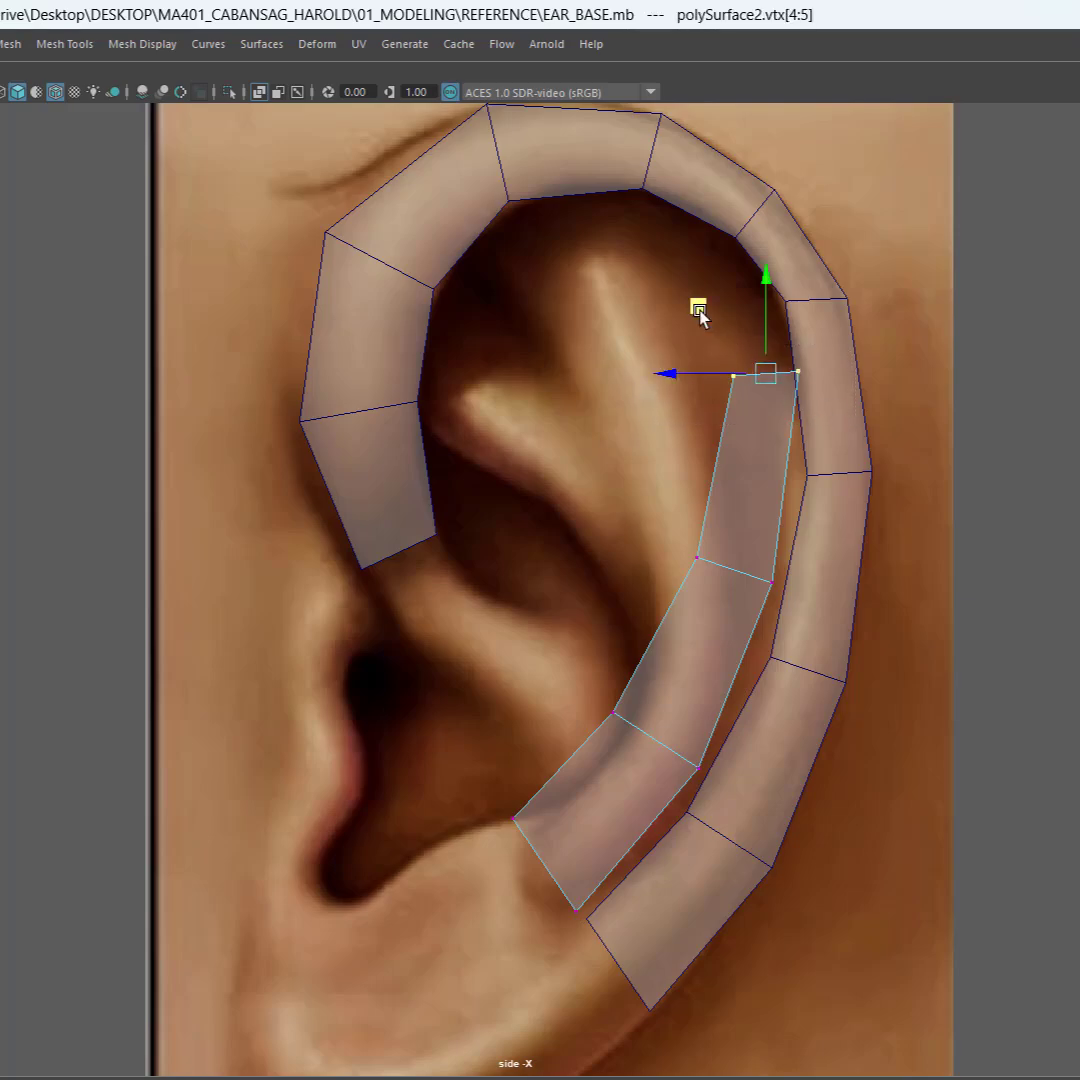
middle_drag(697, 309, 516, 162)
Step: Move the strip's upper middle vertex pair up along the antihelix ridge and shift the lower middle pair up after it
drag(639, 526, 776, 615)
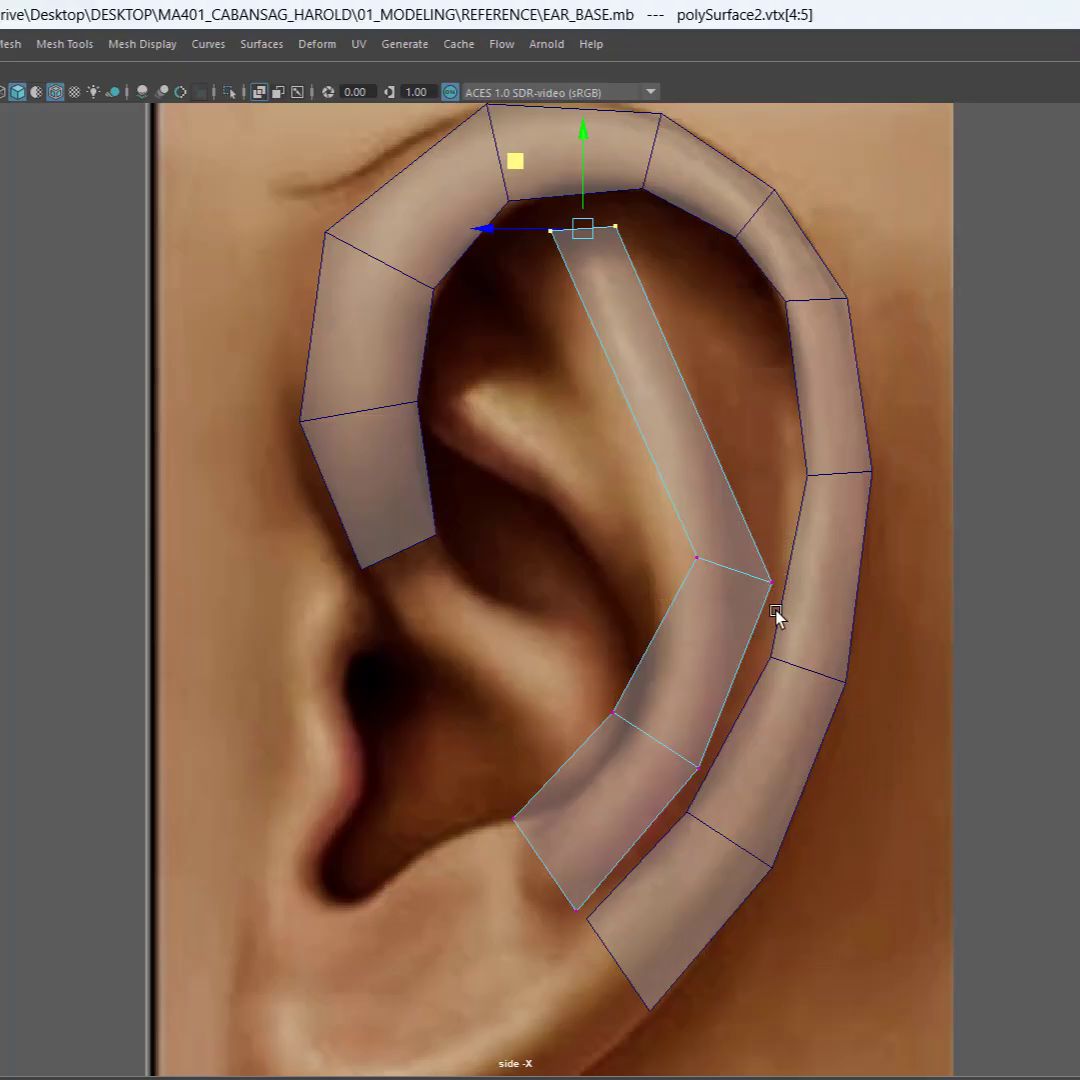
middle_drag(631, 430, 571, 335)
drag(595, 651, 712, 786)
middle_drag(601, 684, 627, 630)
Step: Move the strip's lower middle vertex pair down and forward to the lower bend of the antihelix
scroll(755, 687, up, 3)
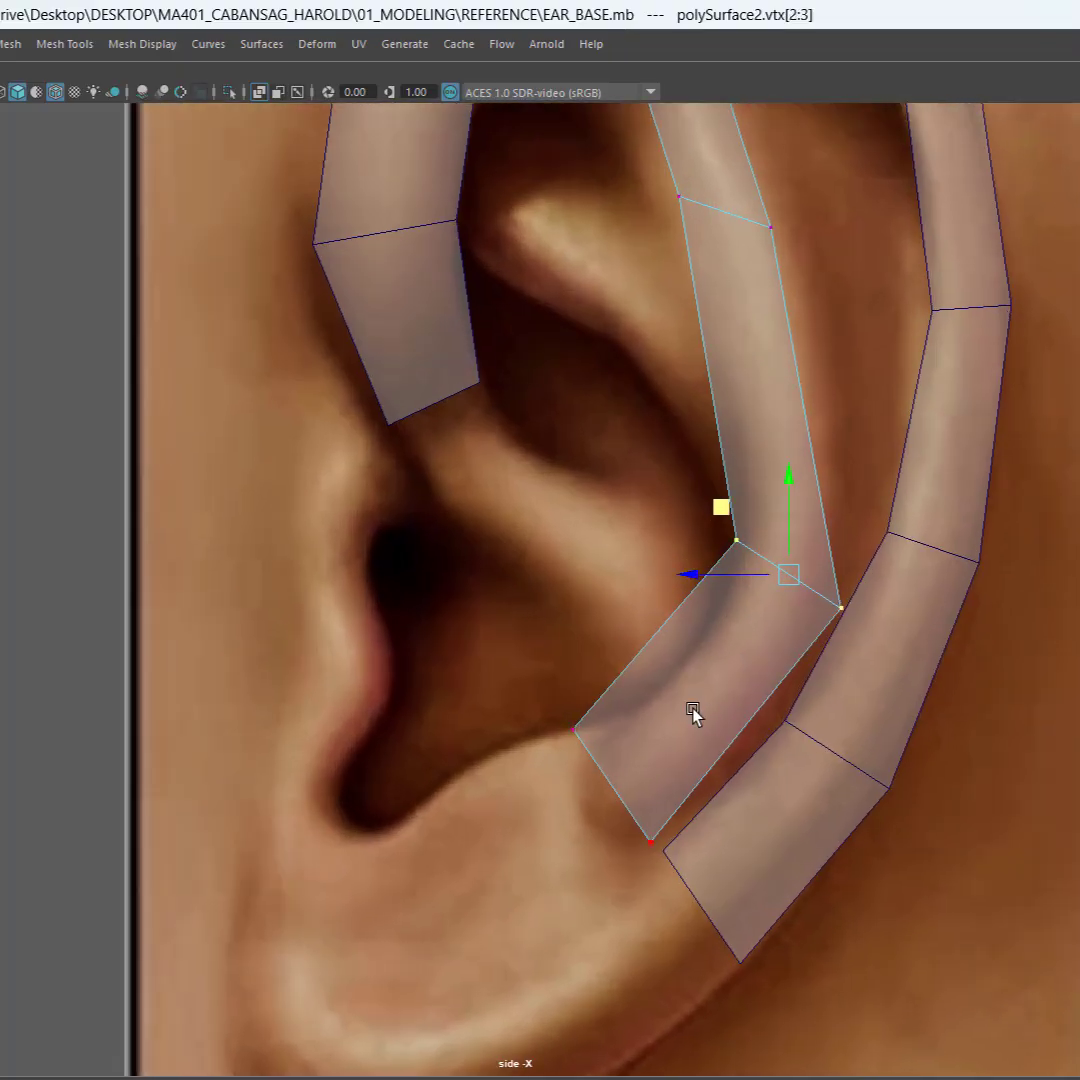
alt+middle_drag(692, 709, 616, 677)
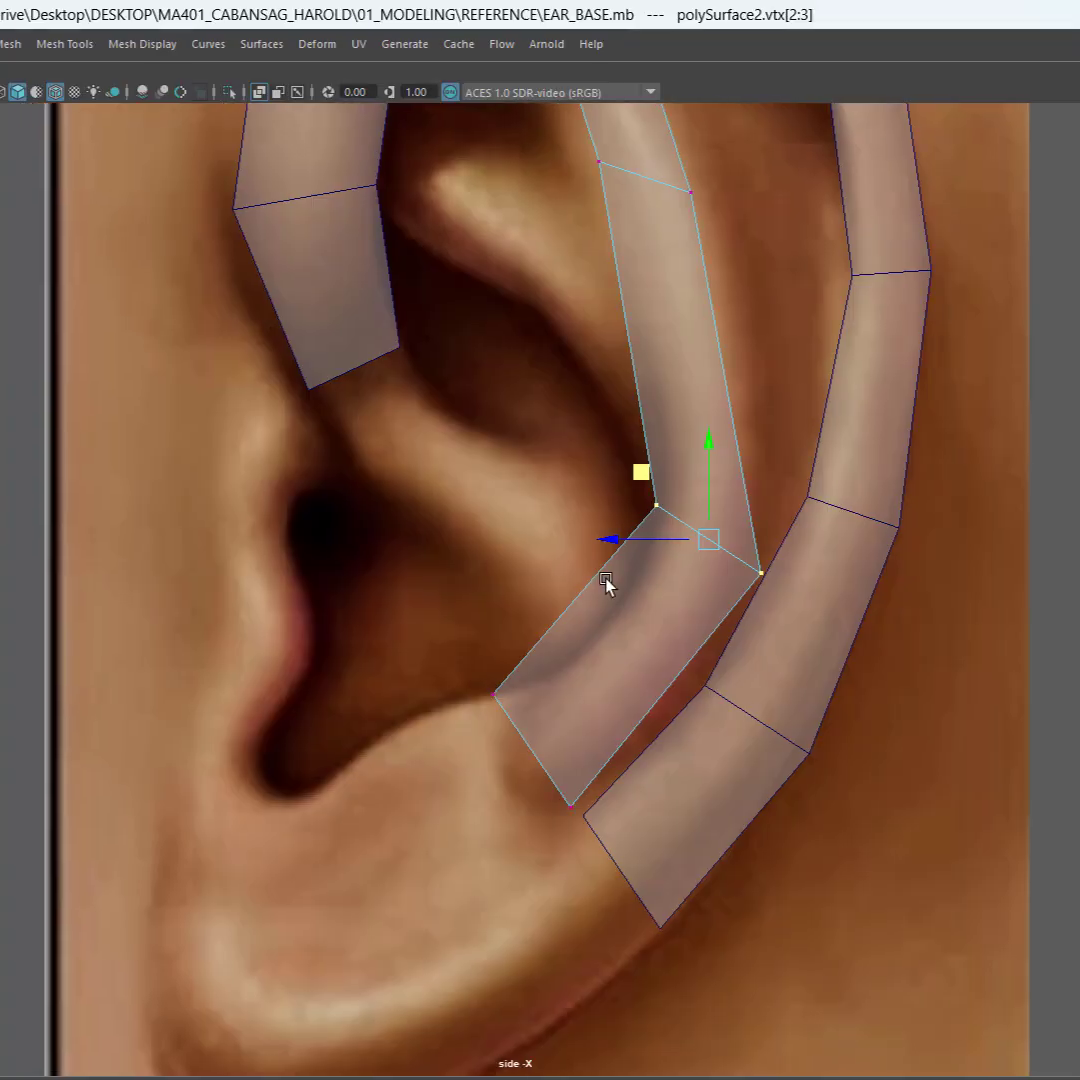
drag(640, 488, 574, 585)
mouse_move(575, 588)
middle_down()
mouse_move(579, 566)
mouse_move(588, 581)
middle_up()
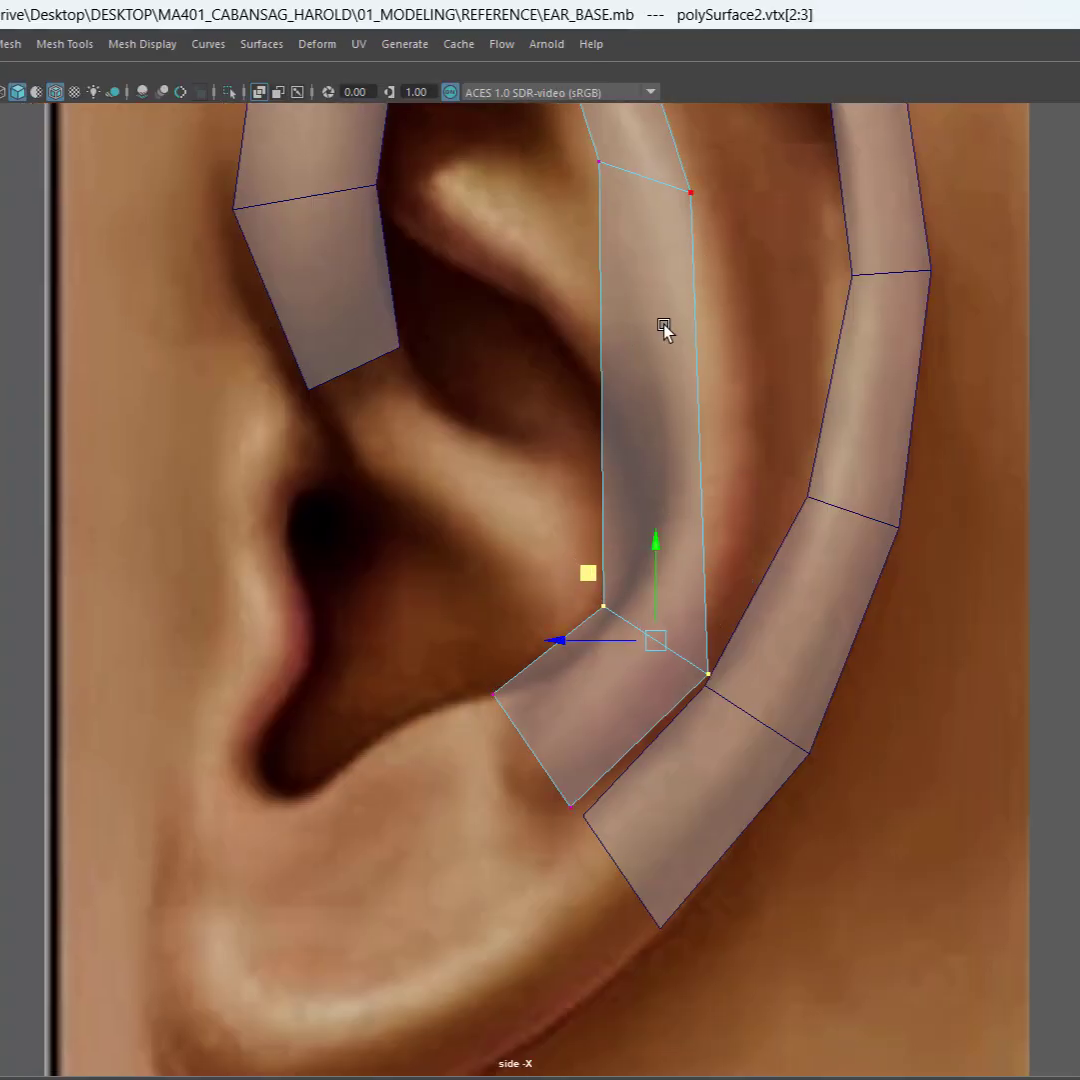
alt+middle_drag(664, 330, 628, 392)
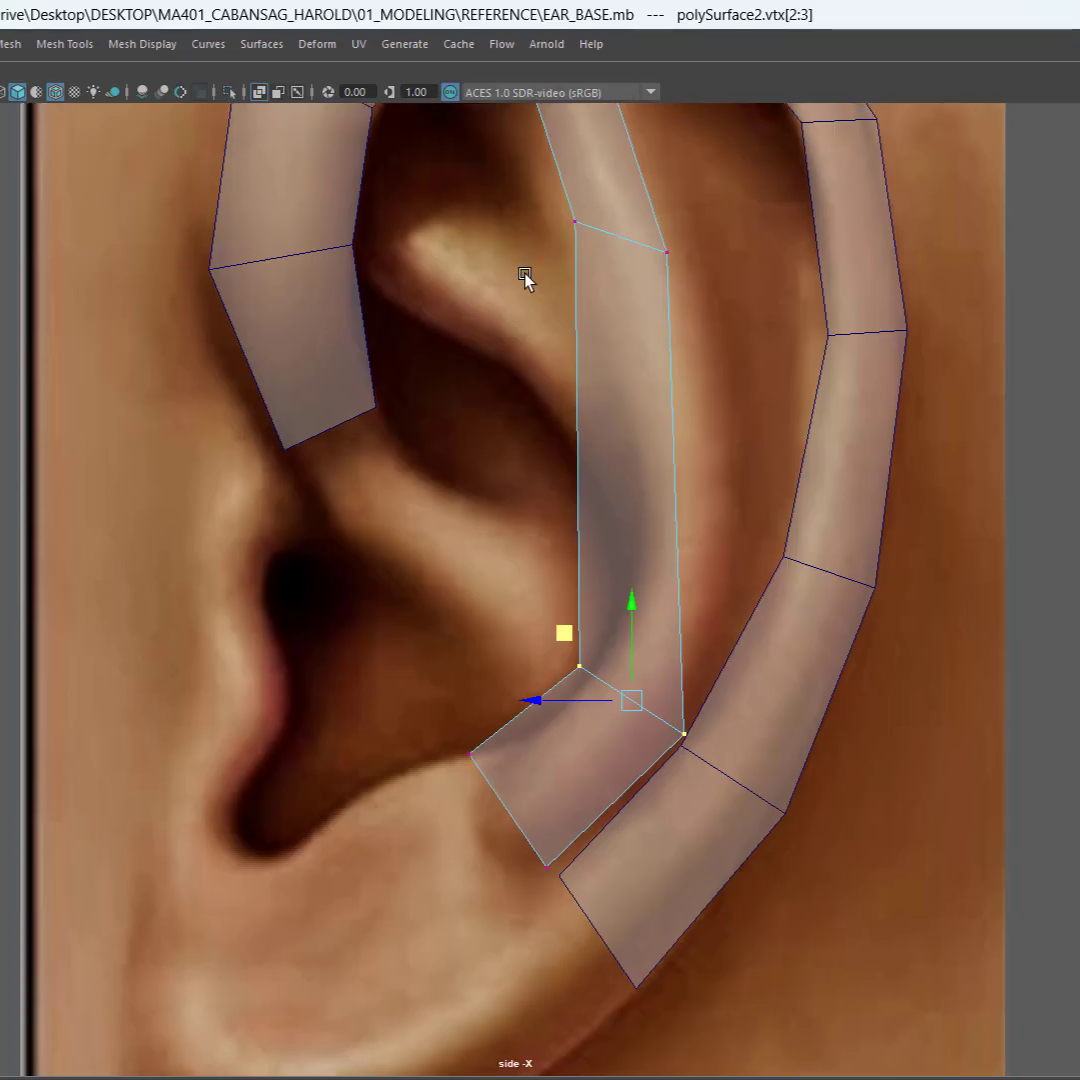
alt+middle_drag(615, 405, 578, 528)
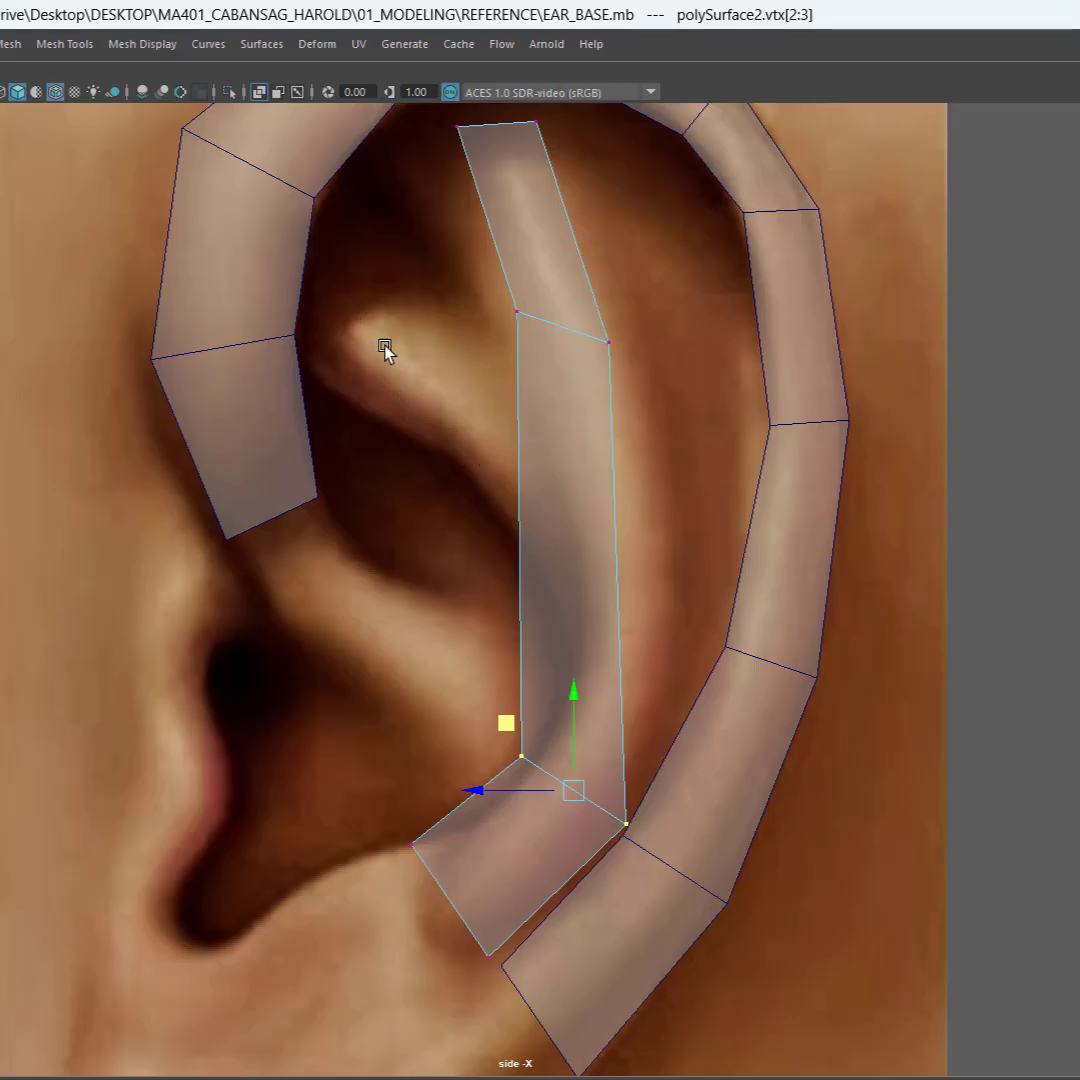
Step: Adjust the strip's inner vertex at the lower bend and its two bottom-end vertices slightly backward to follow the antihelix's lower contour
alt+middle_drag(615, 603, 607, 459)
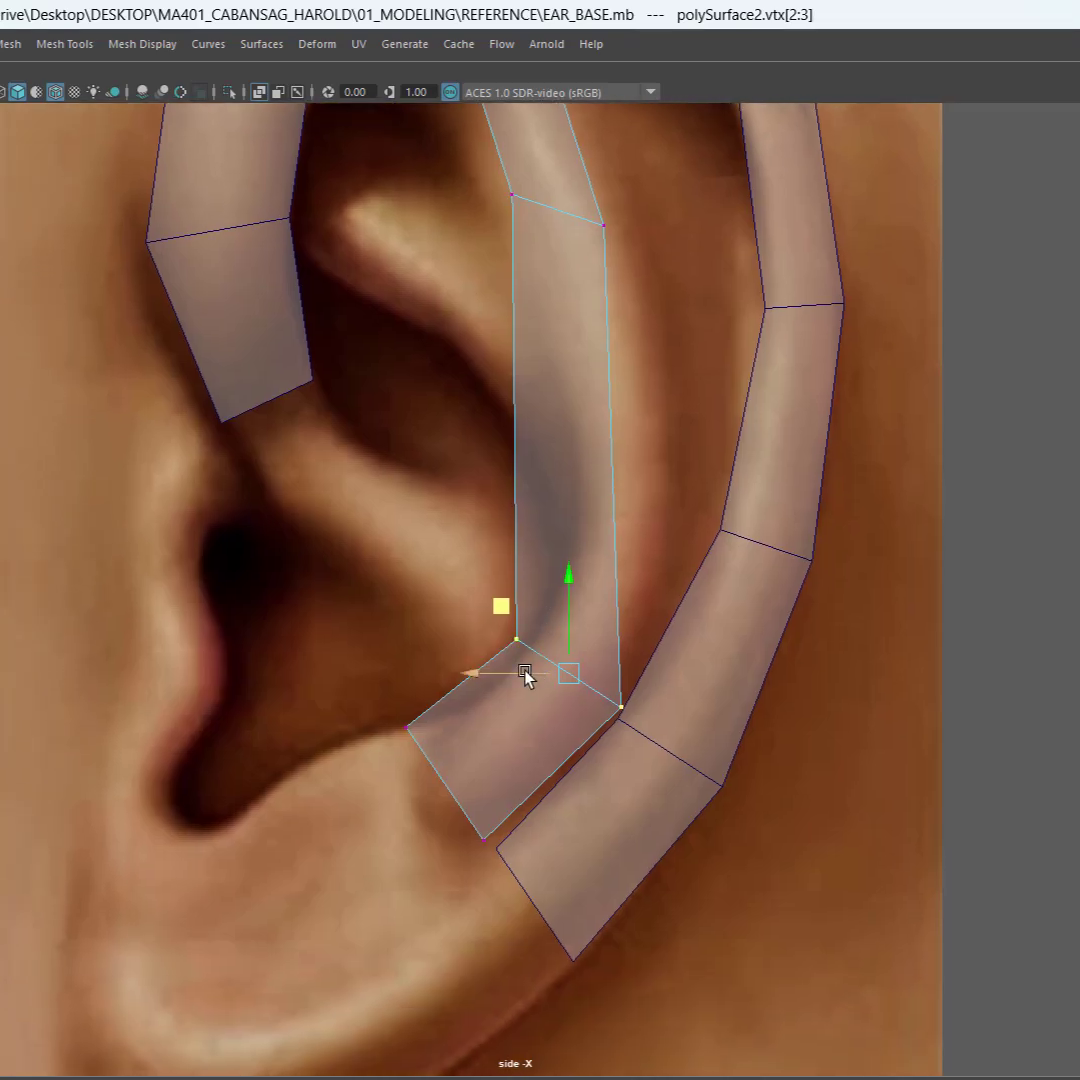
click(516, 638)
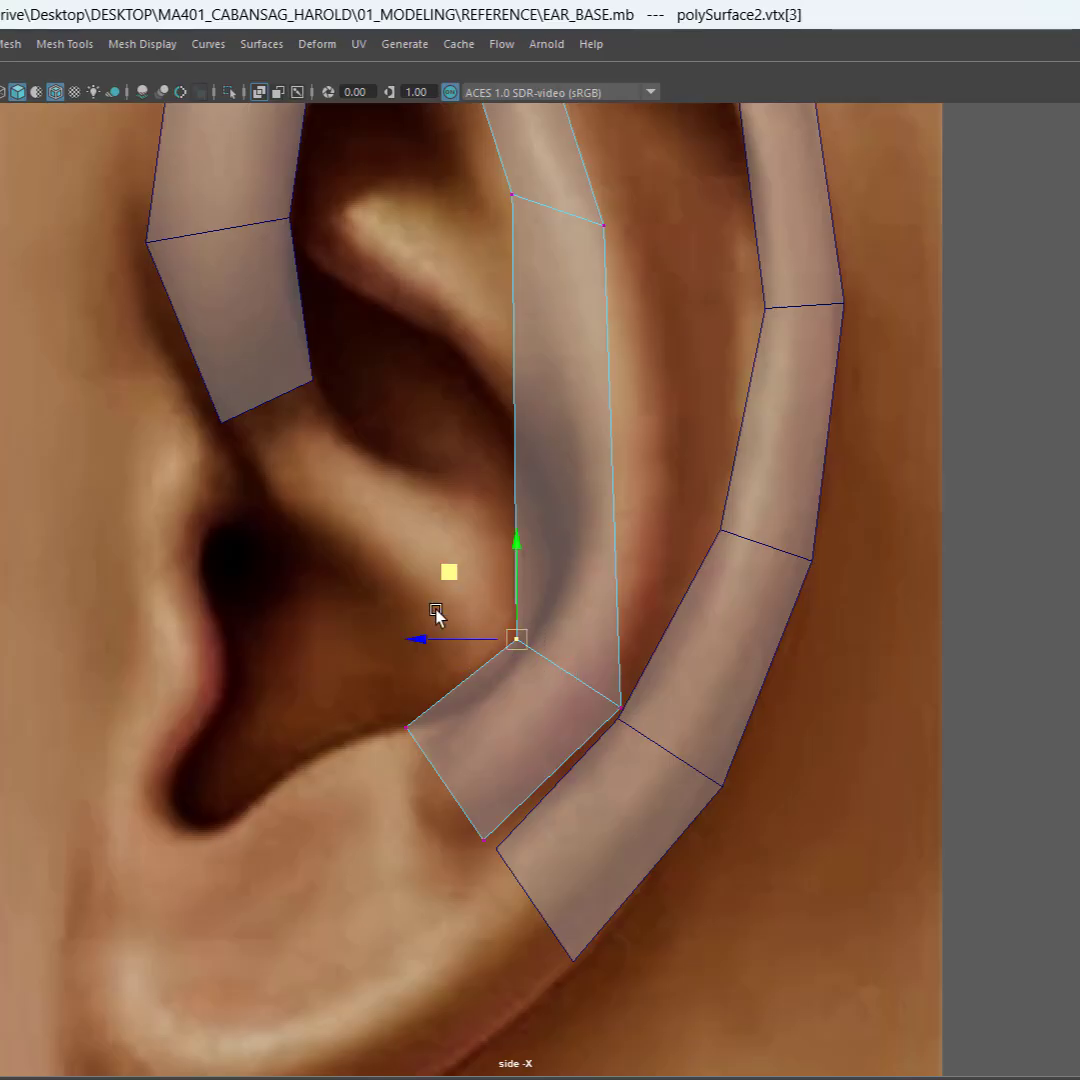
drag(377, 709, 430, 776)
middle_drag(338, 660, 369, 658)
drag(434, 827, 497, 849)
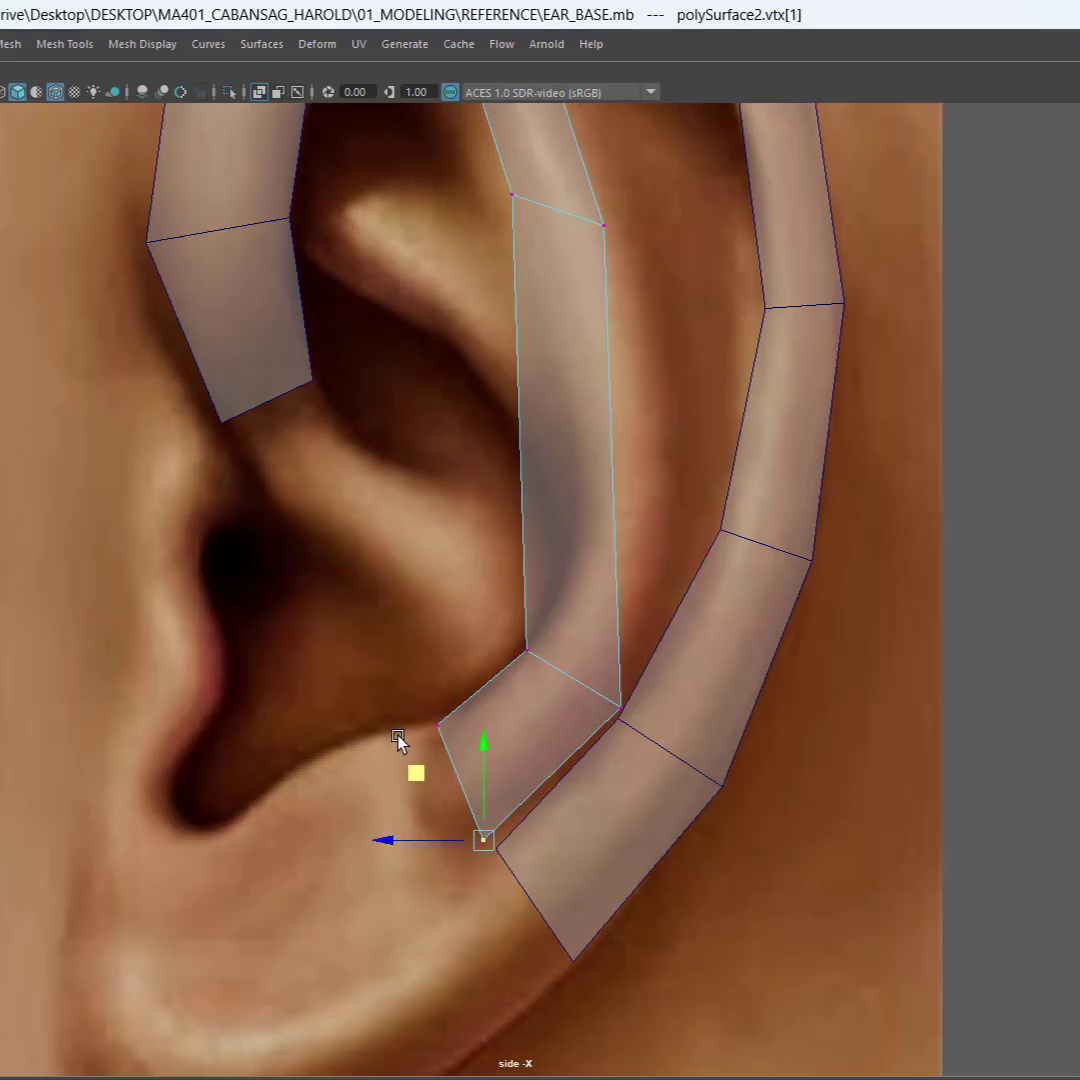
middle_drag(400, 742, 435, 778)
Step: Connect the two side edges of the strip's long middle segment and move the new cross edge down and back into the antihelix curve
alt+middle_drag(595, 586, 552, 731)
right_drag(511, 509, 416, 509)
click(398, 545)
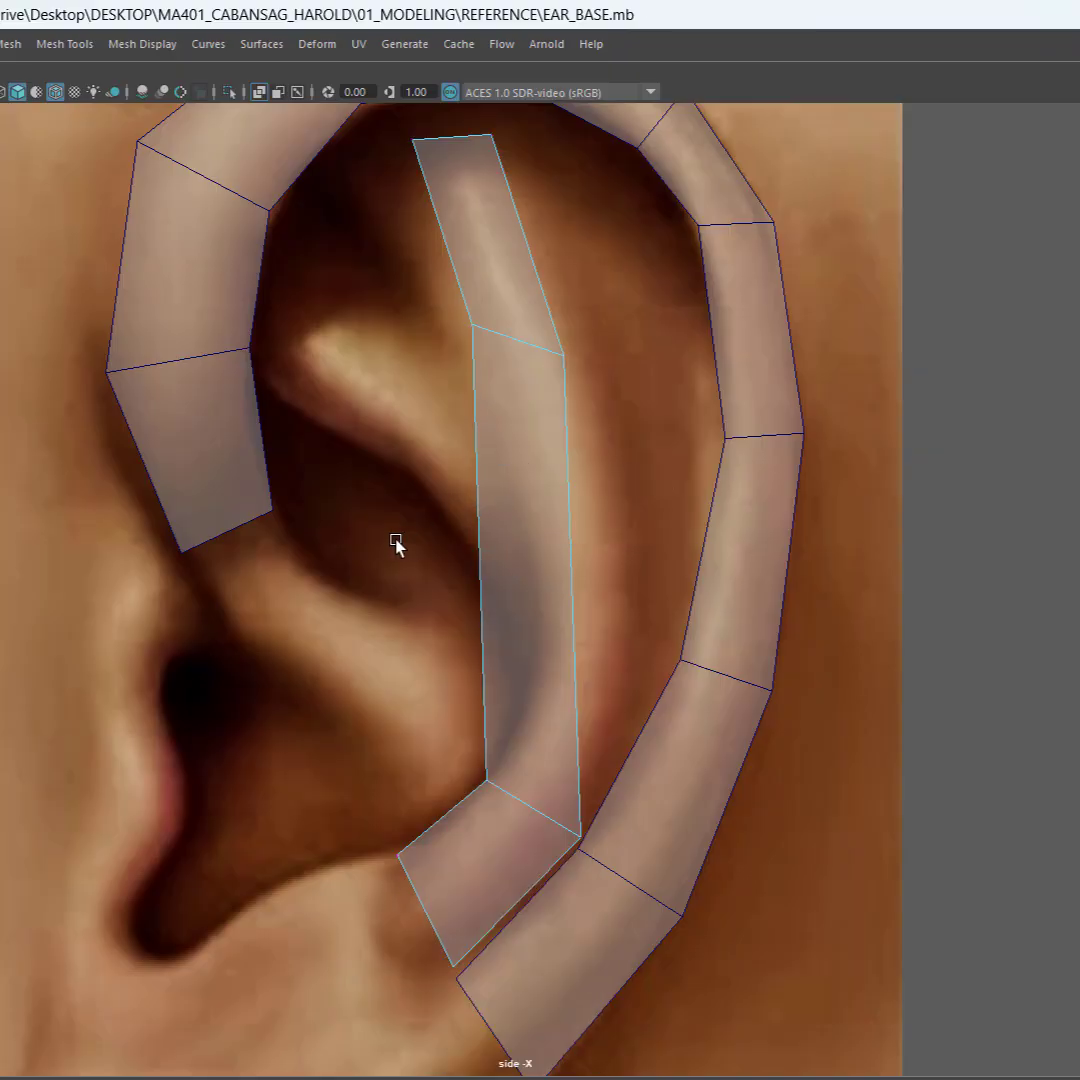
drag(397, 541, 644, 607)
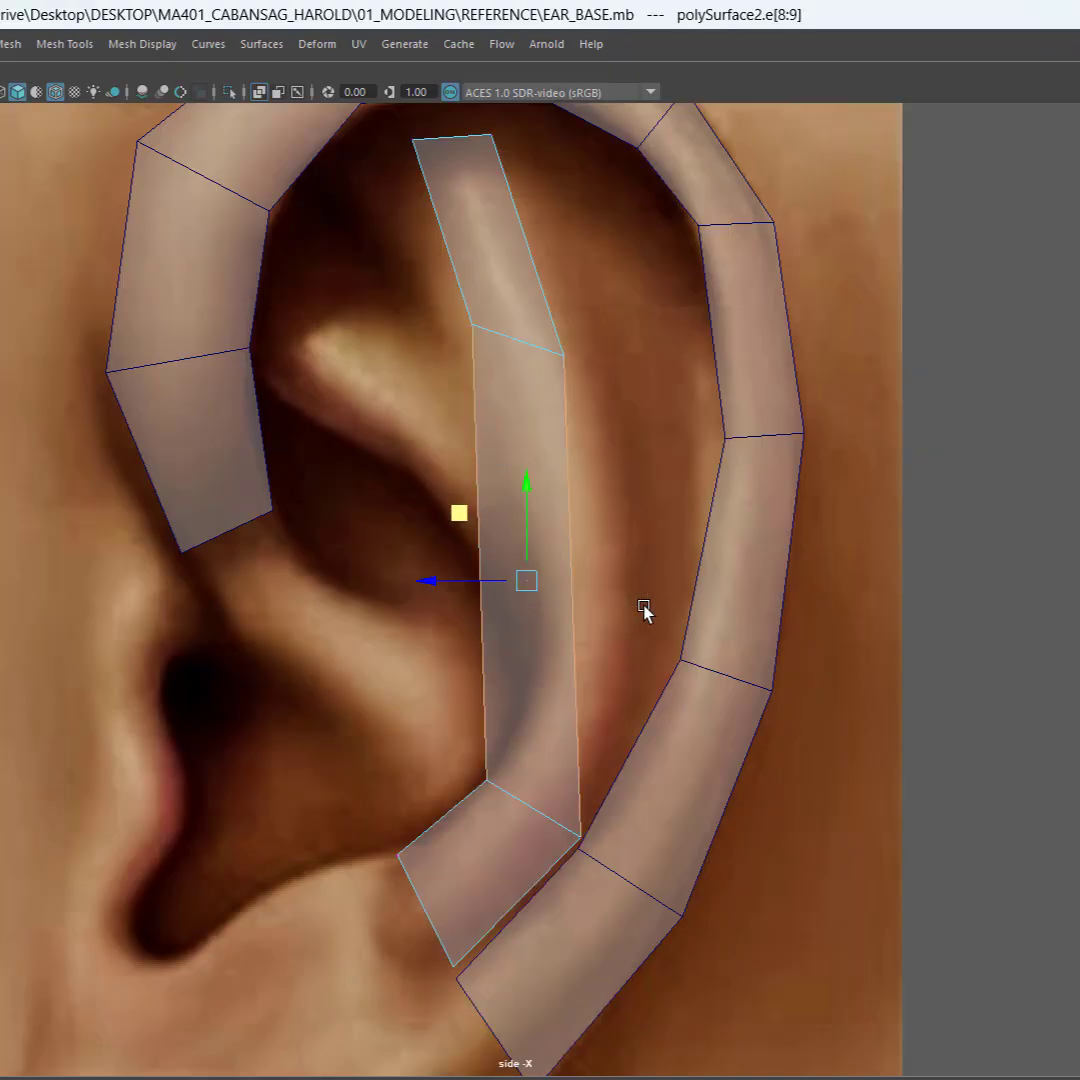
shift+right_click(533, 627)
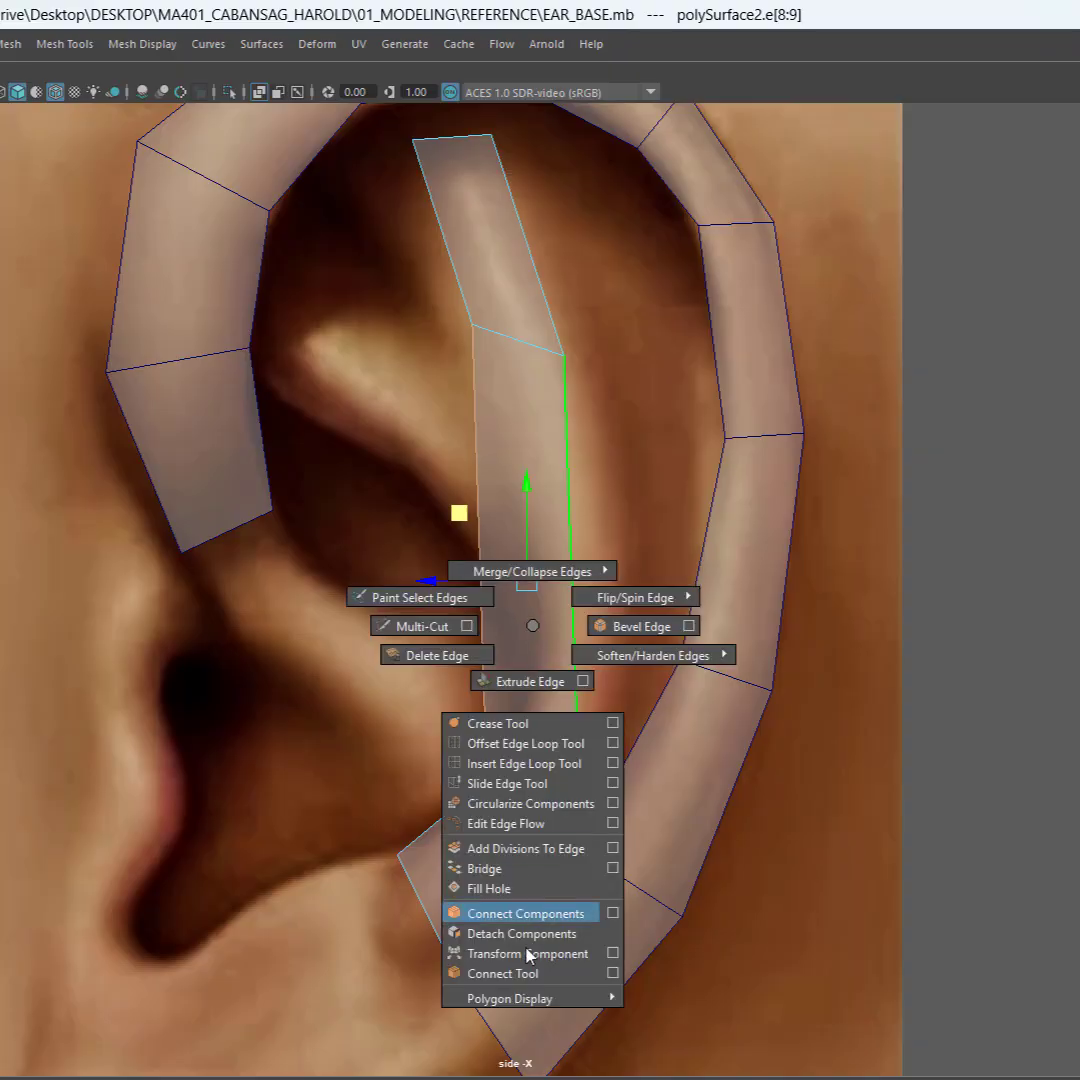
click(520, 973)
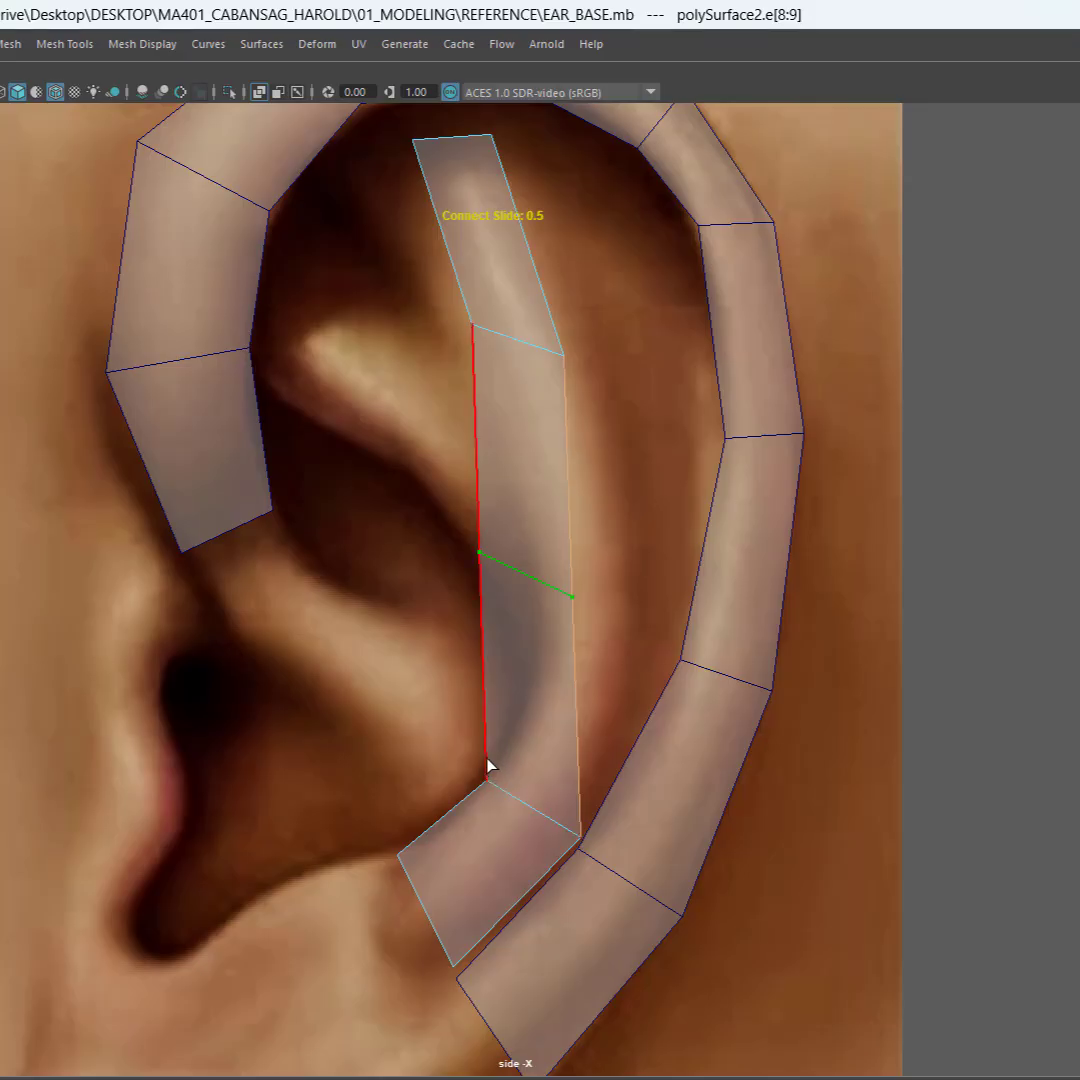
key(Return)
key(w)
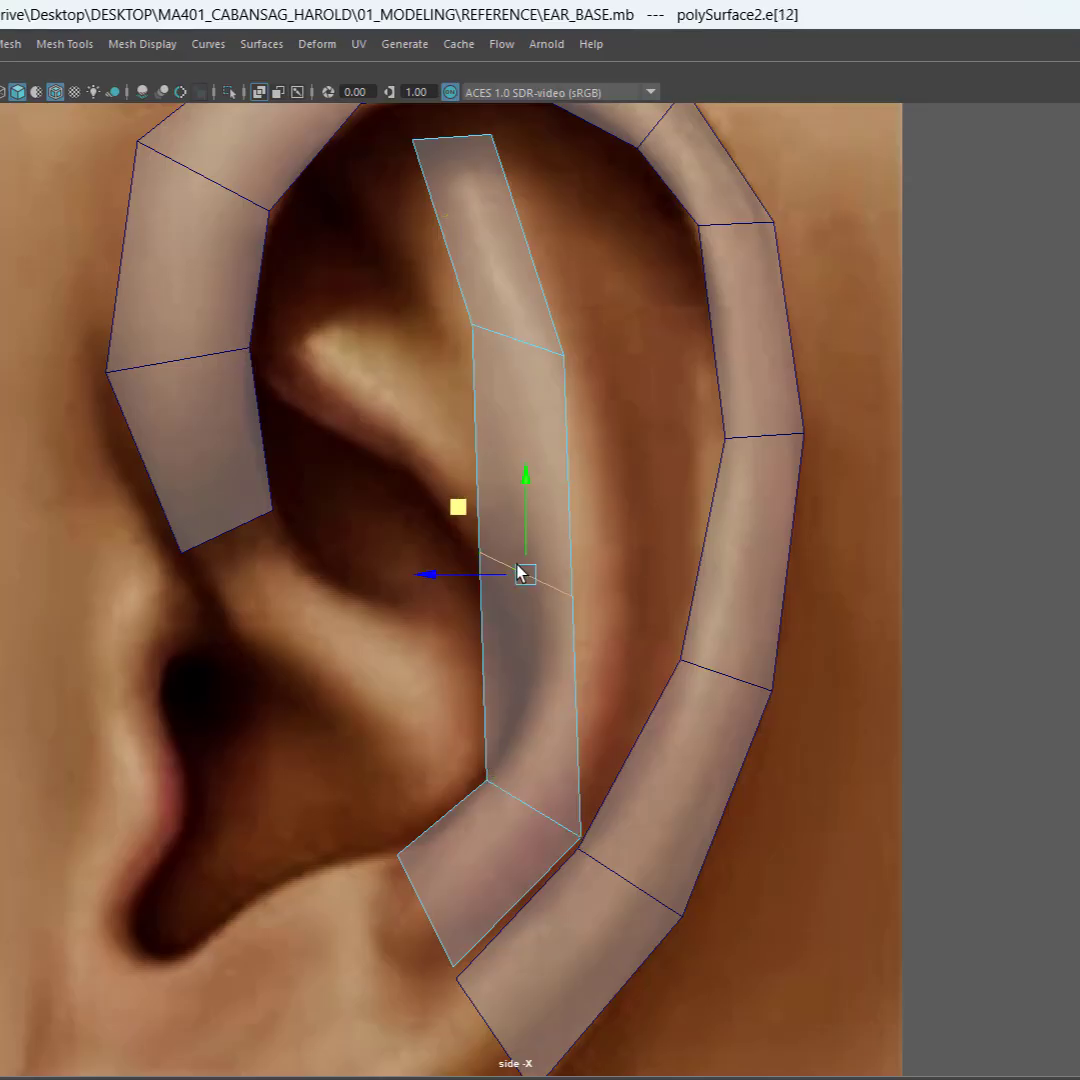
drag(458, 518, 507, 629)
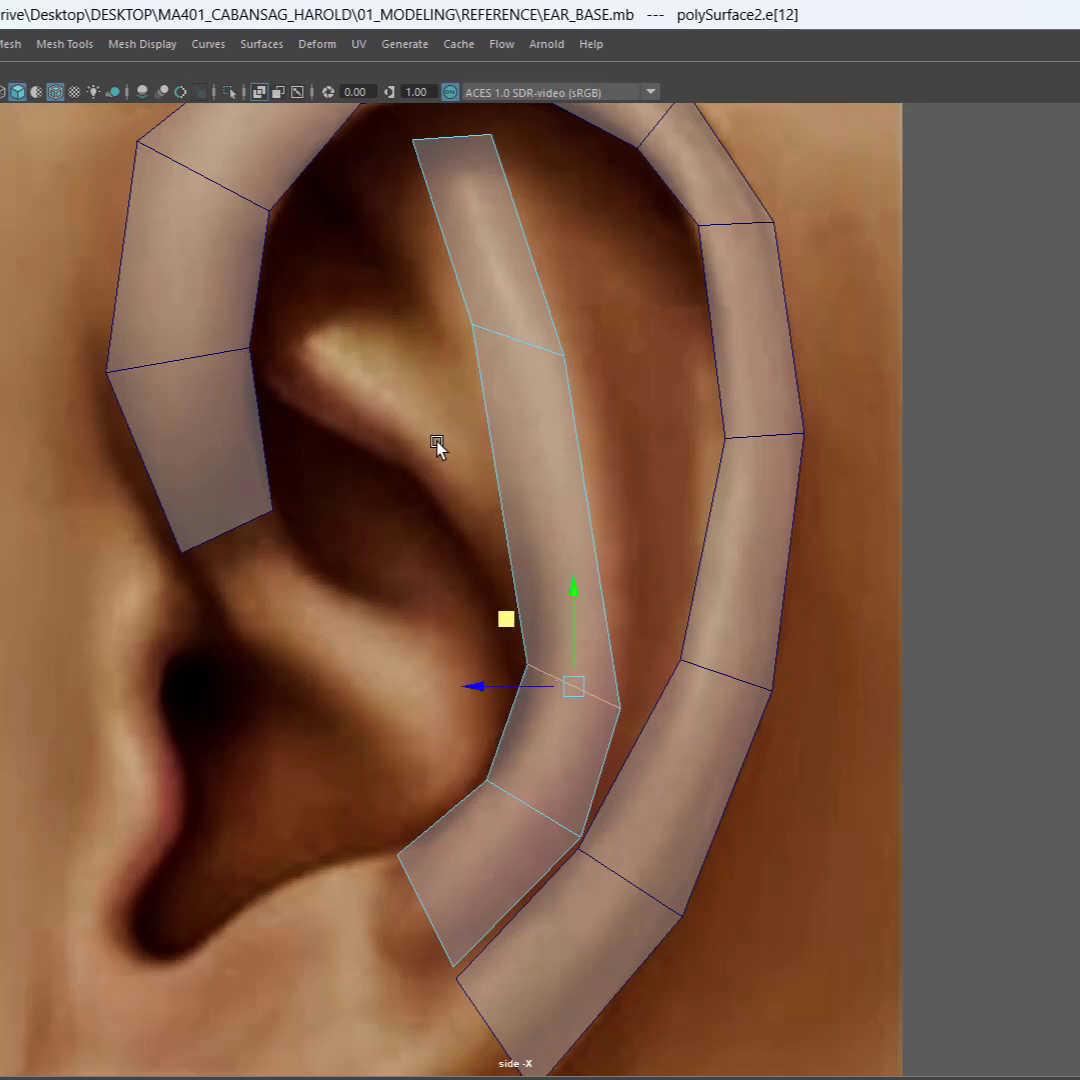
Step: Move the inner vertices at the strip's top end and upper cross edge toward the face to widen its upper part
scroll(437, 447, down, 3)
right_click(550, 315)
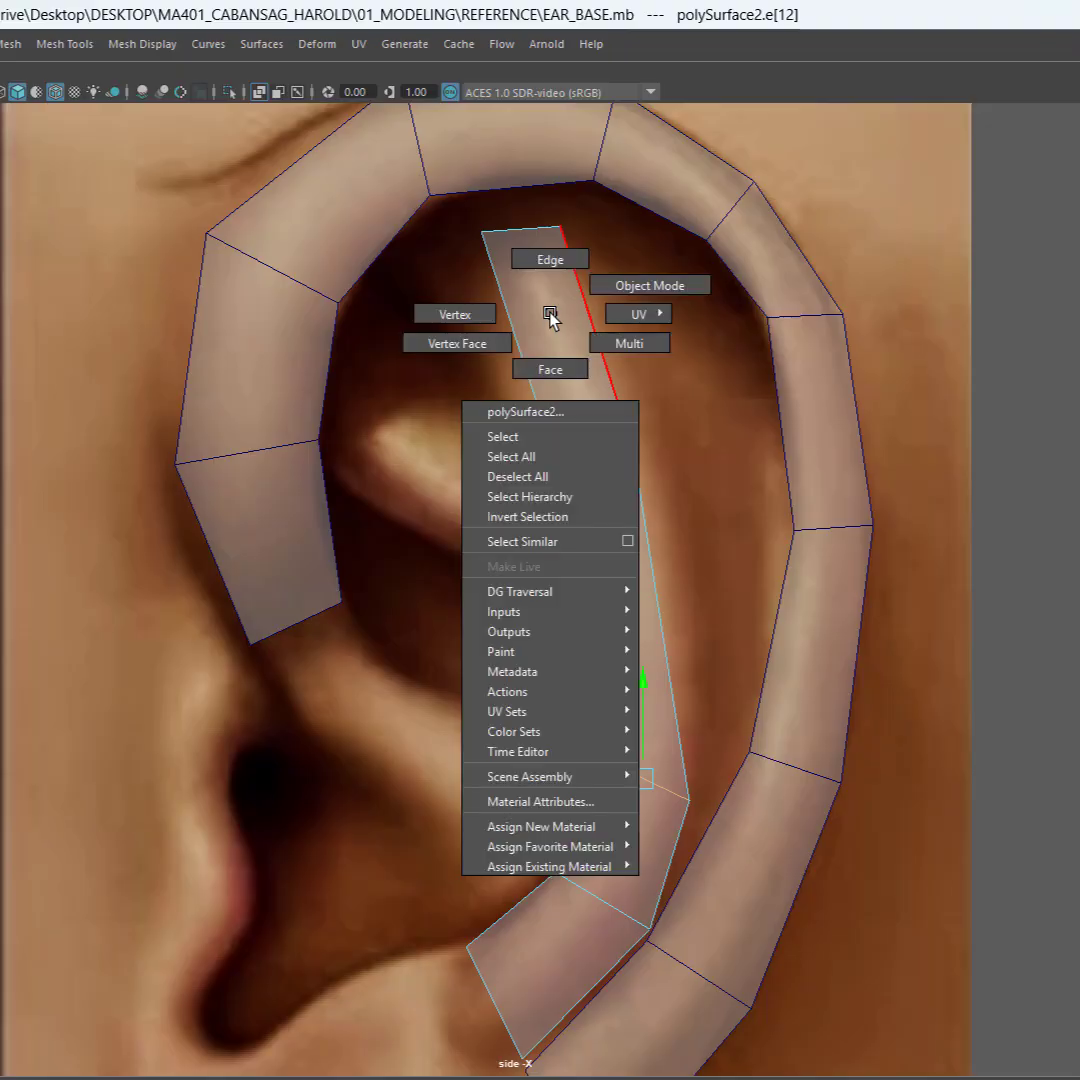
click(483, 318)
click(481, 232)
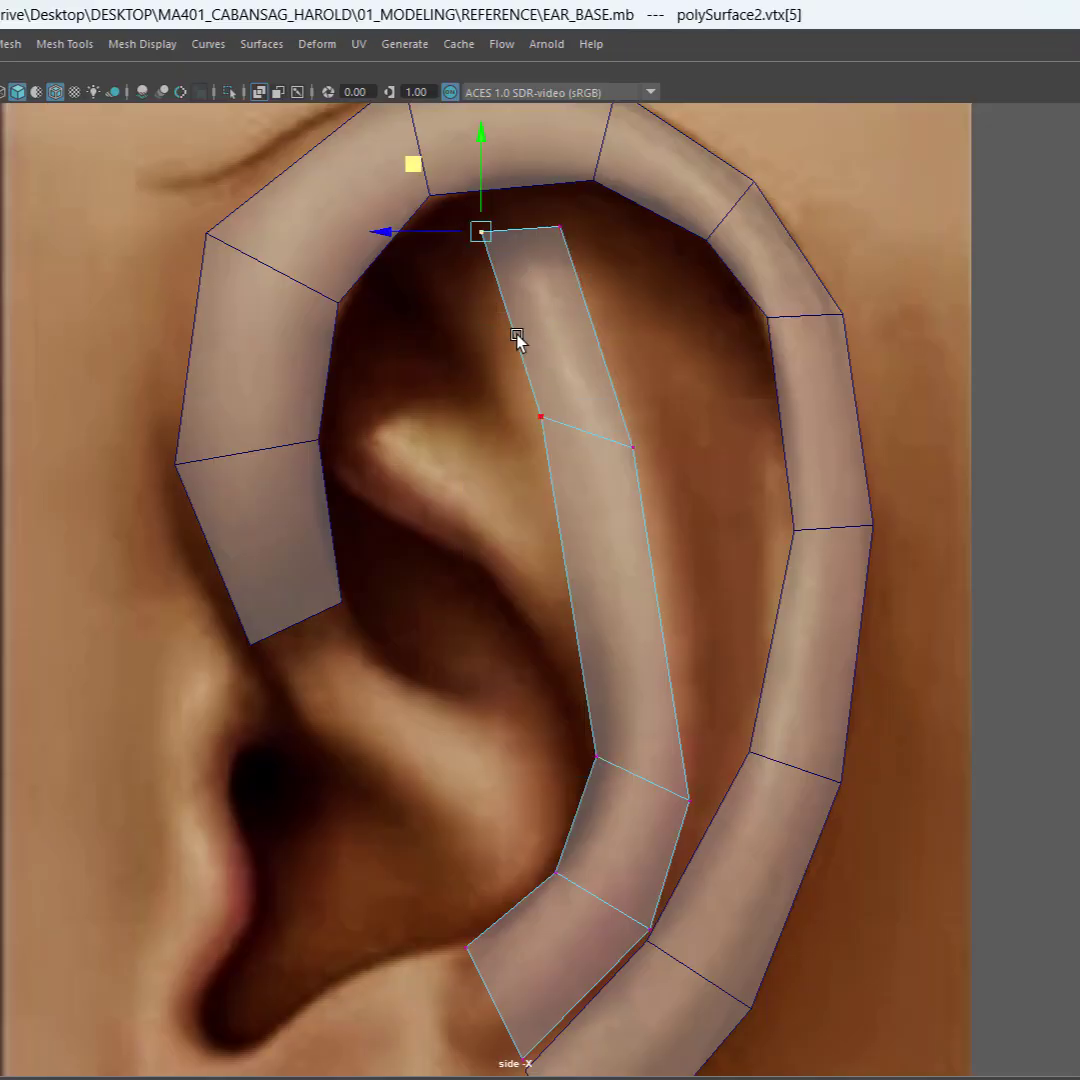
drag(416, 166, 365, 168)
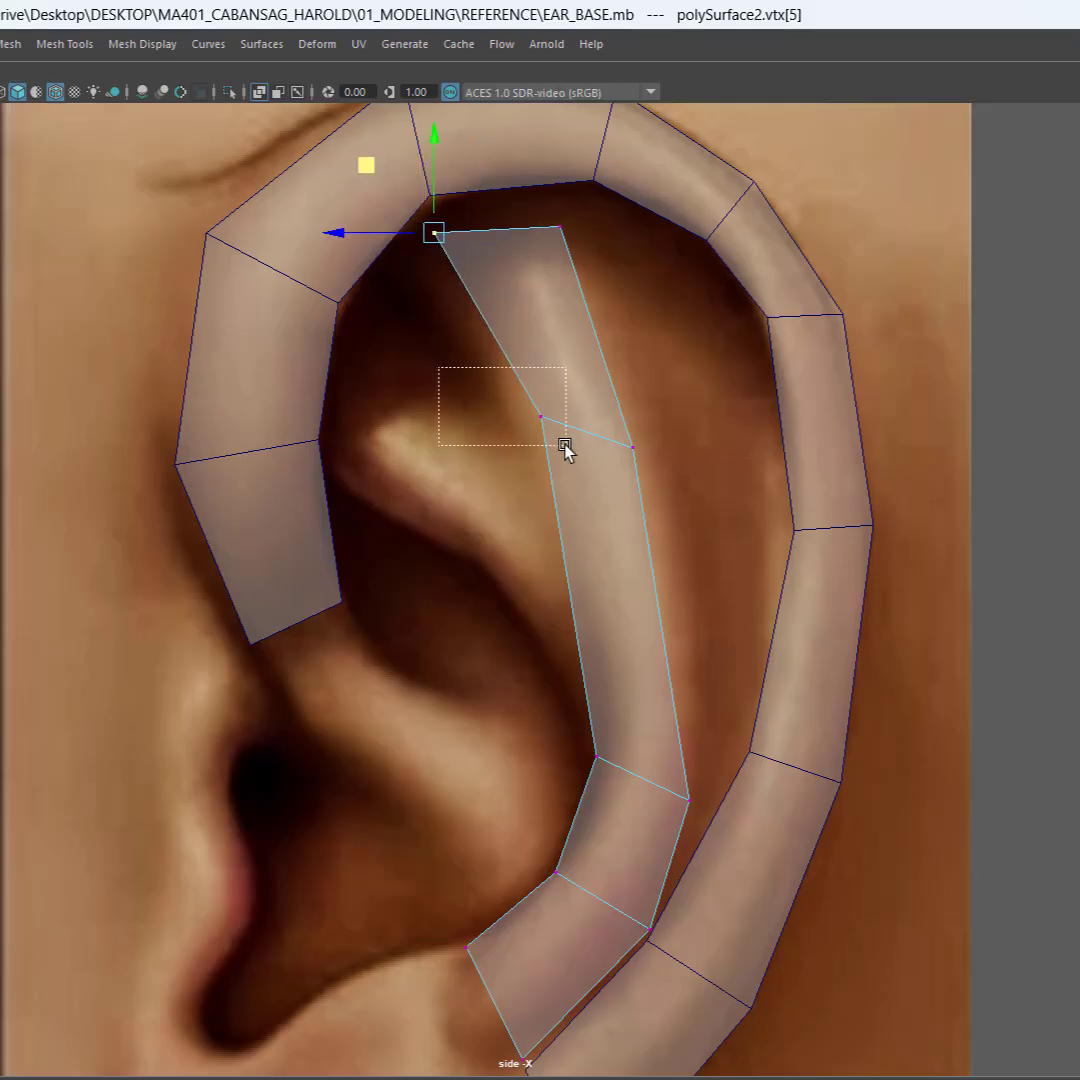
drag(565, 450, 565, 448)
drag(475, 352, 450, 366)
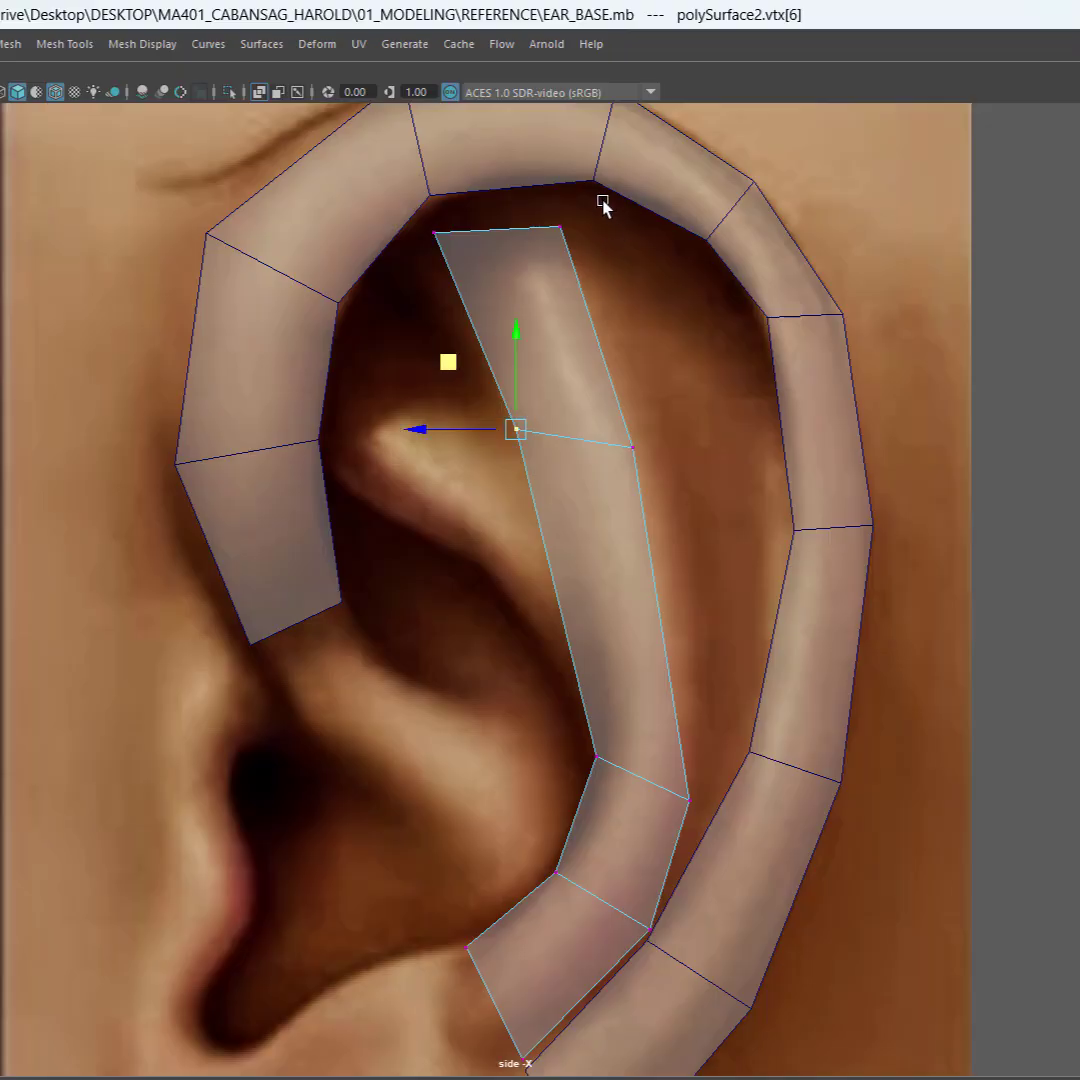
Step: Move the outer vertices at the strip's top and upper cross edge backward and adjust both vertices of the newly added cross edge
click(560, 228)
drag(492, 163, 532, 164)
drag(684, 416, 601, 381)
alt+middle_drag(646, 704, 651, 611)
click(652, 706)
drag(593, 636, 605, 637)
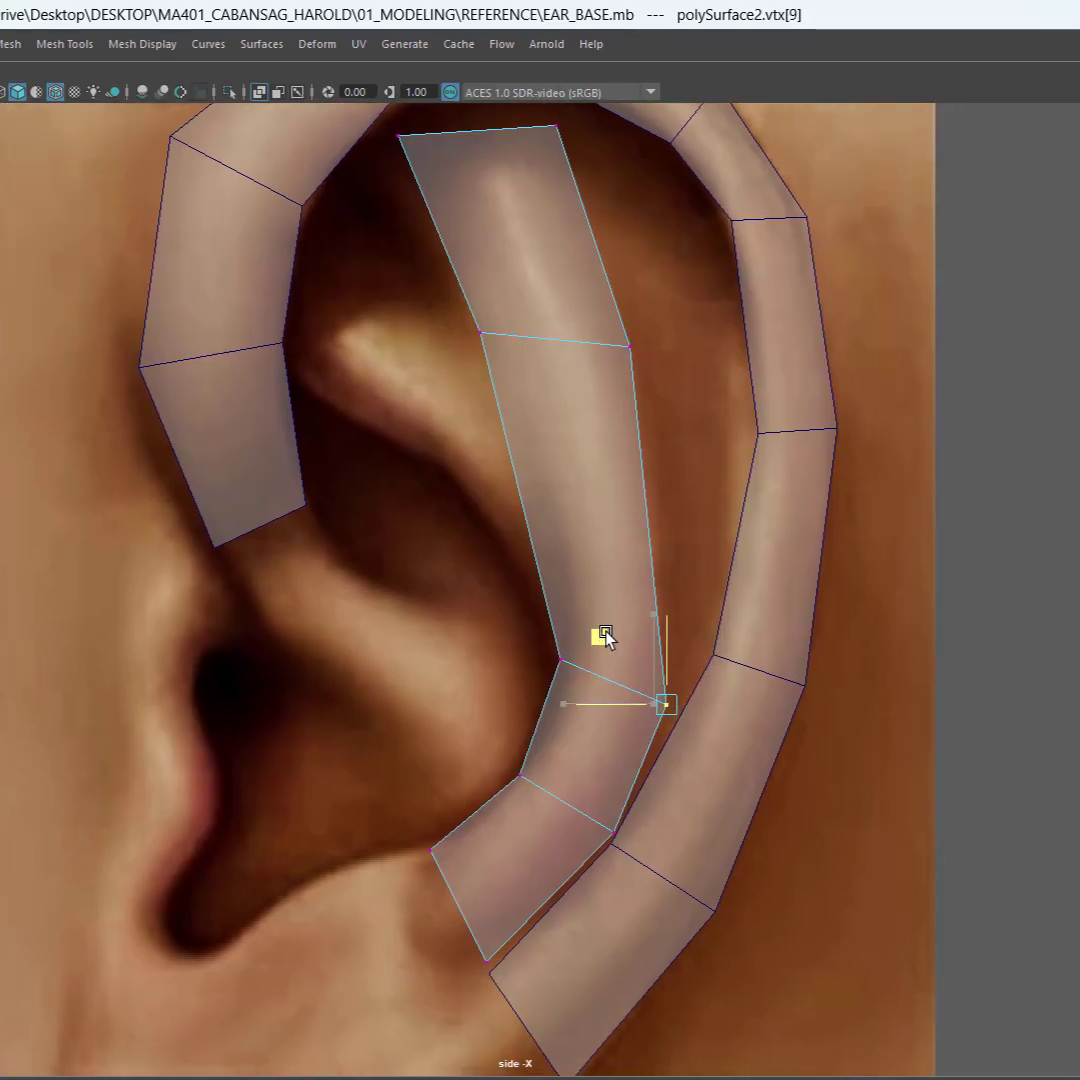
drag(494, 622, 554, 682)
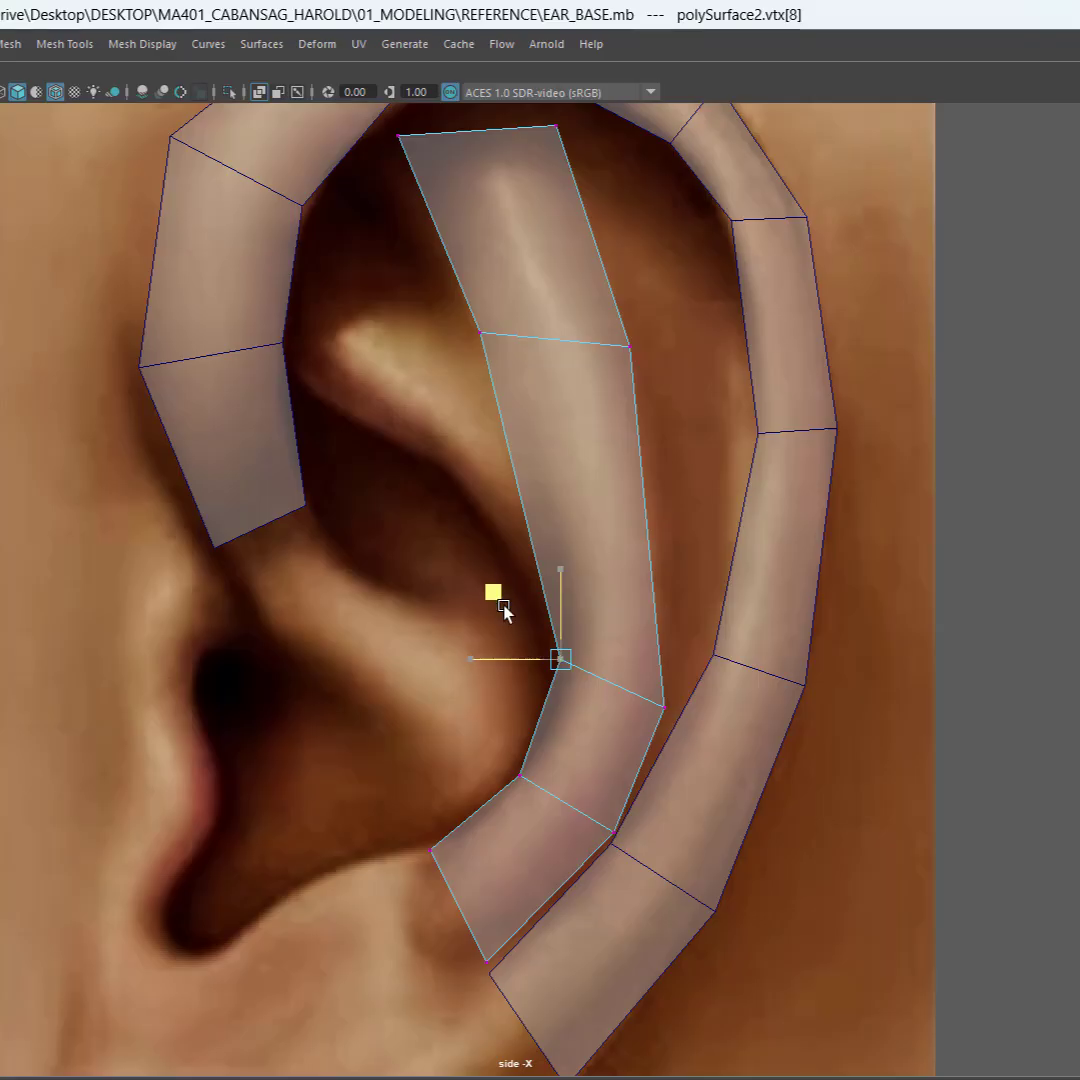
click(668, 502)
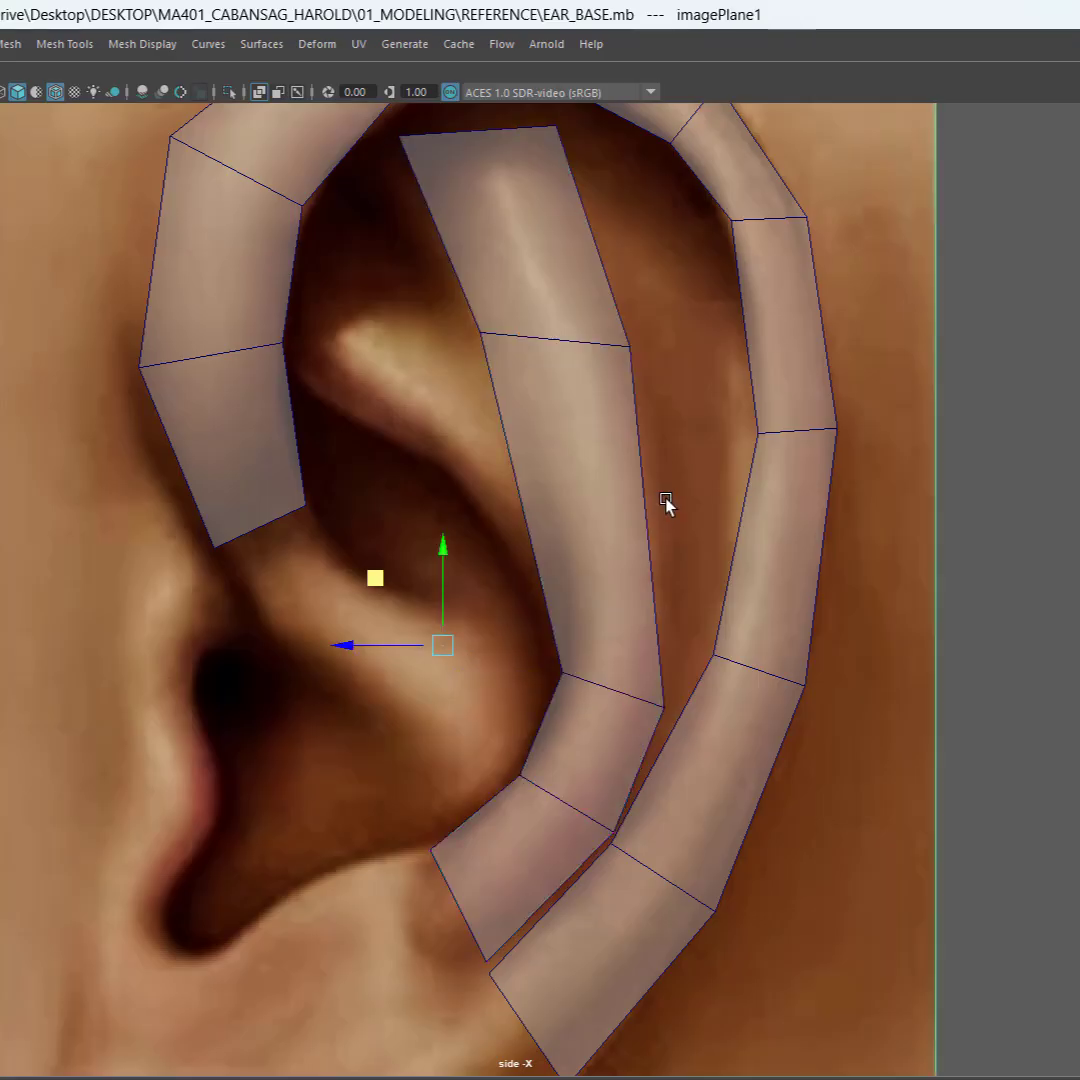
Step: Insert another cross edge midway along the antihelix strip's long middle segment by connecting its two side edges
scroll(660, 495, up, 1)
click(618, 462)
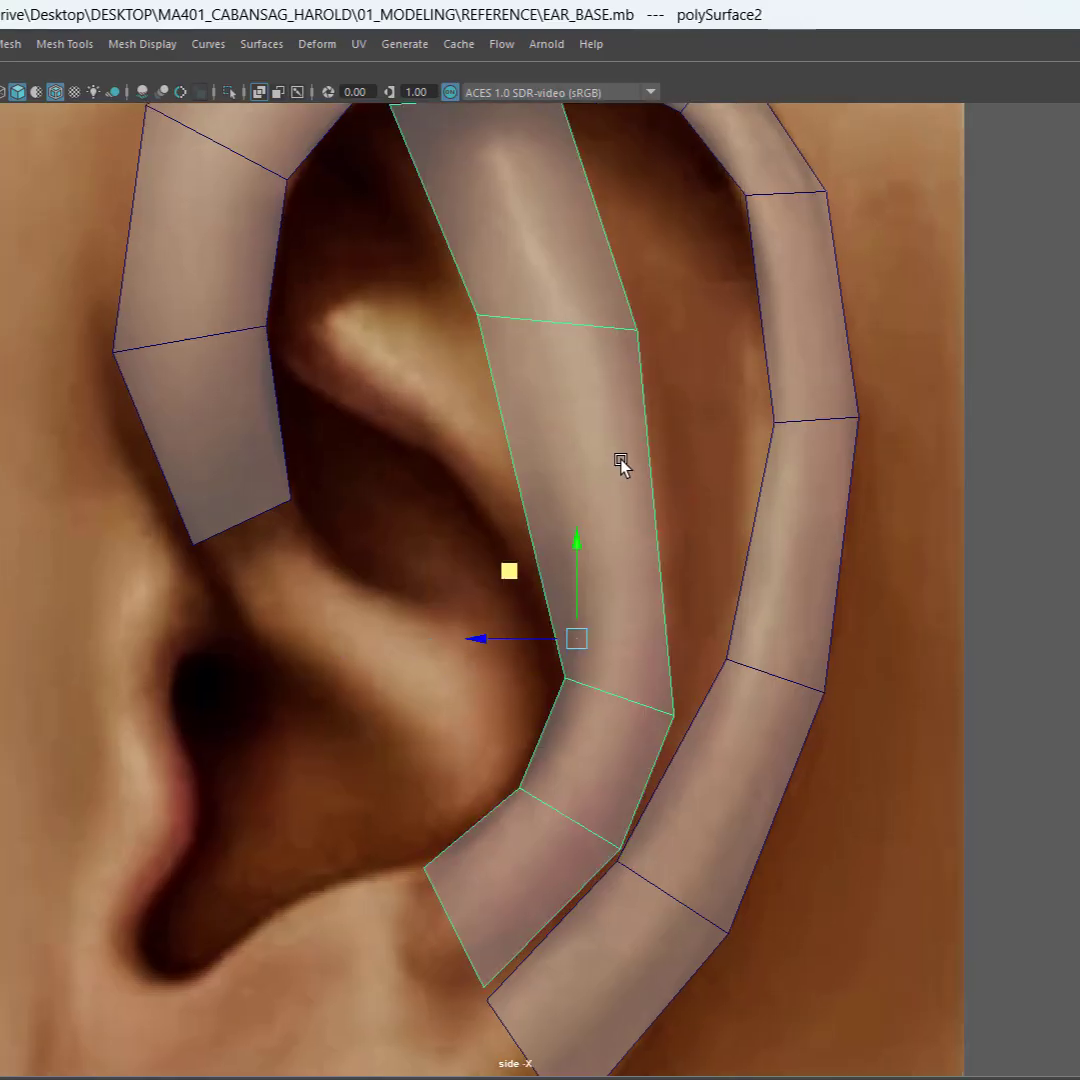
scroll(610, 455, up, 1)
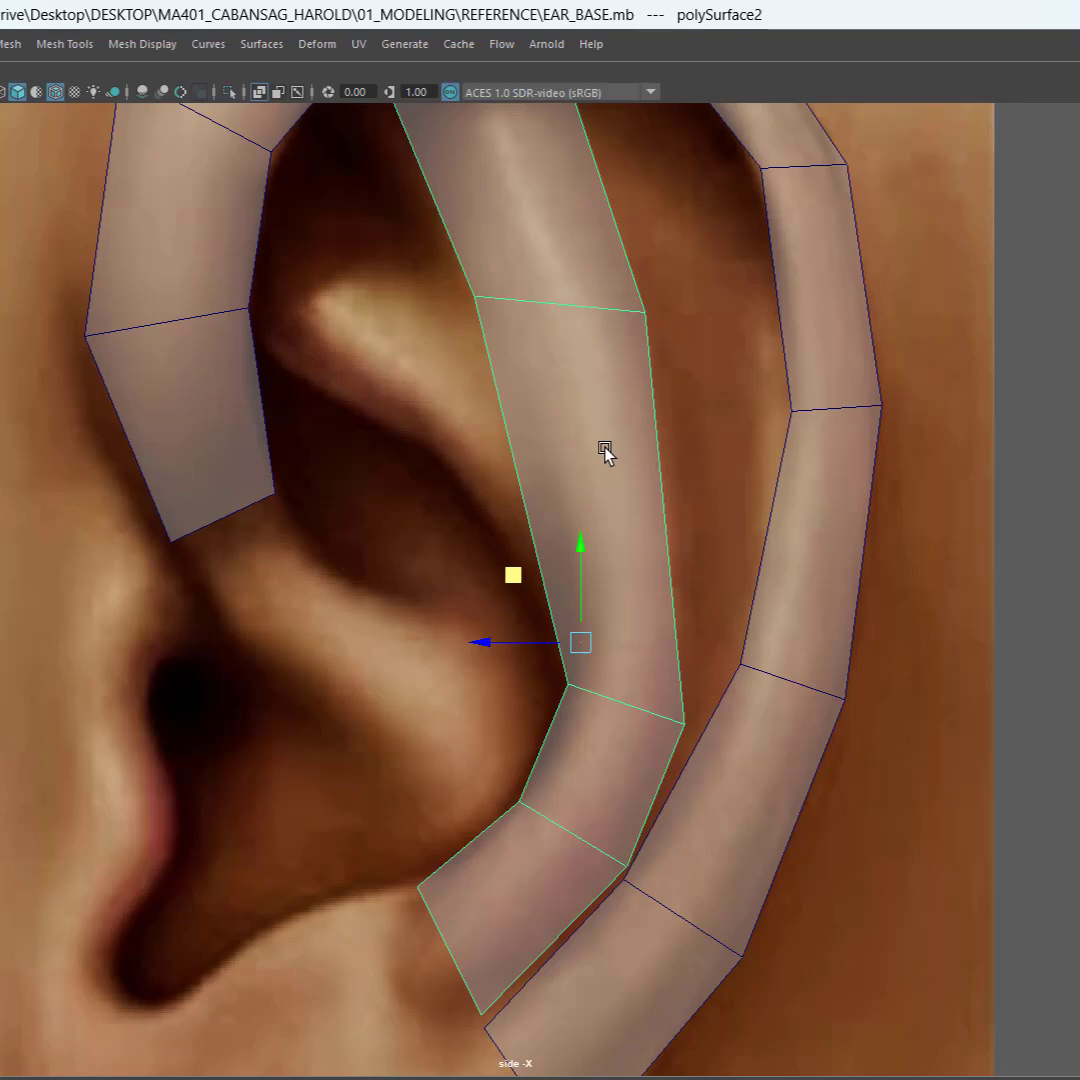
right_click(606, 452)
click(607, 395)
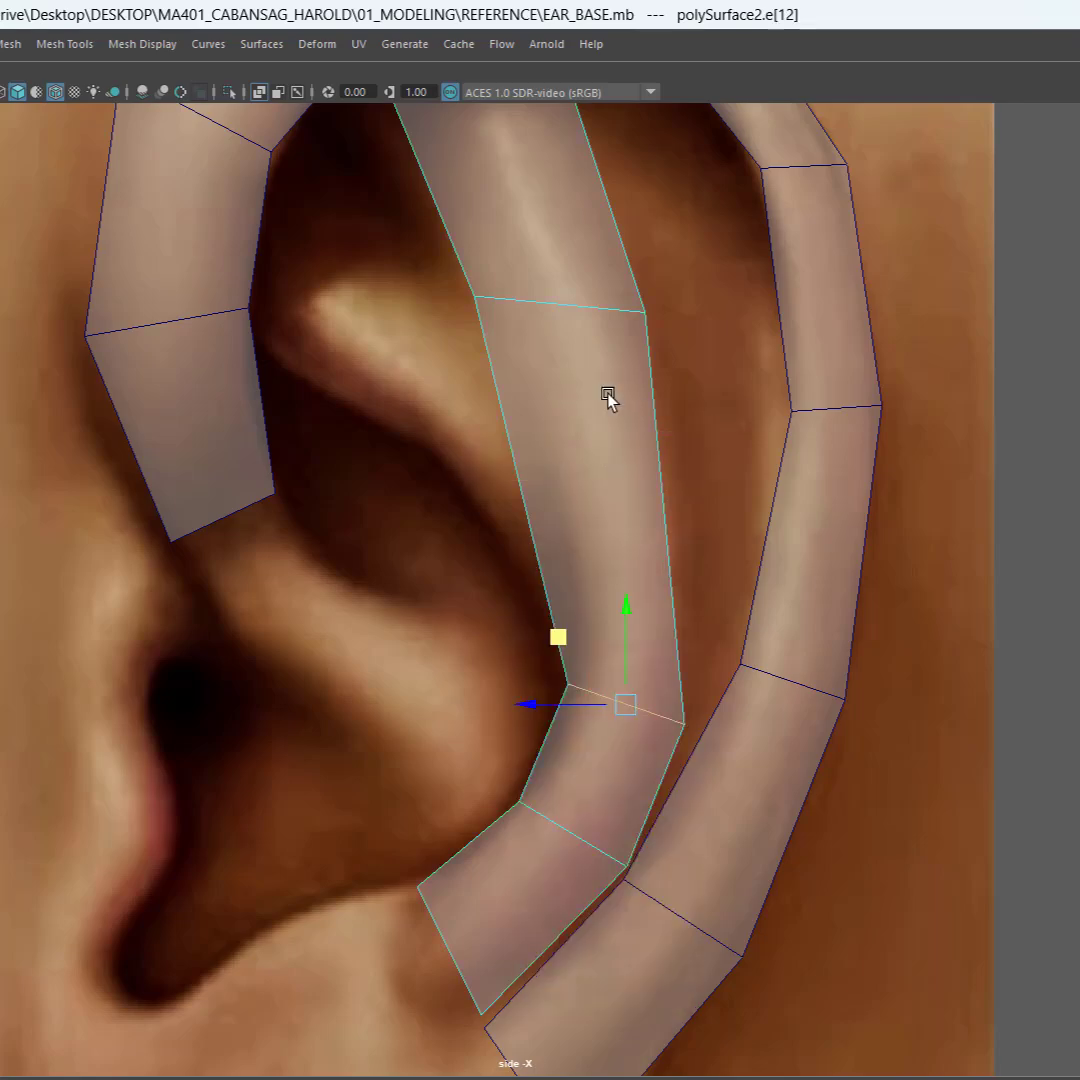
drag(429, 487, 716, 545)
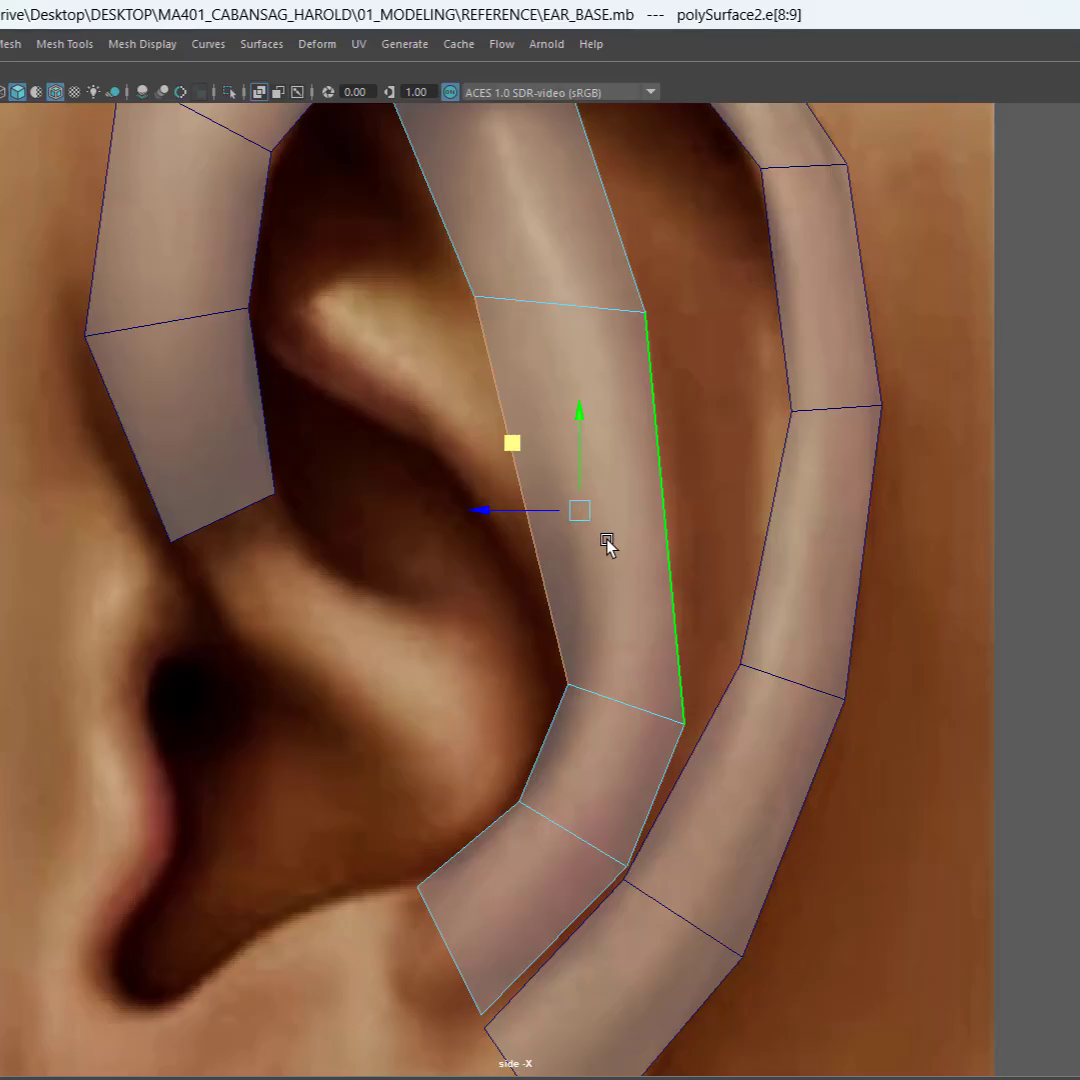
shift+right_drag(607, 545, 607, 897)
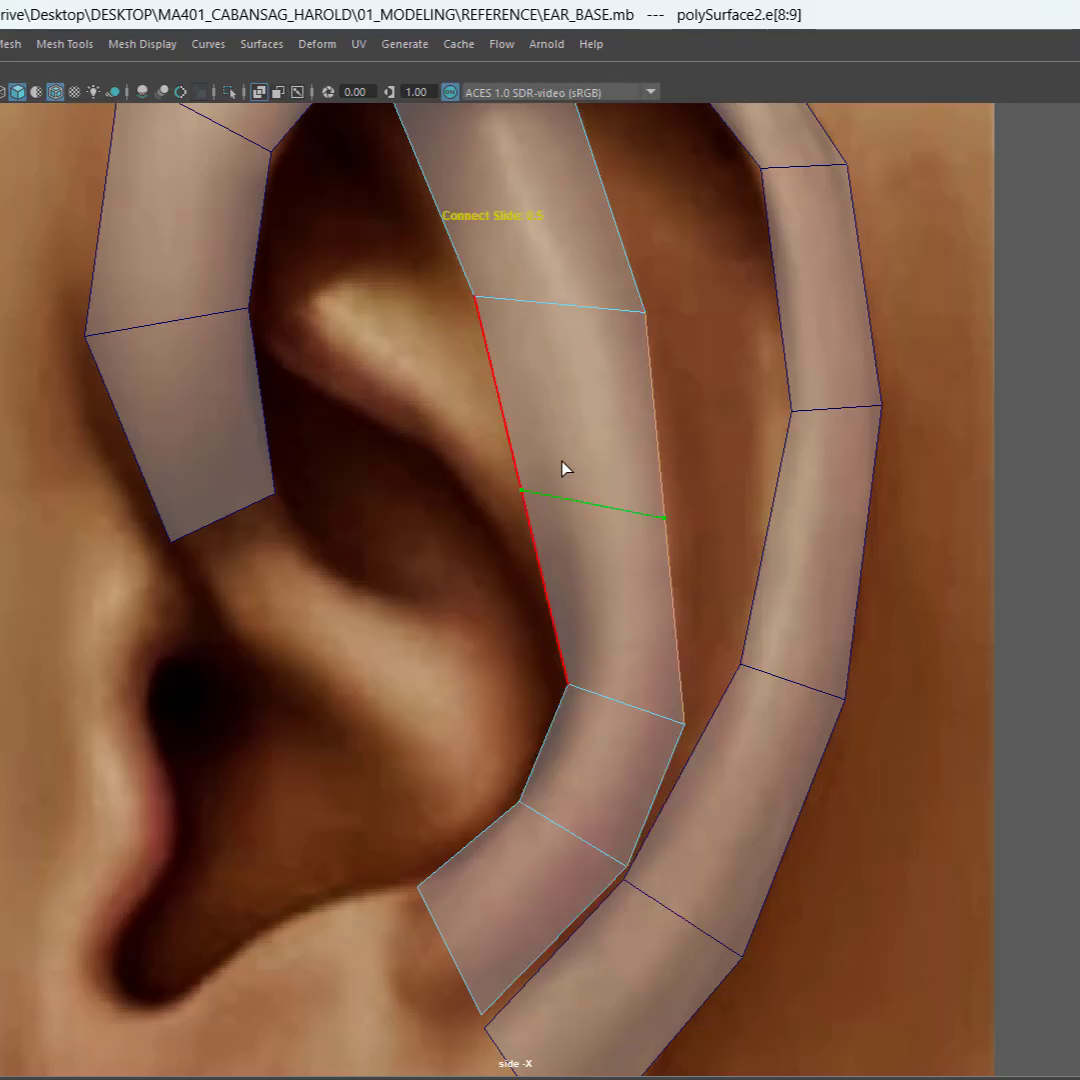
key(w)
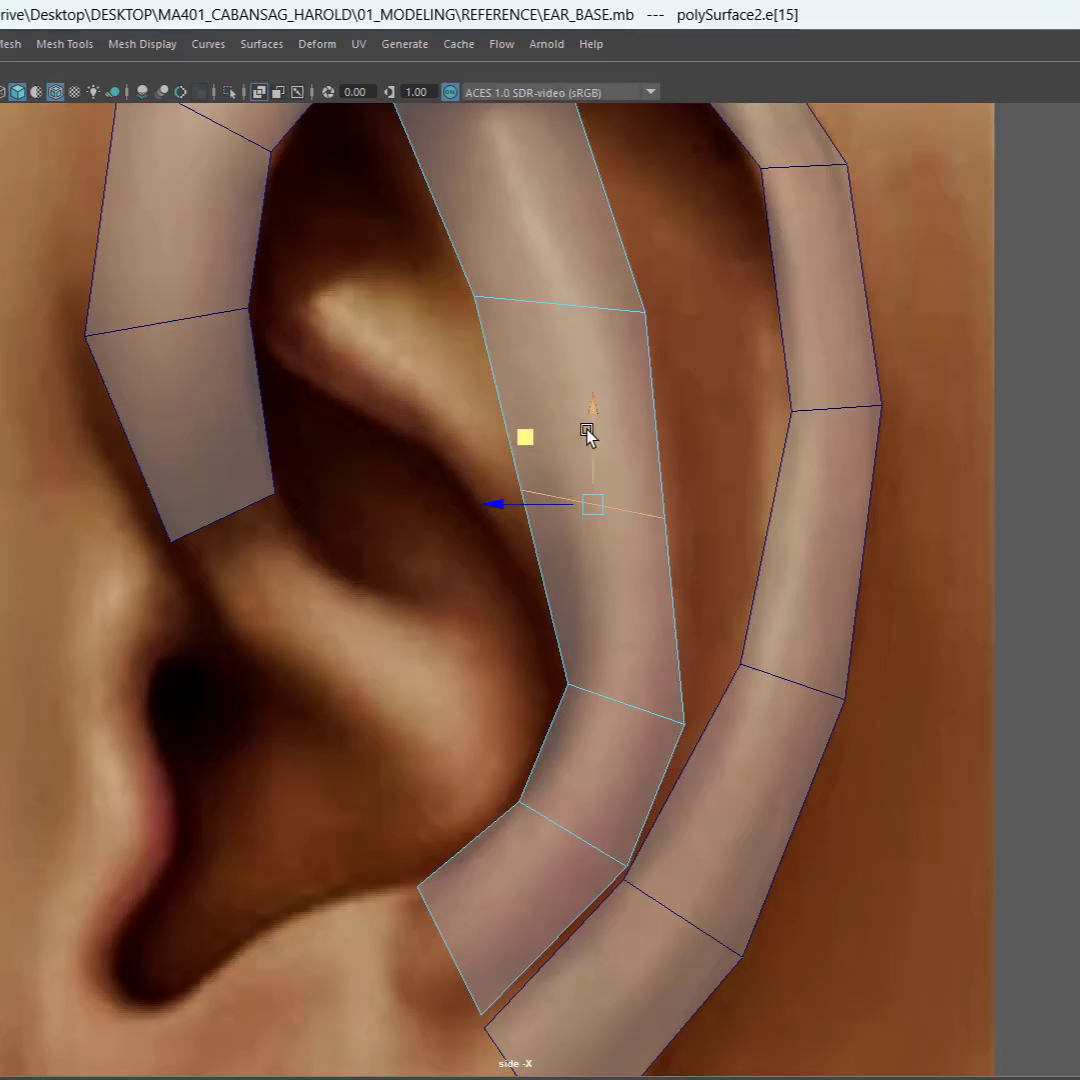
Step: Move the newly inserted middle cross edge down and back to follow the rear curve of the antihelix
click(484, 519)
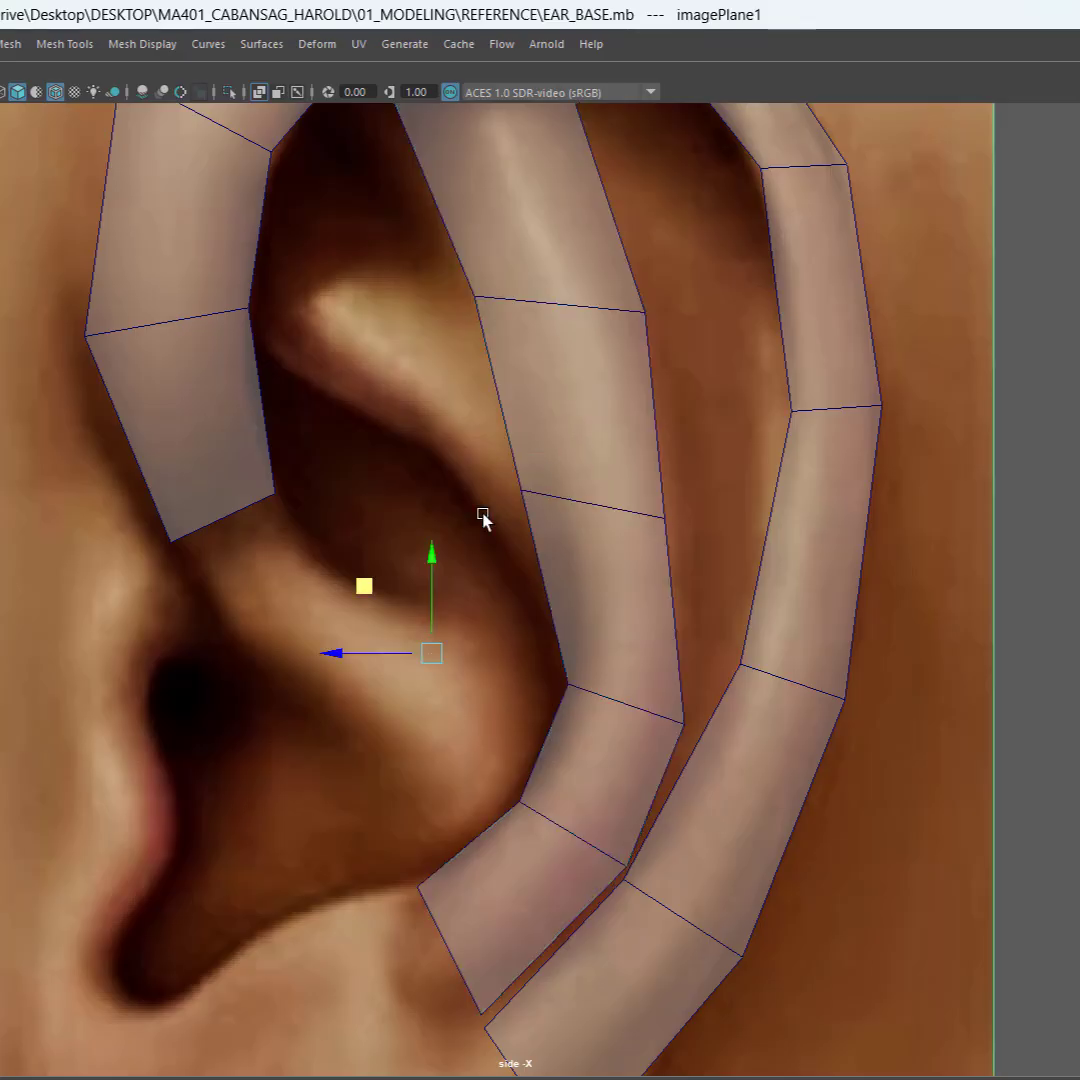
click(567, 505)
right_drag(570, 500, 571, 446)
click(615, 513)
drag(593, 434, 634, 514)
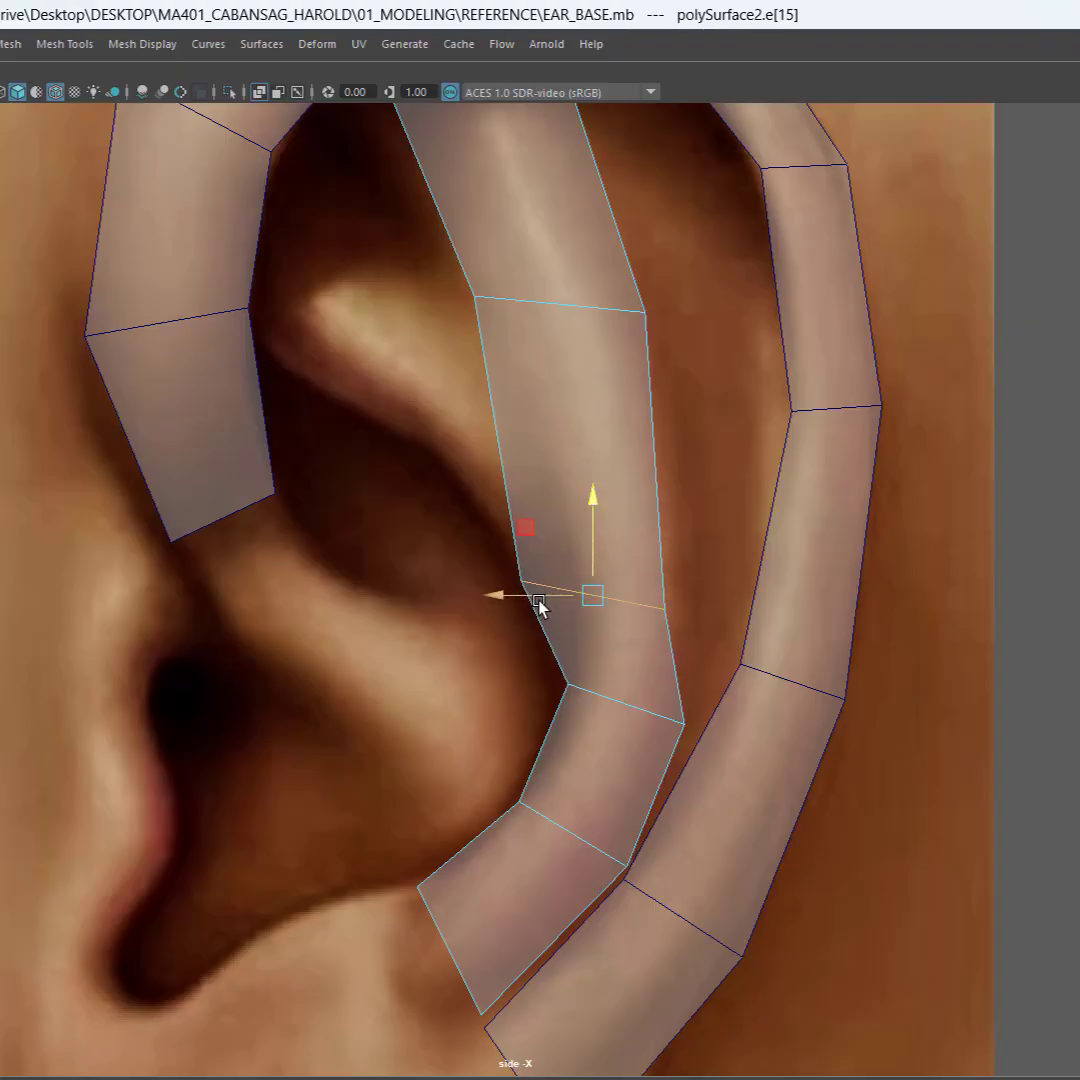
drag(539, 605, 574, 611)
Step: Move the strip's upper cross edge up and slightly forward along the antihelix ridge
click(608, 706)
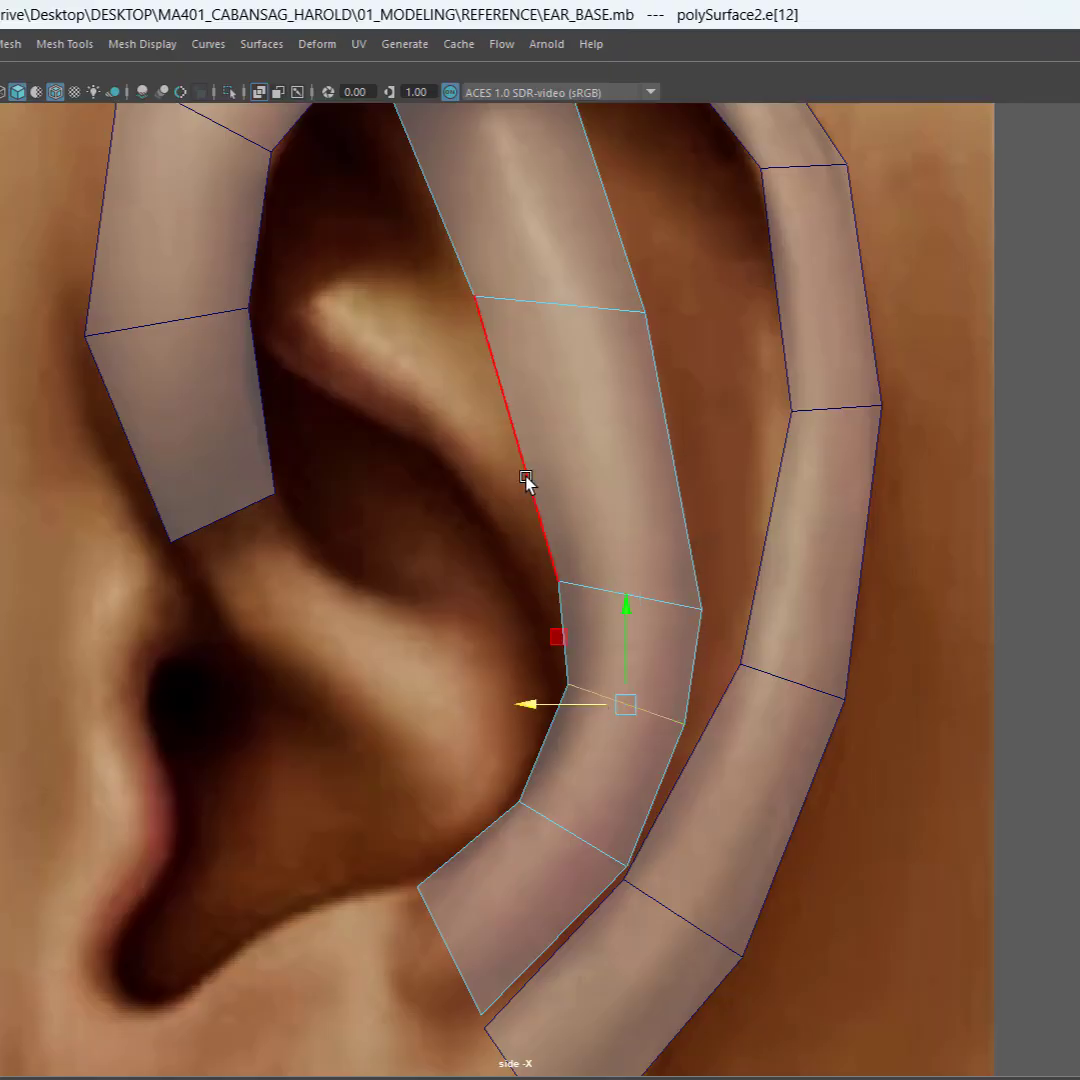
click(550, 305)
alt+middle_drag(593, 428, 600, 564)
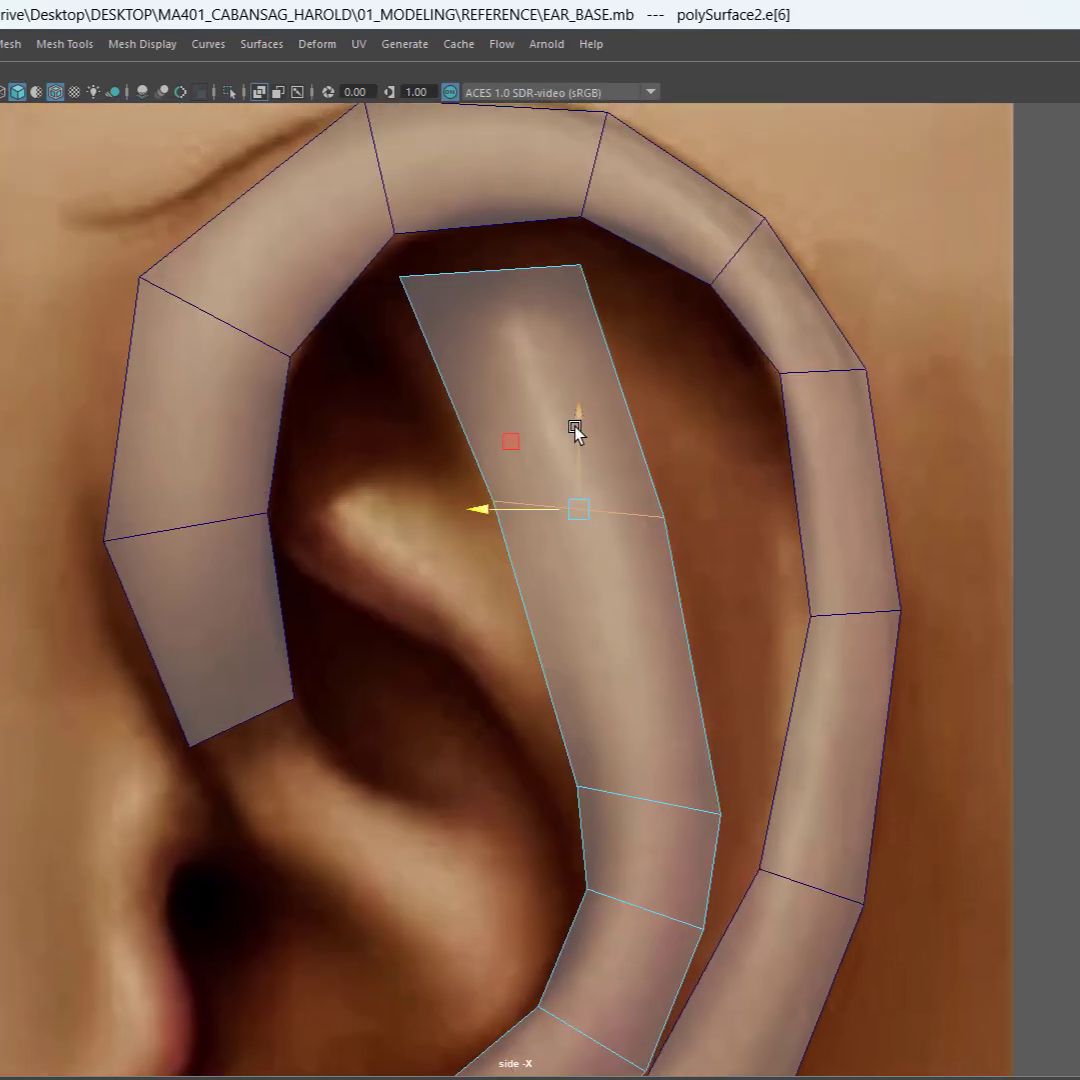
drag(574, 429, 575, 390)
drag(521, 477, 506, 477)
Step: Shift the two neighbouring cross edges at the strip's rear bend slightly downward to even out their spacing
alt+middle_drag(562, 613, 551, 540)
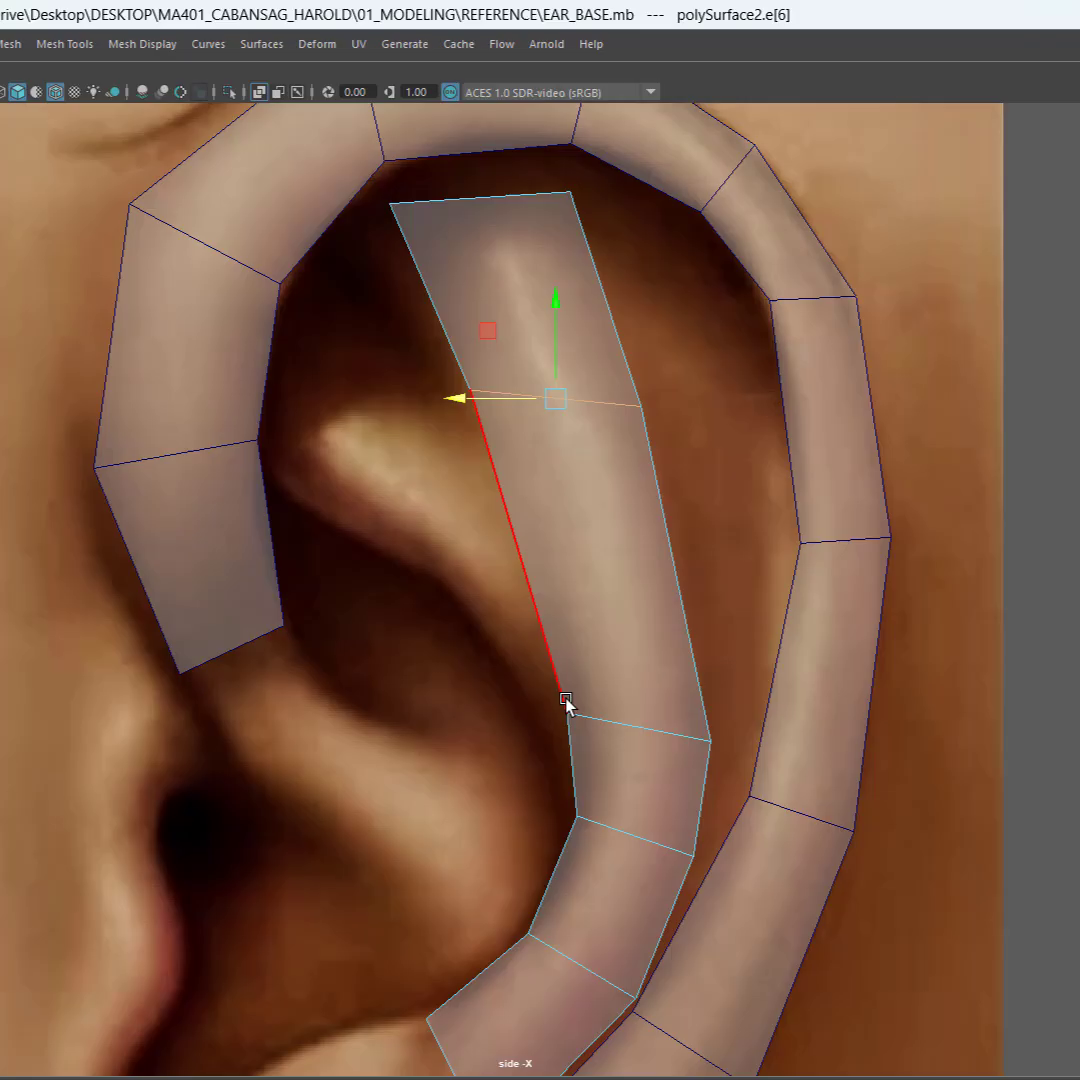
click(612, 724)
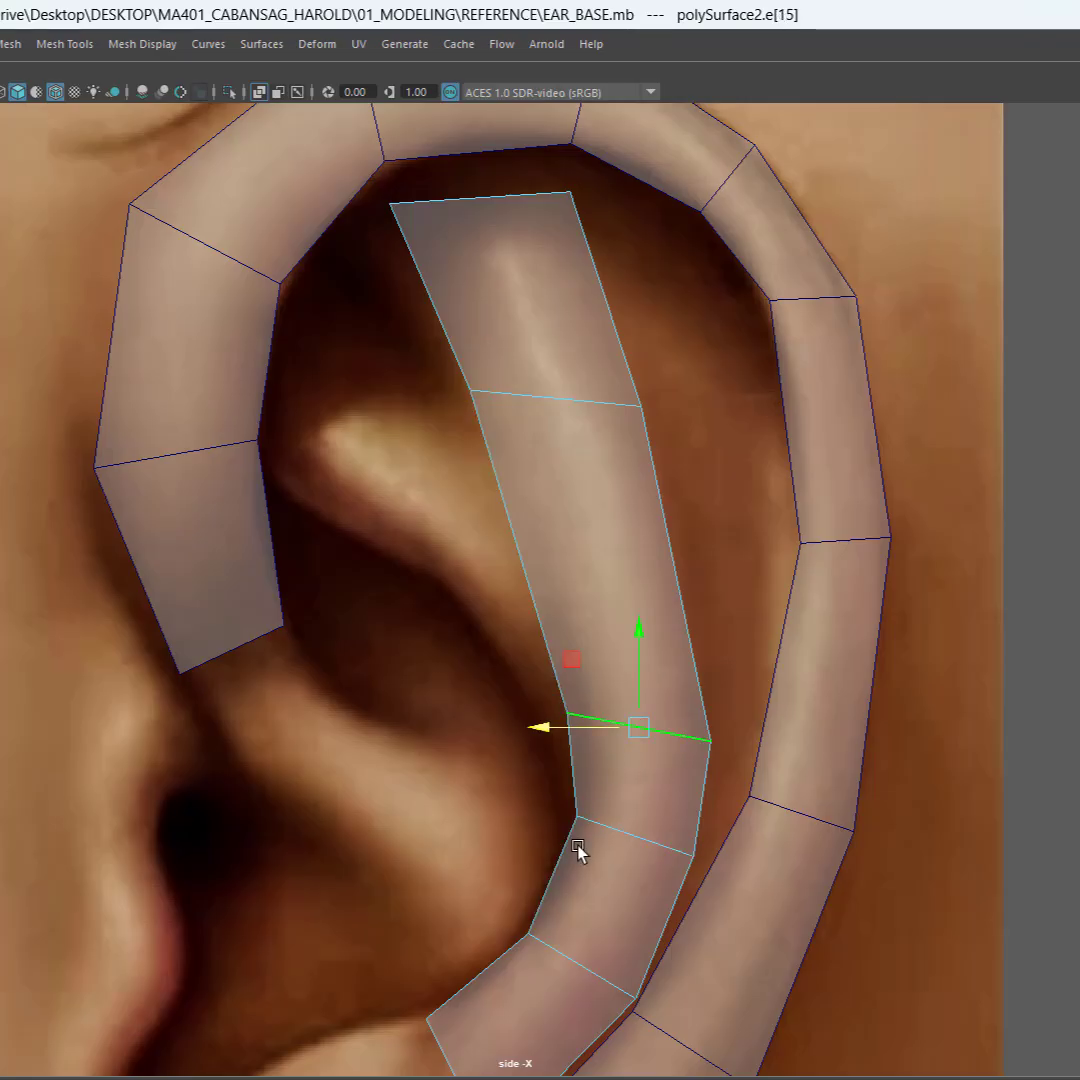
click(621, 836)
drag(637, 834, 633, 850)
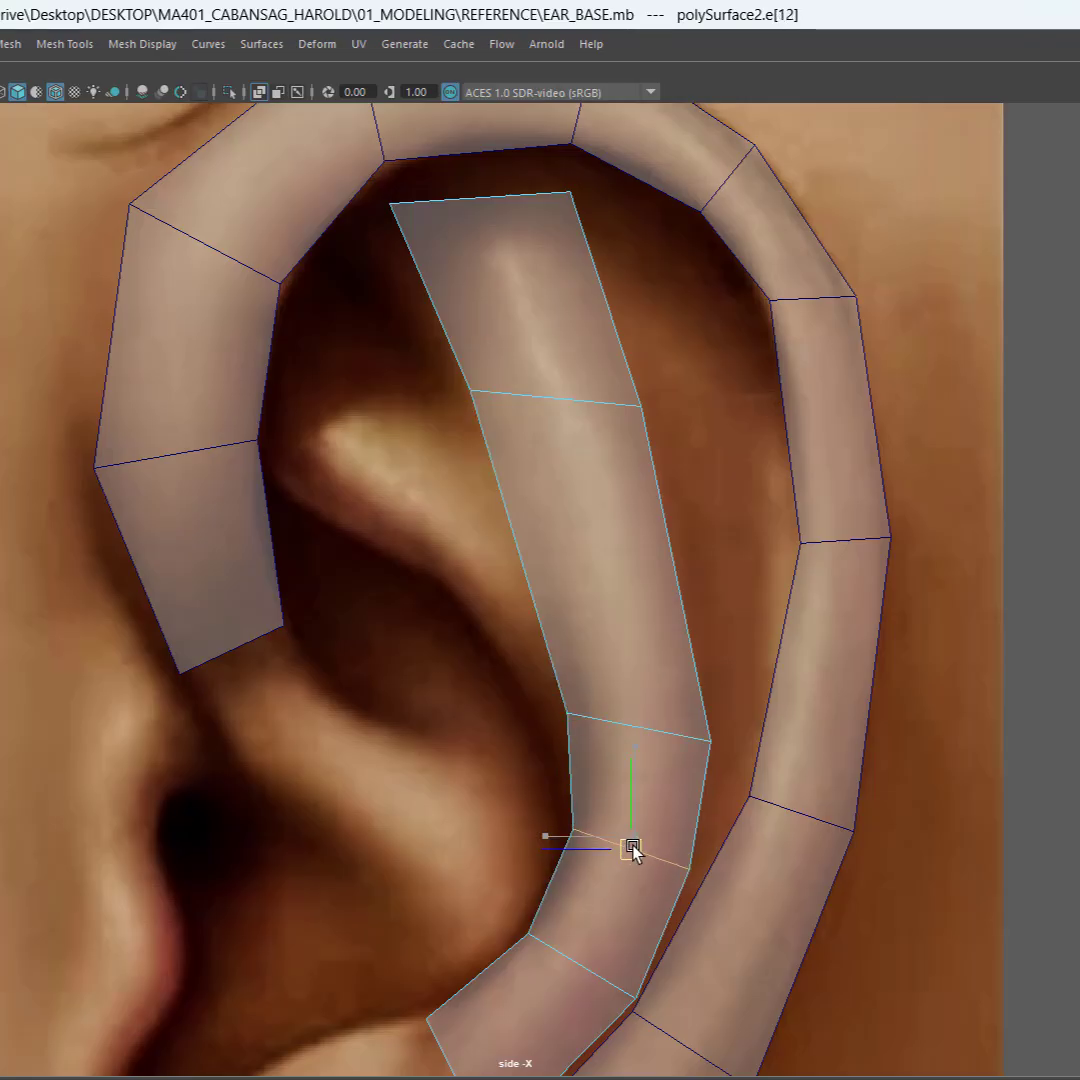
click(651, 730)
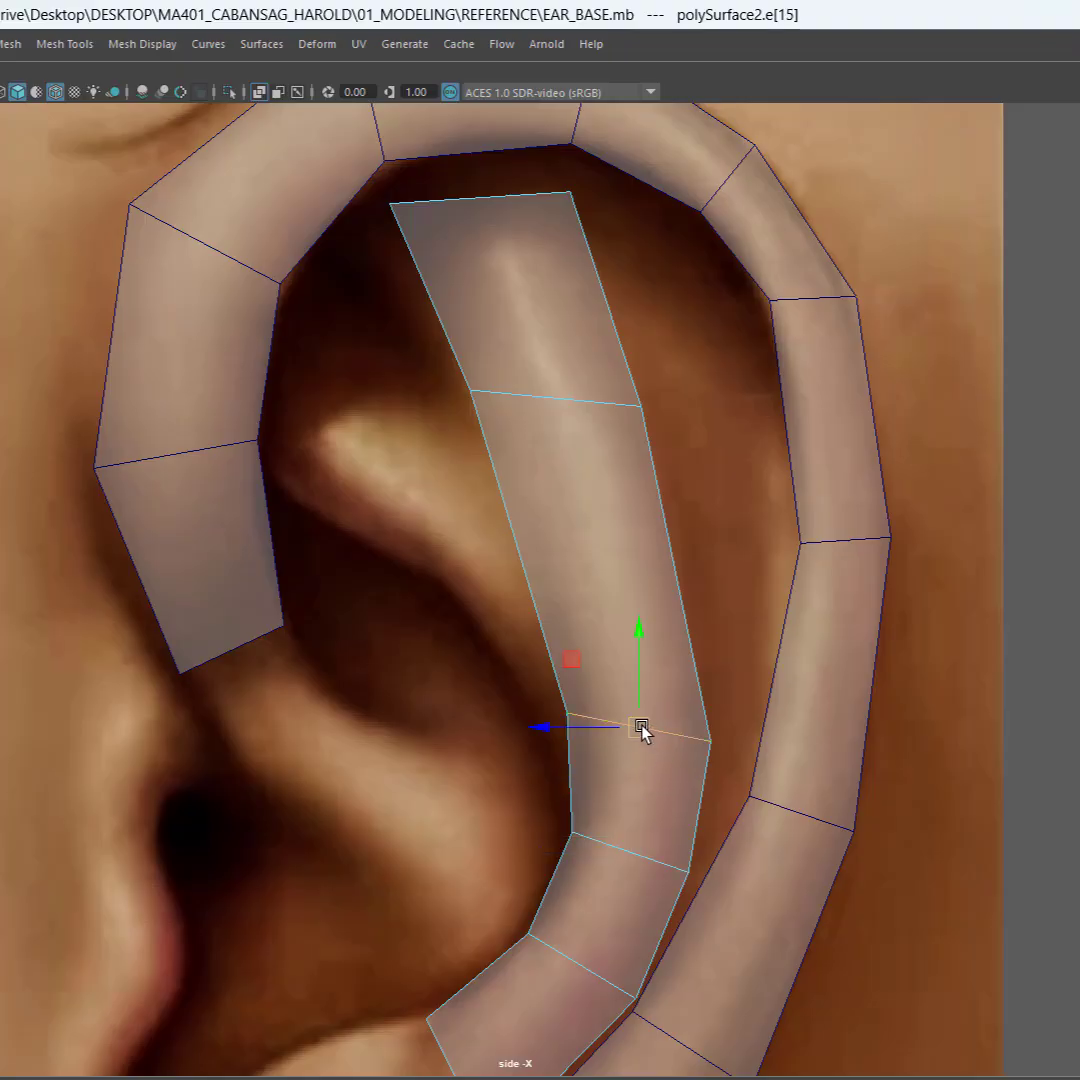
drag(642, 731, 642, 747)
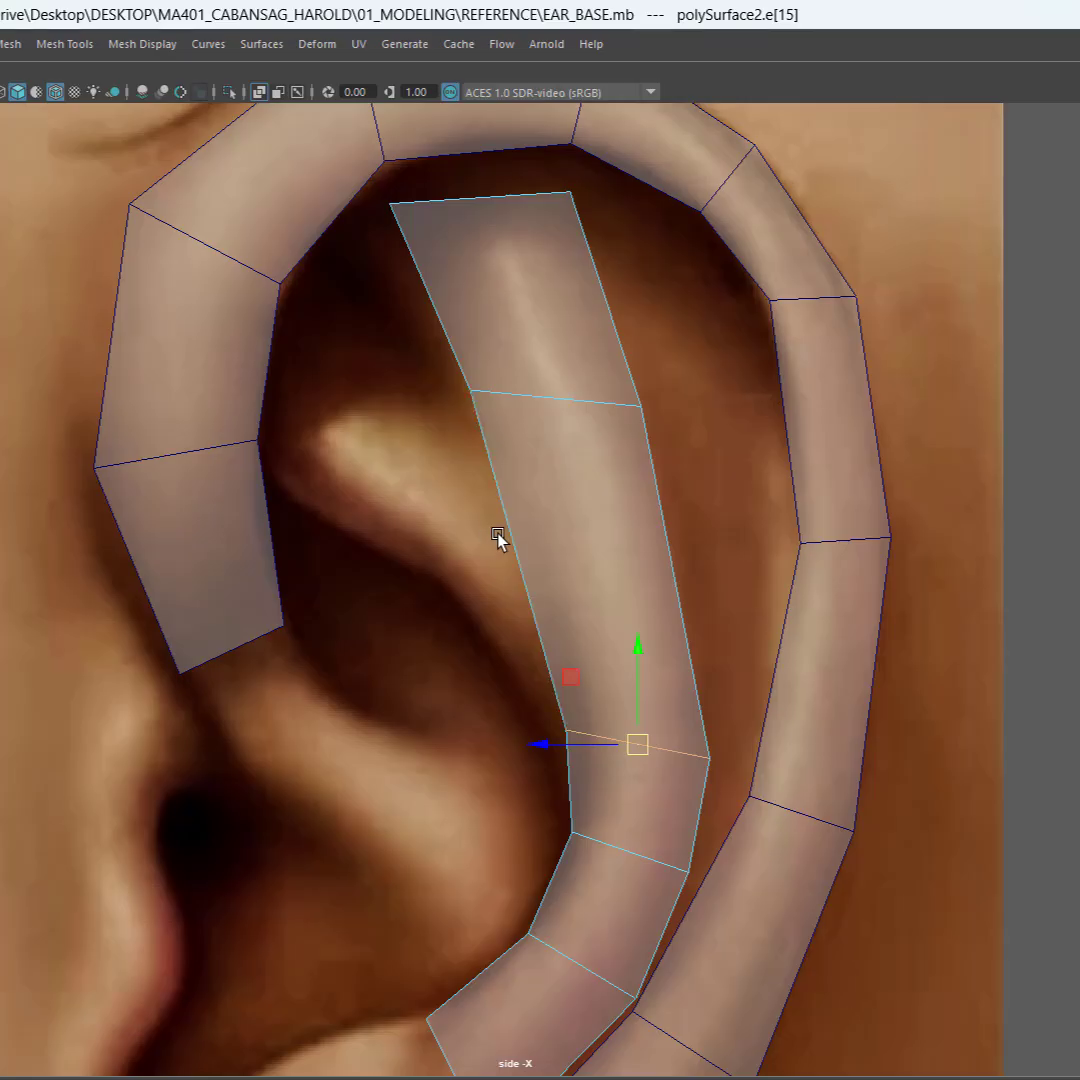
Step: Nudge the strip's upper cross edge a little further up and toward the face
alt+middle_drag(525, 526, 523, 583)
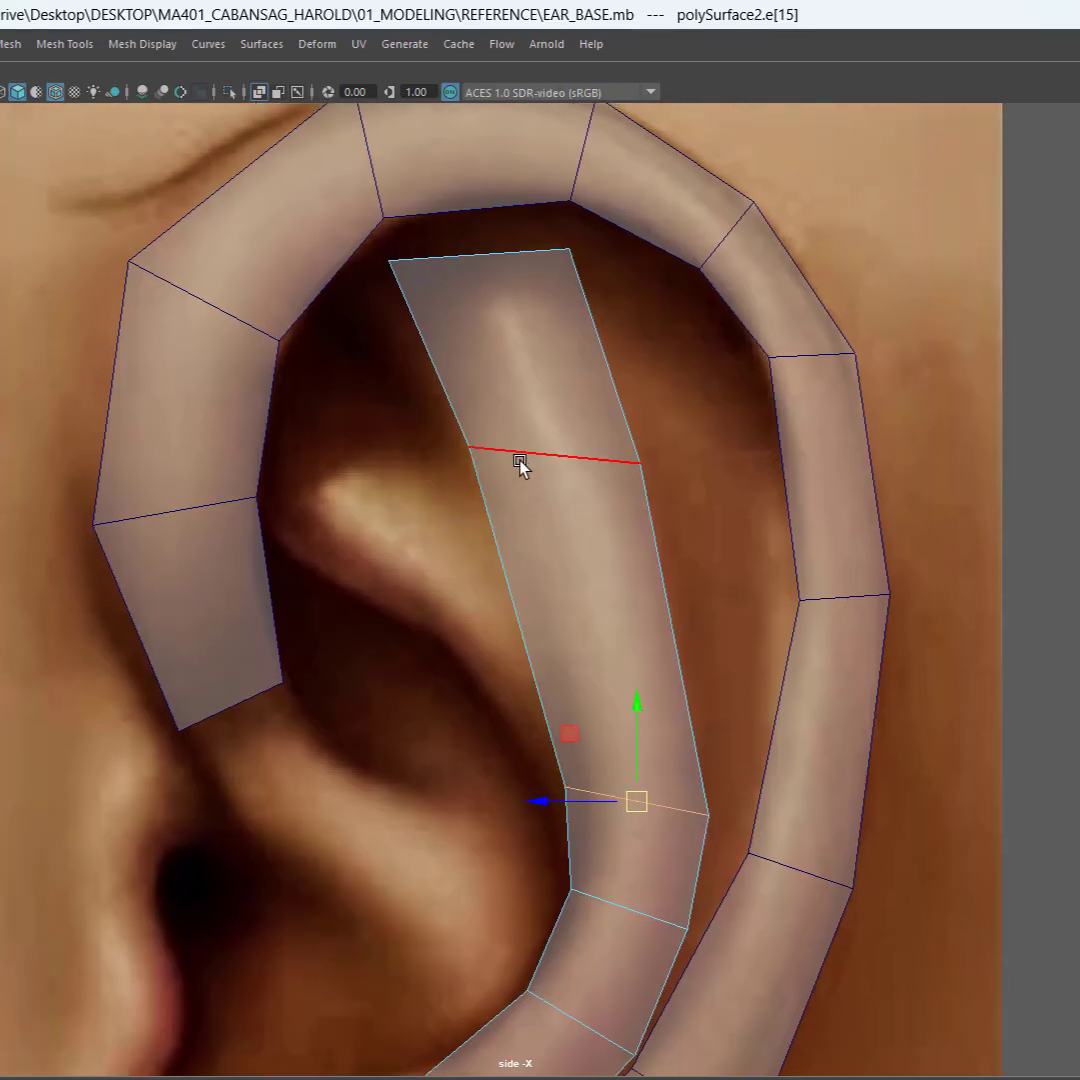
click(517, 456)
mouse_move(500, 392)
middle_down()
mouse_move(477, 366)
mouse_move(490, 378)
middle_up()
Step: Connect the side edges of the strip's remaining long segment to add a cross edge between the upper cross edge and the rear bend
alt+middle_drag(569, 574, 574, 546)
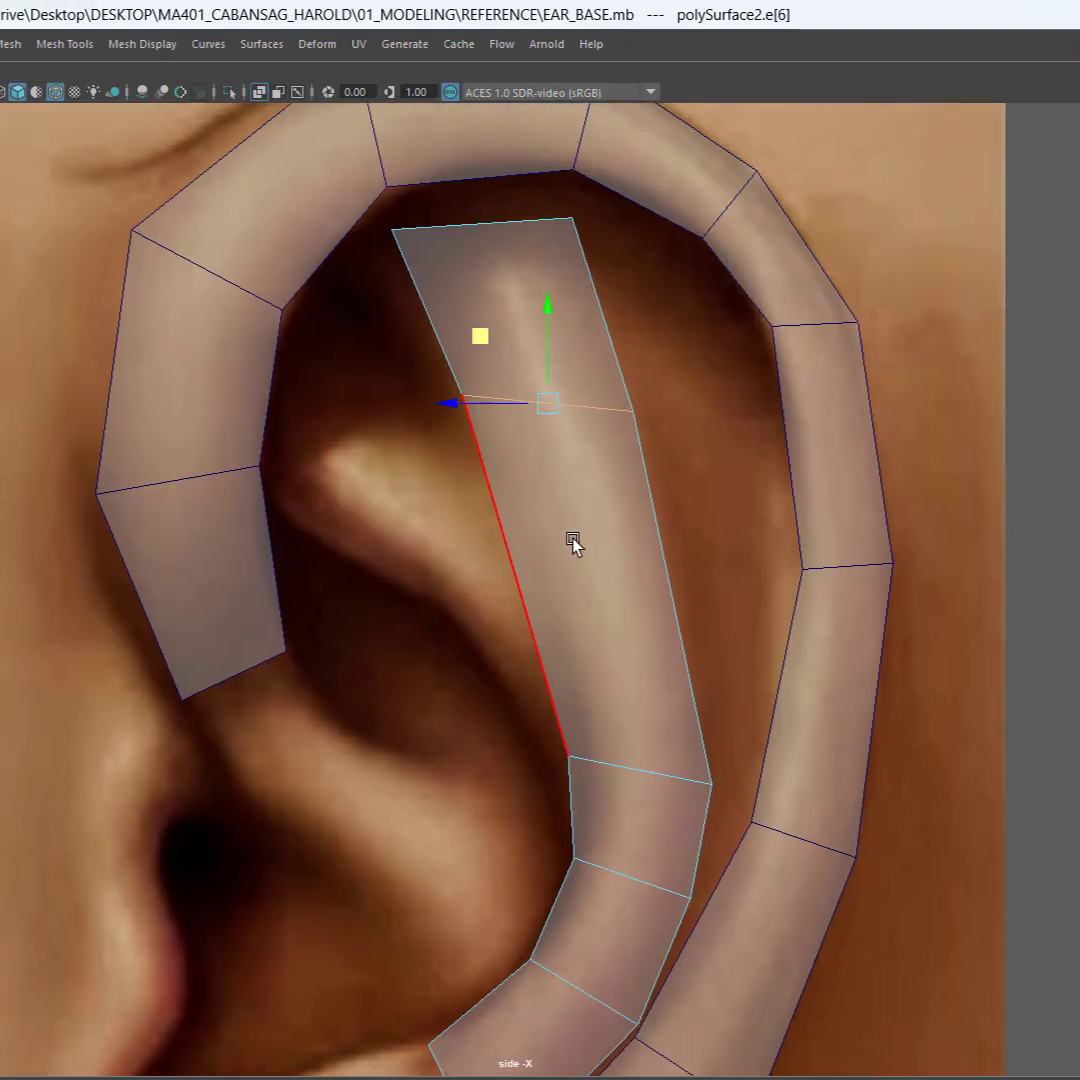
drag(461, 500, 699, 577)
shift+right_click(583, 580)
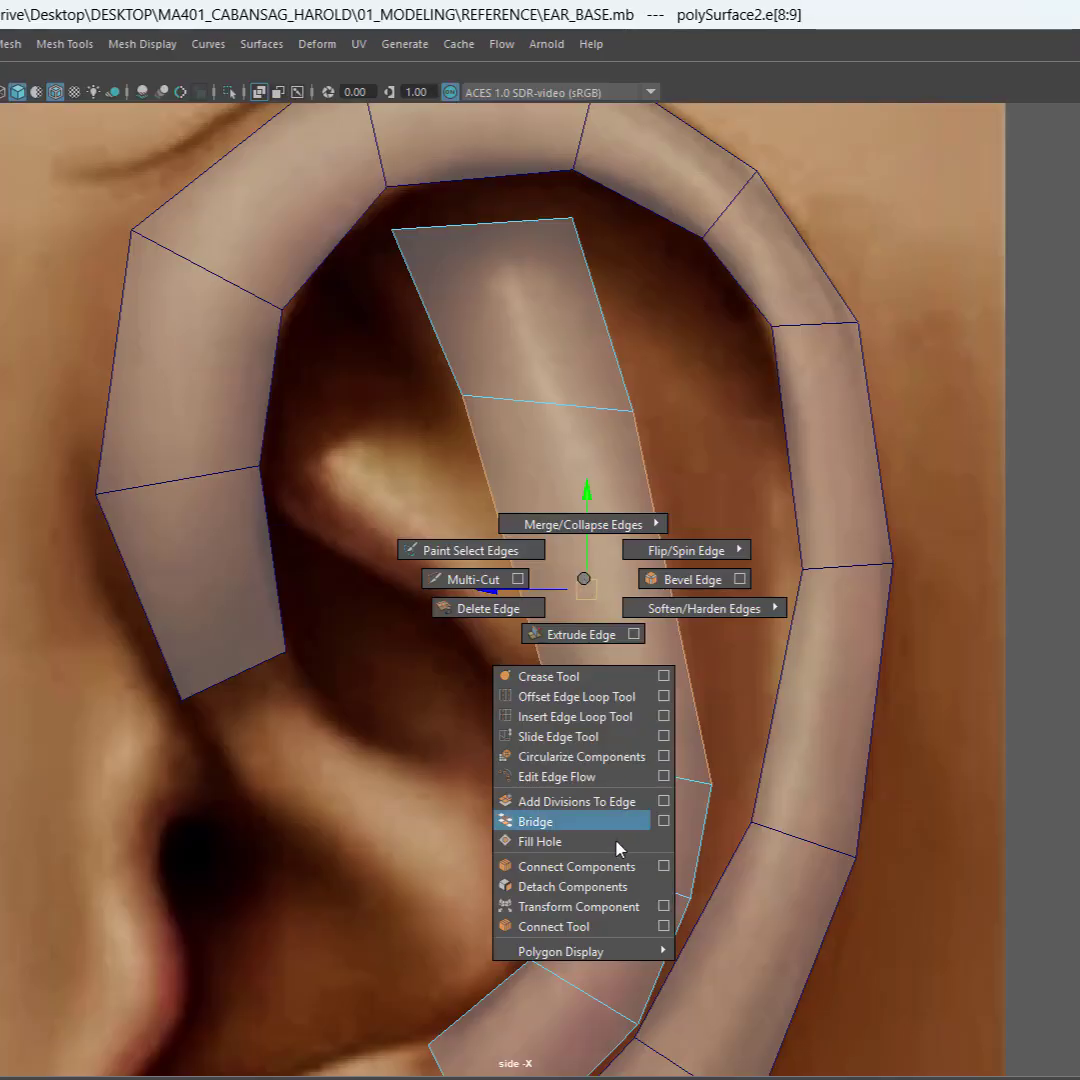
click(600, 926)
key(Return)
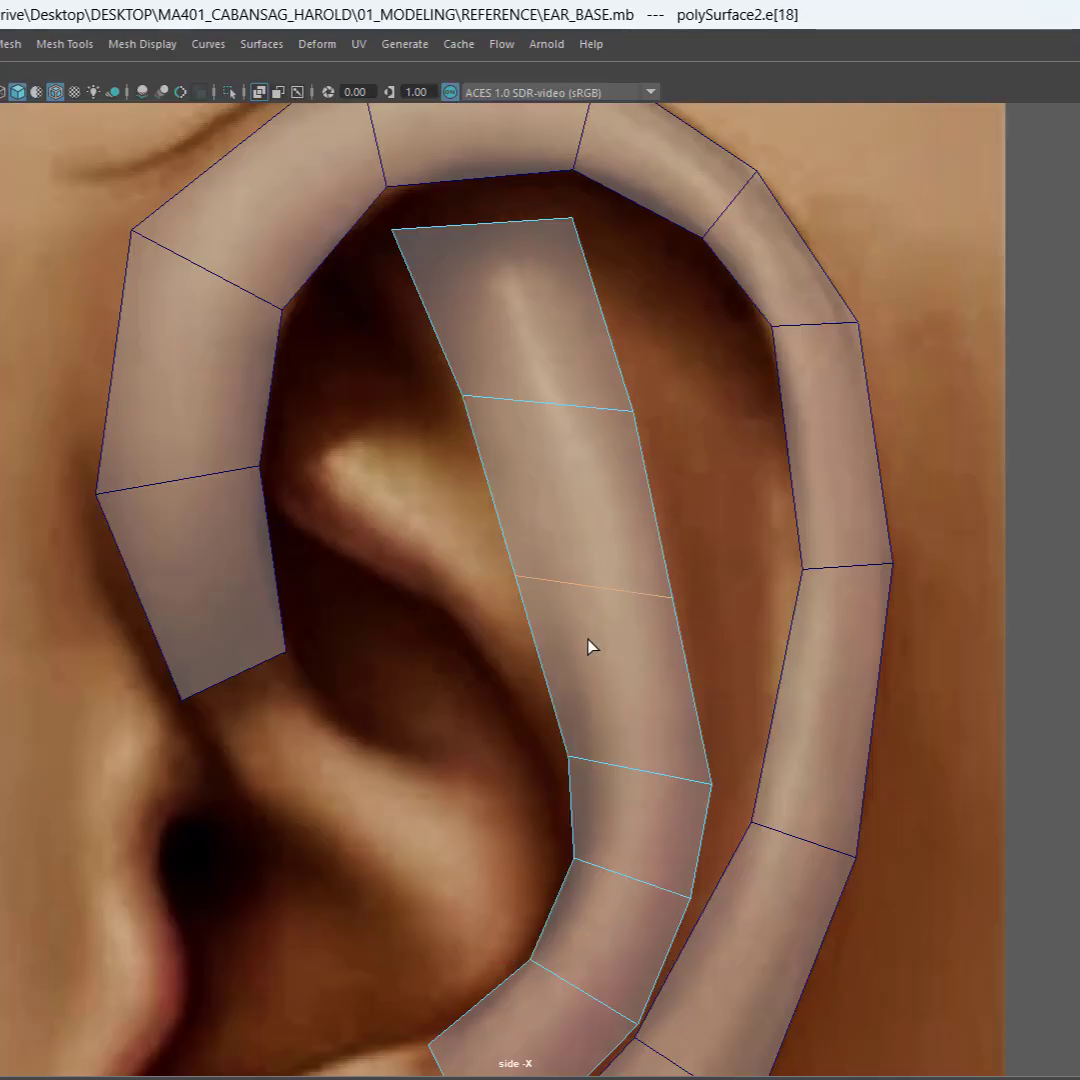
Step: Raise the new cross edge along the antihelix, slanting it by lowering its rear vertex and nudging its front vertex slightly rearward
key(w)
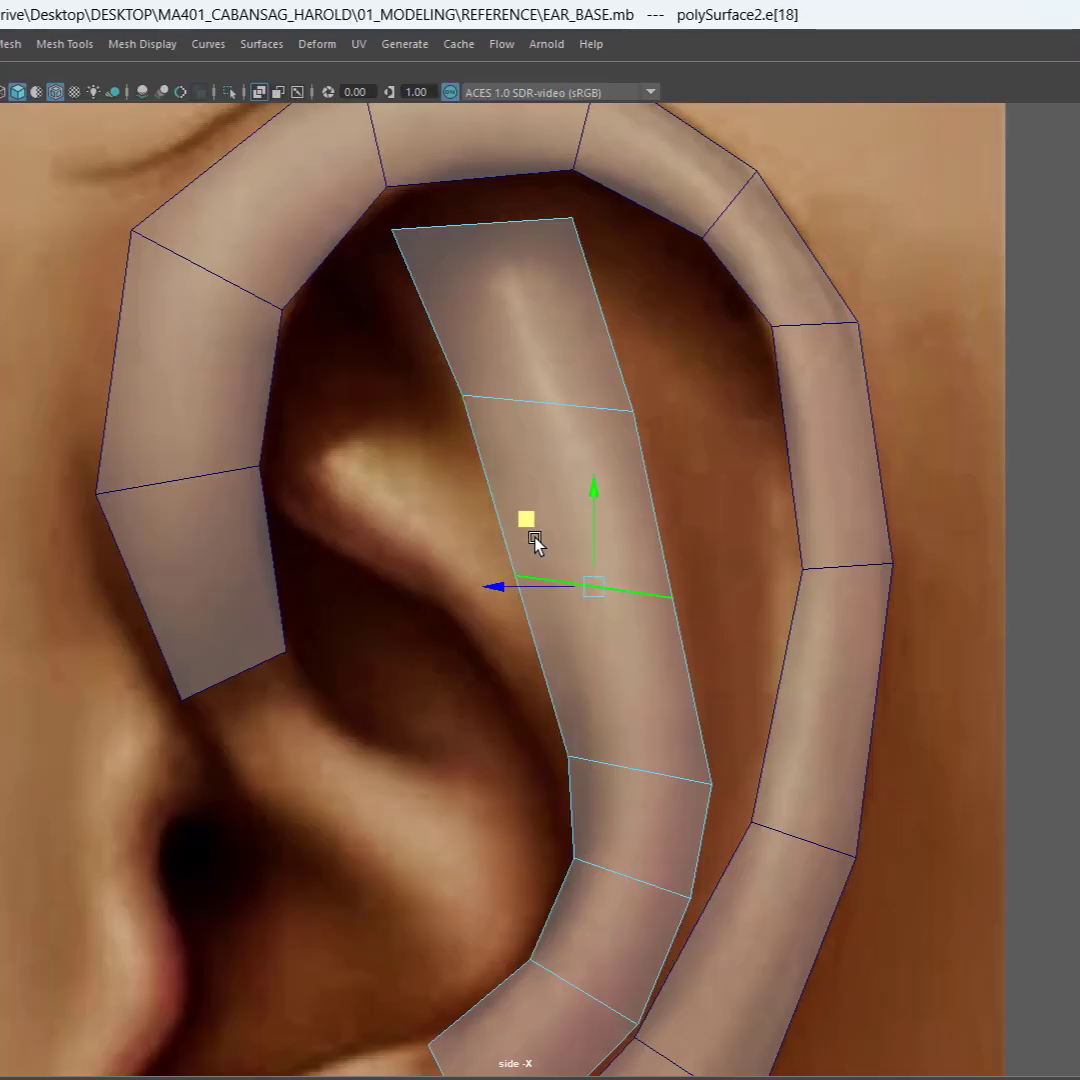
middle_drag(530, 513, 525, 453)
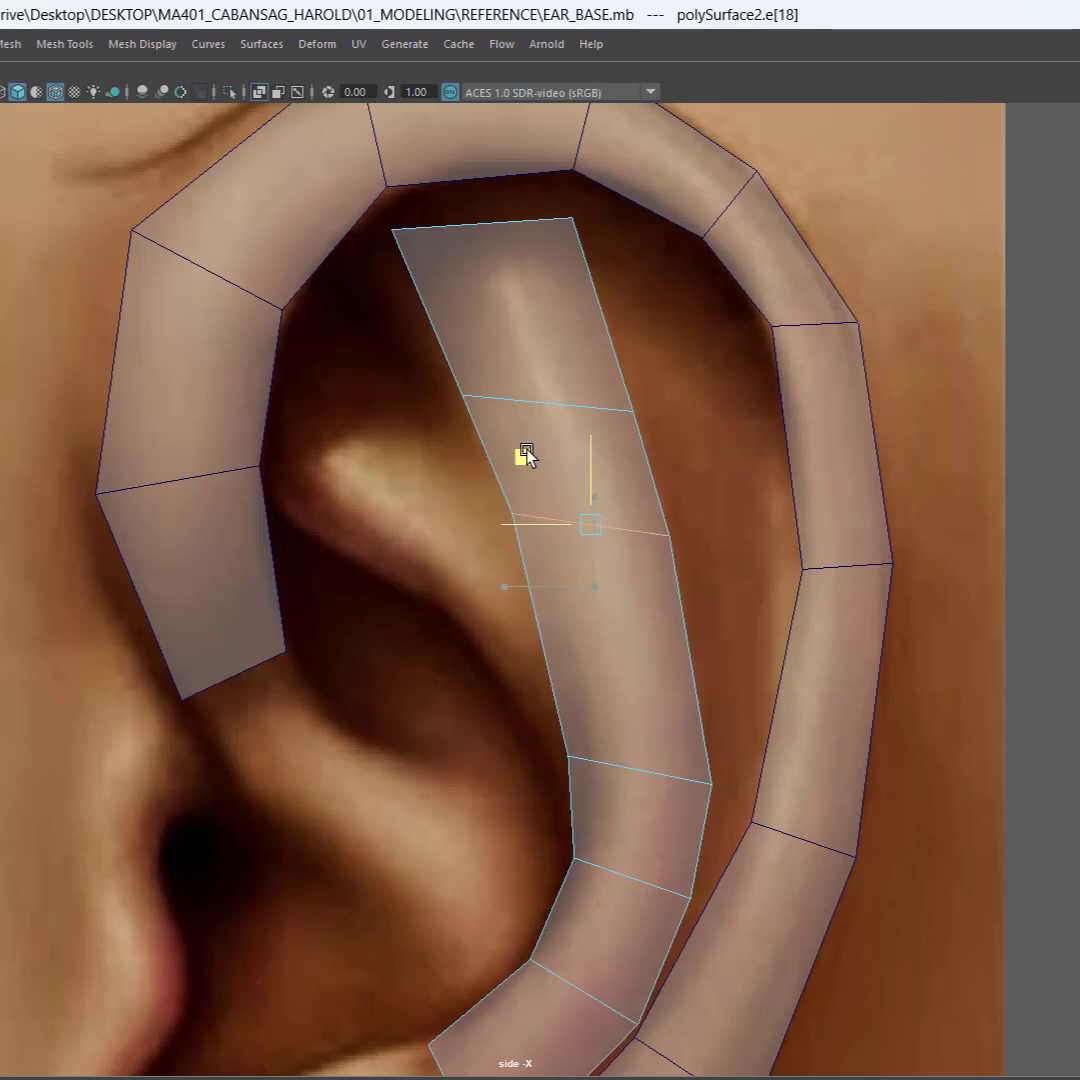
right_click(566, 495)
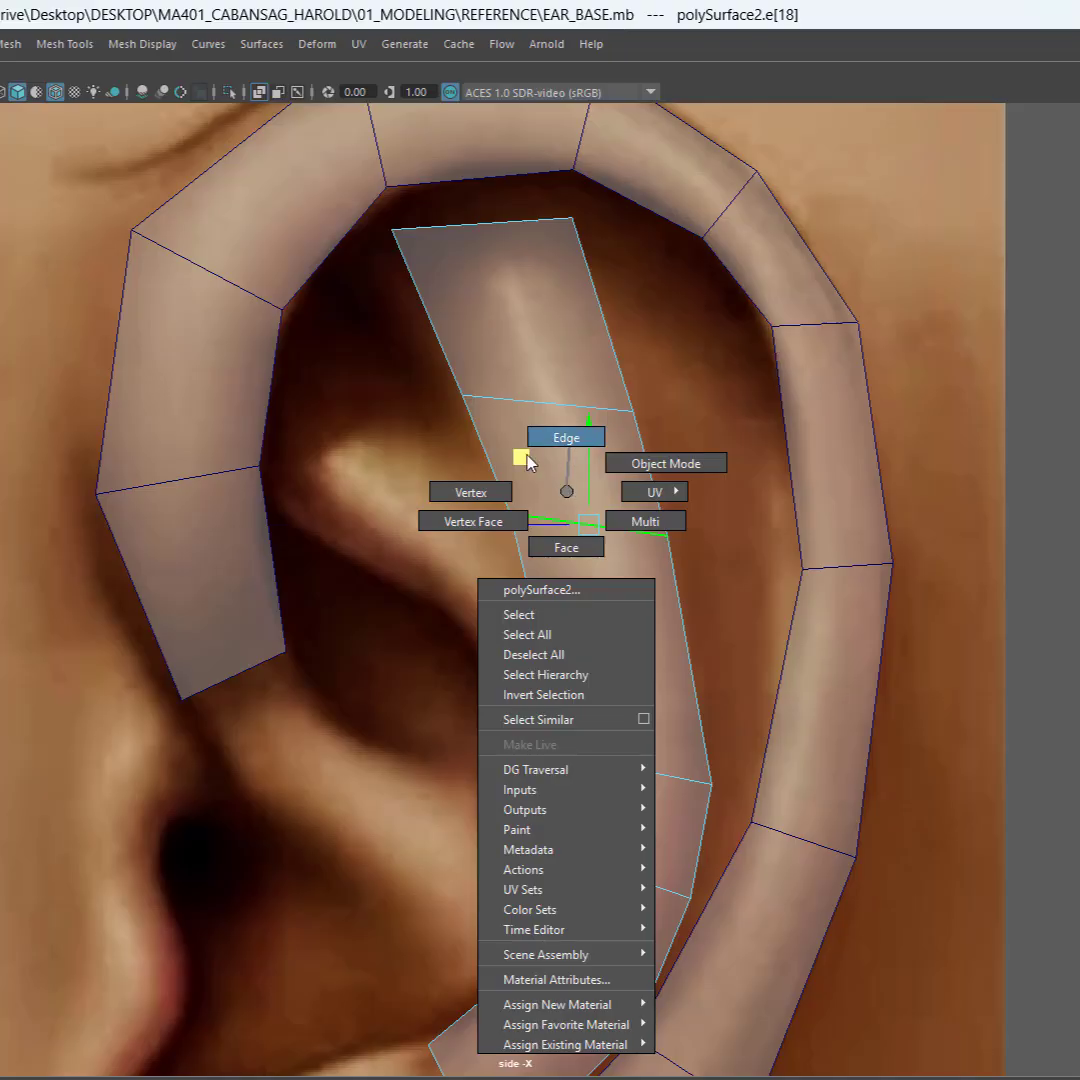
click(468, 492)
drag(699, 511, 622, 598)
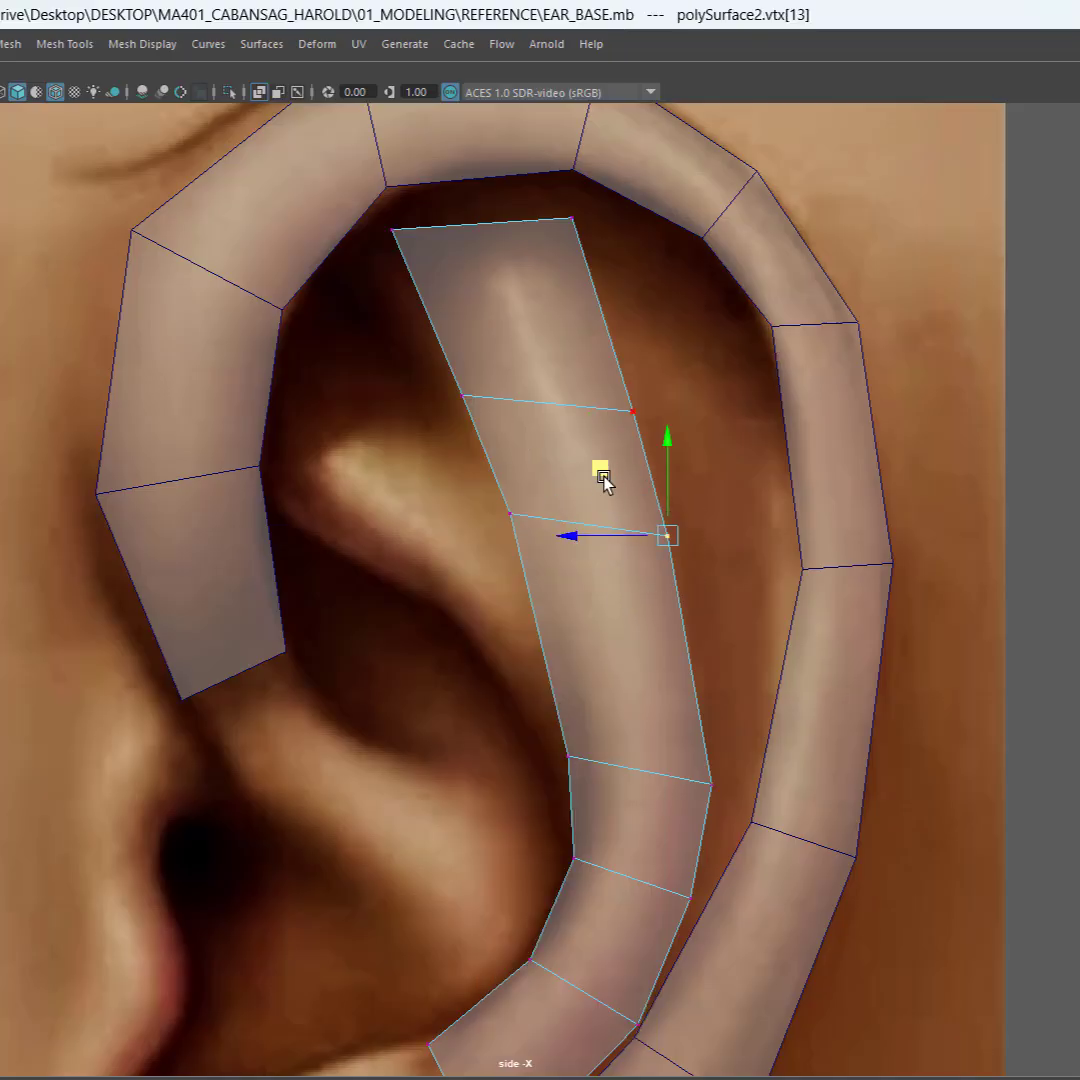
middle_drag(605, 482, 620, 548)
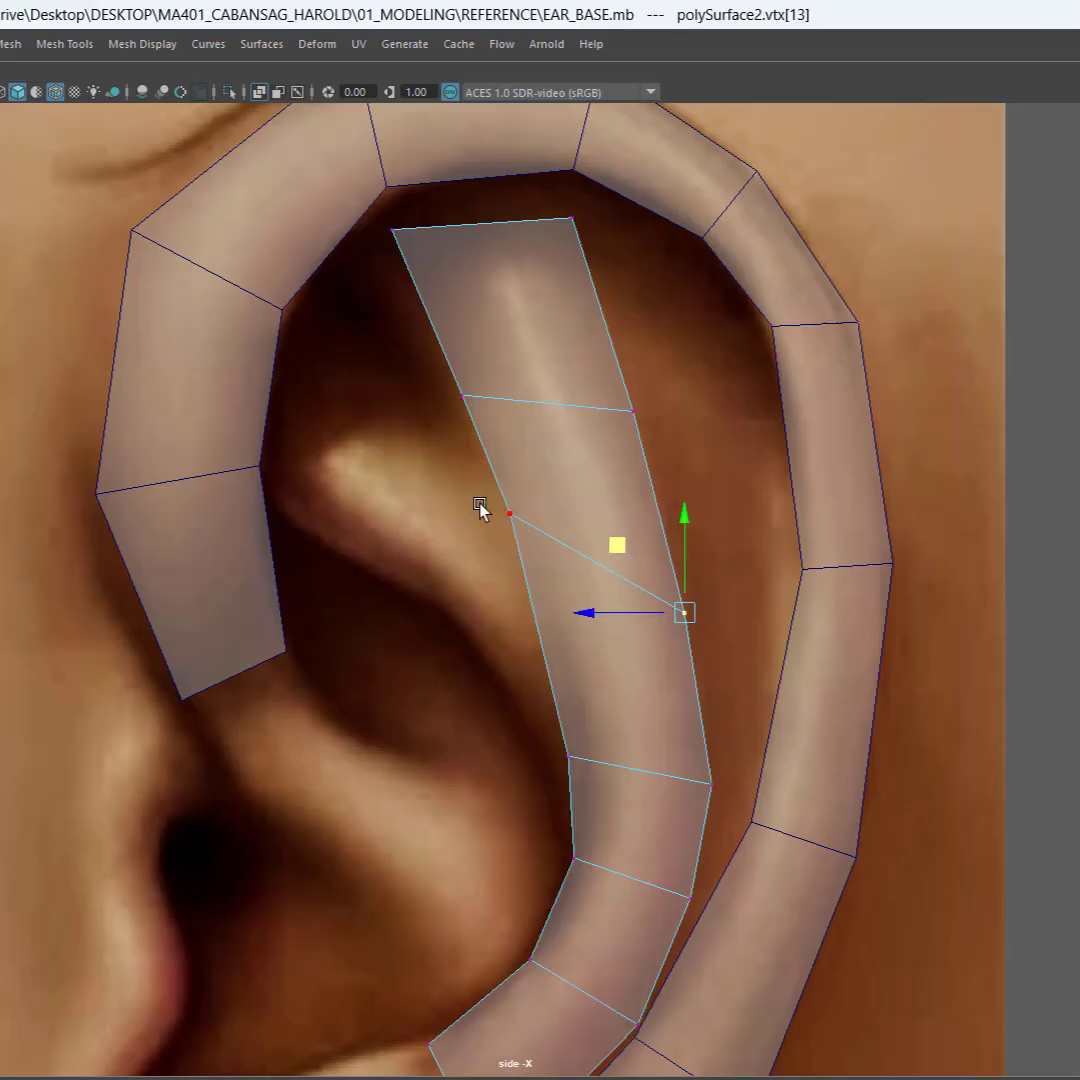
drag(472, 496, 541, 546)
middle_drag(441, 448, 448, 449)
Step: Lower both end vertices of the cross edge at the top of the rear bend slightly
drag(550, 740, 593, 785)
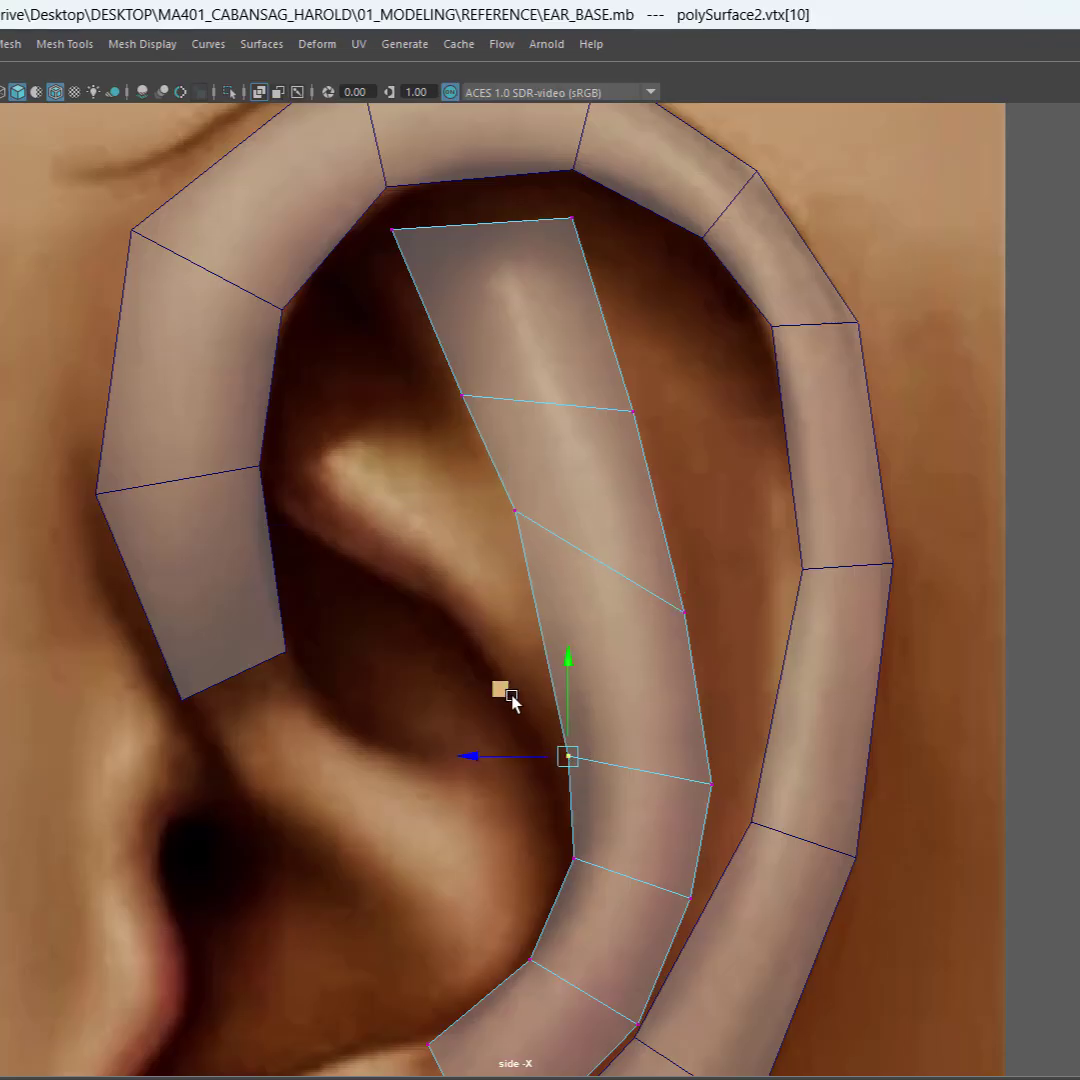
middle_drag(510, 700, 511, 702)
drag(720, 752, 672, 795)
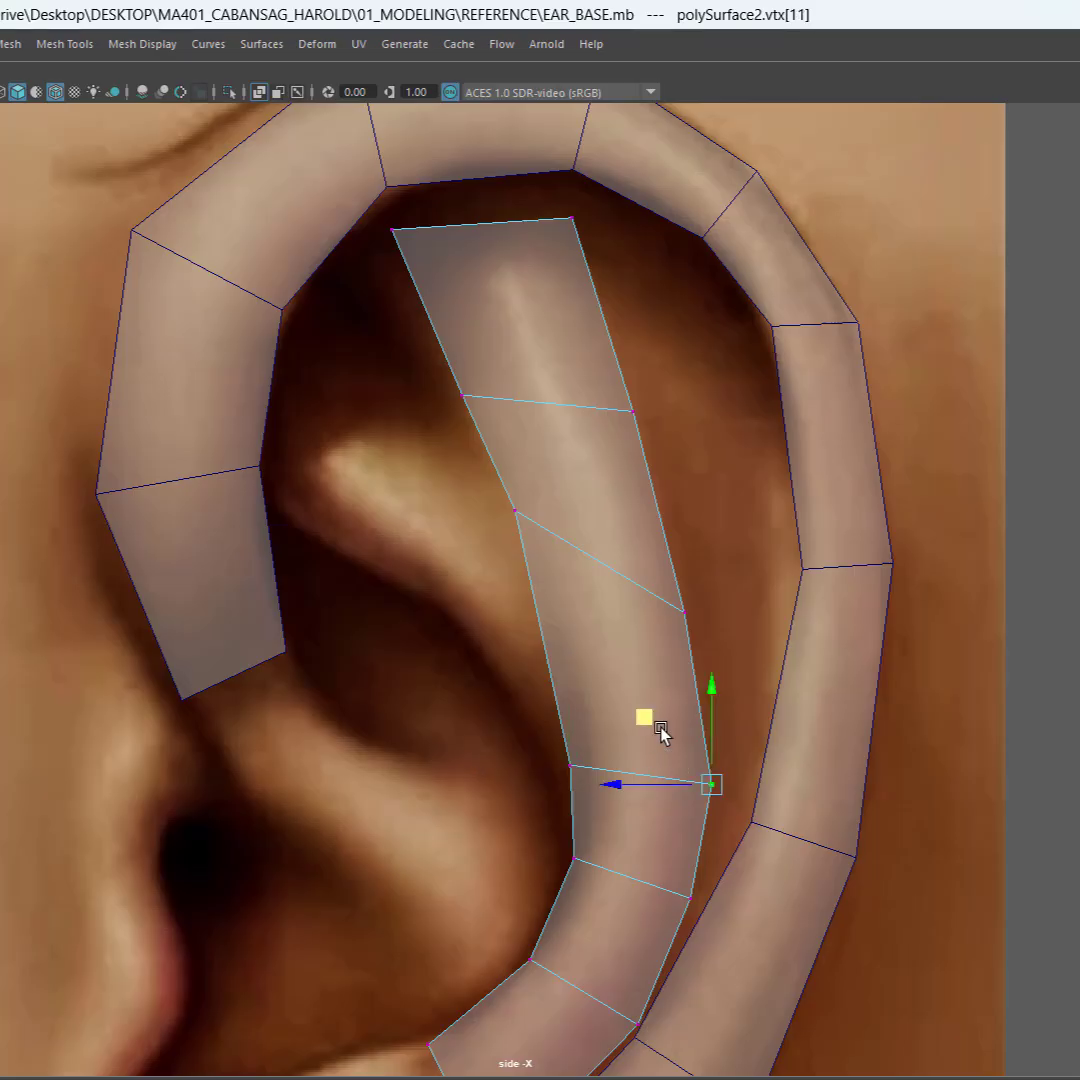
mouse_move(660, 733)
middle_down()
mouse_move(639, 718)
mouse_move(640, 742)
middle_up()
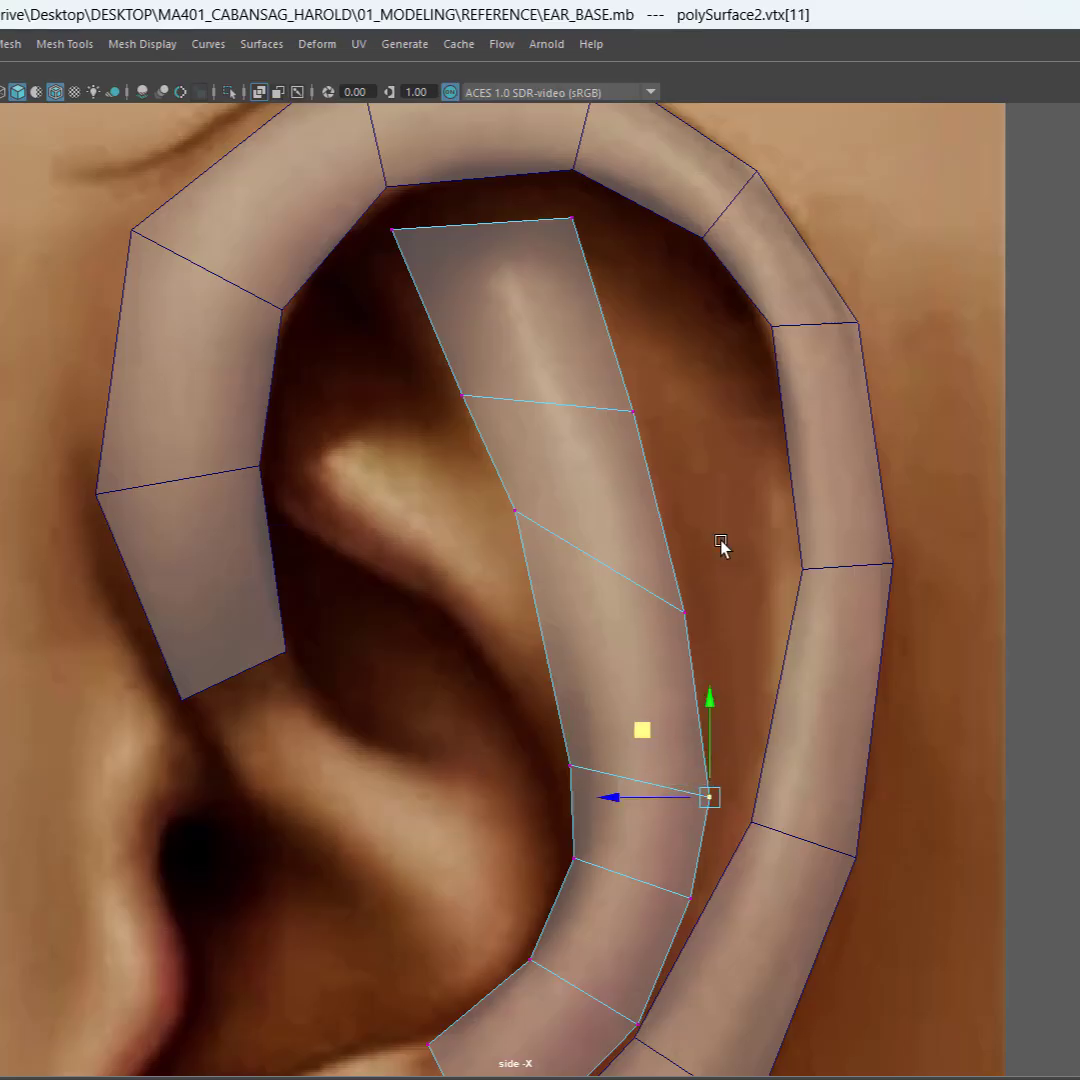
Step: Nudge the front vertex of the strip's upper cross edge slightly rearward to narrow the ridge
click(497, 518)
drag(420, 358, 506, 415)
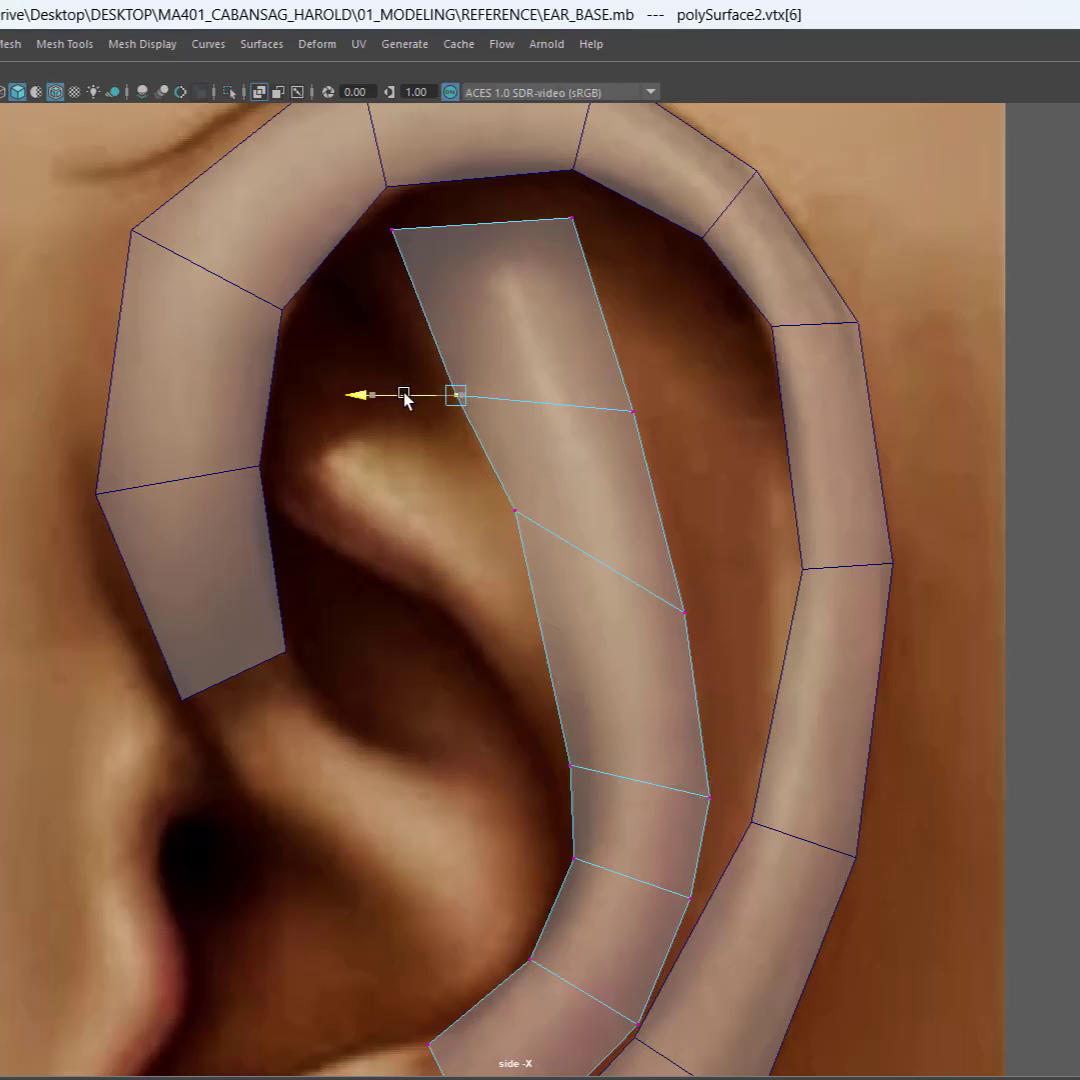
drag(405, 398, 412, 394)
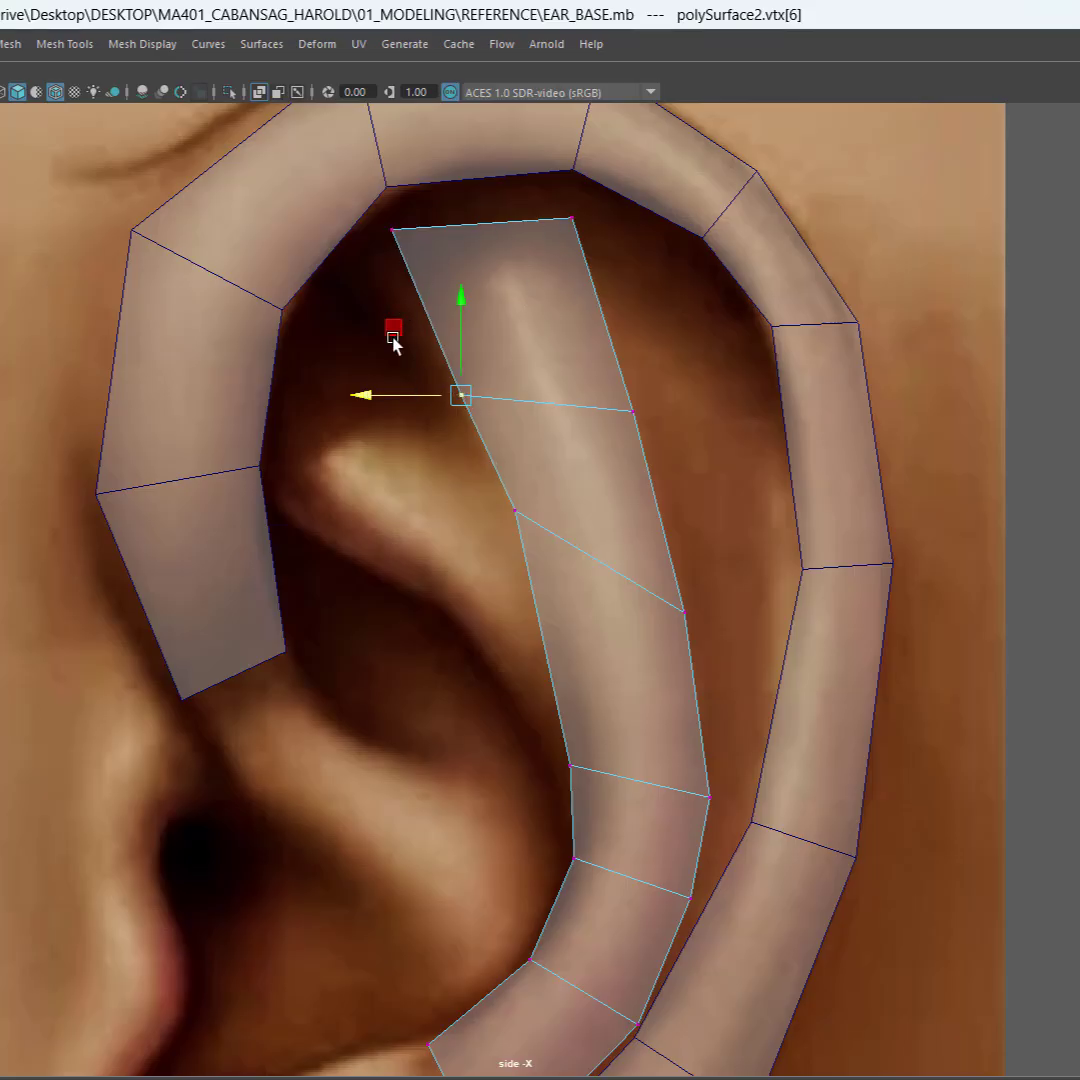
click(434, 518)
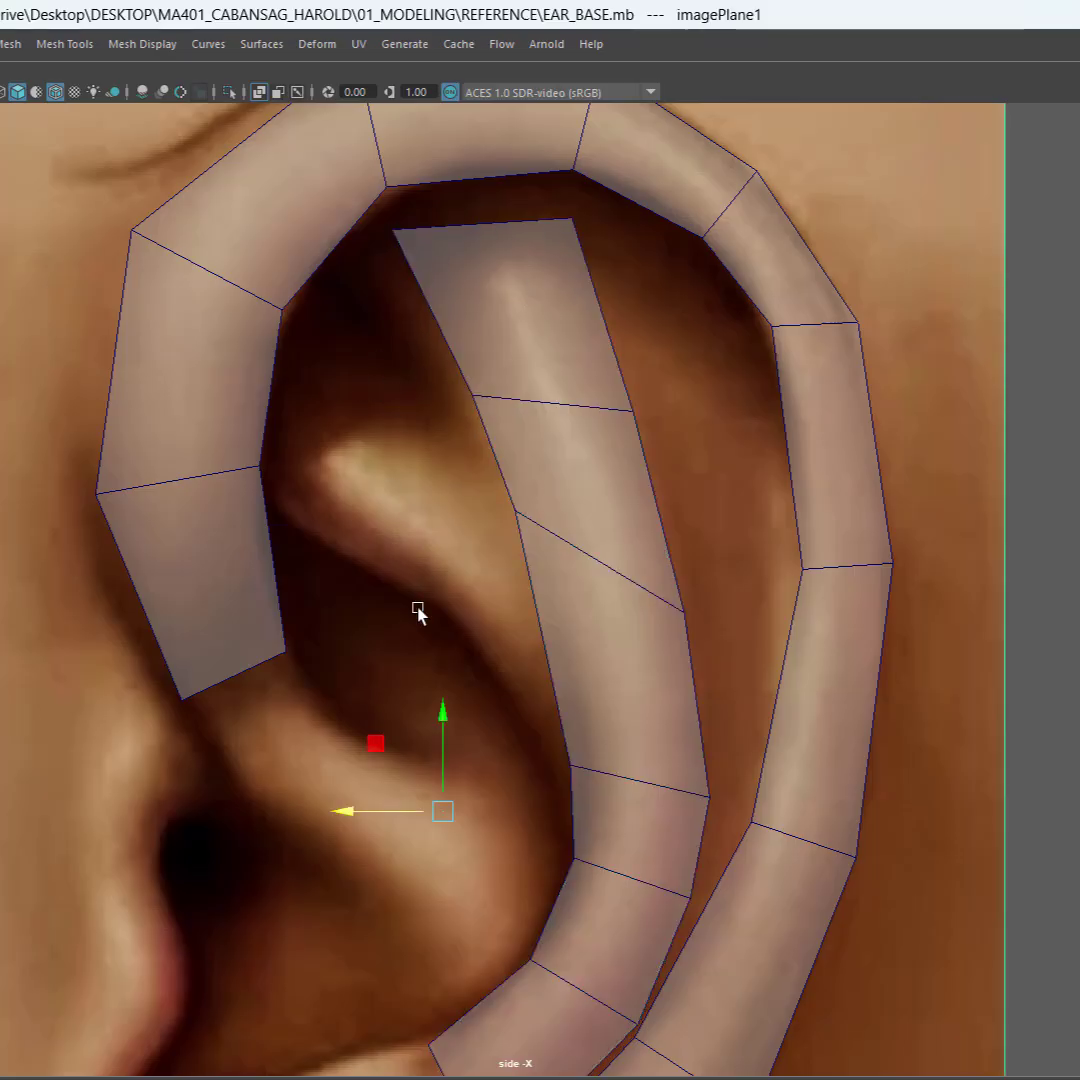
Step: Extrude the strip's front side edge below the slanted cross edge up and toward the face along the antihelix's lower branch
alt+middle_drag(418, 612, 678, 555)
click(653, 502)
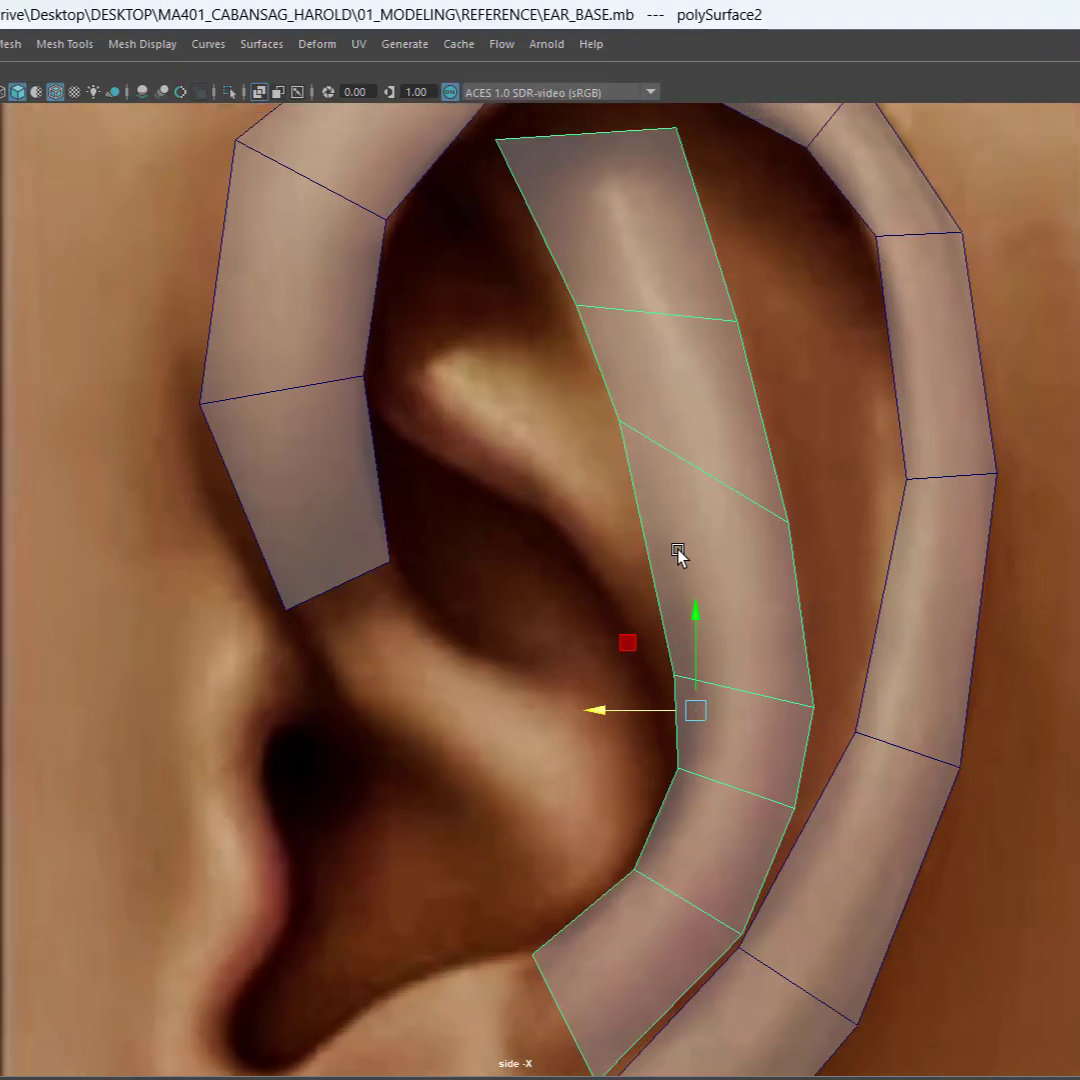
right_drag(677, 512, 694, 458)
click(694, 462)
click(676, 576)
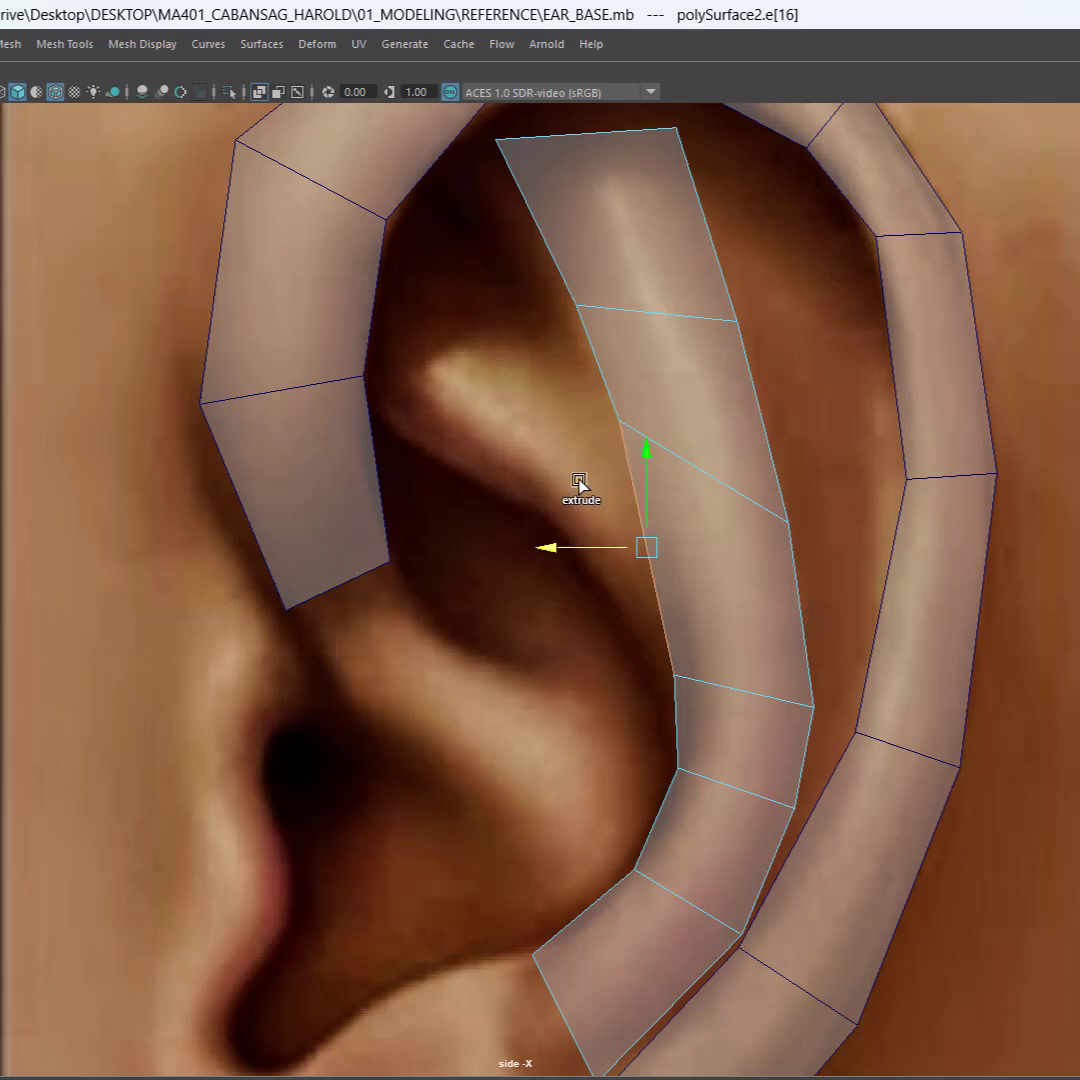
shift+middle_drag(576, 477, 371, 290)
Step: Widen the lower branch's outline by moving its end edge's lower vertex up and forward and nudging the upper vertex to the reference
right_click(502, 427)
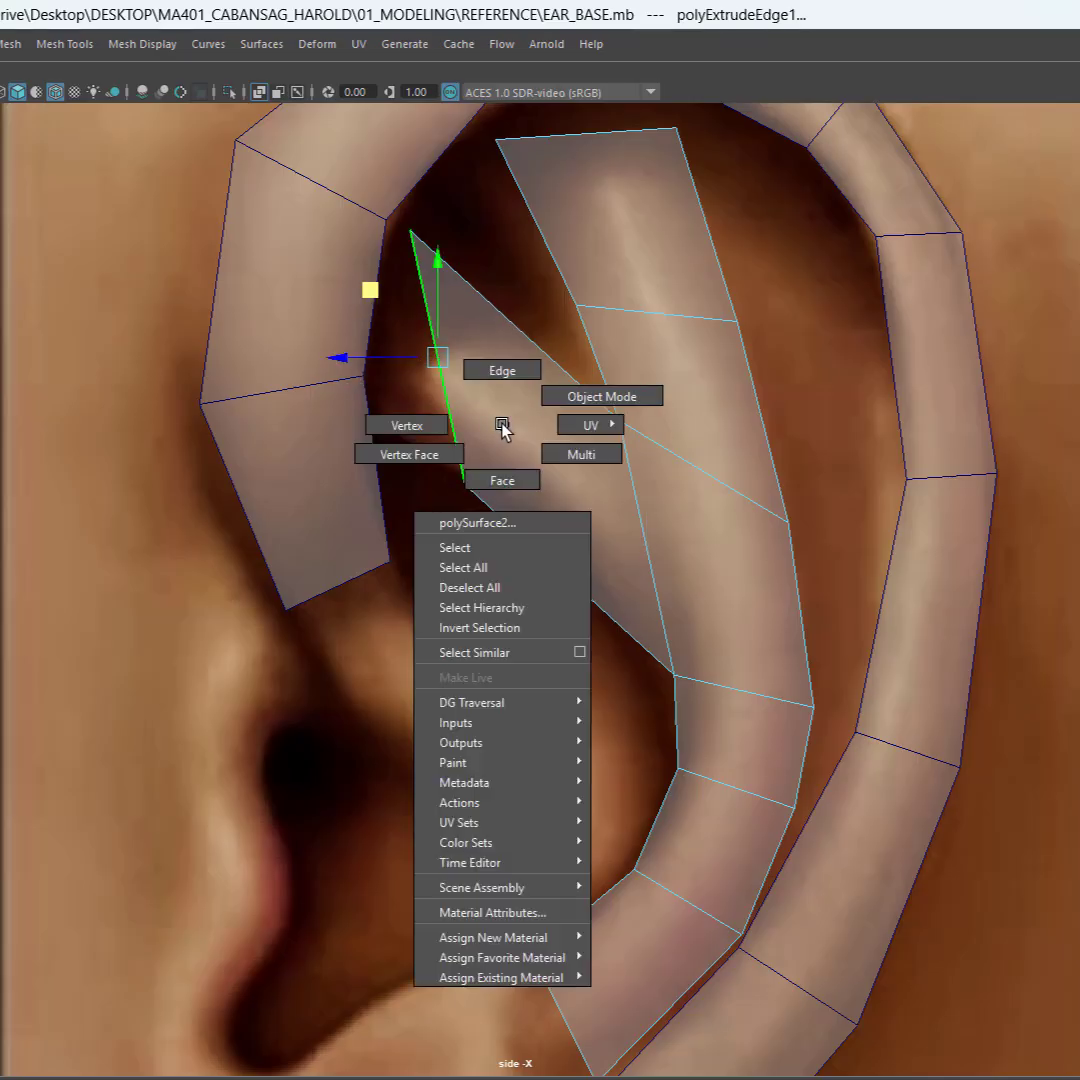
click(407, 425)
drag(421, 440, 485, 526)
middle_drag(422, 434, 328, 333)
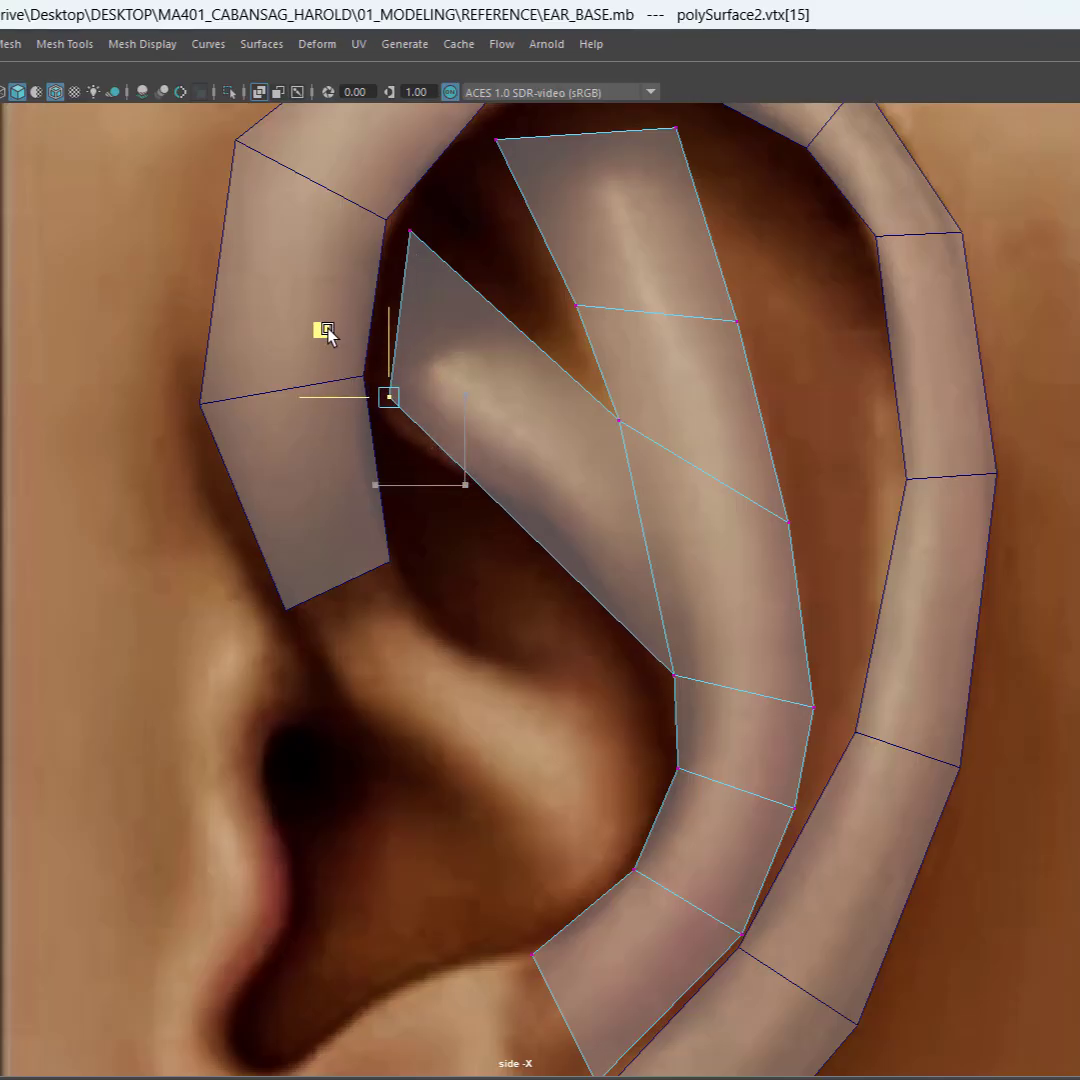
drag(328, 333, 319, 340)
alt+middle_drag(470, 375, 510, 397)
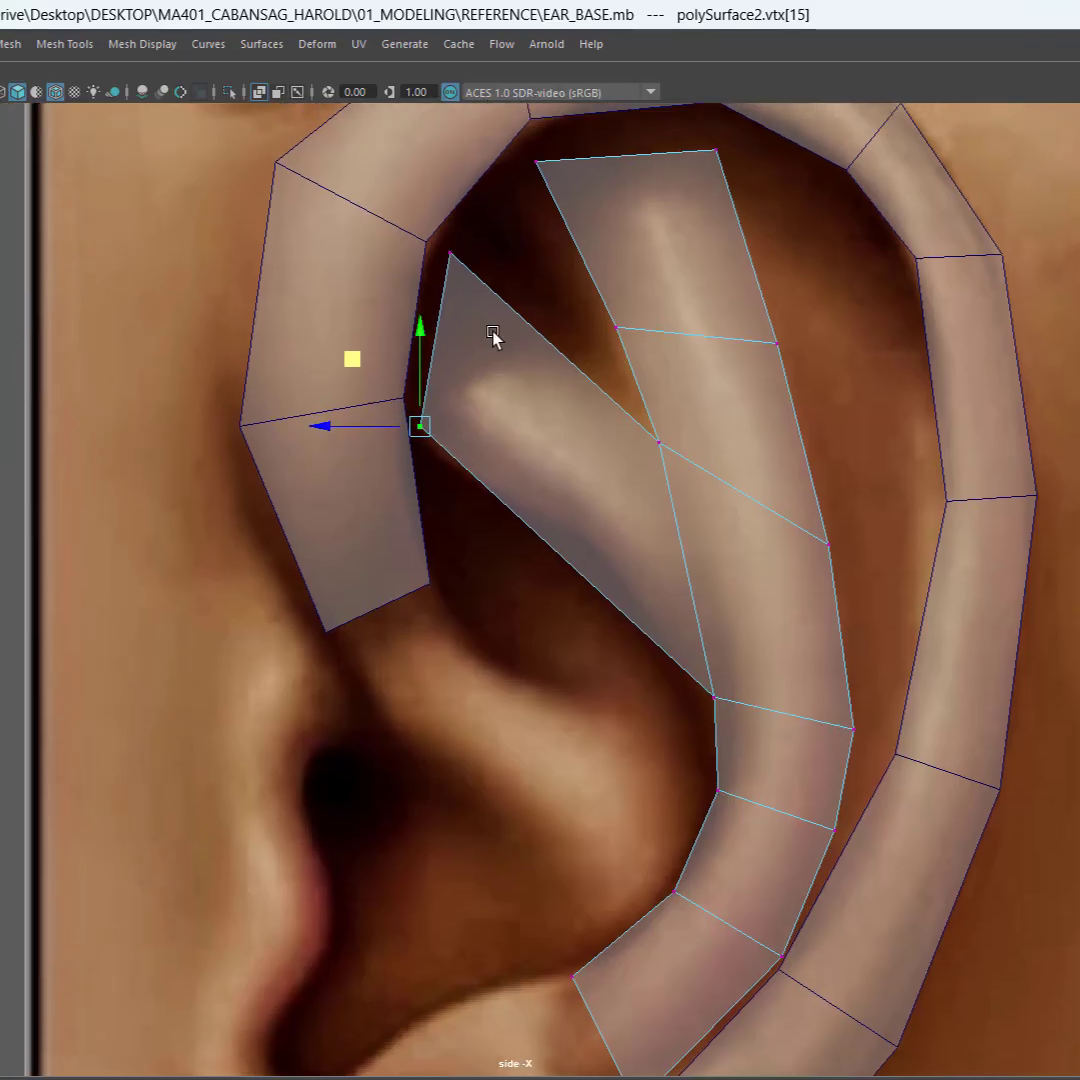
alt+middle_drag(493, 332, 496, 326)
drag(473, 236, 438, 290)
drag(388, 184, 386, 189)
alt+middle_drag(541, 383, 592, 299)
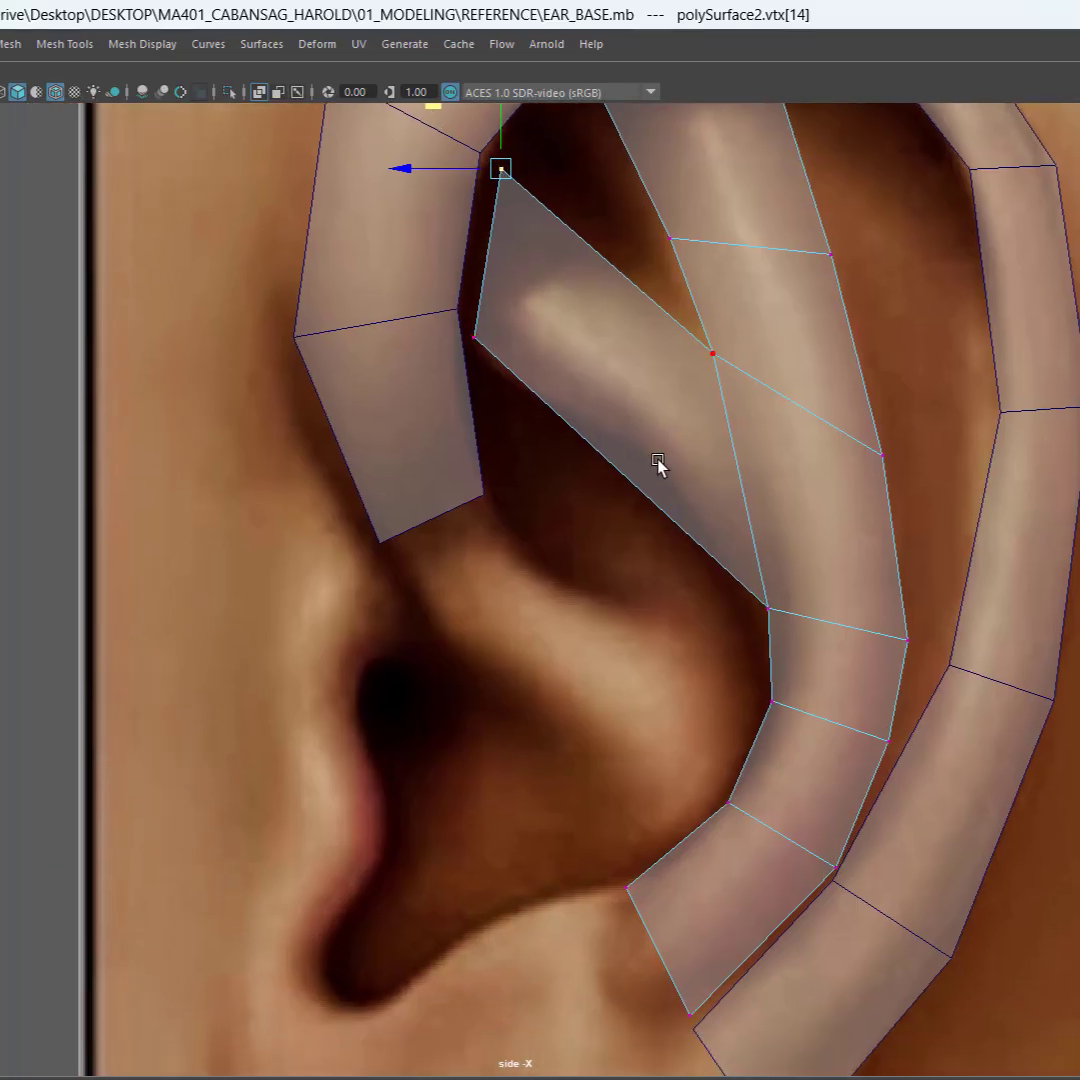
alt+middle_drag(658, 463, 787, 484)
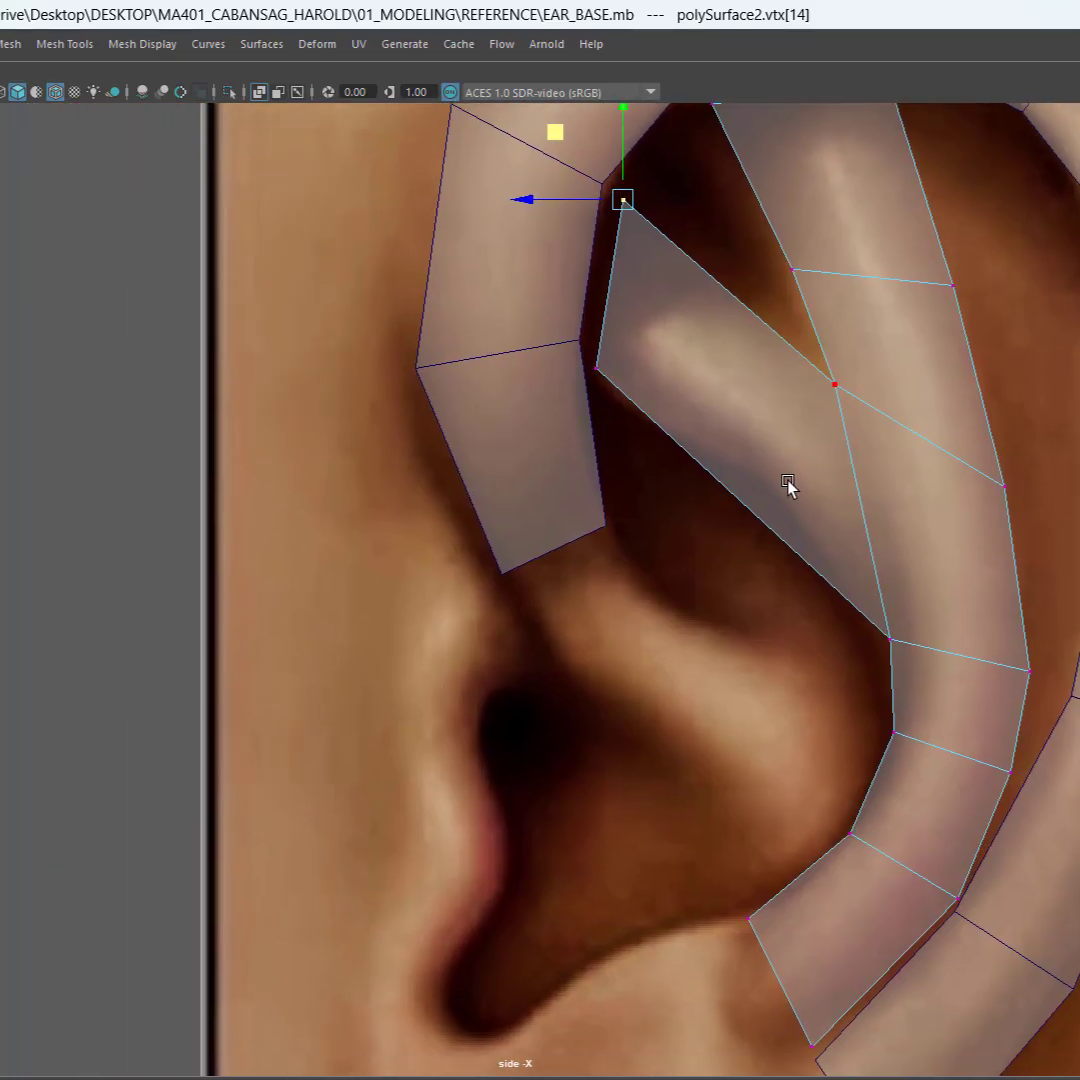
Step: Connect the lower branch's two long side edges with 2 segments to add two cross edges
shift+right_click(735, 388)
right_click(735, 388)
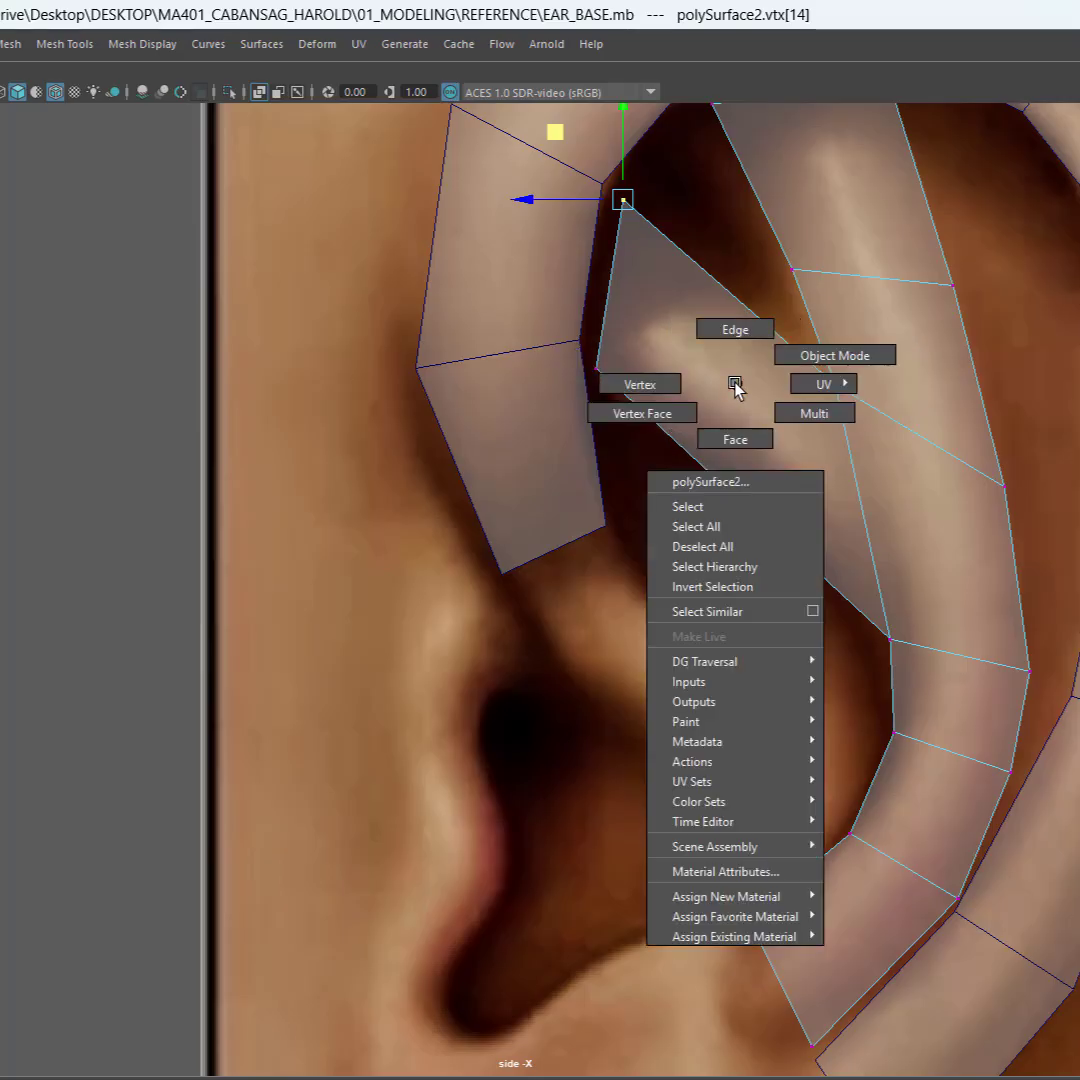
right_drag(735, 383, 739, 328)
drag(738, 241, 735, 579)
shift+right_click(716, 388)
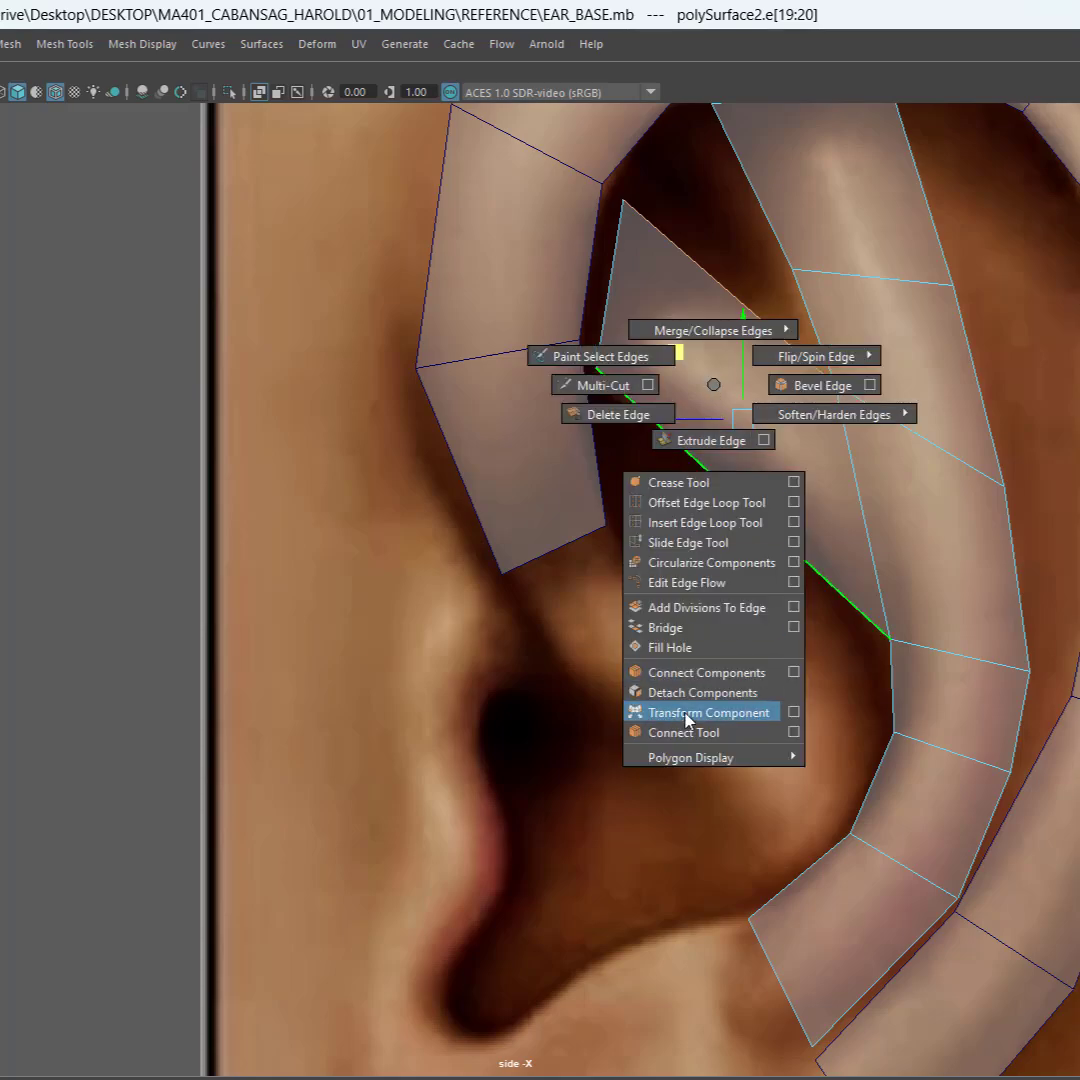
key(ctrl)
key(ctrl)
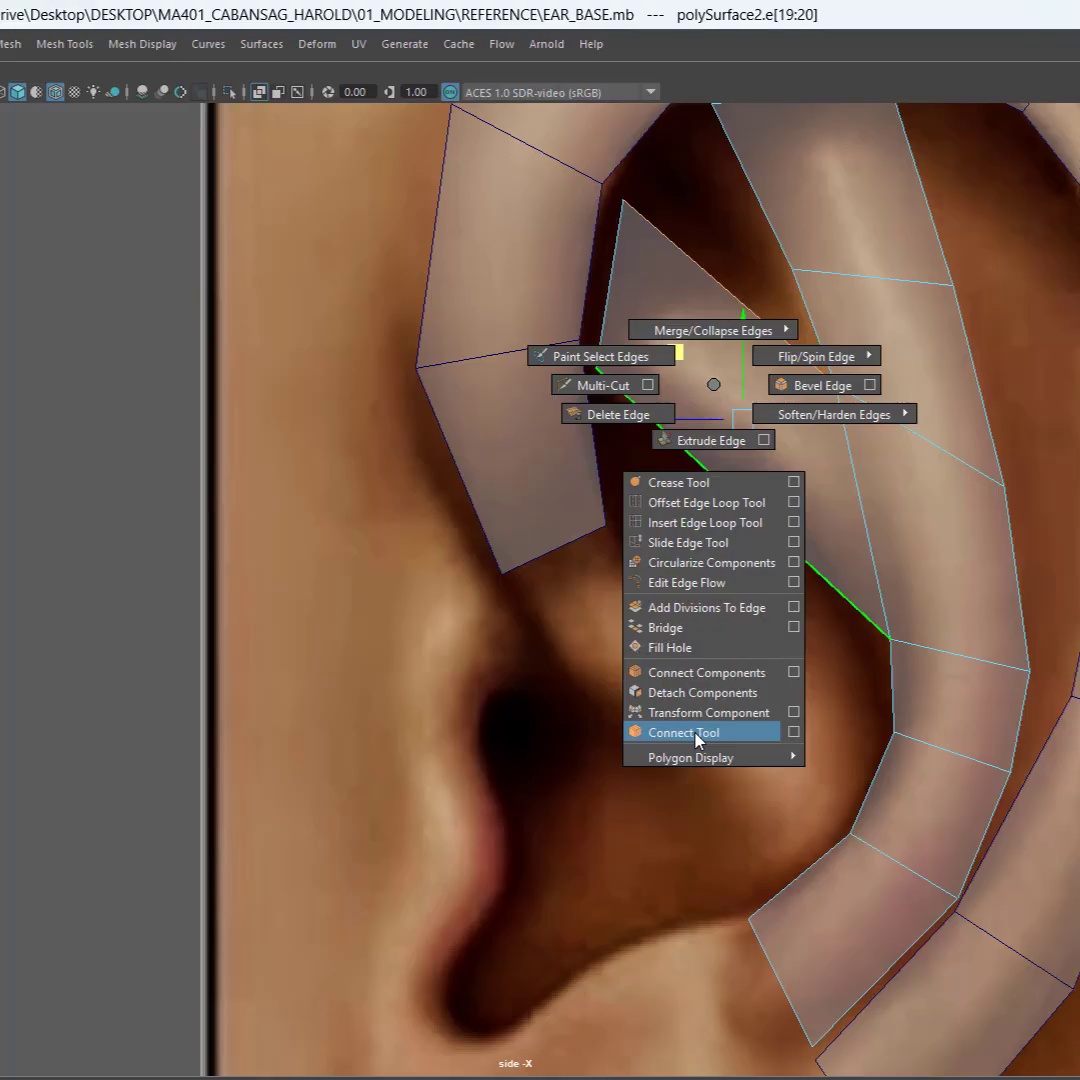
click(796, 735)
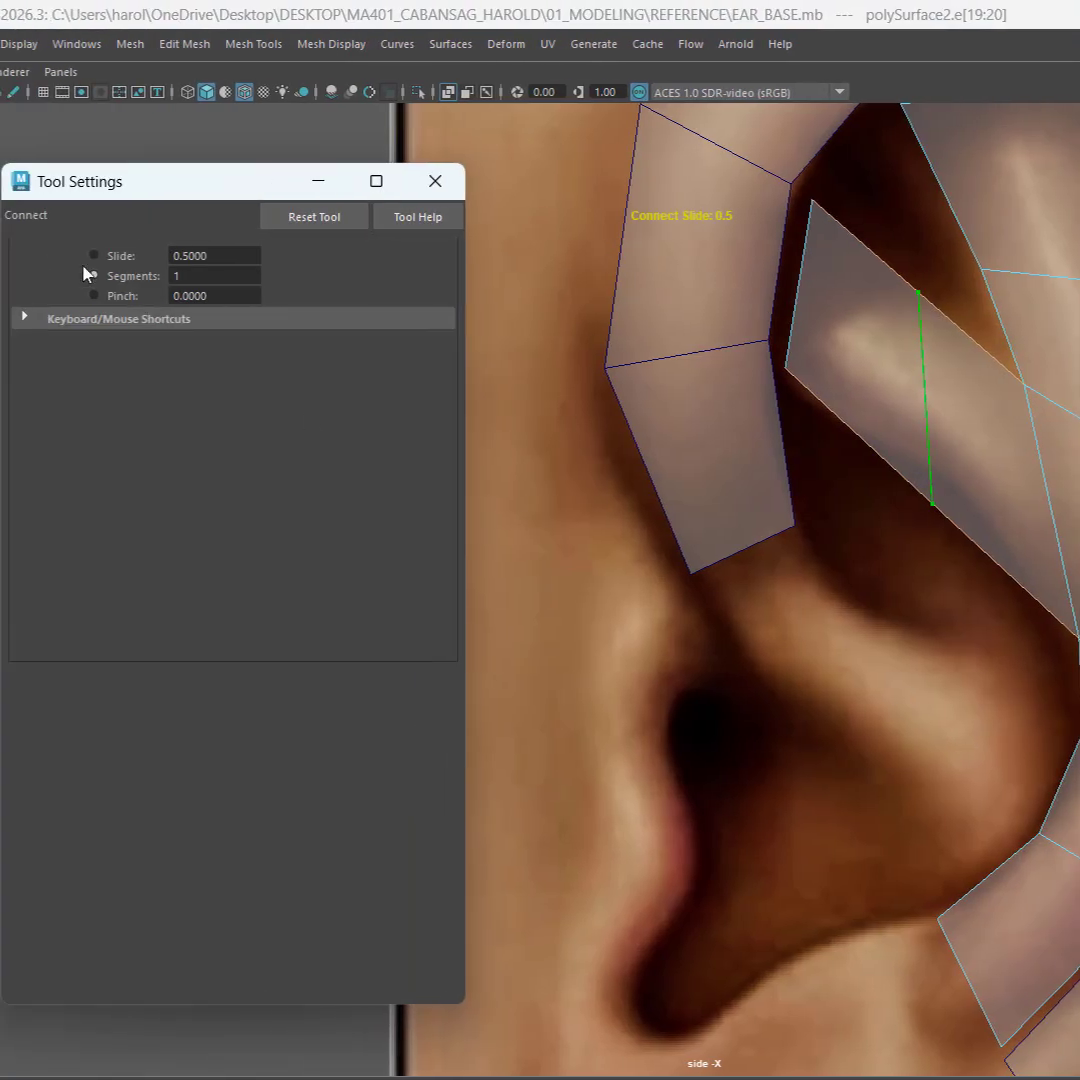
click(192, 278)
key(ctrl)
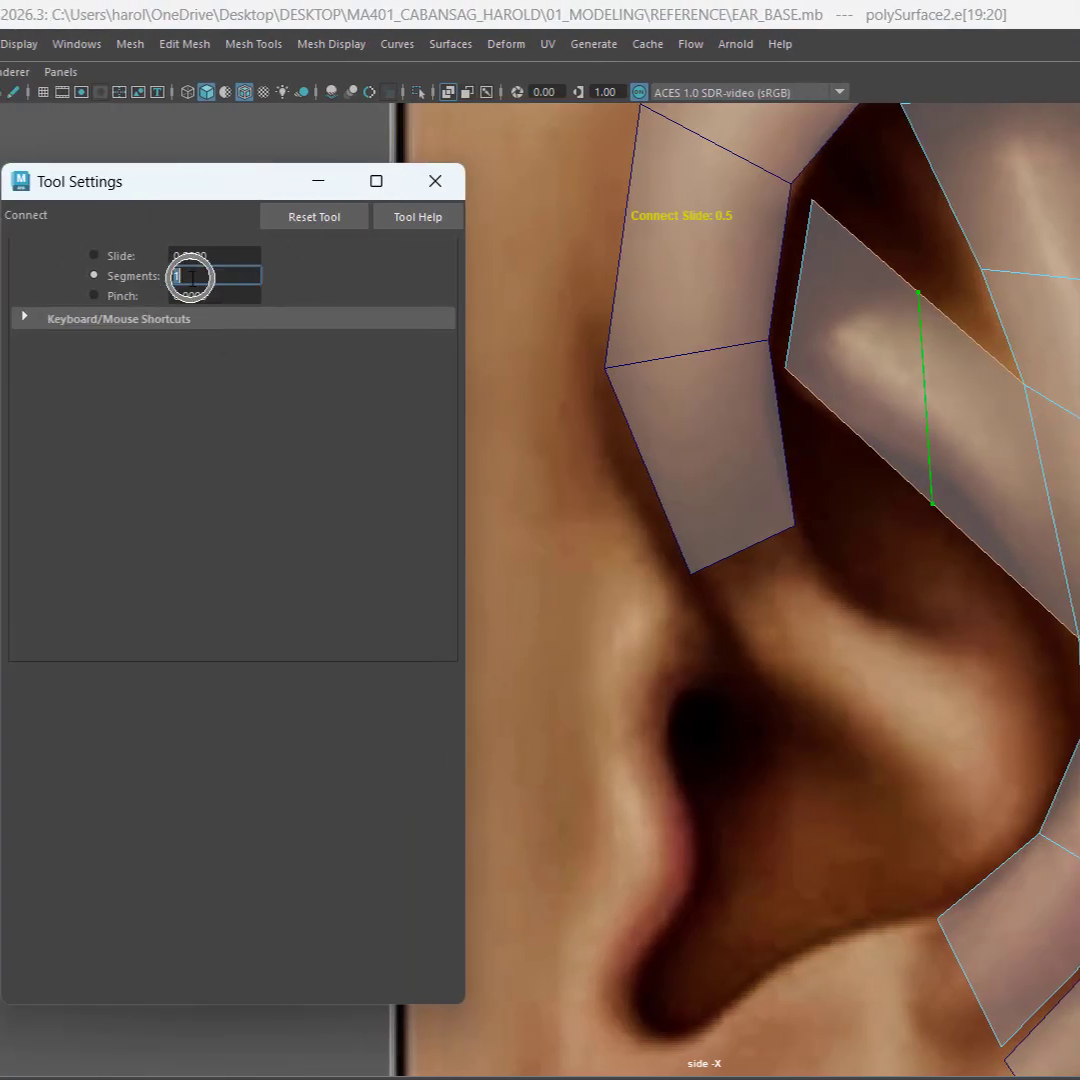
text(2)
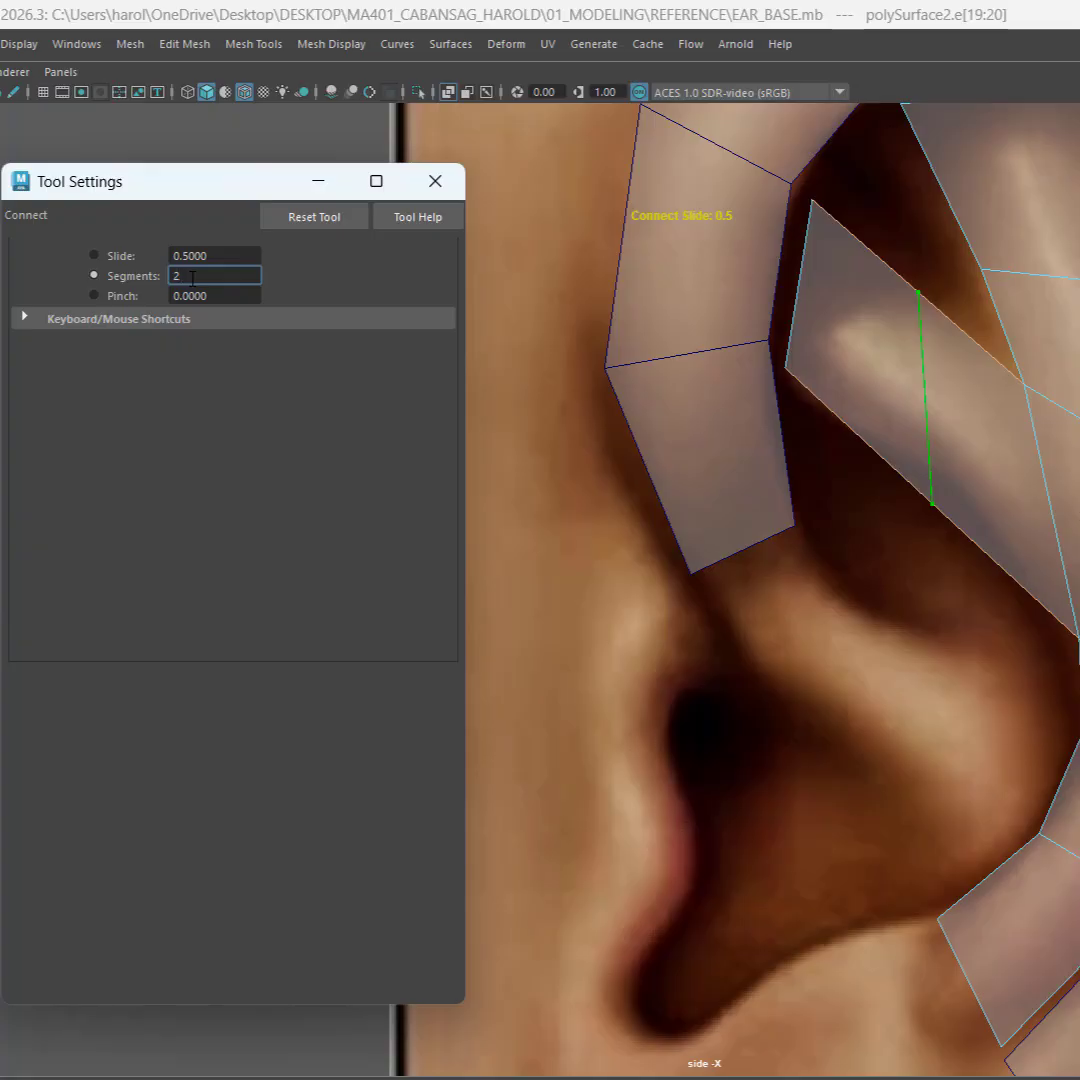
key(Return)
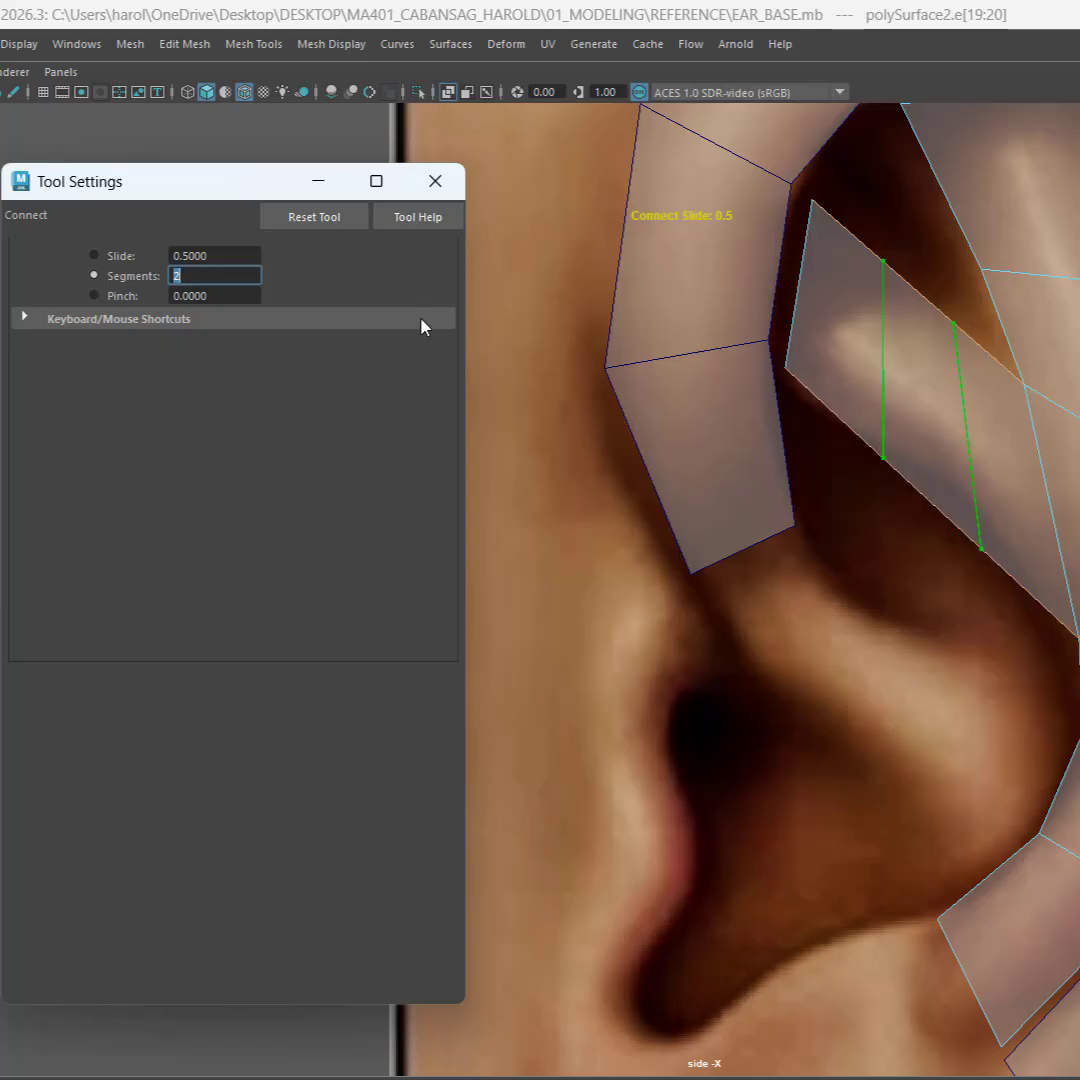
click(435, 181)
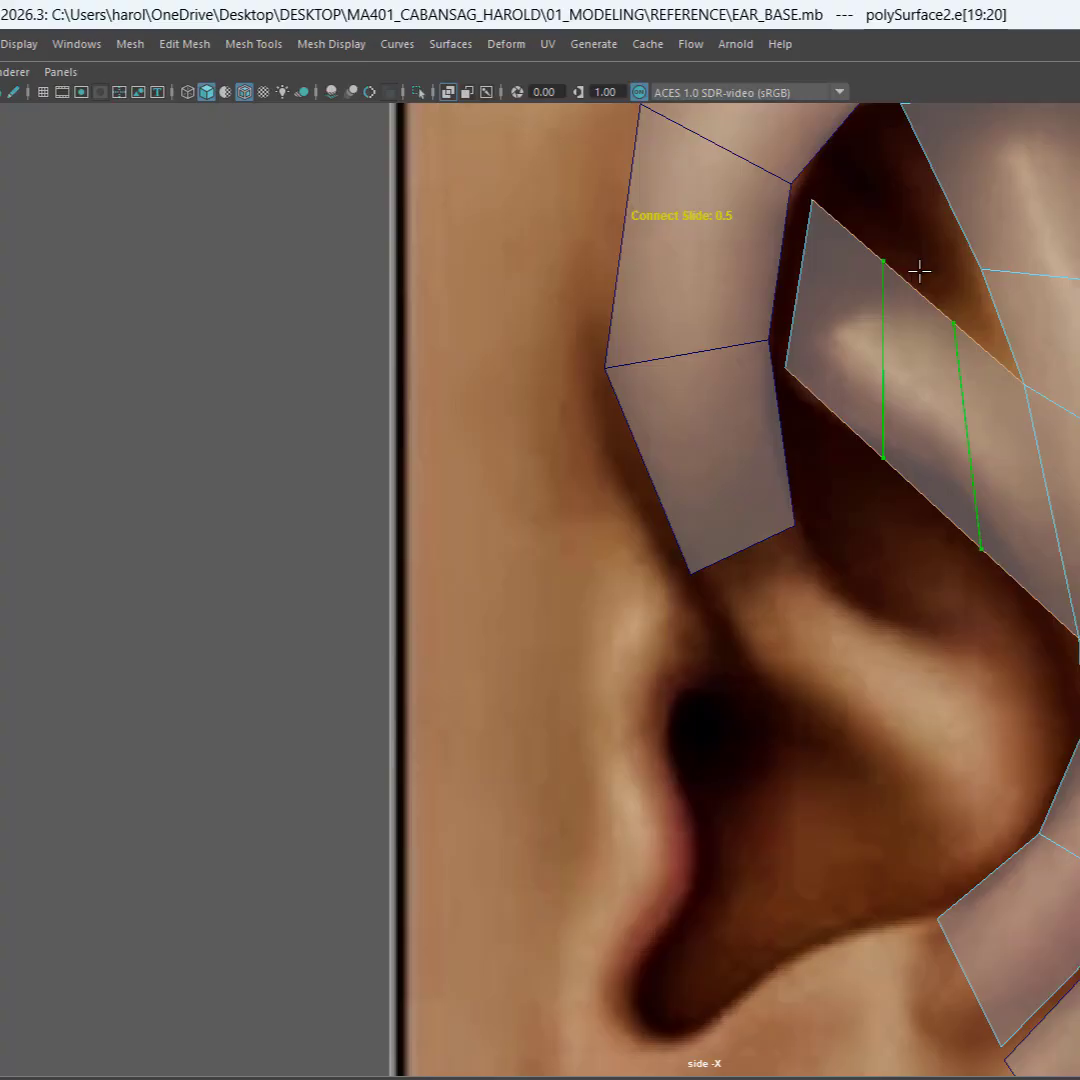
key(Return)
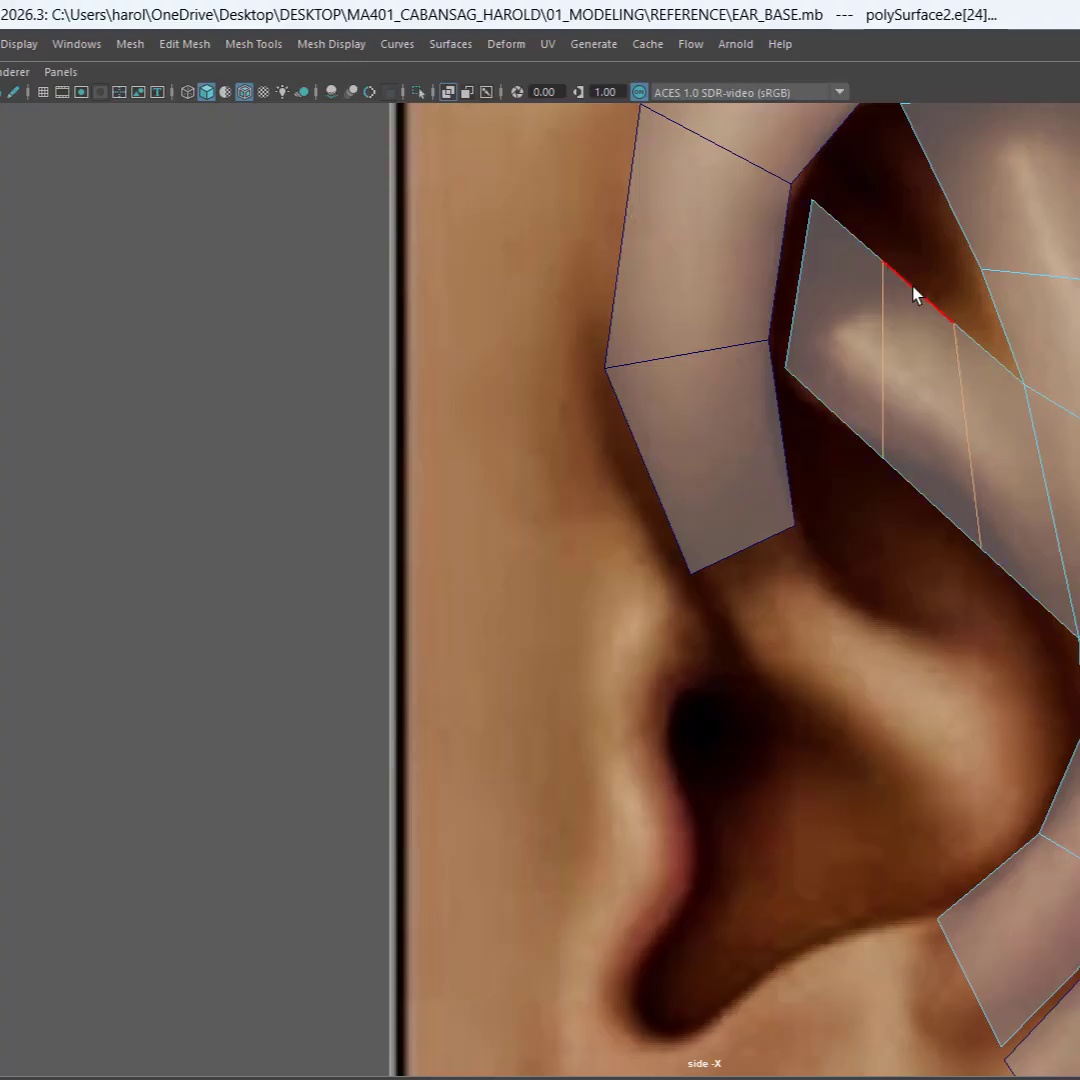
Step: Shift the branch's middle upper border edge slightly down and its middle lower border edge up to follow the ridge
click(913, 292)
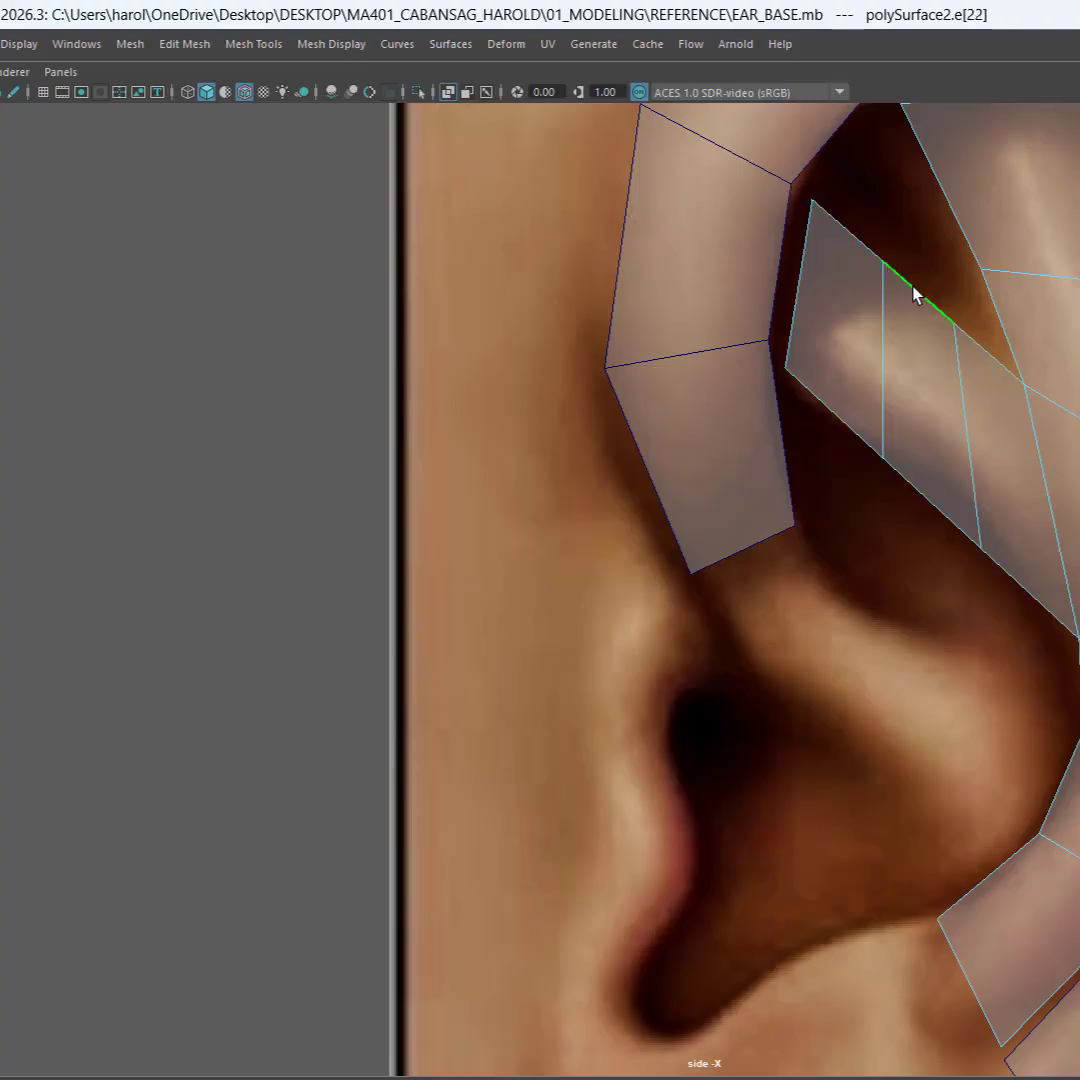
key(w)
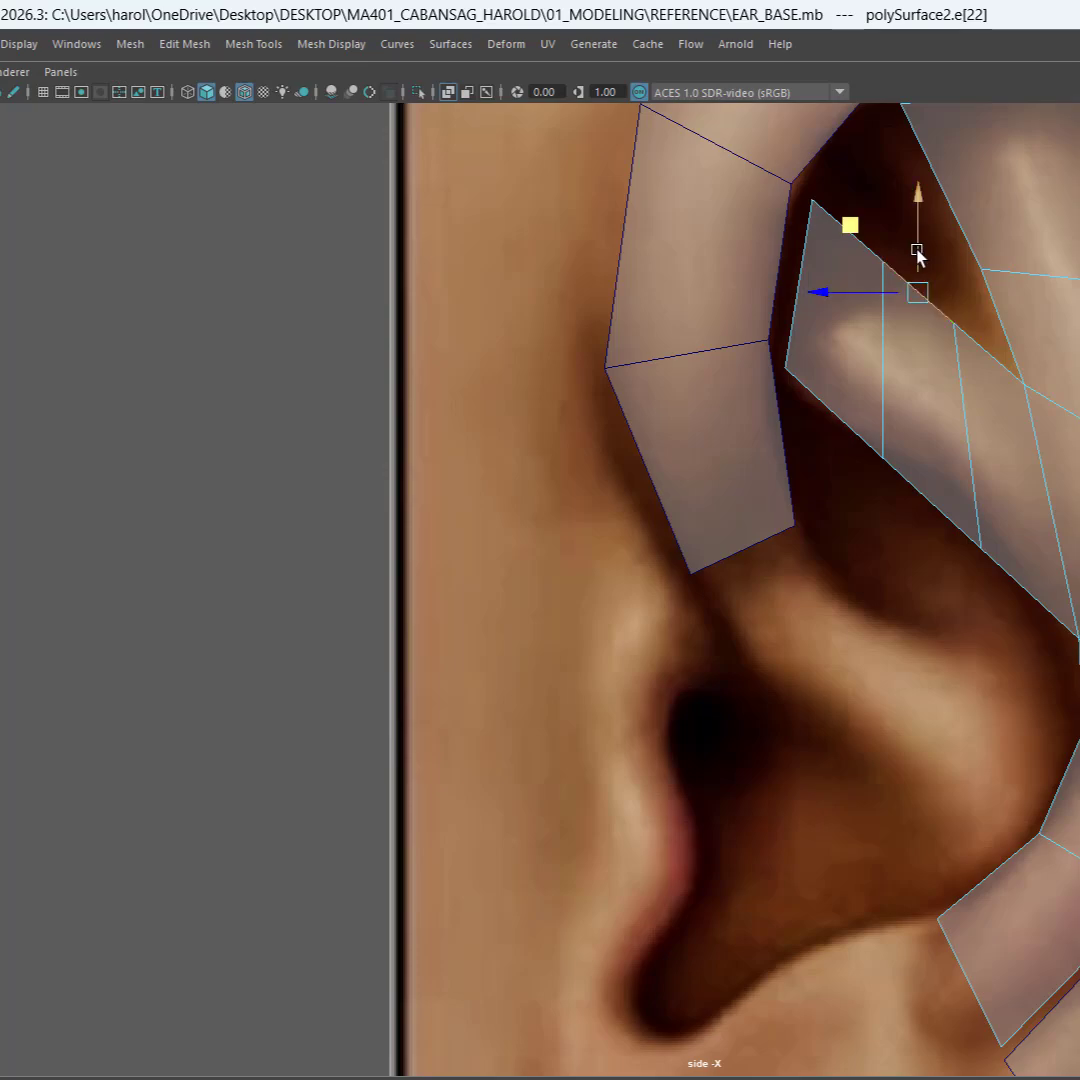
click(924, 502)
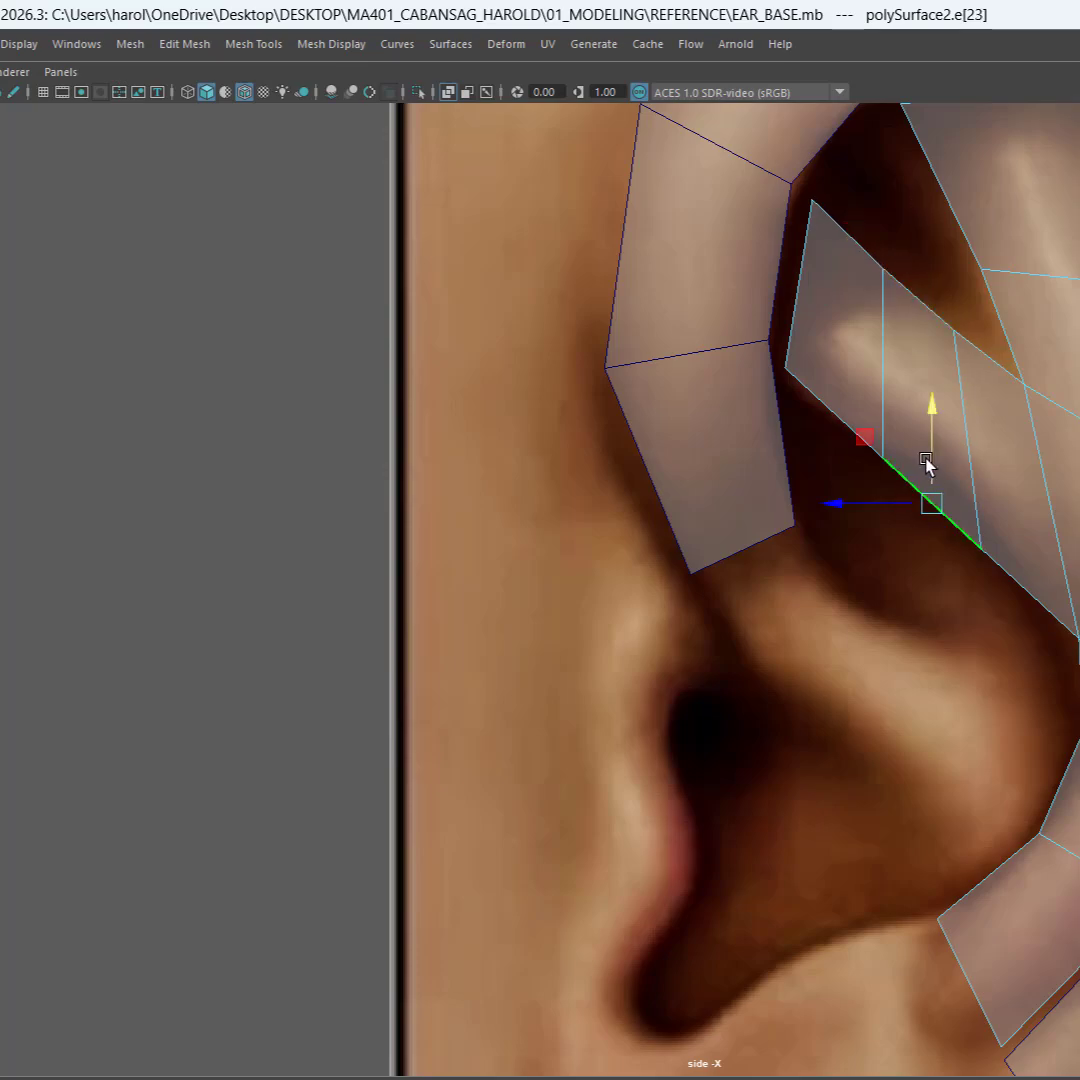
drag(926, 462, 931, 434)
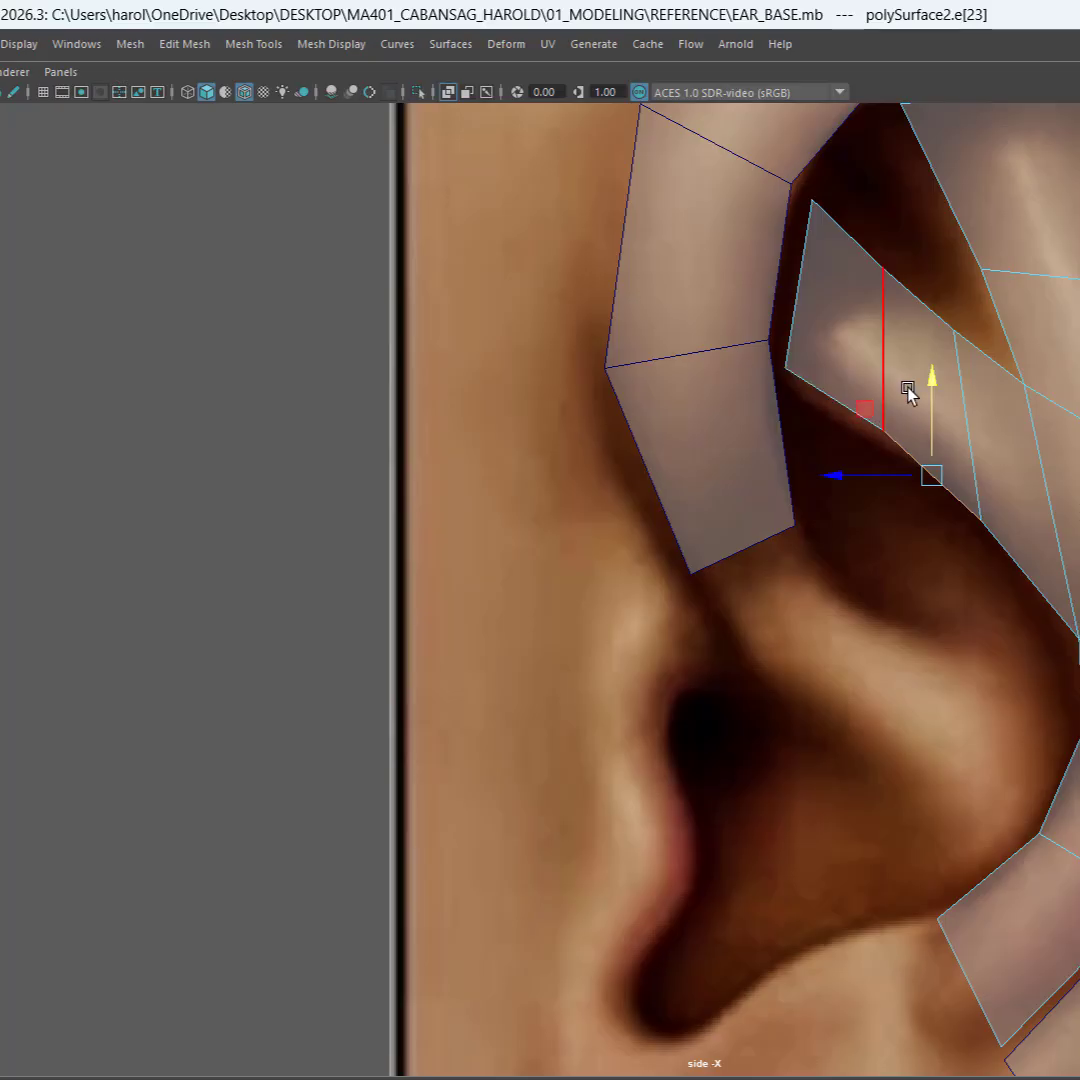
Step: Move the lower corner vertex of the branch's front end slightly down and rearward
right_drag(908, 390, 807, 386)
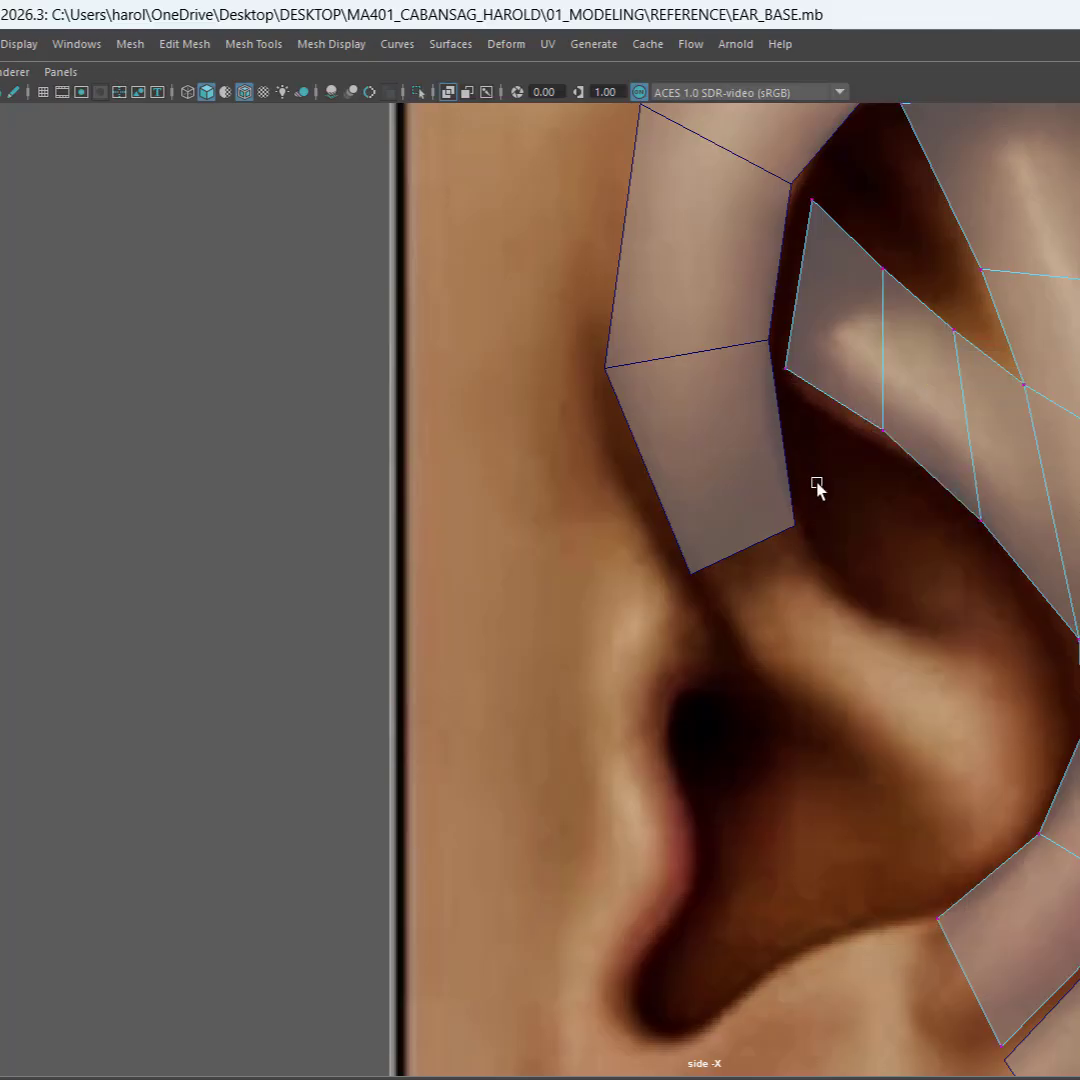
drag(831, 476, 896, 411)
click(814, 369)
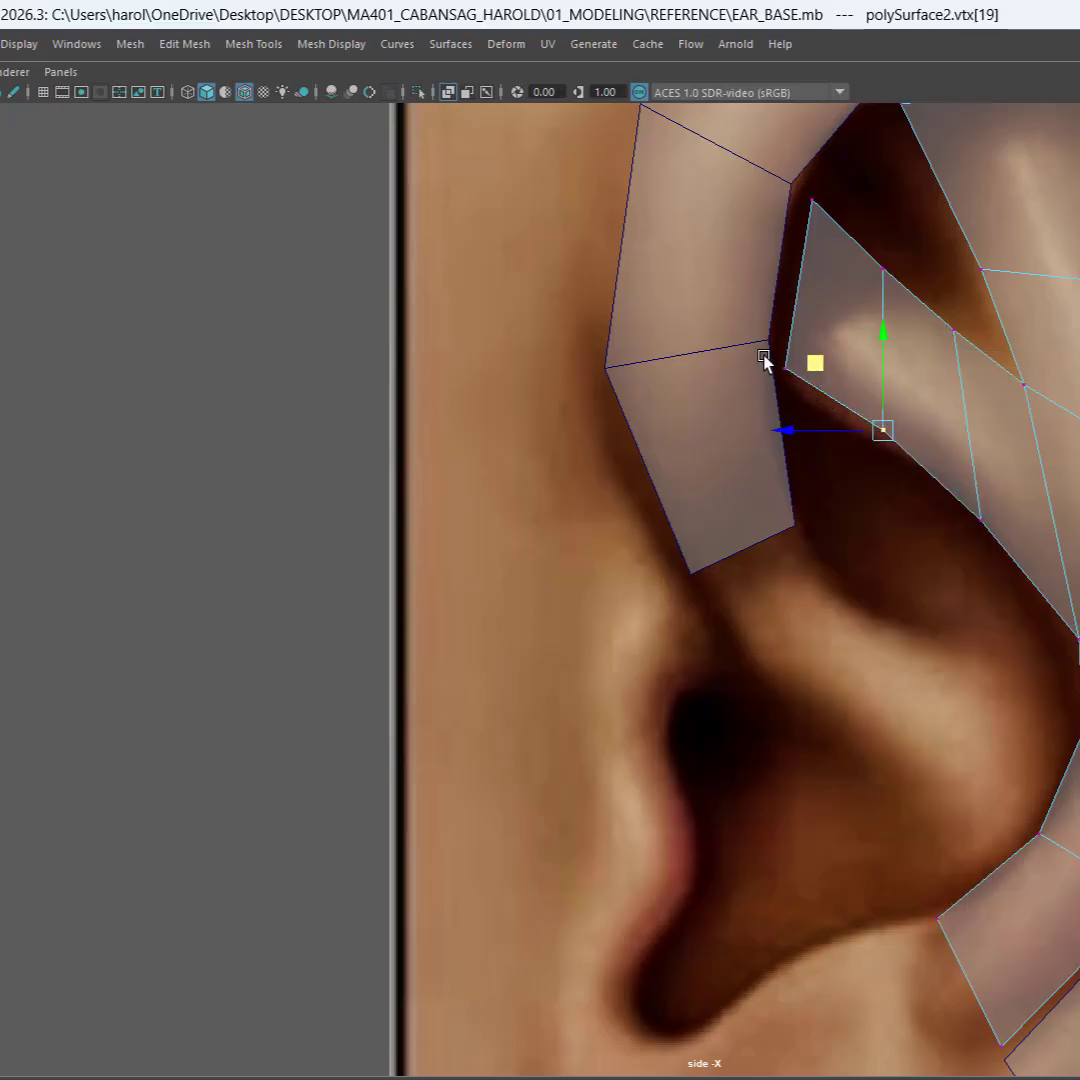
drag(765, 353, 796, 398)
drag(718, 304, 729, 326)
Step: Shift the first cross edge's upper vertex and the branch's upper tip vertex slightly down and rearward to round the branch
click(884, 269)
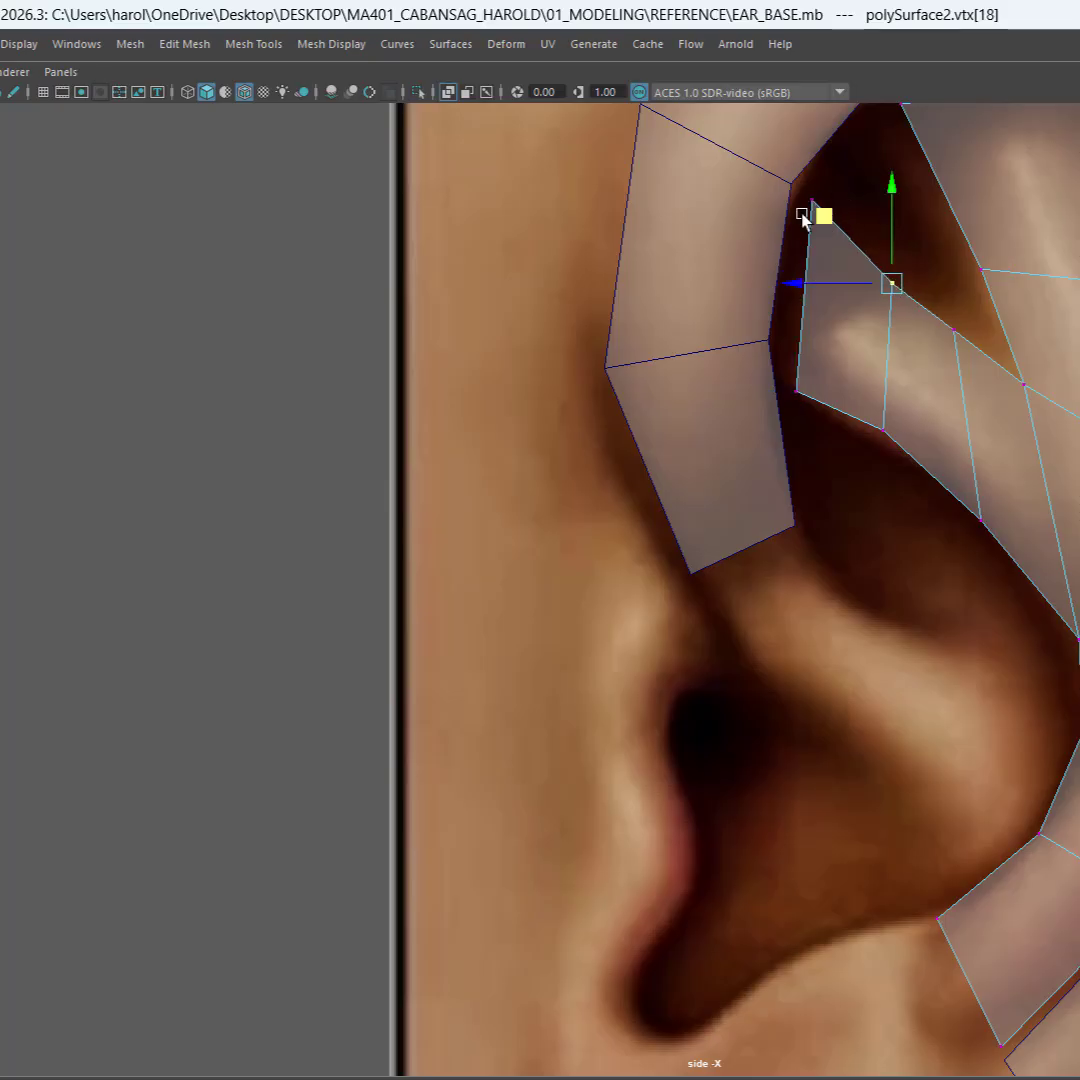
click(809, 207)
drag(745, 142, 757, 154)
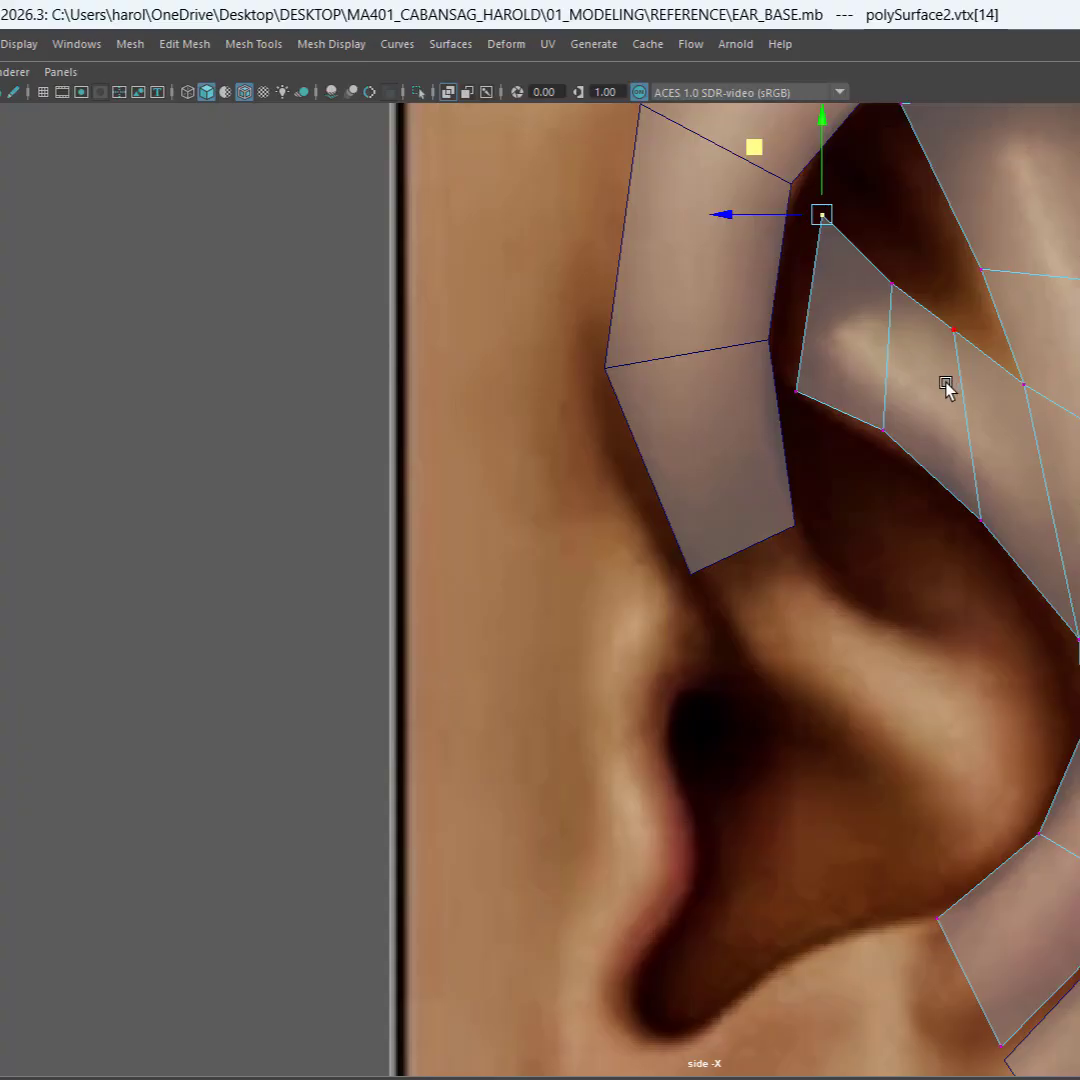
click(954, 331)
scroll(933, 484, down, 3)
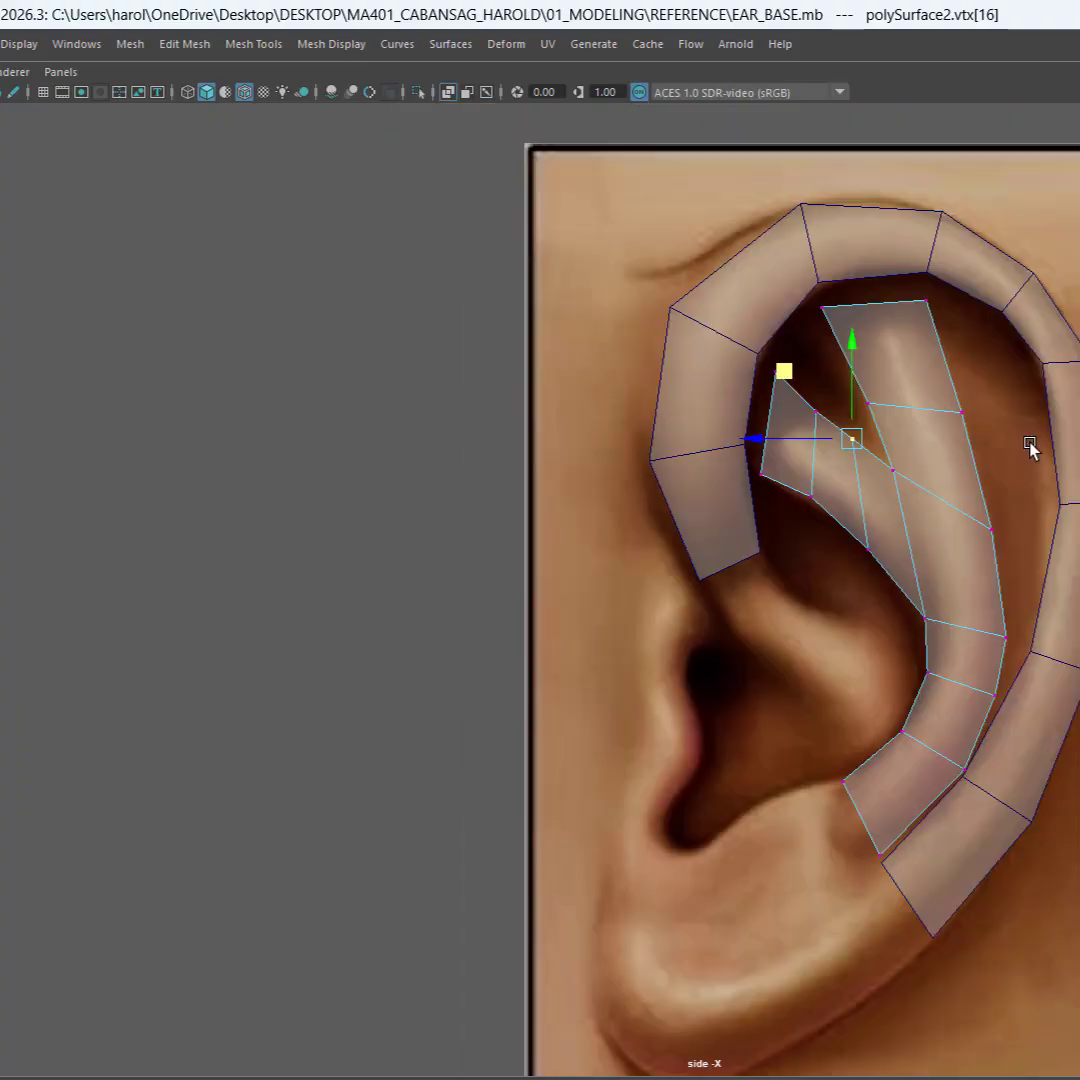
click(866, 374)
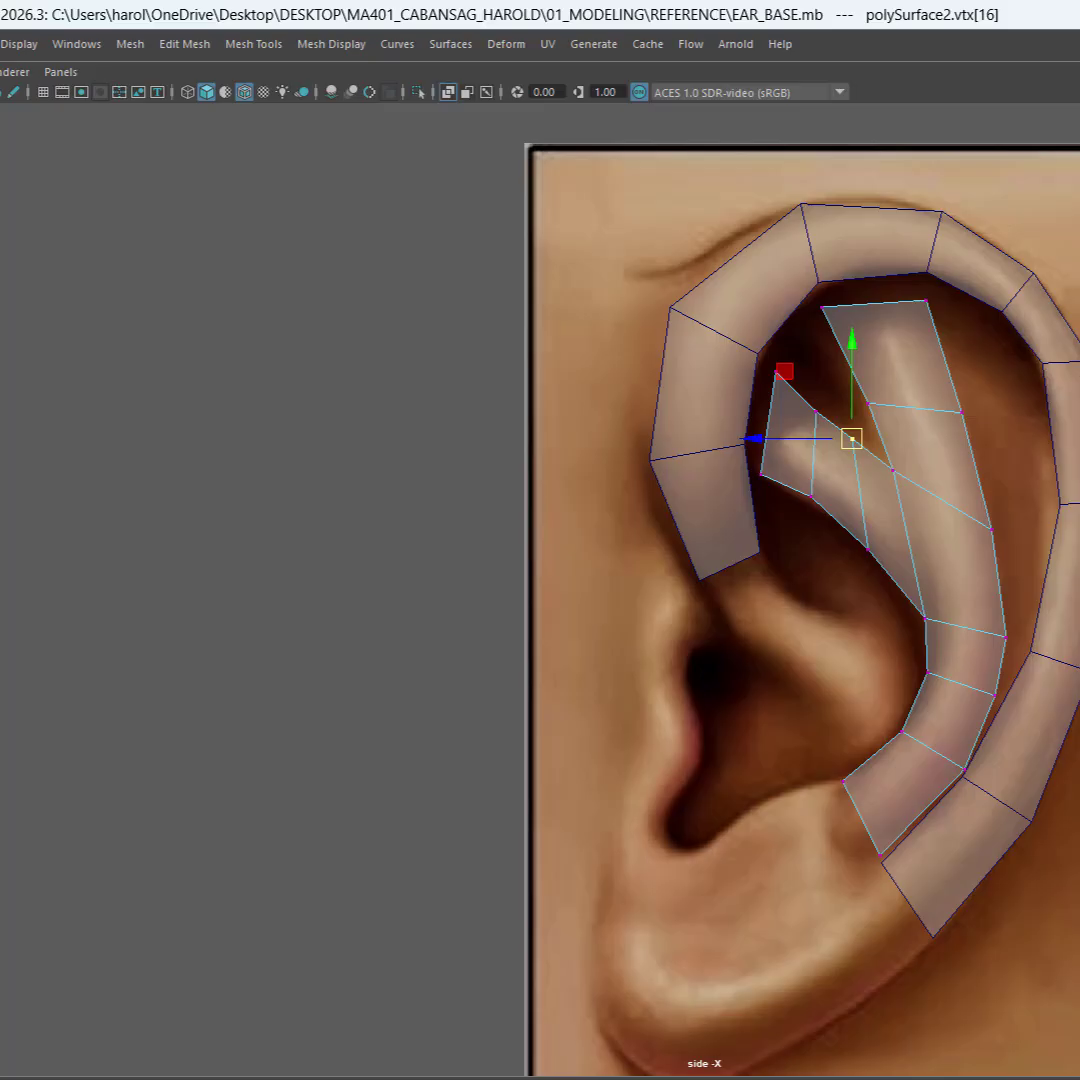
Step: Duplicate the helix and antihelix strips, place the copies beside the reference image on its face side, and combine them into one mesh
right_click(933, 446)
right_drag(934, 441, 1044, 420)
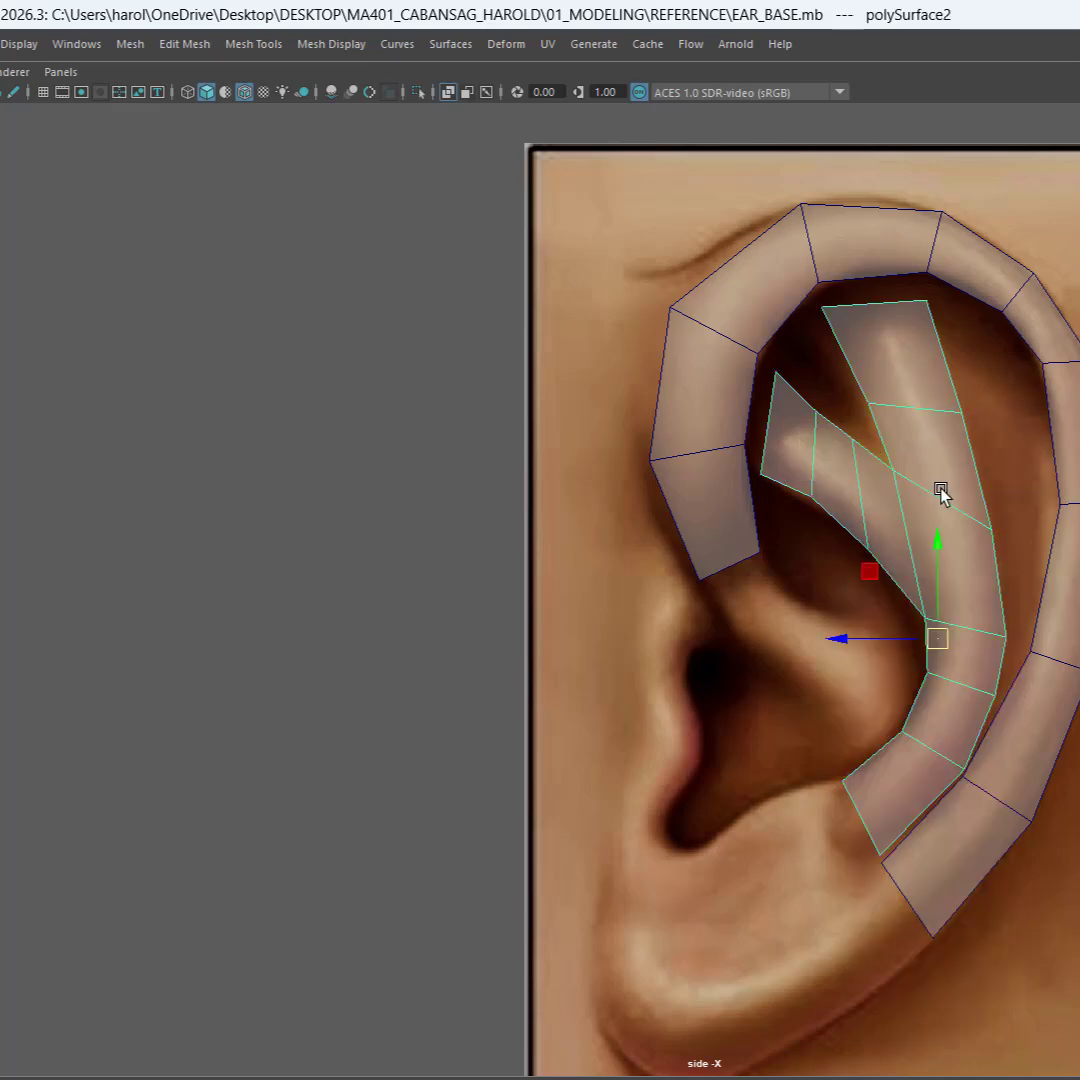
key(ctrl+space)
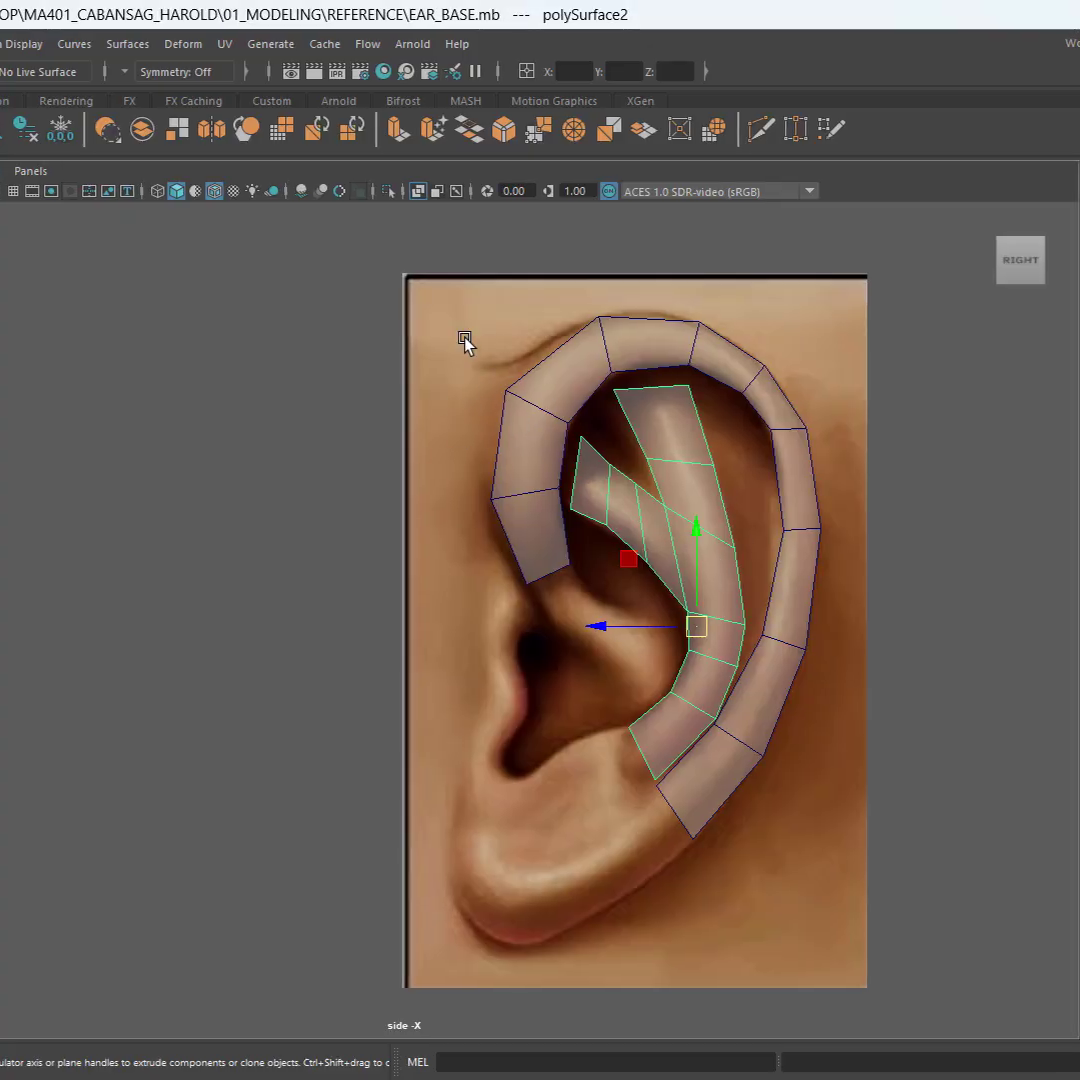
drag(438, 318, 823, 858)
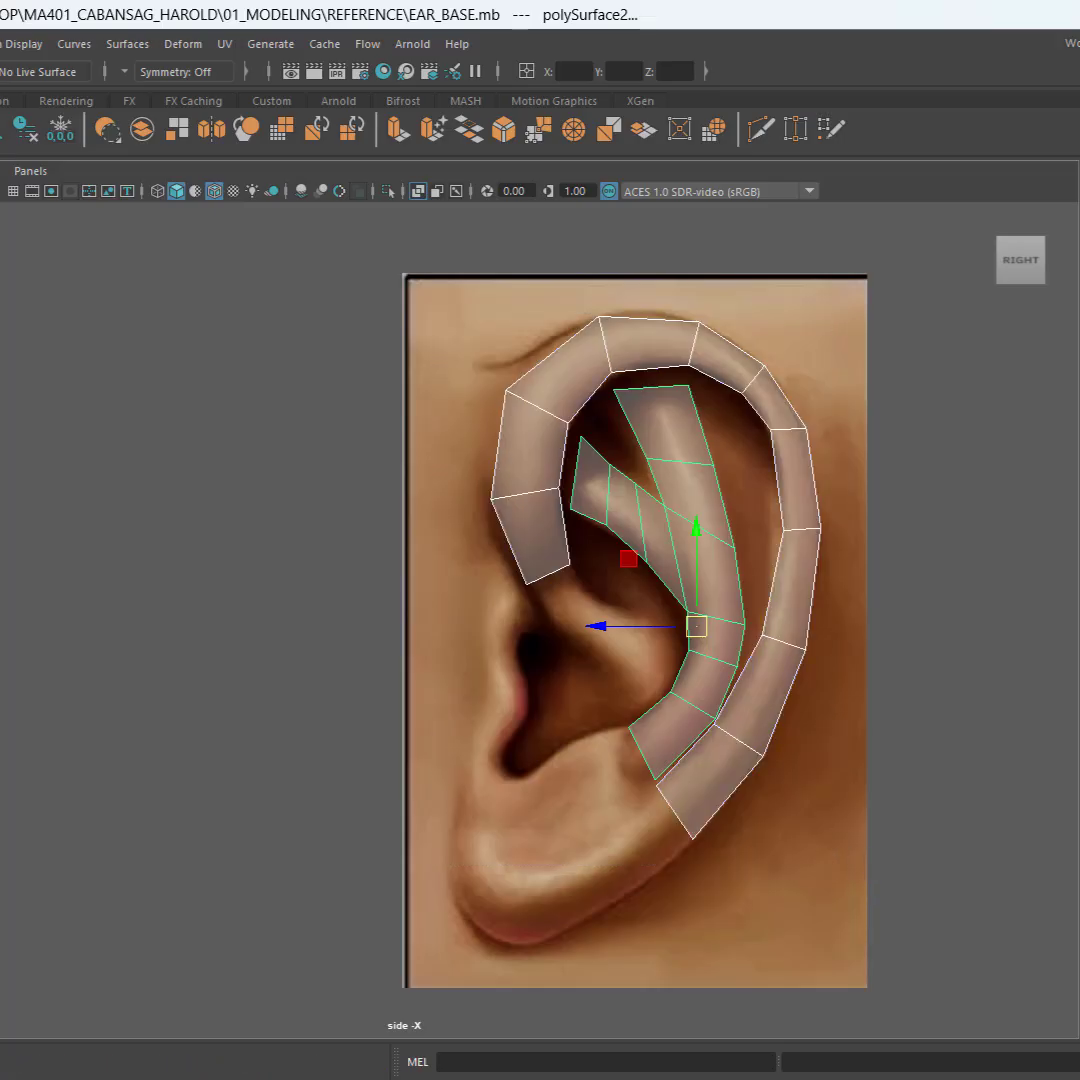
click(4, 304)
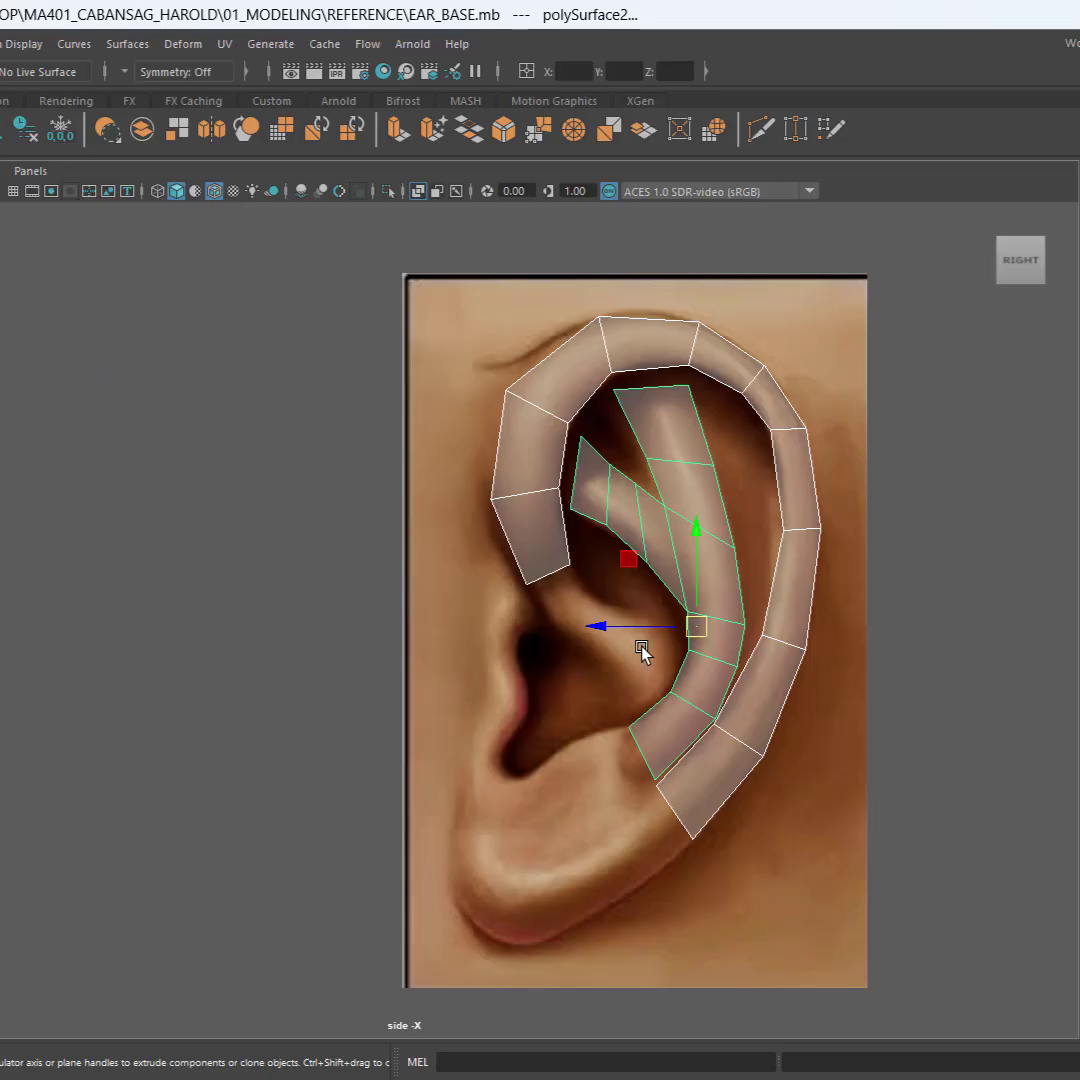
mouse_move(641, 626)
shift+mouse_down()
mouse_move(357, 603)
mouse_move(101, 564)
mouse_move(146, 565)
shift+mouse_up()
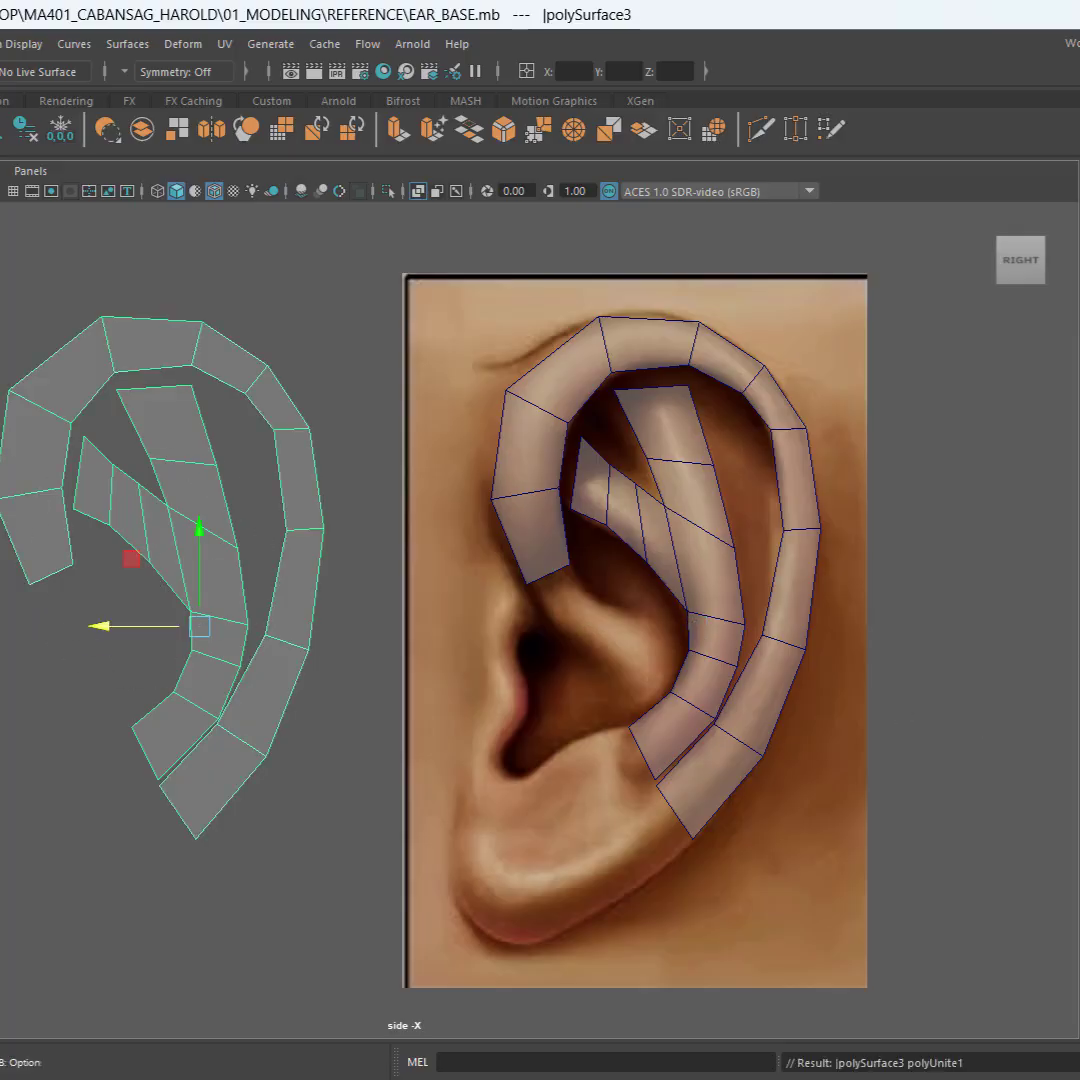
Step: Center the combined copy's pivot, save the scene, and reselect the combined ear mesh beside the reference
drag(0, 267, 842, 904)
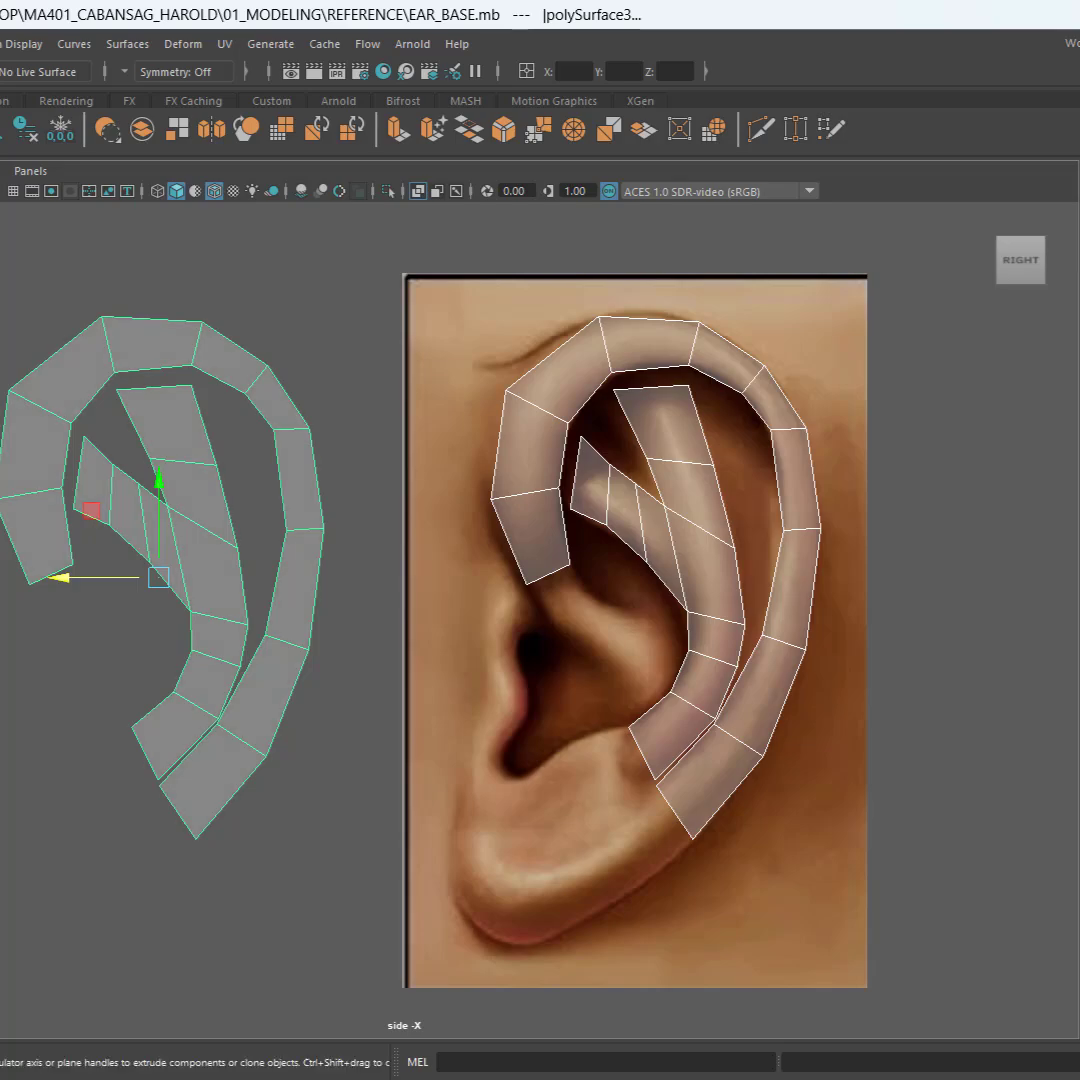
key(ctrl+s)
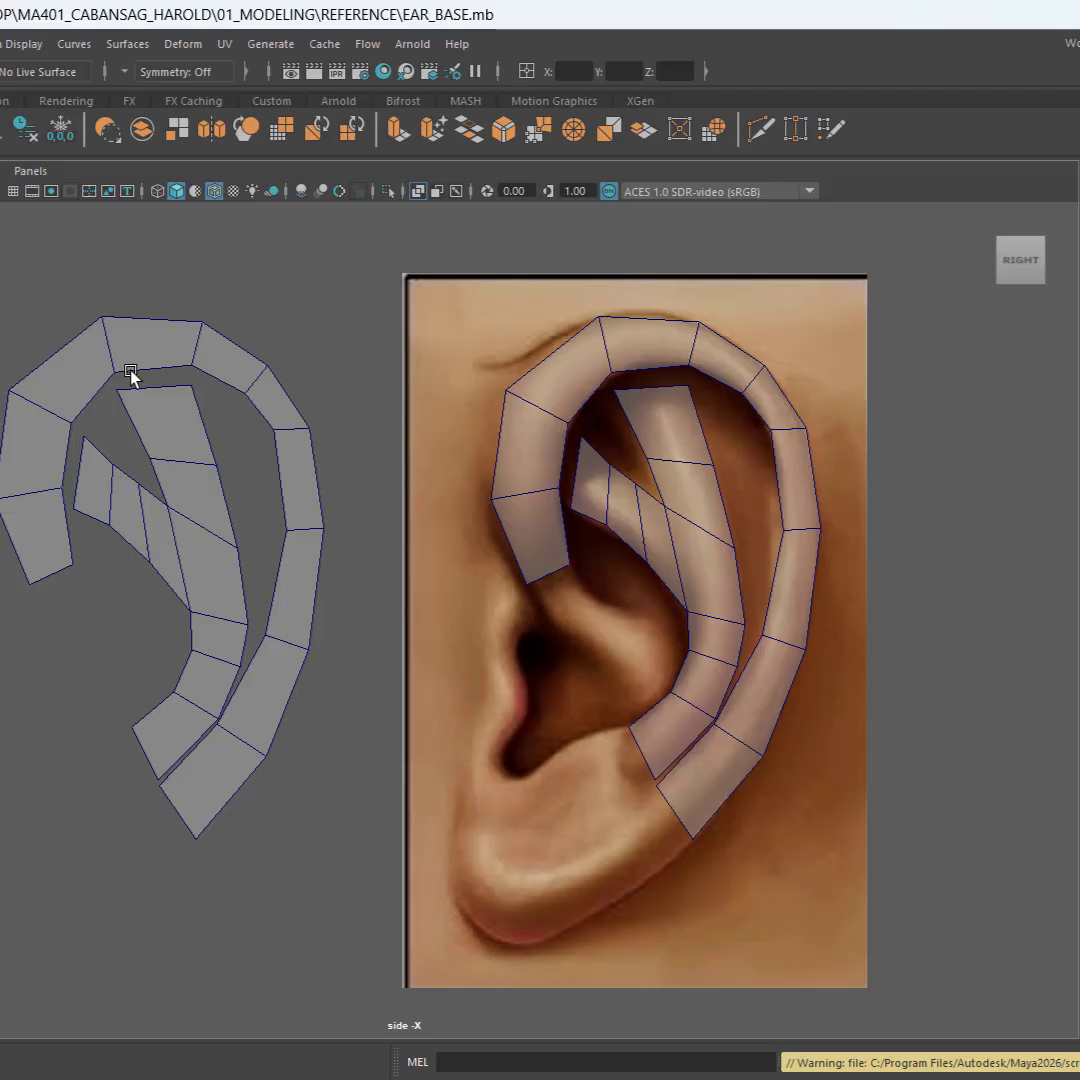
click(168, 476)
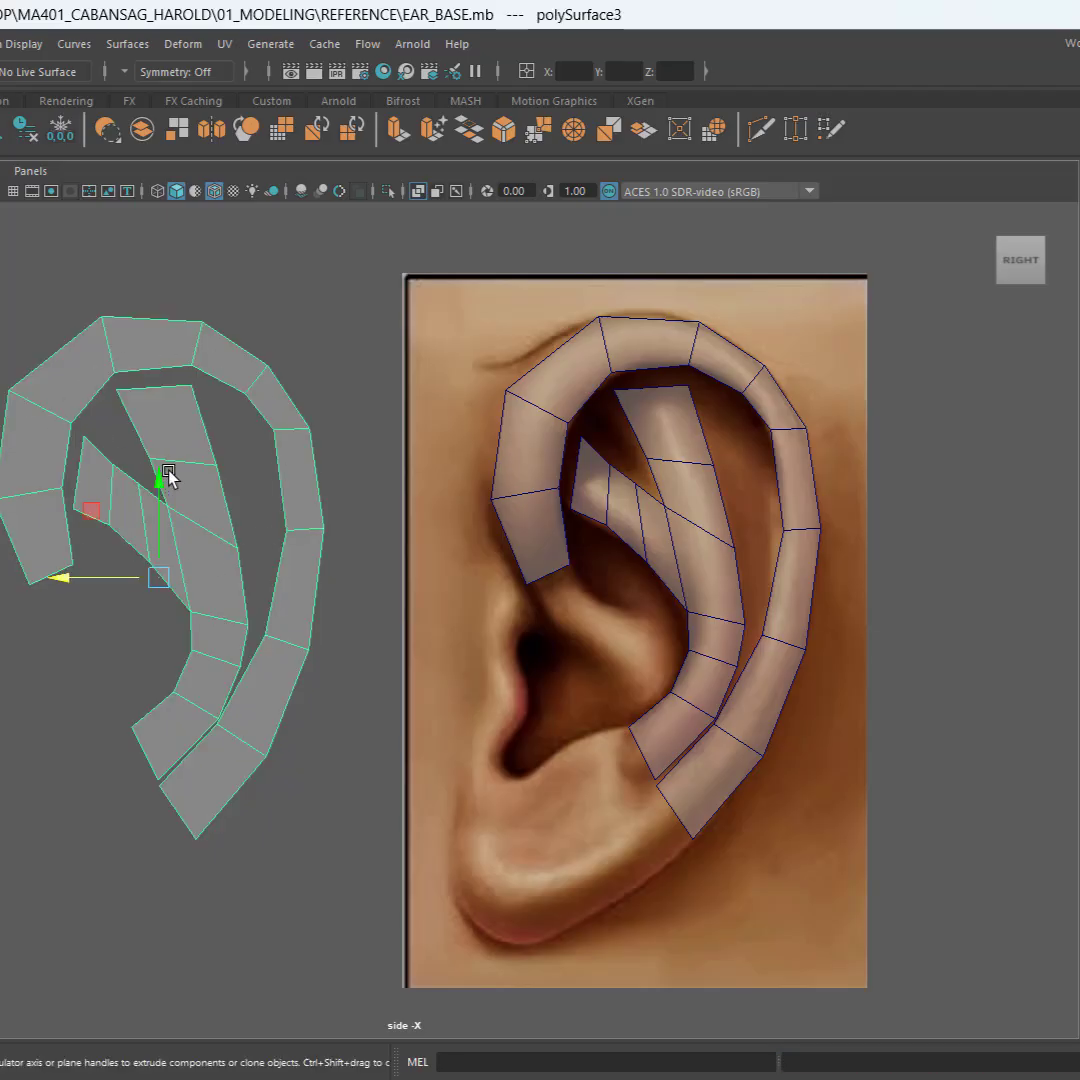
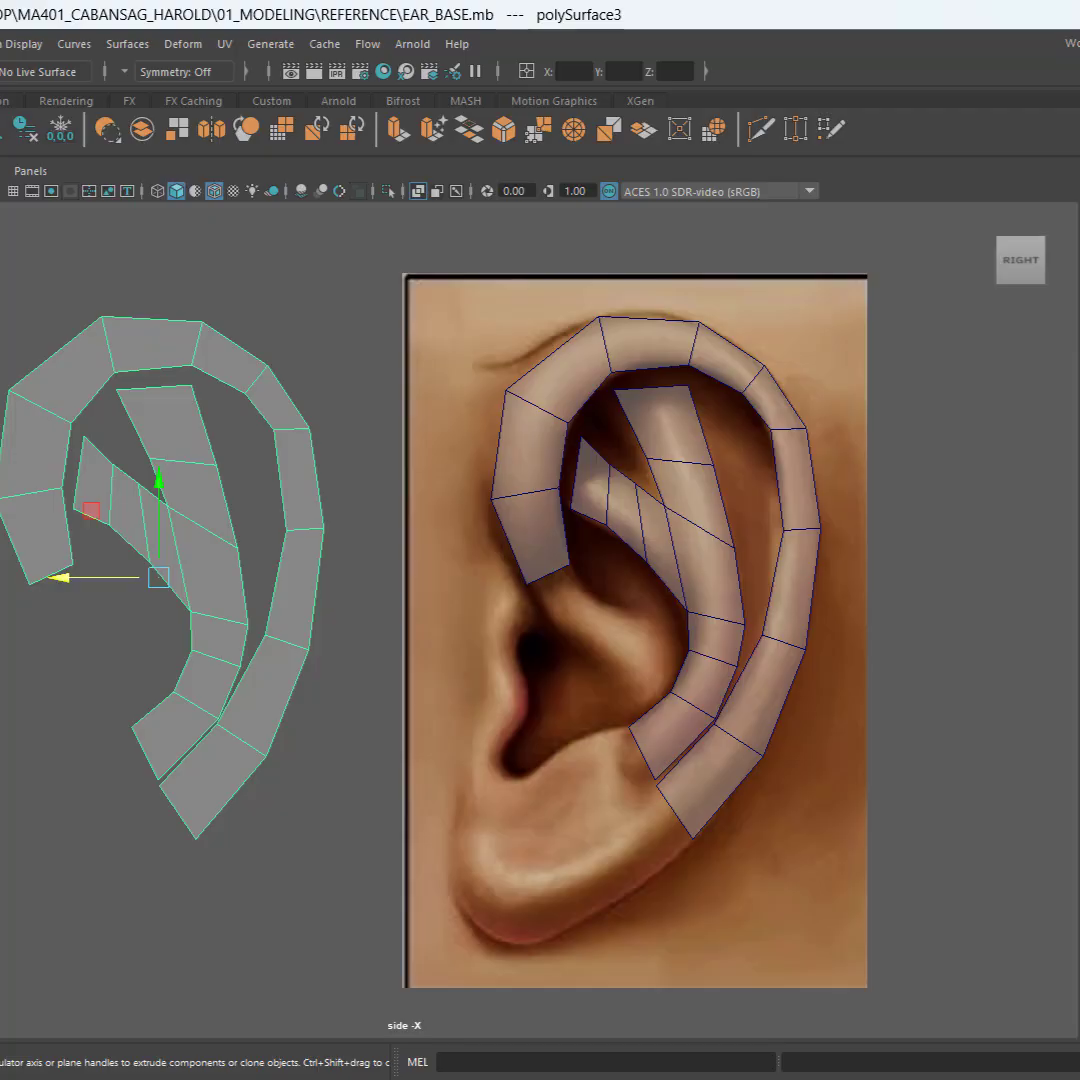
Step: Rename the combined ear copy beside the reference image as EAR_BASE1
key(Return)
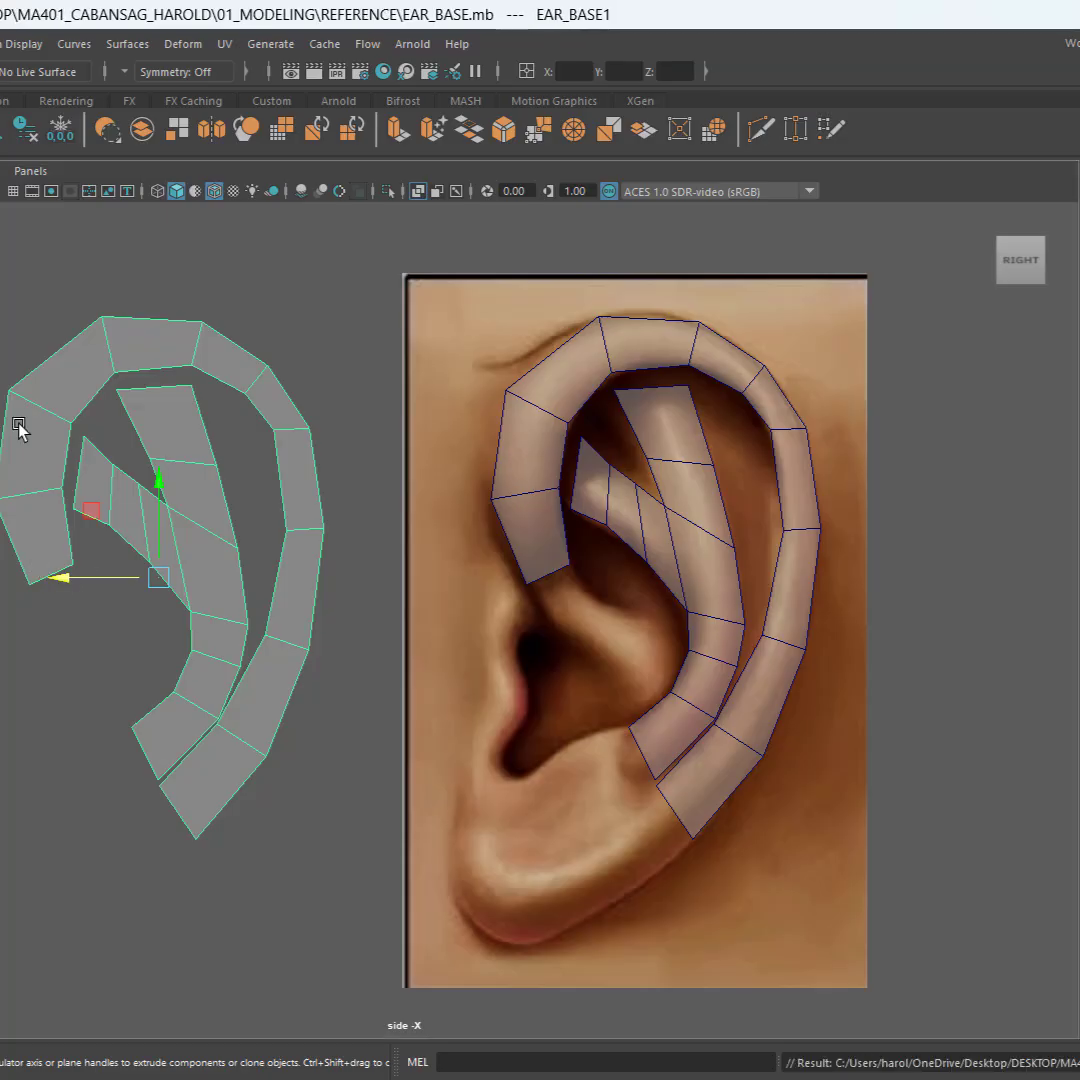
click(78, 448)
click(44, 418)
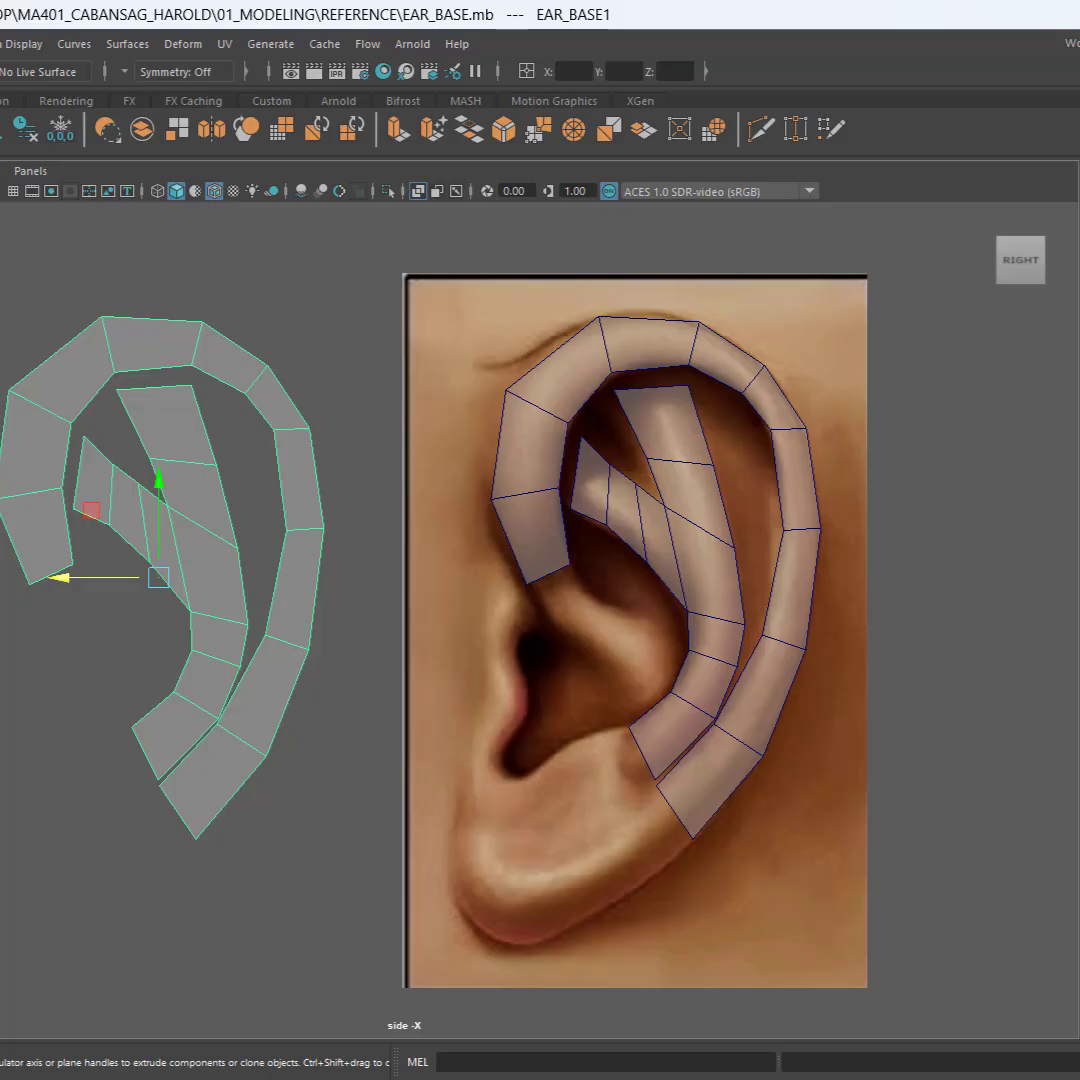
Step: Combine the original helix and antihelix strips over the reference into one mesh and name it EAR_BASE
click(610, 517)
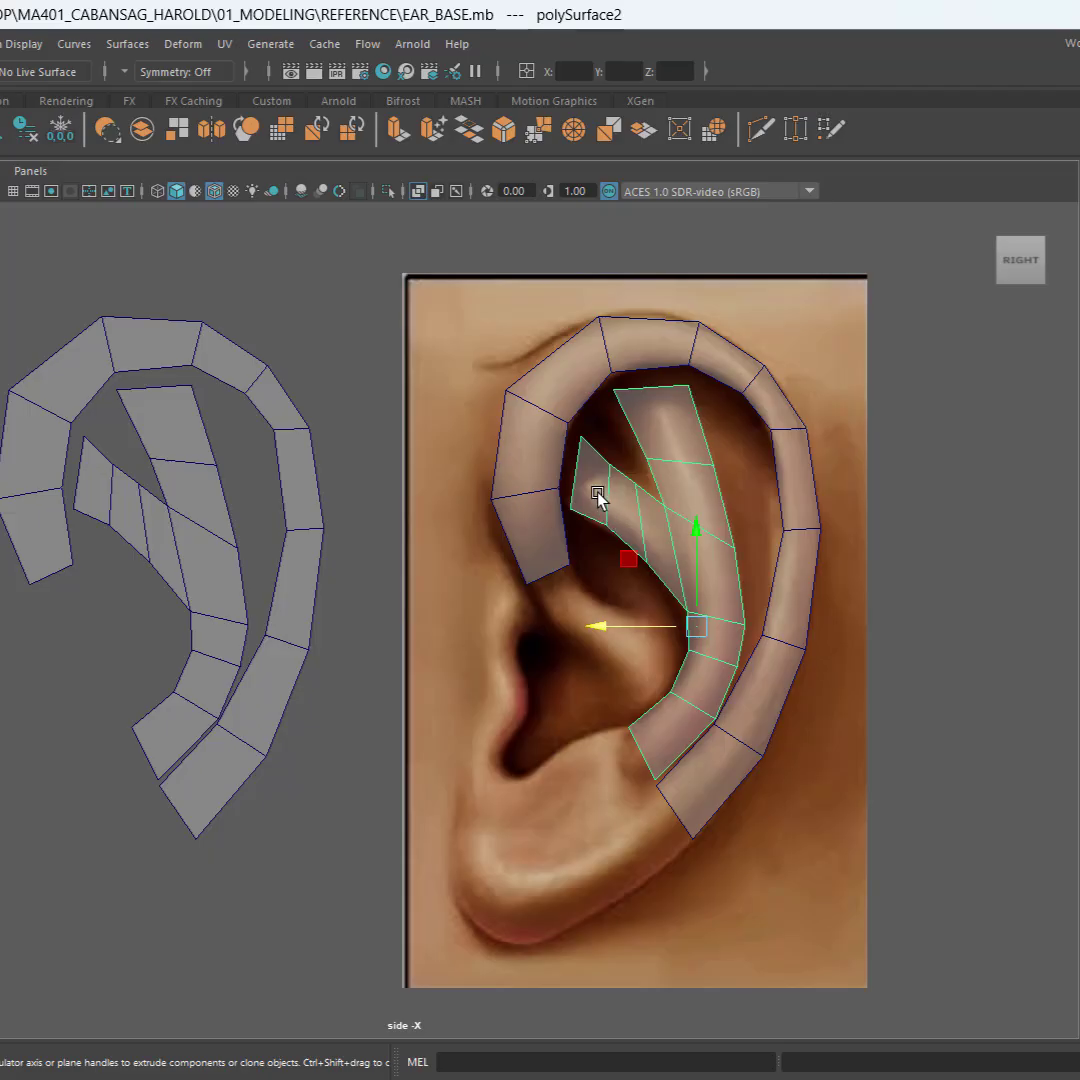
shift+drag(709, 648, 848, 873)
shift+right_drag(848, 873, 816, 592)
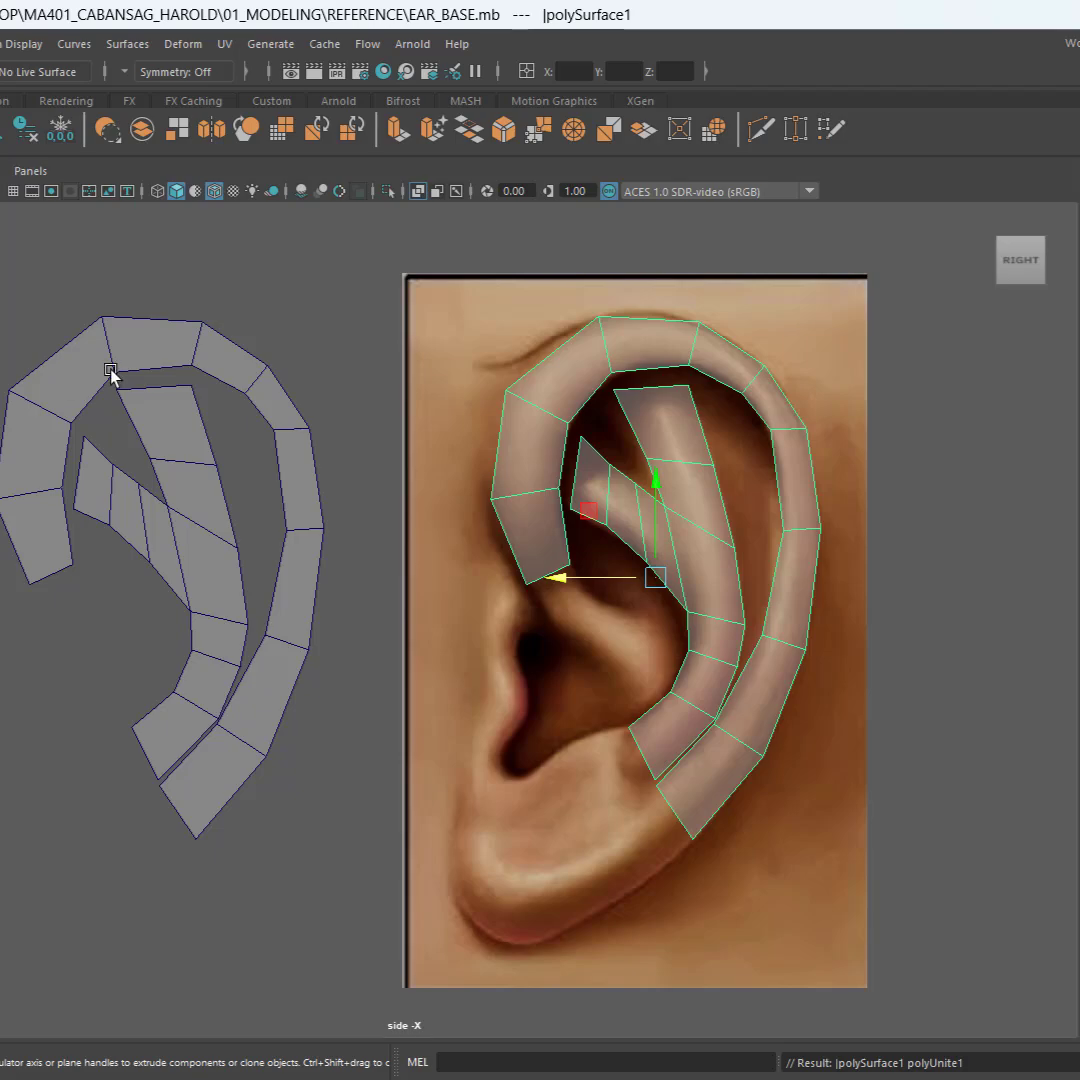
key(Return)
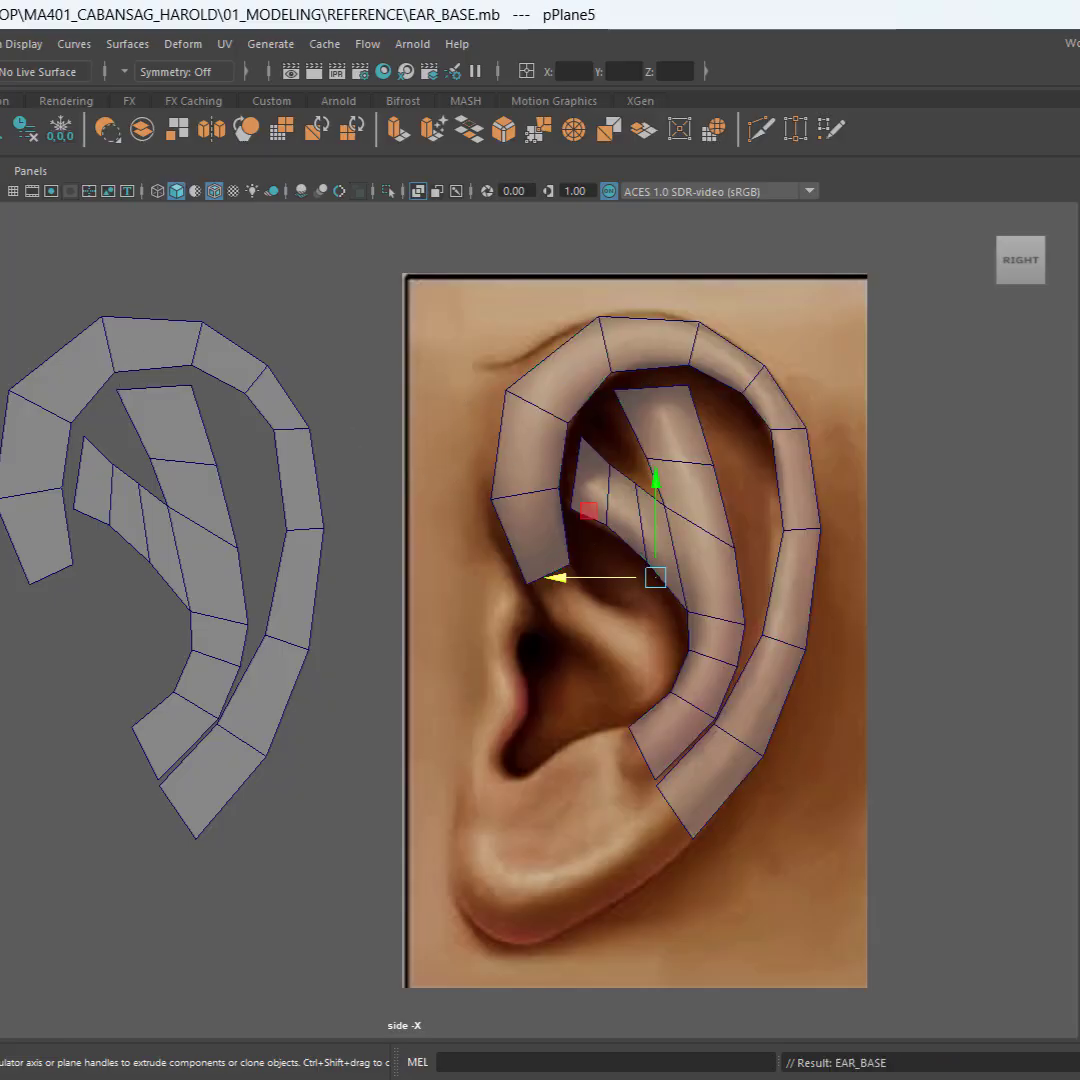
Step: Save the scene, hide the EAR_BASE1 copy beside the reference, and save again
drag(2, 268, 830, 883)
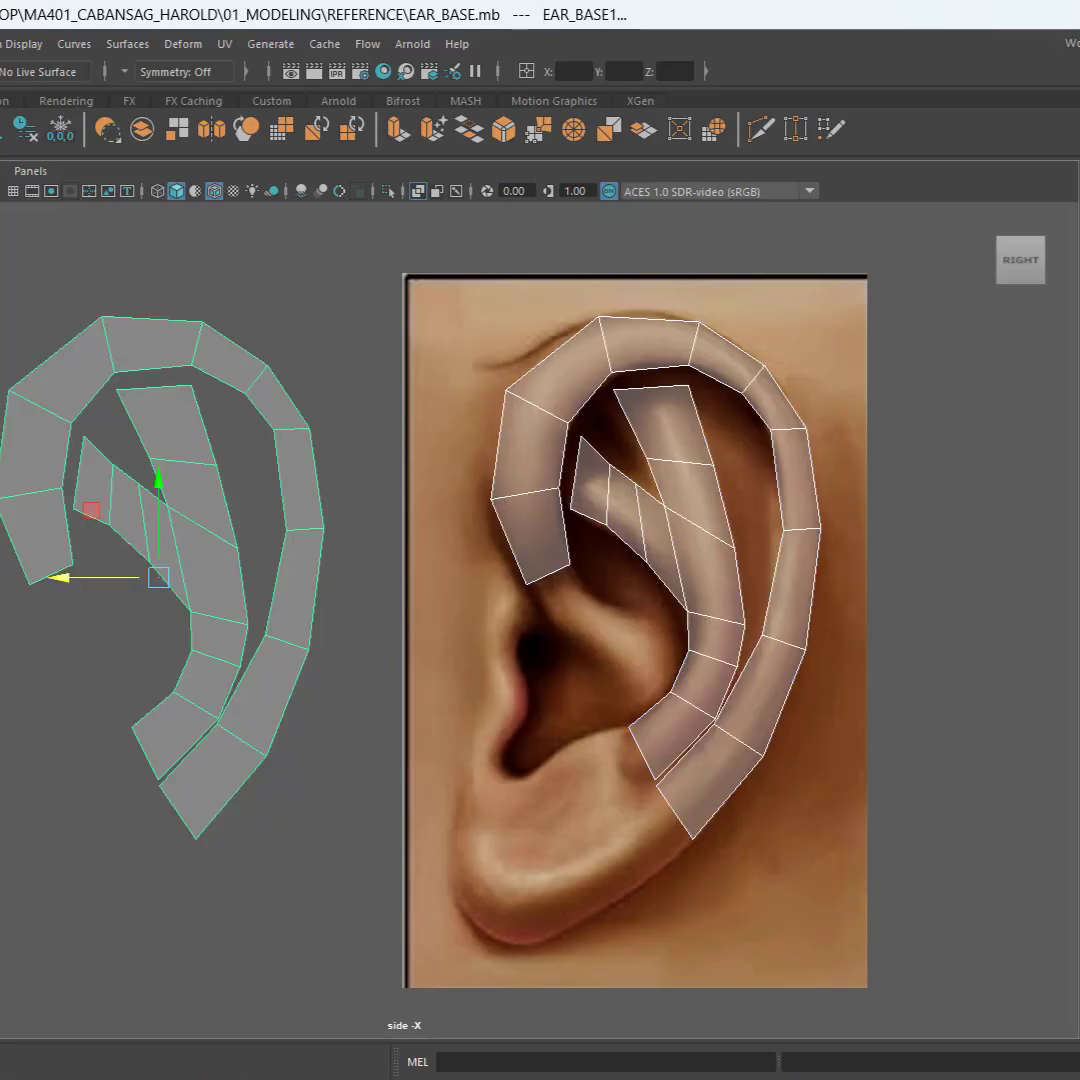
click(4, 303)
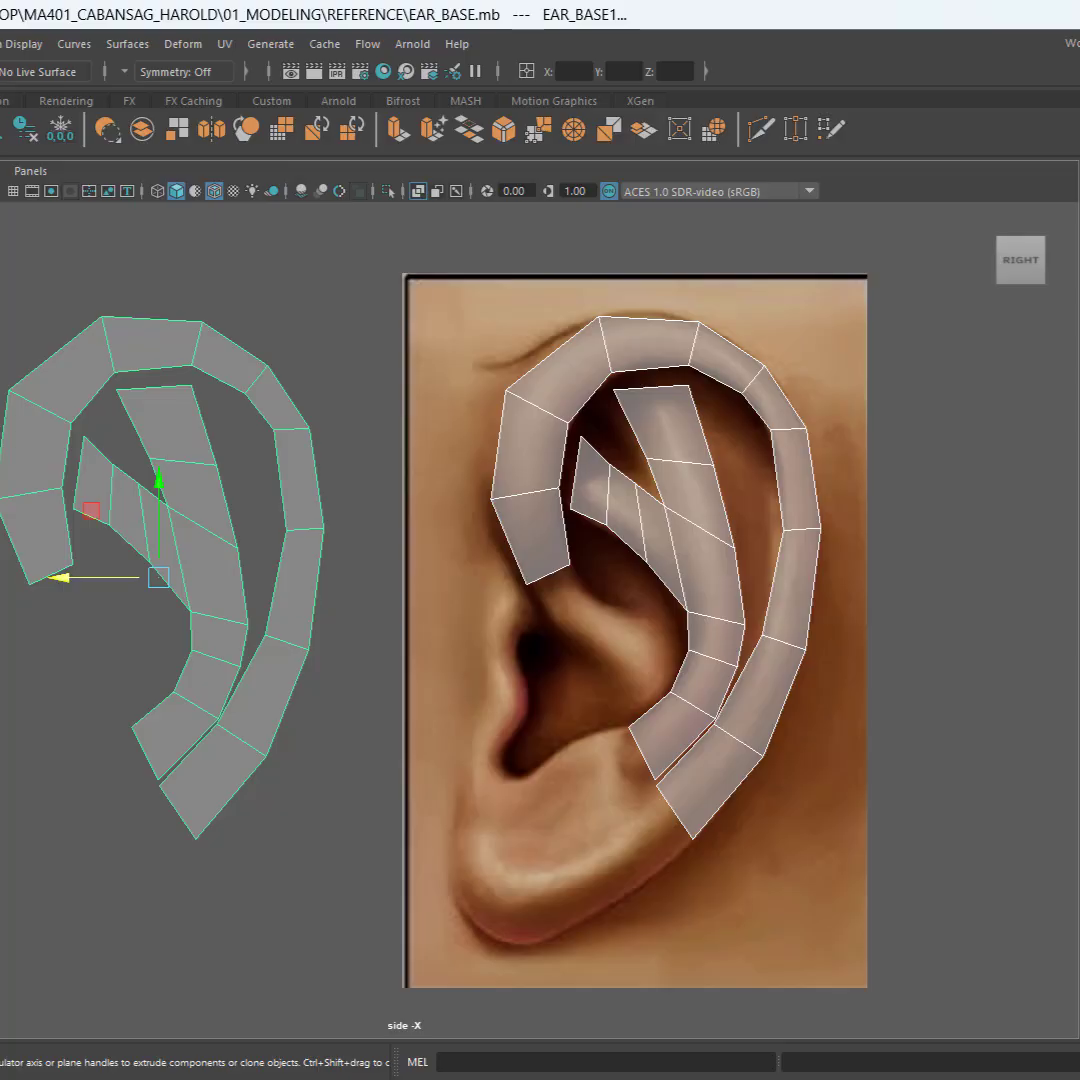
key(ctrl+s)
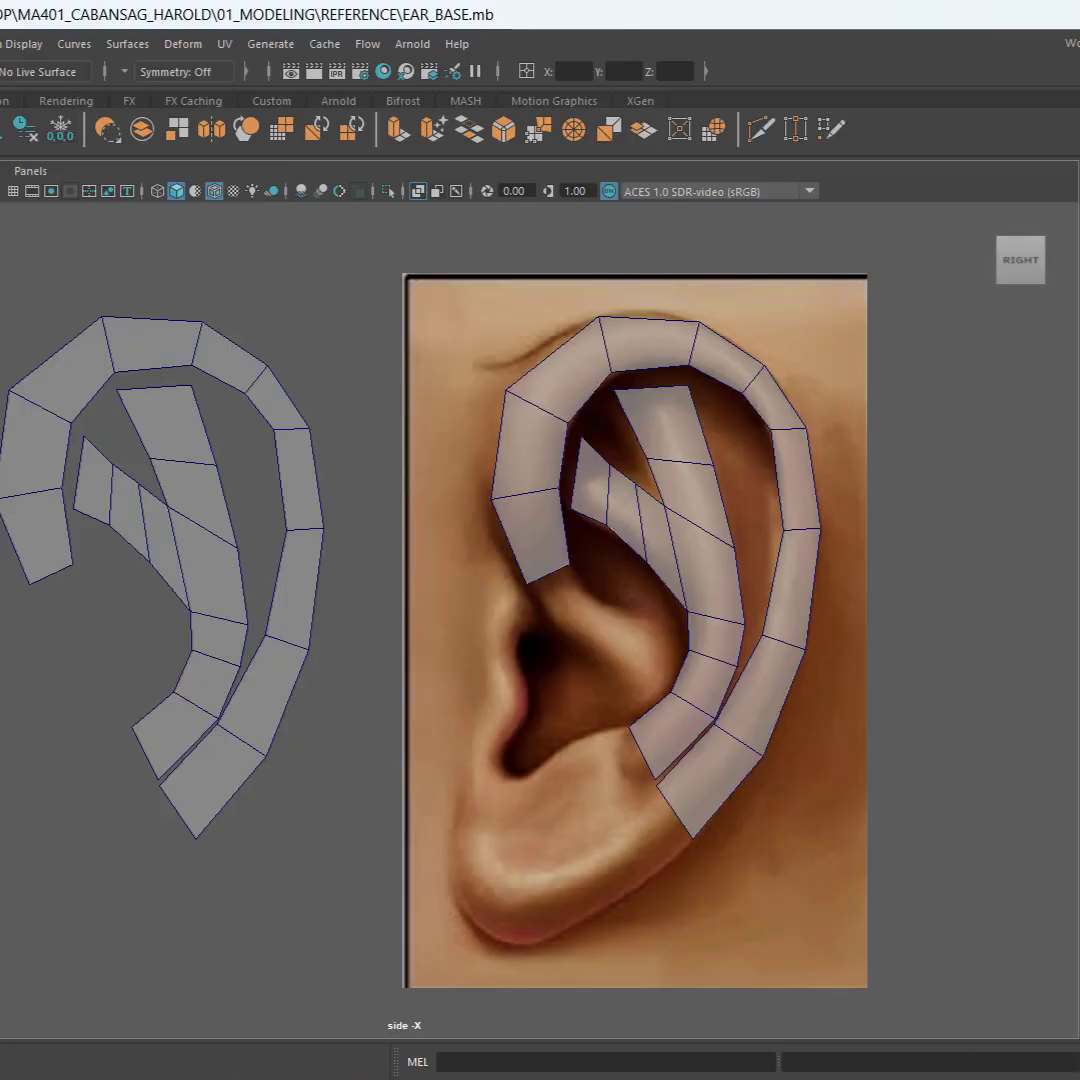
drag(2, 297, 314, 826)
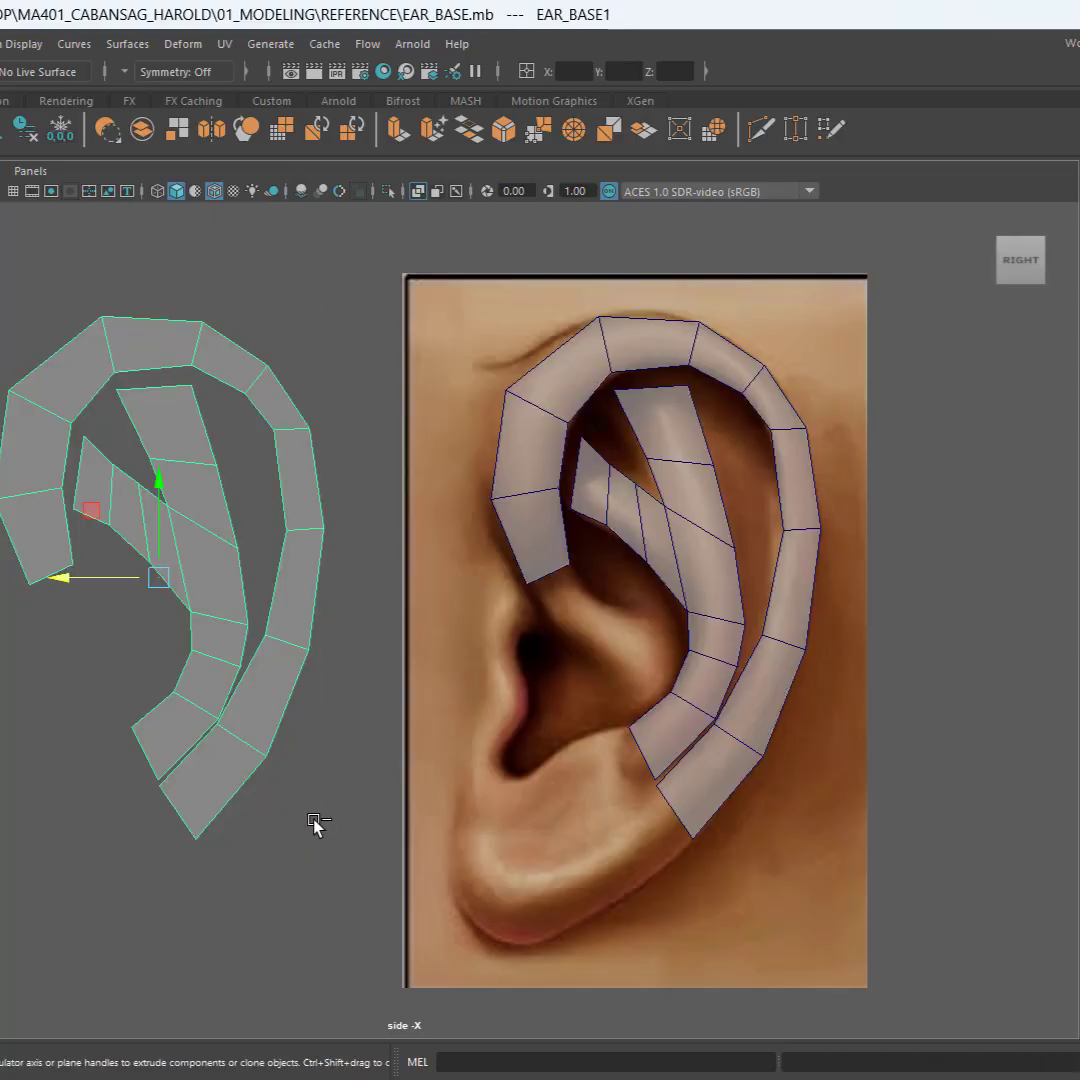
key(ctrl+h)
key(ctrl+s)
Step: On EAR_BASE, move the antihelix's rear vertex nearest the helix slightly forward and down to widen the gap between the strips
click(680, 495)
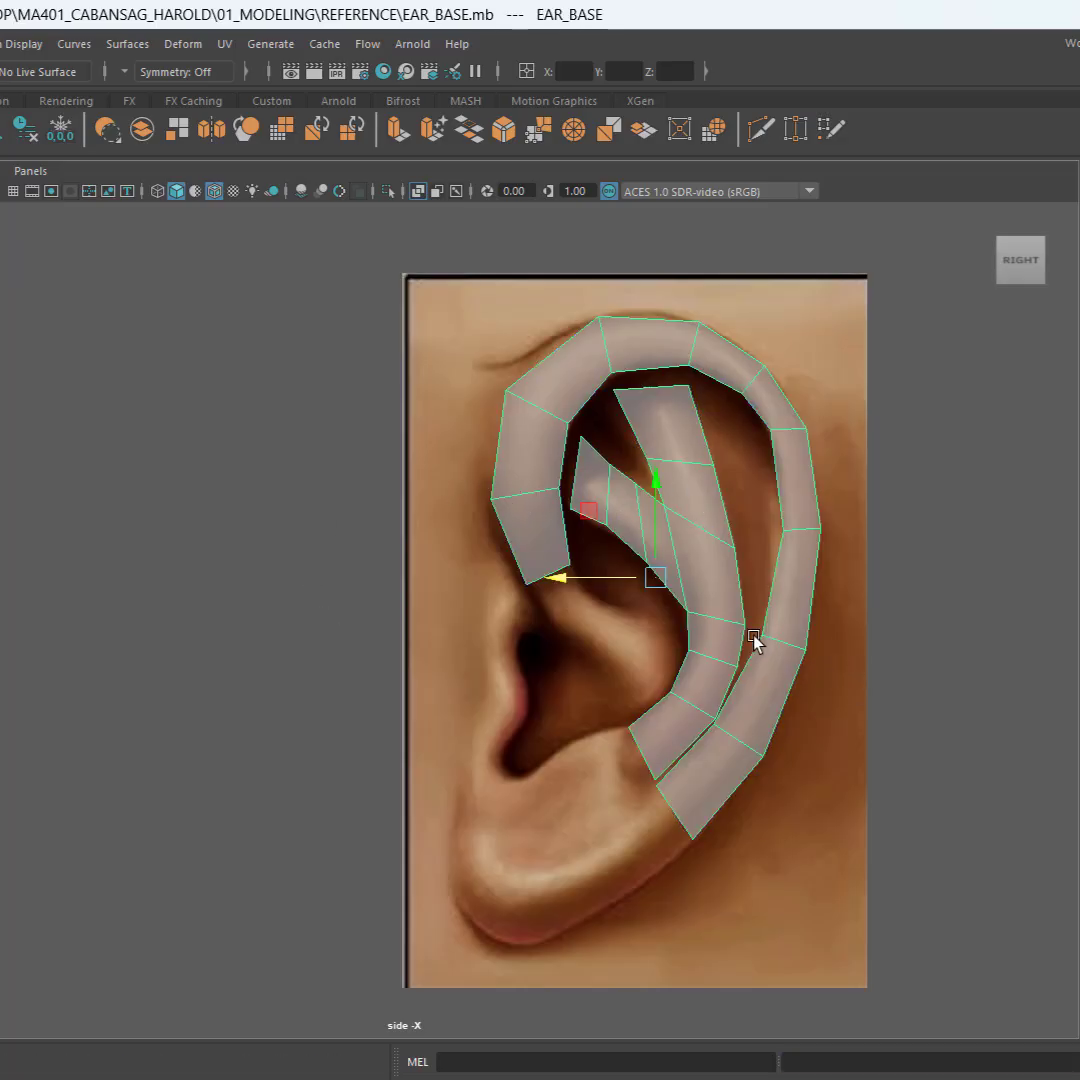
alt+middle_drag(680, 745, 495, 660)
alt+right_drag(496, 660, 665, 690)
key(bracketleft)
alt+right_drag(475, 560, 532, 600)
alt+middle_drag(528, 660, 565, 835)
alt+middle_drag(669, 750, 638, 700)
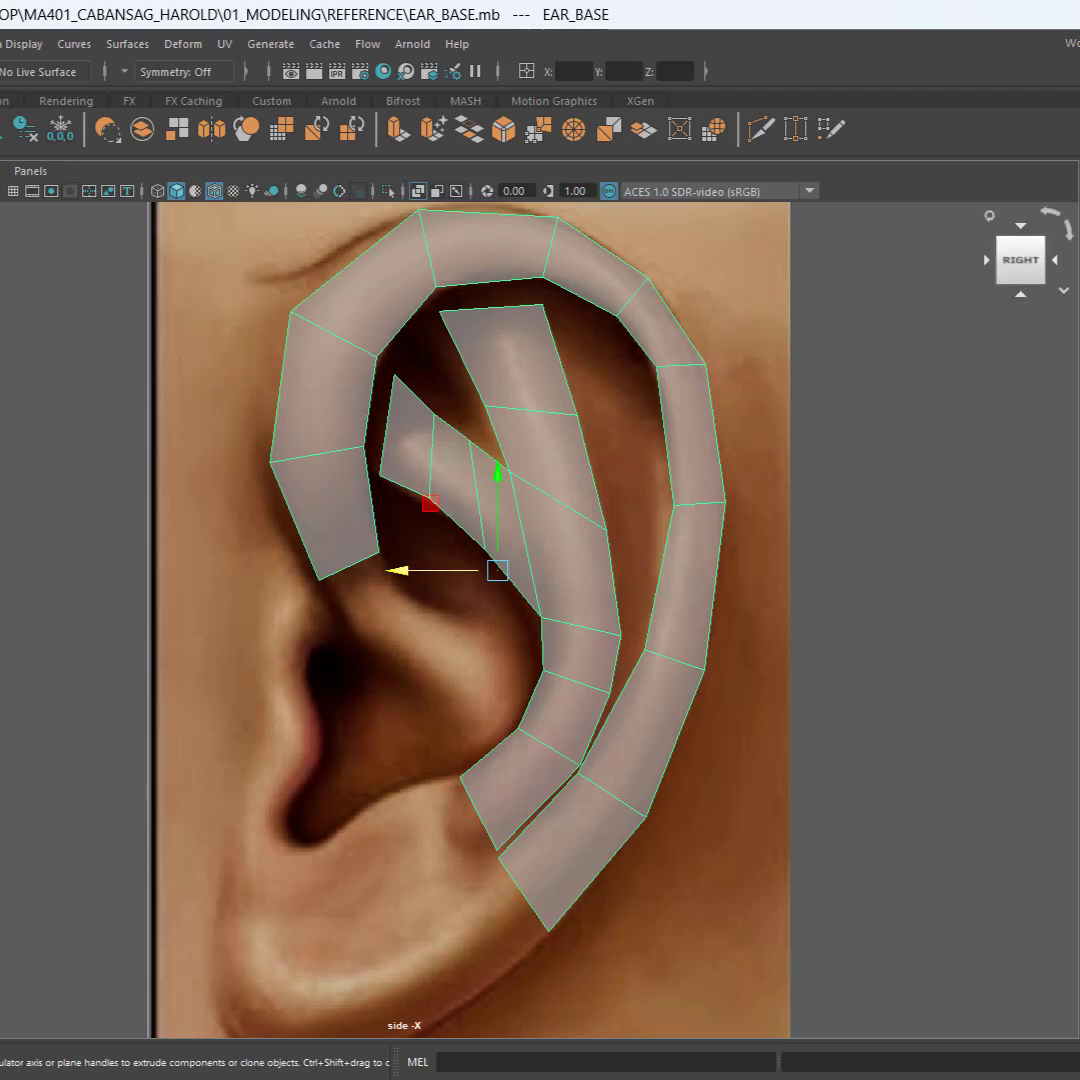
click(895, 443)
click(658, 374)
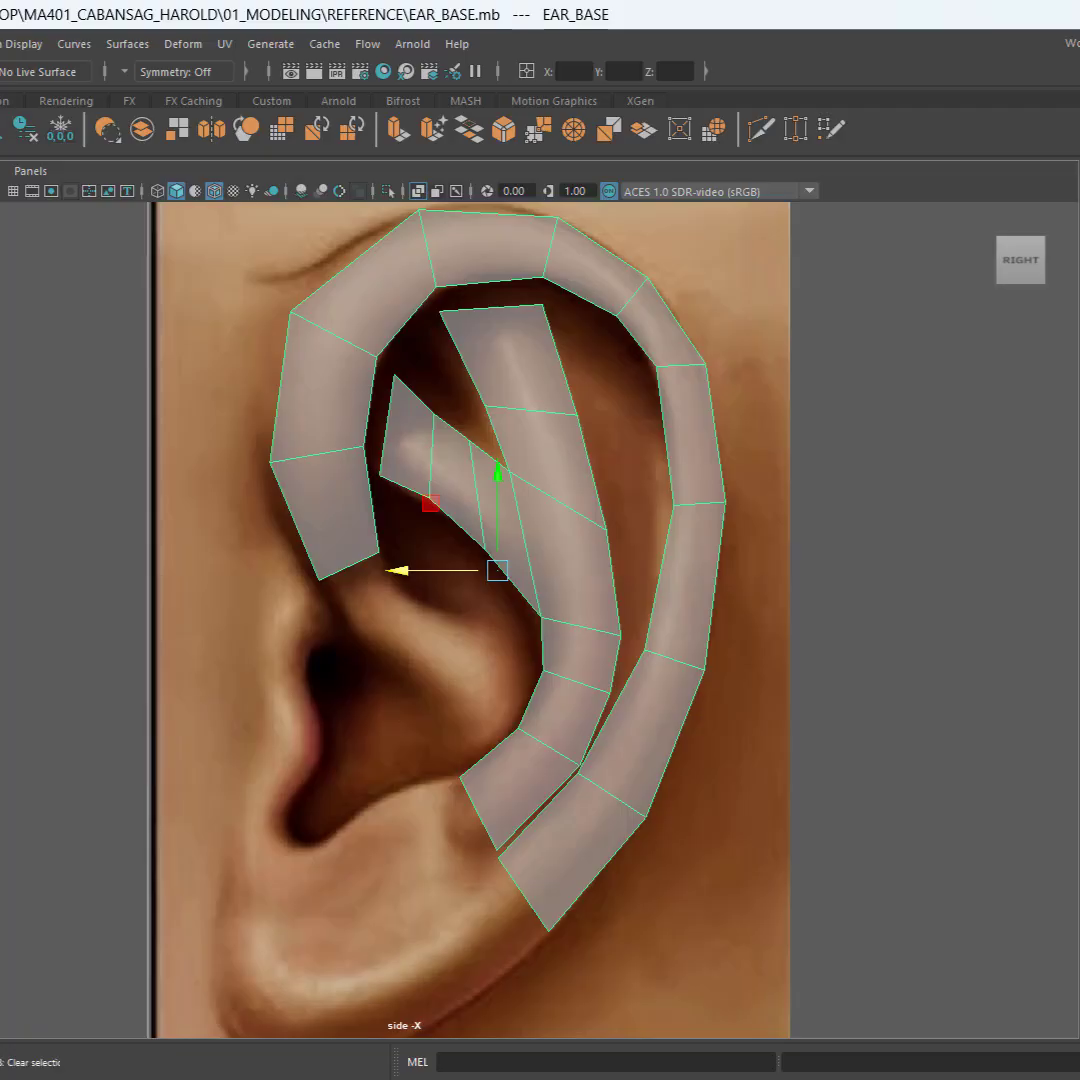
key(F9)
scroll(550, 766, up, 3)
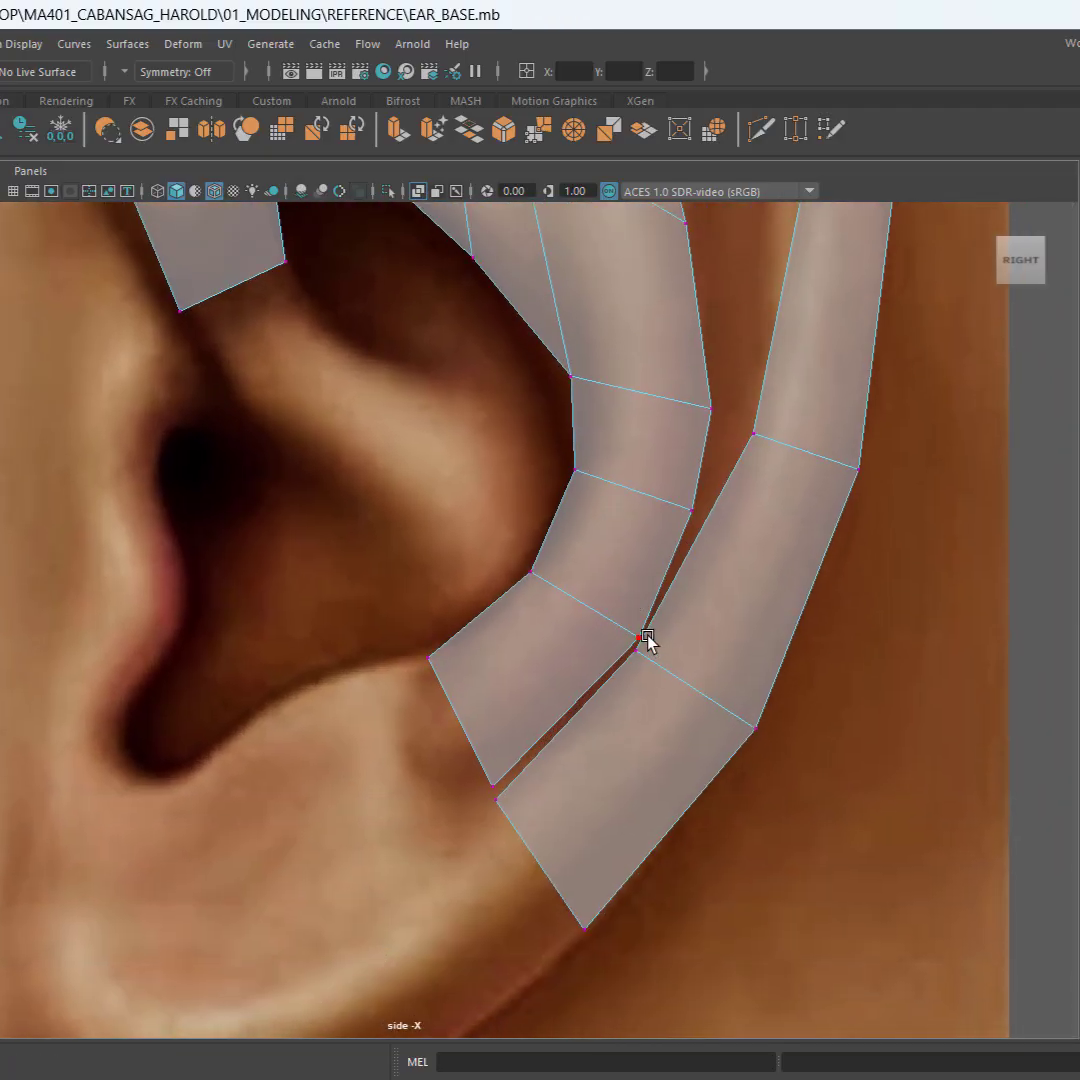
click(648, 641)
mouse_move(569, 574)
middle_down()
mouse_move(540, 559)
mouse_move(561, 583)
middle_up()
alt+middle_drag(721, 516, 636, 516)
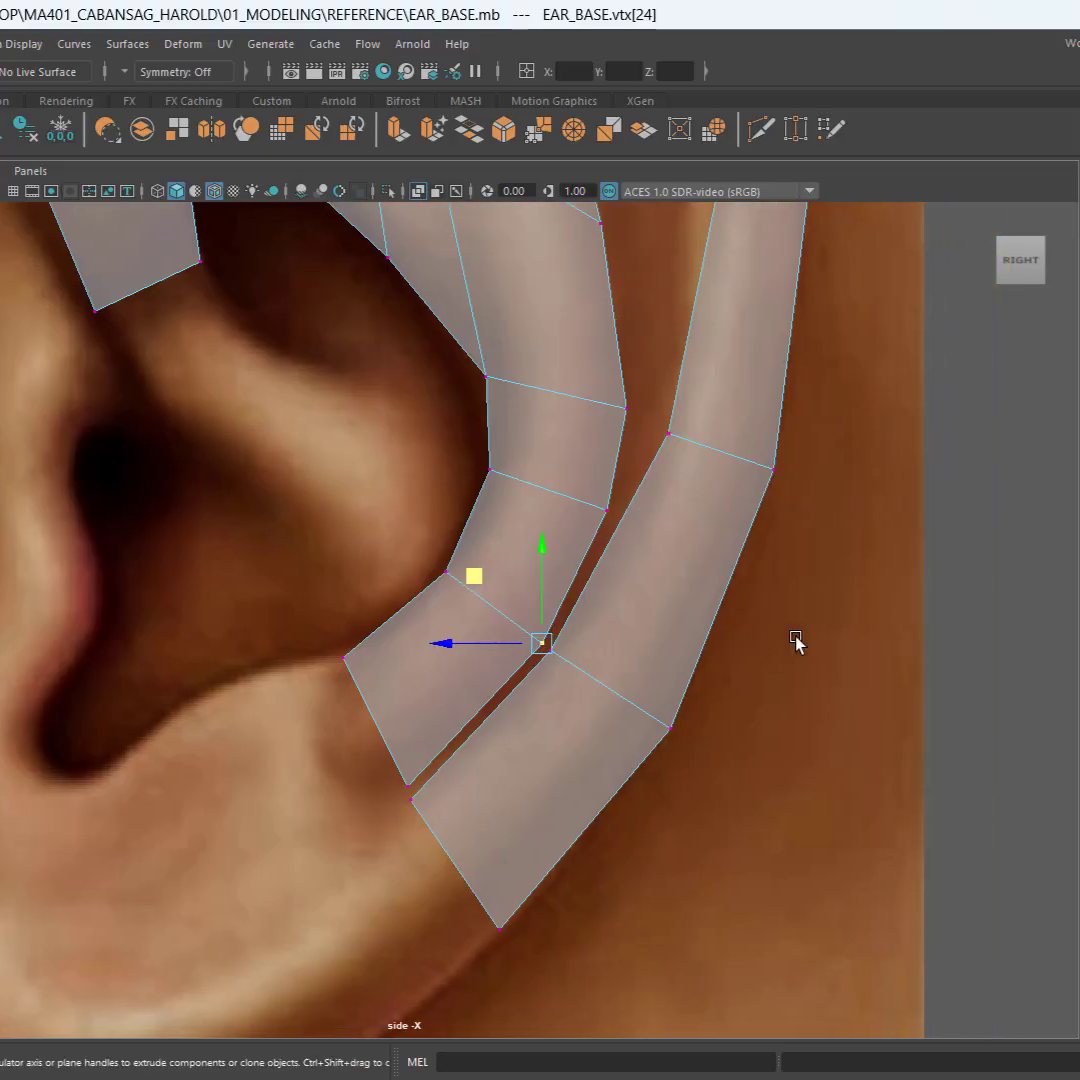
click(795, 638)
Step: Bridge the facing edges of the lowest antihelix and helix faces to close the gap between them
scroll(725, 667, down, 3)
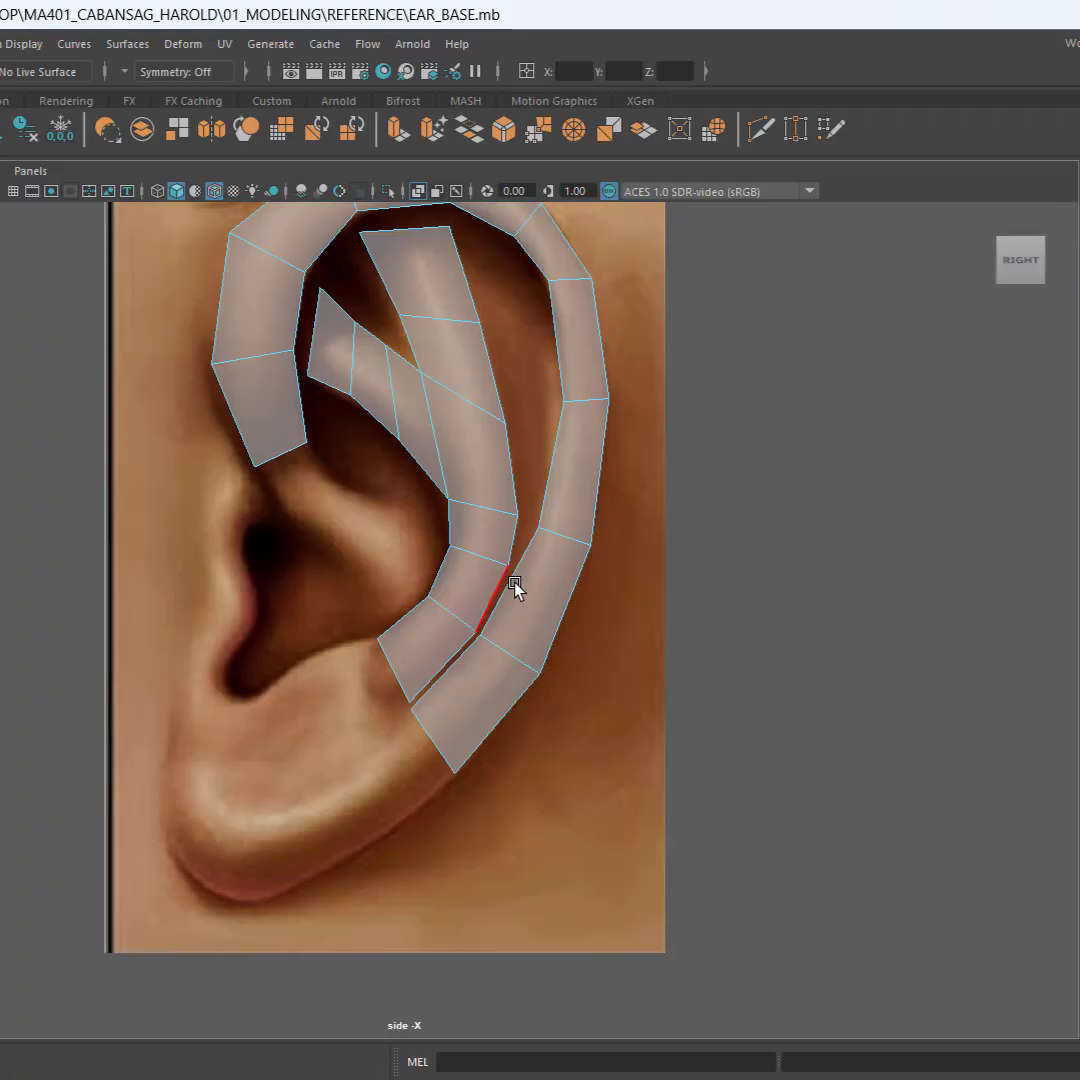
scroll(516, 586, up, 2)
key(ctrl+space)
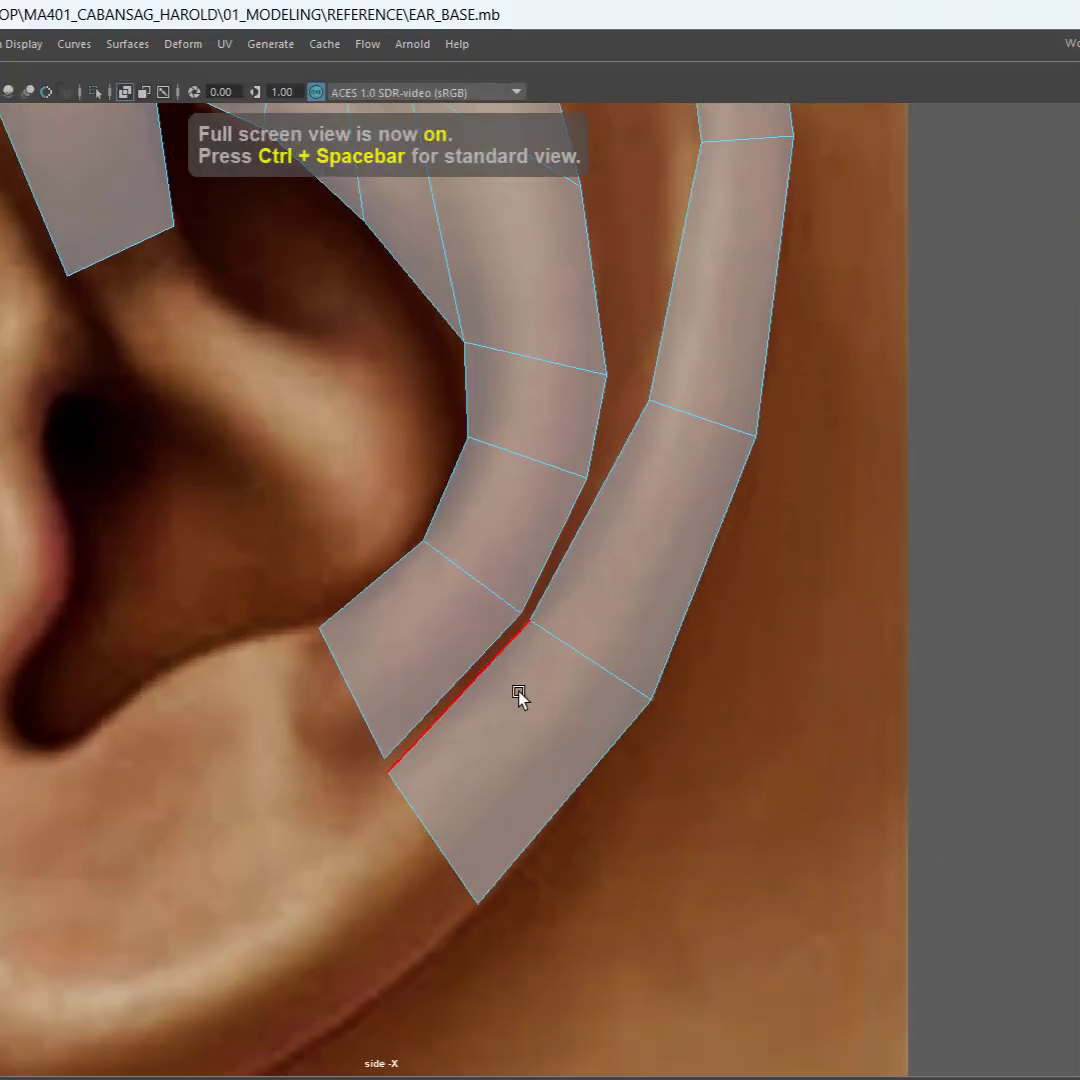
drag(487, 716, 487, 718)
key(q)
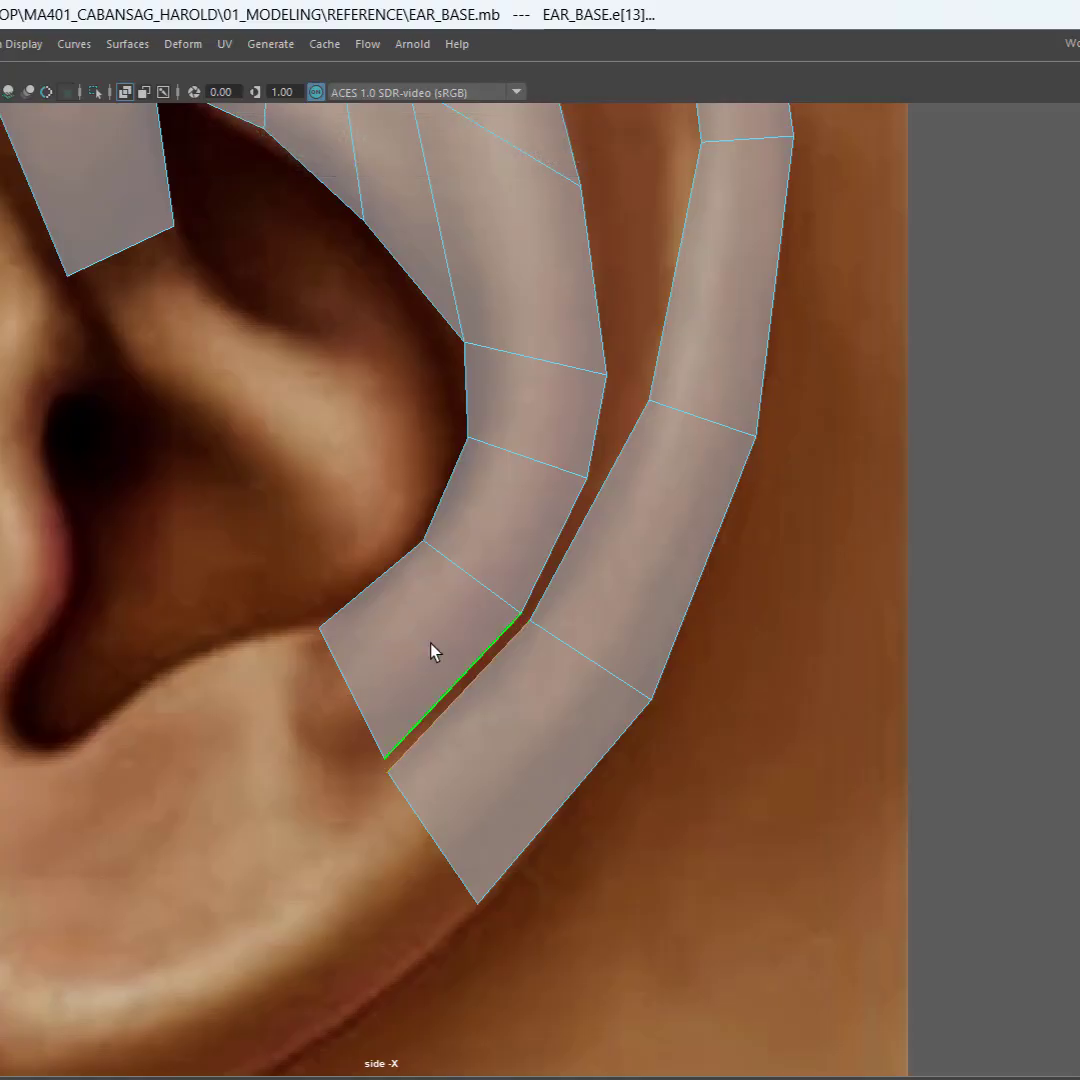
shift+right_click(490, 688)
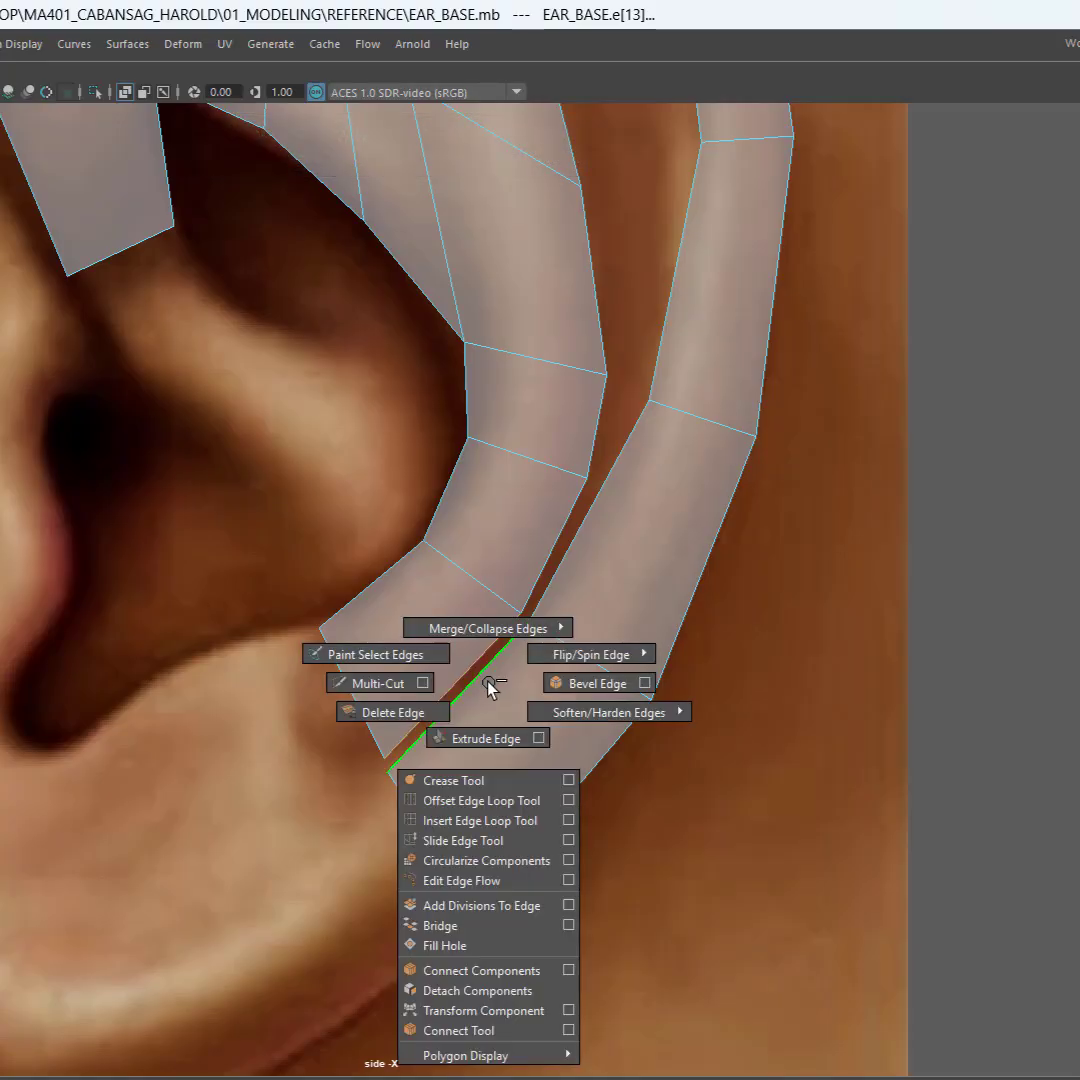
click(480, 926)
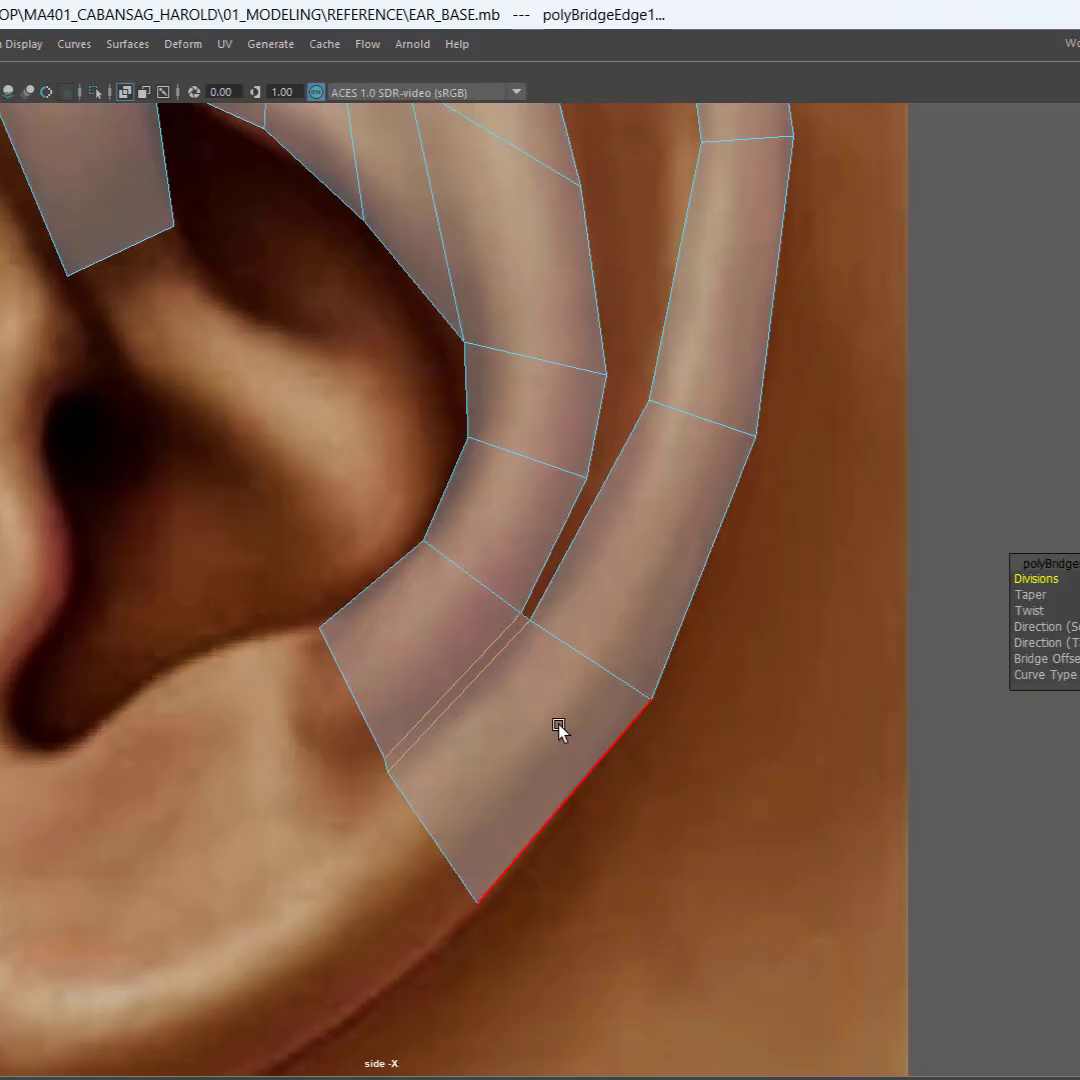
click(787, 600)
key(w)
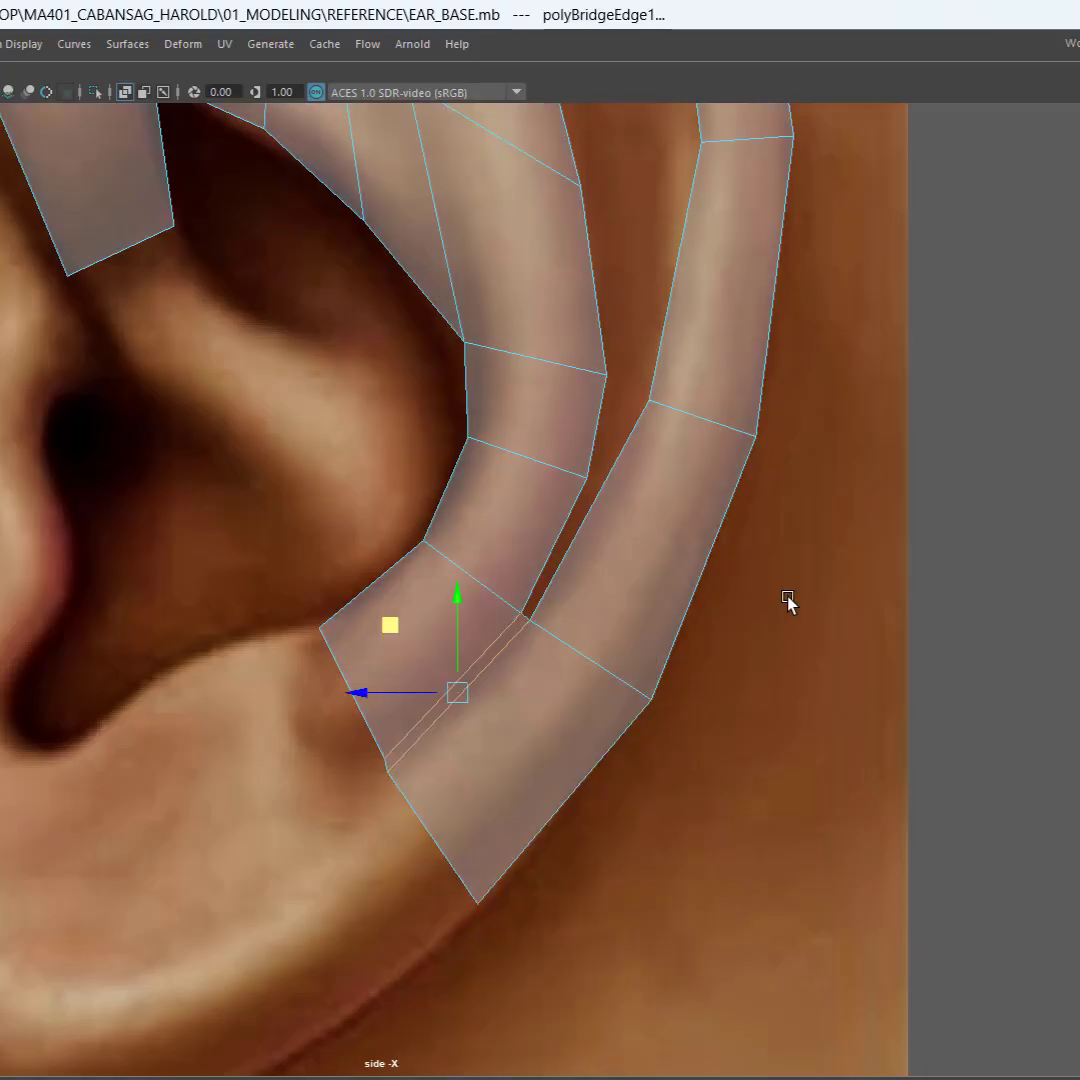
key(q)
click(788, 601)
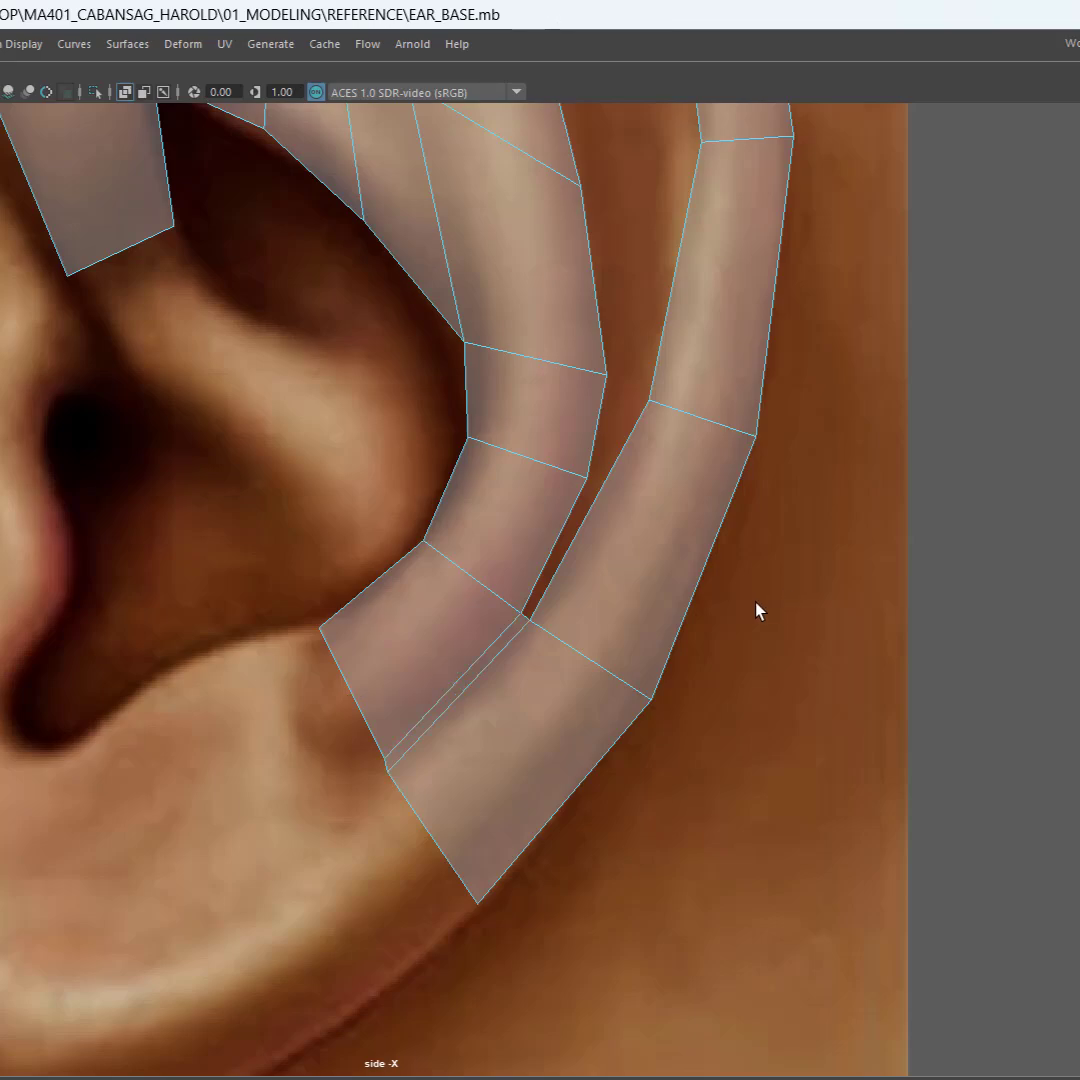
Step: Bridge the next pair of facing edges between the antihelix and helix, directly above the first bridge
alt+middle_drag(757, 610, 684, 796)
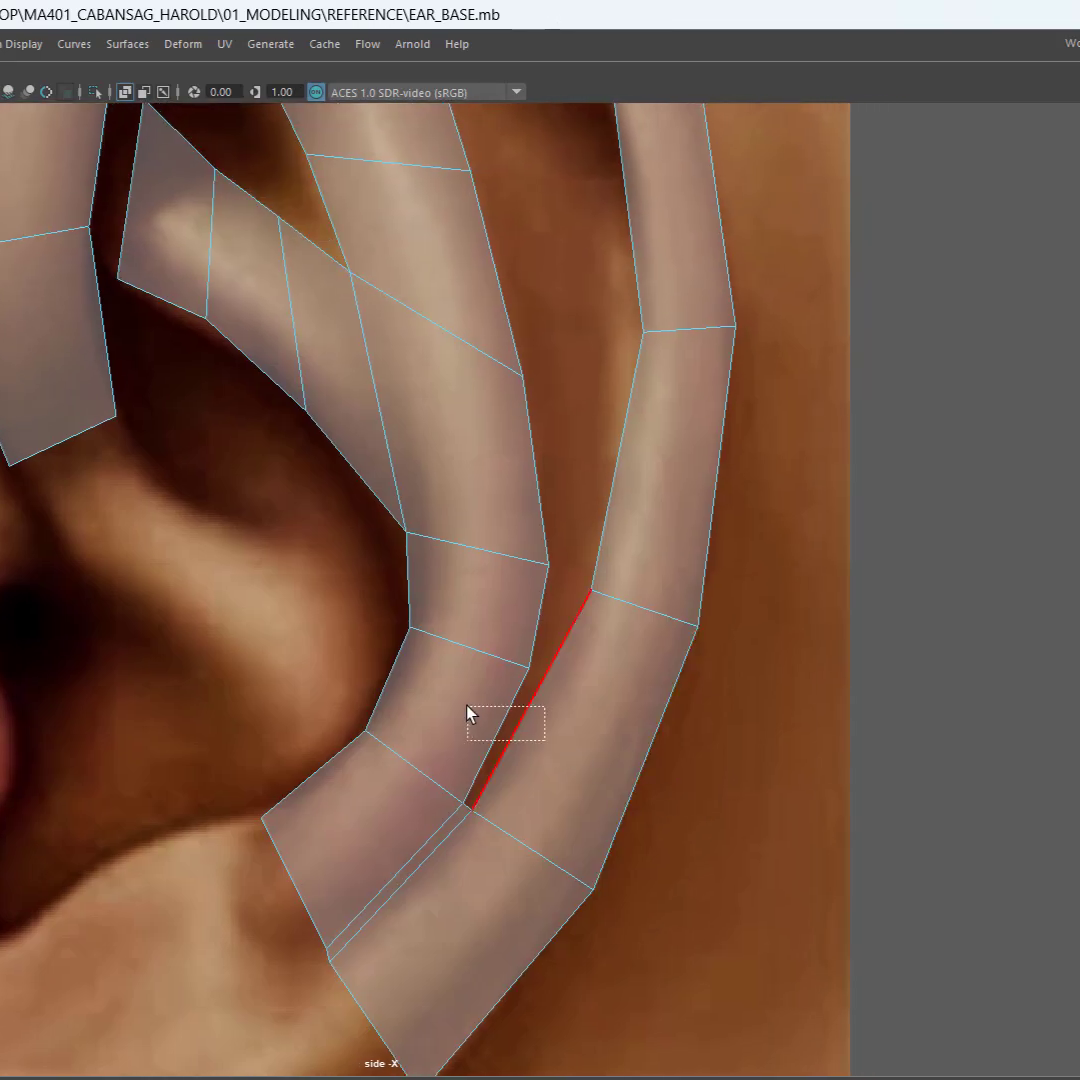
drag(470, 713, 469, 713)
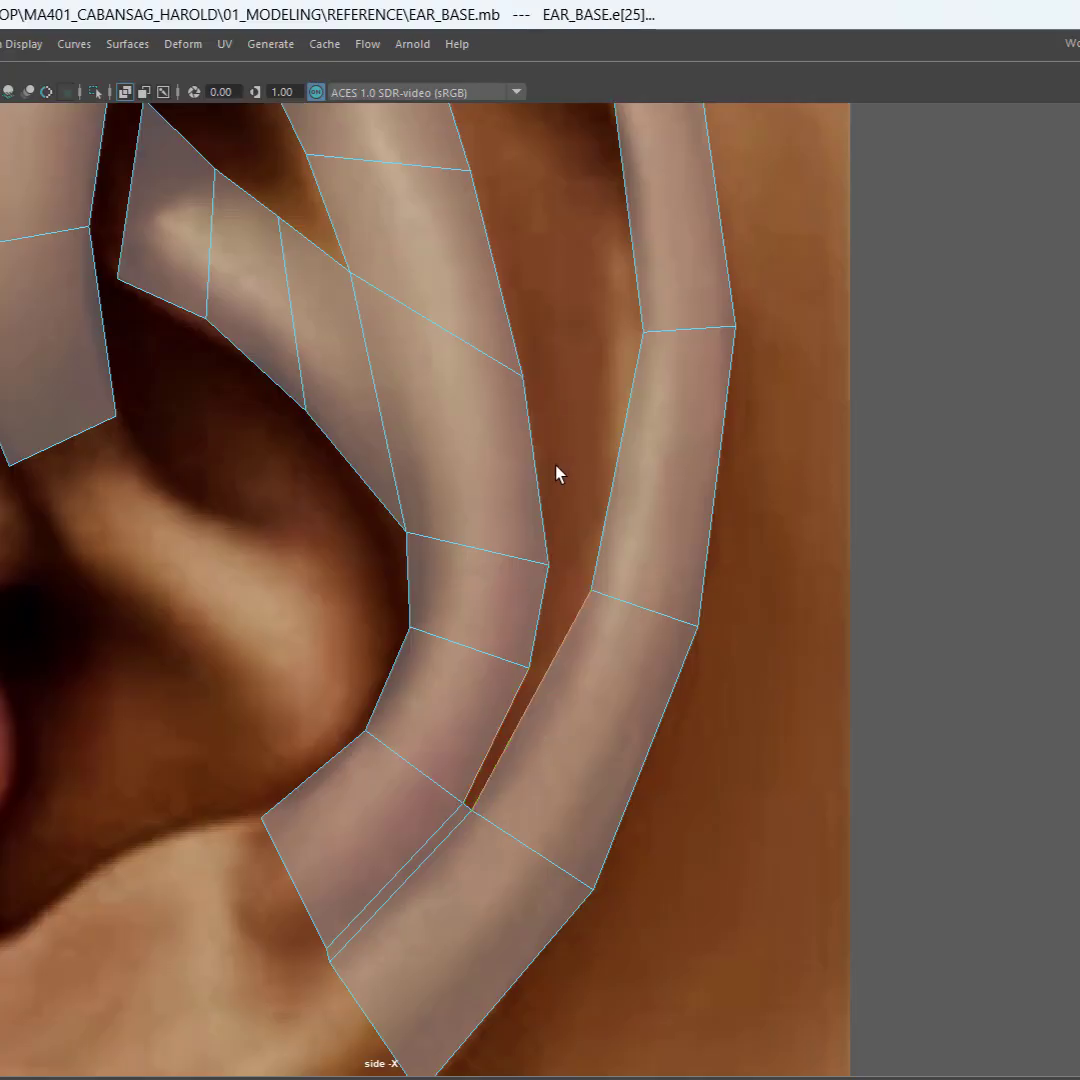
shift+right_click(492, 703)
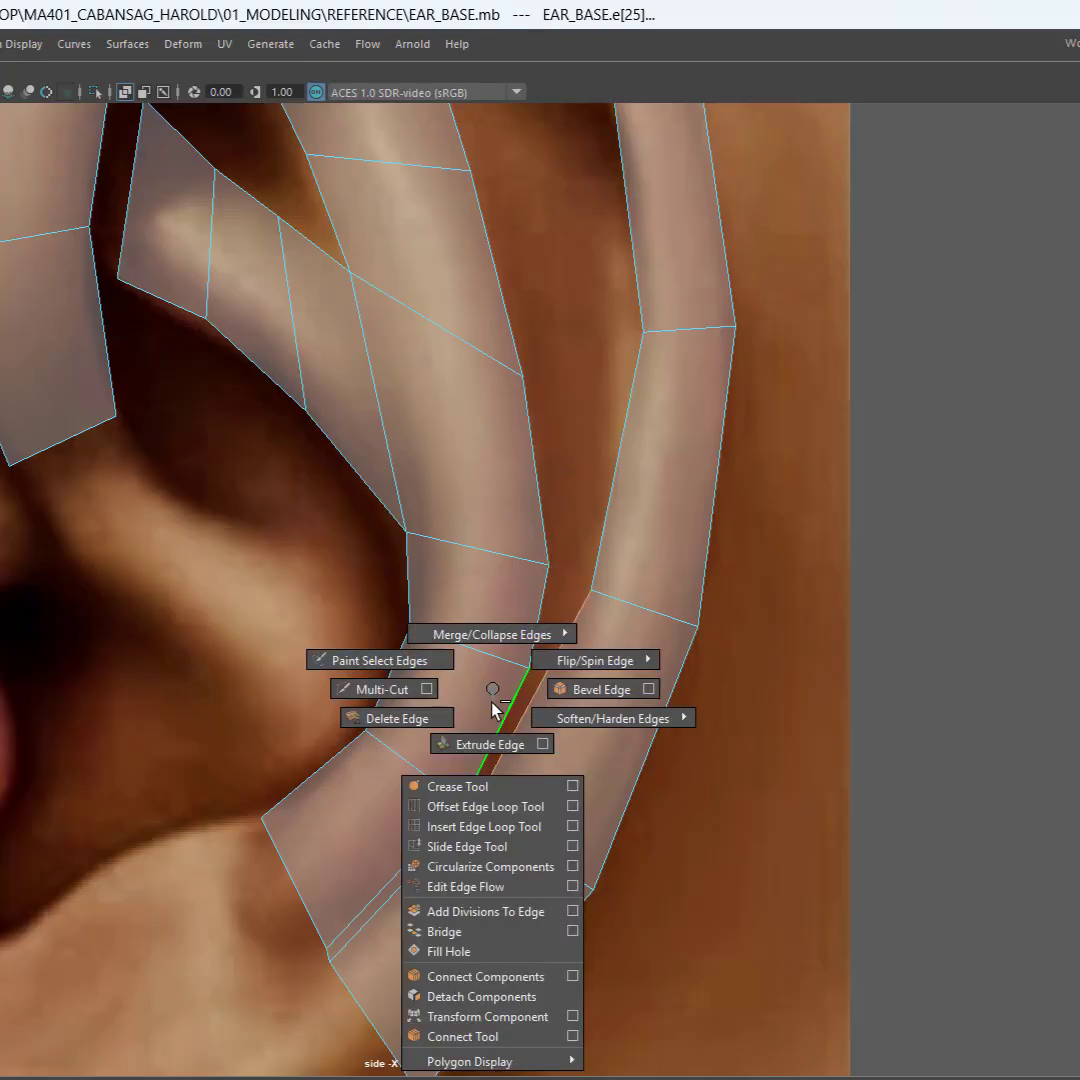
click(503, 933)
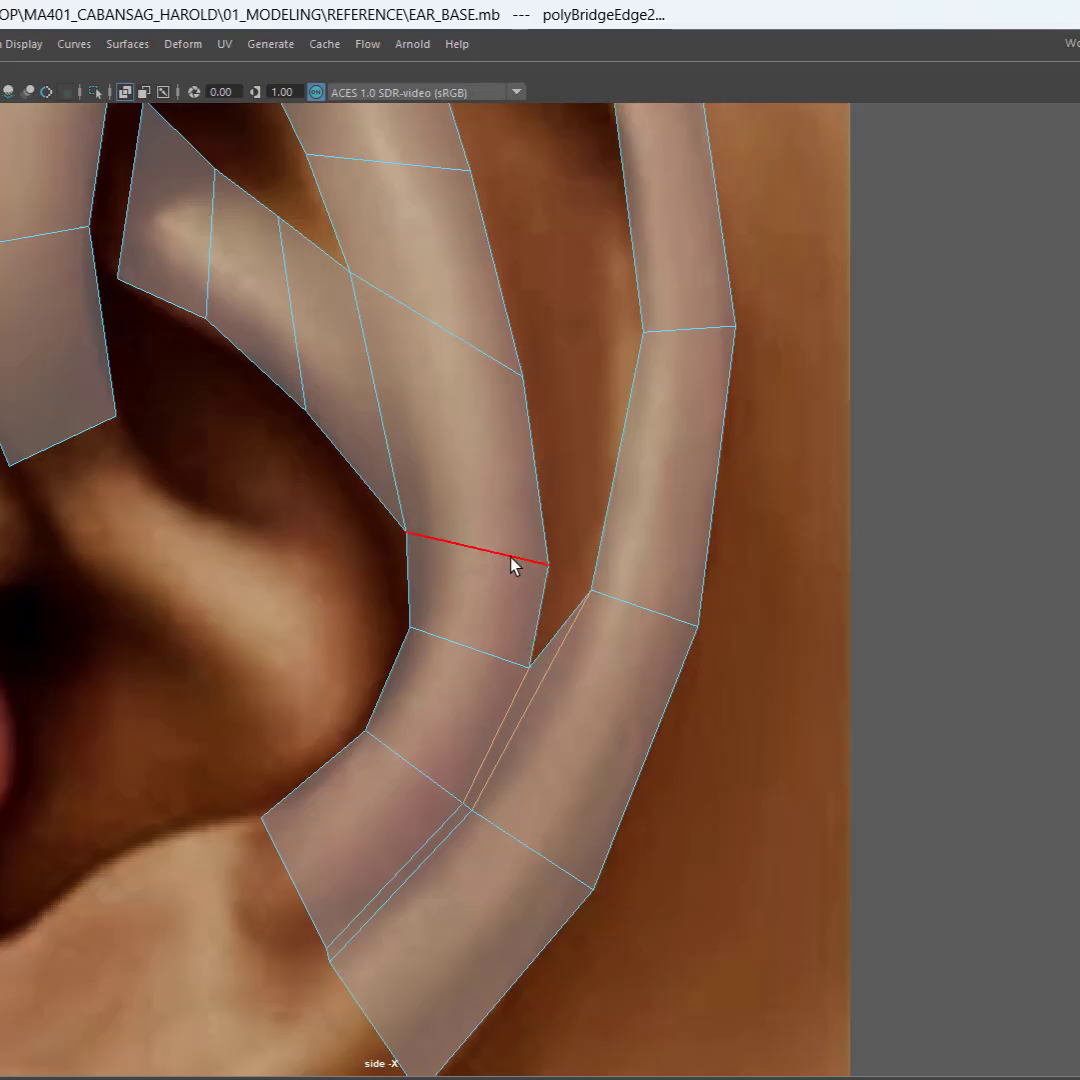
Step: Raise the rear vertex of the antihelix cross edge at the base of the front branch
right_drag(511, 565, 446, 509)
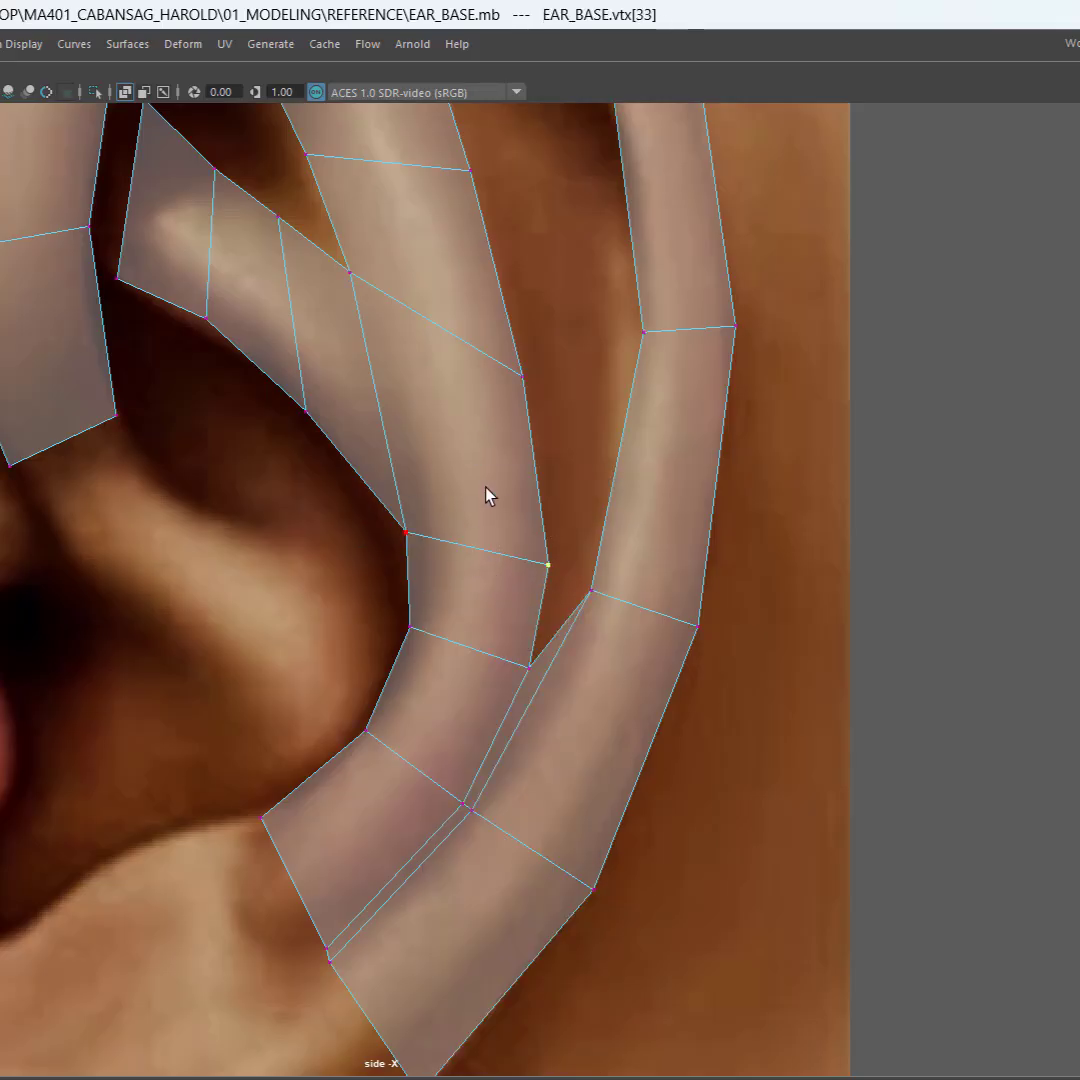
key(w)
middle_drag(487, 499, 487, 419)
click(524, 377)
alt+middle_drag(558, 430, 550, 511)
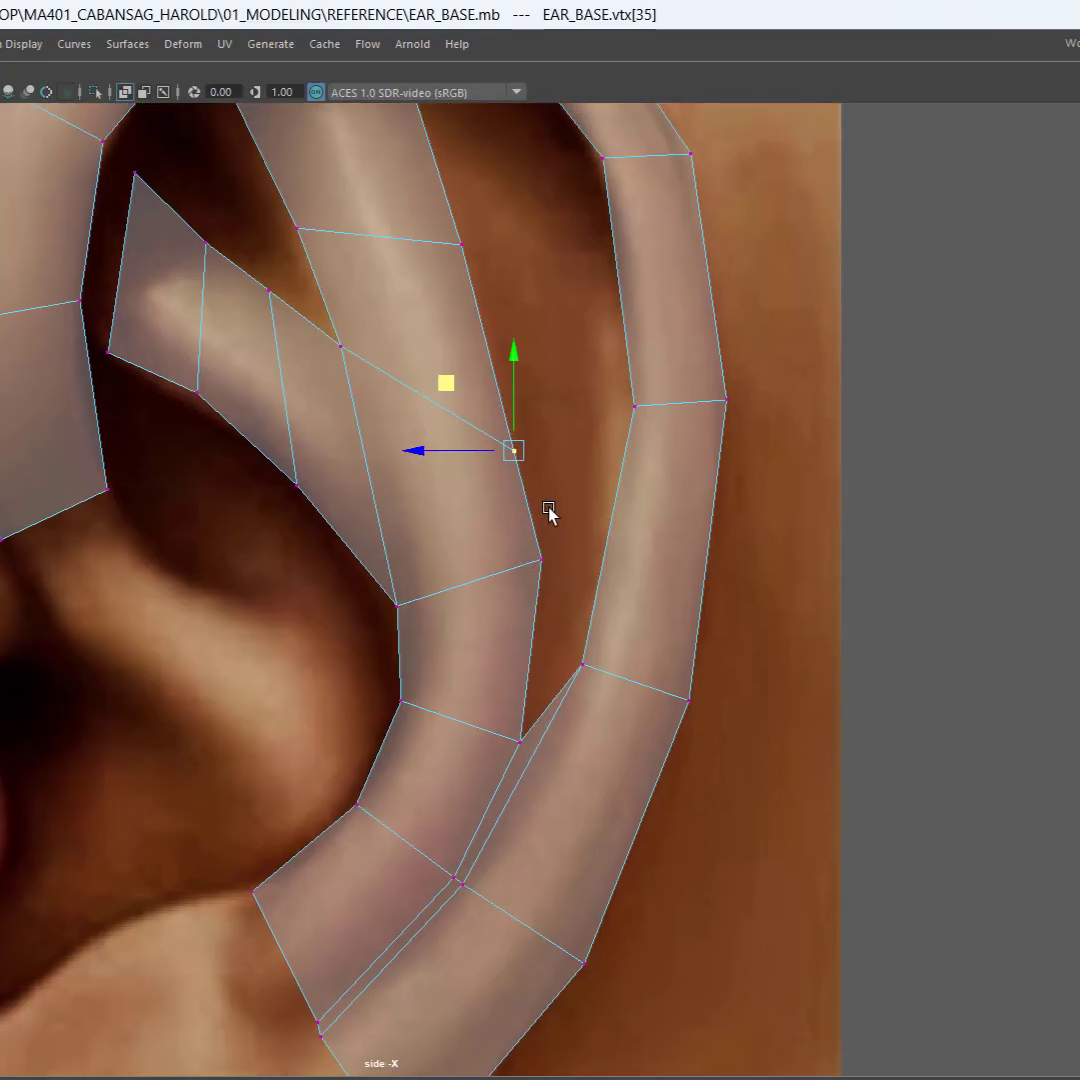
Step: Raise the antihelix vertex at the upper end of the bridge and shift it slightly rearward toward the helix
click(518, 741)
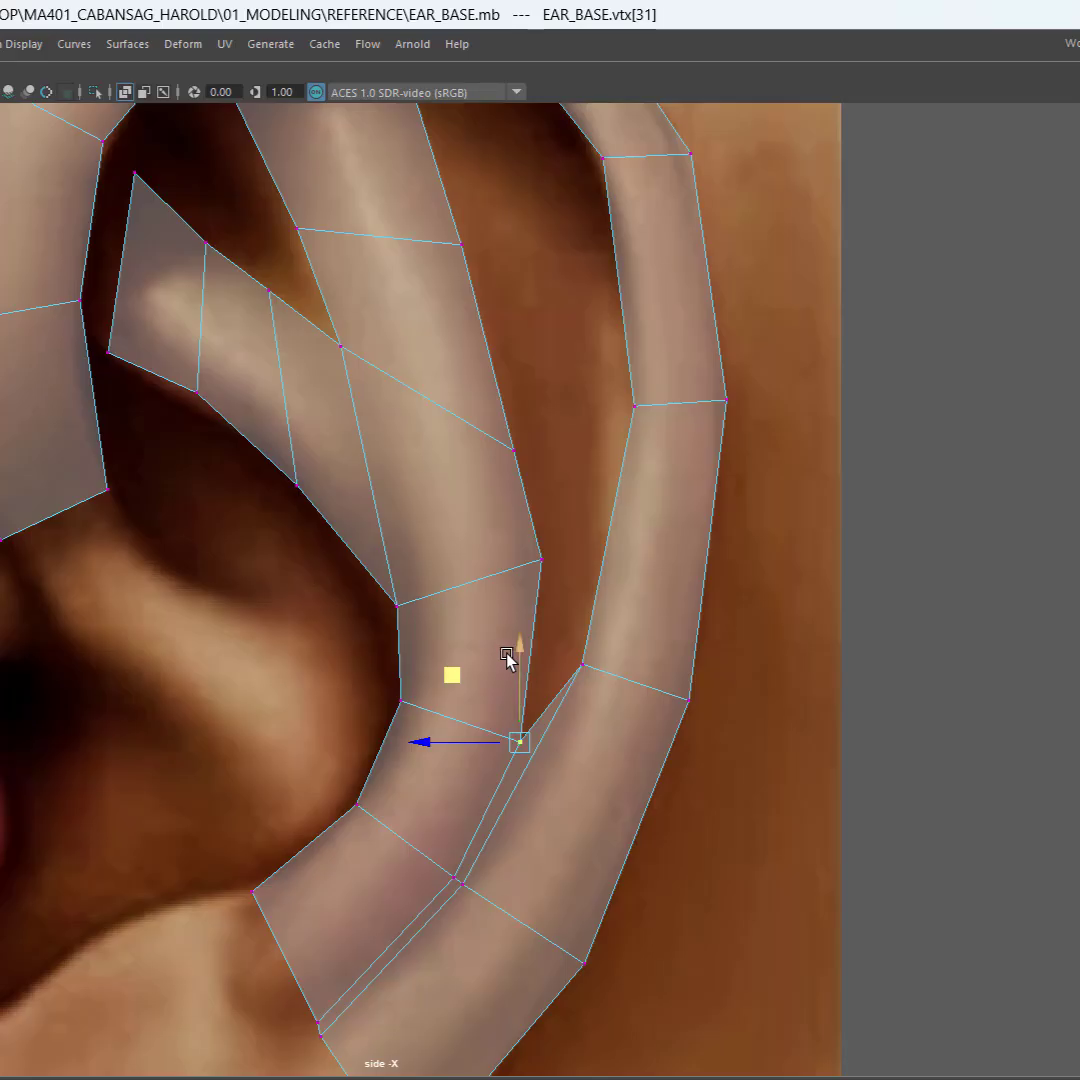
middle_drag(523, 651, 541, 590)
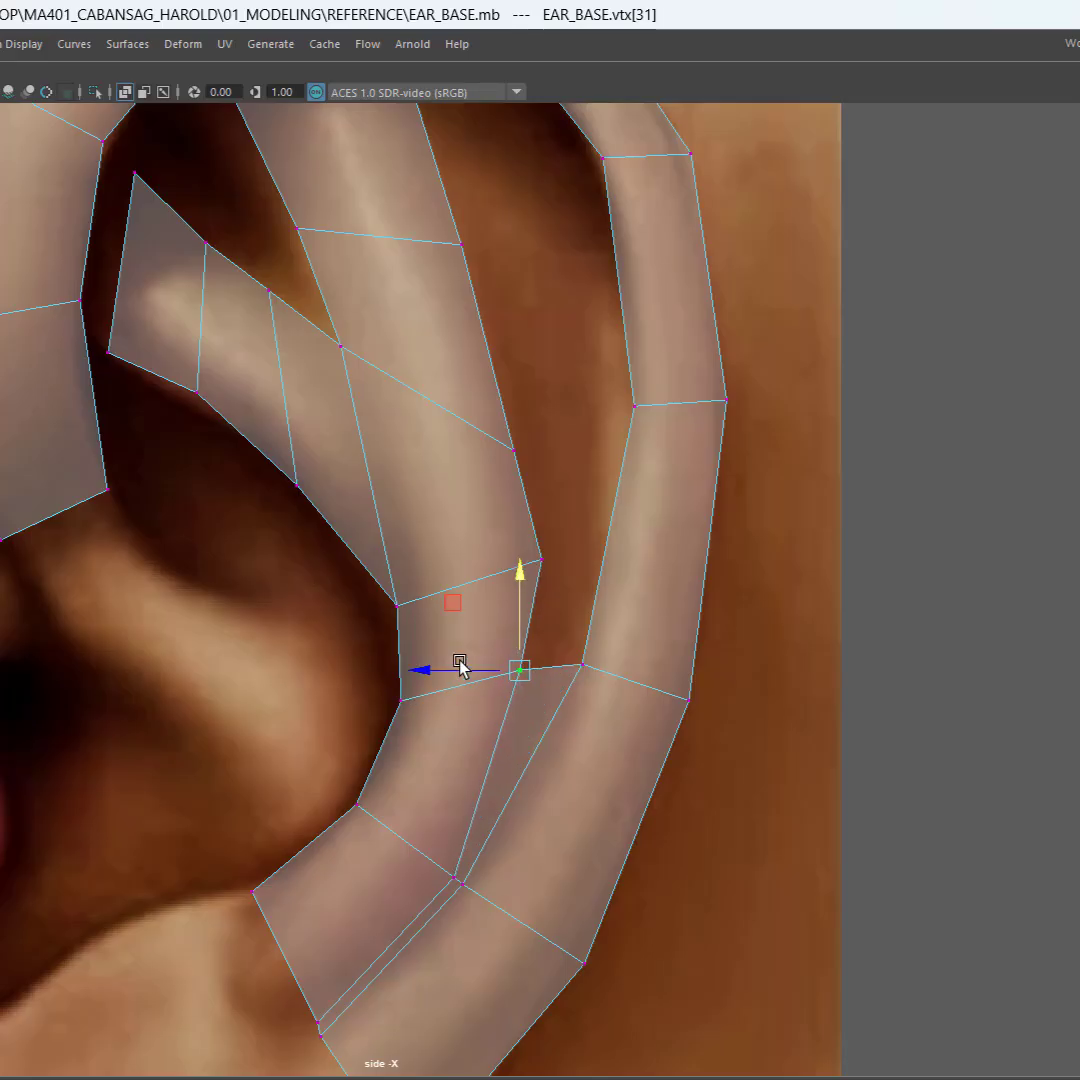
drag(459, 667, 483, 673)
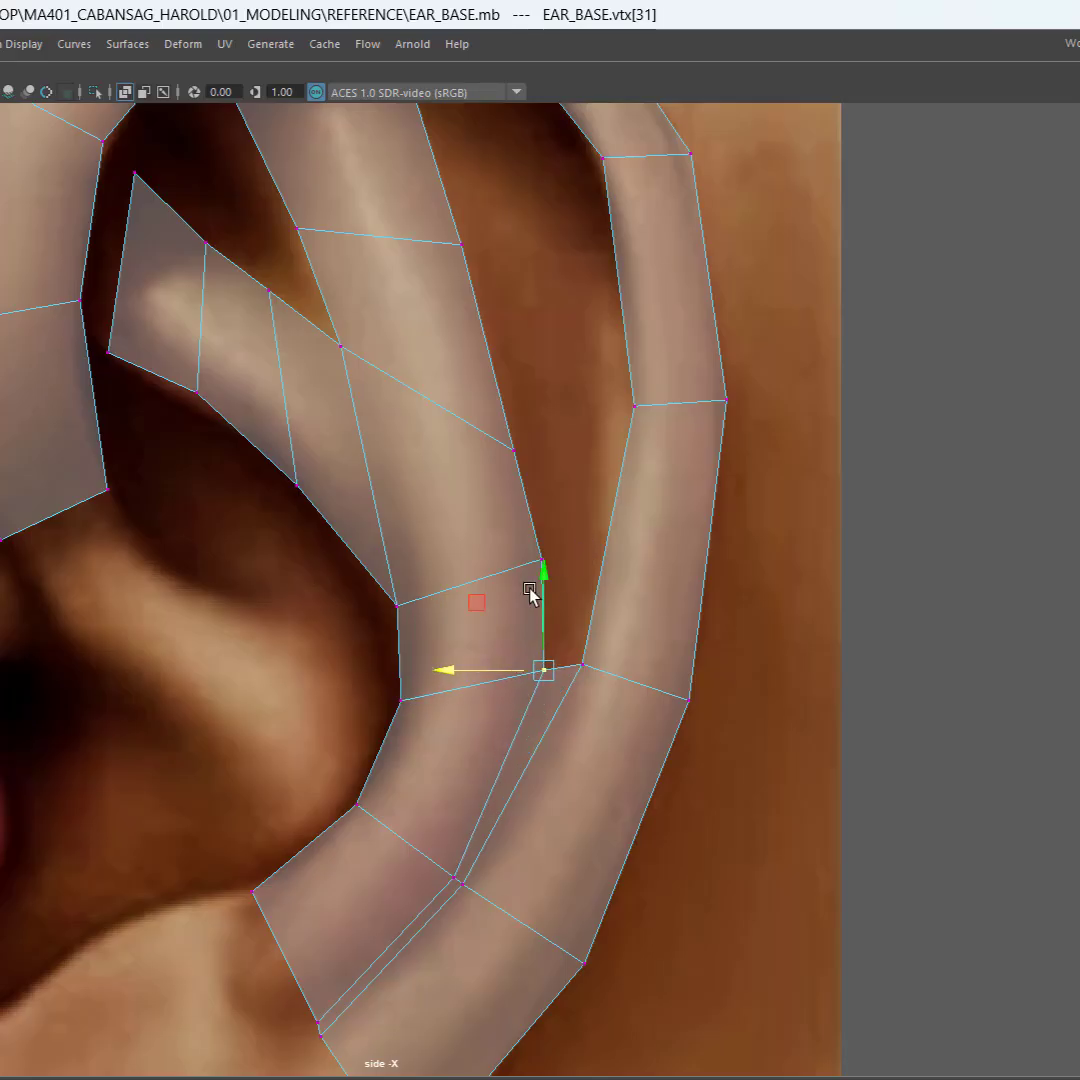
Step: Slightly lower the rear vertex of the cross edge at the front branch's base and raise the rear vertex level with the fork
alt+middle_drag(535, 595, 441, 643)
click(476, 612)
drag(480, 538, 473, 555)
drag(488, 453, 409, 543)
alt+middle_drag(410, 545, 440, 704)
drag(481, 554, 479, 497)
Step: Raise the rear vertex of the upper branch's middle cross edge and shift it slightly forward
drag(458, 403, 371, 472)
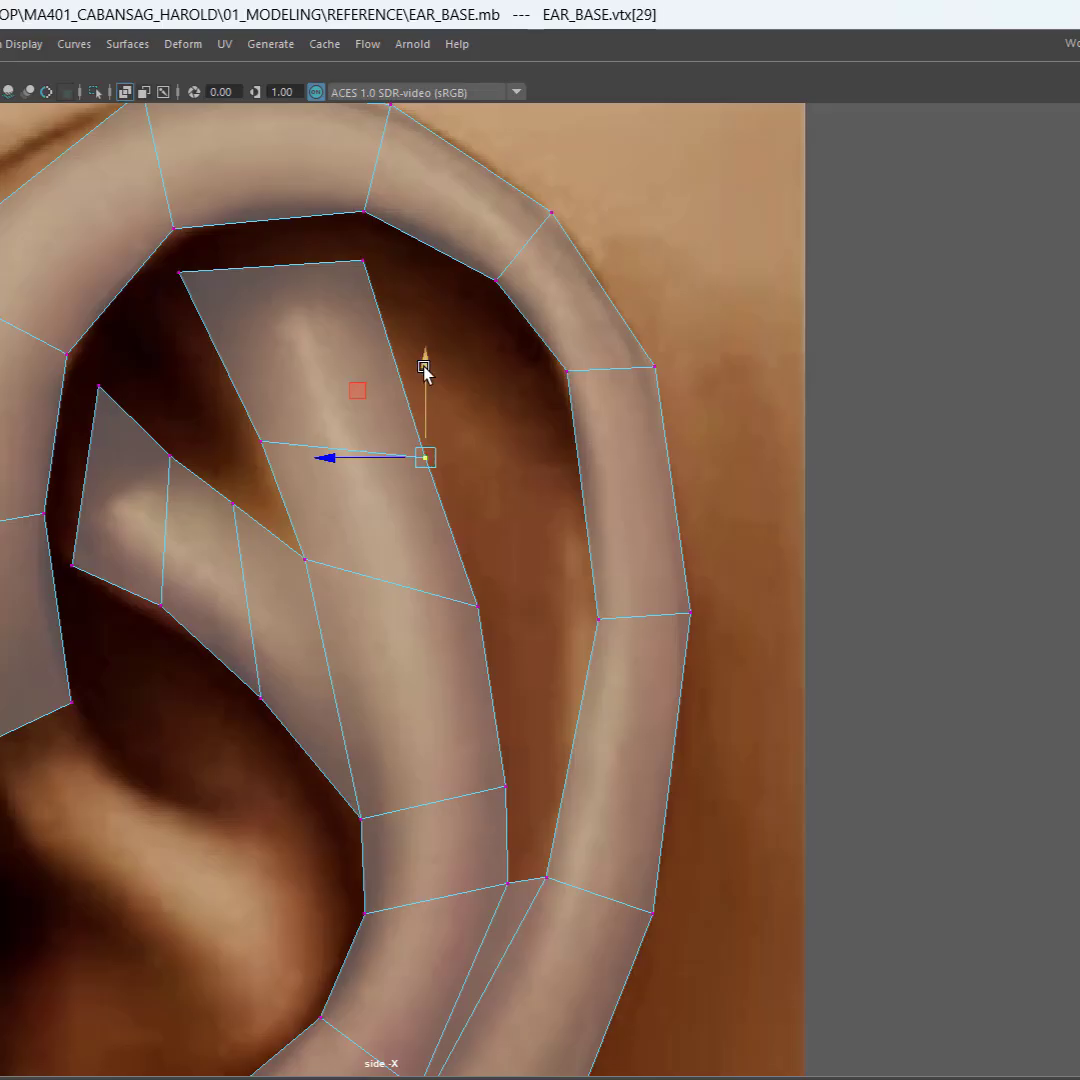
drag(424, 369, 412, 289)
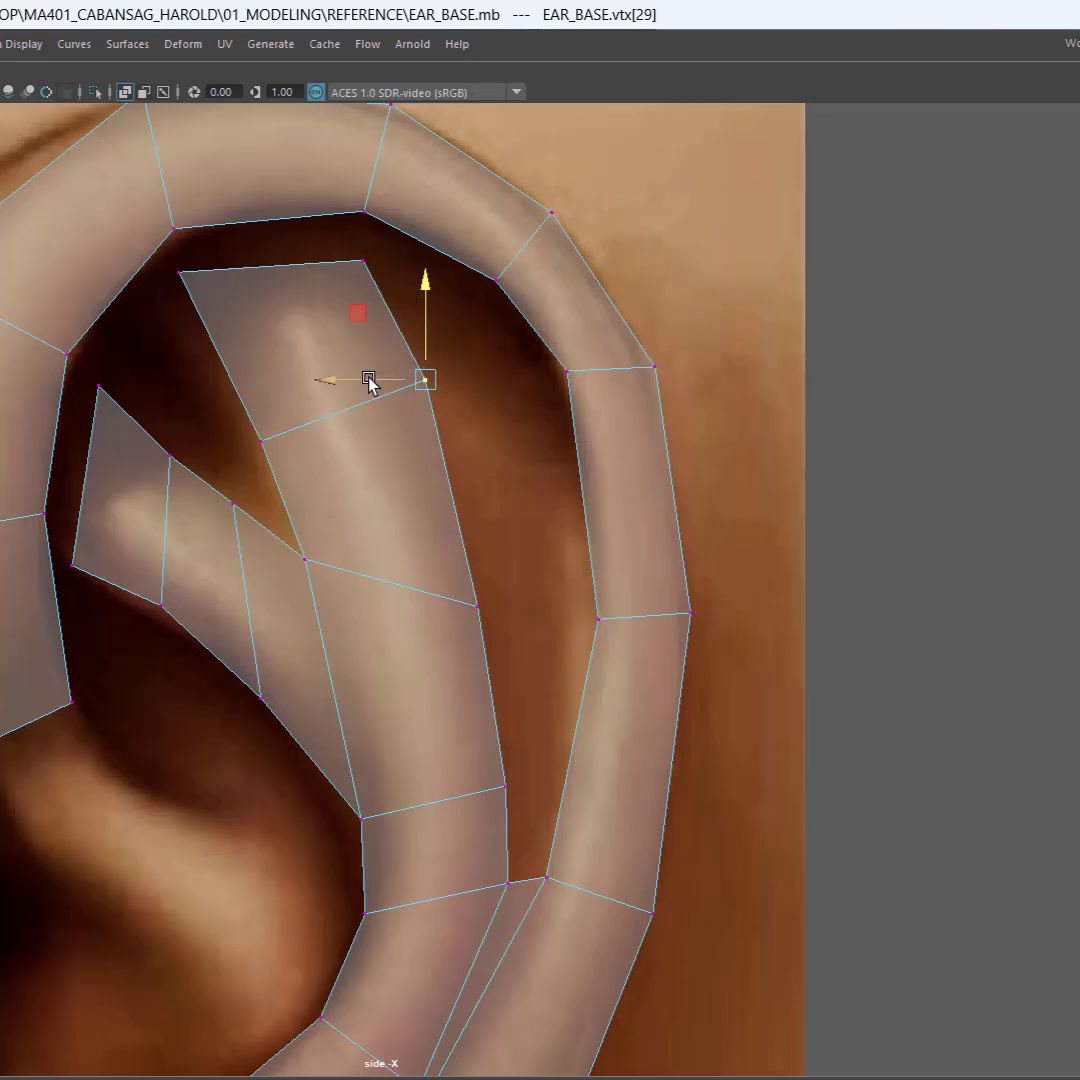
drag(369, 379, 367, 381)
Step: Raise the rear vertex of the antihelix cross edge level with the fork and shift it slightly forward
drag(526, 512, 434, 626)
drag(477, 535, 405, 418)
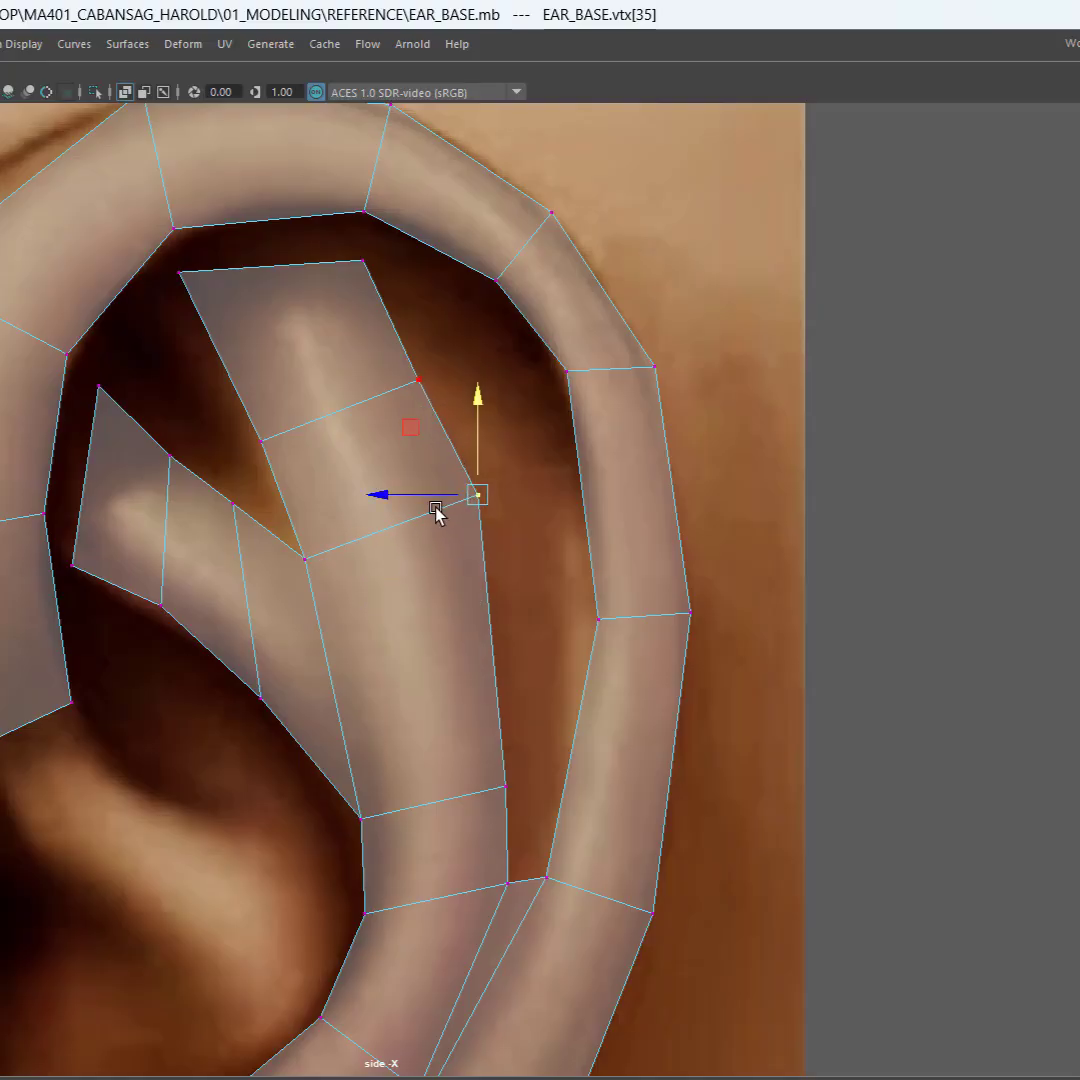
mouse_move(415, 492)
mouse_down()
mouse_move(381, 501)
mouse_move(404, 513)
mouse_up()
drag(477, 434, 475, 440)
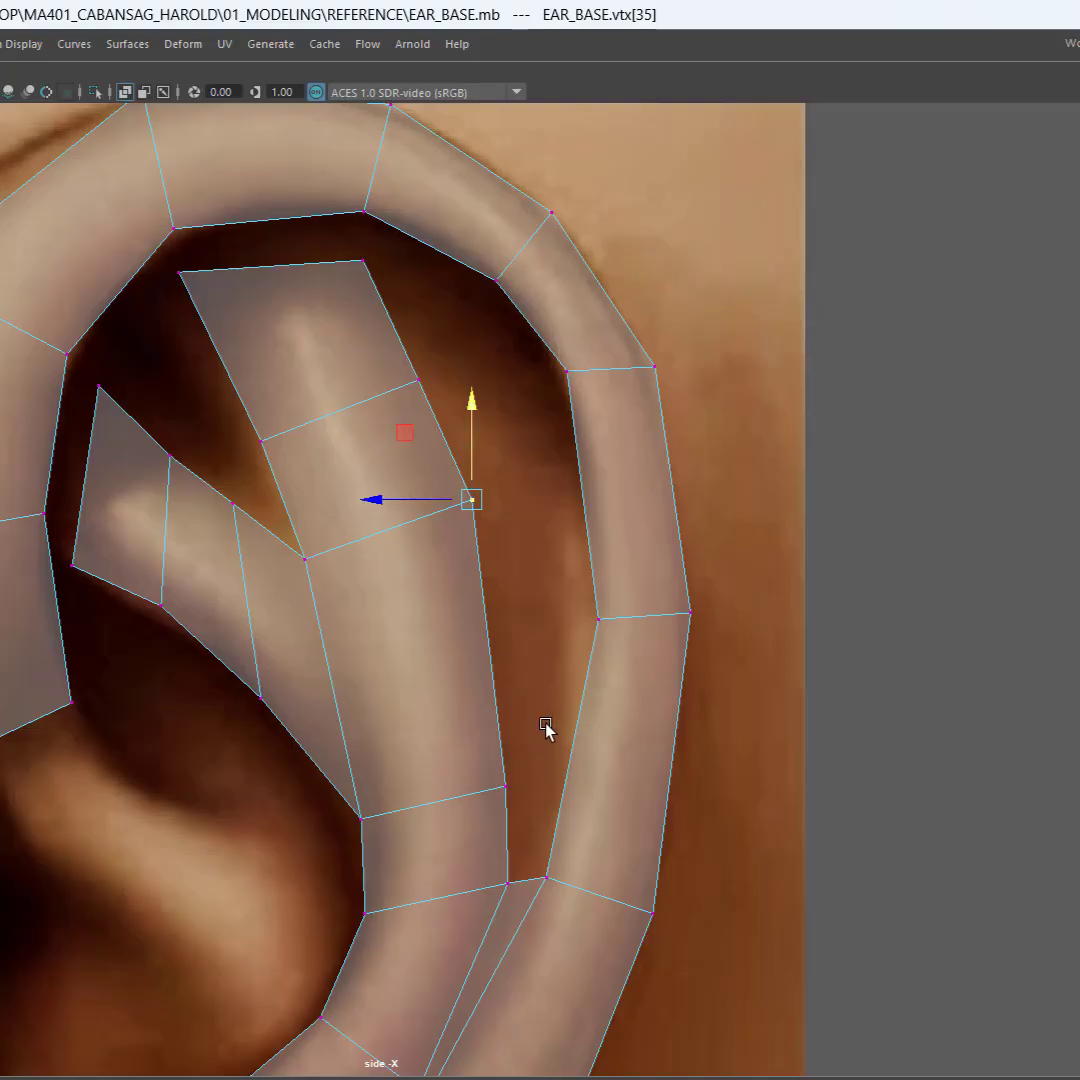
Step: Raise the rear vertex of the cross edge at the front branch's base well above its front vertex, and lift that front vertex slightly
drag(526, 737, 504, 630)
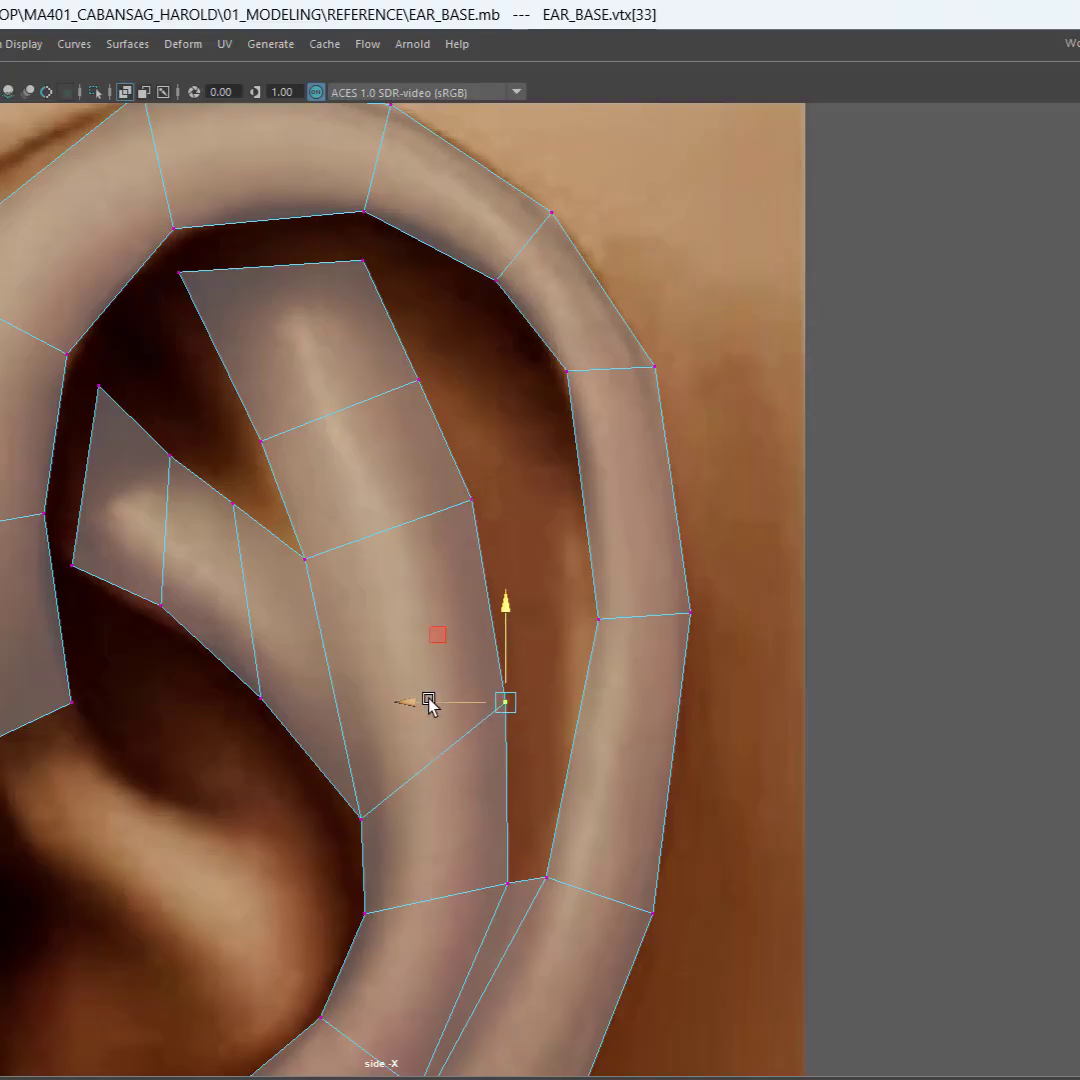
mouse_move(492, 700)
mouse_down()
mouse_move(499, 713)
mouse_move(487, 722)
mouse_up()
drag(320, 802, 381, 848)
drag(363, 784, 357, 771)
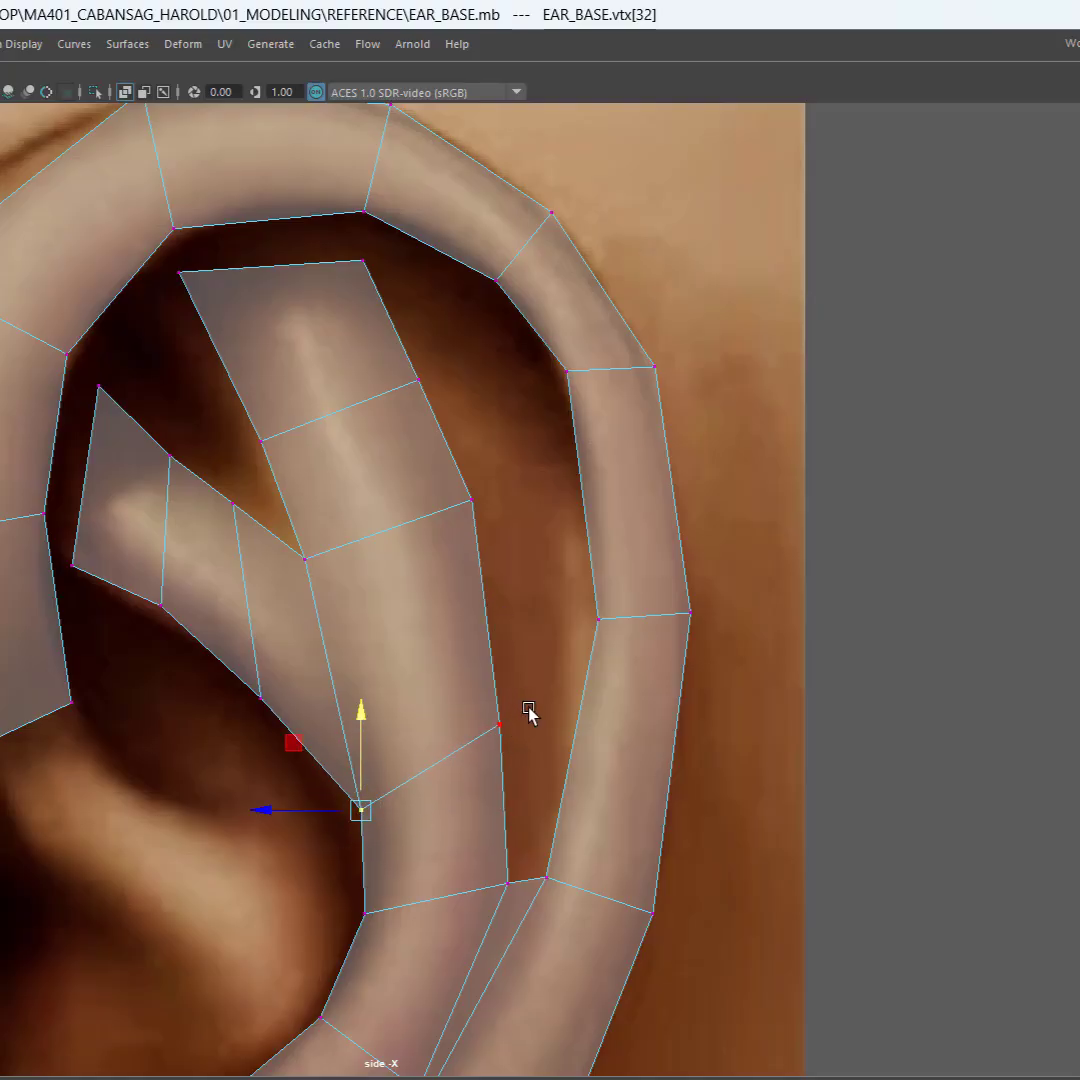
click(495, 722)
drag(493, 722, 505, 734)
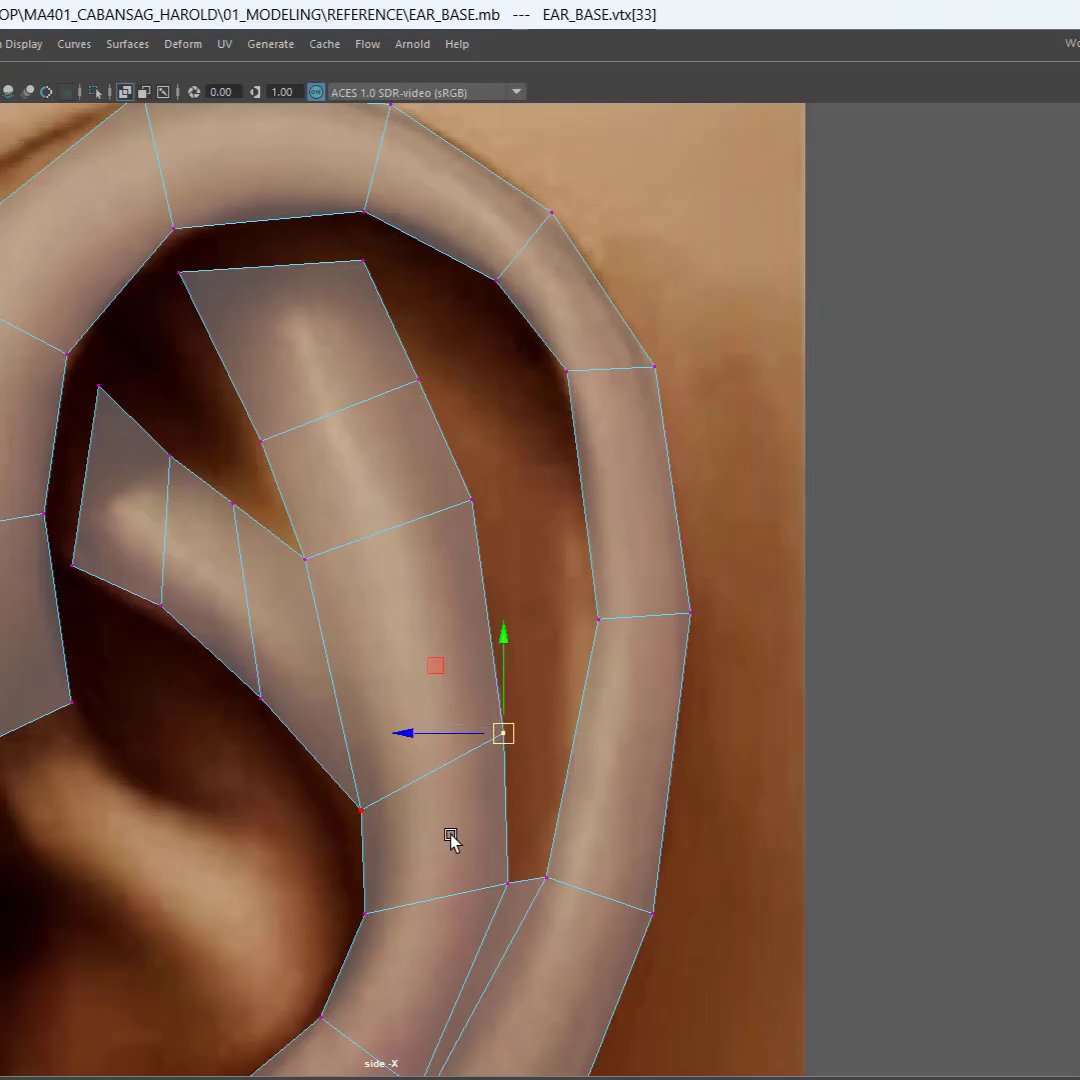
Step: Move the rear vertex at the tip of the upper antihelix branch slightly up and forward
click(718, 890)
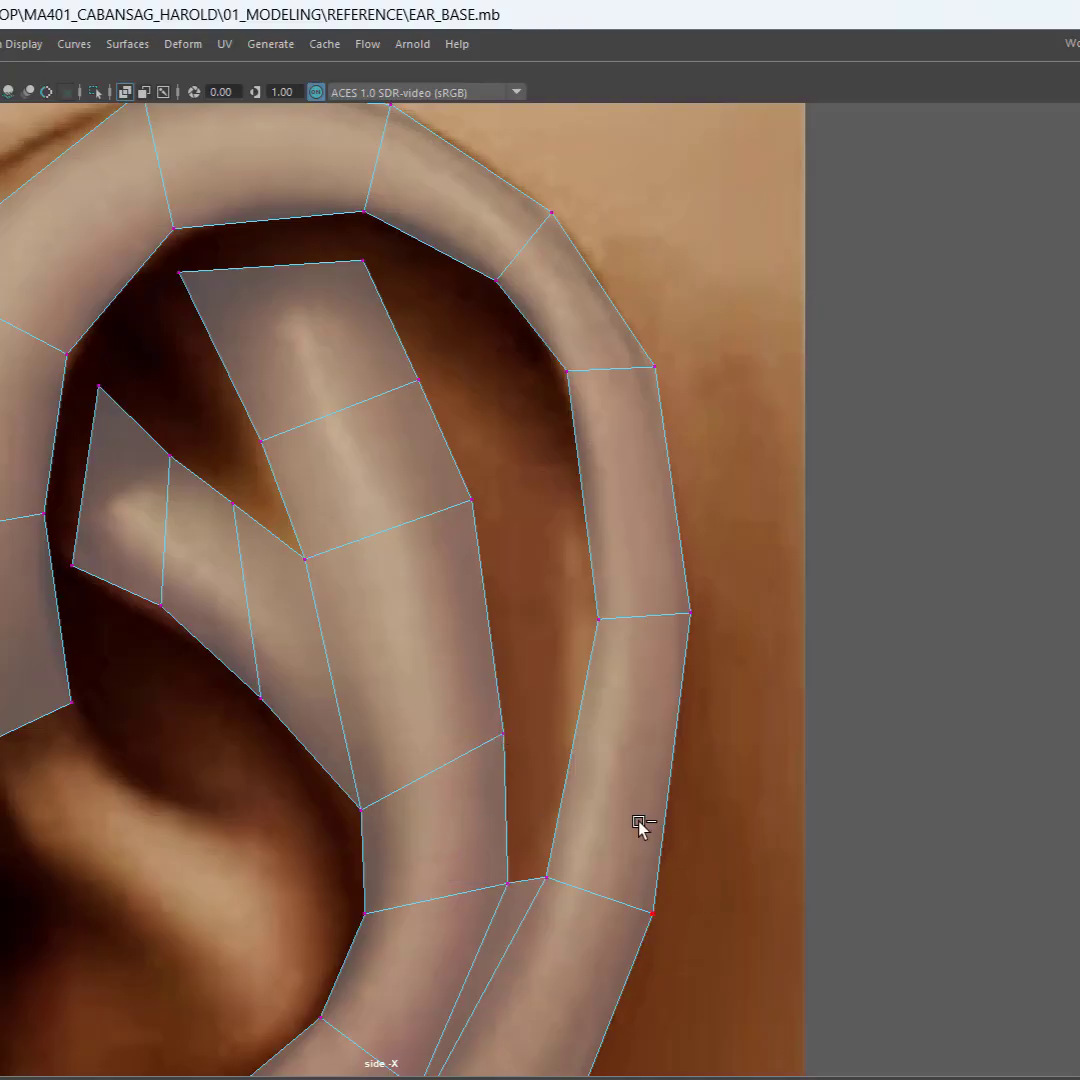
alt+middle_drag(392, 721, 352, 567)
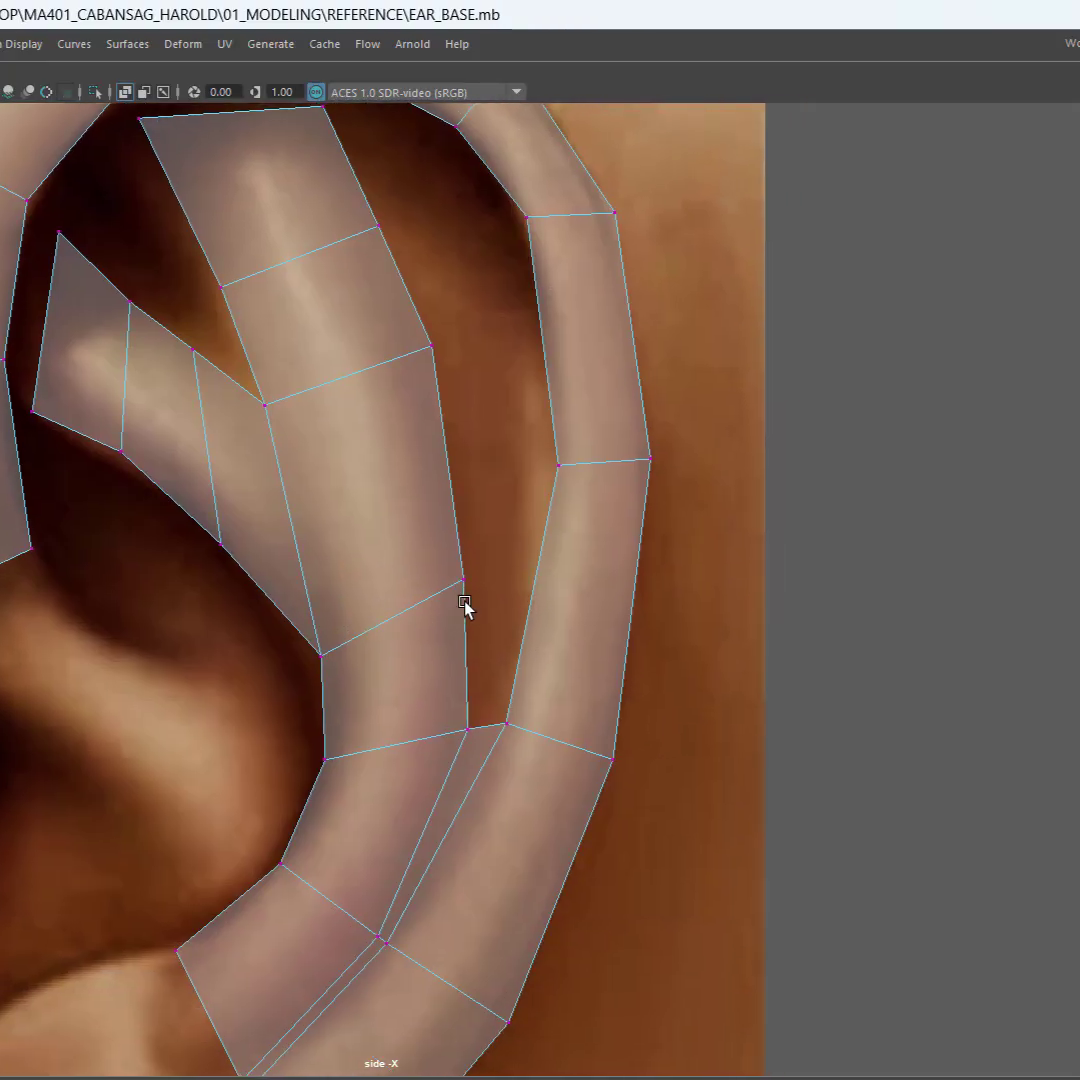
alt+middle_drag(499, 534, 520, 619)
alt+middle_drag(507, 401, 520, 511)
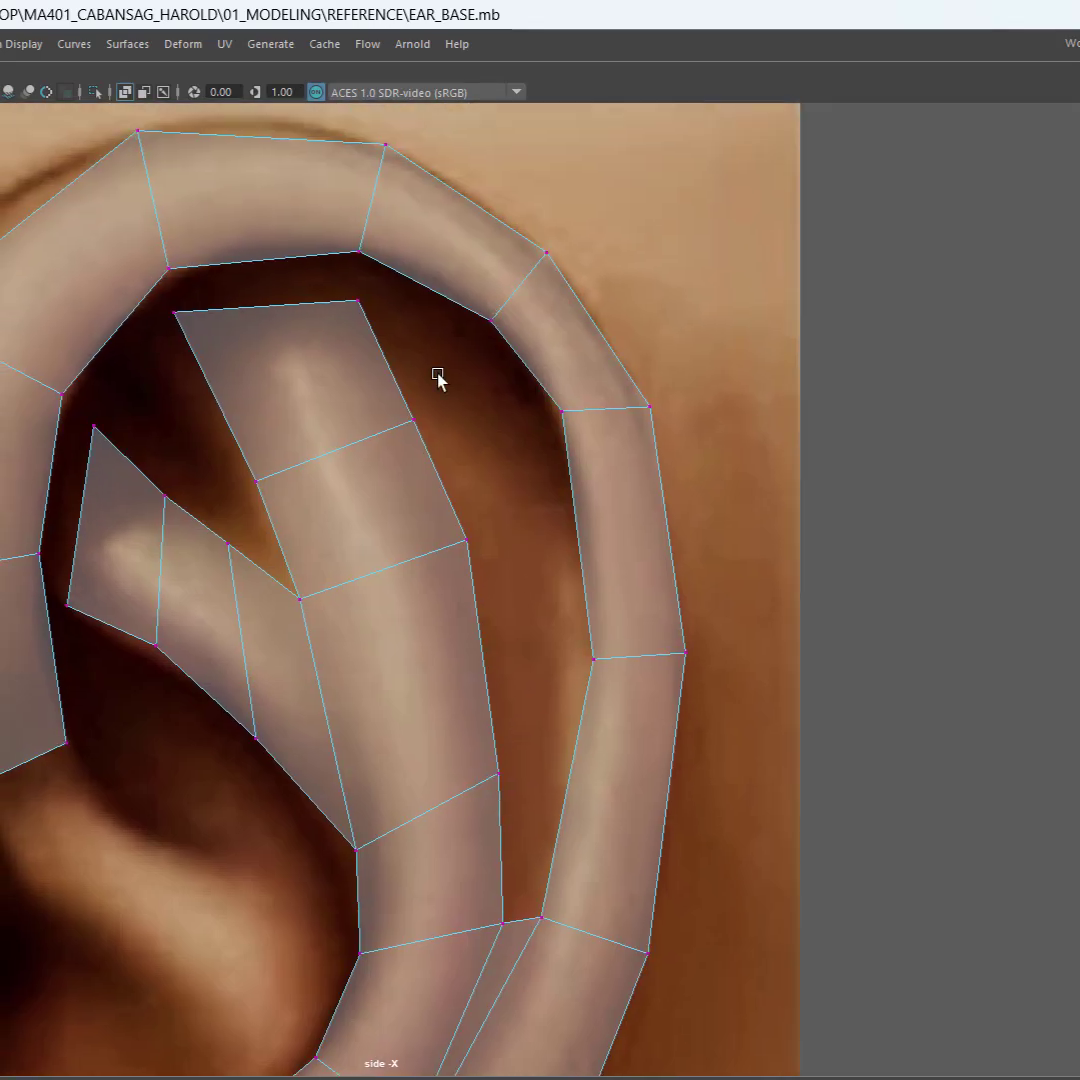
drag(324, 318, 314, 308)
drag(299, 242, 288, 232)
click(405, 317)
Step: Bridge the next two facing edge pairs between the antihelix's rear border and the helix's inner border, working upward from the existing bridge
alt+middle_drag(530, 750, 485, 588)
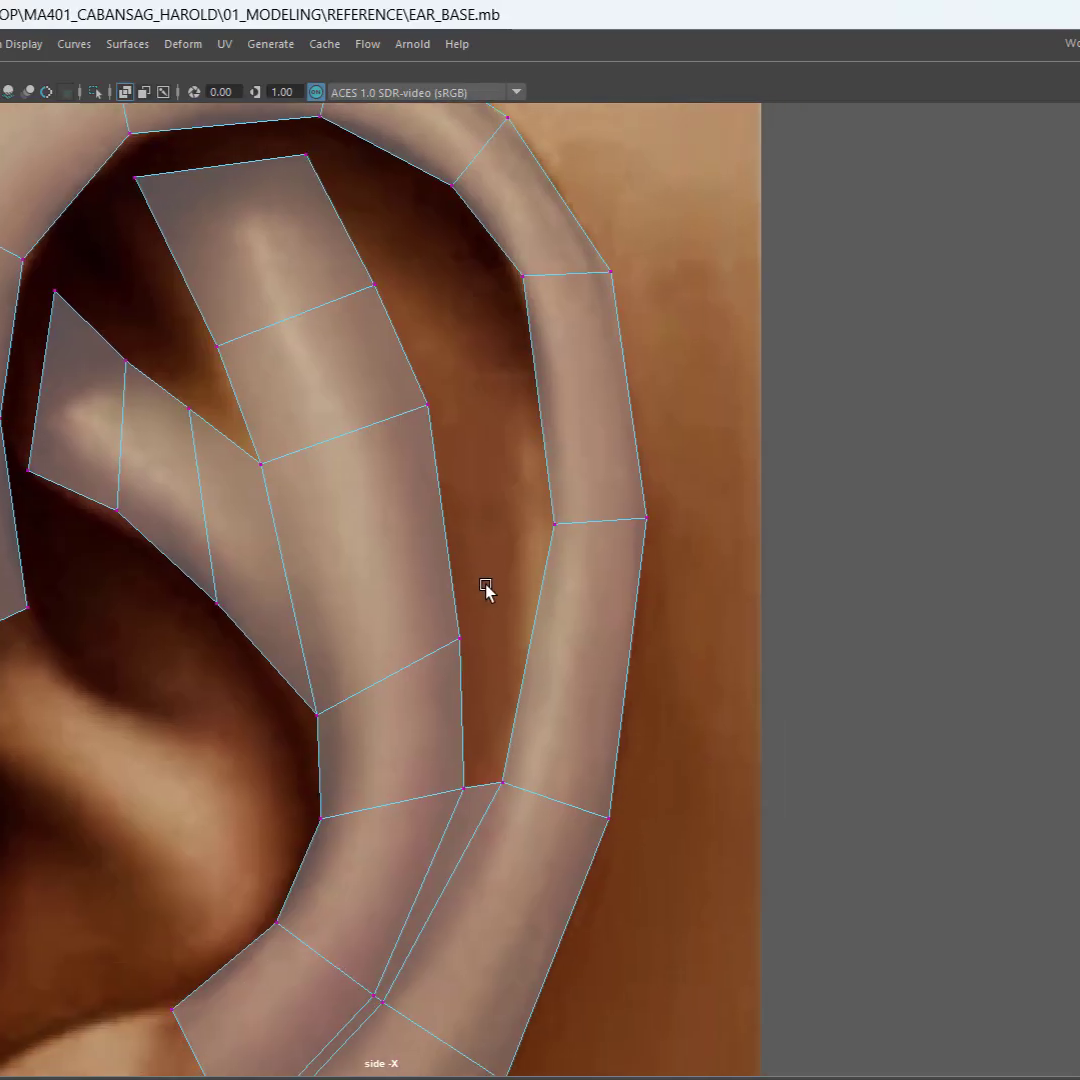
right_click(410, 490)
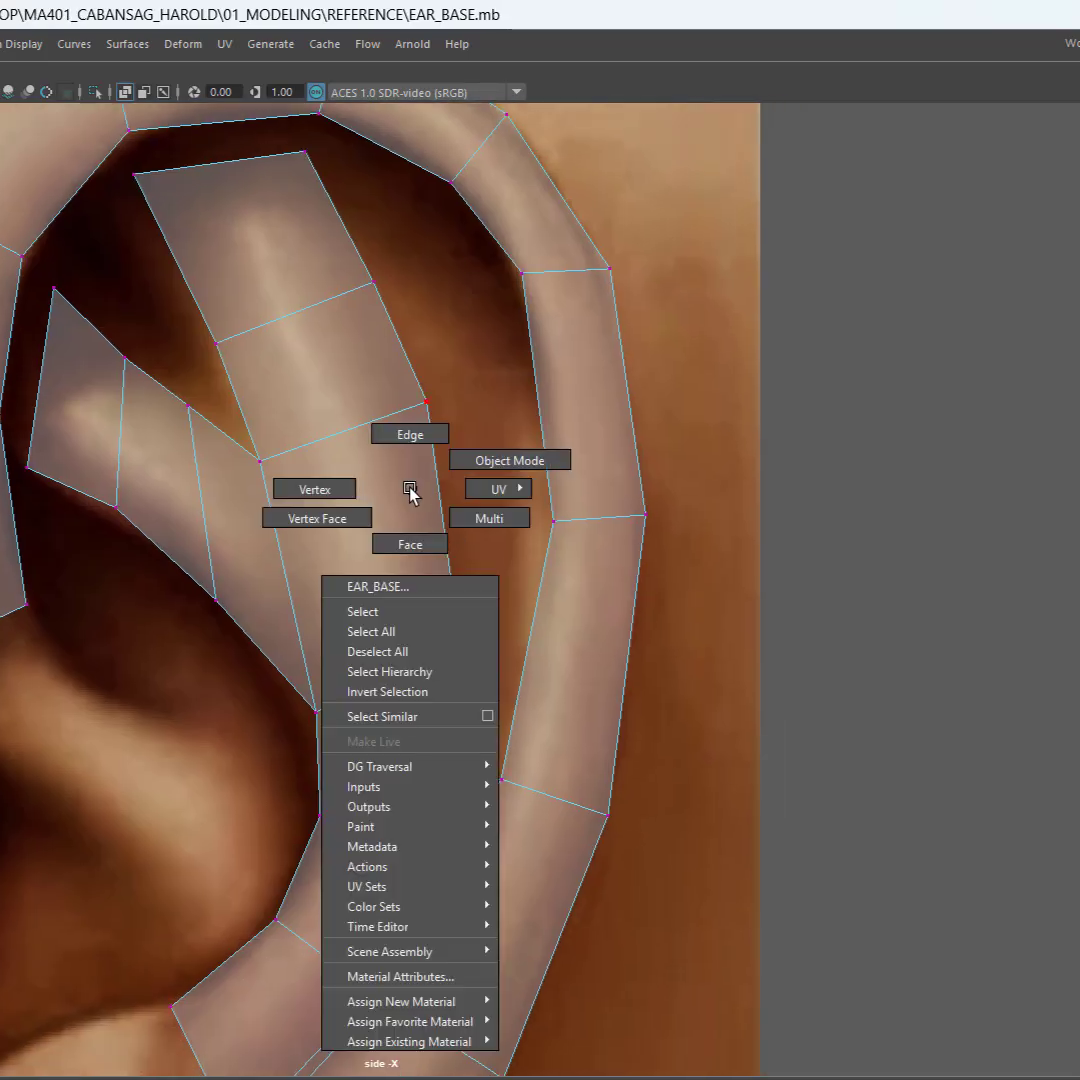
click(417, 434)
click(548, 714)
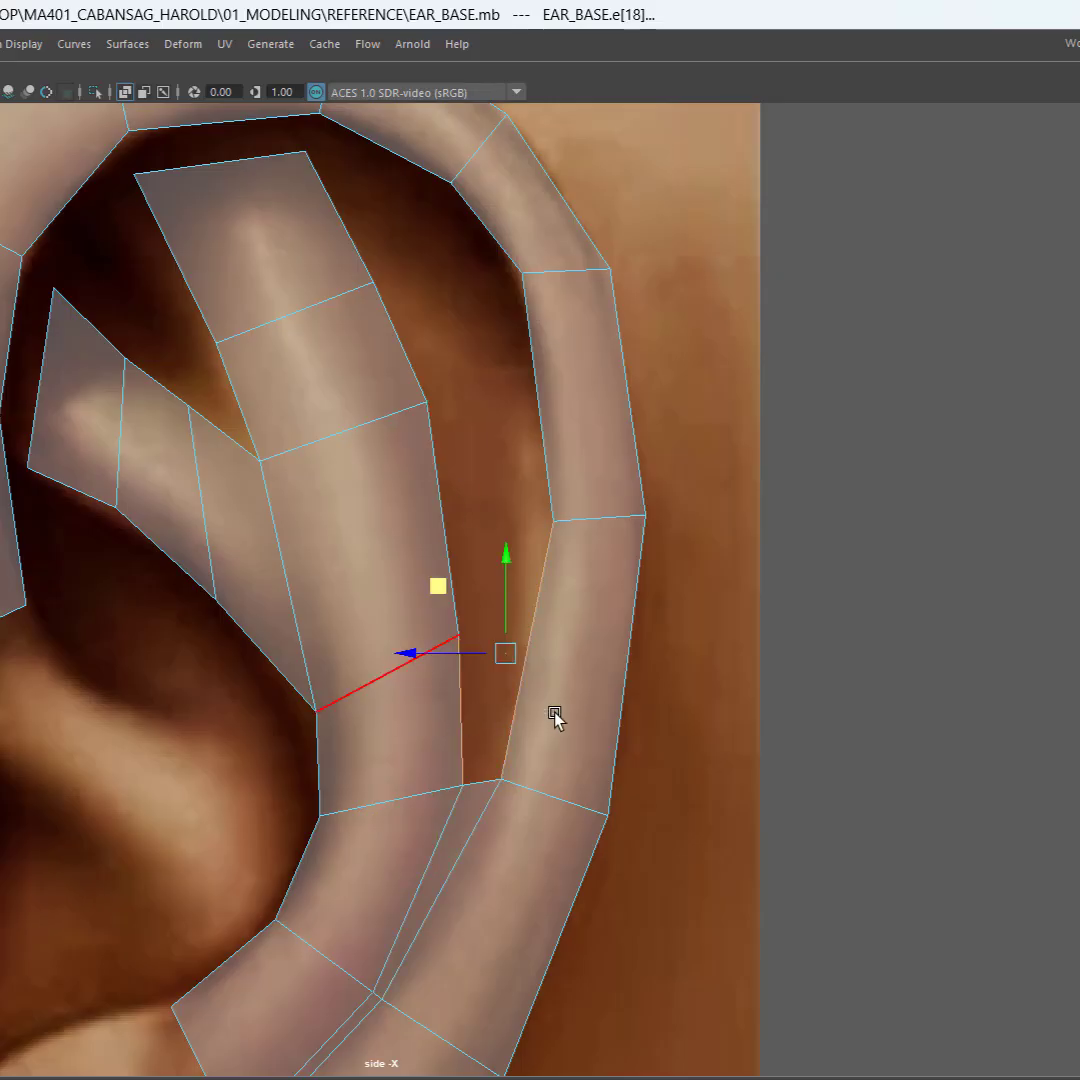
shift+right_click(555, 710)
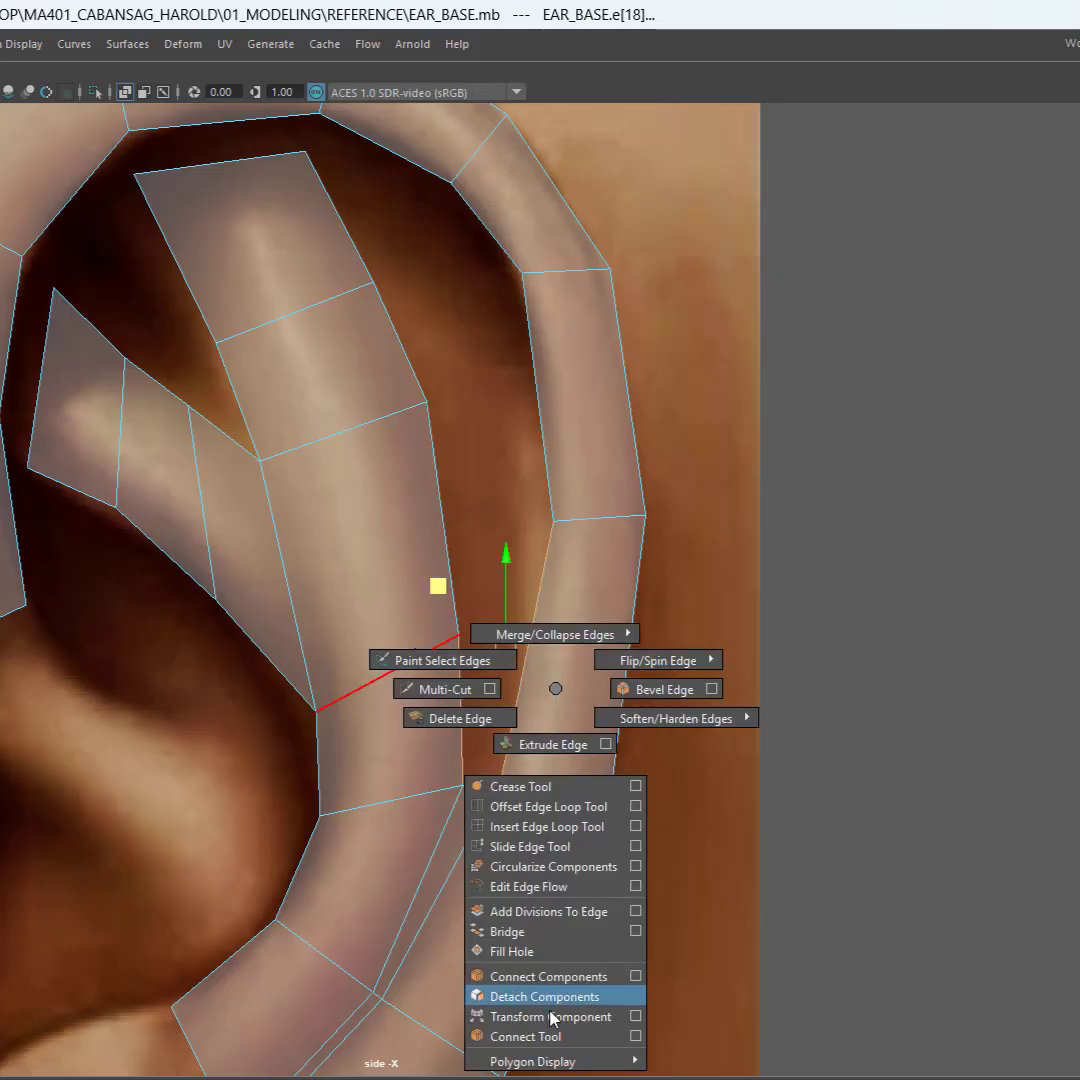
click(568, 933)
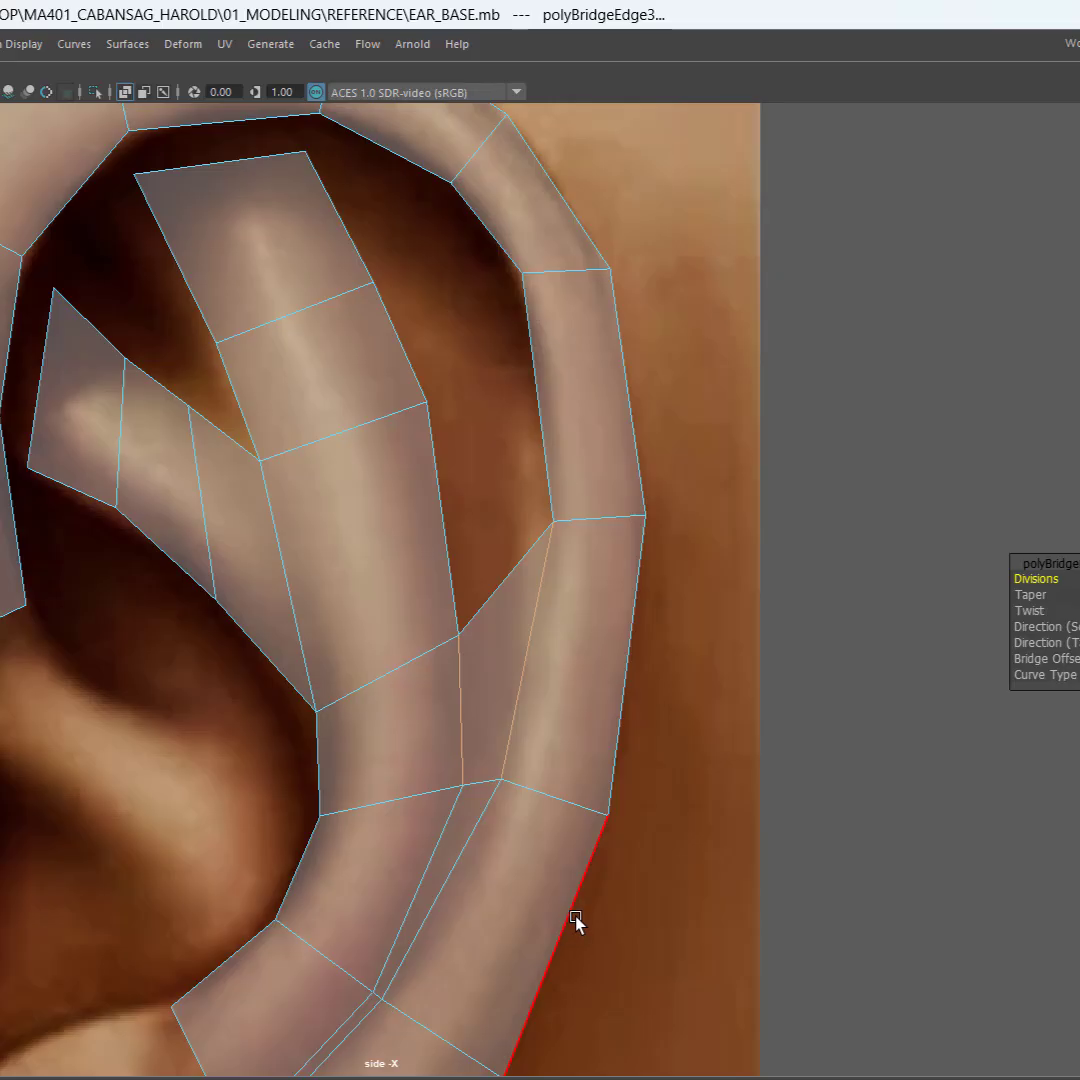
drag(386, 484, 564, 456)
shift+right_click(466, 470)
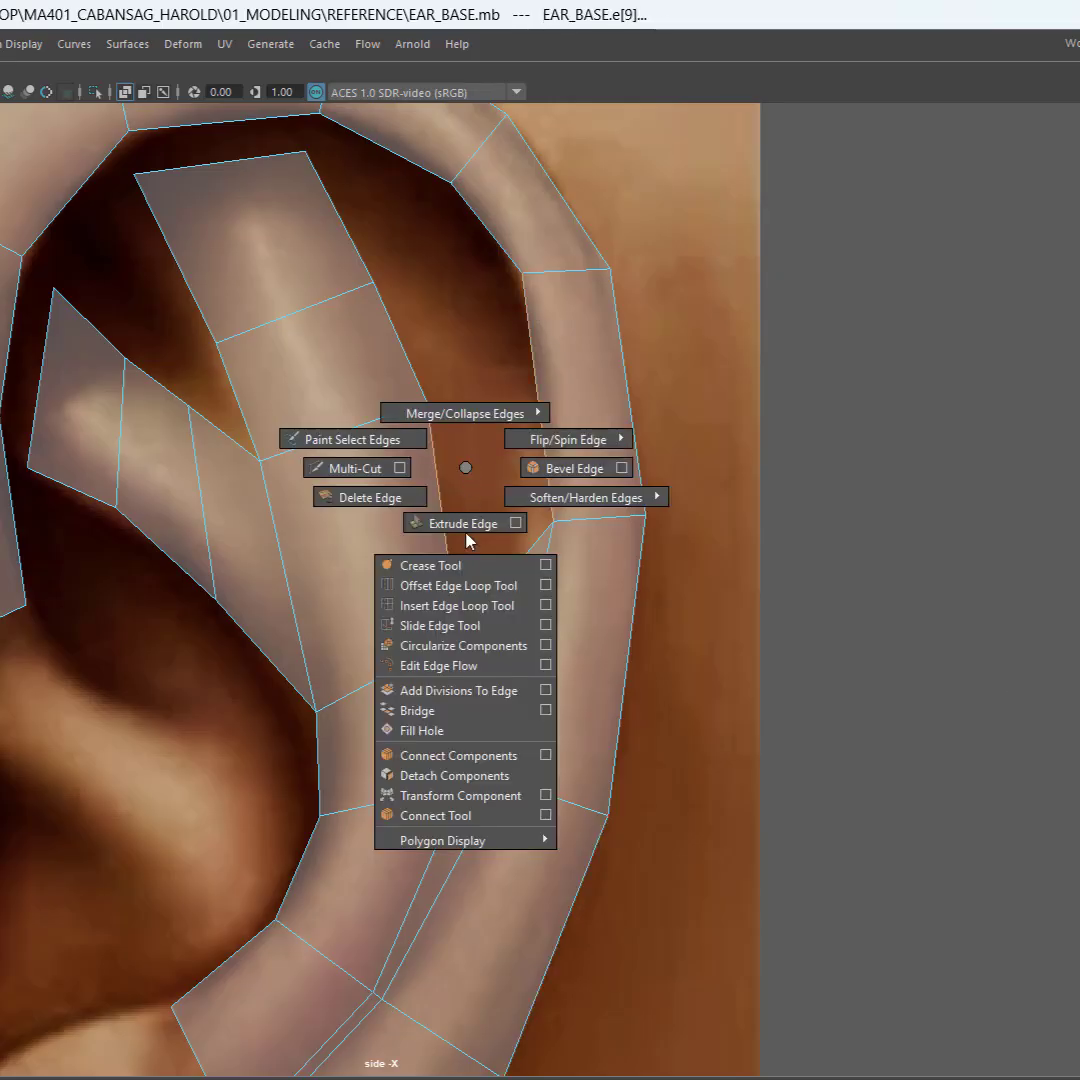
click(478, 712)
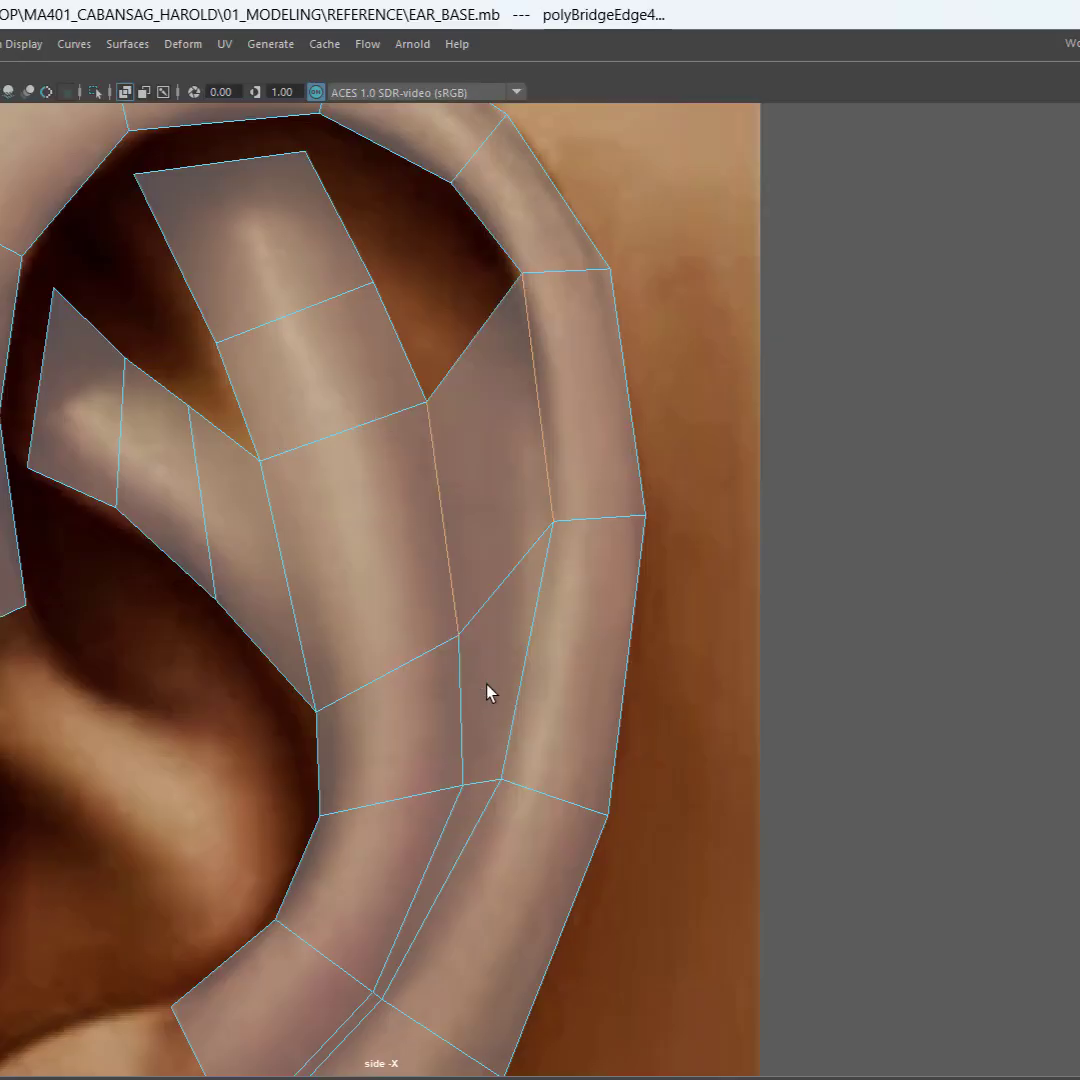
Step: Bridge the two remaining rear edges of the upper antihelix branch to the facing inner edges of the helix, up to the branch tip
alt+middle_drag(487, 478, 511, 771)
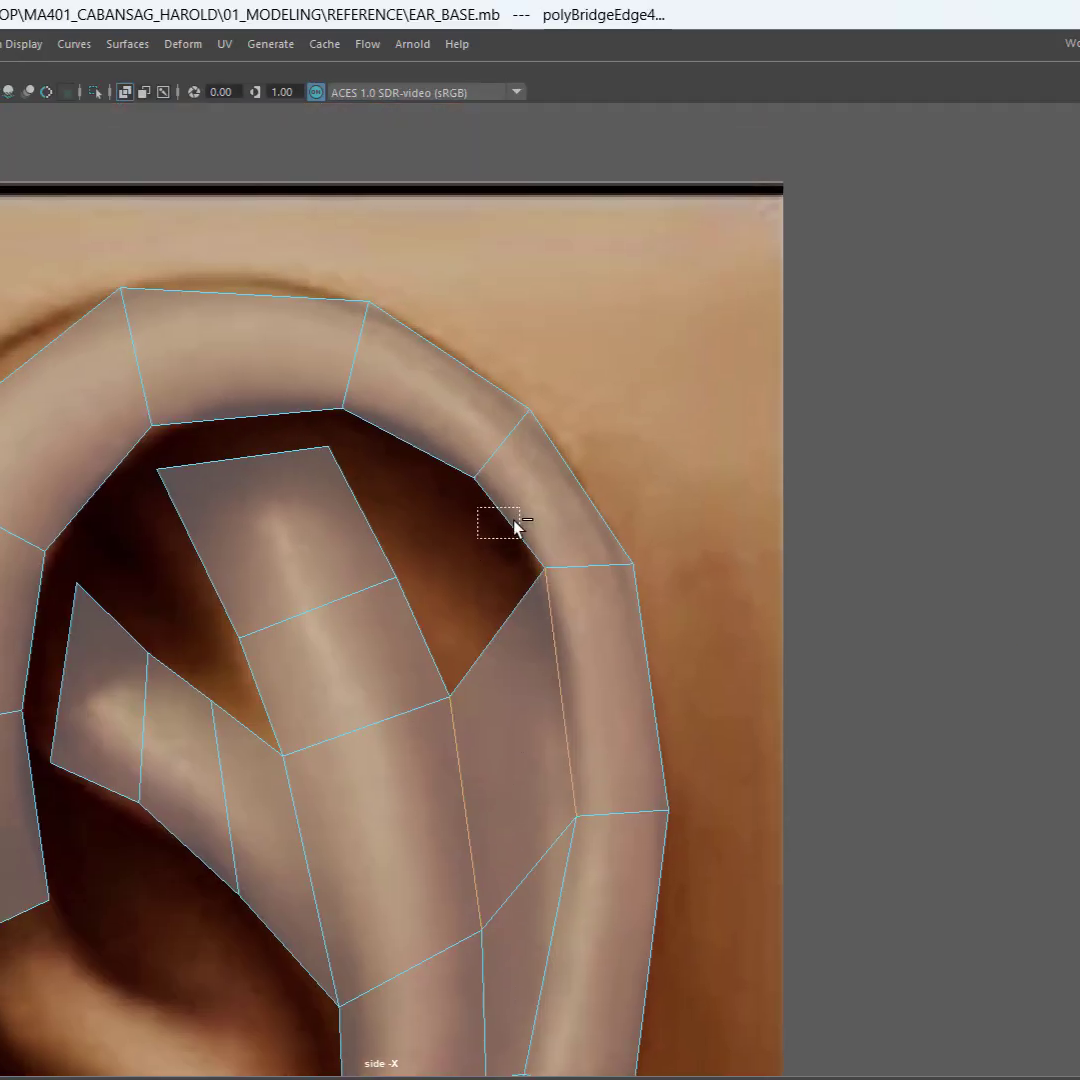
drag(515, 527, 519, 536)
shift+right_click(473, 593)
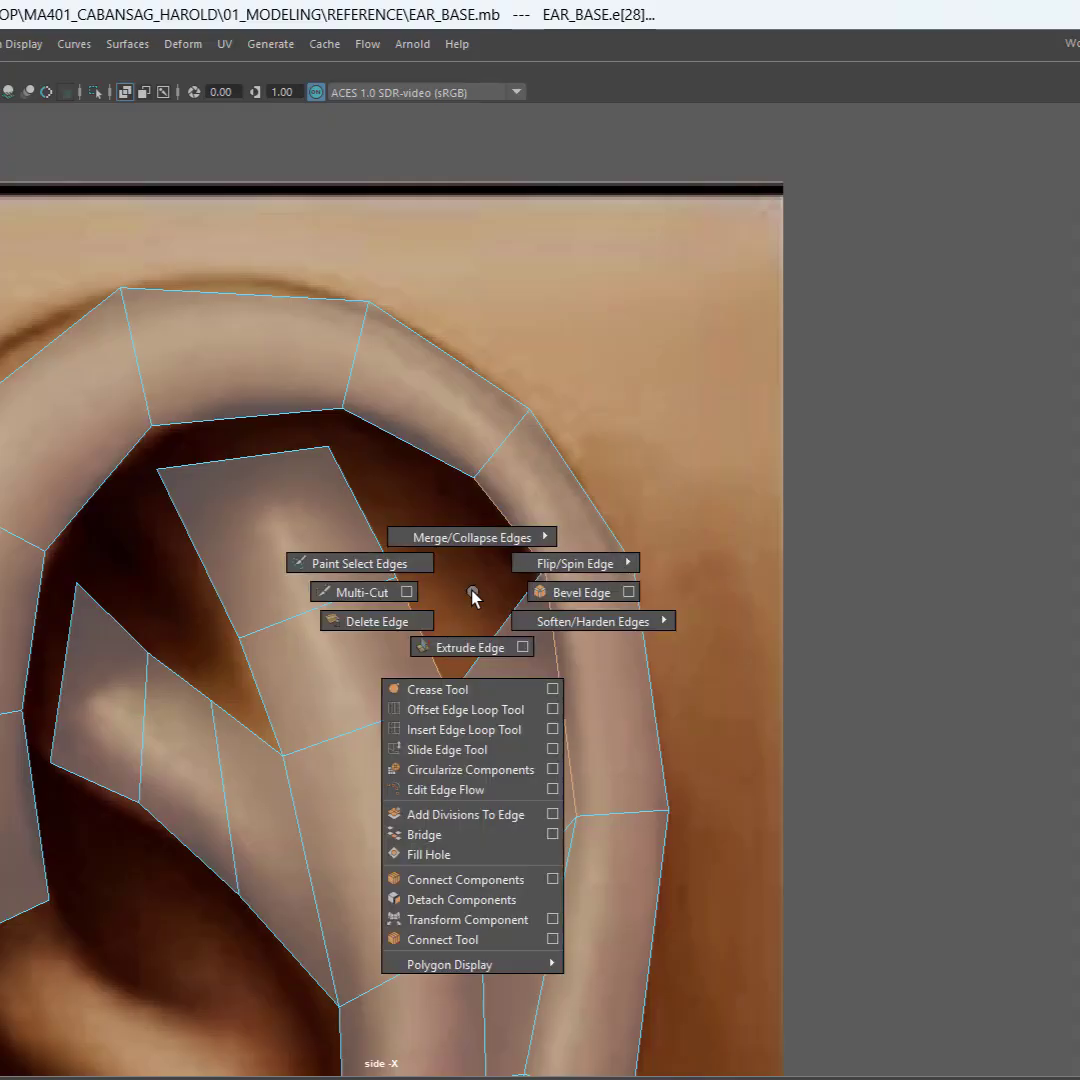
click(466, 836)
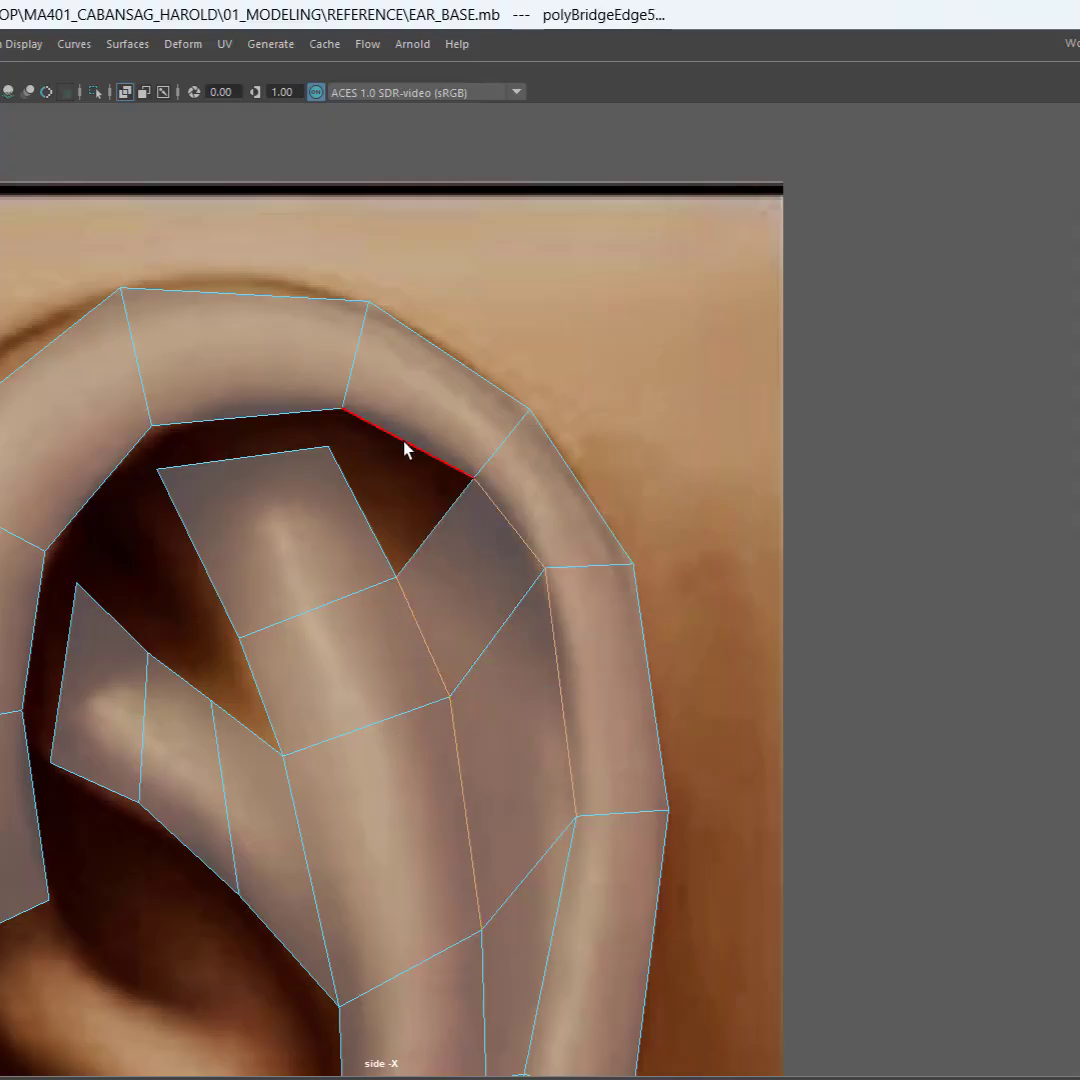
click(362, 511)
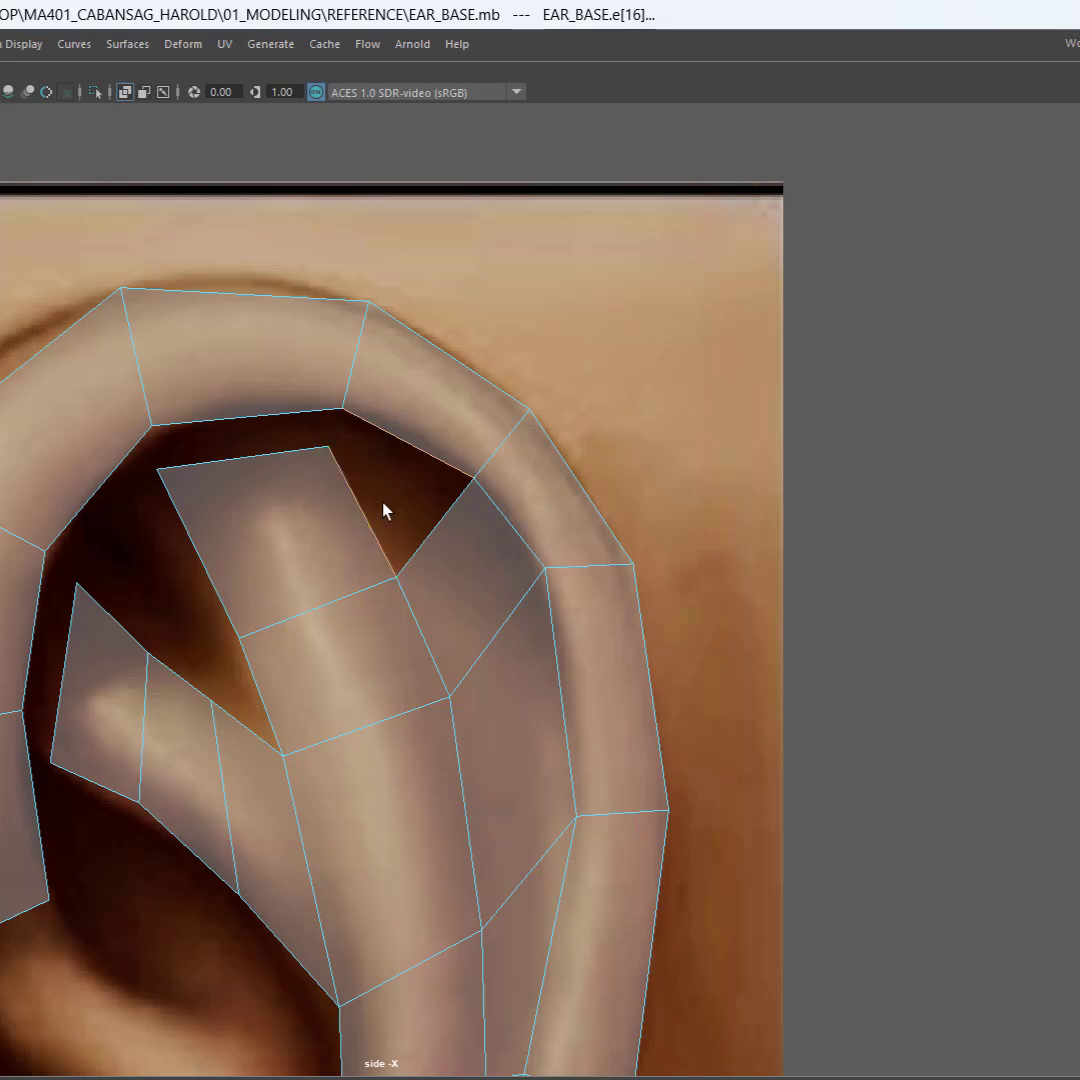
shift+right_click(383, 511)
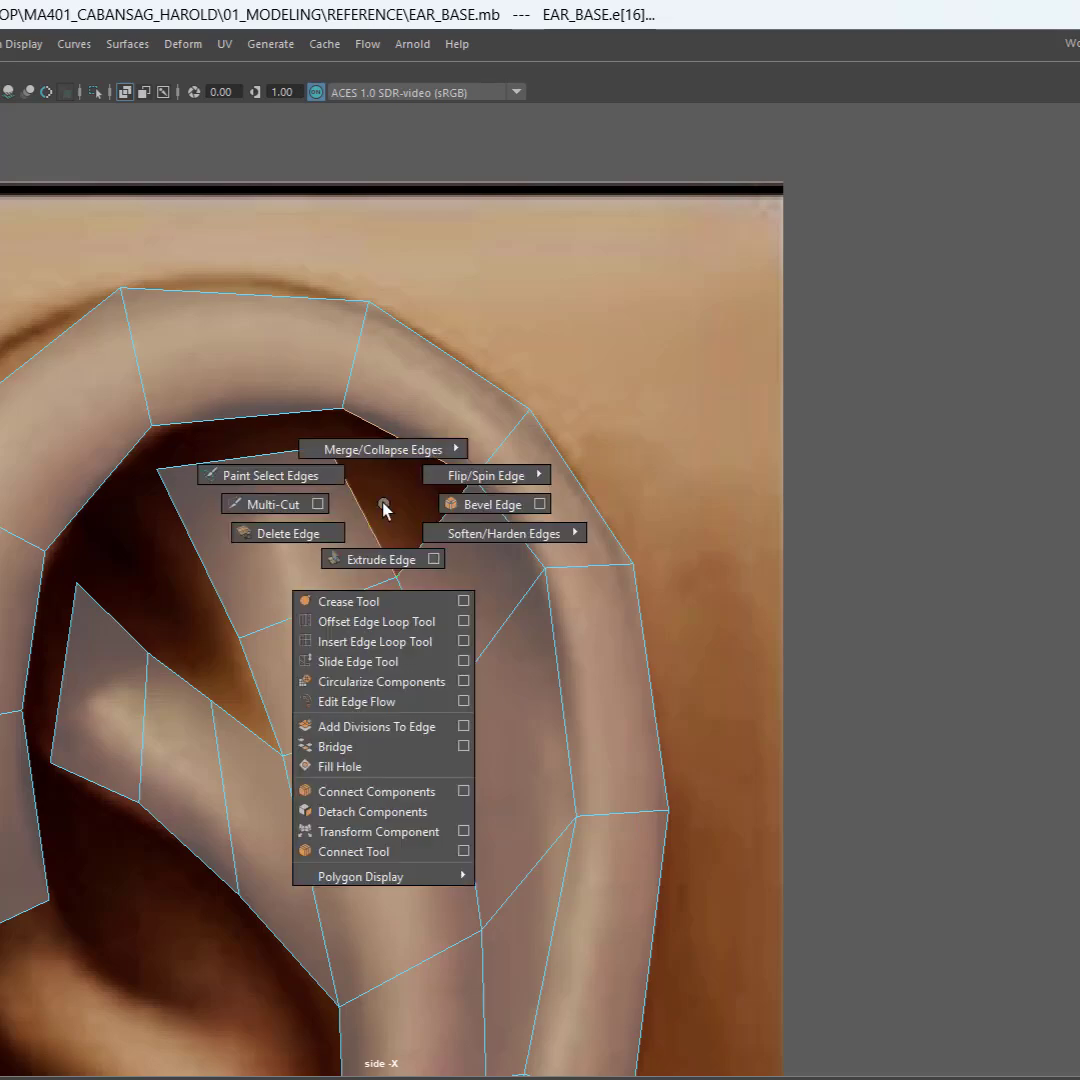
click(345, 747)
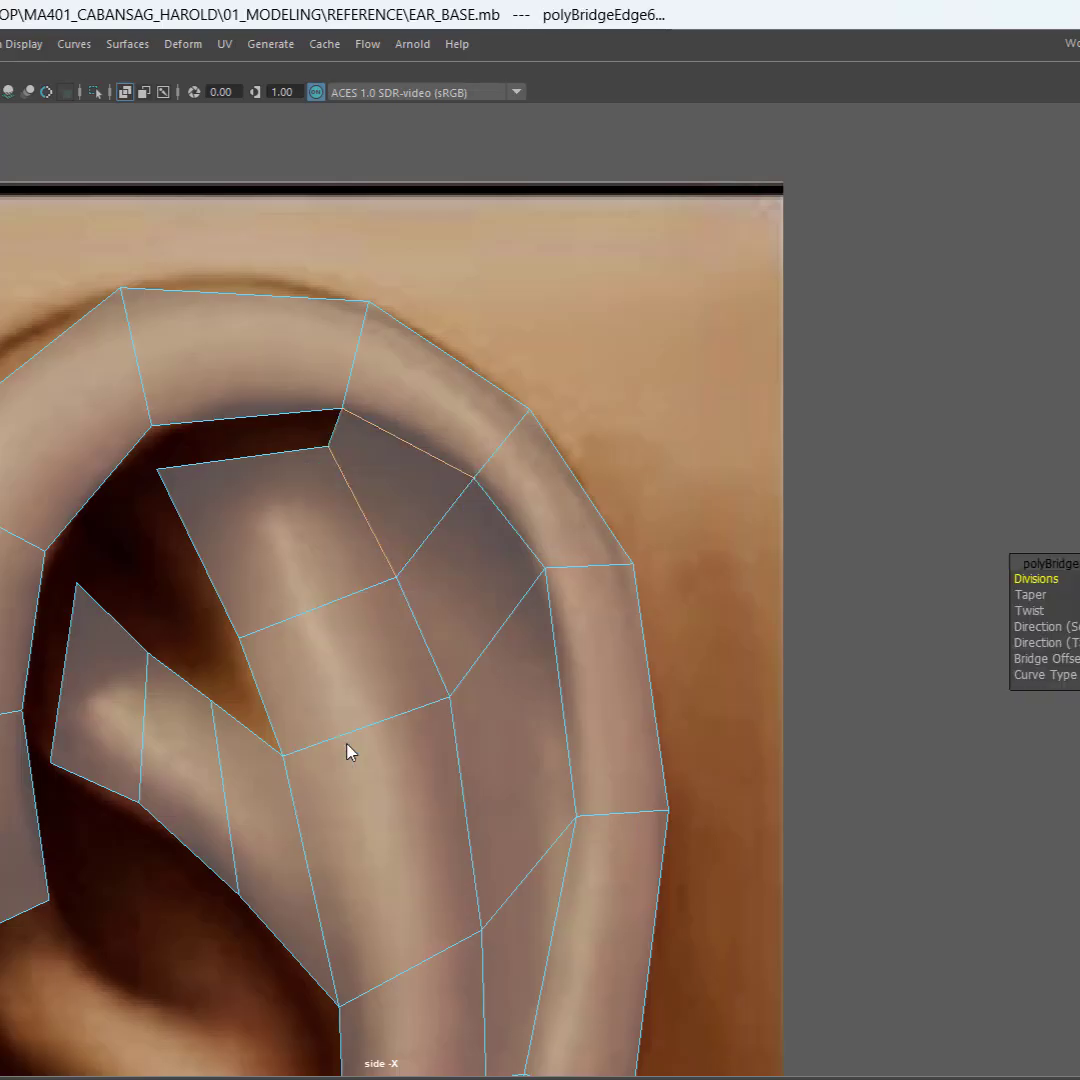
Step: Extrude the three lower end edges of the antihelix, bridge and helix strips forward and down across the earlobe to its front
scroll(470, 735, down, 5)
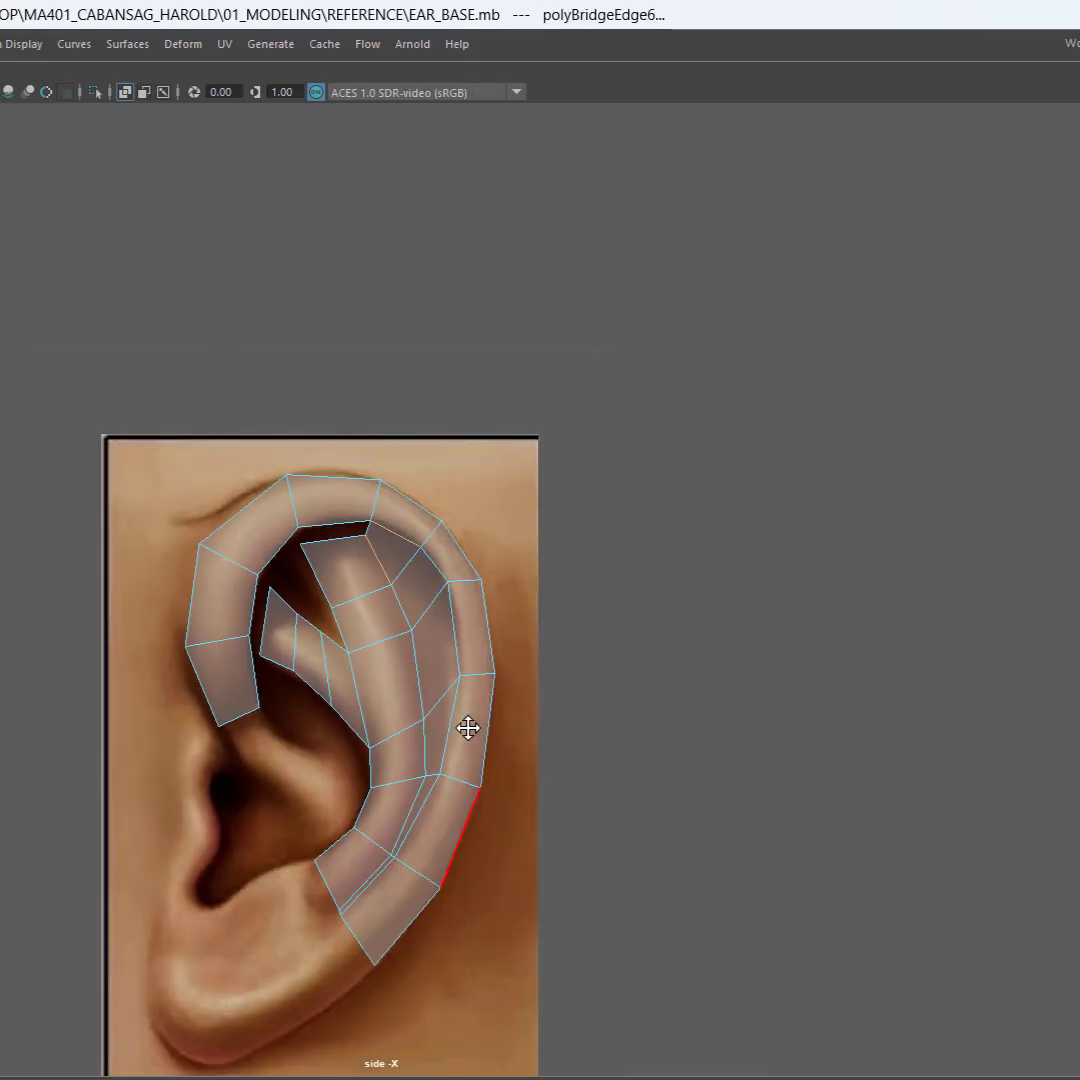
alt+middle_drag(467, 726, 657, 449)
scroll(495, 704, up, 2)
scroll(494, 712, up, 2)
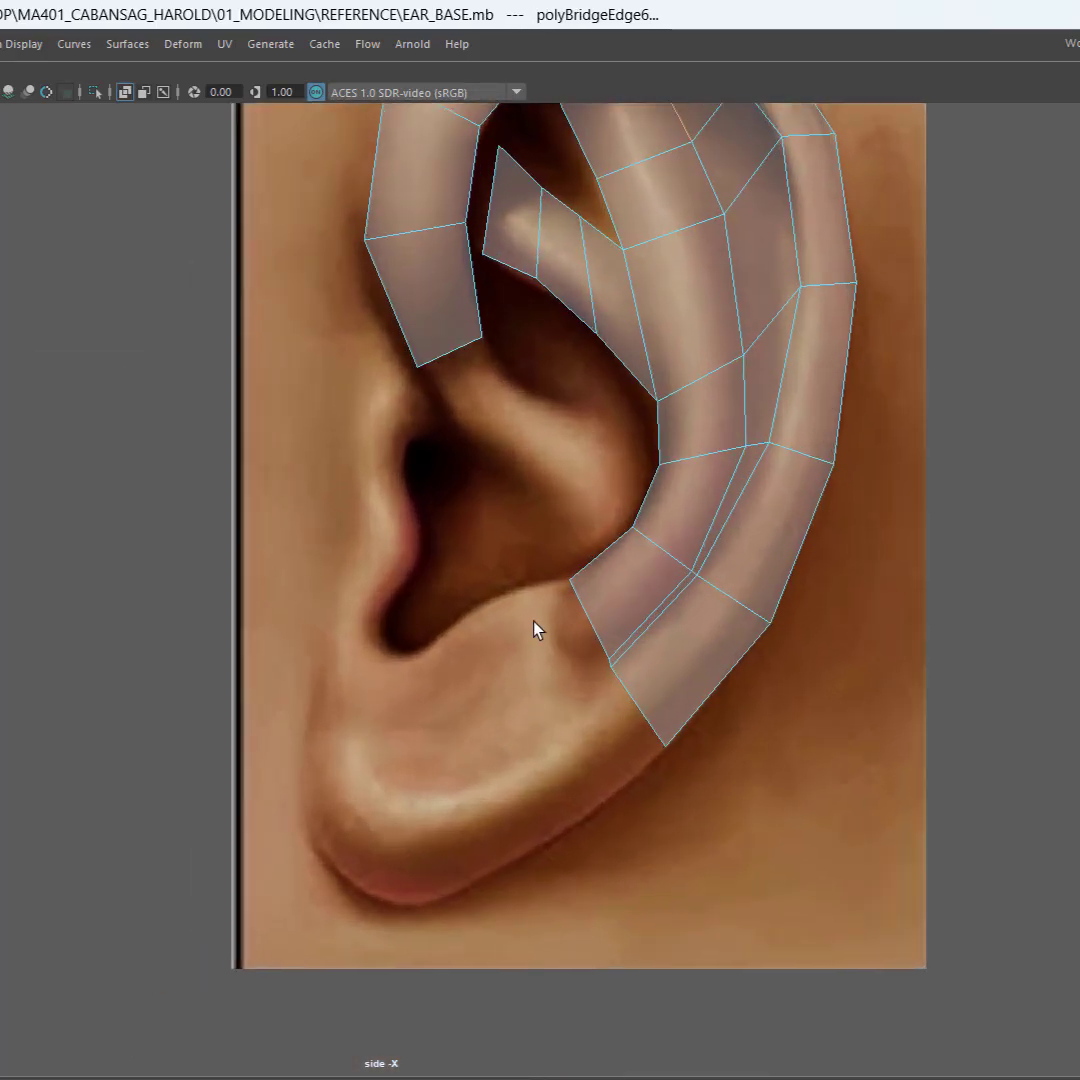
scroll(535, 632, up, 2)
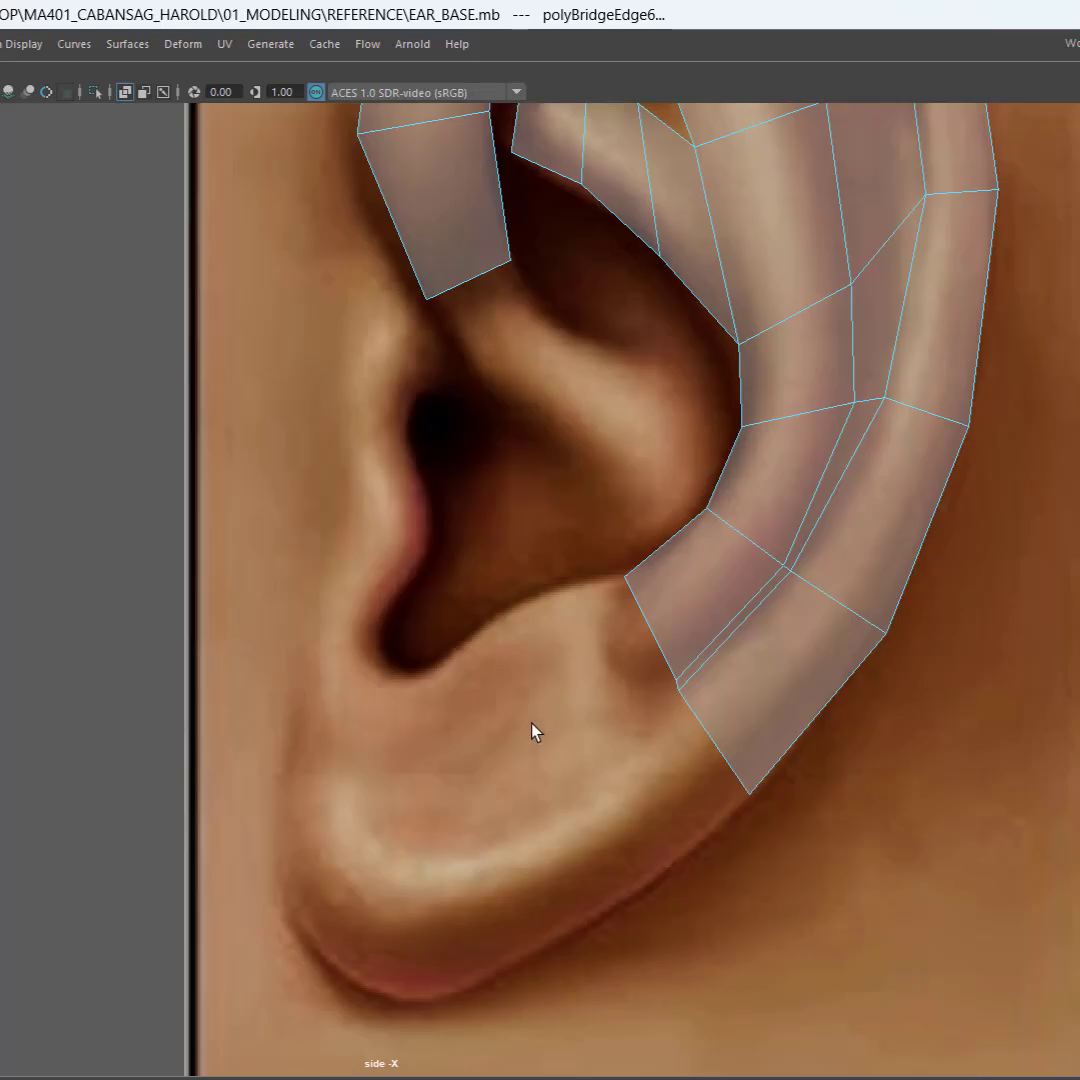
scroll(677, 694, up, 2)
scroll(720, 740, up, 2)
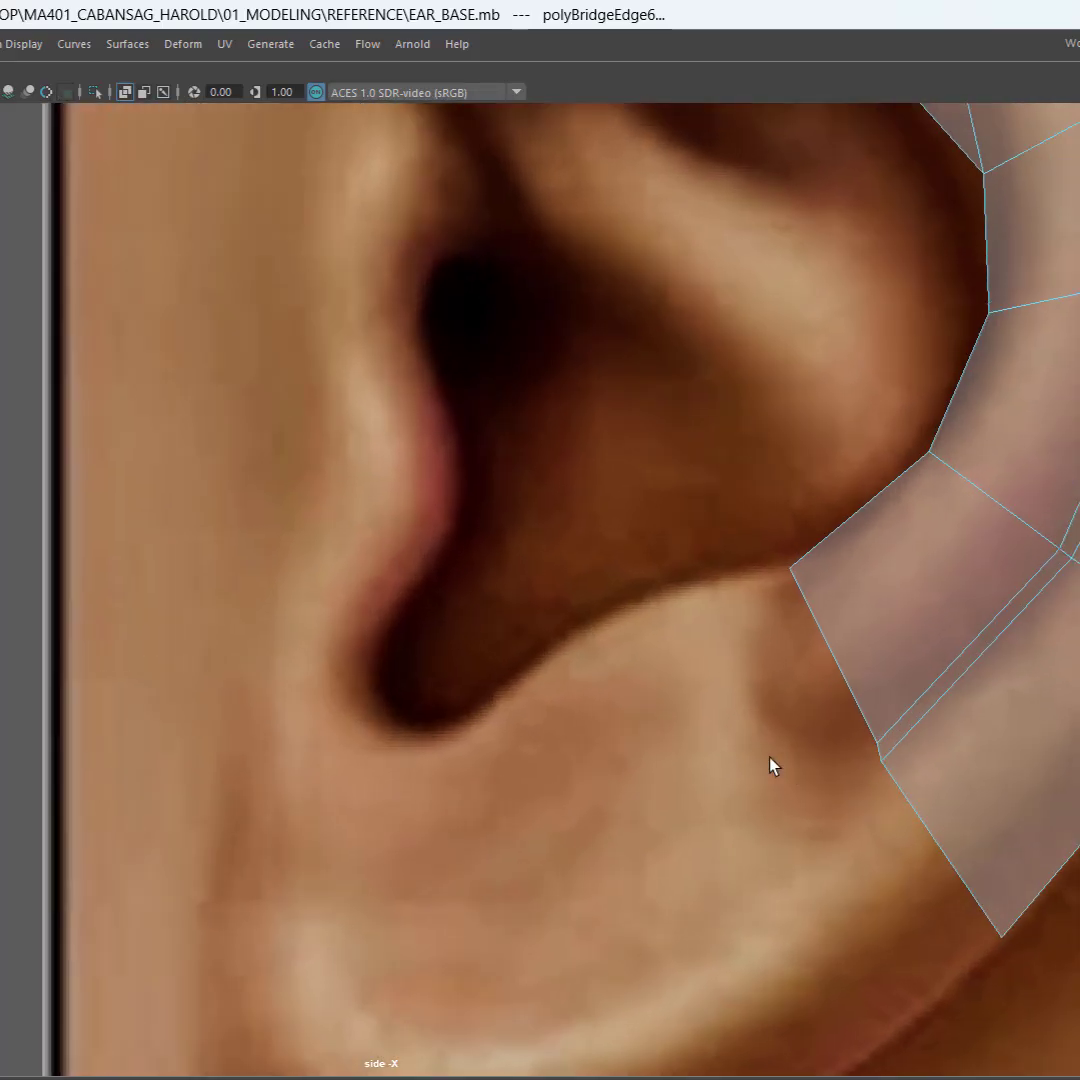
alt+middle_drag(771, 767, 540, 480)
drag(538, 471, 625, 418)
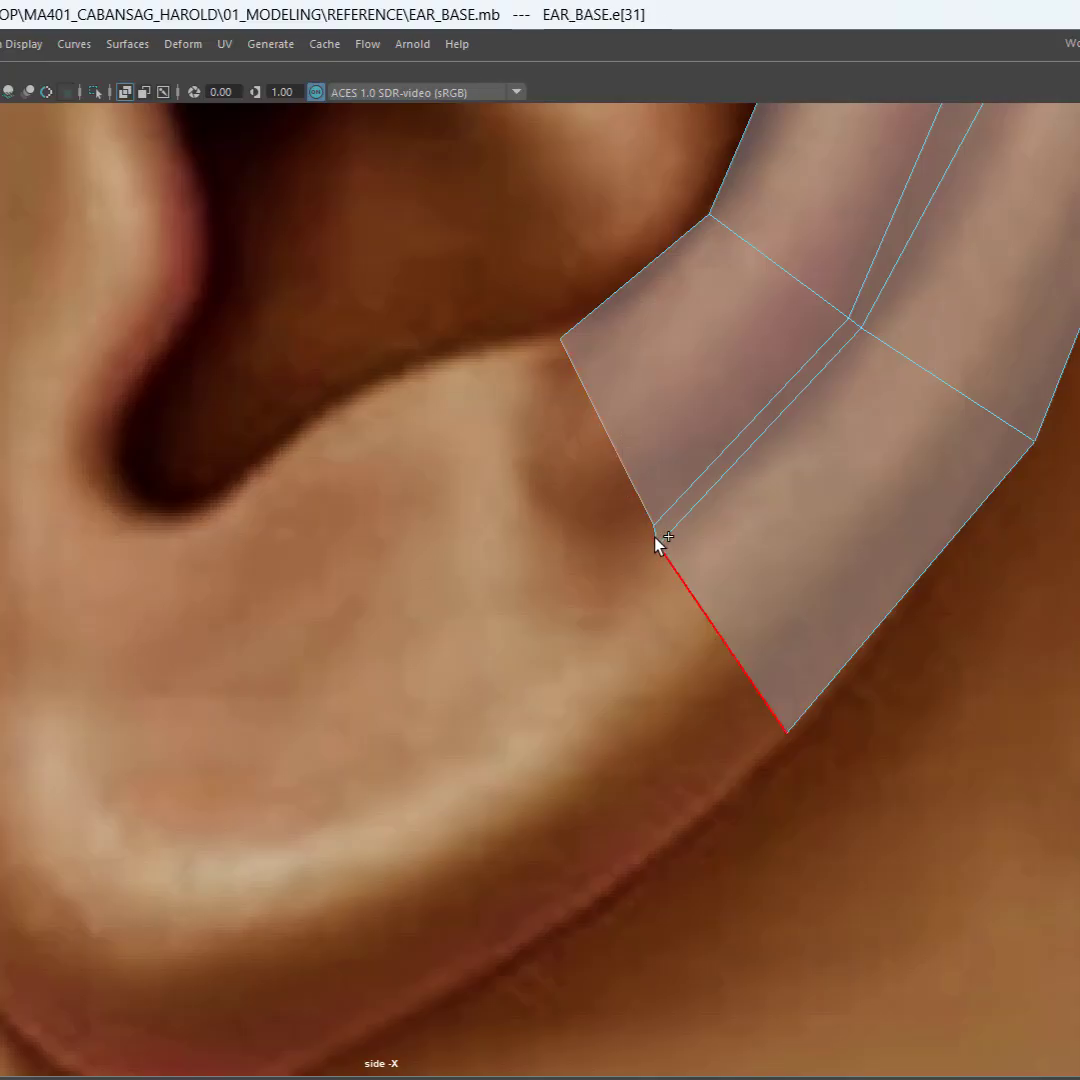
shift+click(664, 530)
drag(535, 501, 607, 424)
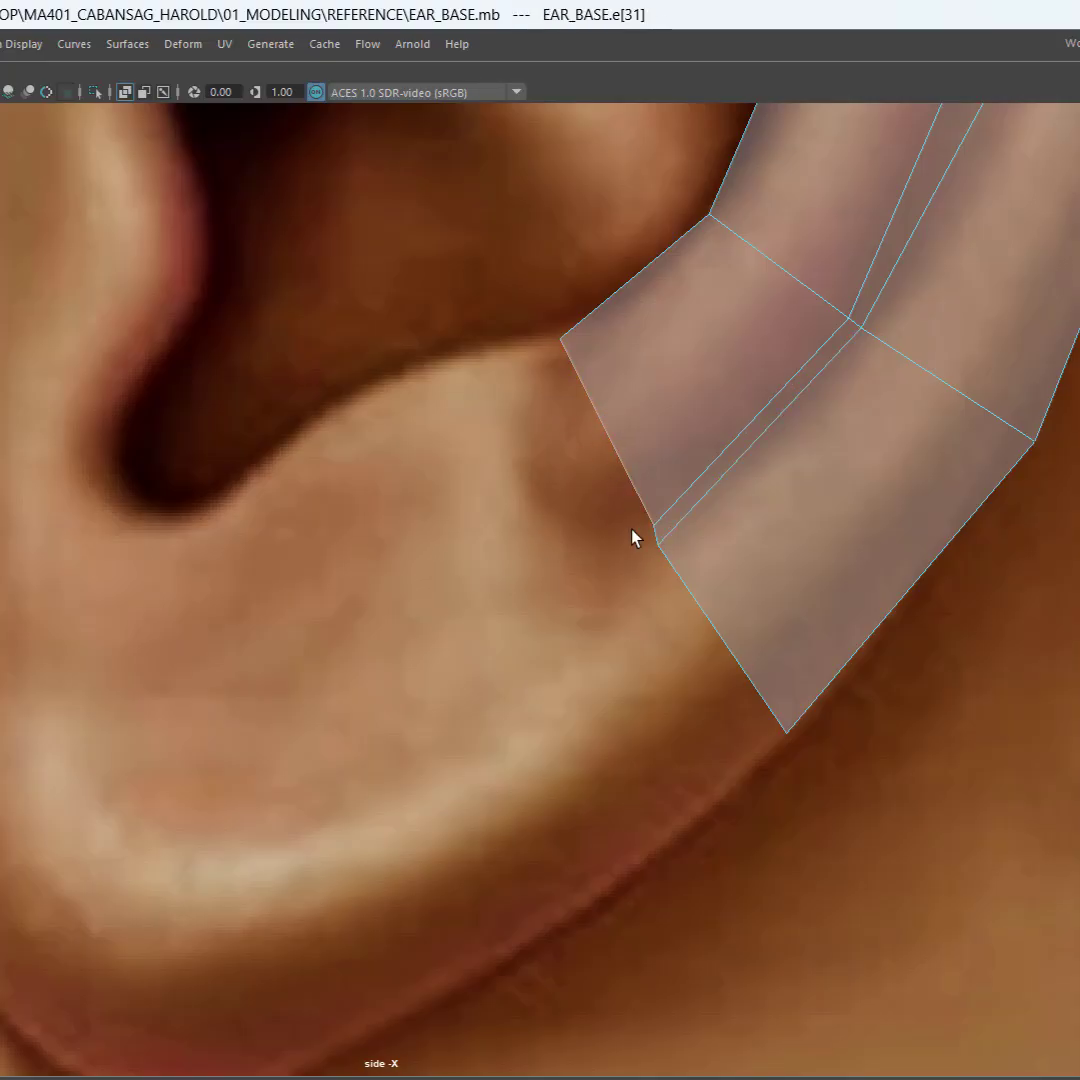
shift+click(698, 598)
scroll(527, 708, down, 6)
scroll(527, 708, up, 1)
key(w)
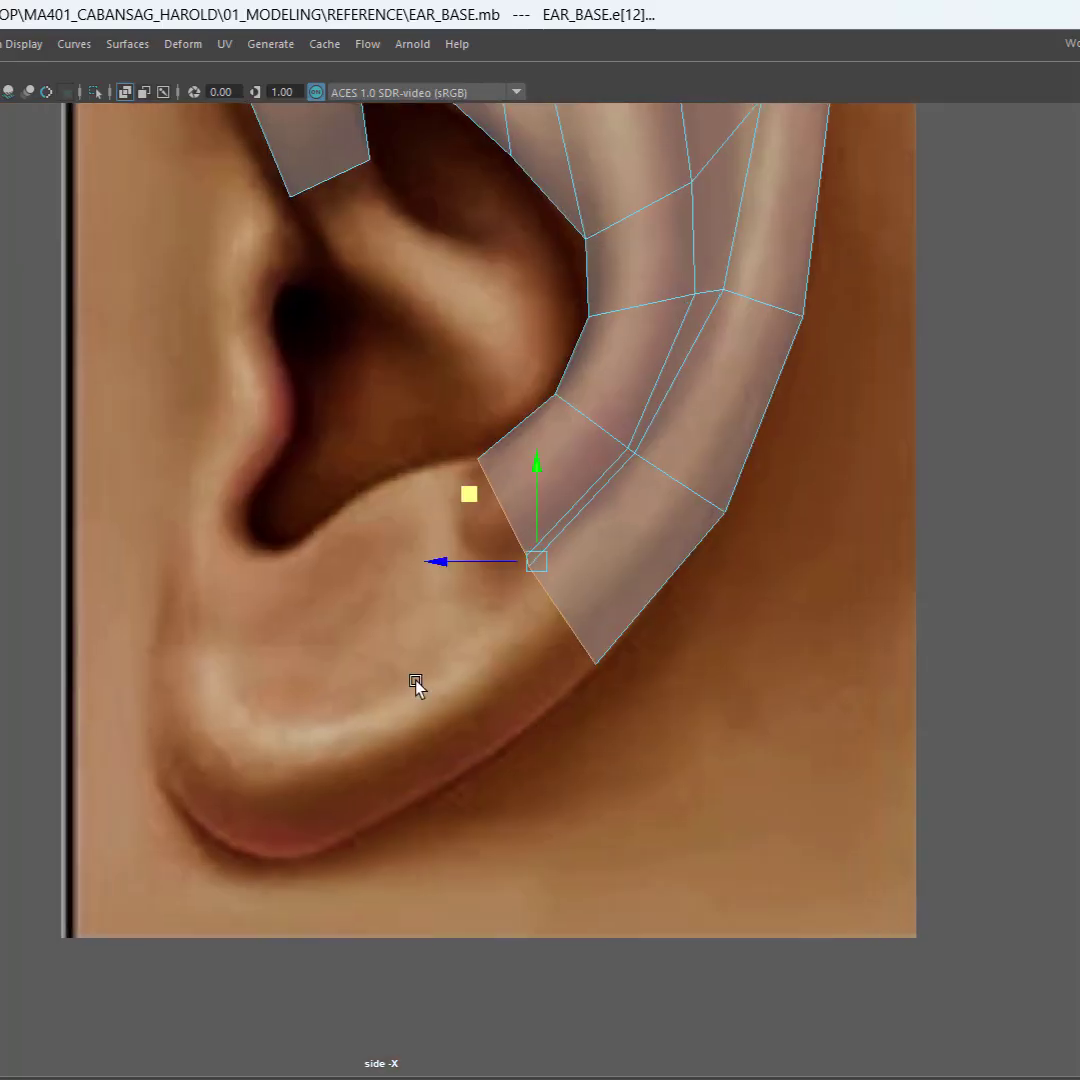
alt+middle_drag(509, 670, 598, 648)
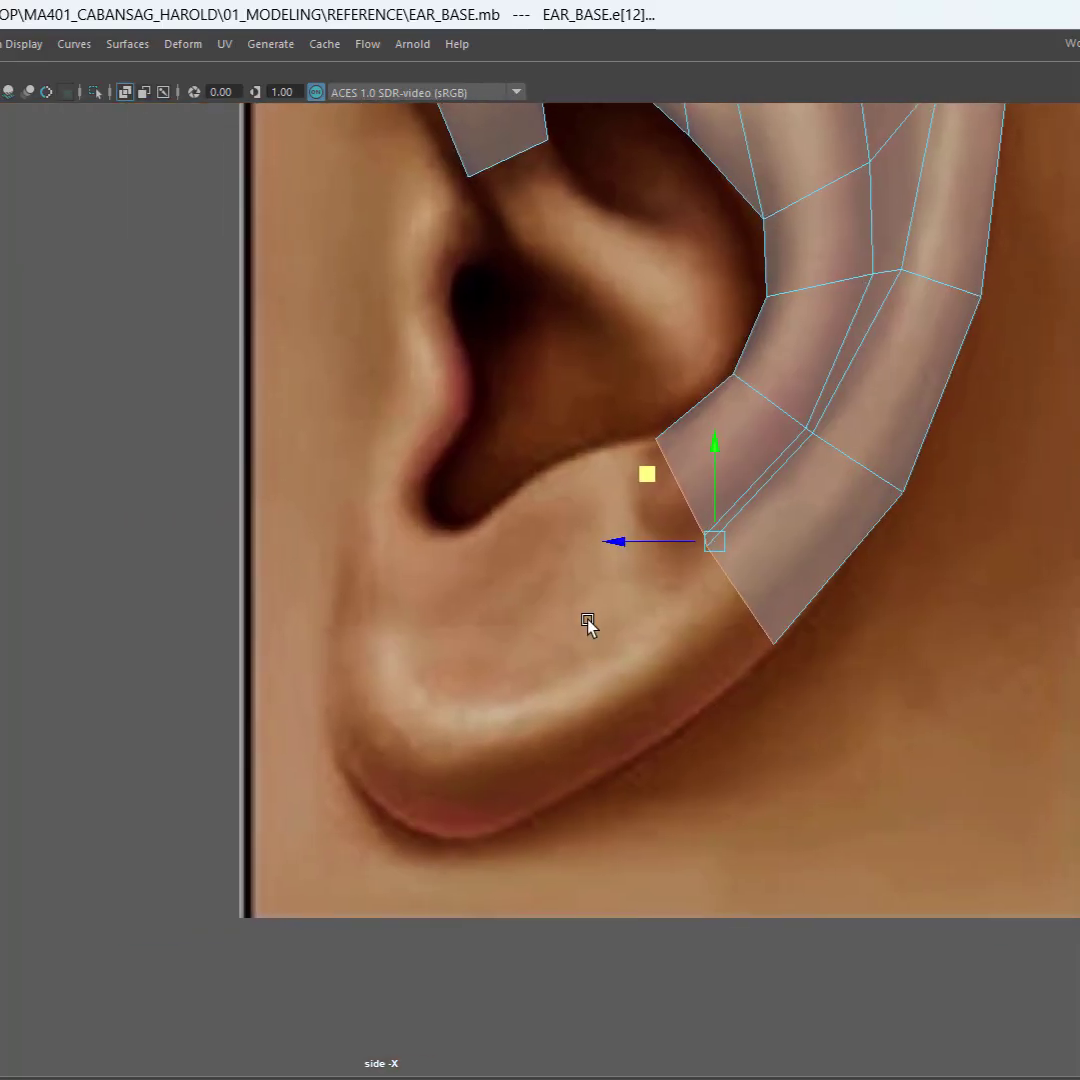
middle_drag(645, 474, 333, 662)
shift+drag(333, 662, 317, 668)
Step: Move the upper of the two middle vertices on the extruded earlobe end forward to the lobe's front outline
scroll(455, 784, up, 3)
scroll(462, 788, up, 1)
alt+middle_drag(491, 719, 494, 576)
right_drag(518, 651, 429, 509)
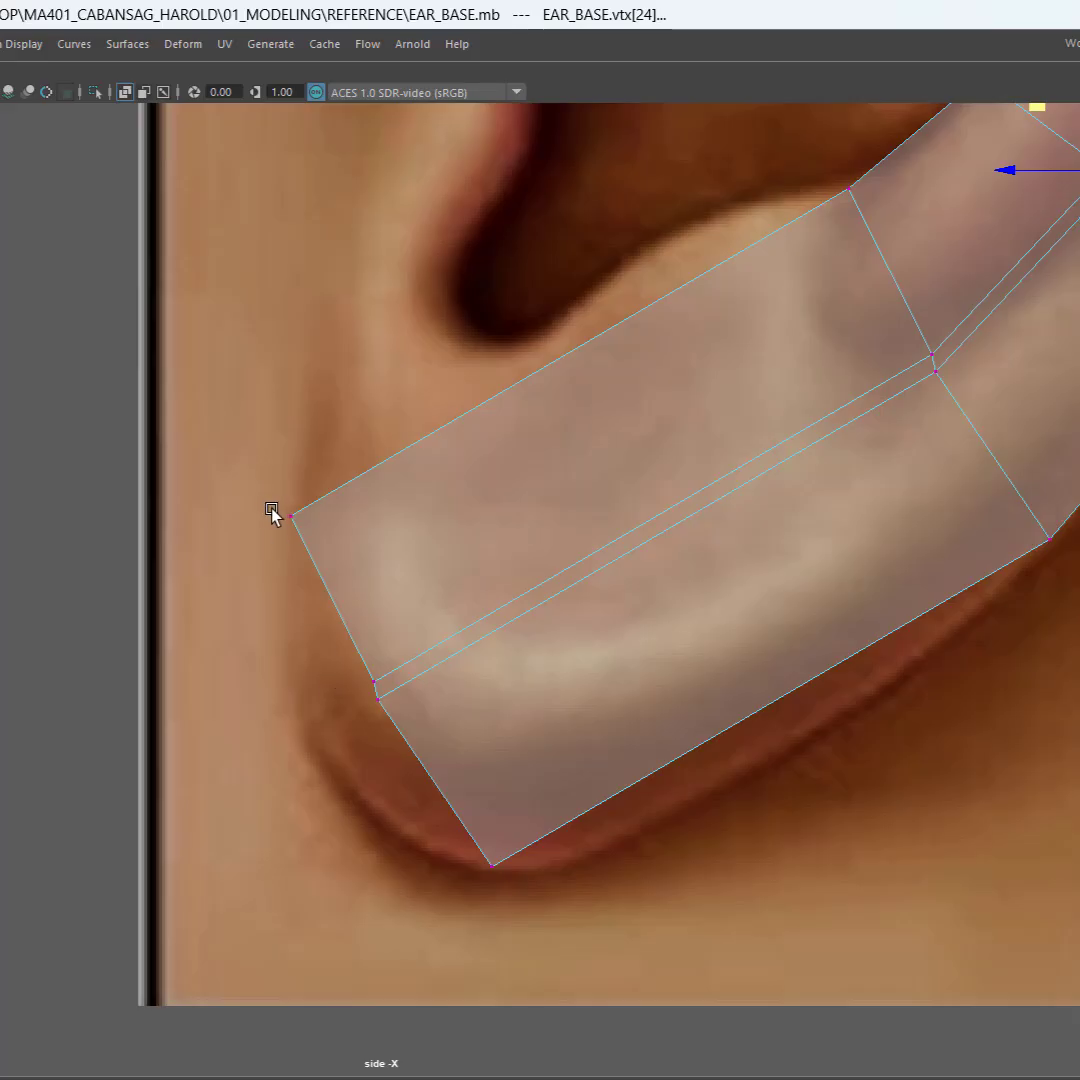
drag(276, 508, 316, 526)
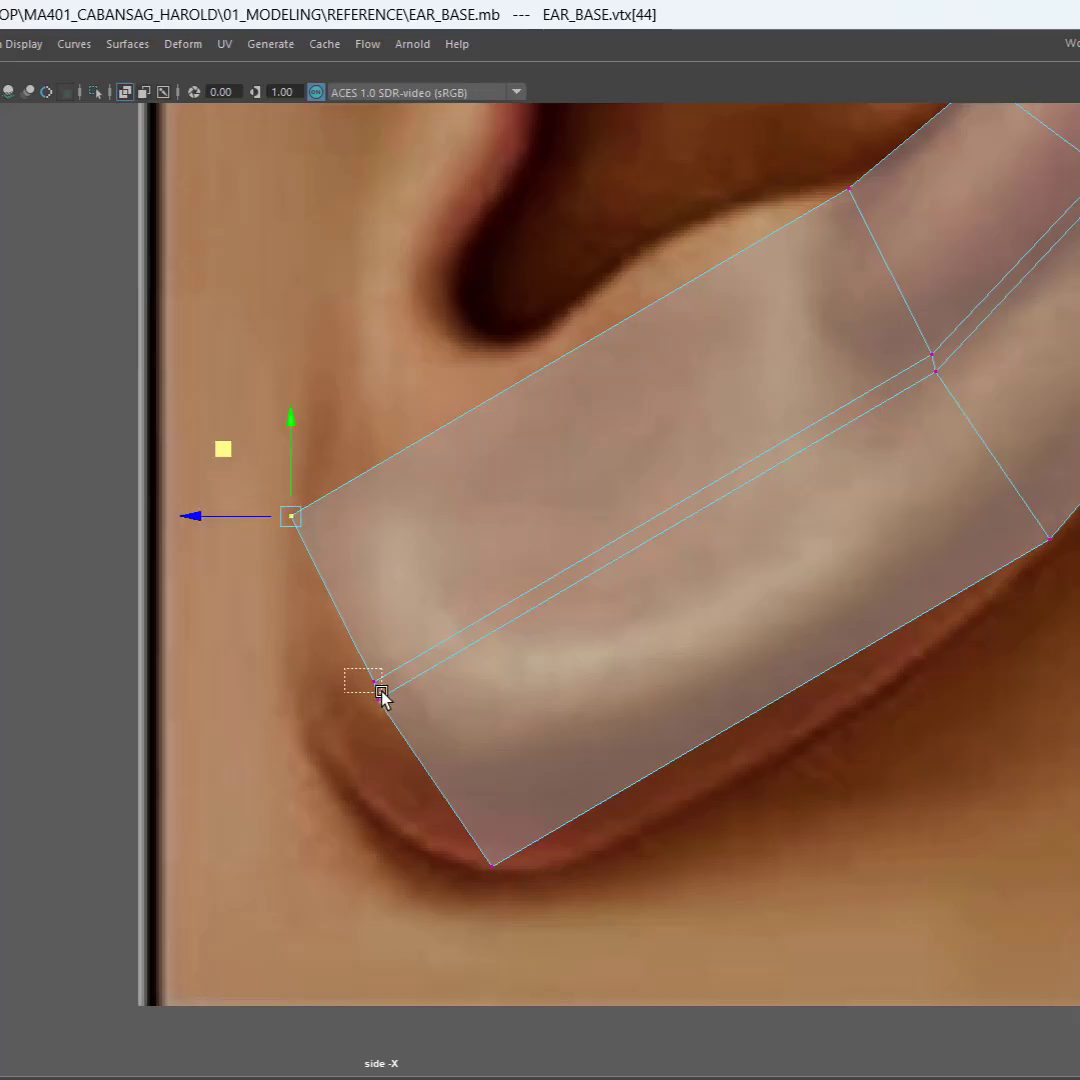
drag(381, 691, 382, 692)
drag(303, 612, 217, 599)
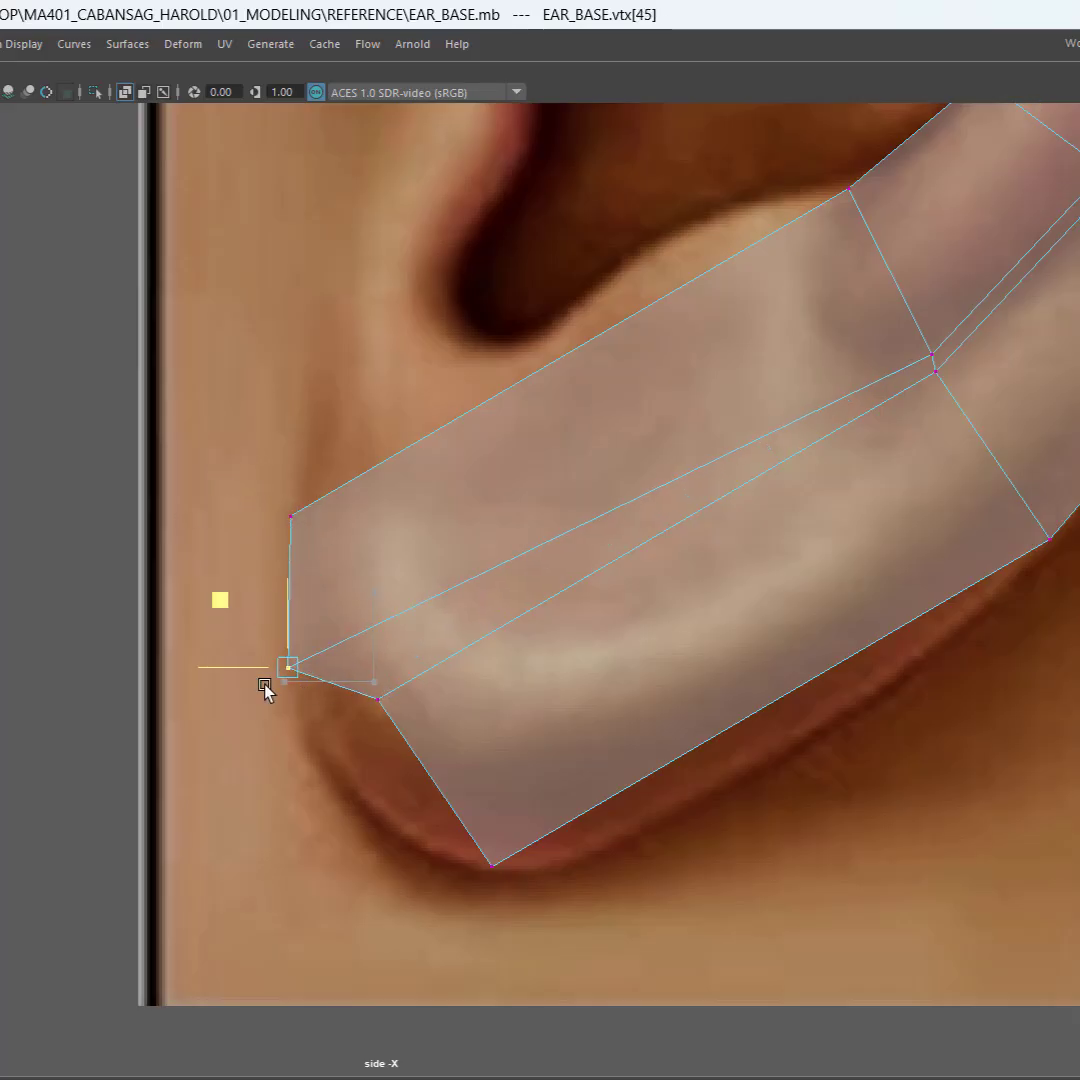
Step: Lower the other middle vertex of the extruded end onto the lobe outline and shift the bottom vertex rearward along the lobe's underside
drag(357, 755, 428, 668)
drag(312, 638, 308, 750)
drag(422, 911, 545, 835)
drag(424, 798, 492, 812)
Step: Widen the bridge strip above the earlobe by moving its two cross-edge vertices forward, with the rear one also lowered
alt+middle_drag(728, 622, 566, 817)
drag(772, 560, 771, 556)
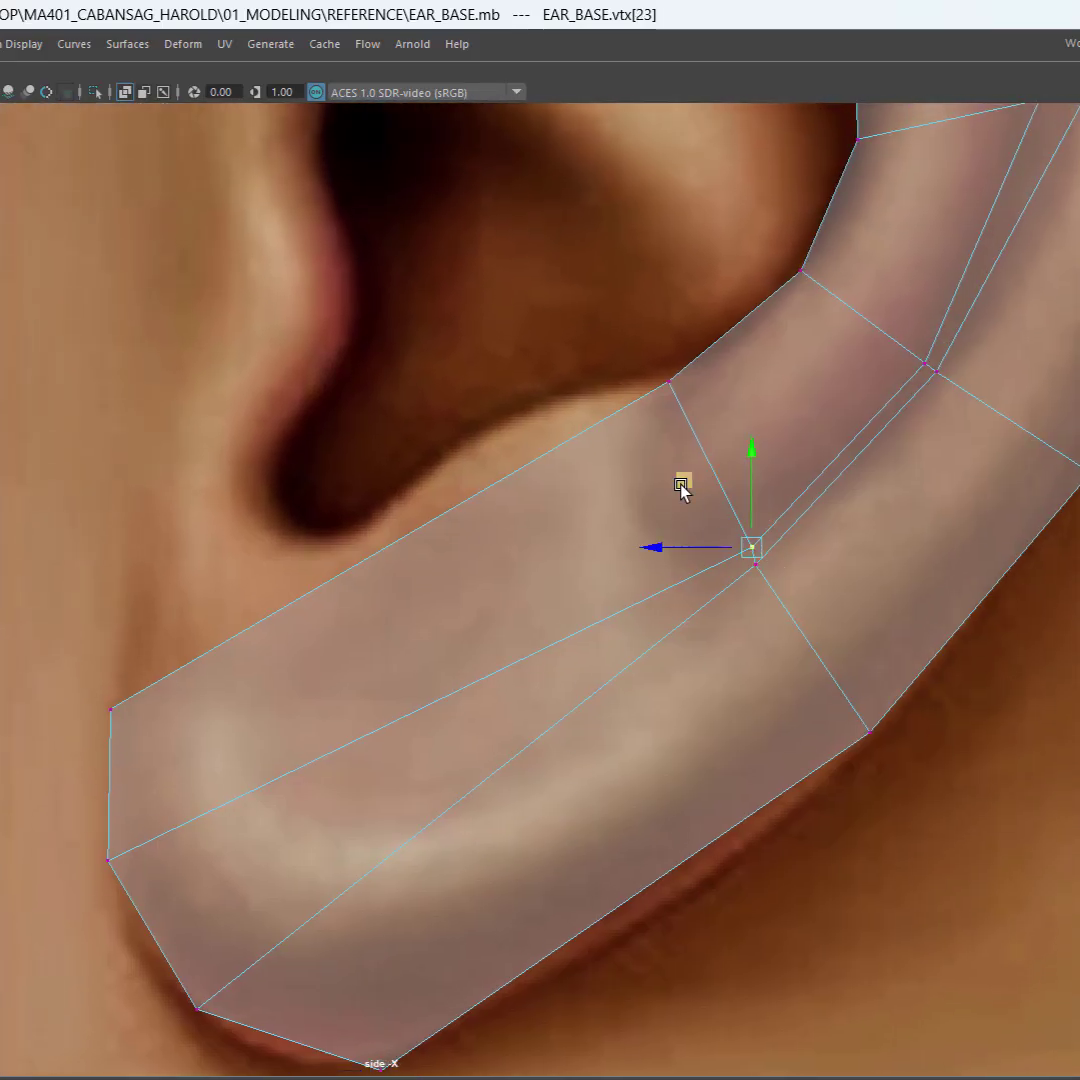
drag(682, 485, 610, 490)
drag(800, 550, 724, 597)
drag(688, 496, 645, 551)
Step: Move the inner vertex of that cross edge slightly forward and down onto the rim of the ear's inner bowl
alt+middle_drag(571, 557, 638, 585)
drag(682, 394, 783, 452)
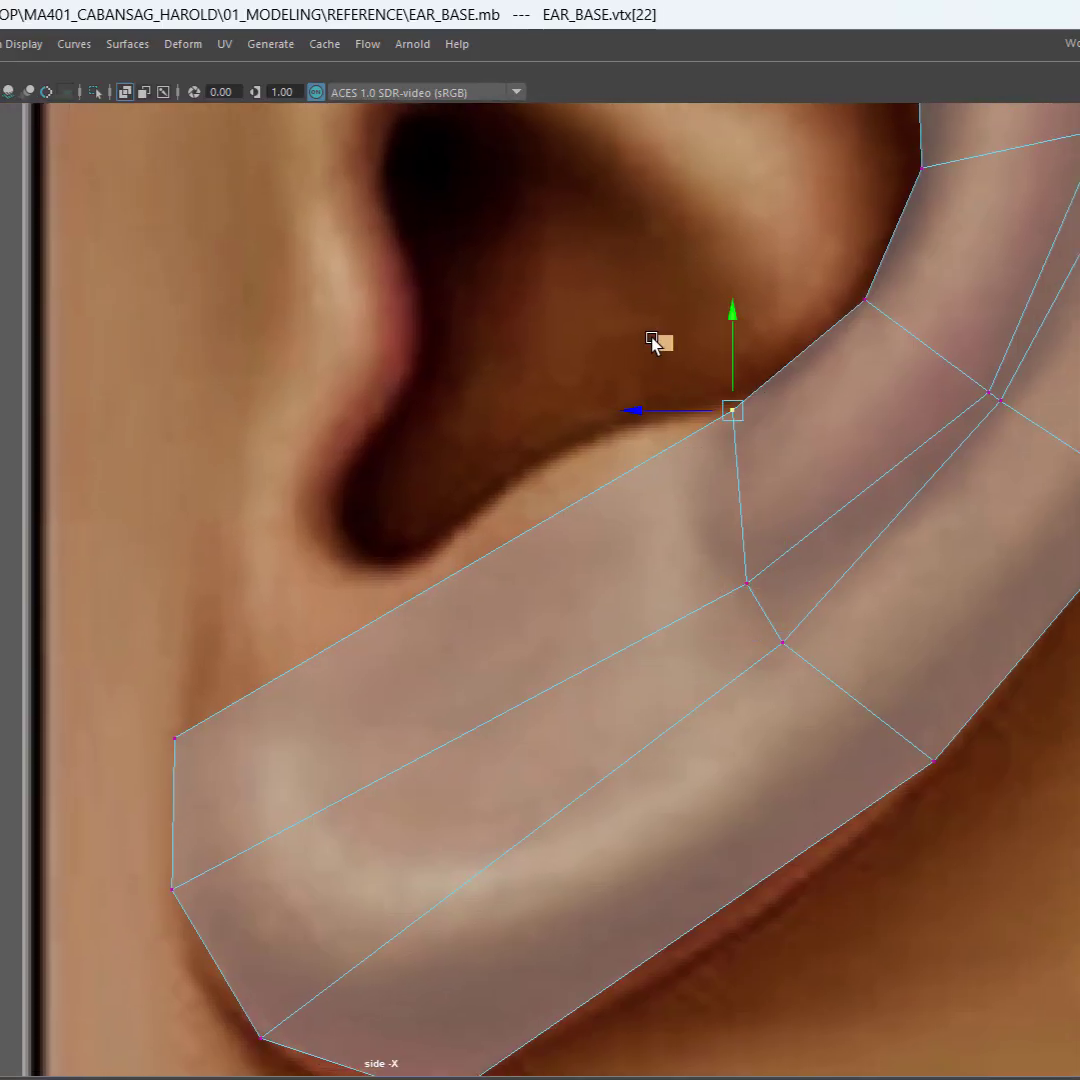
drag(662, 343, 664, 414)
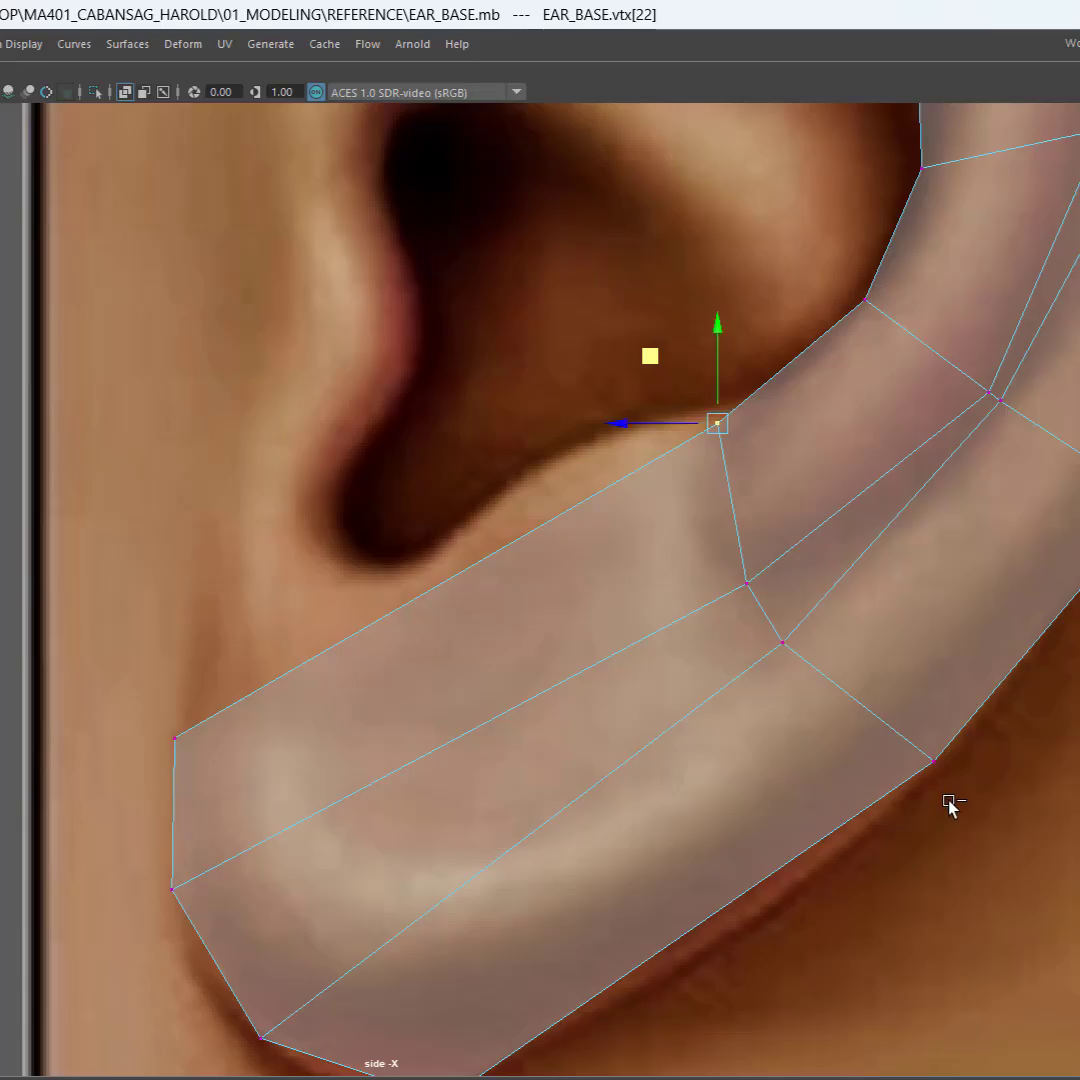
scroll(660, 752, down, 5)
alt+middle_drag(598, 734, 596, 566)
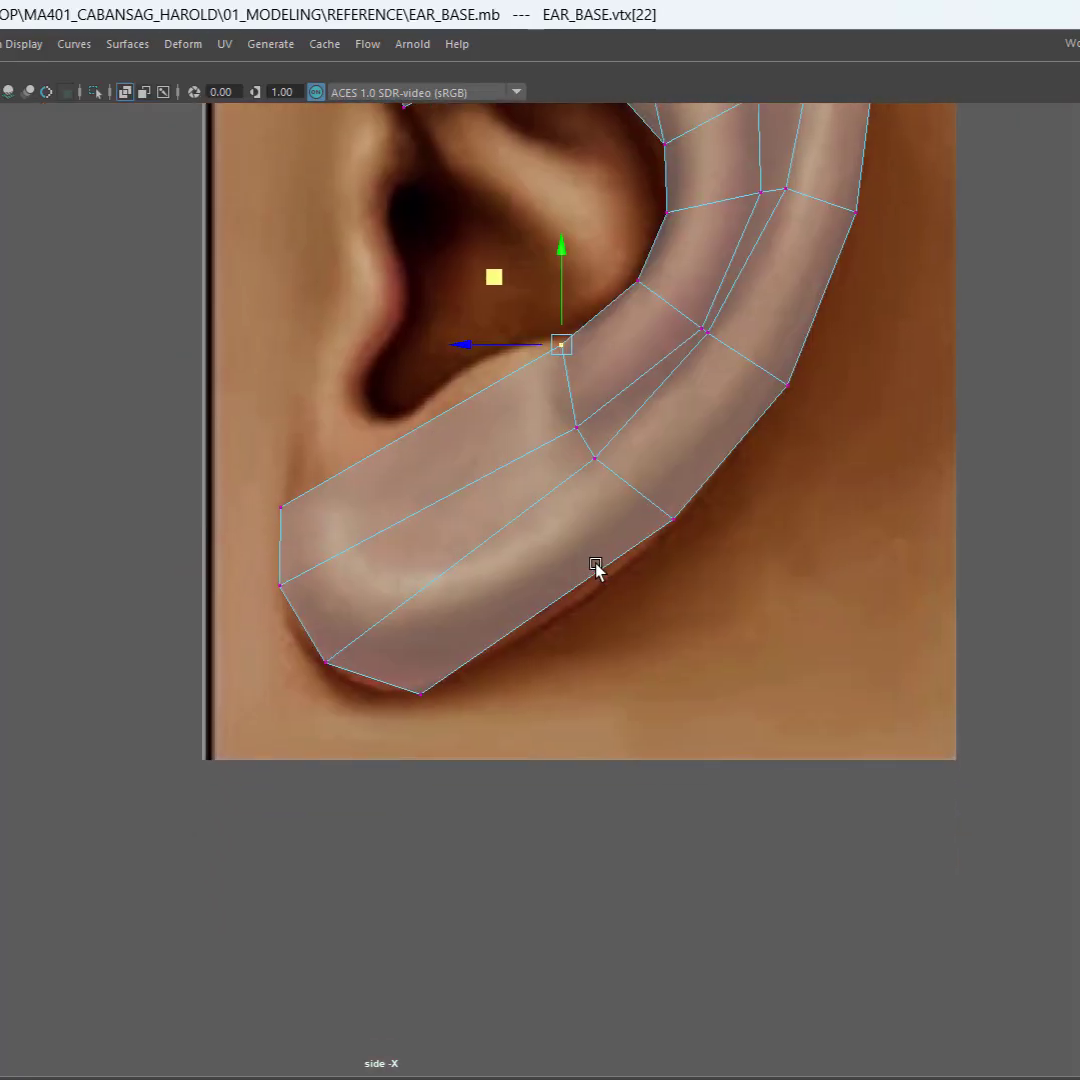
scroll(570, 460, up, 1)
scroll(564, 552, up, 2)
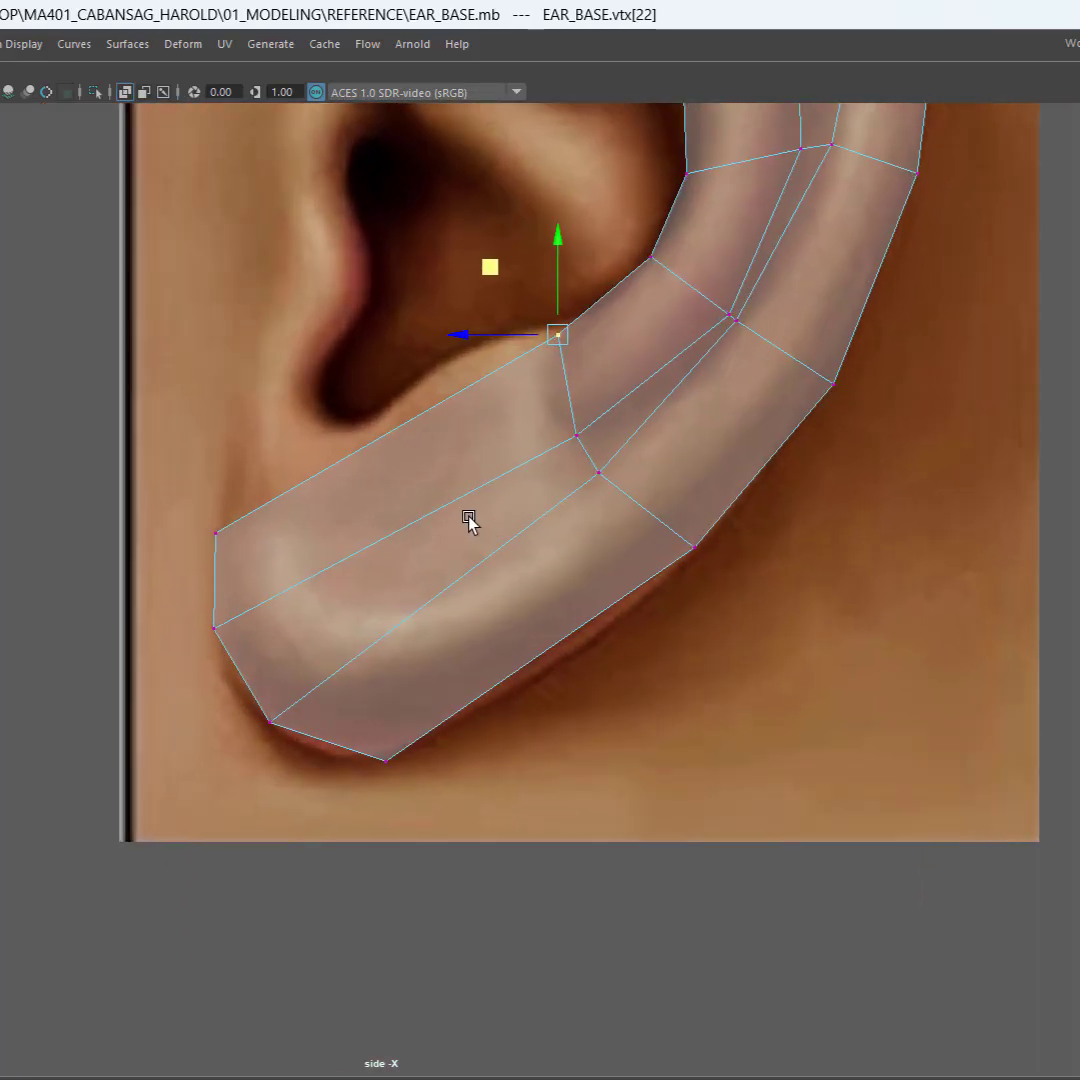
right_click(469, 519)
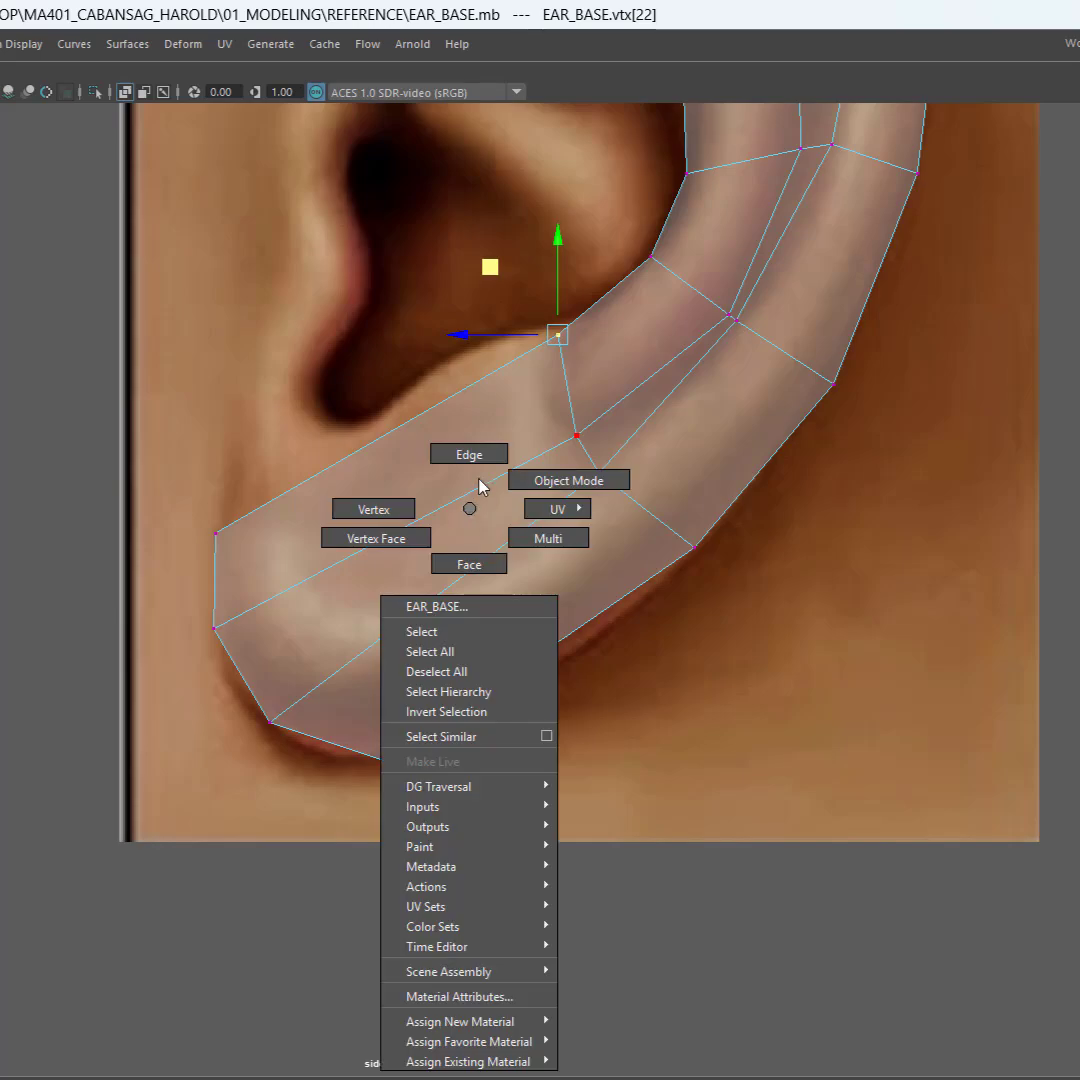
click(480, 459)
drag(490, 316, 468, 788)
right_click(503, 530)
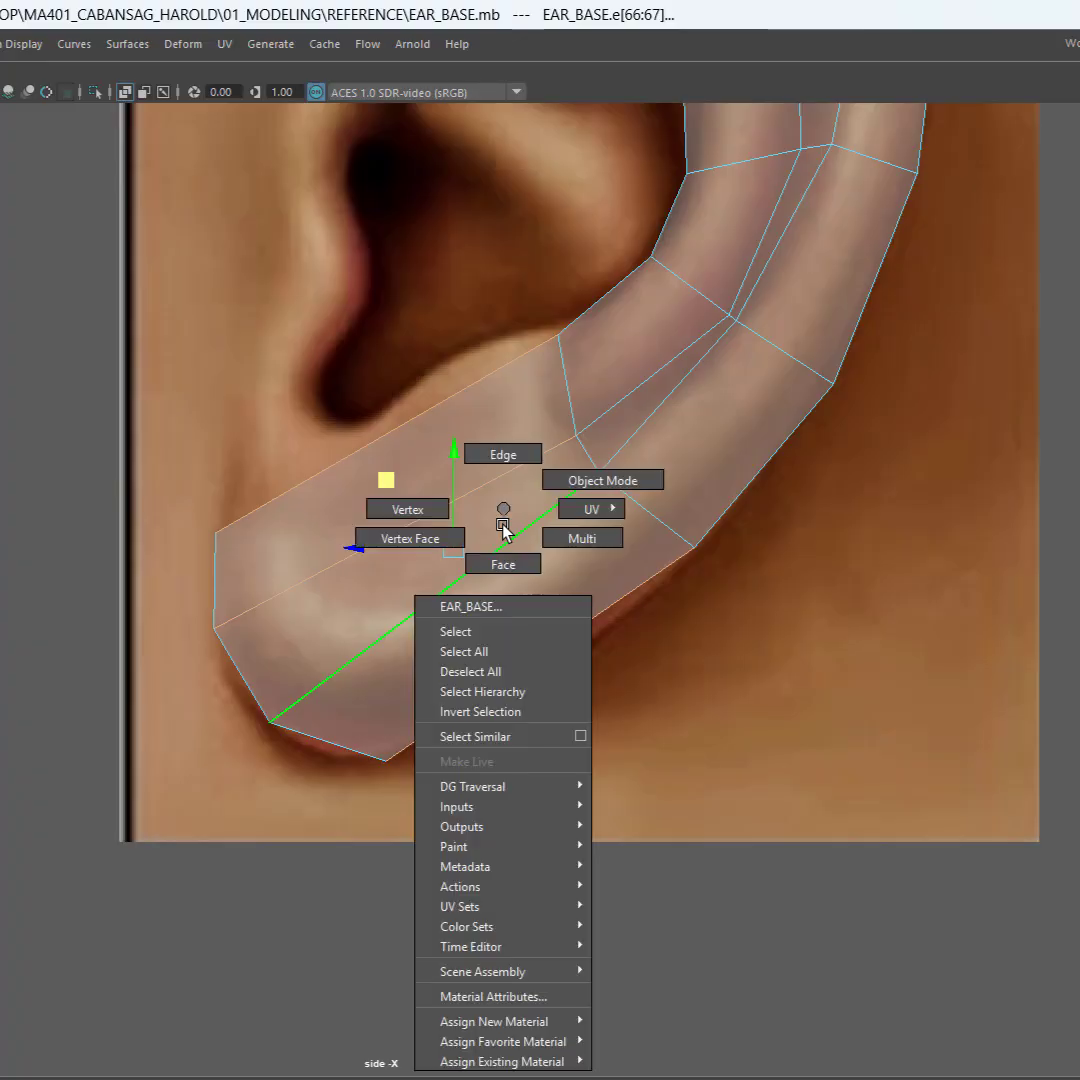
right_drag(502, 524, 503, 562)
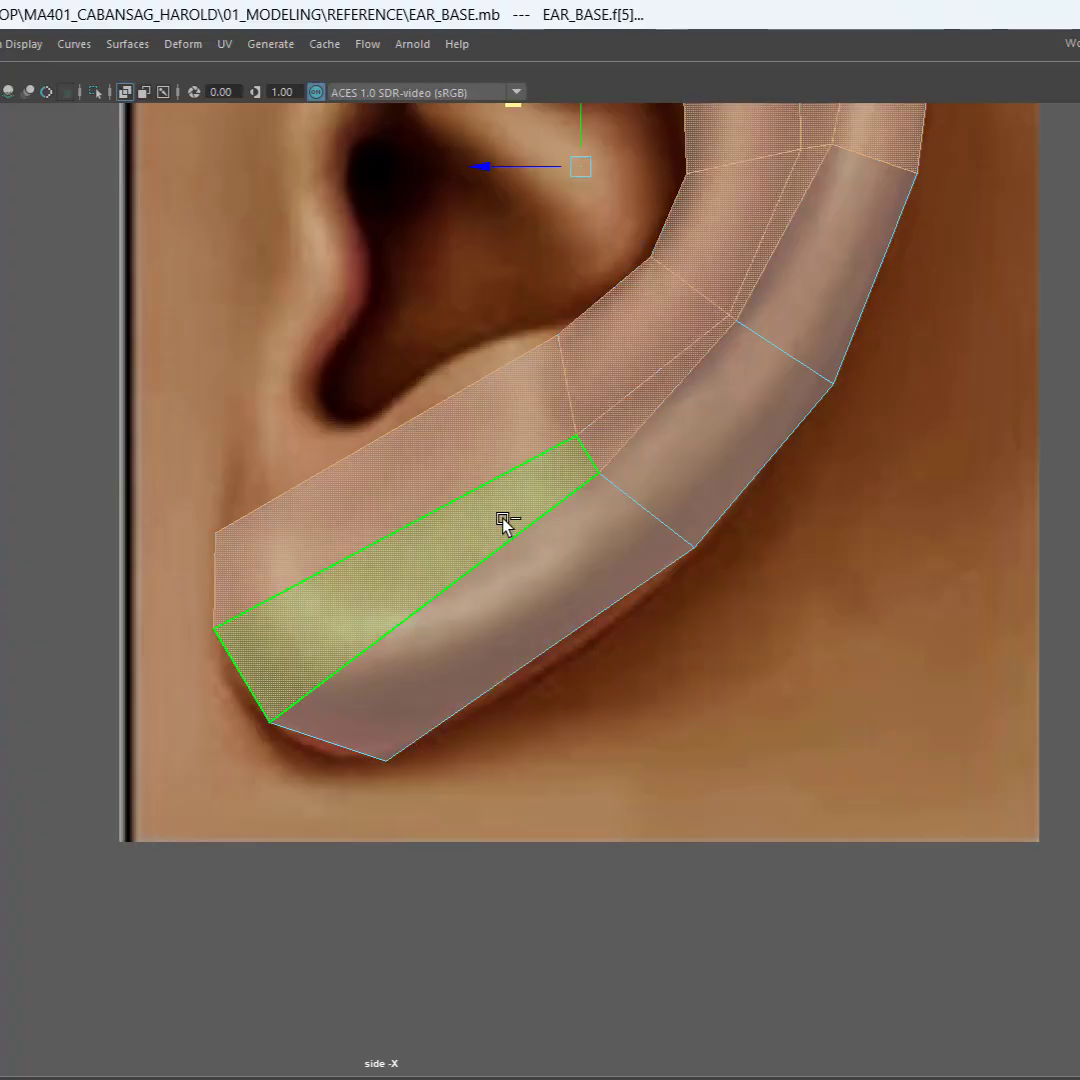
click(748, 738)
click(487, 439)
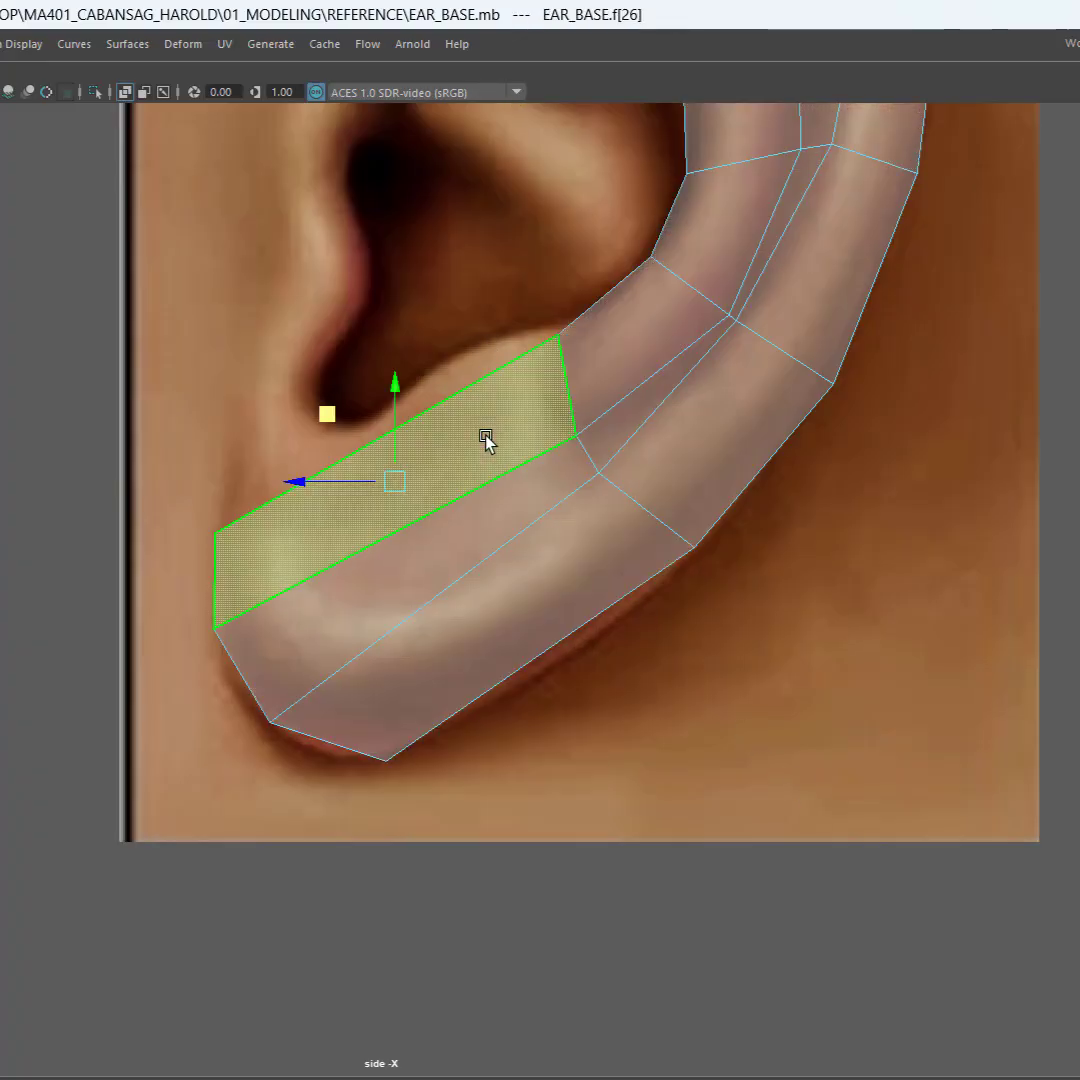
drag(322, 416, 268, 378)
key(ctrl+z)
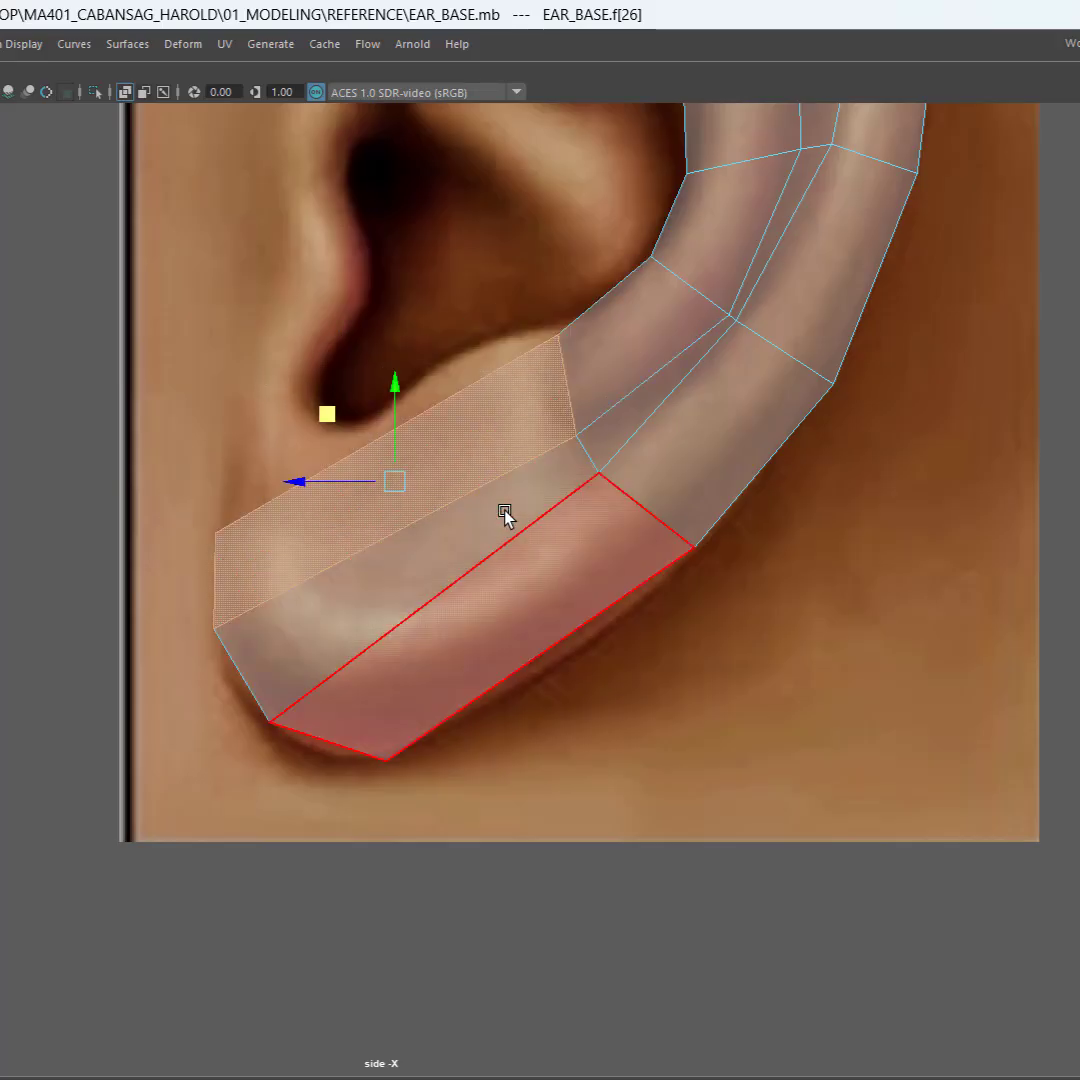
click(479, 346)
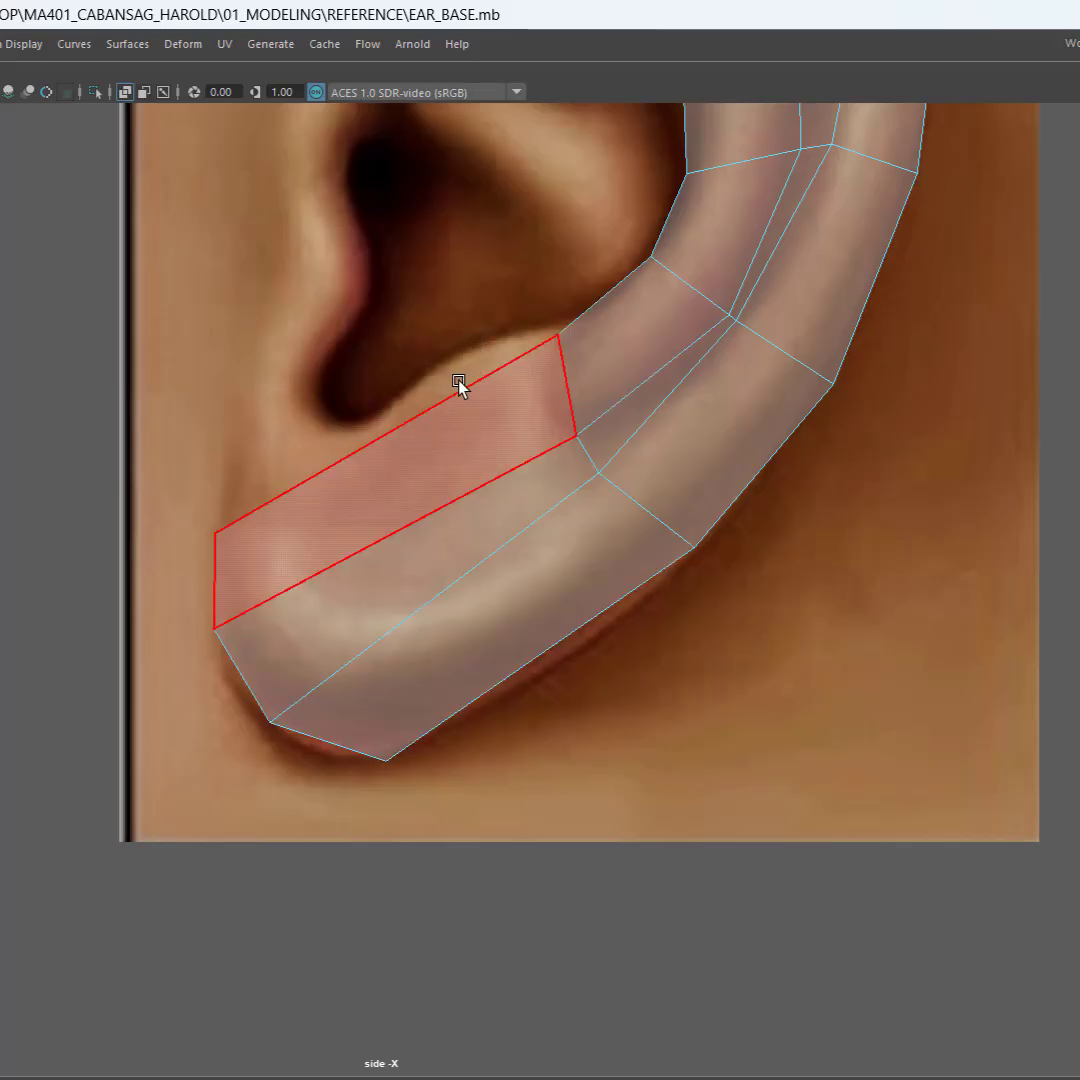
Step: Try to bridge the four lengthwise edges of the extruded earlobe section, undoing each attempt
right_drag(459, 412, 461, 354)
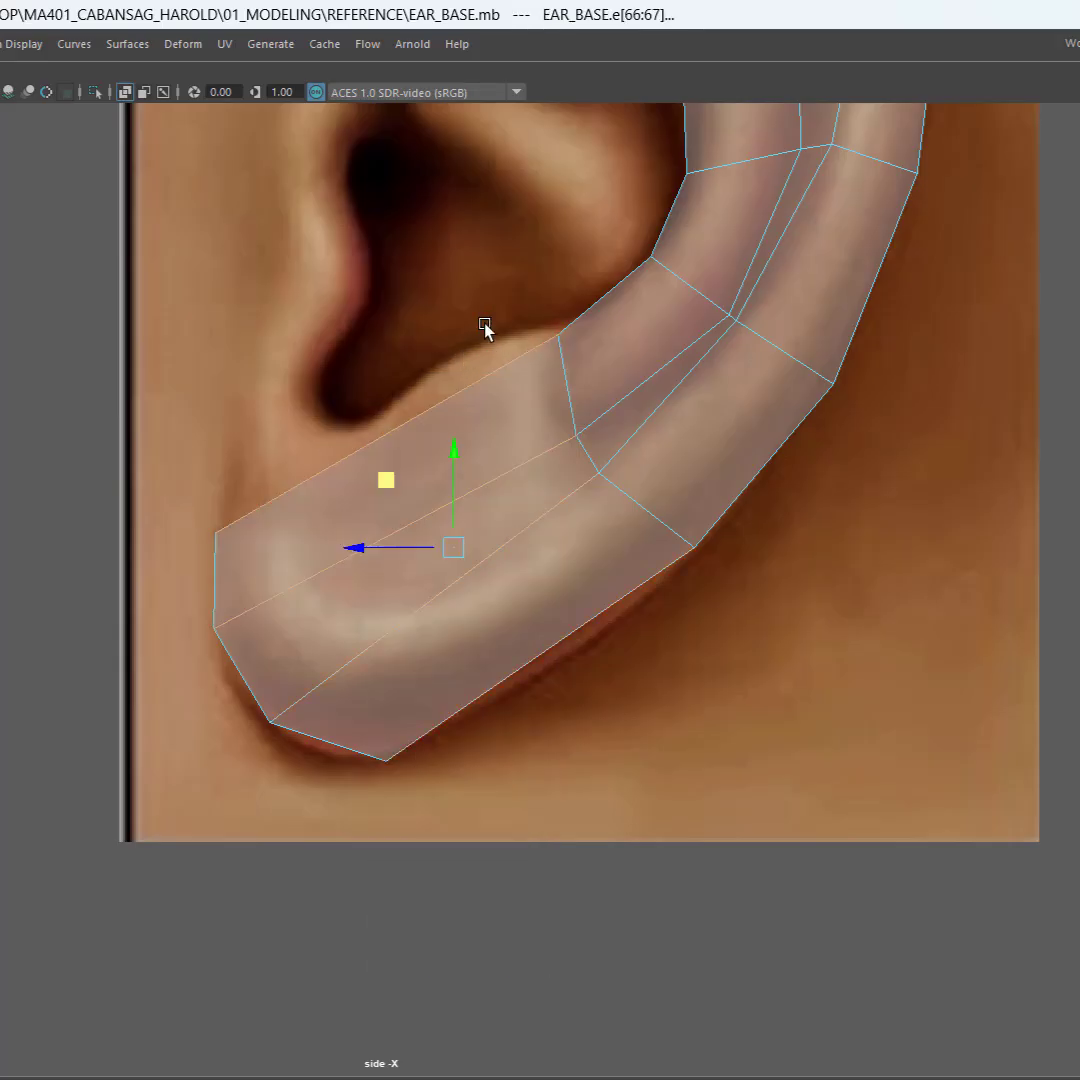
drag(491, 325, 452, 805)
shift+right_click(405, 590)
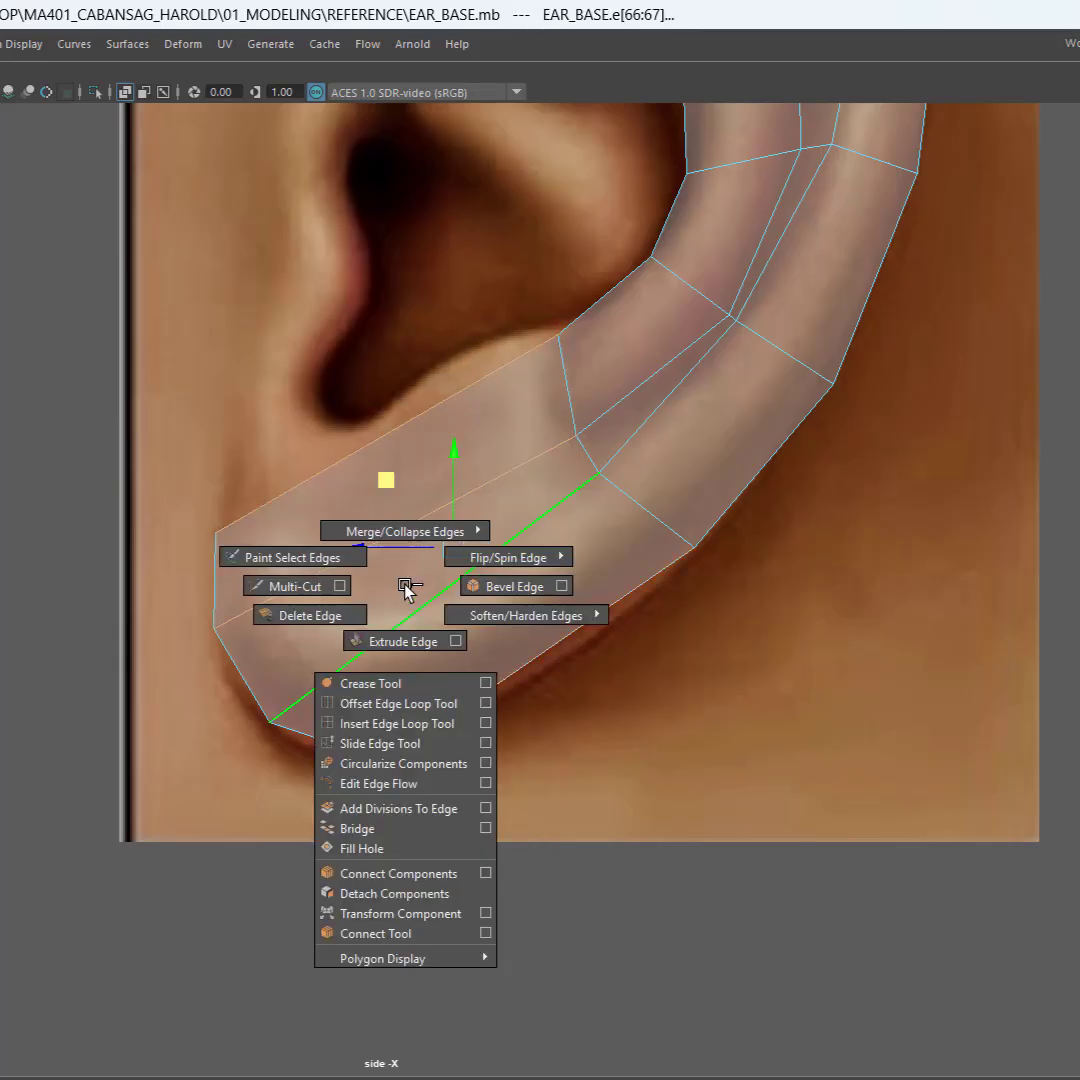
click(355, 830)
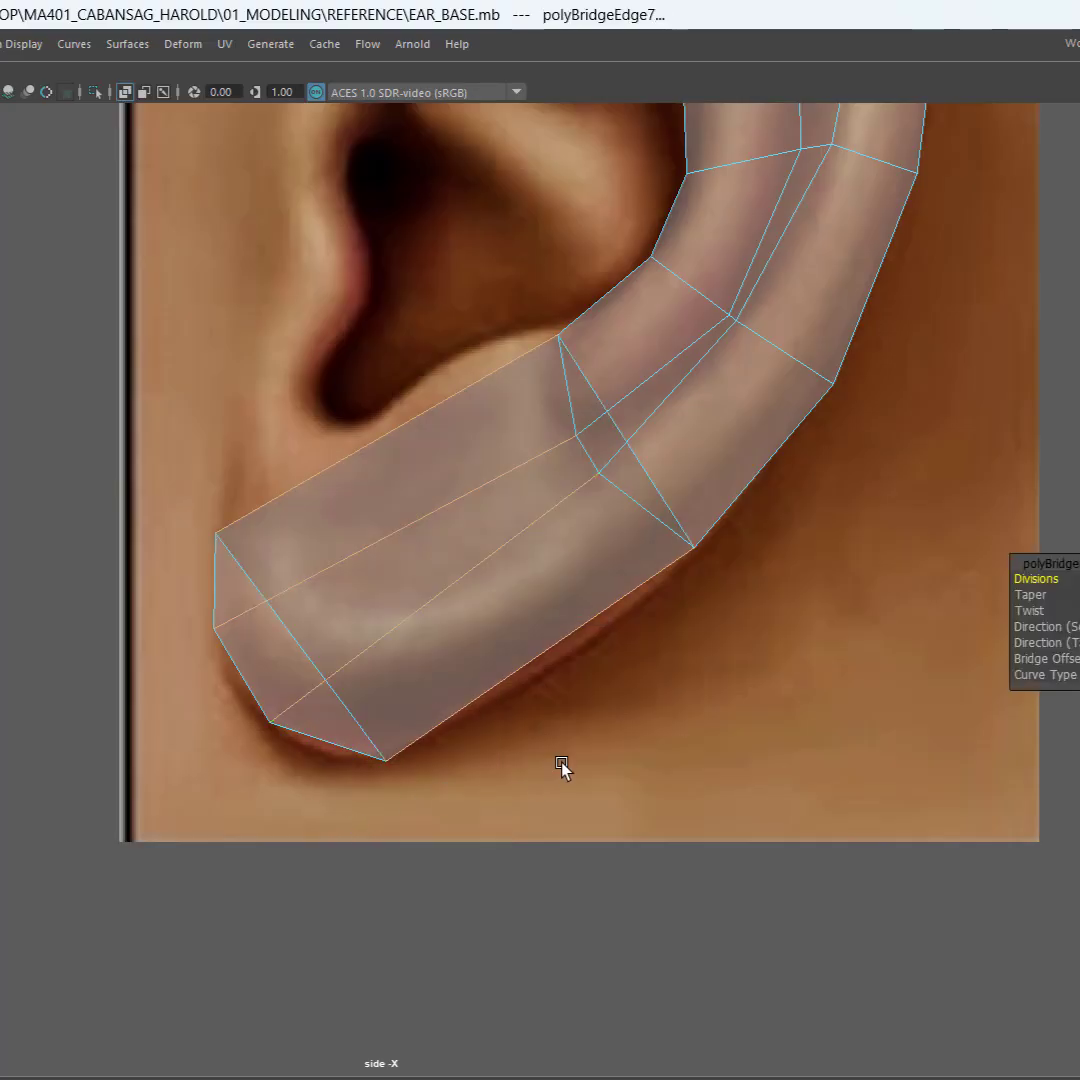
key(ctrl+z)
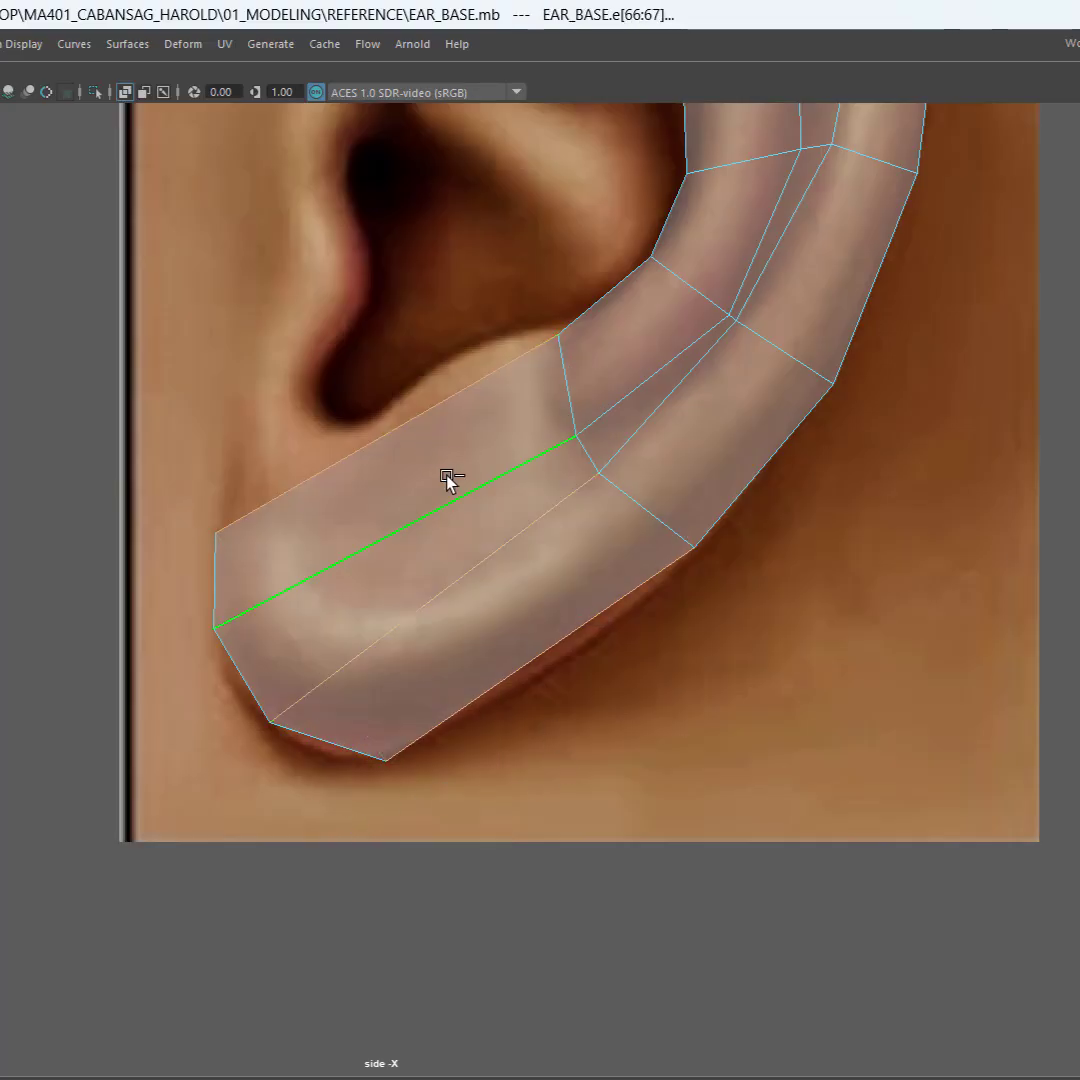
shift+right_click(447, 478)
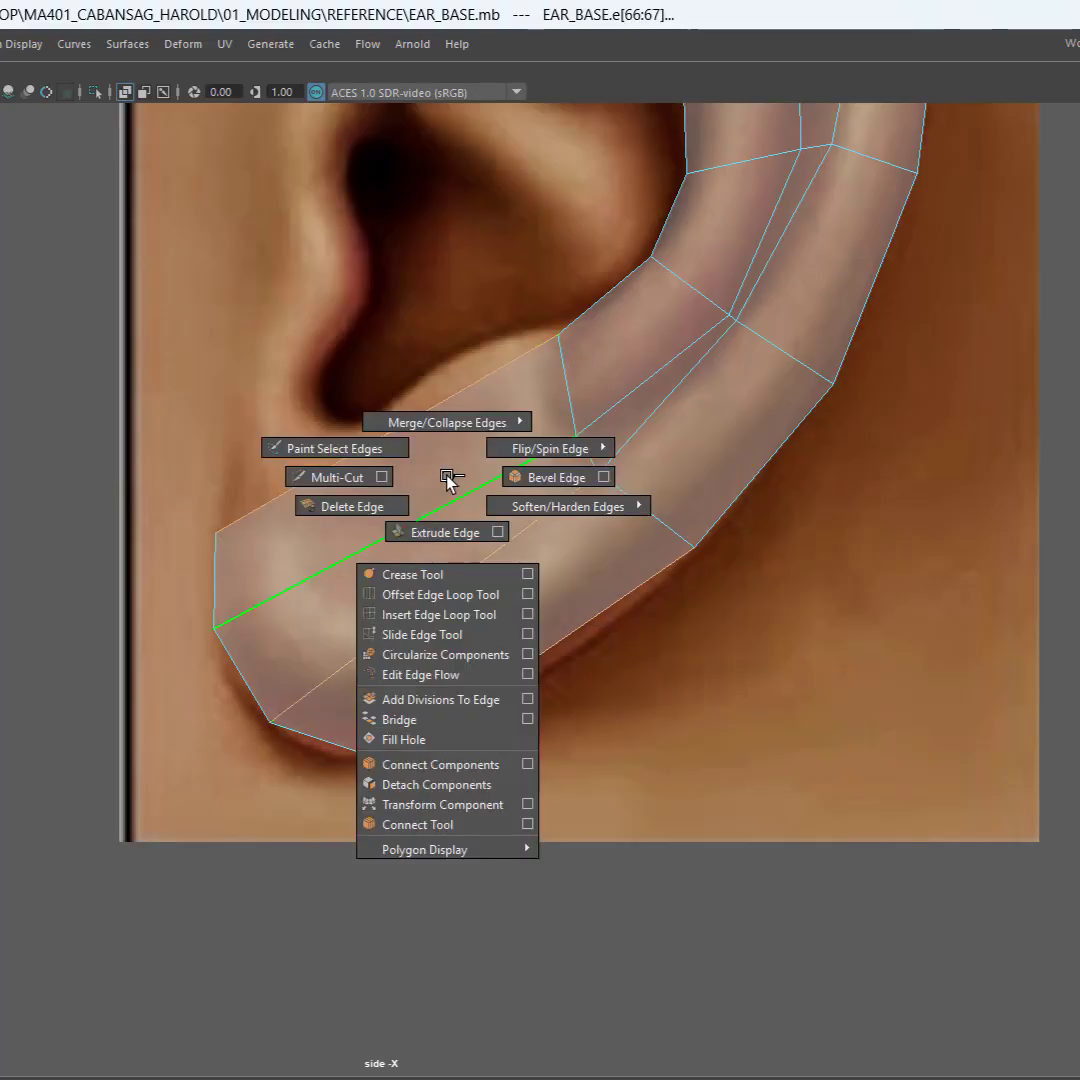
click(398, 720)
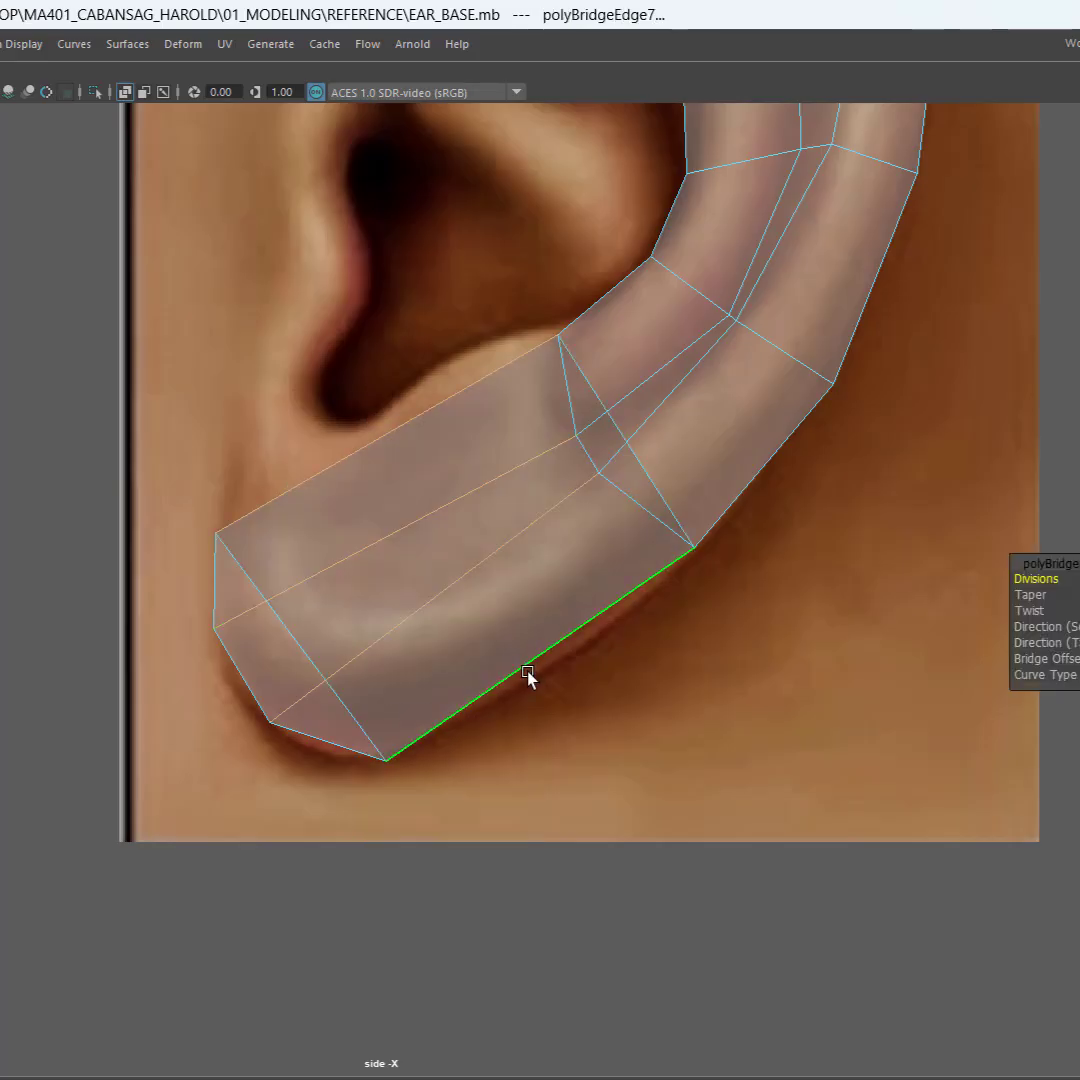
key(ctrl+z)
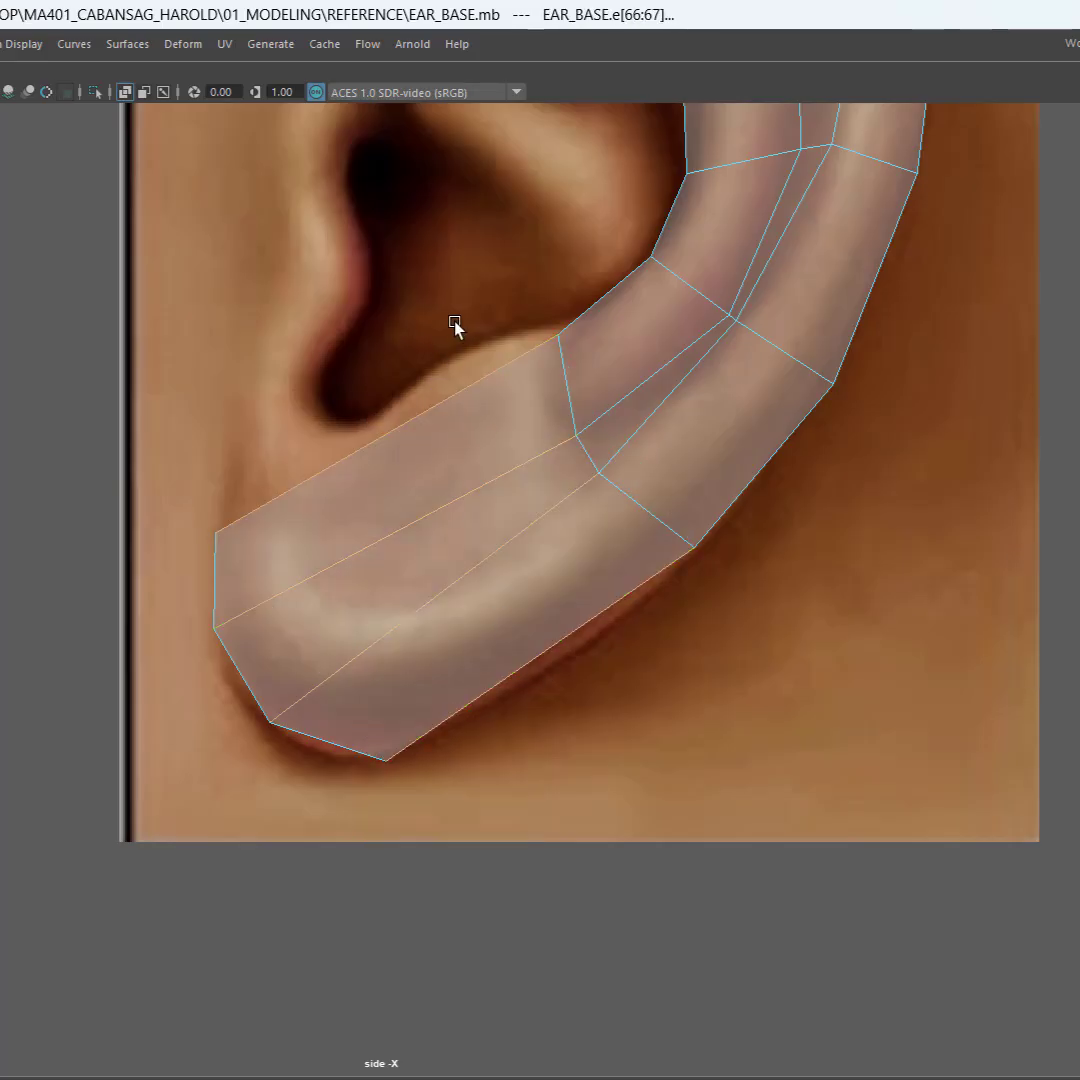
Step: Connect the earlobe section's four lengthwise edges with a single cross segment at slide 0.5
click(453, 357)
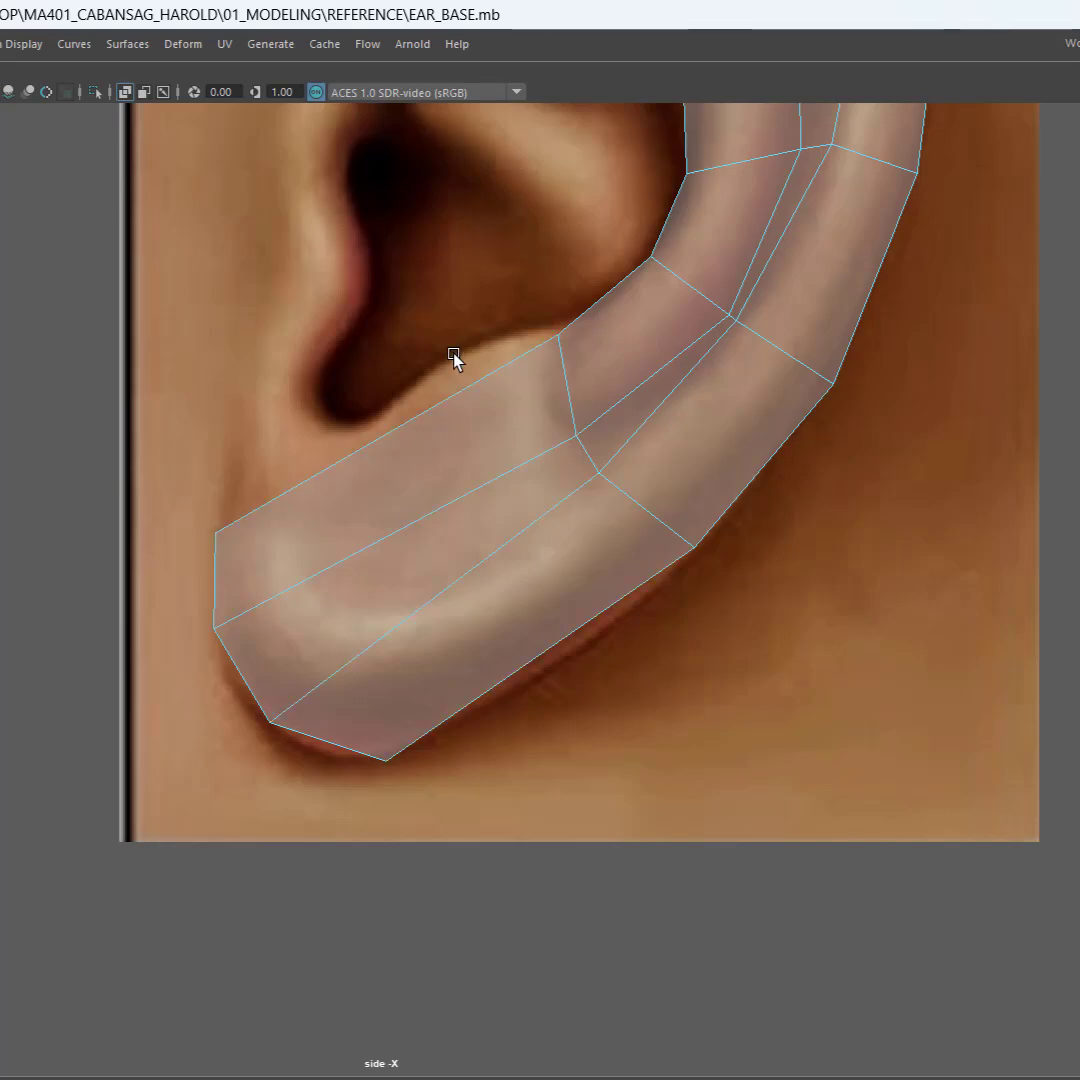
drag(453, 356, 484, 745)
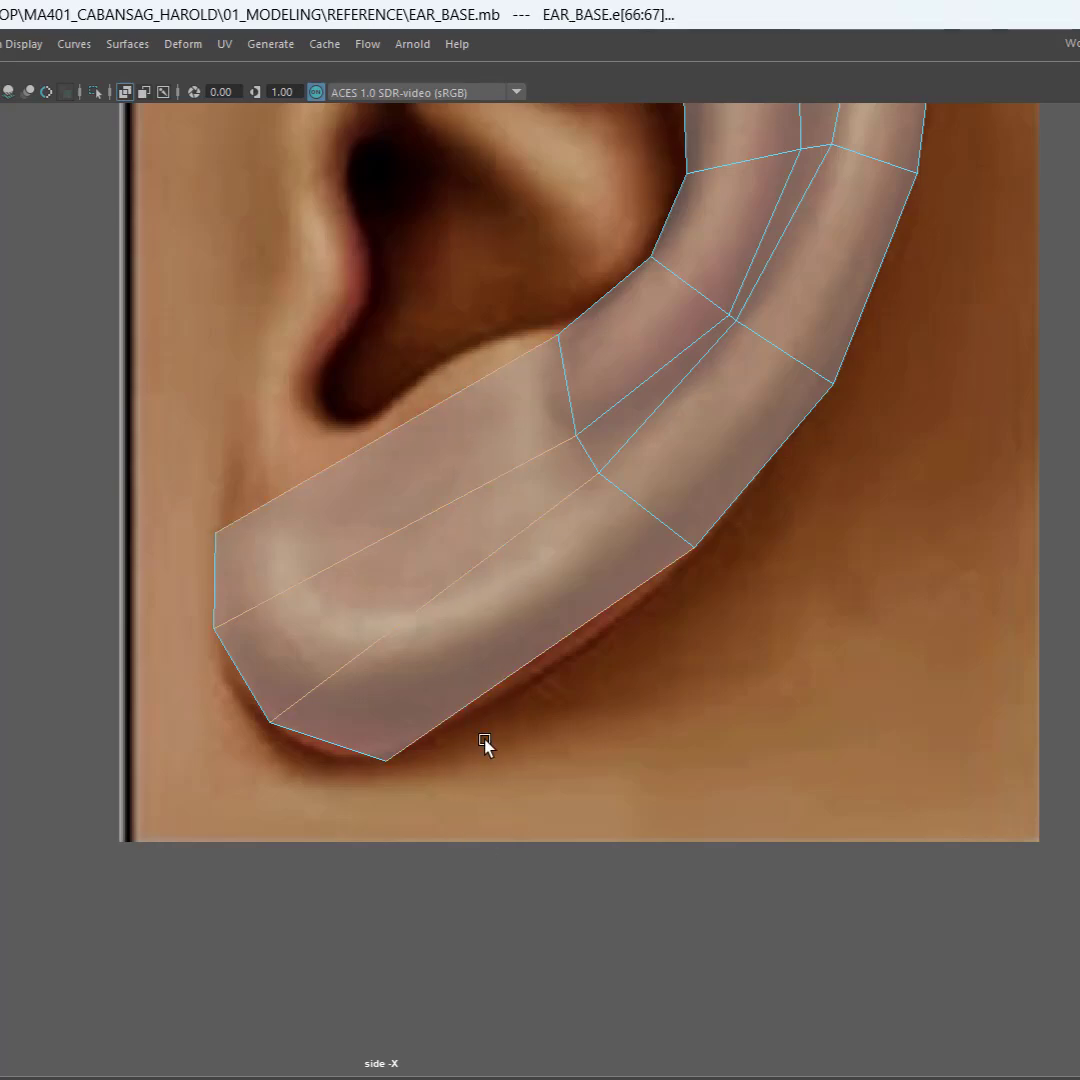
shift+right_drag(429, 535, 510, 884)
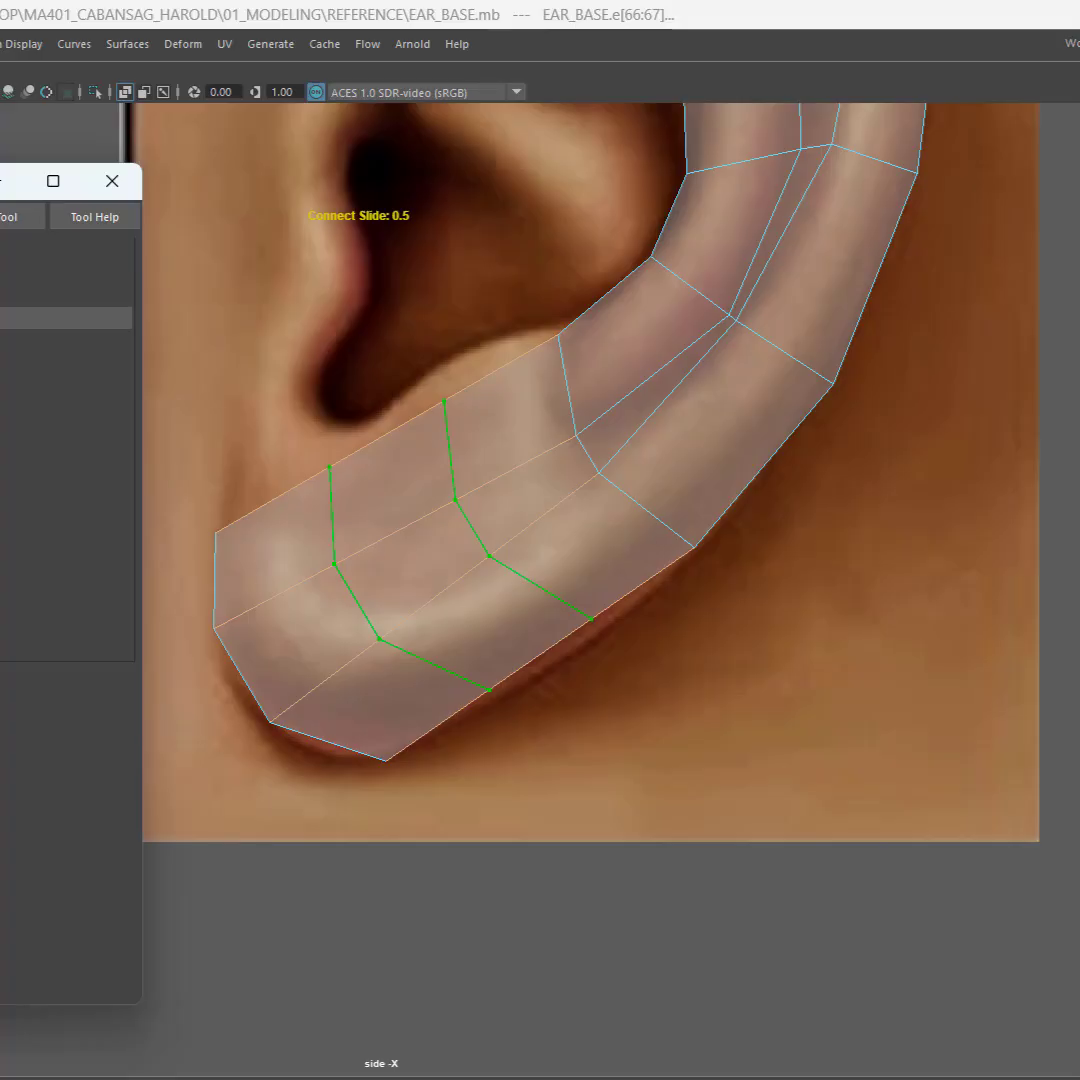
key(Return)
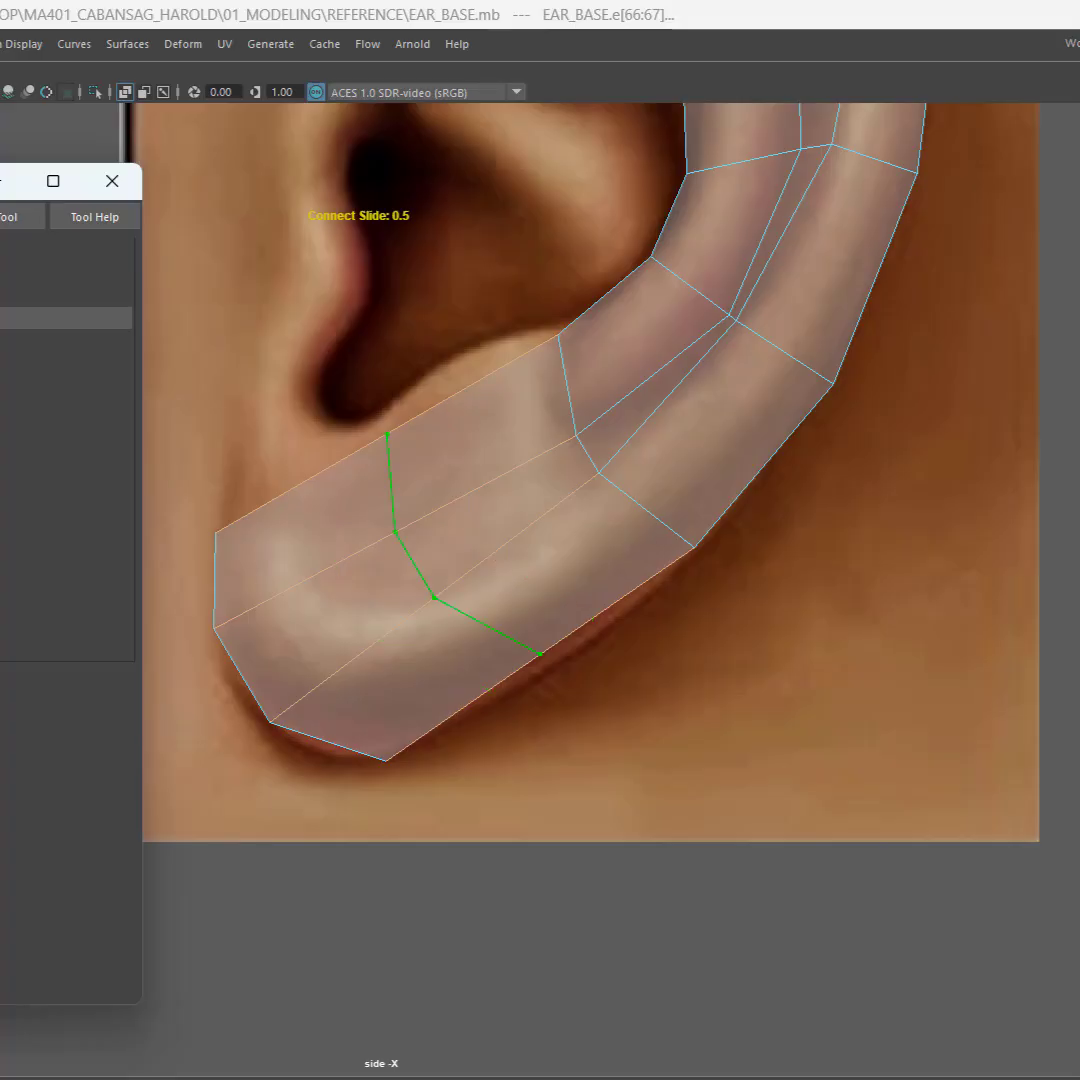
click(112, 181)
click(373, 557)
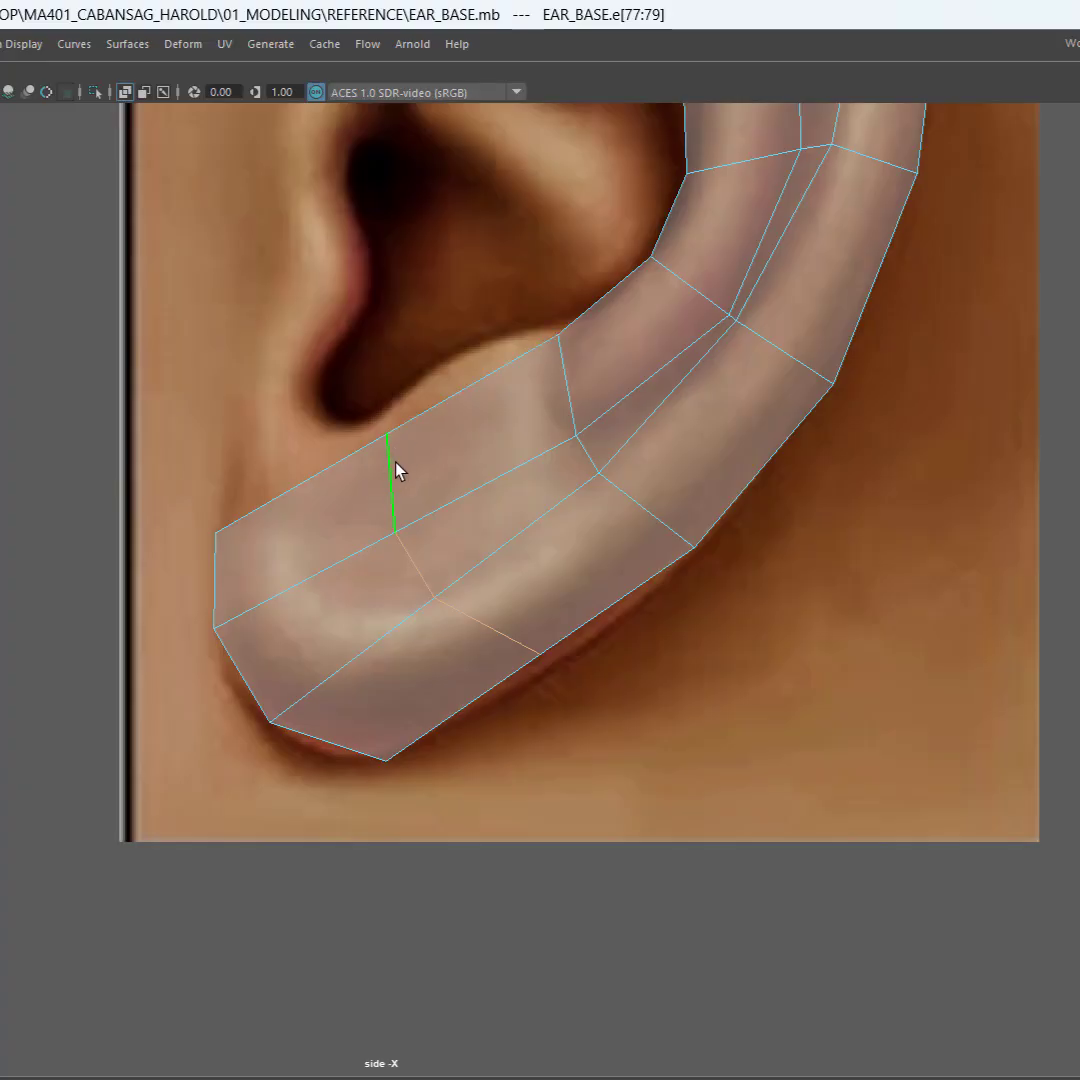
Step: Move the new cross edge's inner vertex up and forward to the rim of the ear notch, and nudge its neighbouring vertex slightly forward and up
key(w)
right_drag(381, 455, 284, 453)
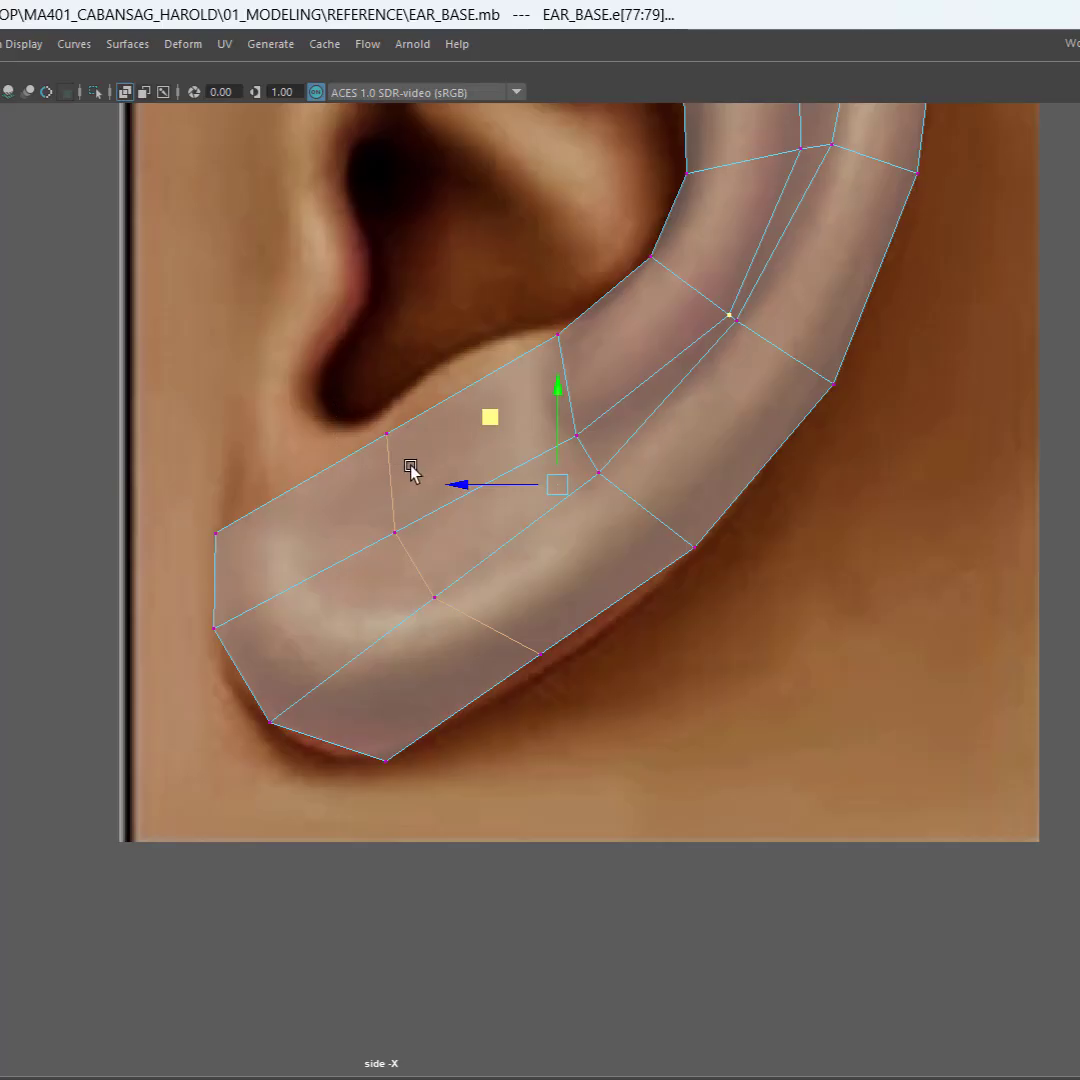
click(387, 434)
drag(320, 372, 307, 357)
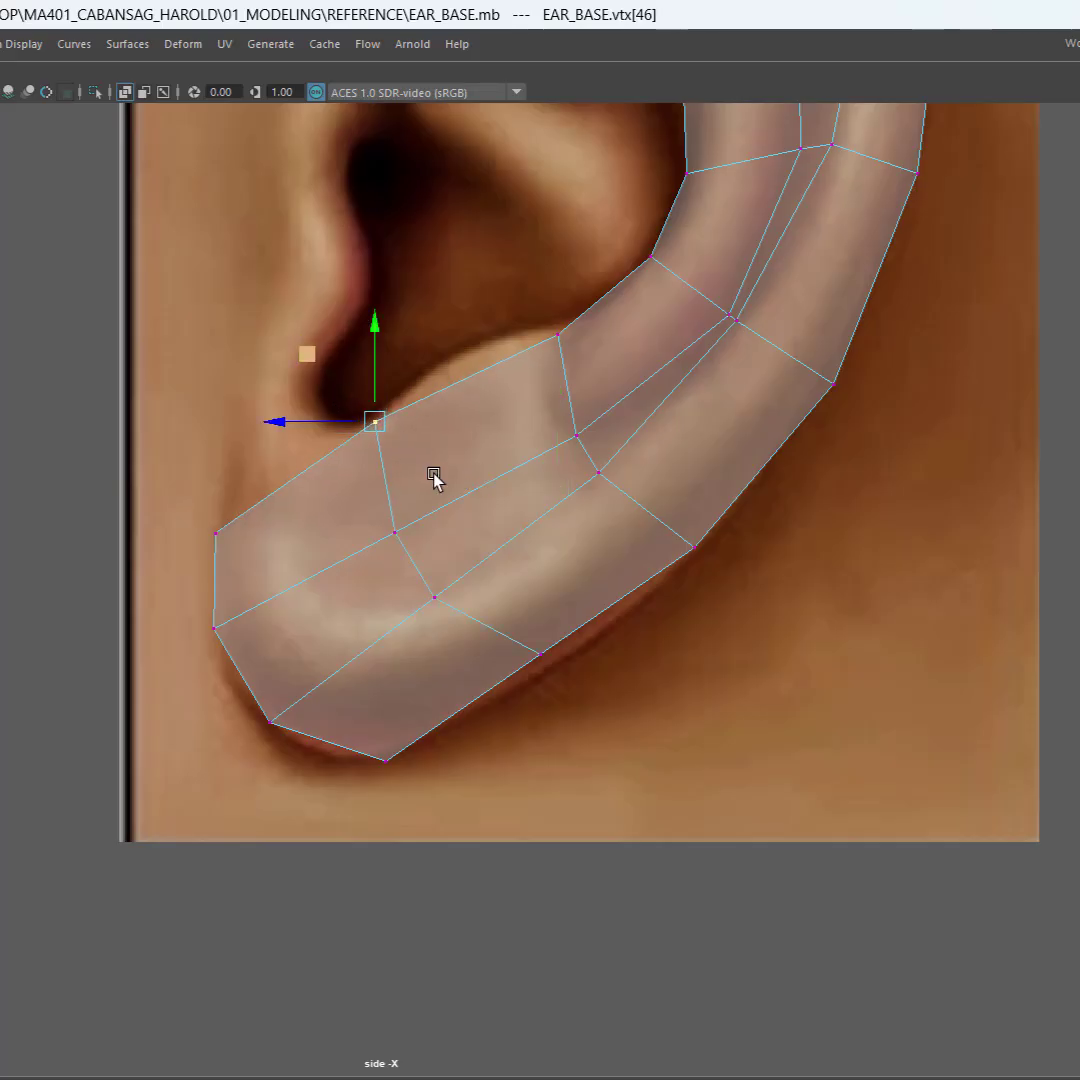
click(360, 530)
drag(320, 464, 315, 461)
Step: Shift the cross edge's third vertex slightly rearward and down, and move its outermost vertex out onto the earlobe's rear outline
click(448, 607)
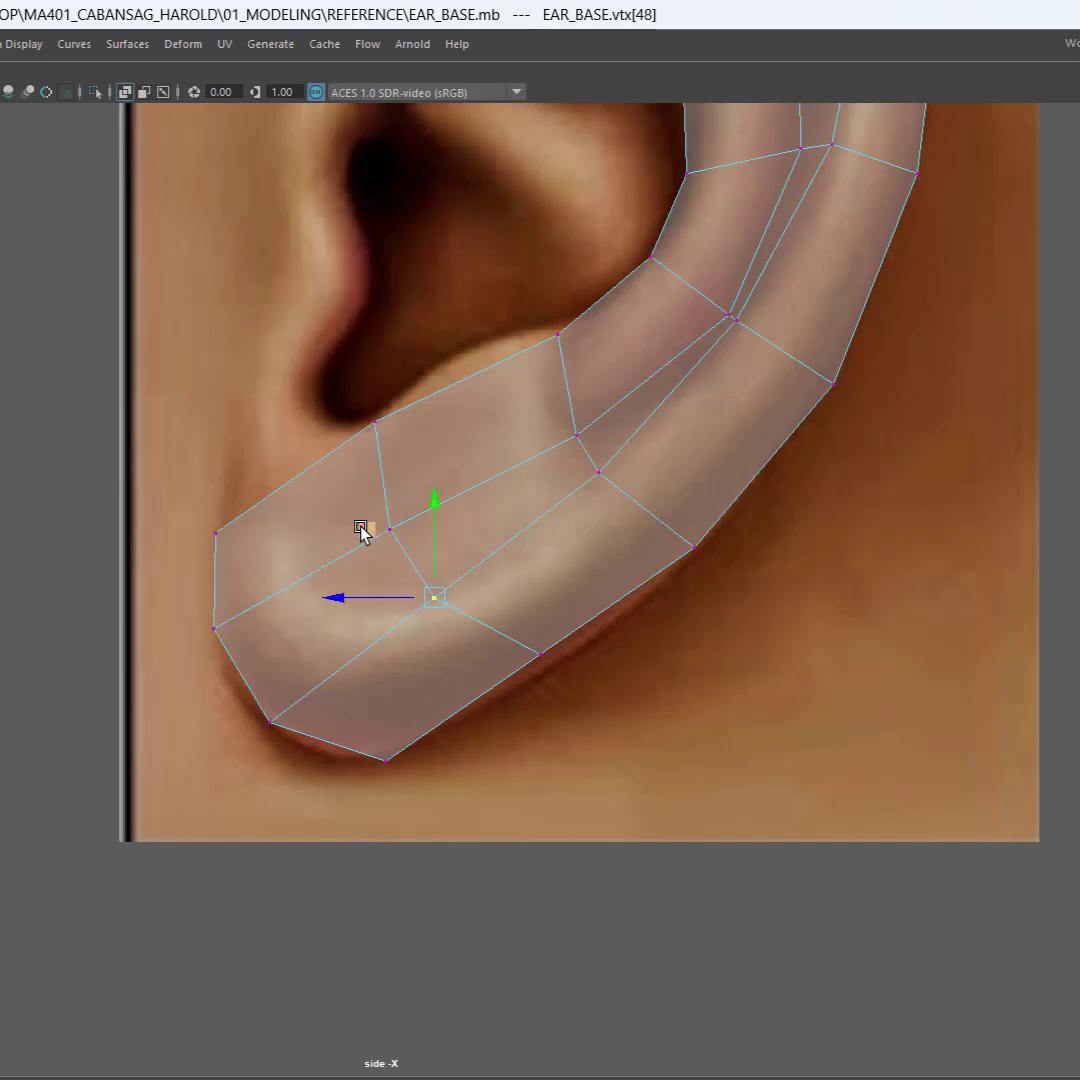
drag(362, 526, 376, 533)
click(540, 655)
drag(474, 590, 495, 608)
scroll(522, 575, down, 6)
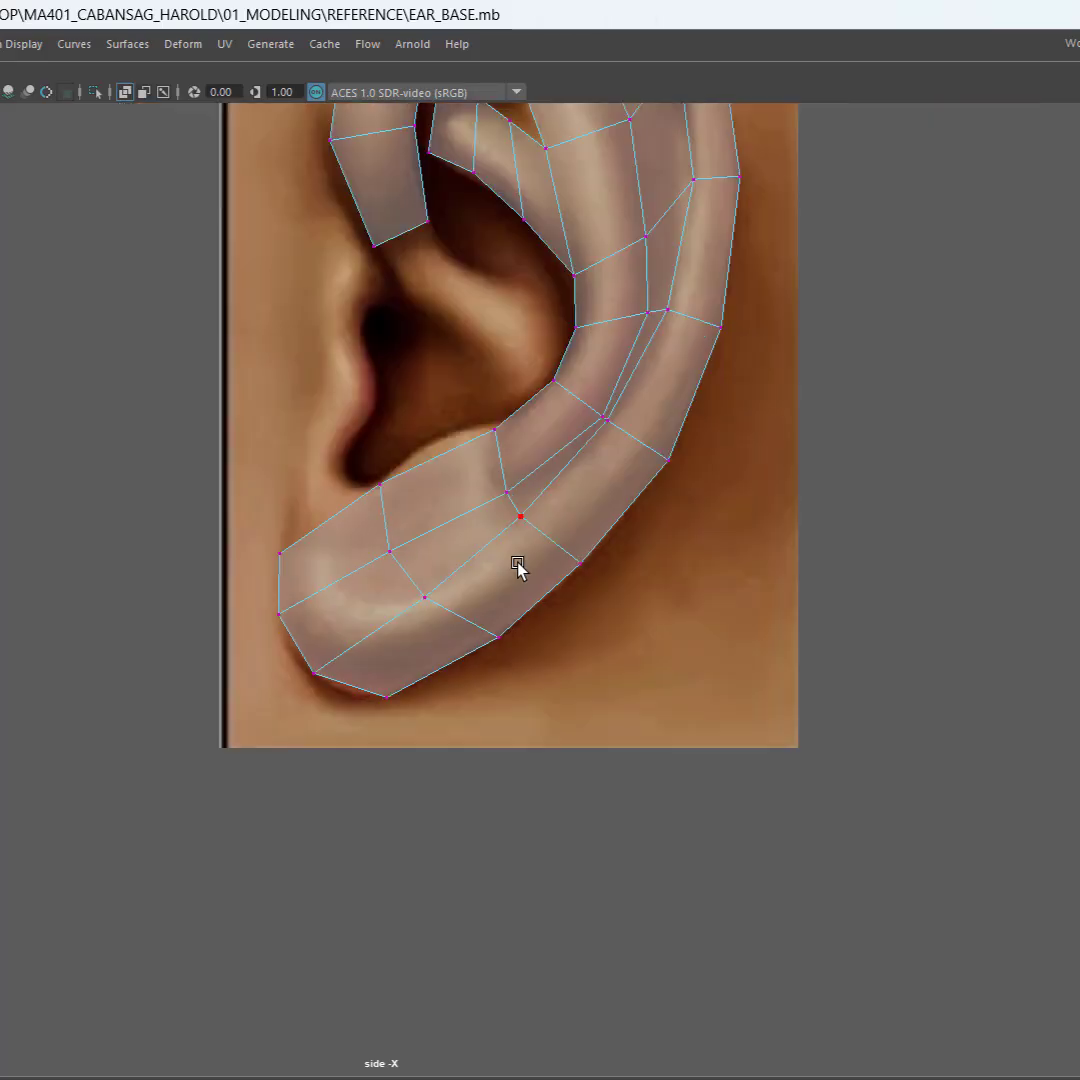
scroll(528, 555, up, 1)
alt+middle_drag(530, 548, 545, 852)
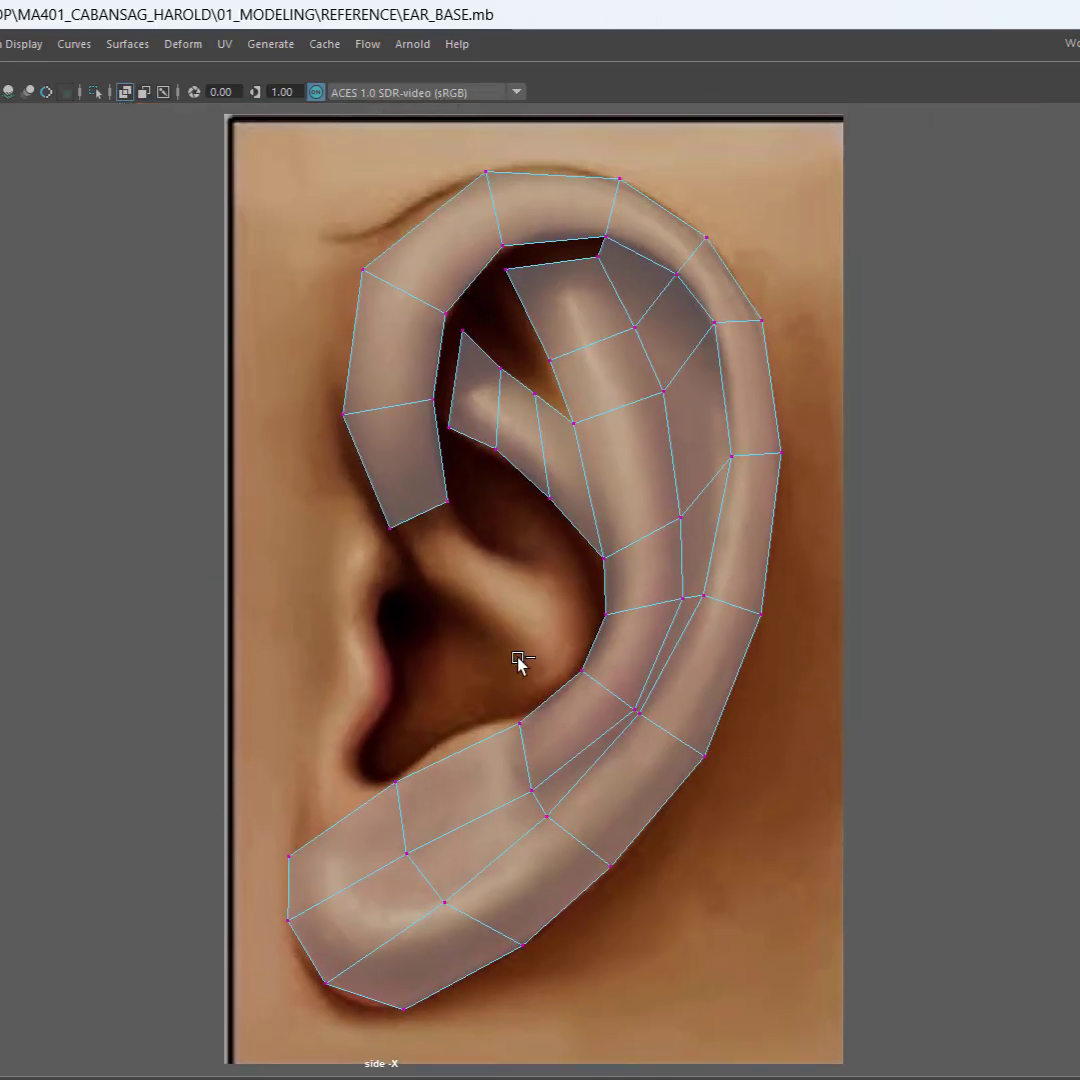
scroll(480, 564, up, 3)
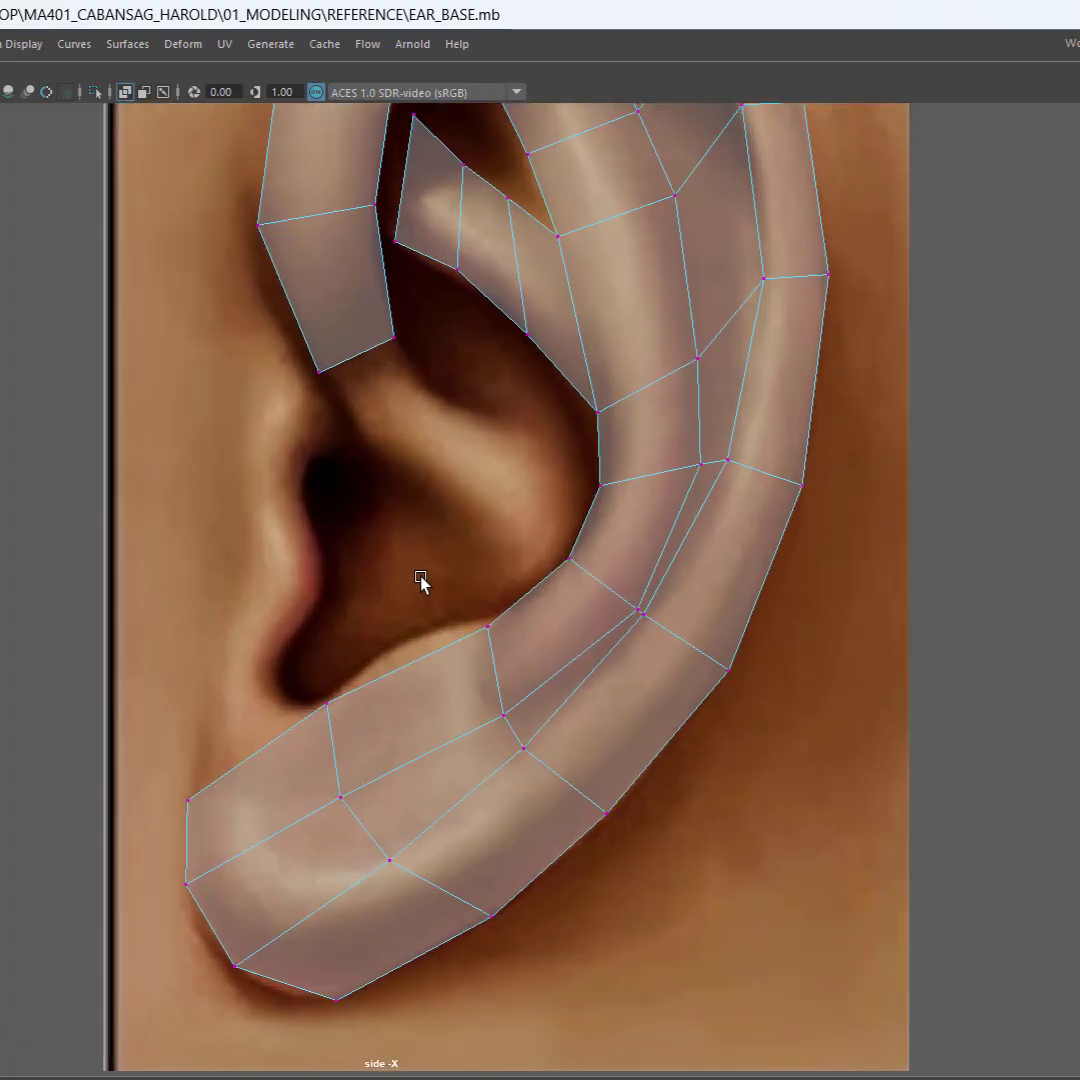
alt+middle_drag(421, 576, 283, 603)
scroll(388, 504, down, 3)
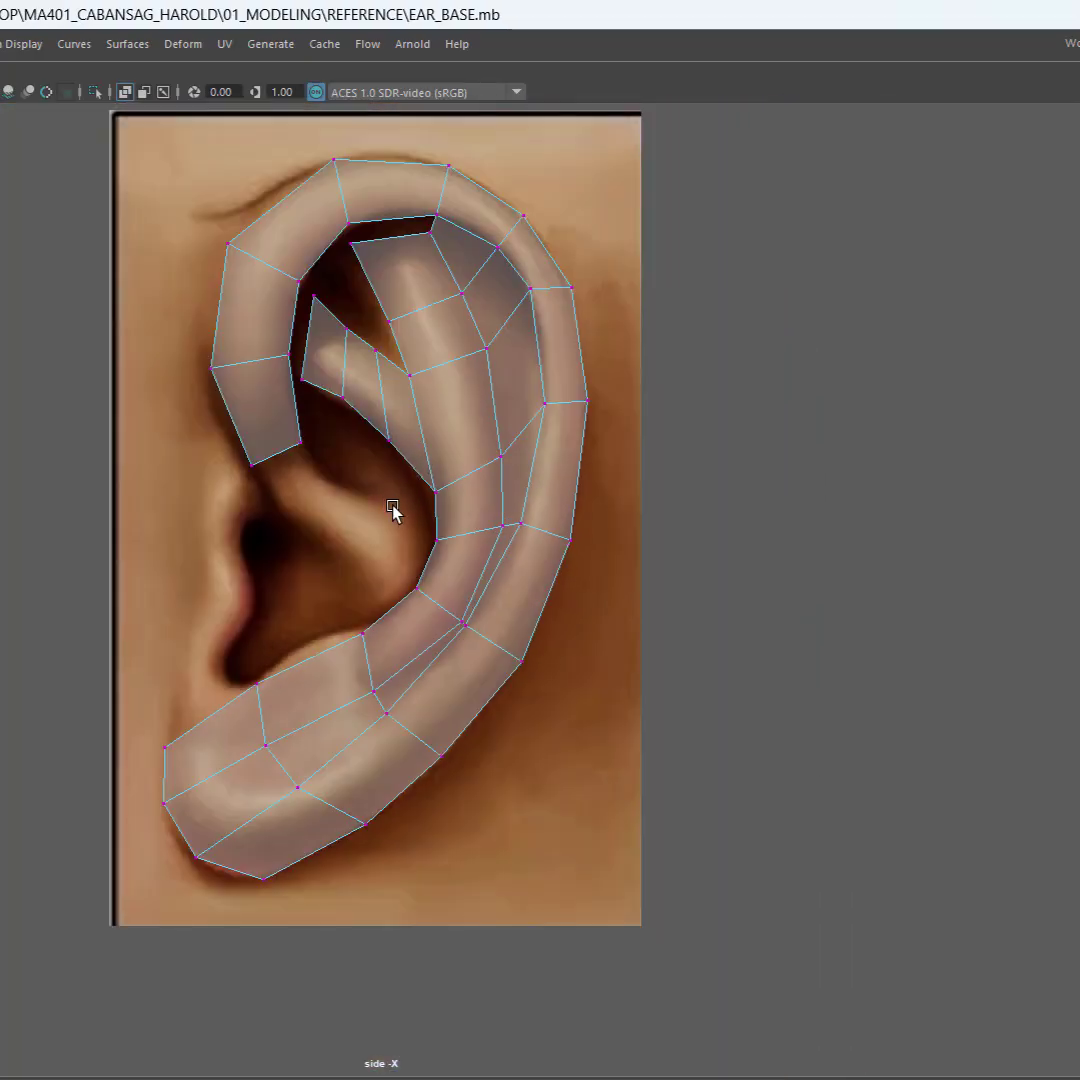
alt+middle_drag(391, 506, 562, 550)
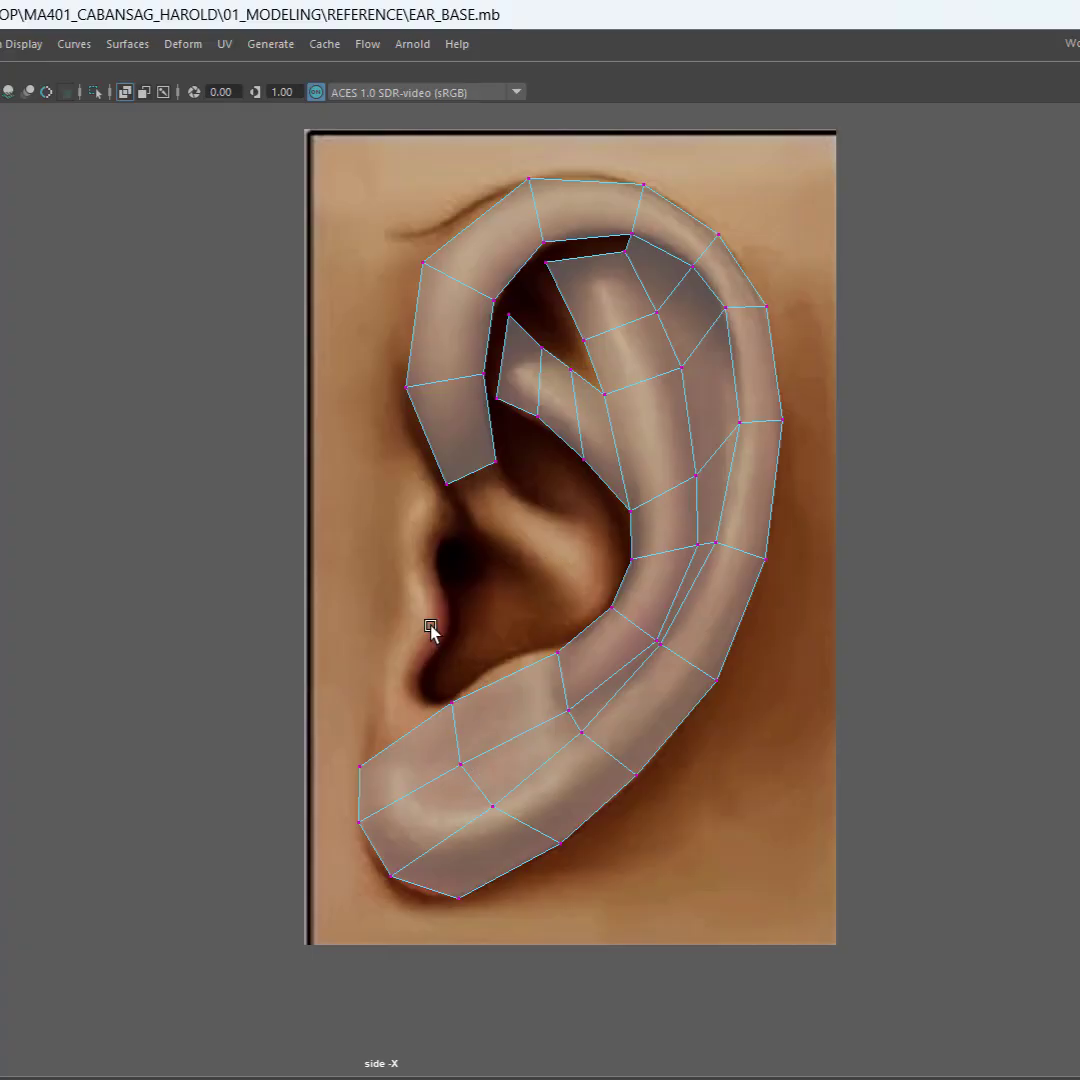
Step: Restore the full interface, return the ear mesh to object mode and unhide all hidden objects
key(ctrl+space)
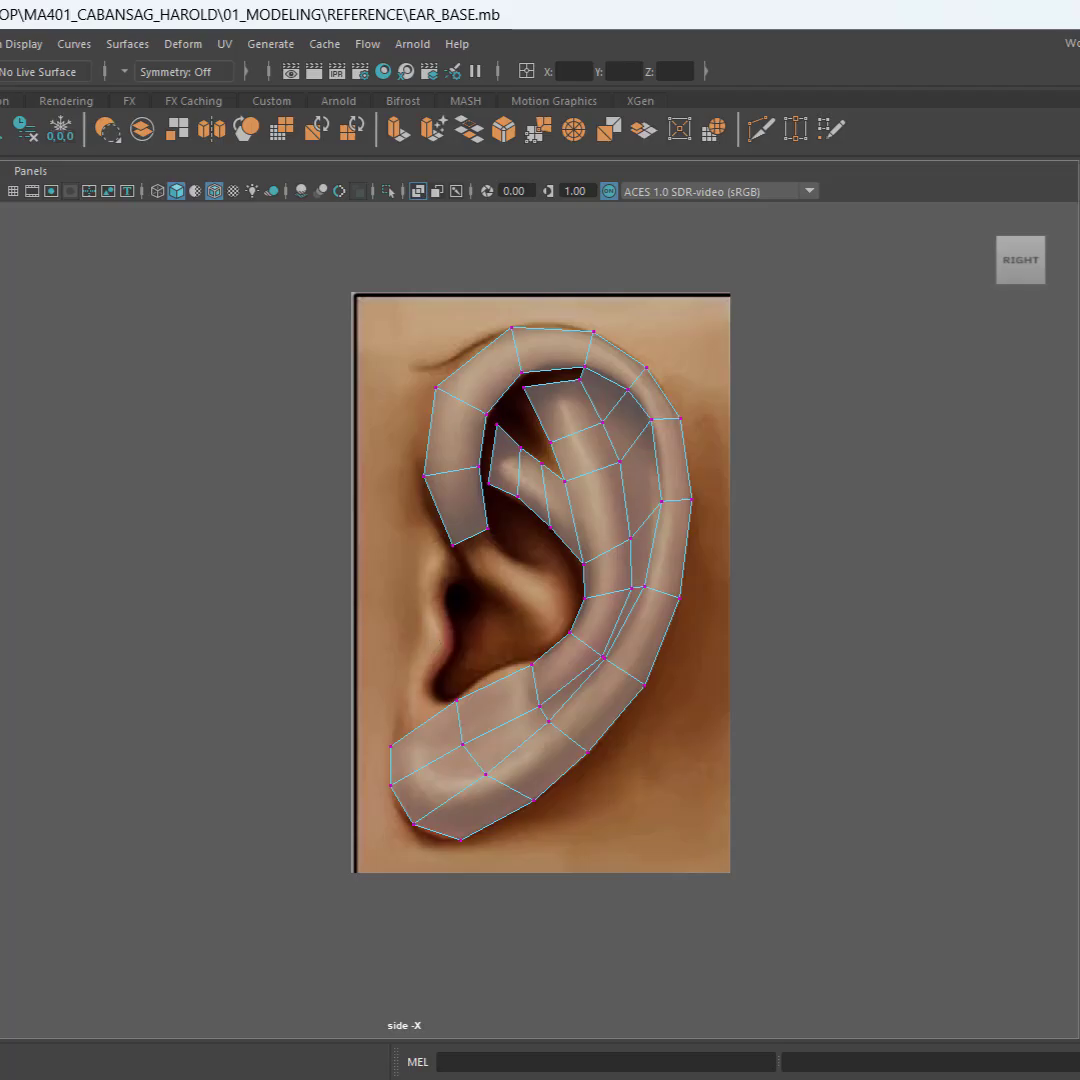
key(F8)
key(shift+h)
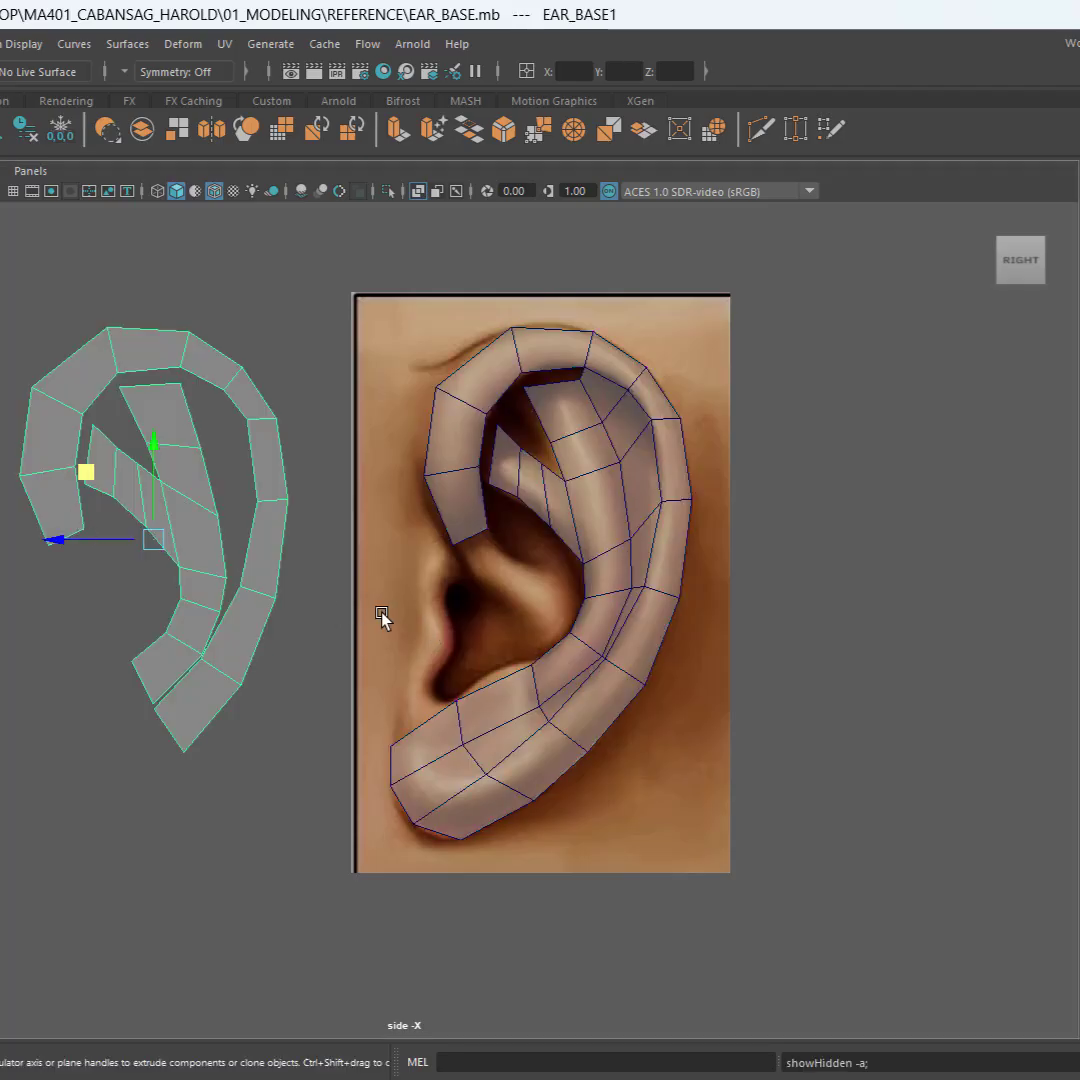
alt+middle_drag(521, 583, 653, 516)
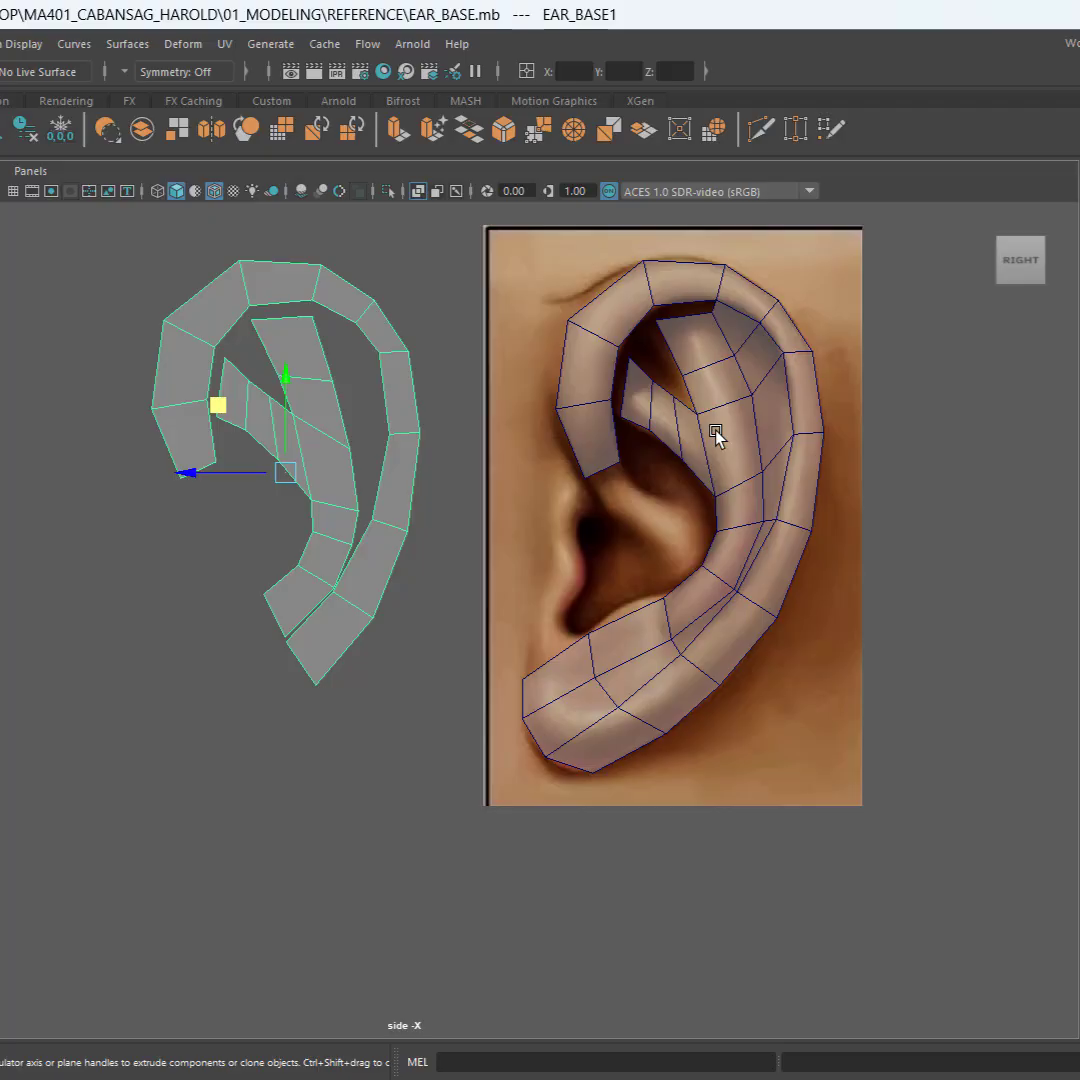
Step: Show the perspective view beside the side view, hide the duplicate EAR_BASE1 mesh and frame the ear mesh closely in both views
key(space)
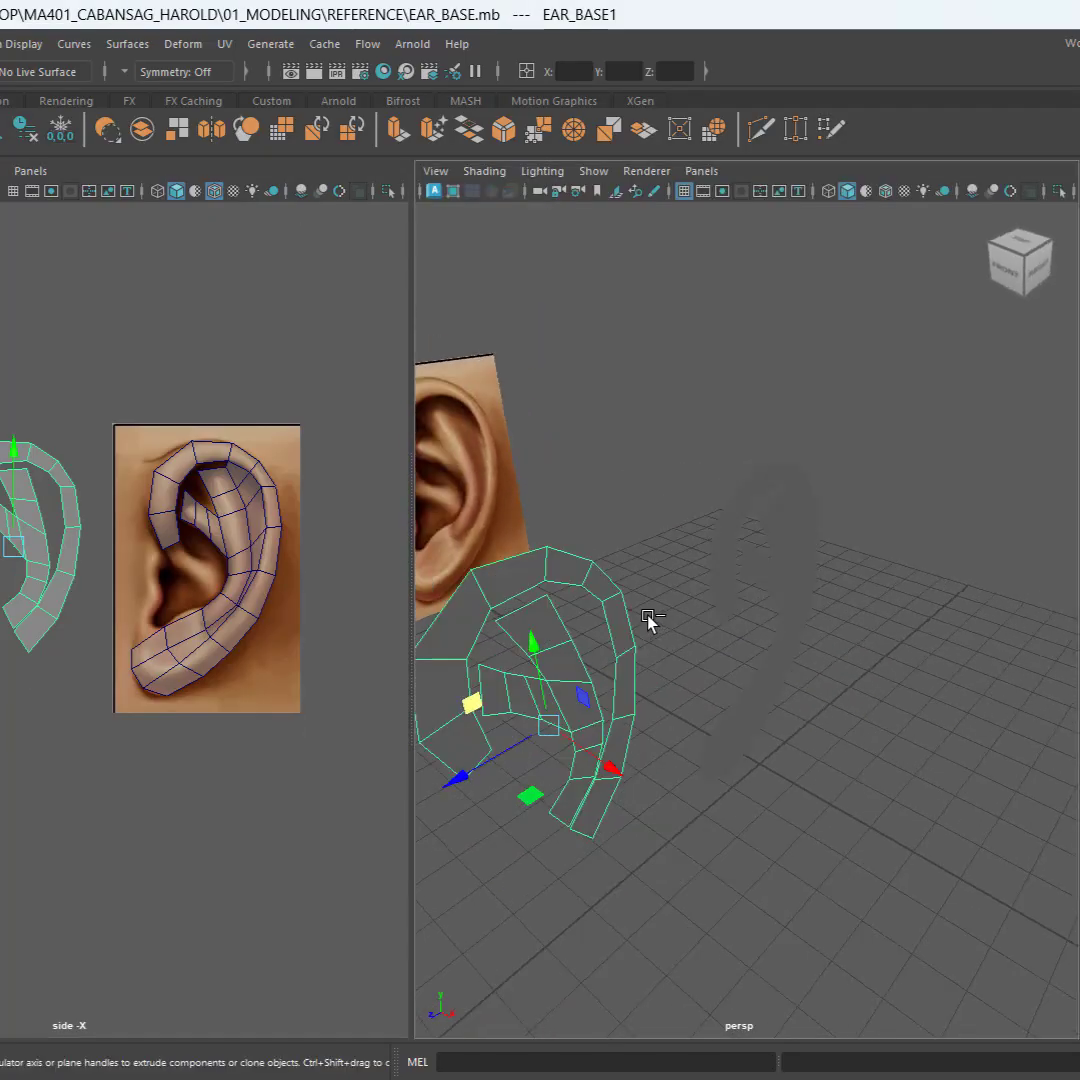
key(ctrl+h)
right_drag(747, 540, 737, 554)
scroll(344, 611, up, 3)
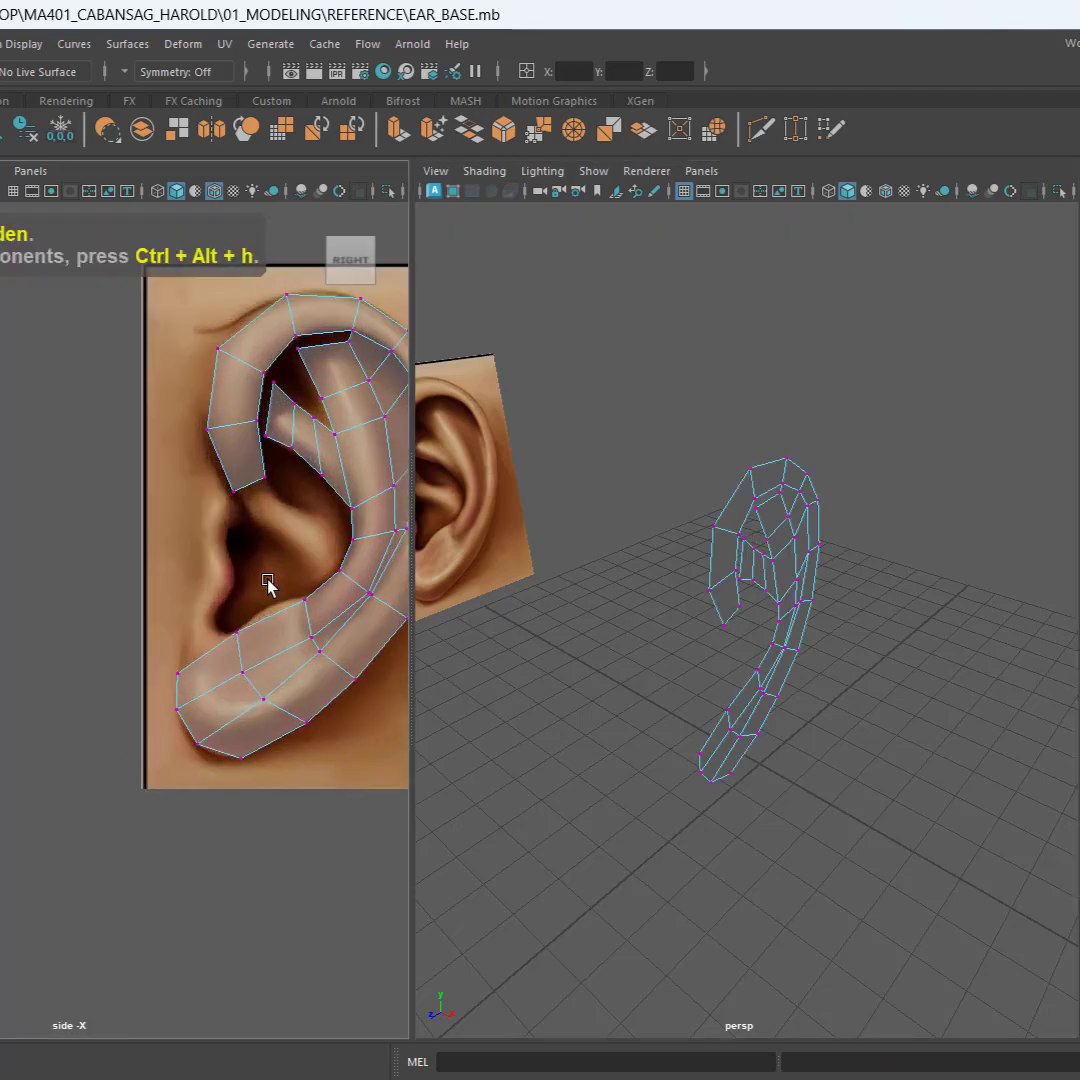
alt+middle_drag(237, 613, 44, 639)
scroll(648, 600, up, 5)
alt+middle_drag(656, 605, 600, 620)
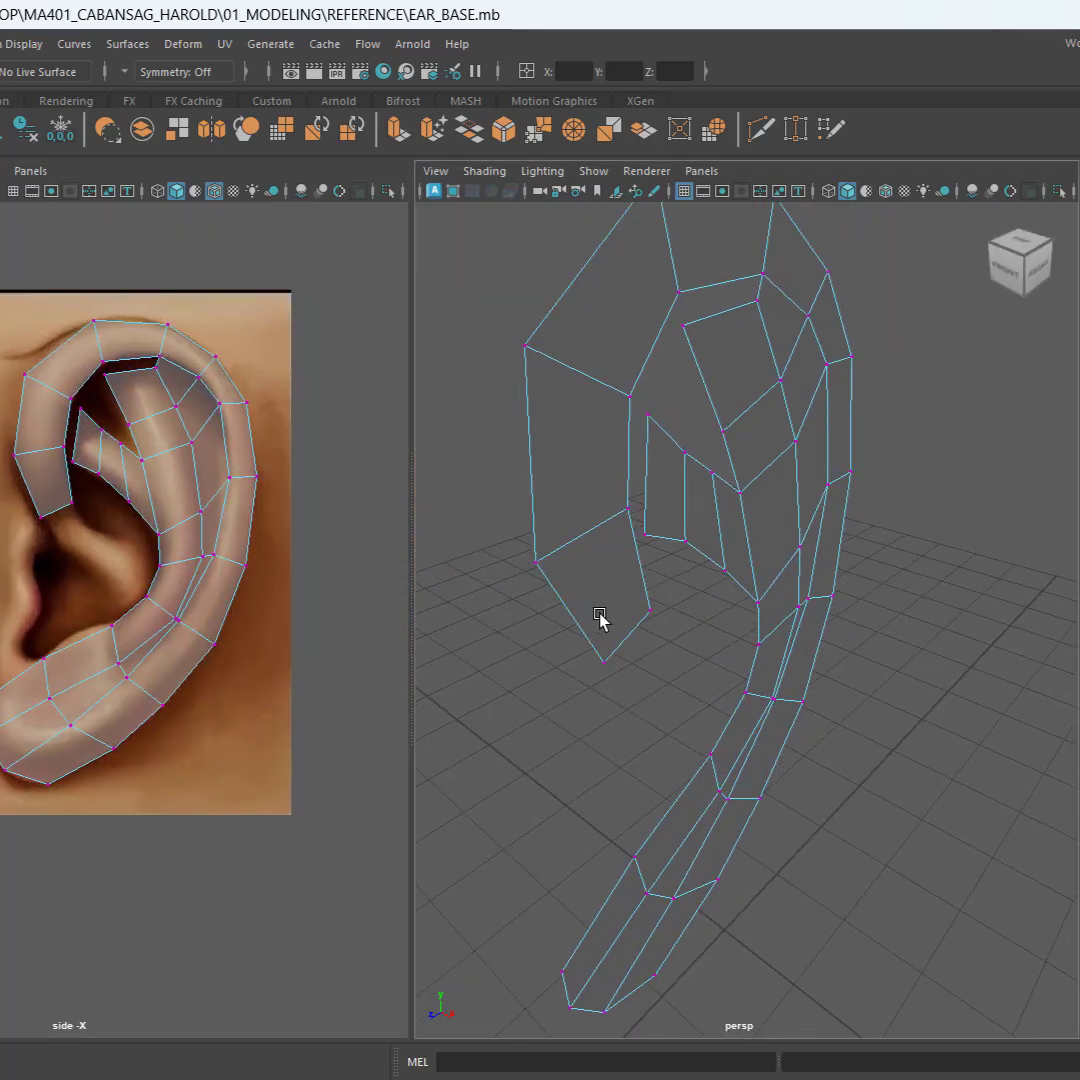
Step: Select the outer rim faces of the ear, from the front end over the top and down to the upper rear
right_drag(760, 345, 762, 374)
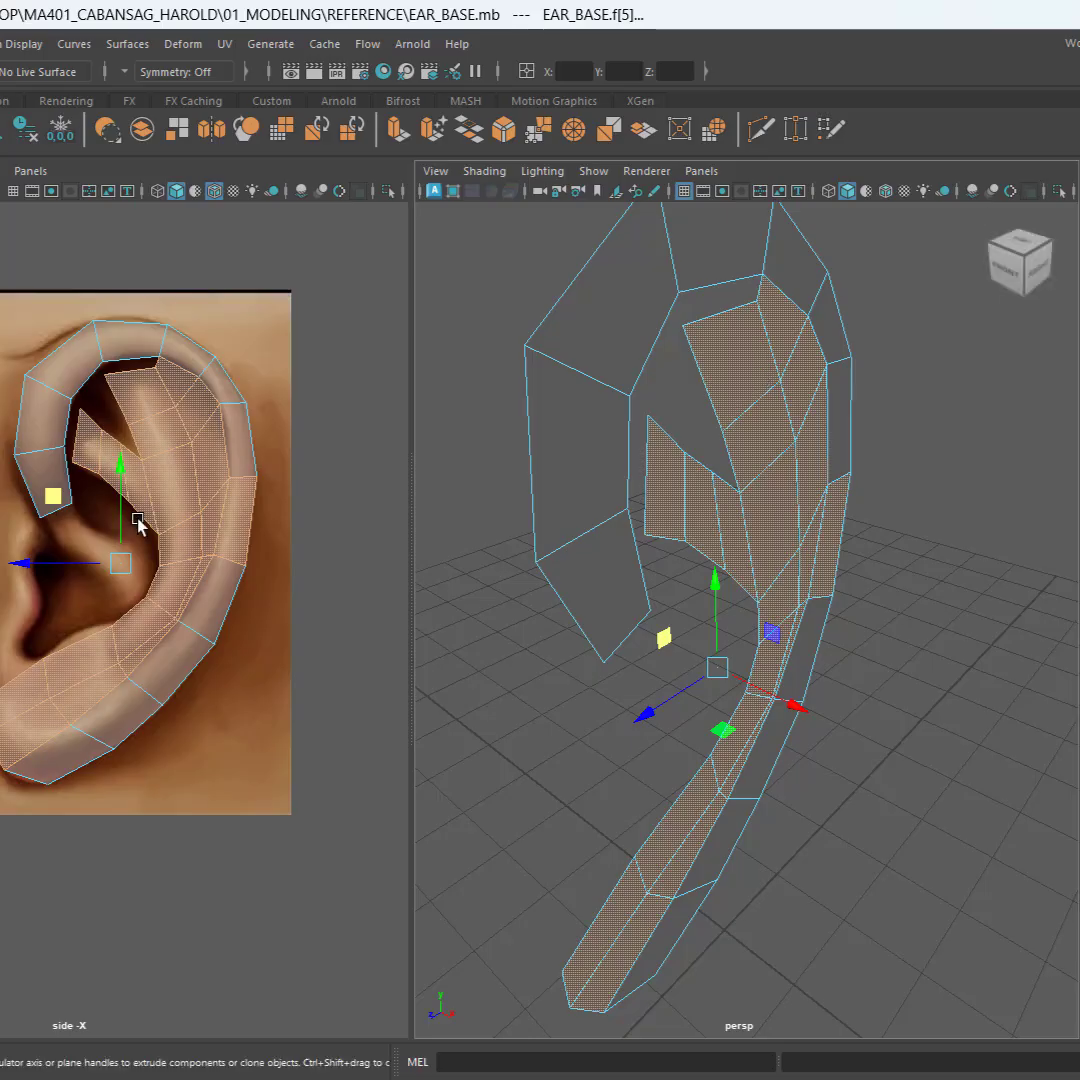
key(q)
click(31, 474)
shift+click(36, 409)
shift+click(84, 357)
shift+click(156, 343)
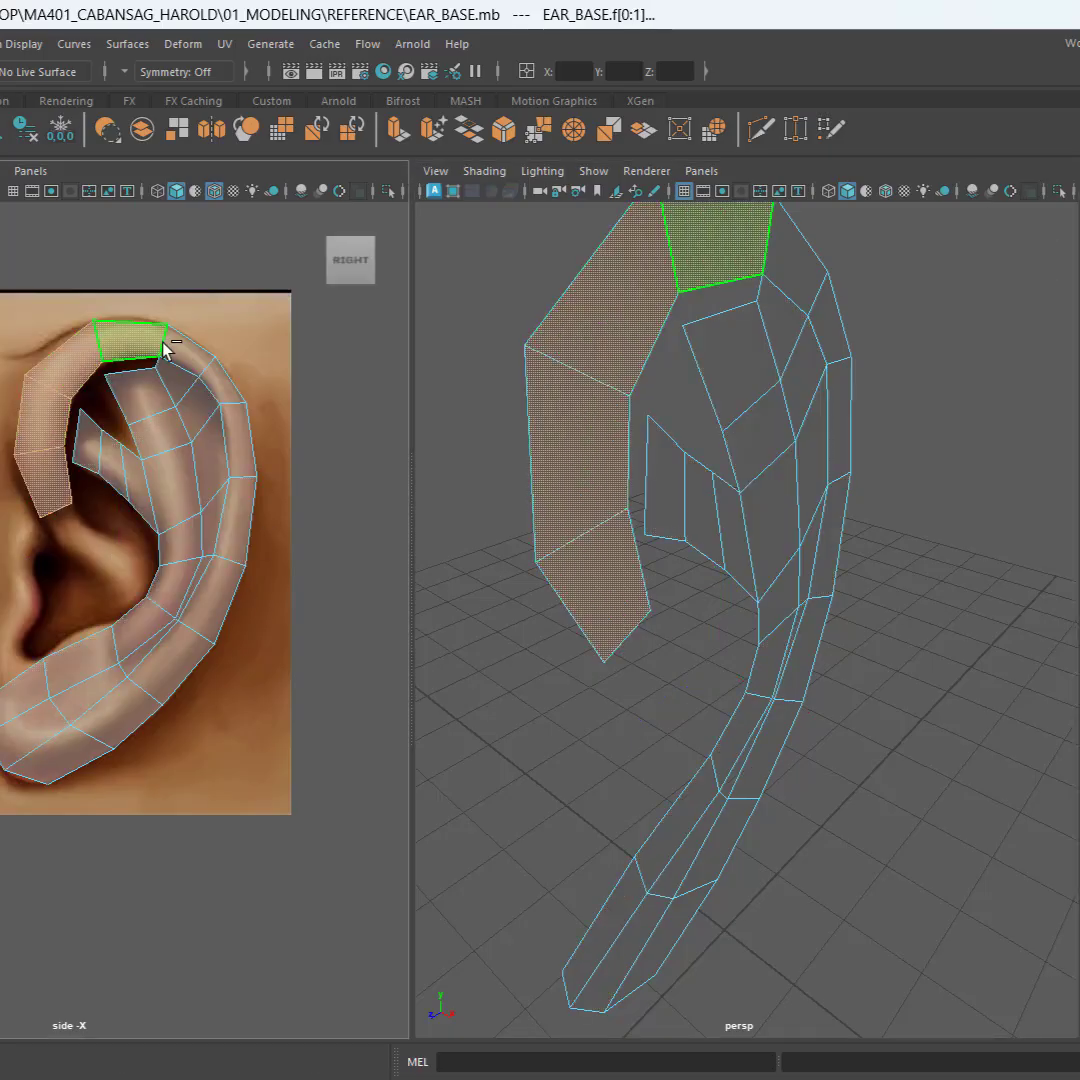
shift+click(164, 348)
shift+click(198, 357)
shift+click(222, 381)
shift+click(241, 438)
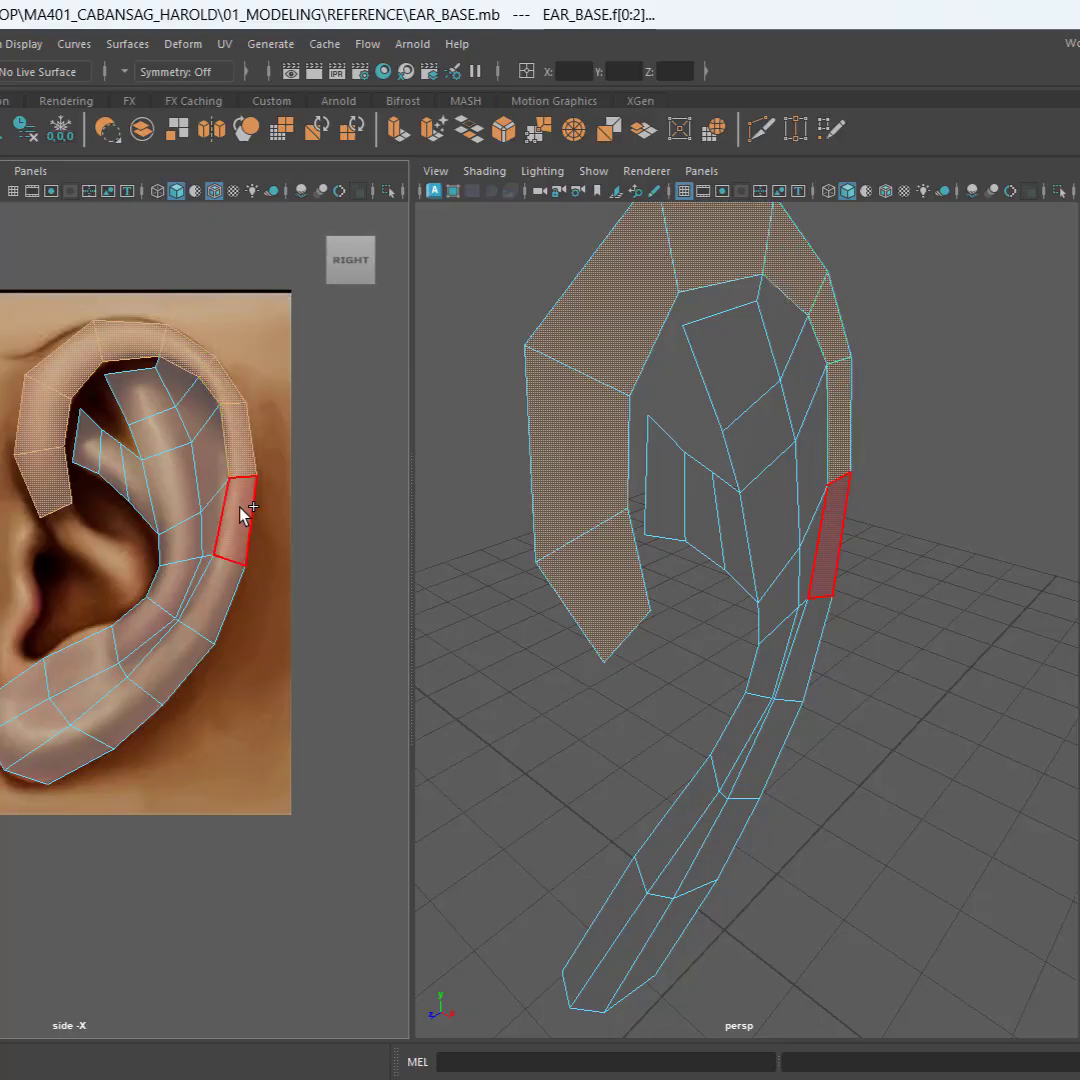
Step: Add the lower rear rim faces and all the earlobe faces to the face selection
shift+click(243, 512)
shift+click(222, 590)
shift+click(182, 670)
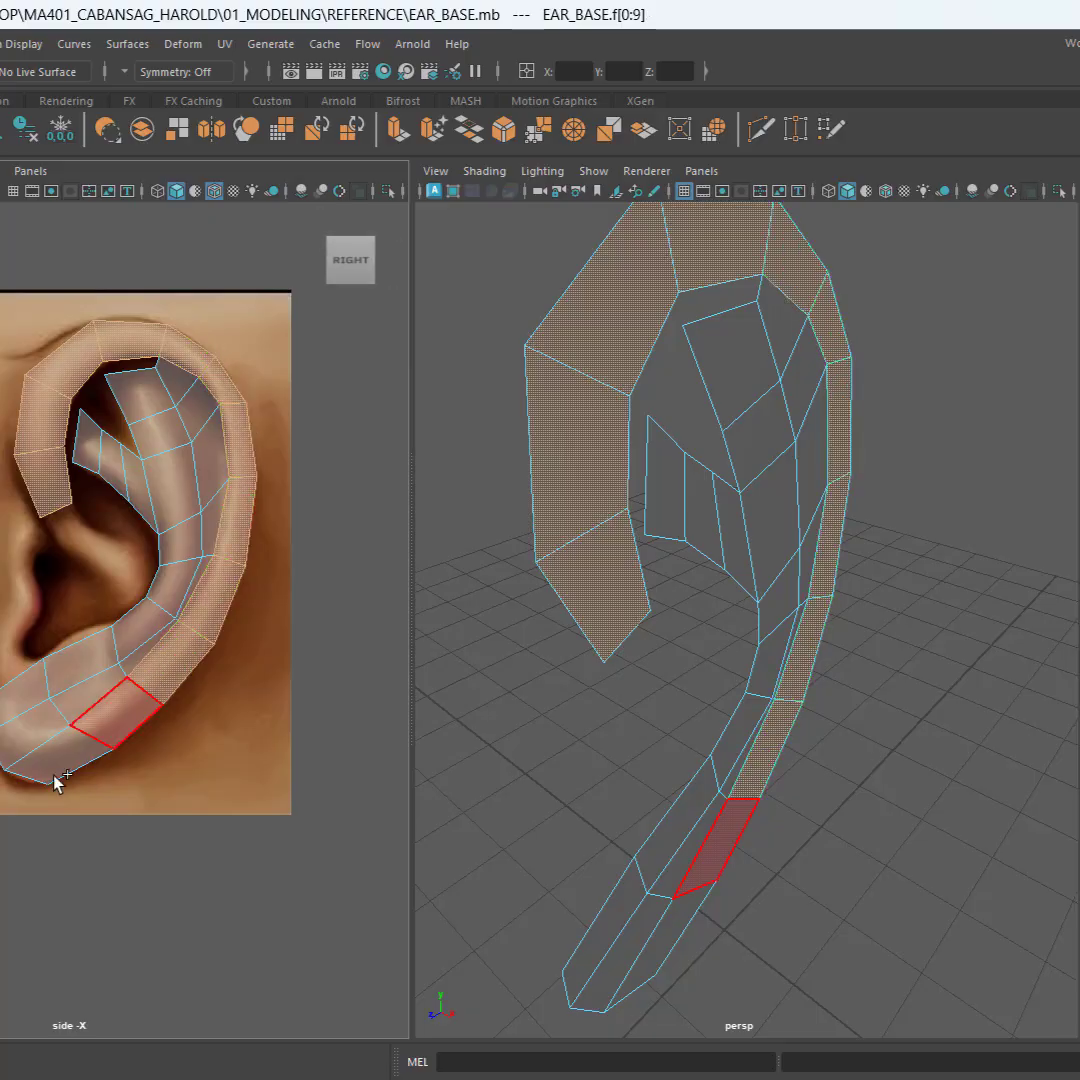
shift+drag(110, 817, 90, 818)
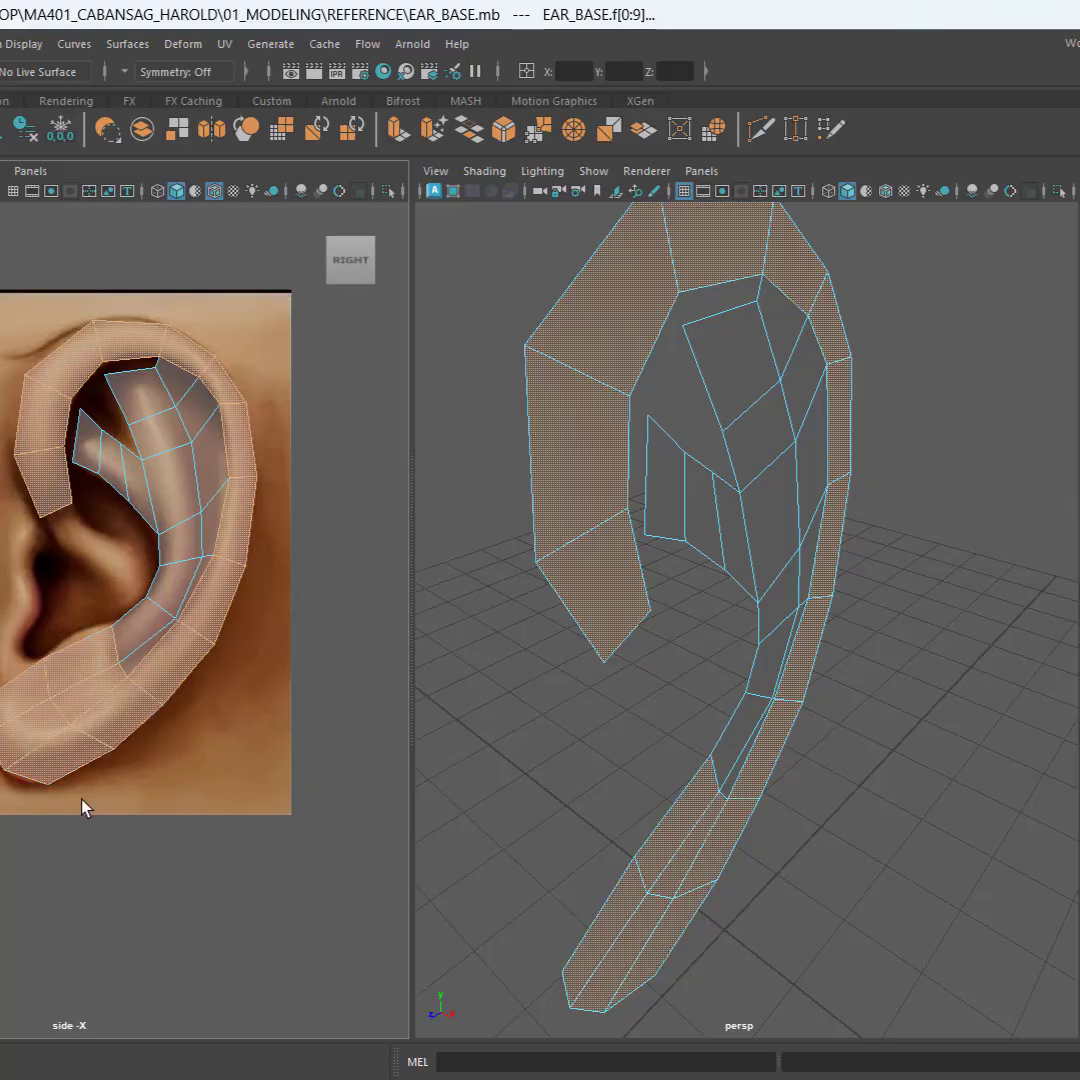
Step: Add the inner ridge's faces and both of its upper branches to the selection, leaving the groove faces beside the rim unselected
shift+click(139, 628)
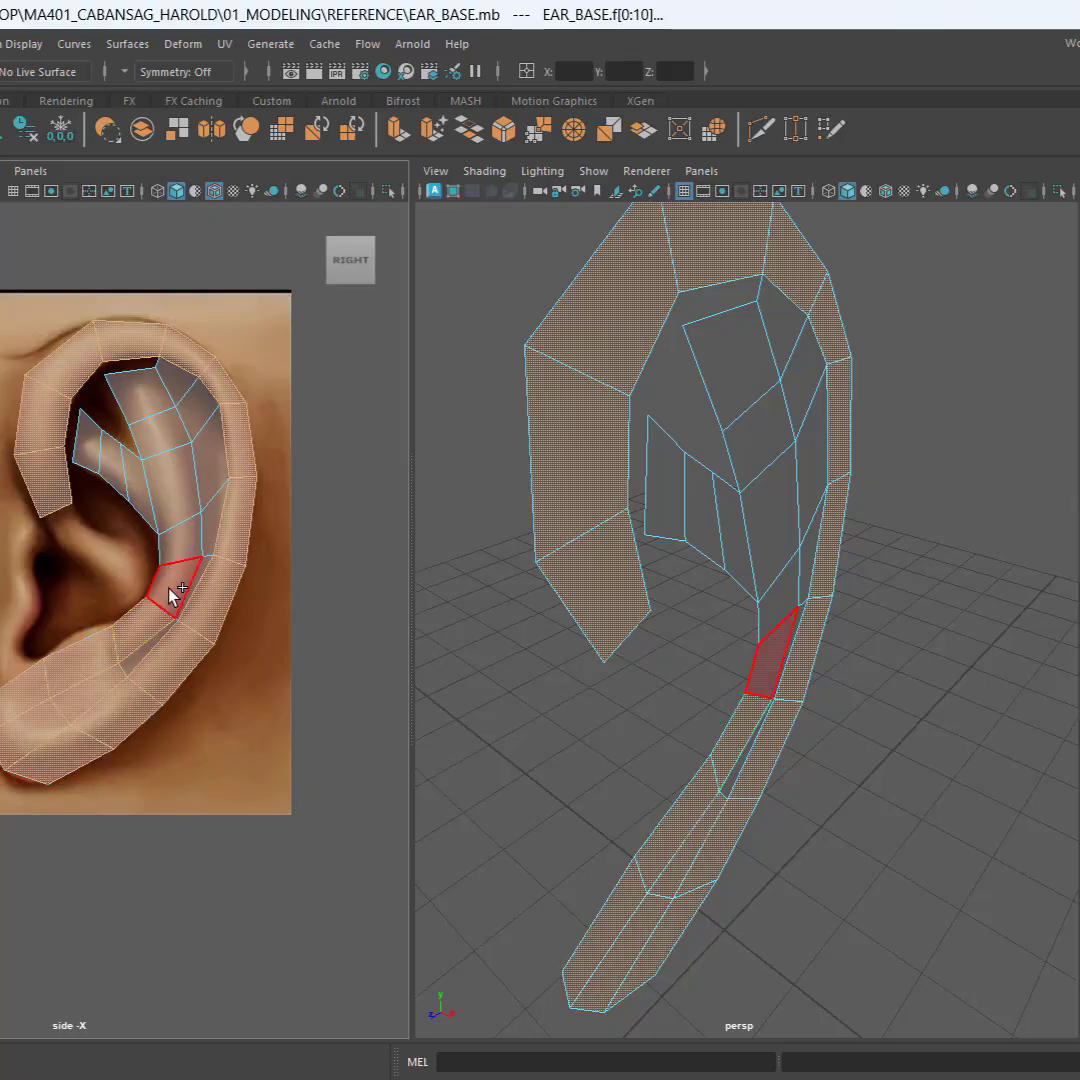
shift+click(167, 441)
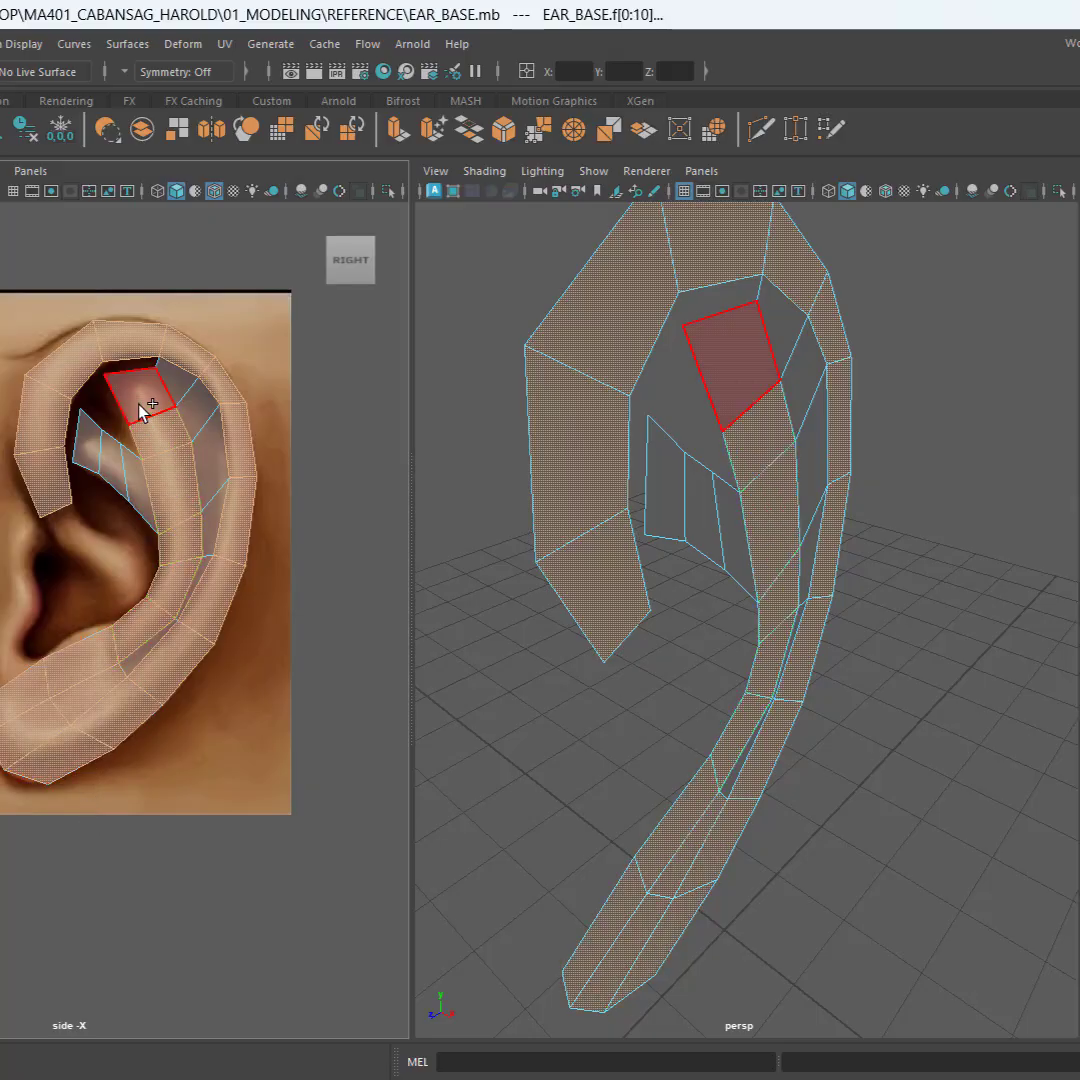
shift+click(138, 403)
shift+click(91, 444)
shift+click(113, 456)
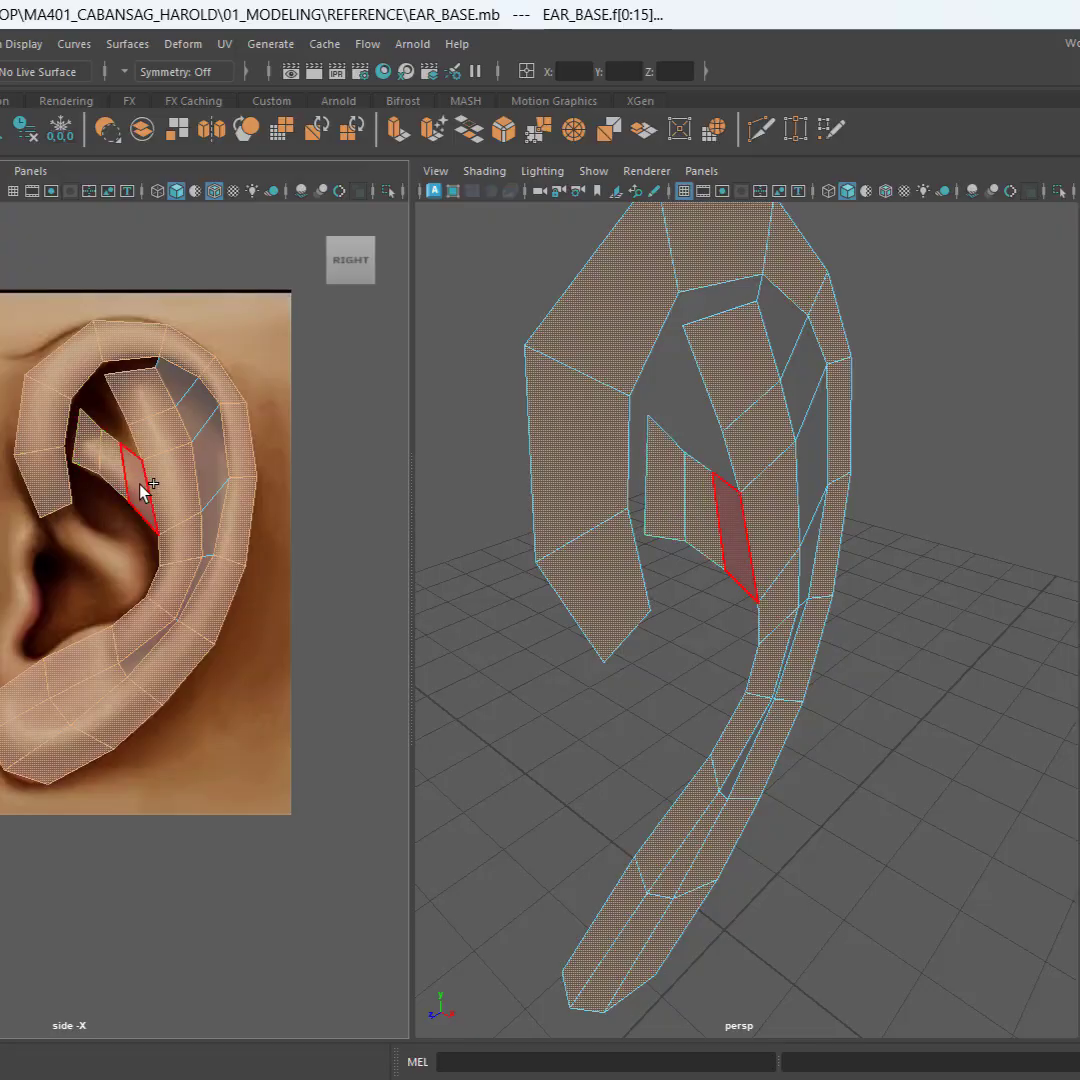
shift+click(139, 482)
Step: Extrude the selected rim, earlobe and inner ridge faces outward along the X axis, away from the ear reference
scroll(680, 726, down, 4)
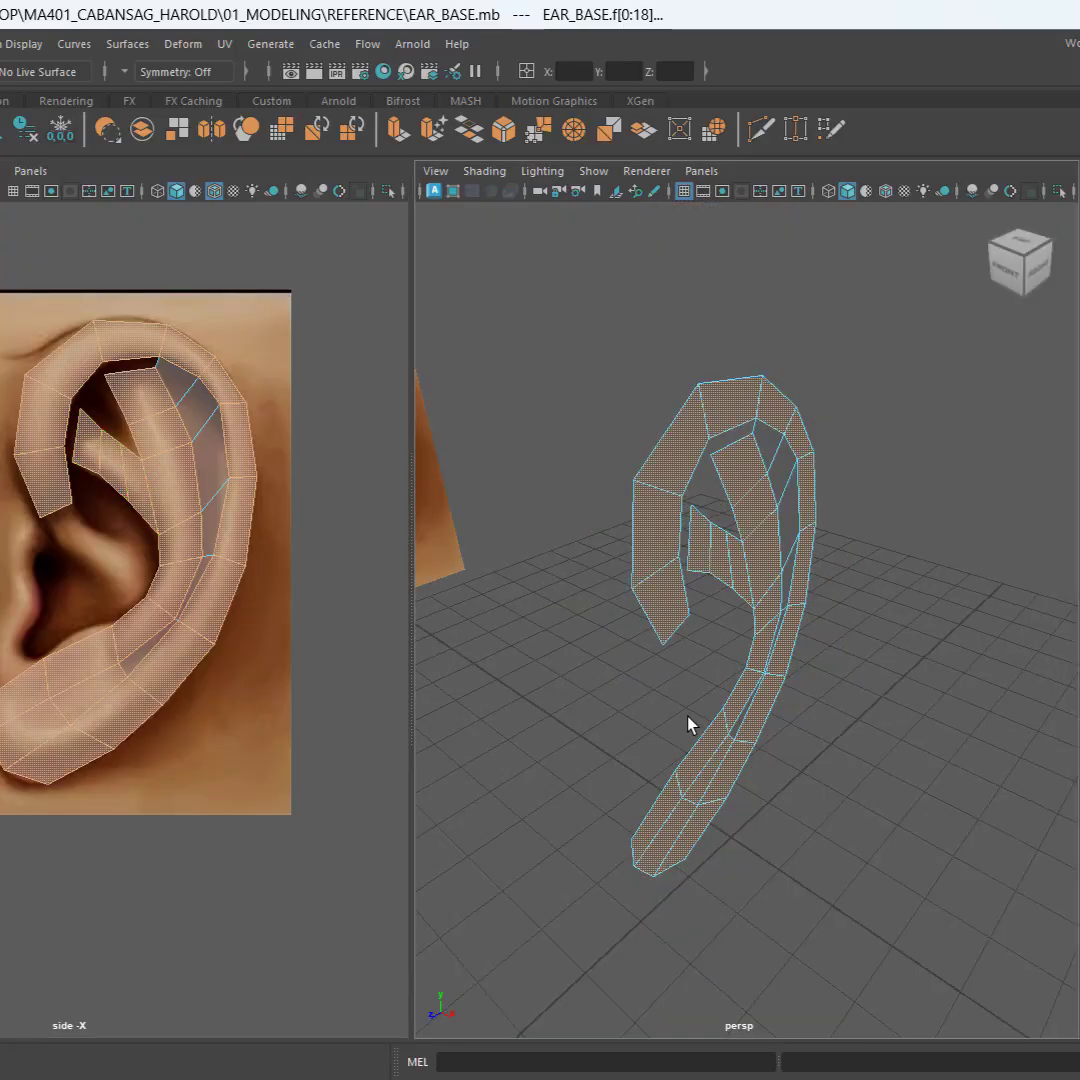
alt+middle_drag(832, 798, 694, 696)
alt+drag(694, 696, 712, 630)
key(w)
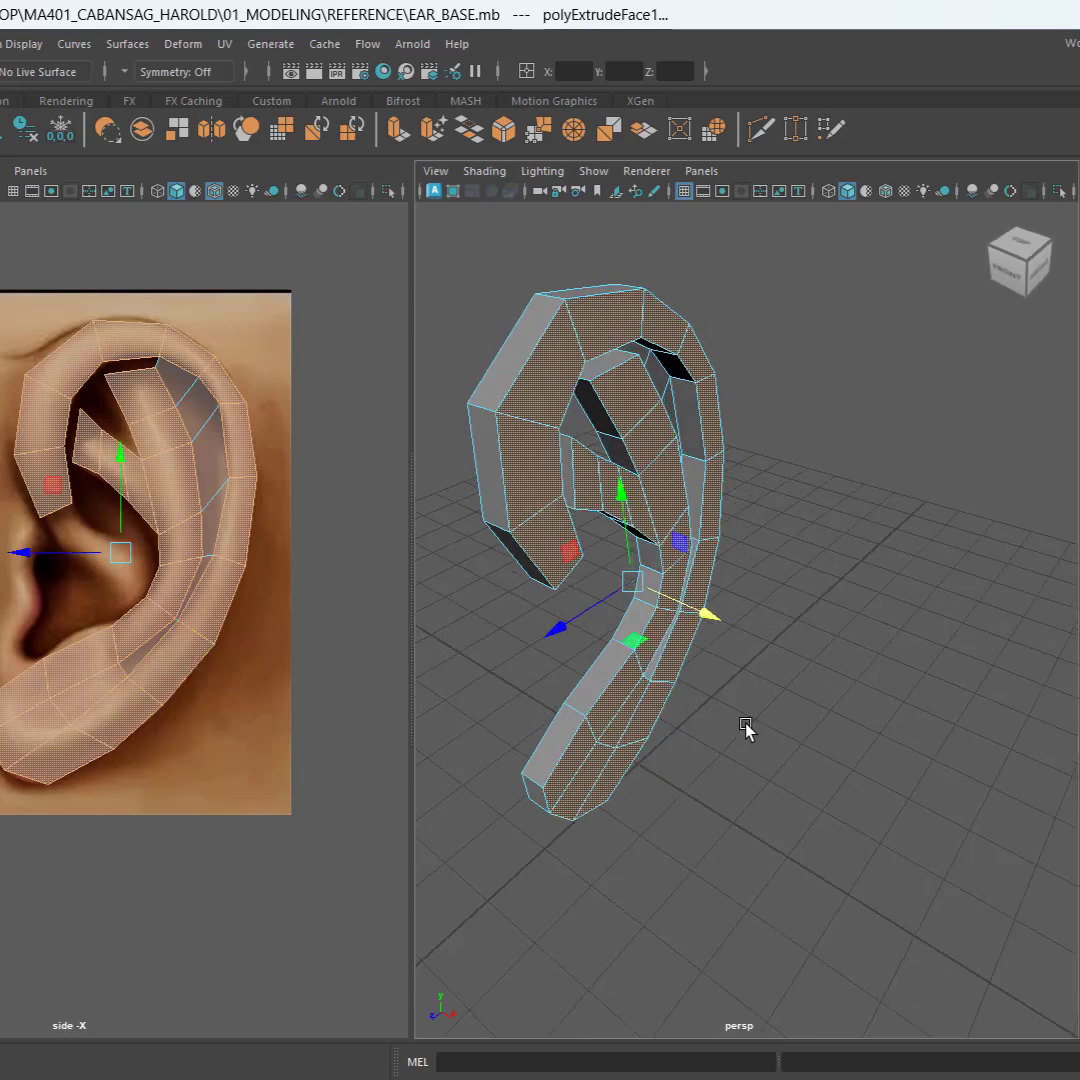
alt+drag(747, 728, 718, 645)
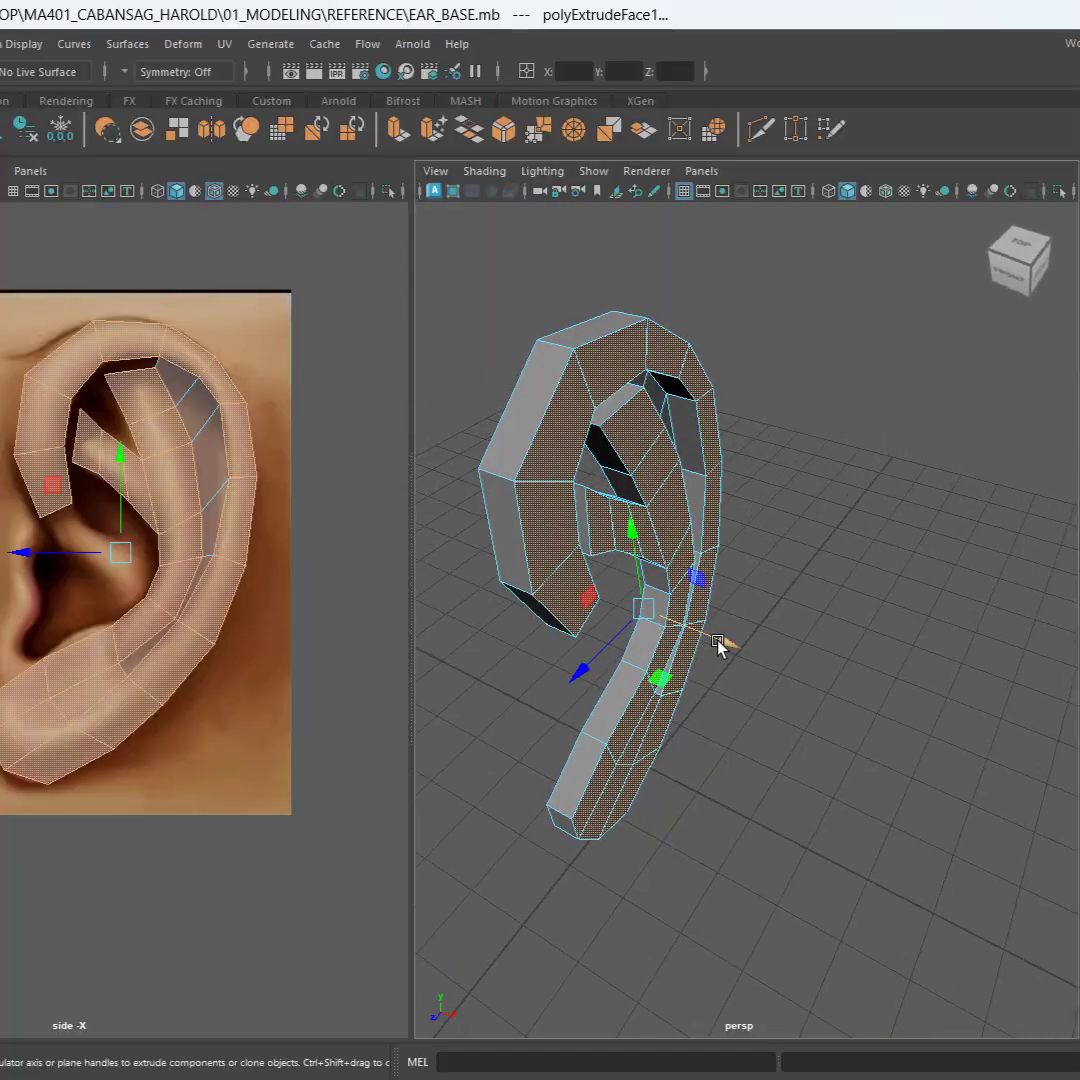
alt+drag(862, 718, 767, 687)
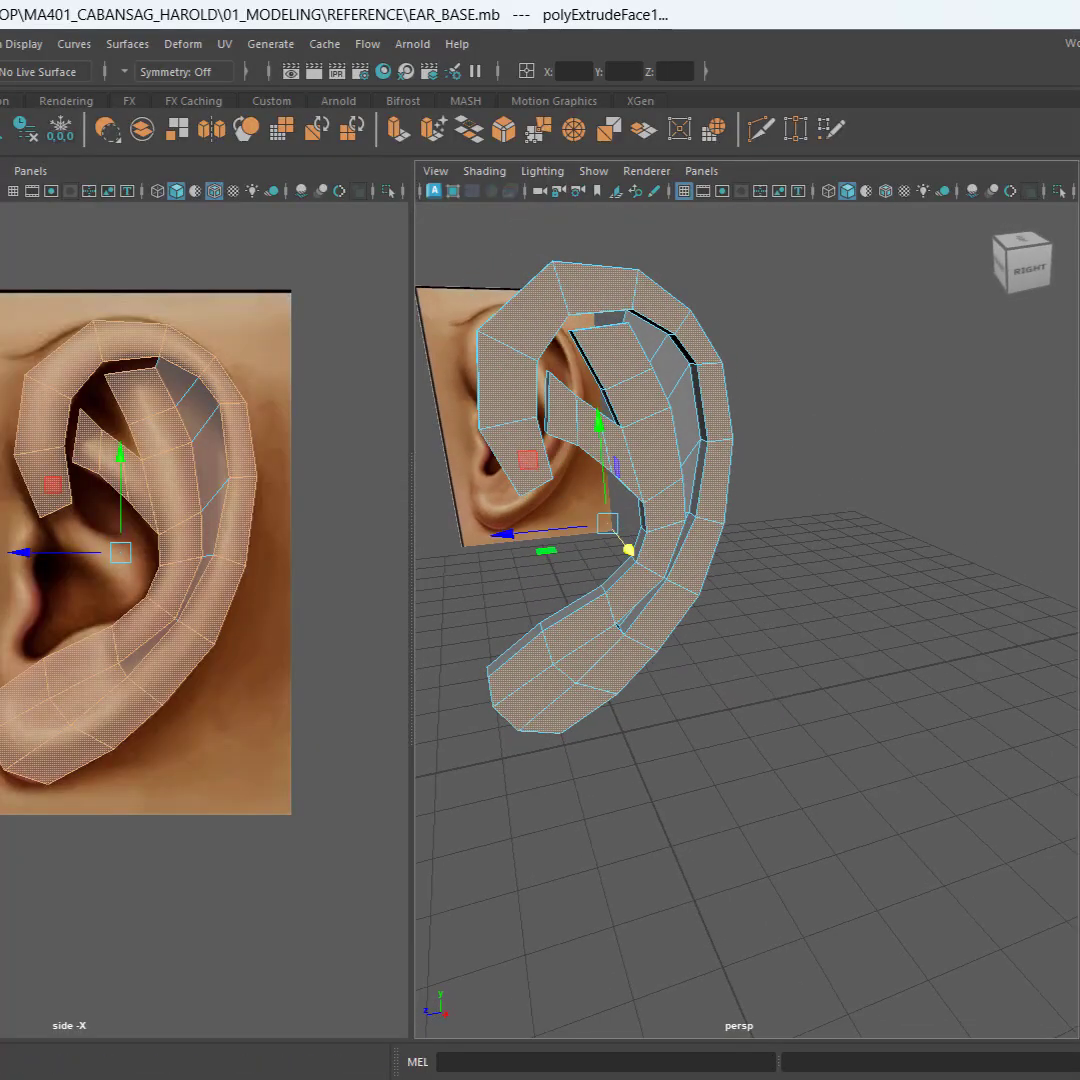
Step: Save the scene with the ear mesh back in object mode, and unhide the EAR_BASE1 duplicate
key(F8)
key(ctrl+s)
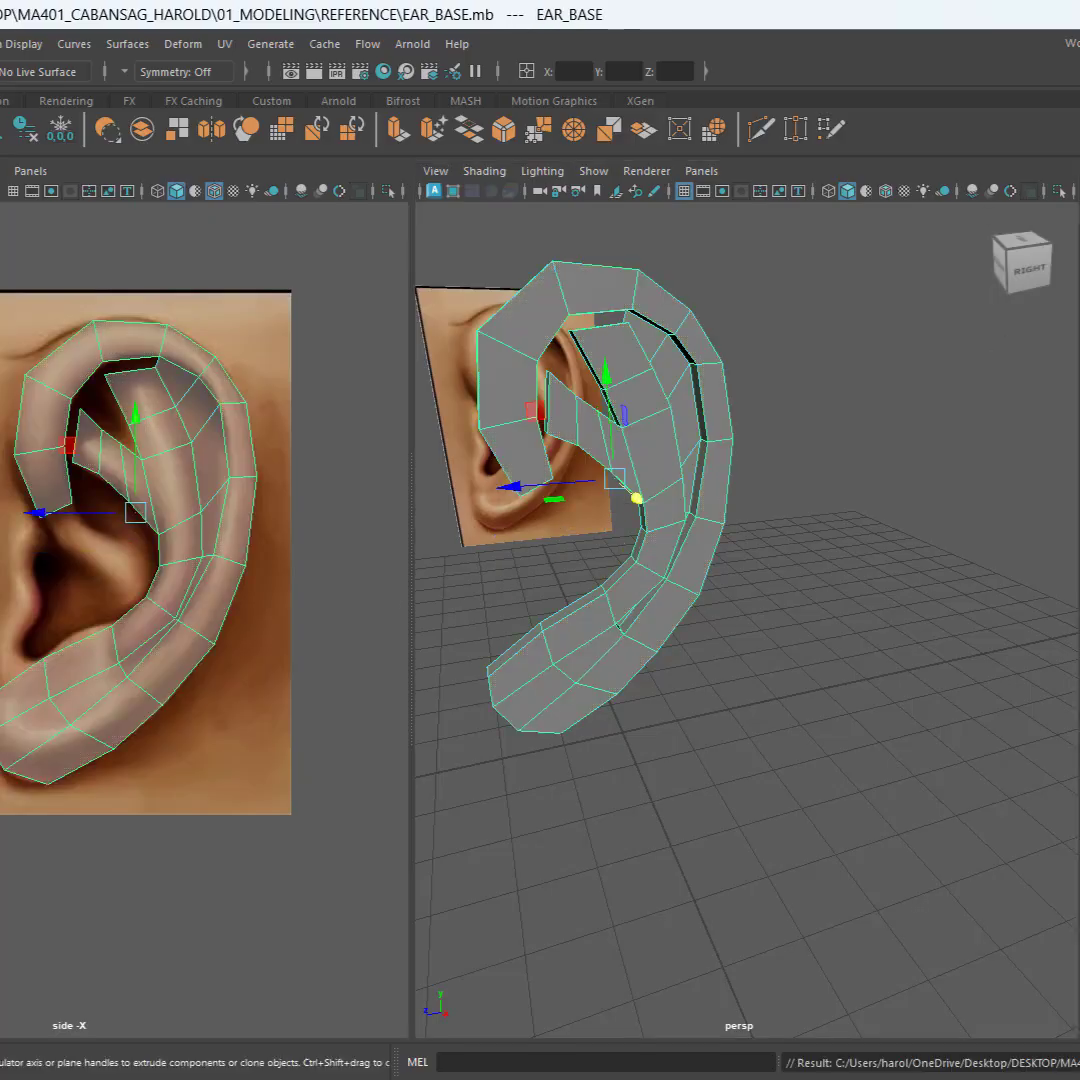
key(ctrl+d)
key(h)
scroll(135, 647, down, 3)
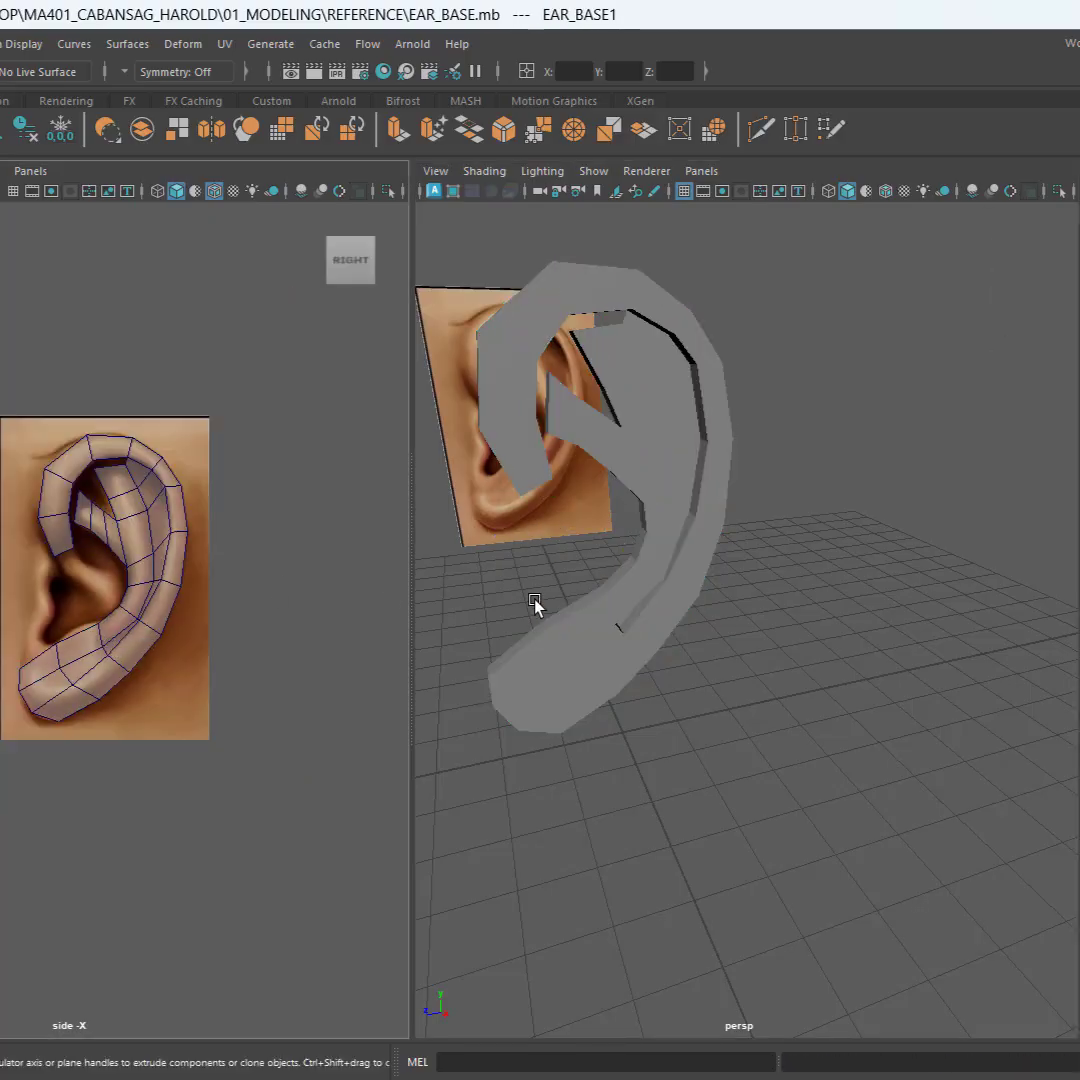
Step: Clone the extruded EAR_BASE mesh along the Z axis, placing the copy beyond the EAR_BASE1 duplicate
alt+middle_drag(534, 600, 876, 705)
click(966, 543)
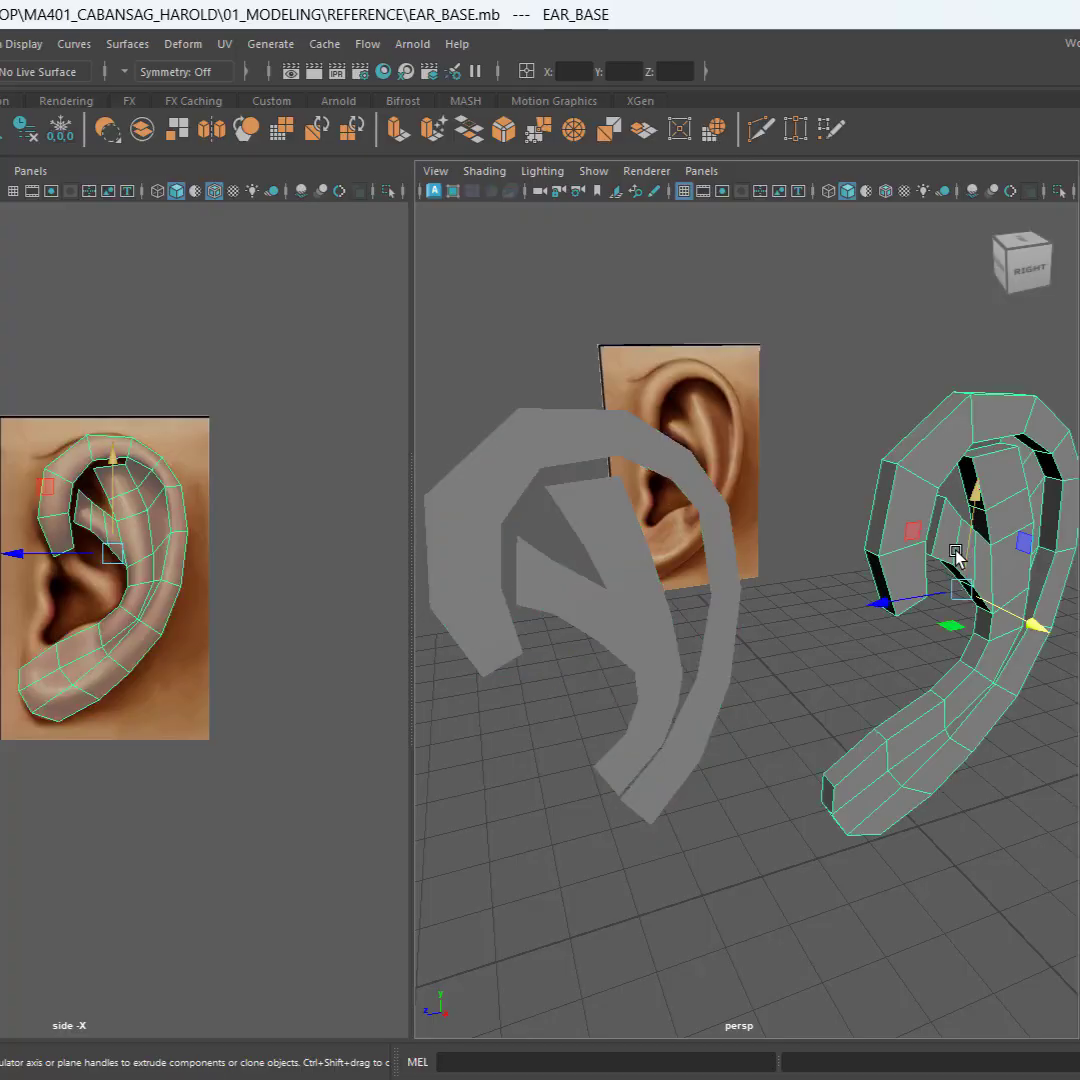
scroll(900, 660, down, 3)
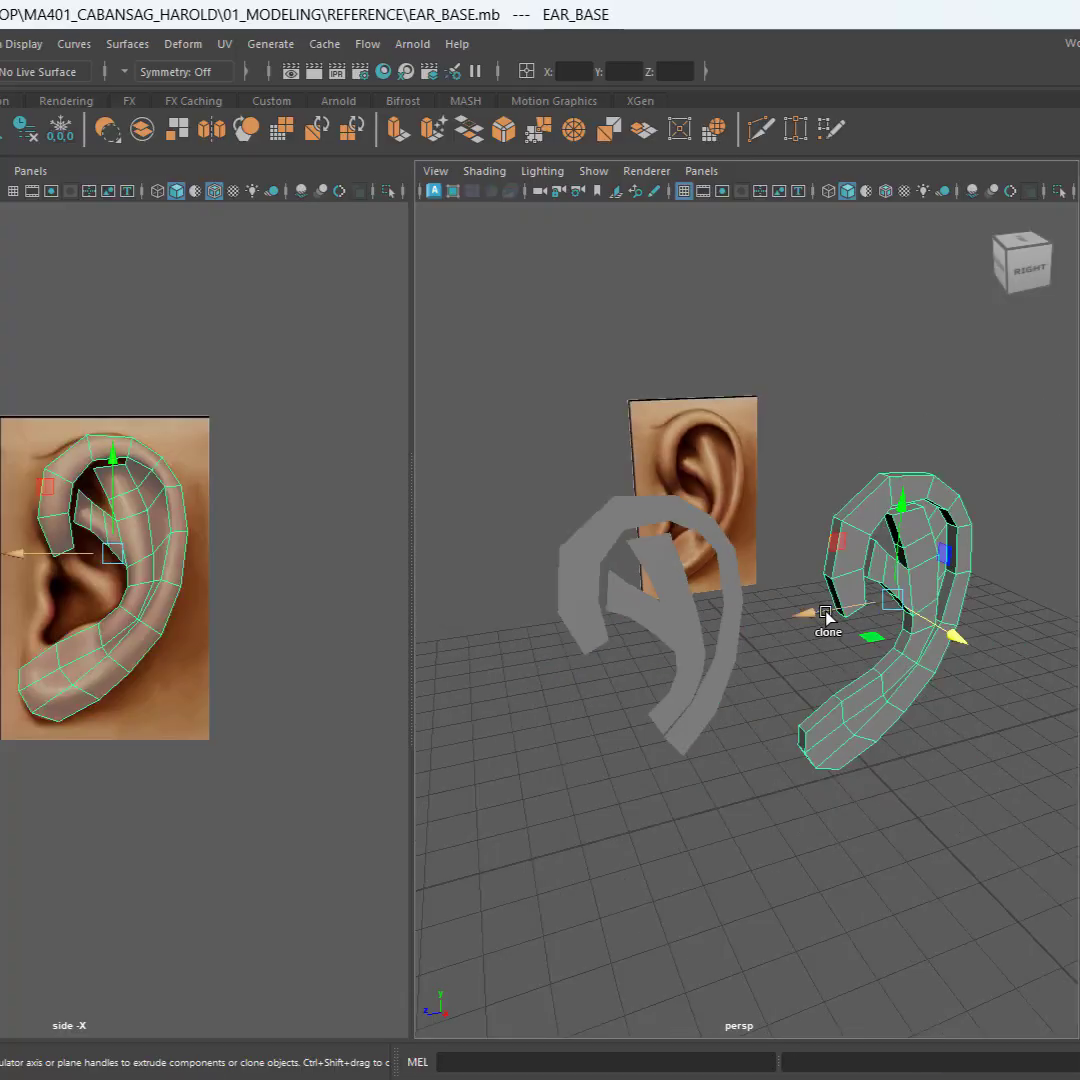
scroll(80, 615, down, 3)
alt+middle_drag(5, 640, 140, 646)
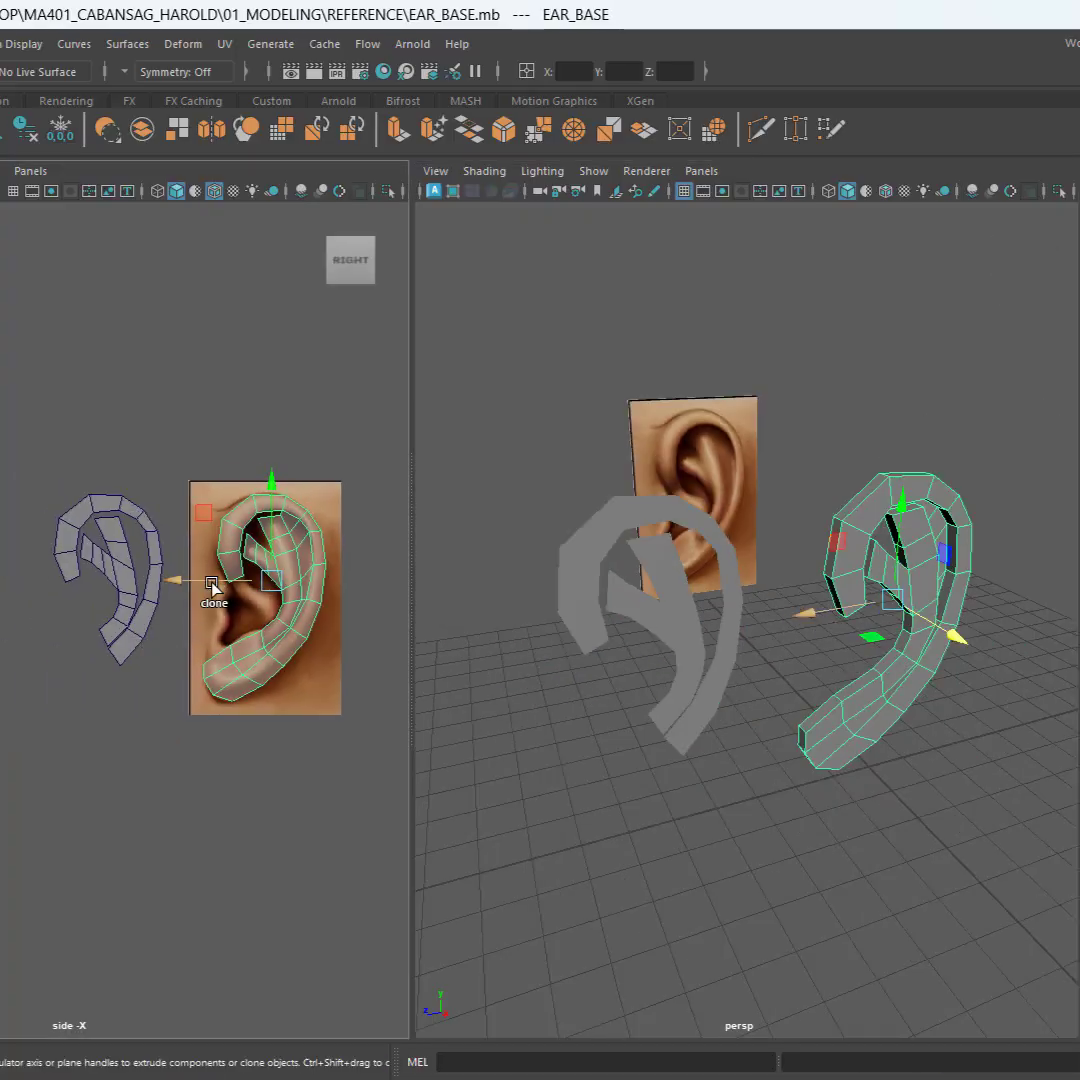
shift+drag(174, 580, 0, 581)
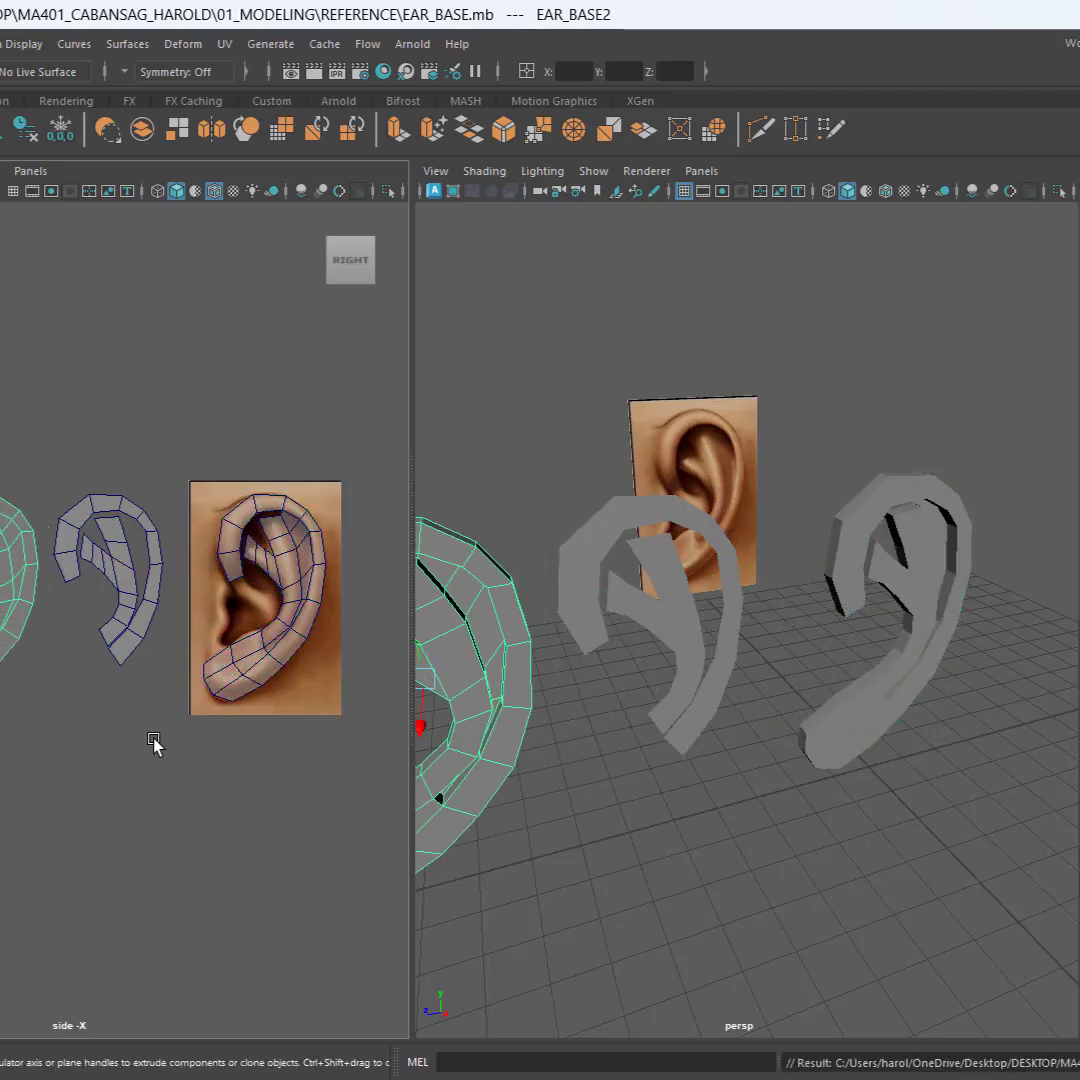
Step: Hide both backup copies of the ear, and select and frame the extruded EAR_BASE mesh in perspective
alt+middle_drag(154, 742, 65, 723)
drag(1, 437, 72, 741)
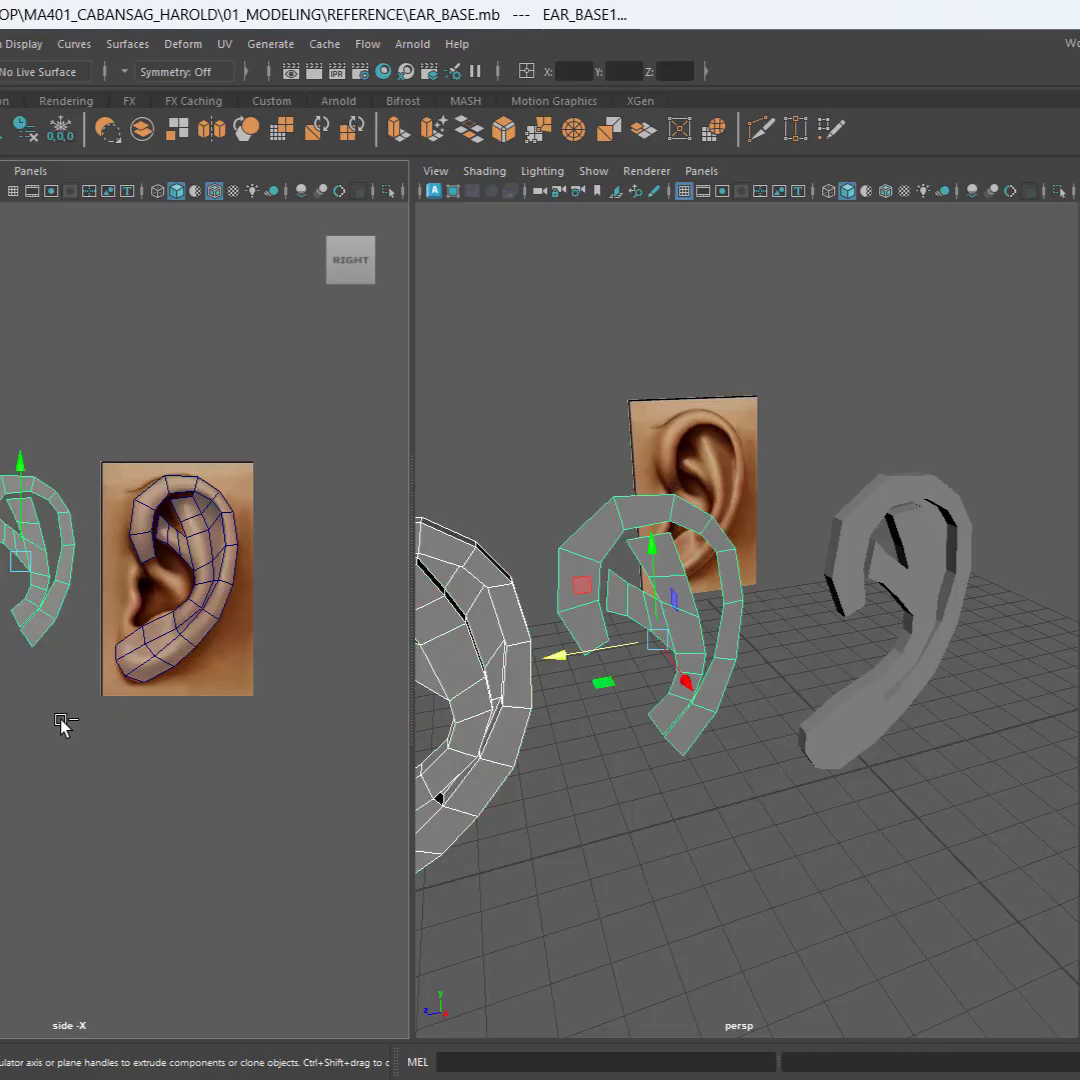
key(ctrl+h)
click(895, 598)
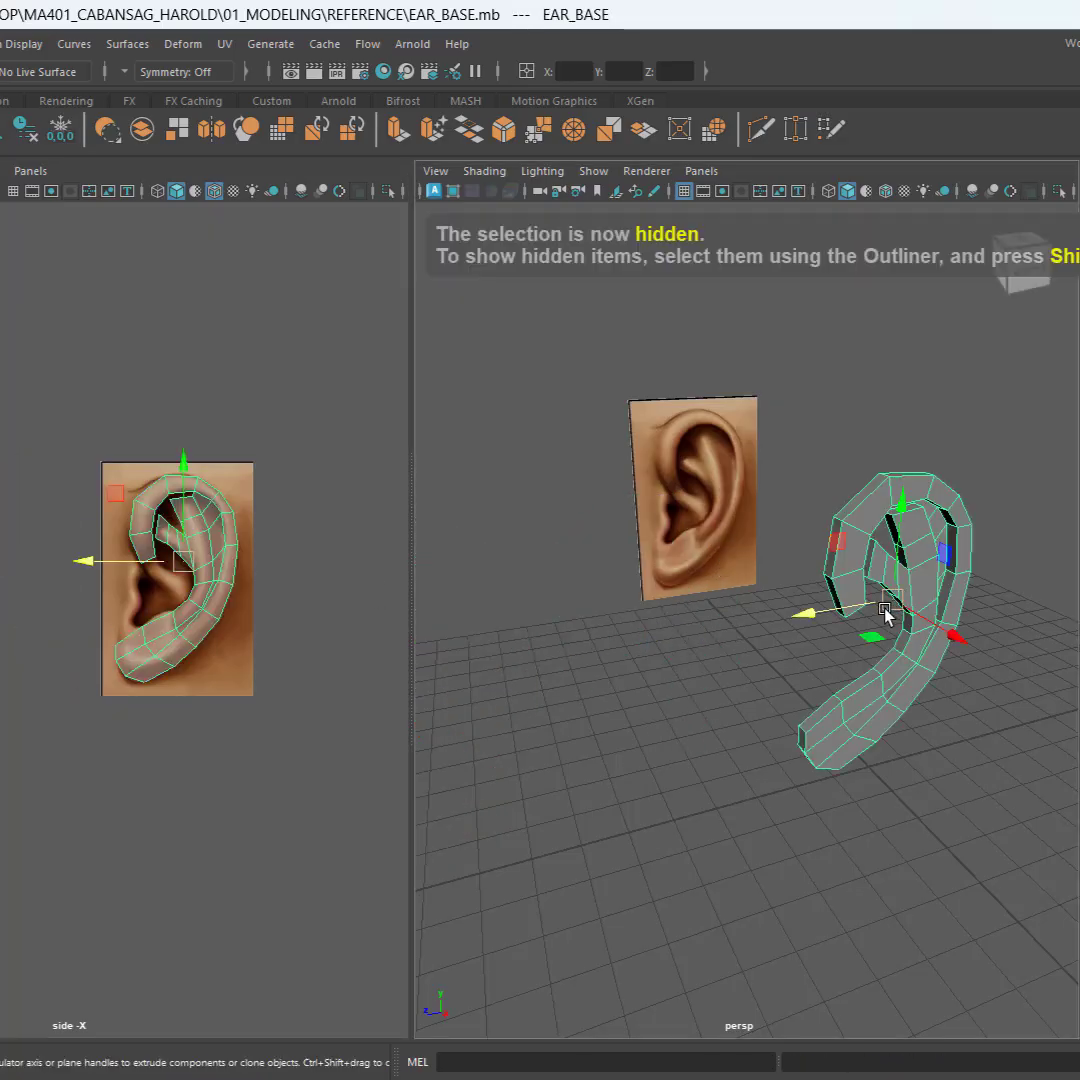
key(f)
alt+drag(745, 776, 738, 766)
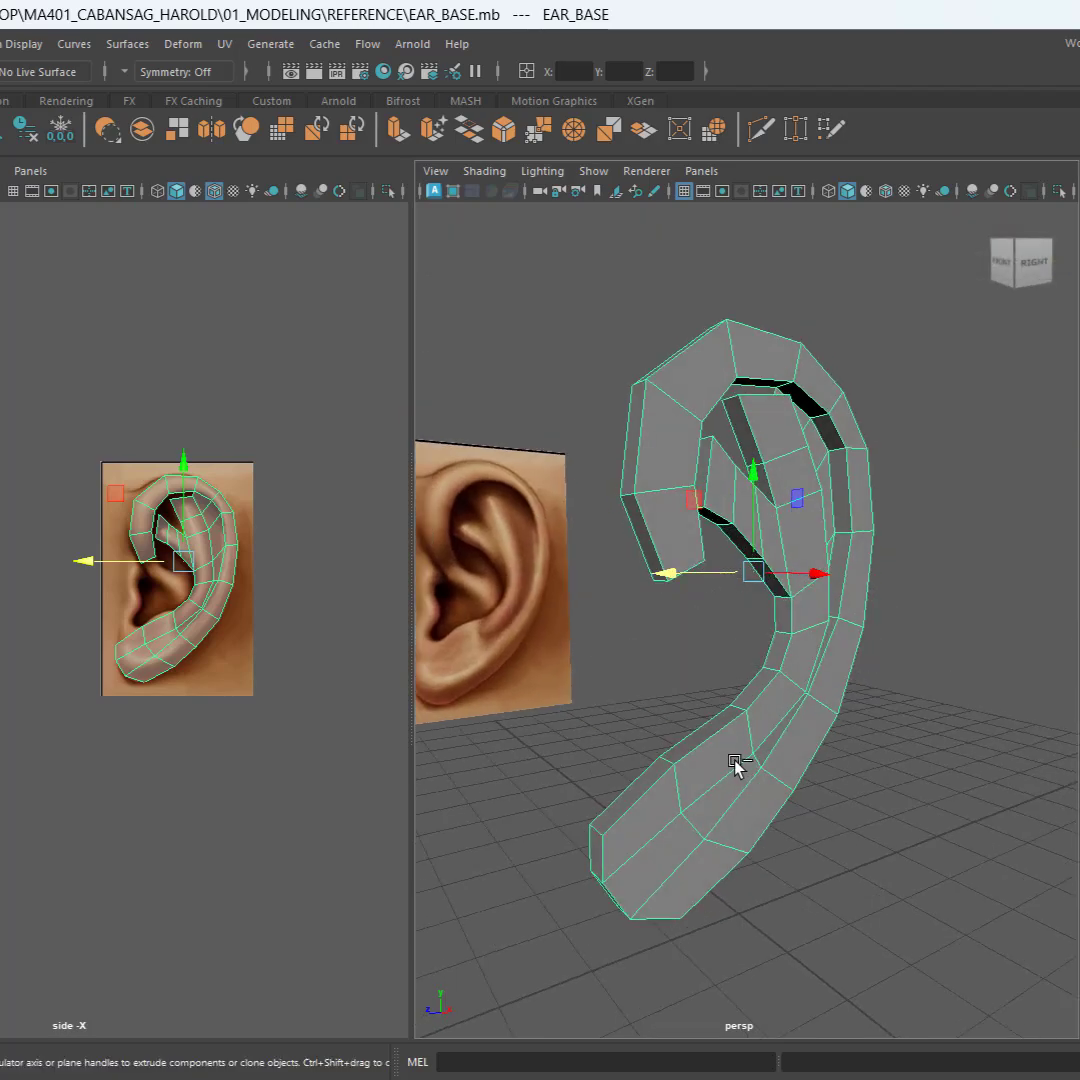
alt+drag(868, 800, 761, 760)
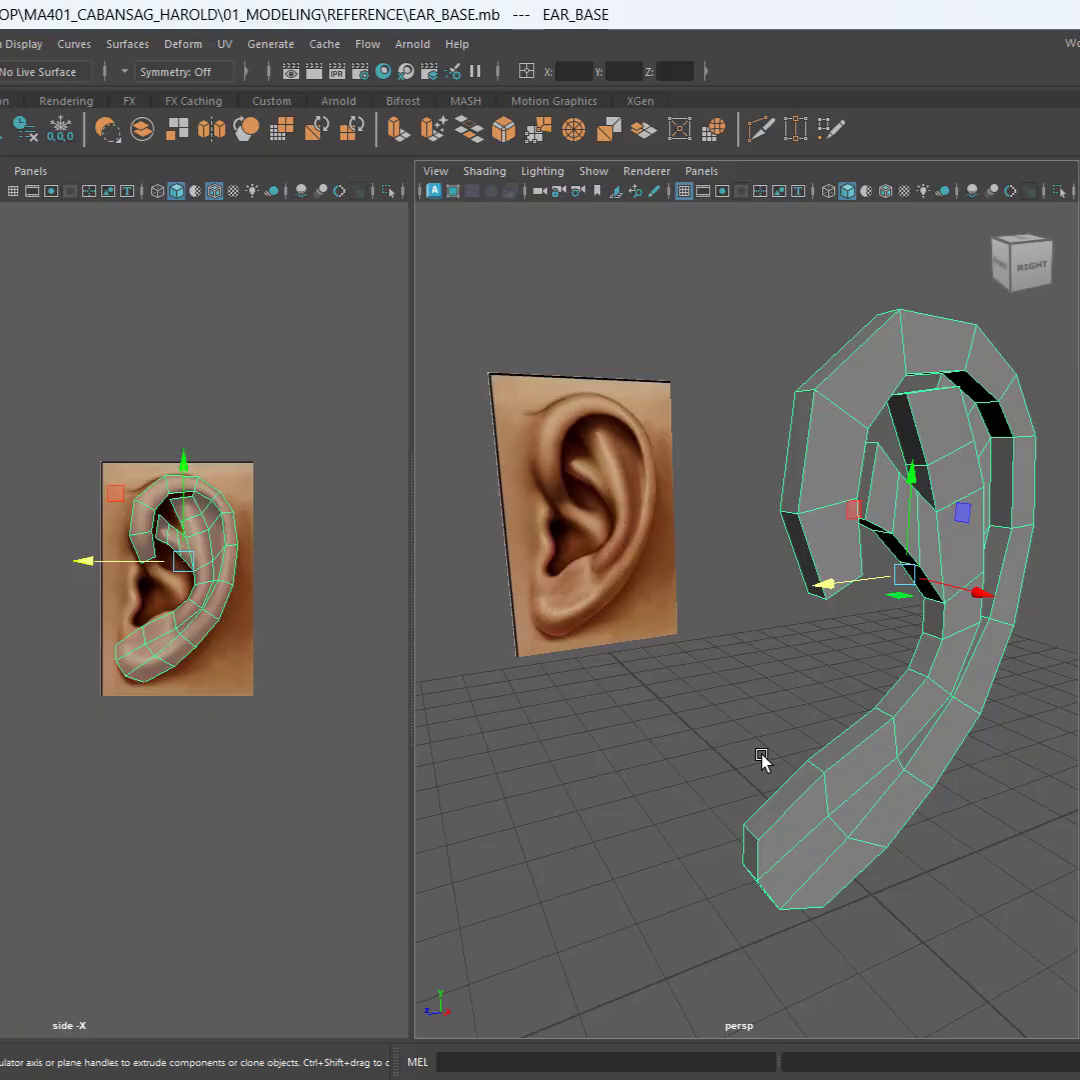